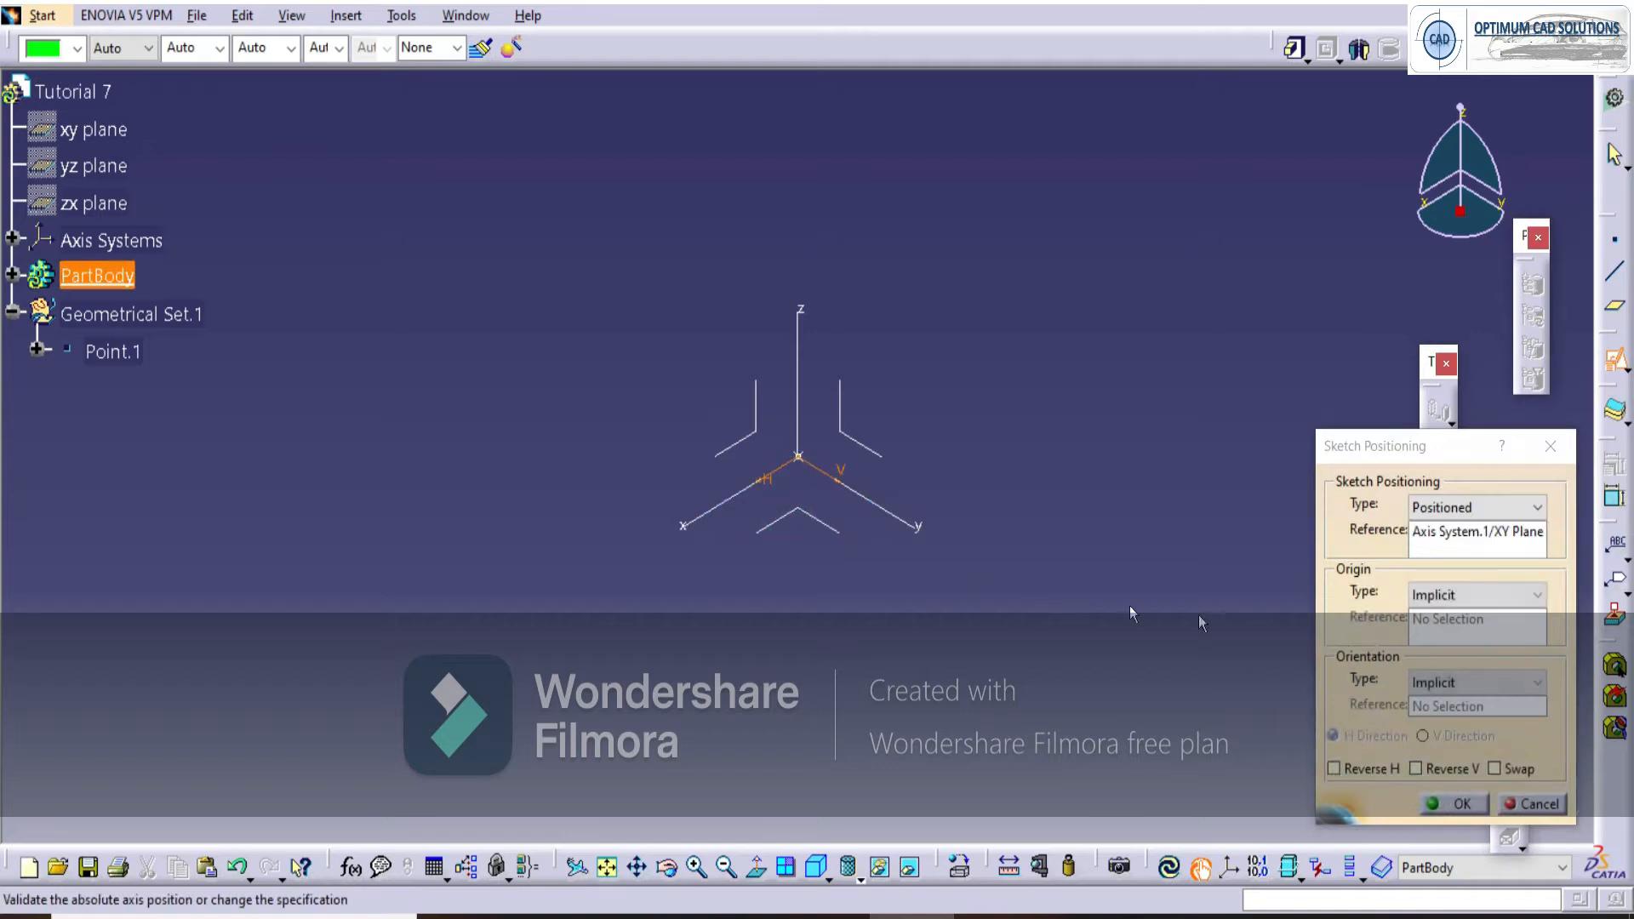
# Position the sketch on the XY plane with Reverse H and Swap enabled, and enter the sketch.
pyautogui.click(1513, 769)
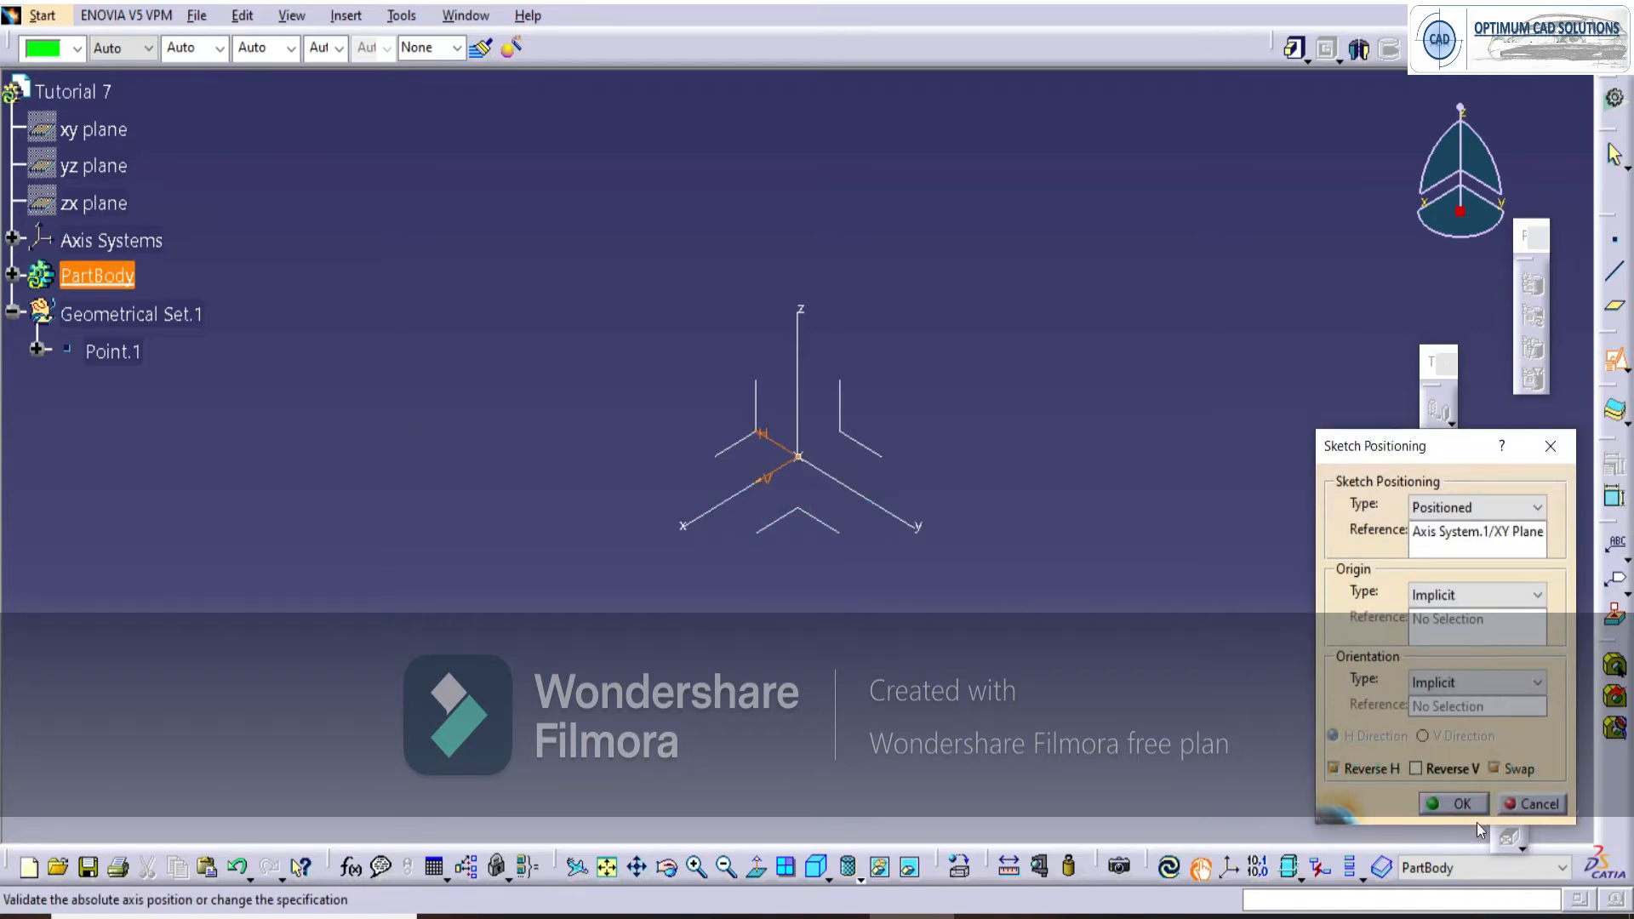
pyautogui.click(1370, 769)
pyautogui.click(1455, 770)
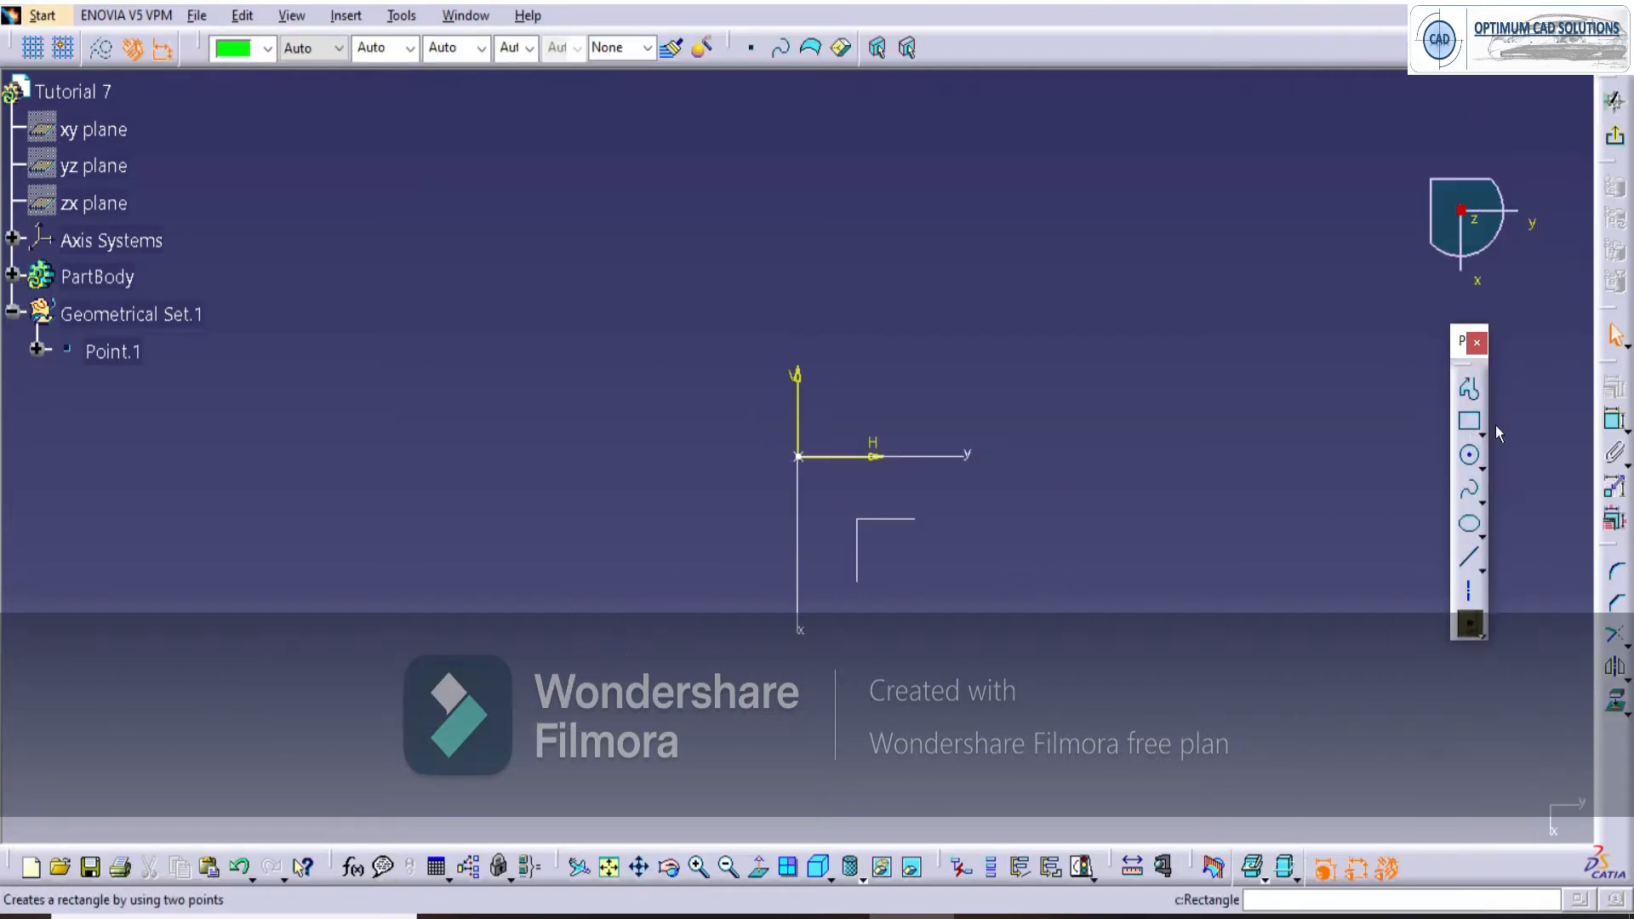
# Check the reference drawing, return to the sketch, and draw a circle about 133 mm in diameter centred on the origin.
pyautogui.click(1248, 916)
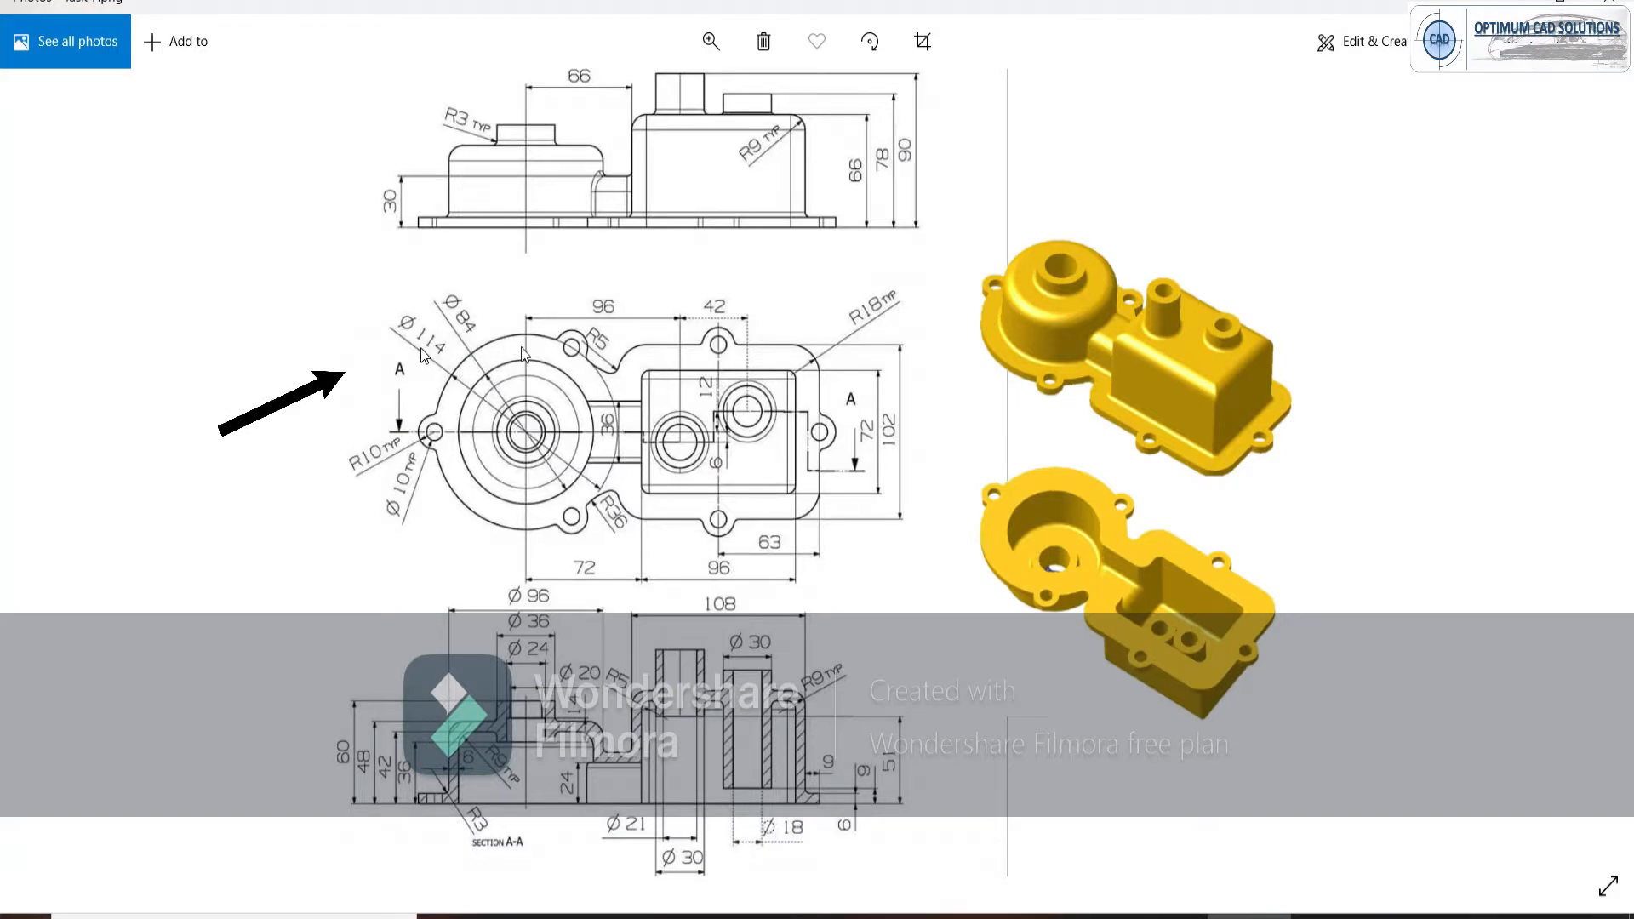
pyautogui.click(1512, 1)
pyautogui.click(1471, 457)
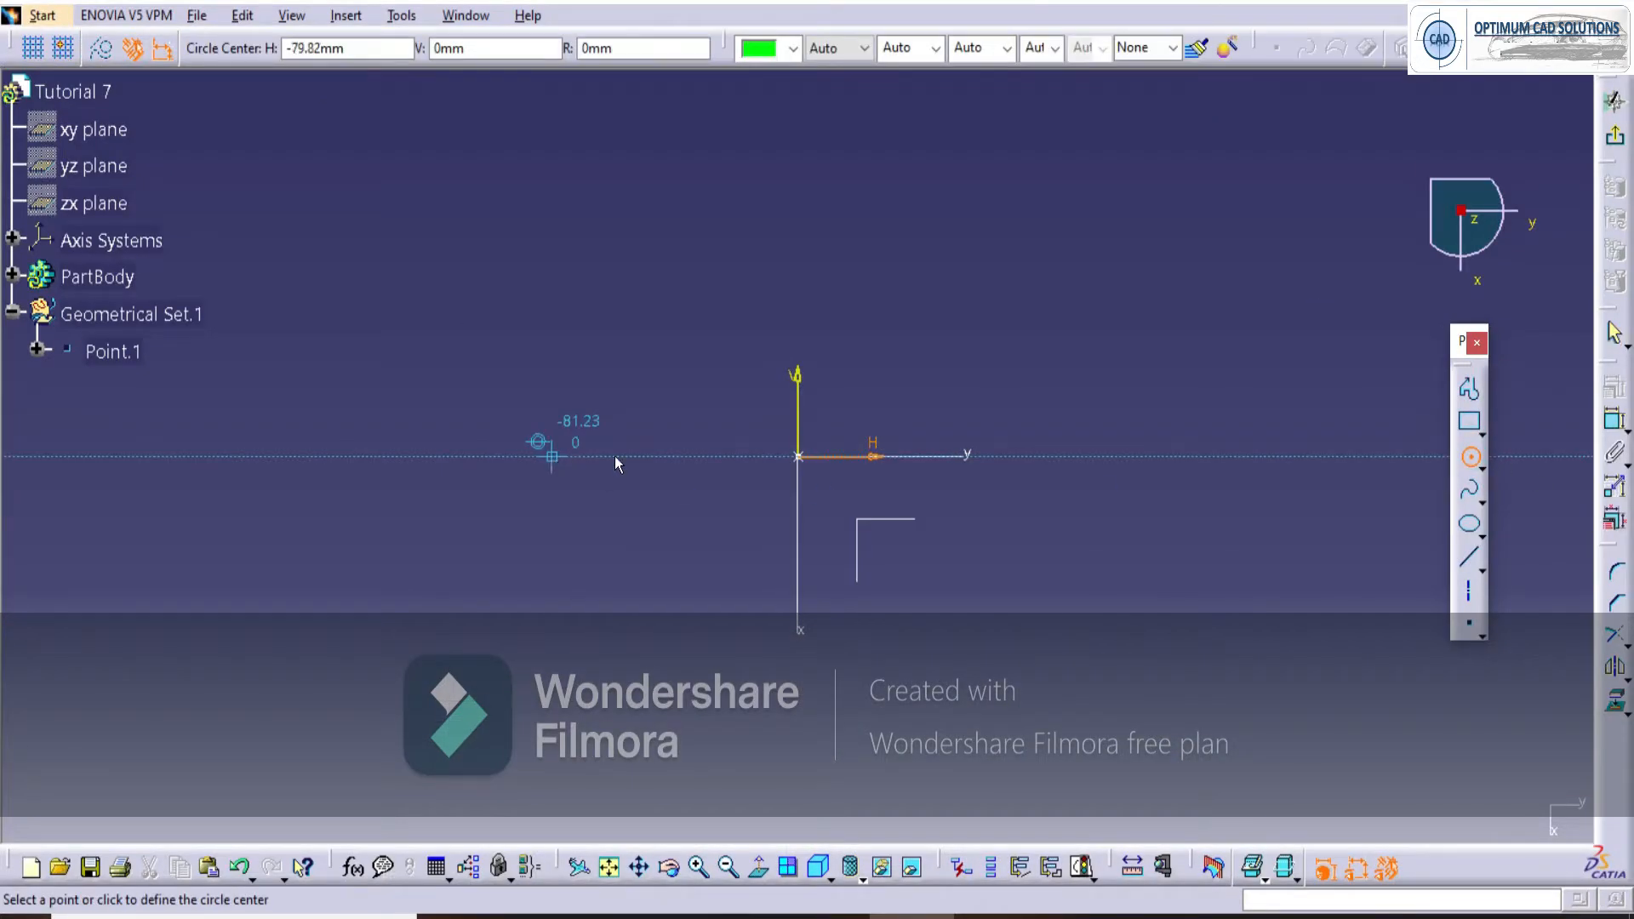
pyautogui.moveTo(587, 460); pyautogui.dragTo(693, 449, button='middle')
pyautogui.click(916, 458)
pyautogui.click(1002, 267)
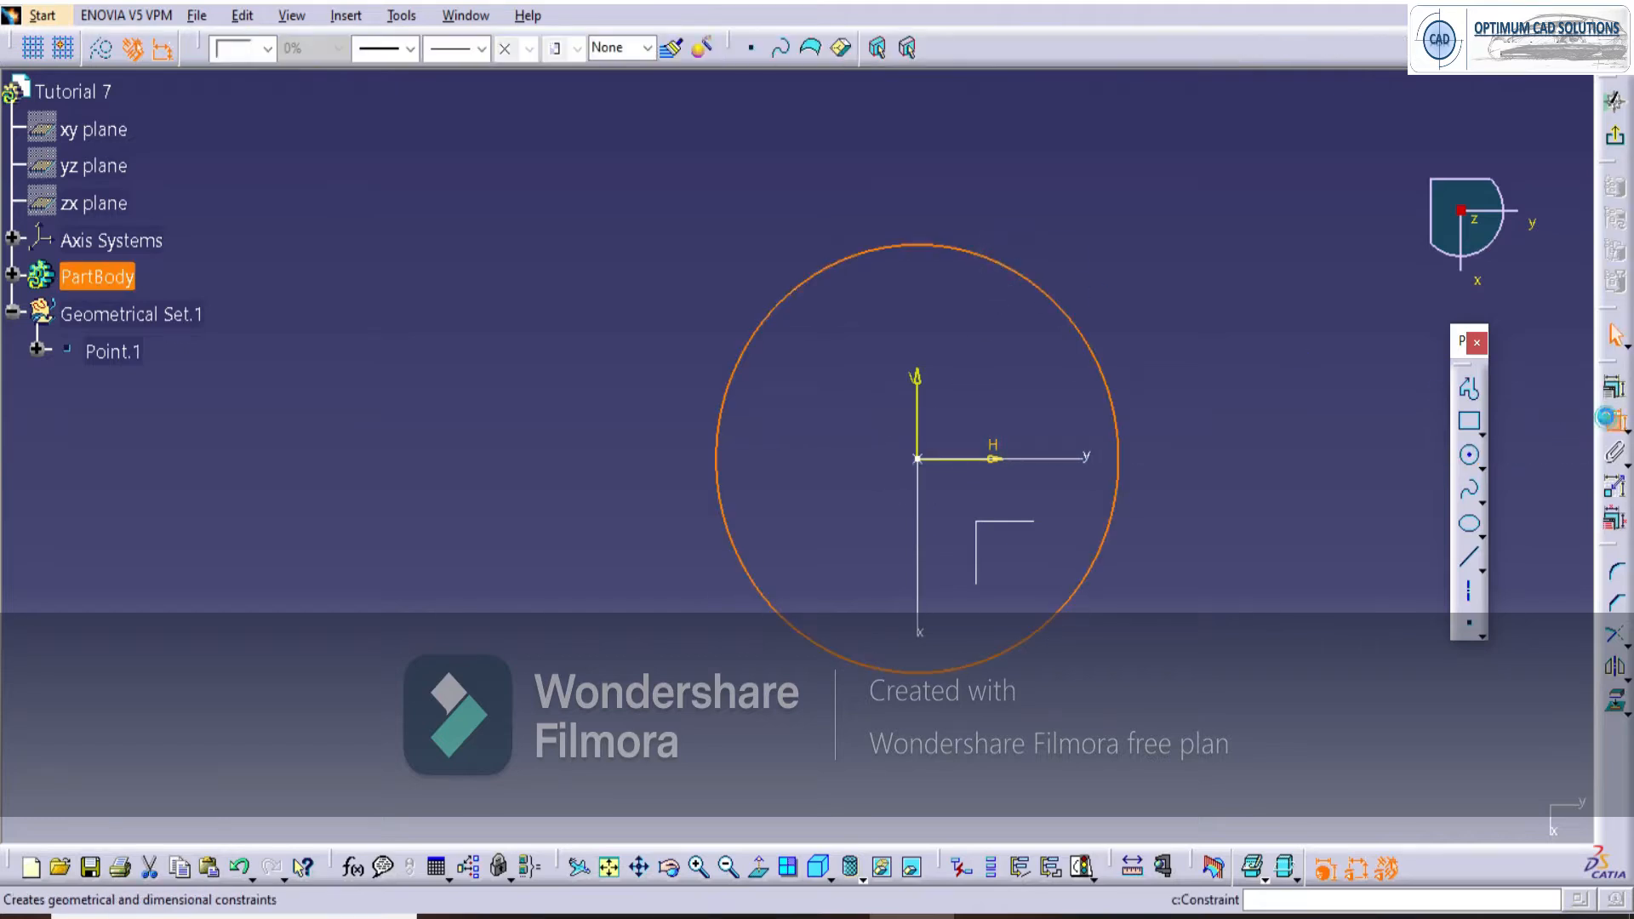
# Dimension the circle's diameter and set it to 114 mm.
pyautogui.click(1614, 419)
pyautogui.click(691, 258)
pyautogui.doubleClick(689, 255)
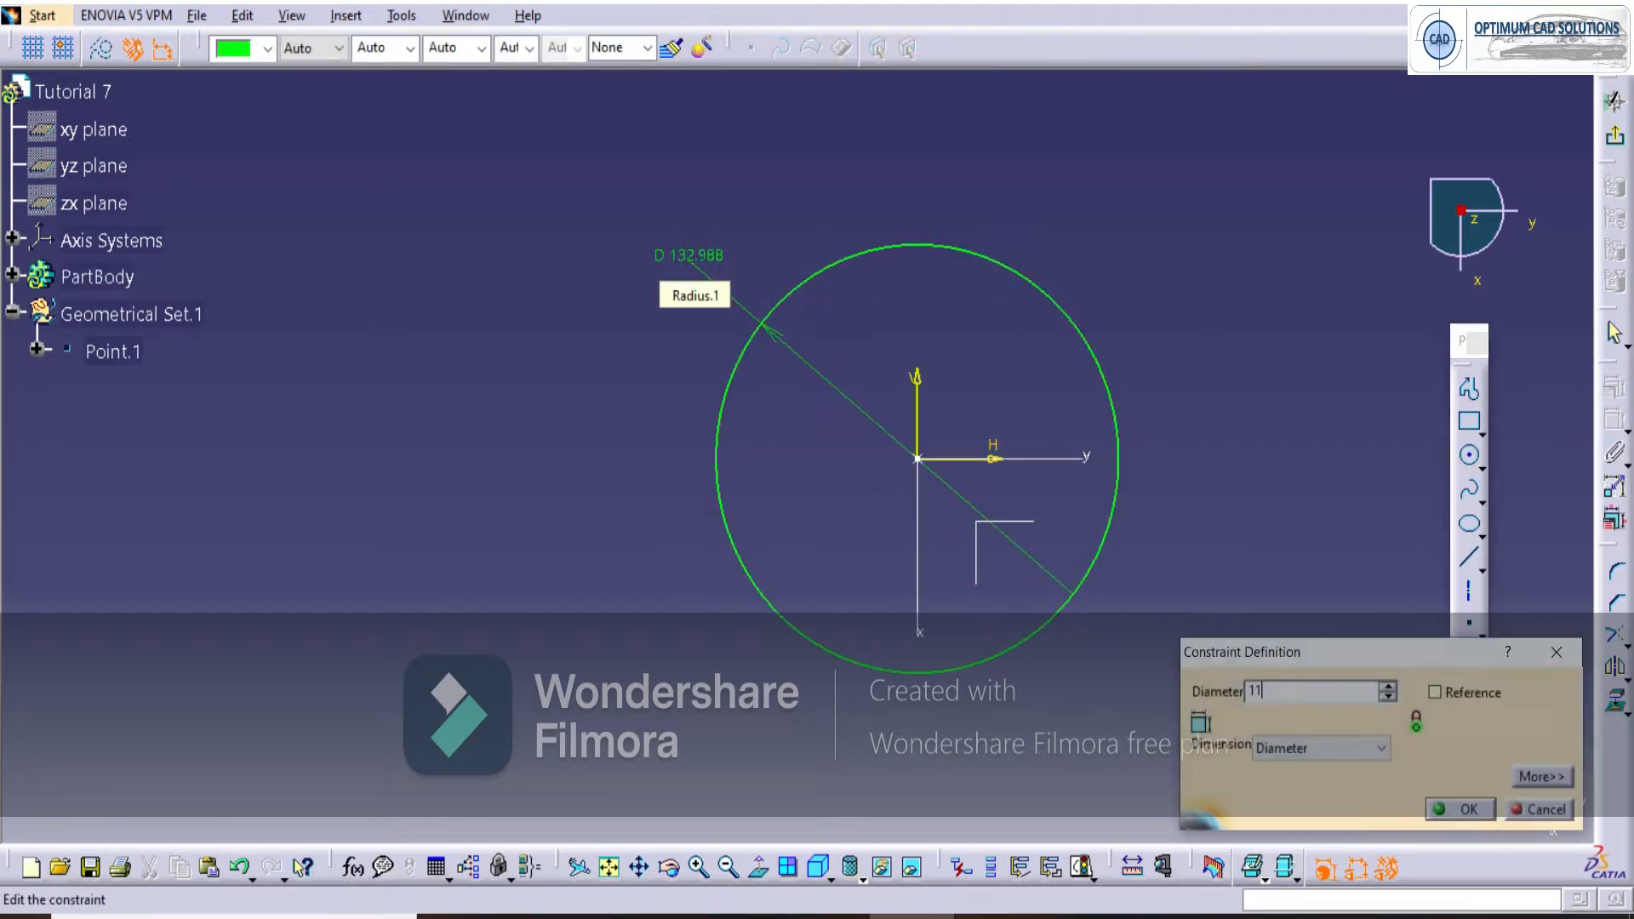
pyautogui.write('114')
pyautogui.press('Return')
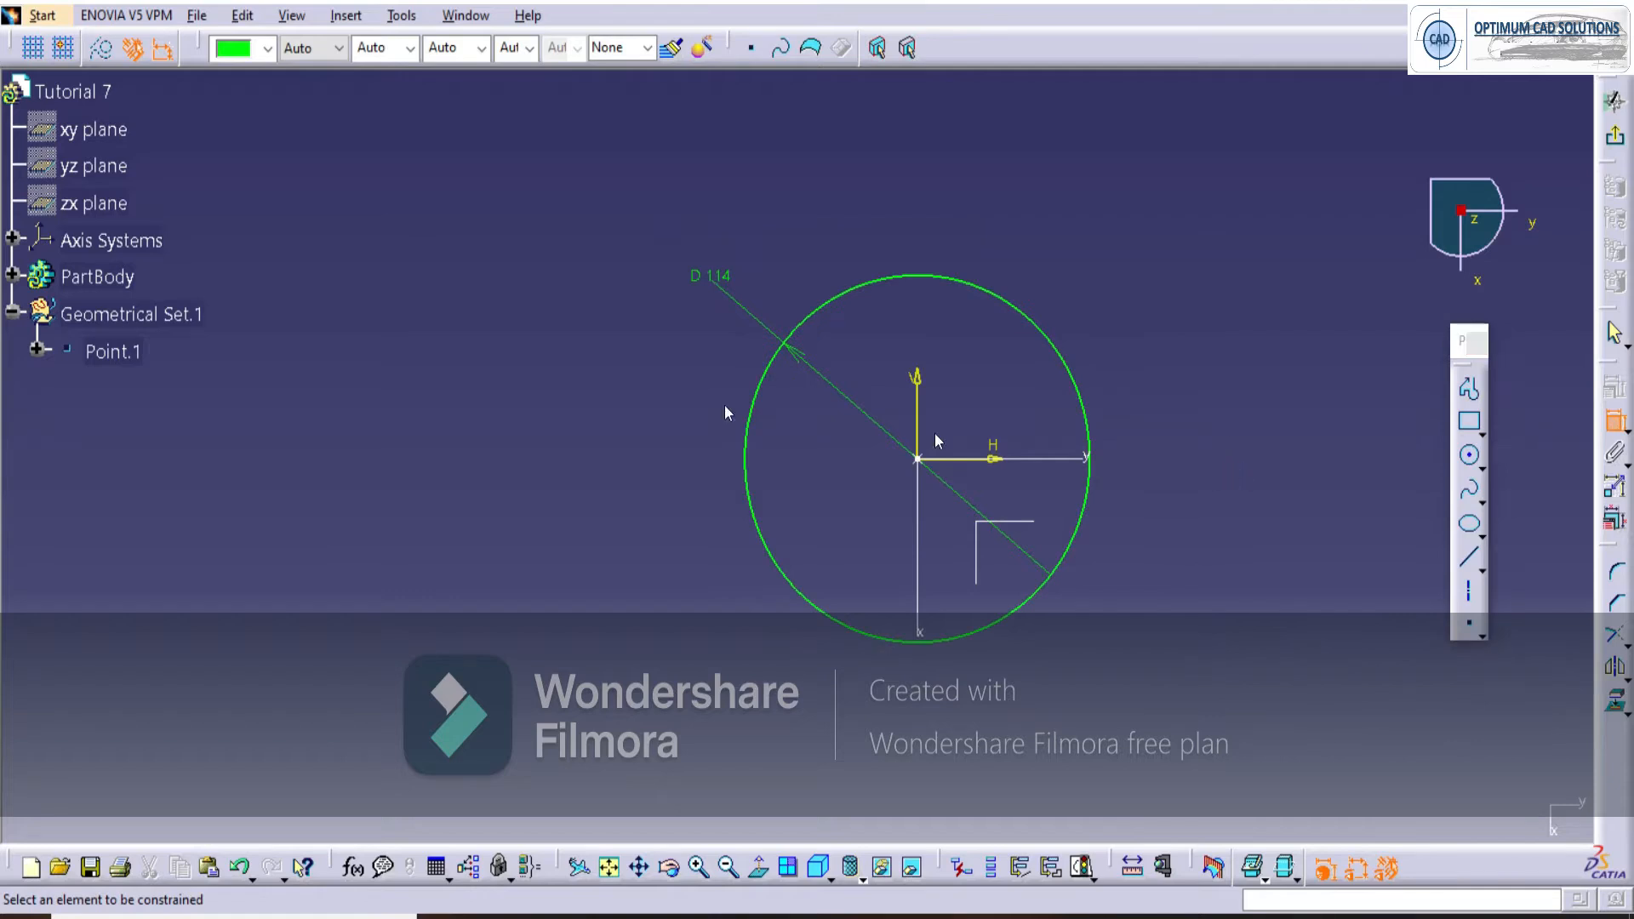
# Check the reference drawing and draw two concentric circles, about 22 mm and 40 mm in diameter, centred where the 114 mm circle meets the negative horizontal axis.
pyautogui.hotkey('alt', 'Tab')
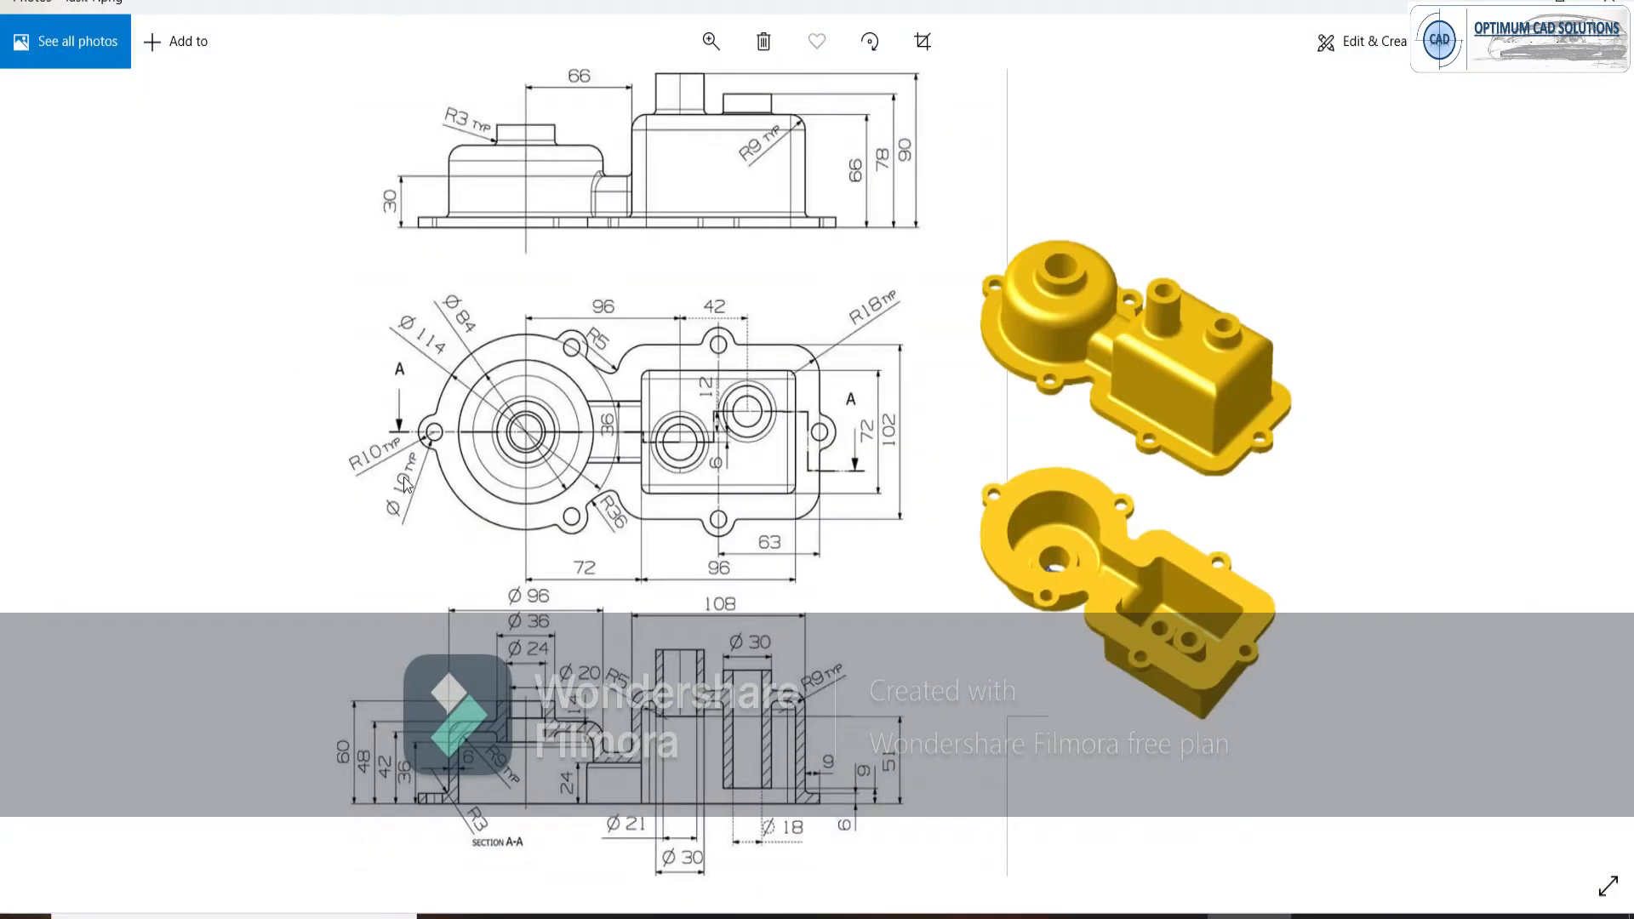
pyautogui.hotkey('alt', 'Tab')
pyautogui.click(1469, 454)
pyautogui.click(744, 459)
pyautogui.click(762, 432)
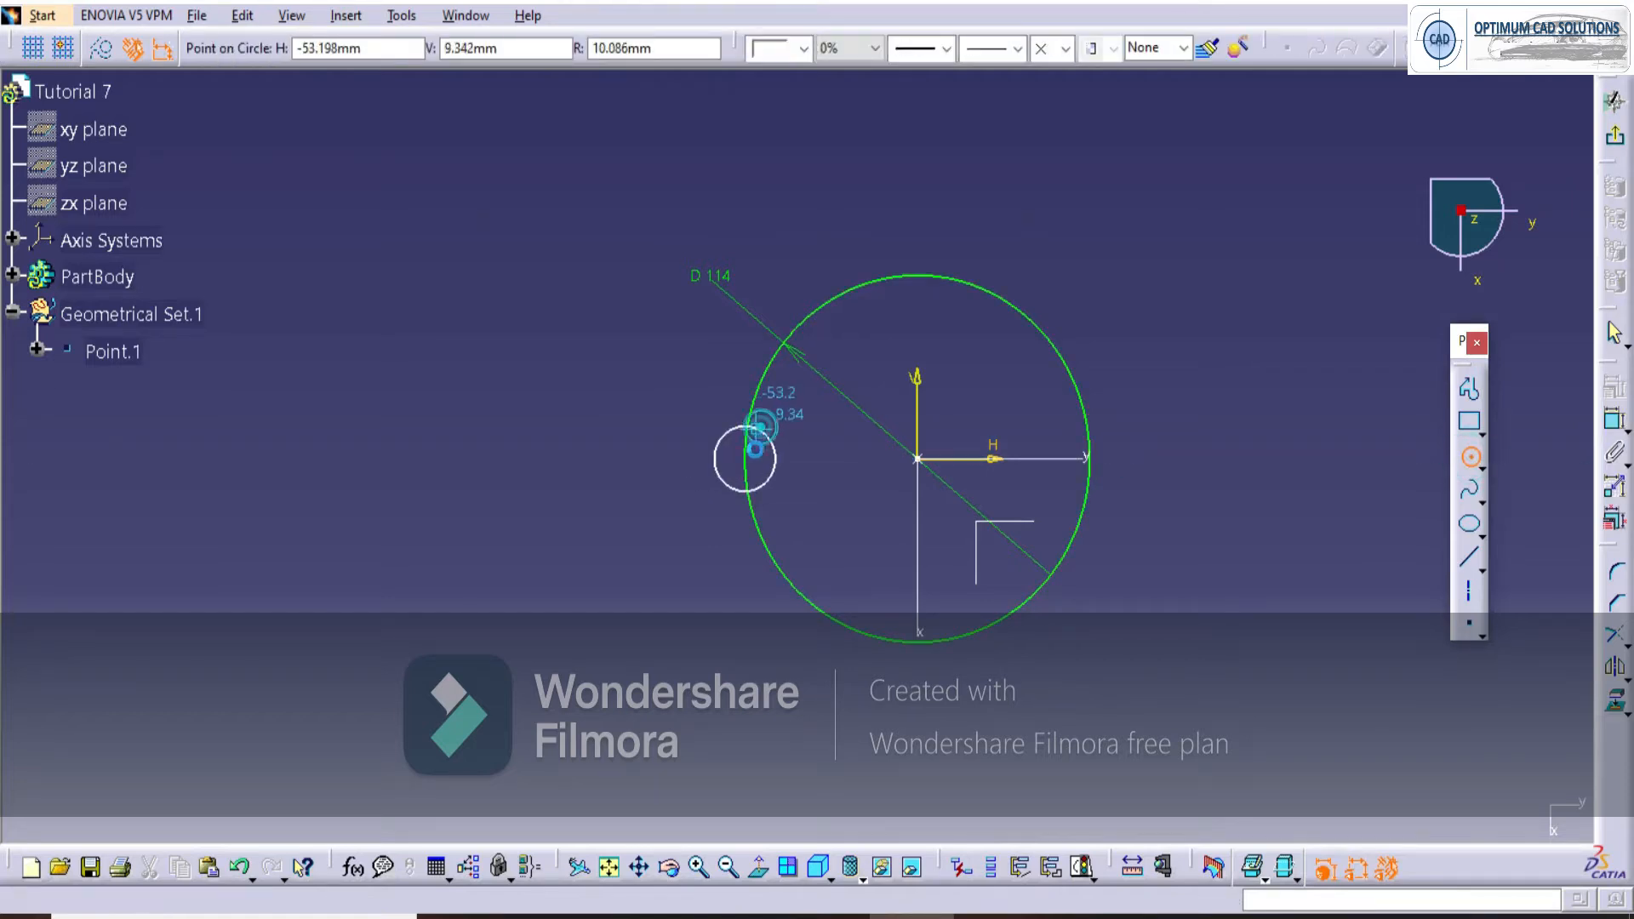
pyautogui.click(1469, 457)
pyautogui.scroll(2, 876, 412)
pyautogui.click(736, 460)
pyautogui.click(783, 519)
# Dimension the two concentric circles, setting the inner diameter to 10 mm and the outer diameter to 20 mm.
pyautogui.click(1615, 421)
pyautogui.click(536, 366)
pyautogui.click(711, 442)
pyautogui.click(538, 483)
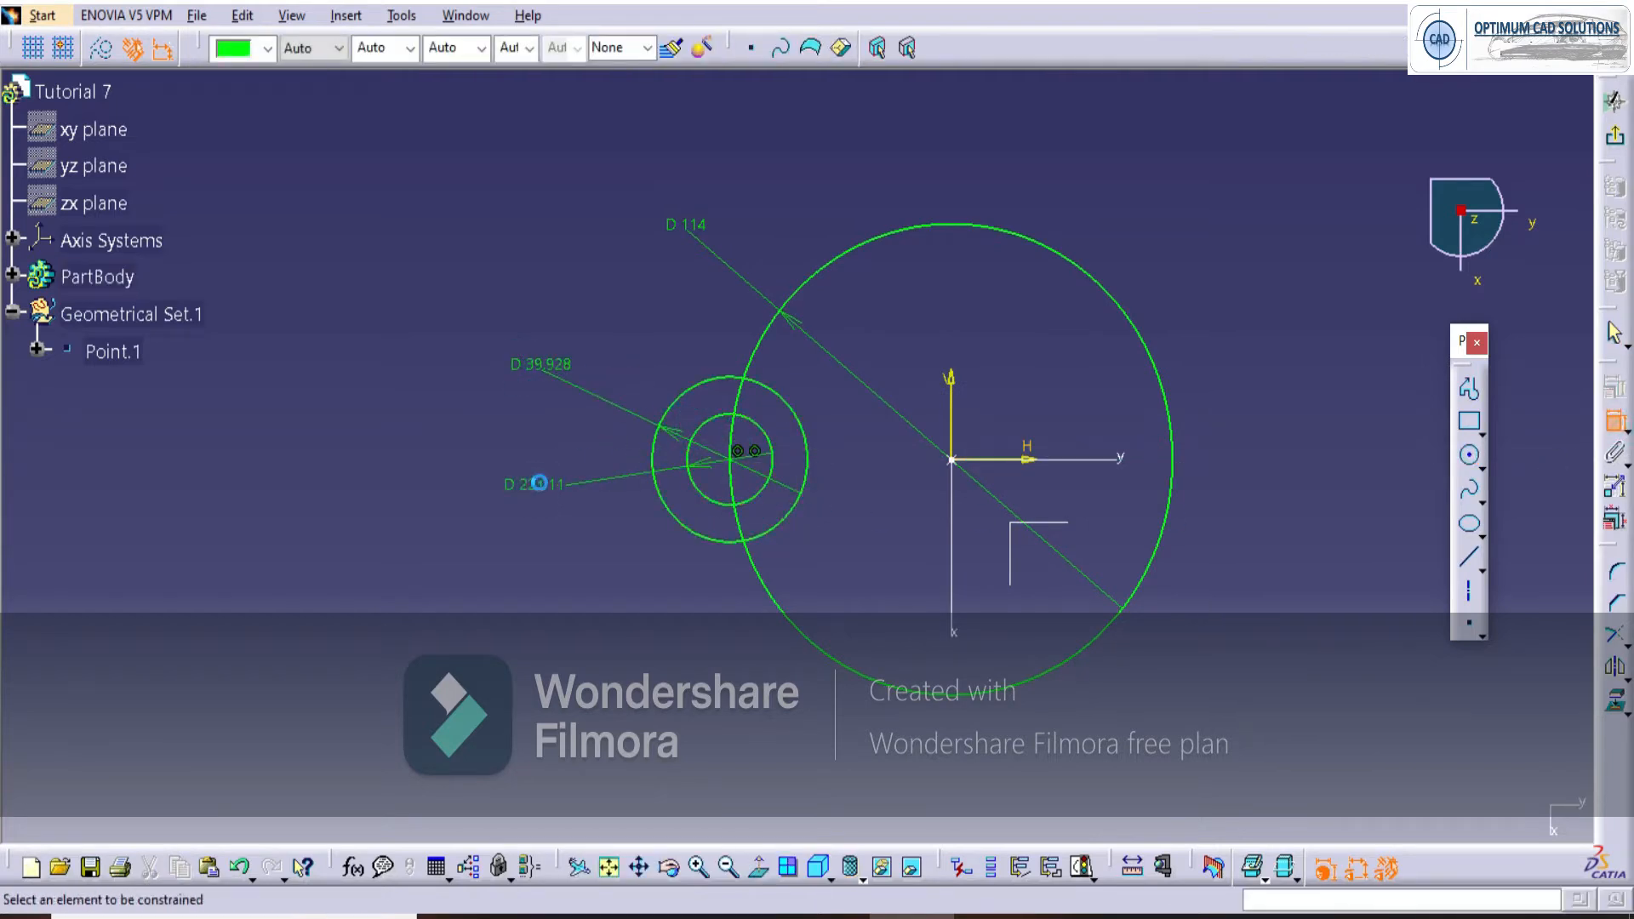
pyautogui.doubleClick(539, 482)
pyautogui.write('10')
pyautogui.press('Return')
pyautogui.doubleClick(540, 369)
pyautogui.write('20')
pyautogui.press('Return')
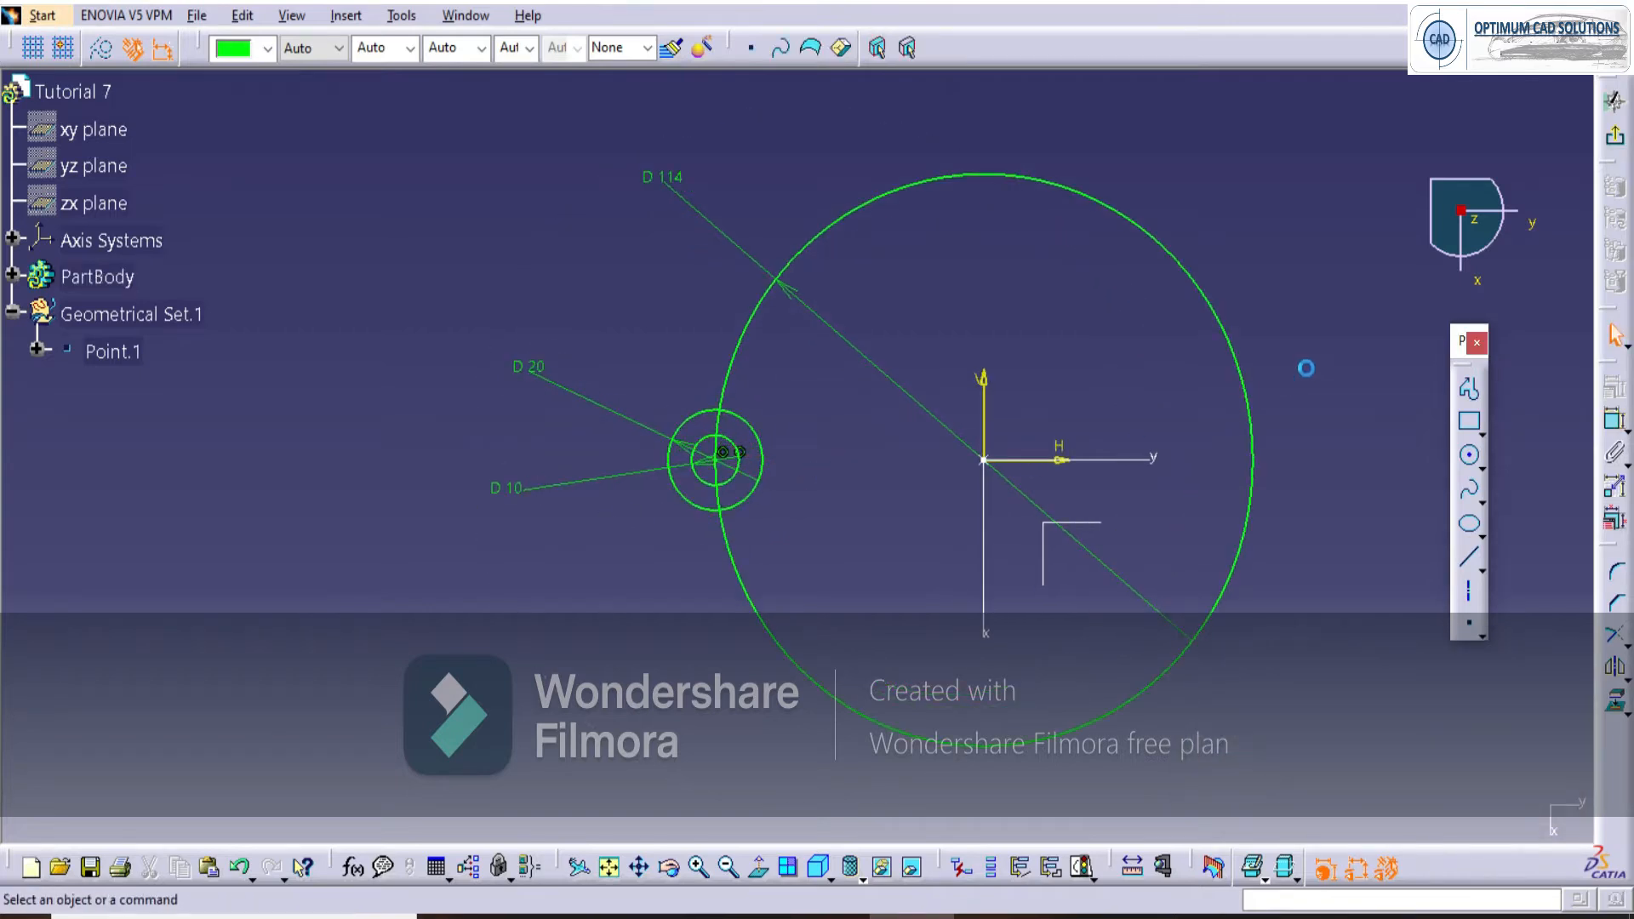
# Check the hole layout in the reference drawing and draw two axes from the origin, one towards the upper left and one towards the lower left.
pyautogui.hotkey('alt', 'Tab')
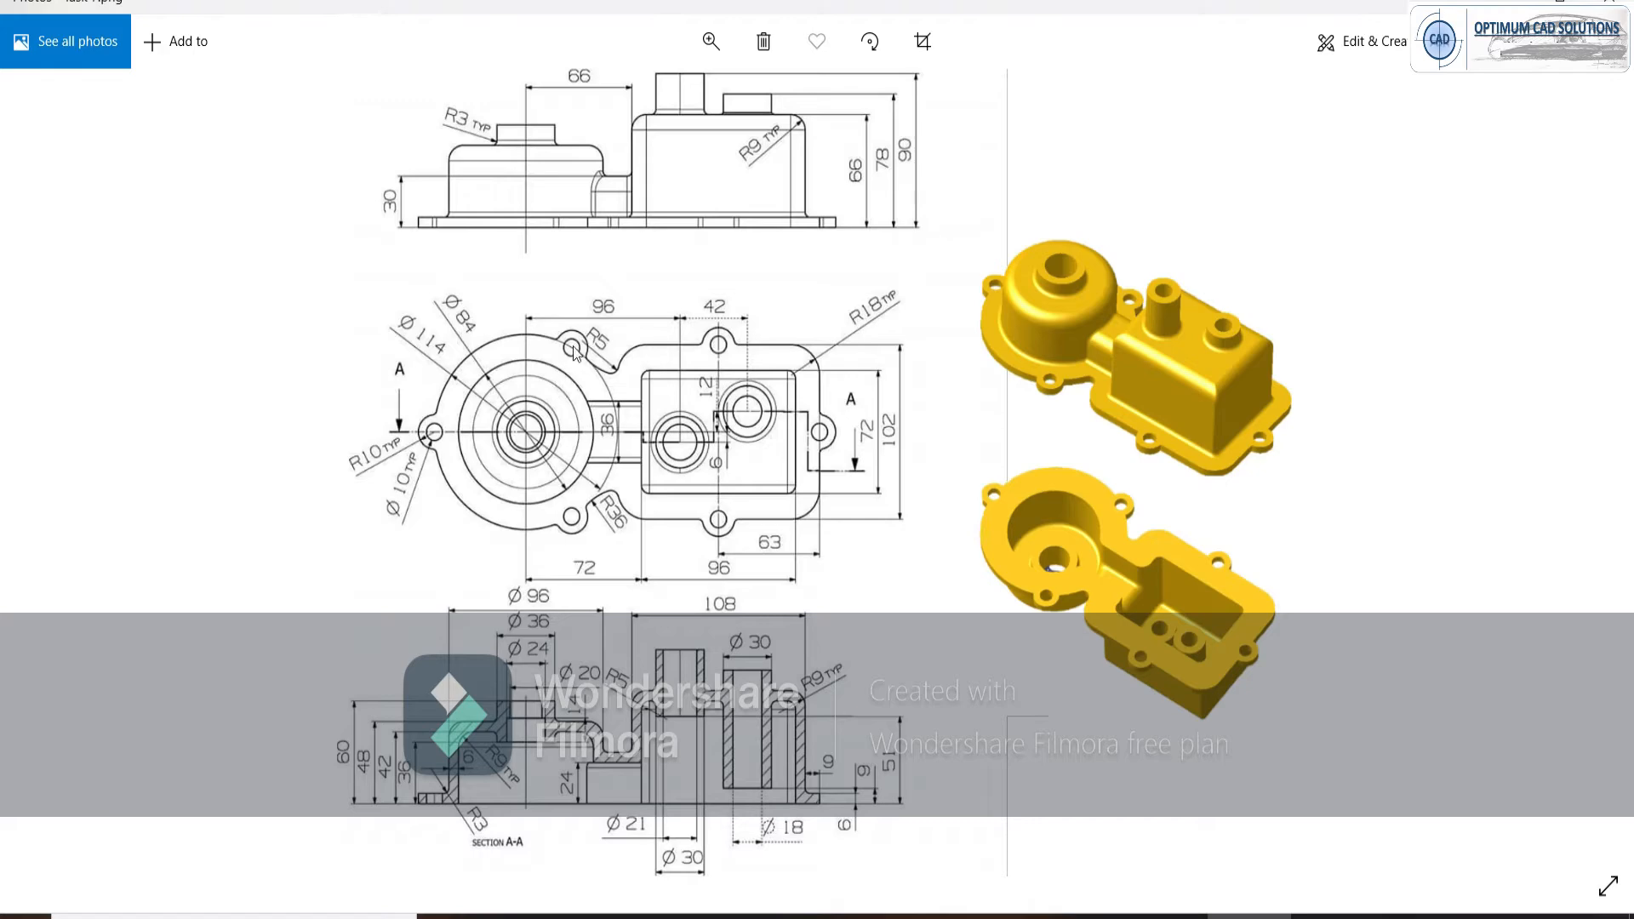
pyautogui.hotkey('alt', 'Tab')
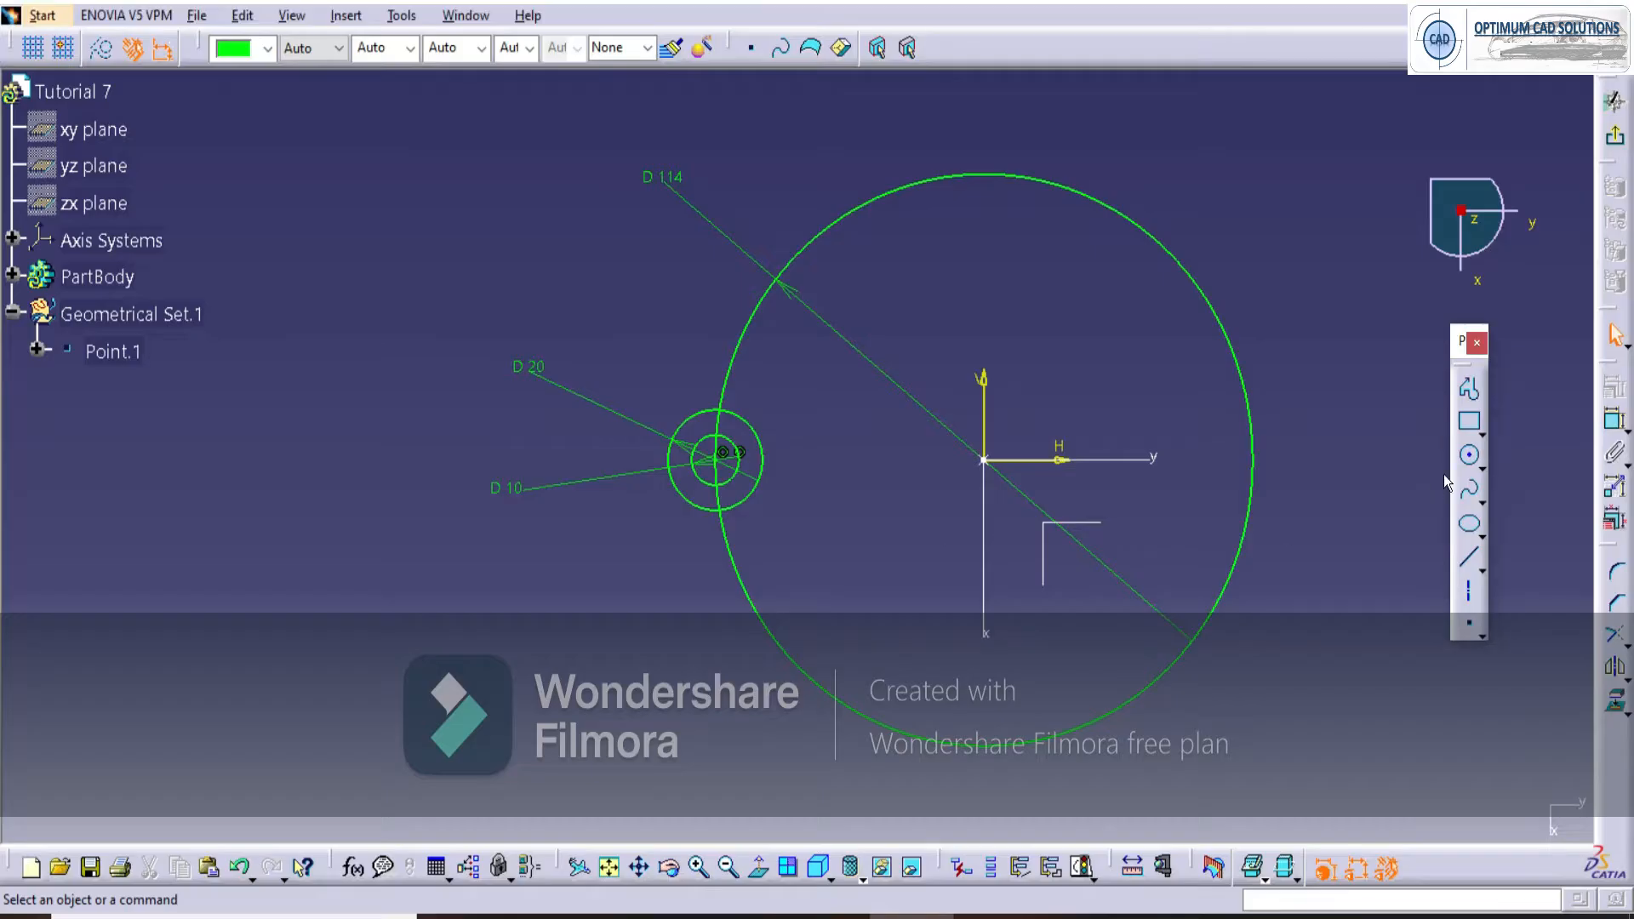
pyautogui.click(1468, 591)
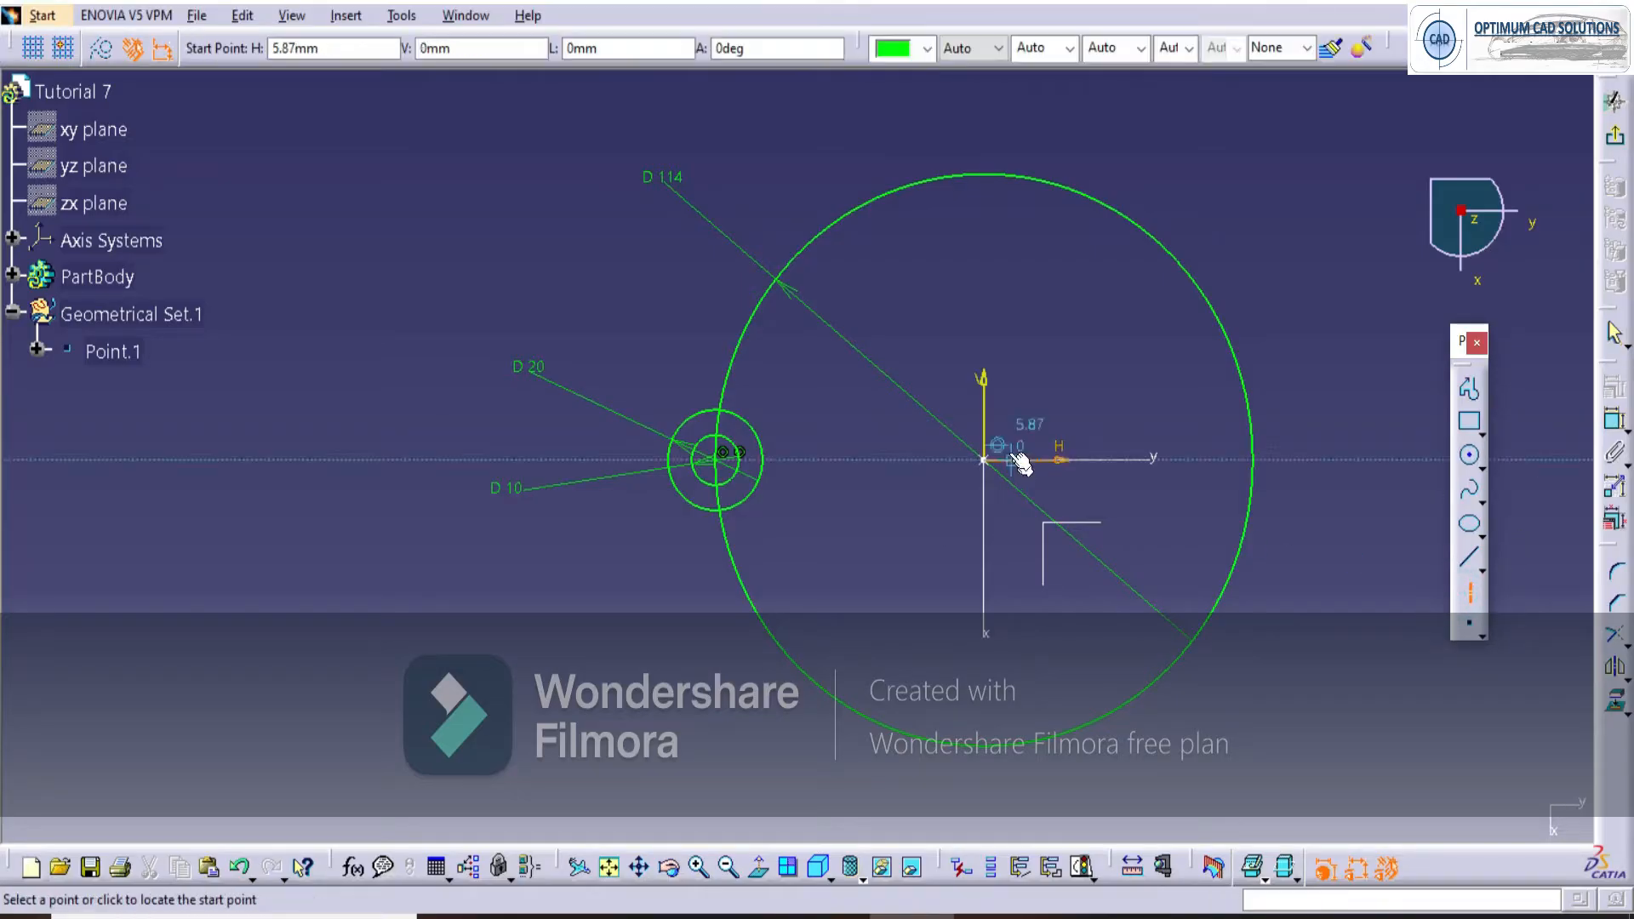
pyautogui.click(987, 464)
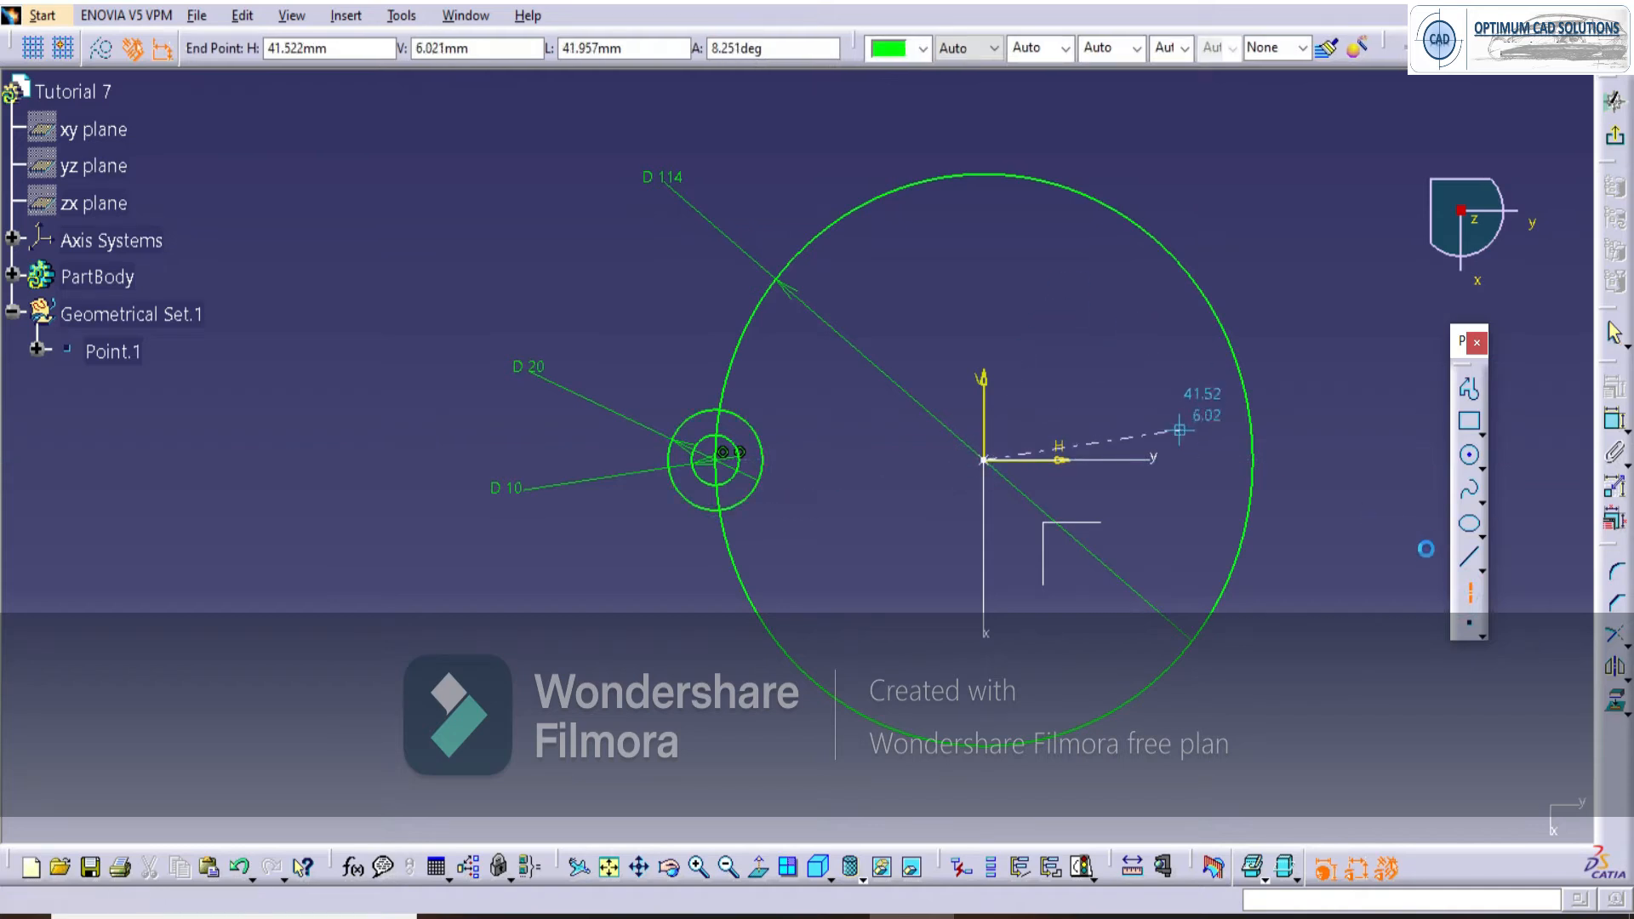
pyautogui.click(1473, 593)
pyautogui.click(1474, 593)
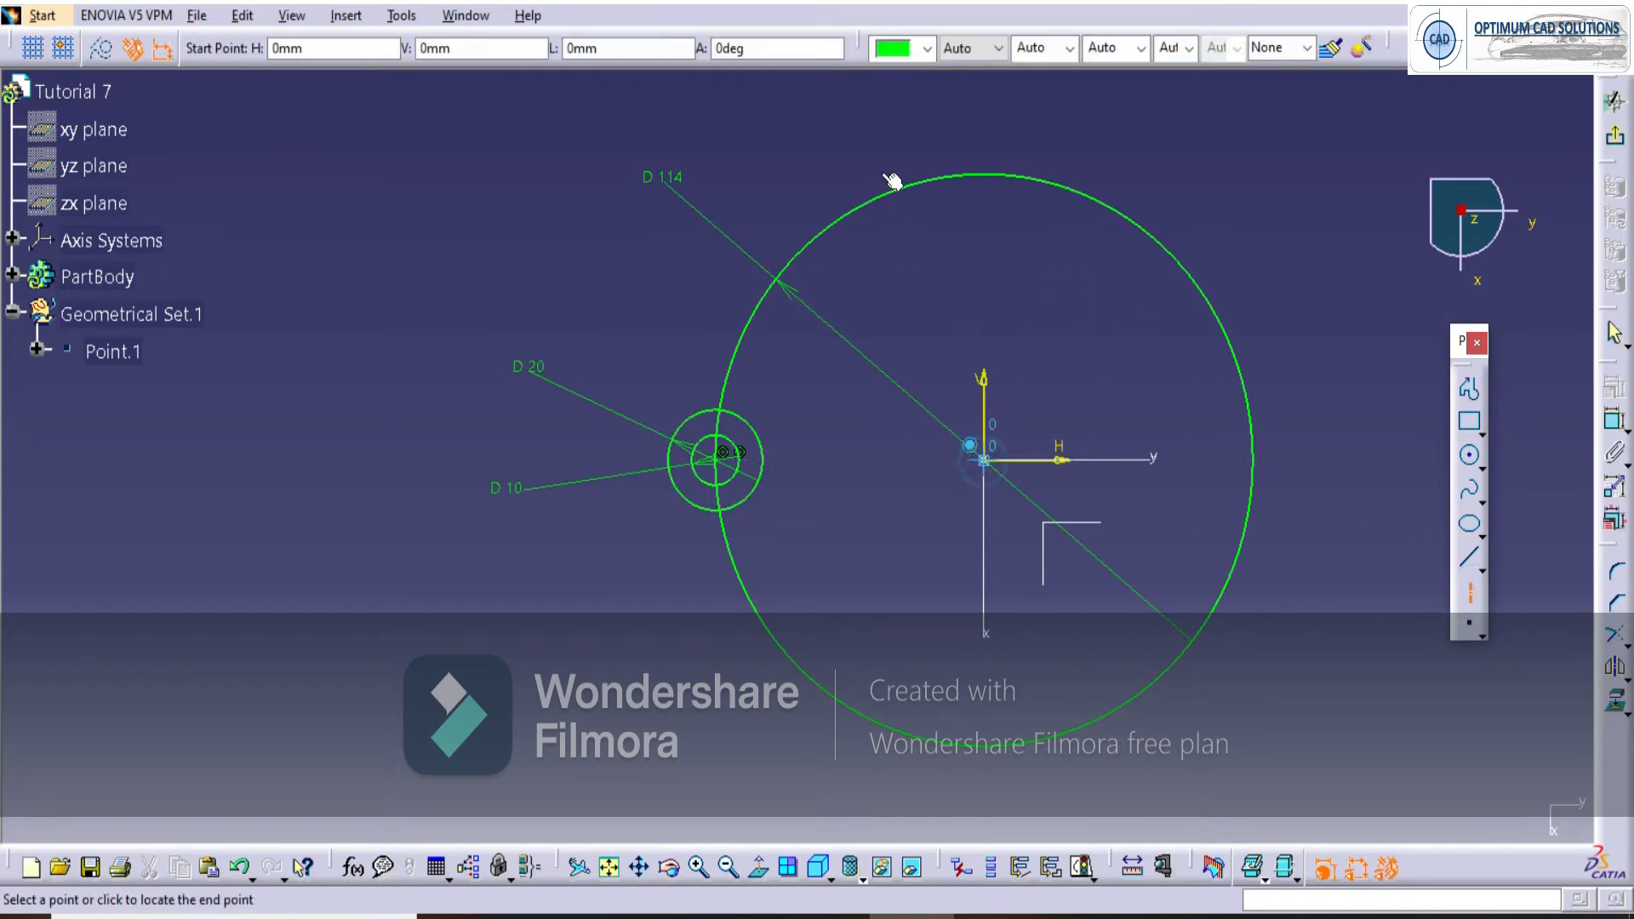
pyautogui.click(749, 132)
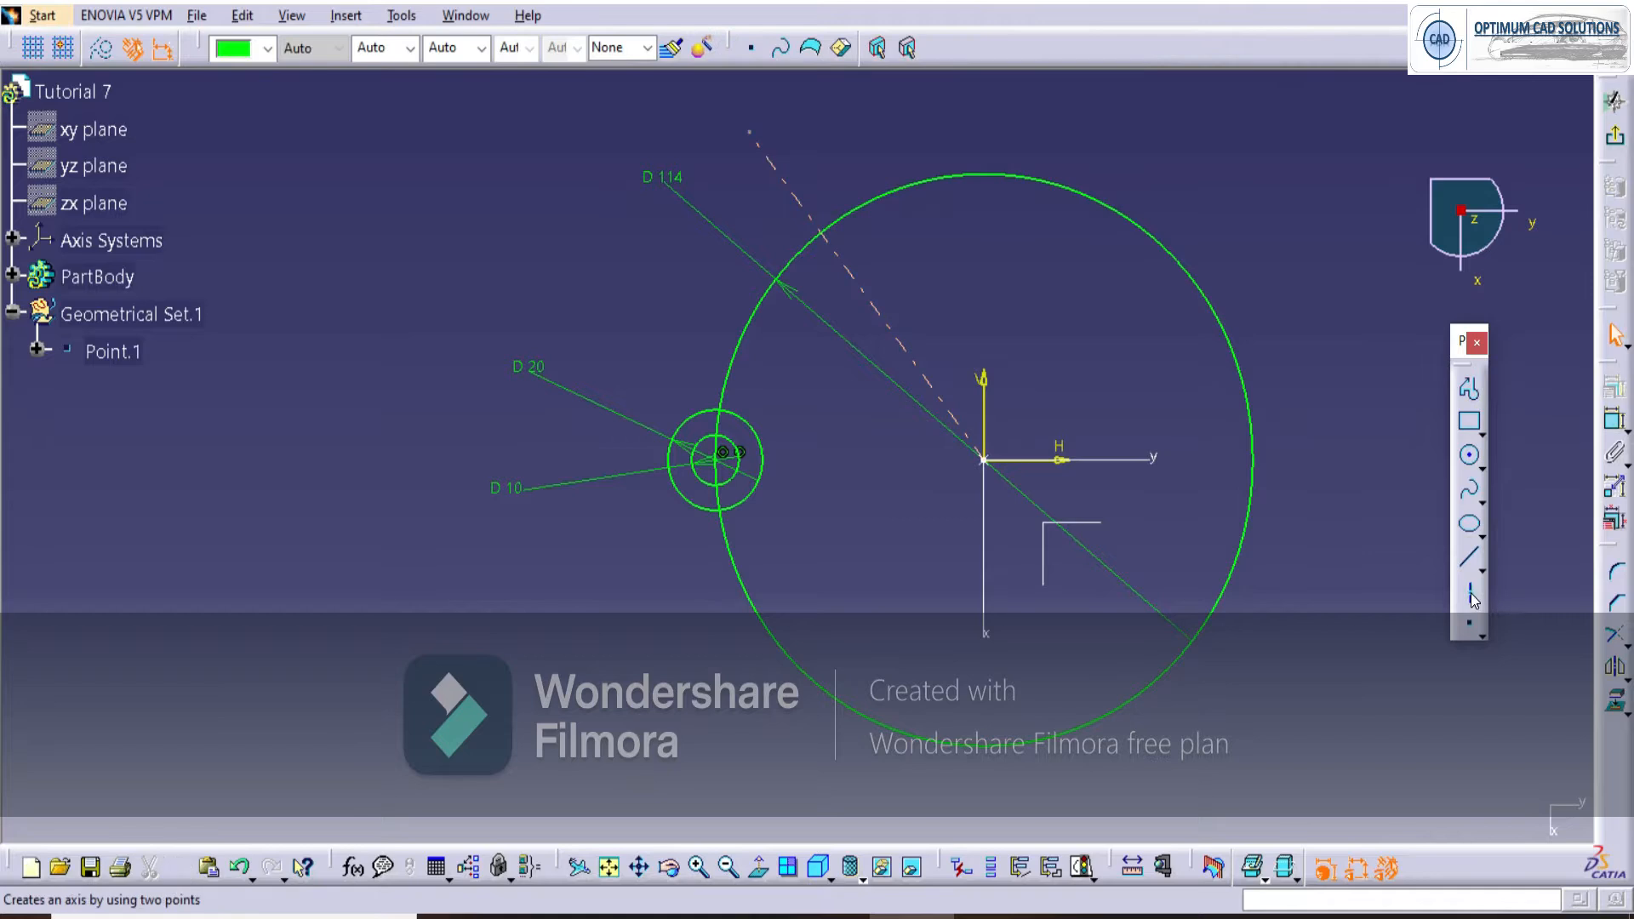
pyautogui.click(1472, 594)
pyautogui.click(983, 463)
pyautogui.click(733, 686)
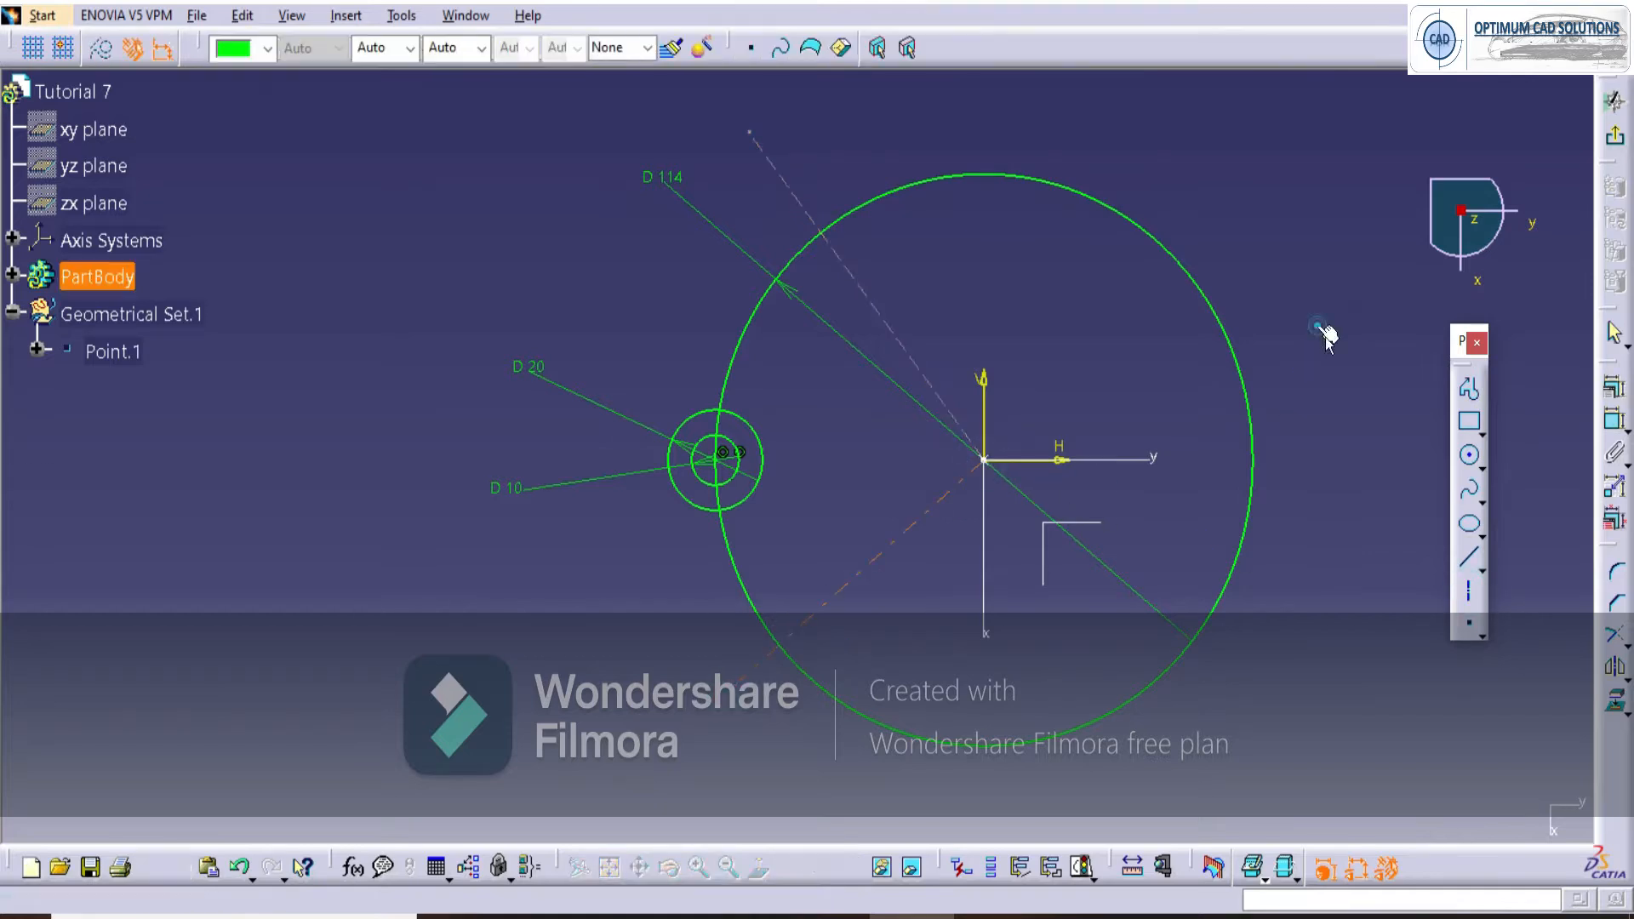
# Constrain the angle between the horizontal axis and the lower-left construction axis to 60°.
pyautogui.click(1614, 420)
pyautogui.click(1058, 458)
pyautogui.click(877, 557)
pyautogui.click(427, 603)
pyautogui.click(466, 598)
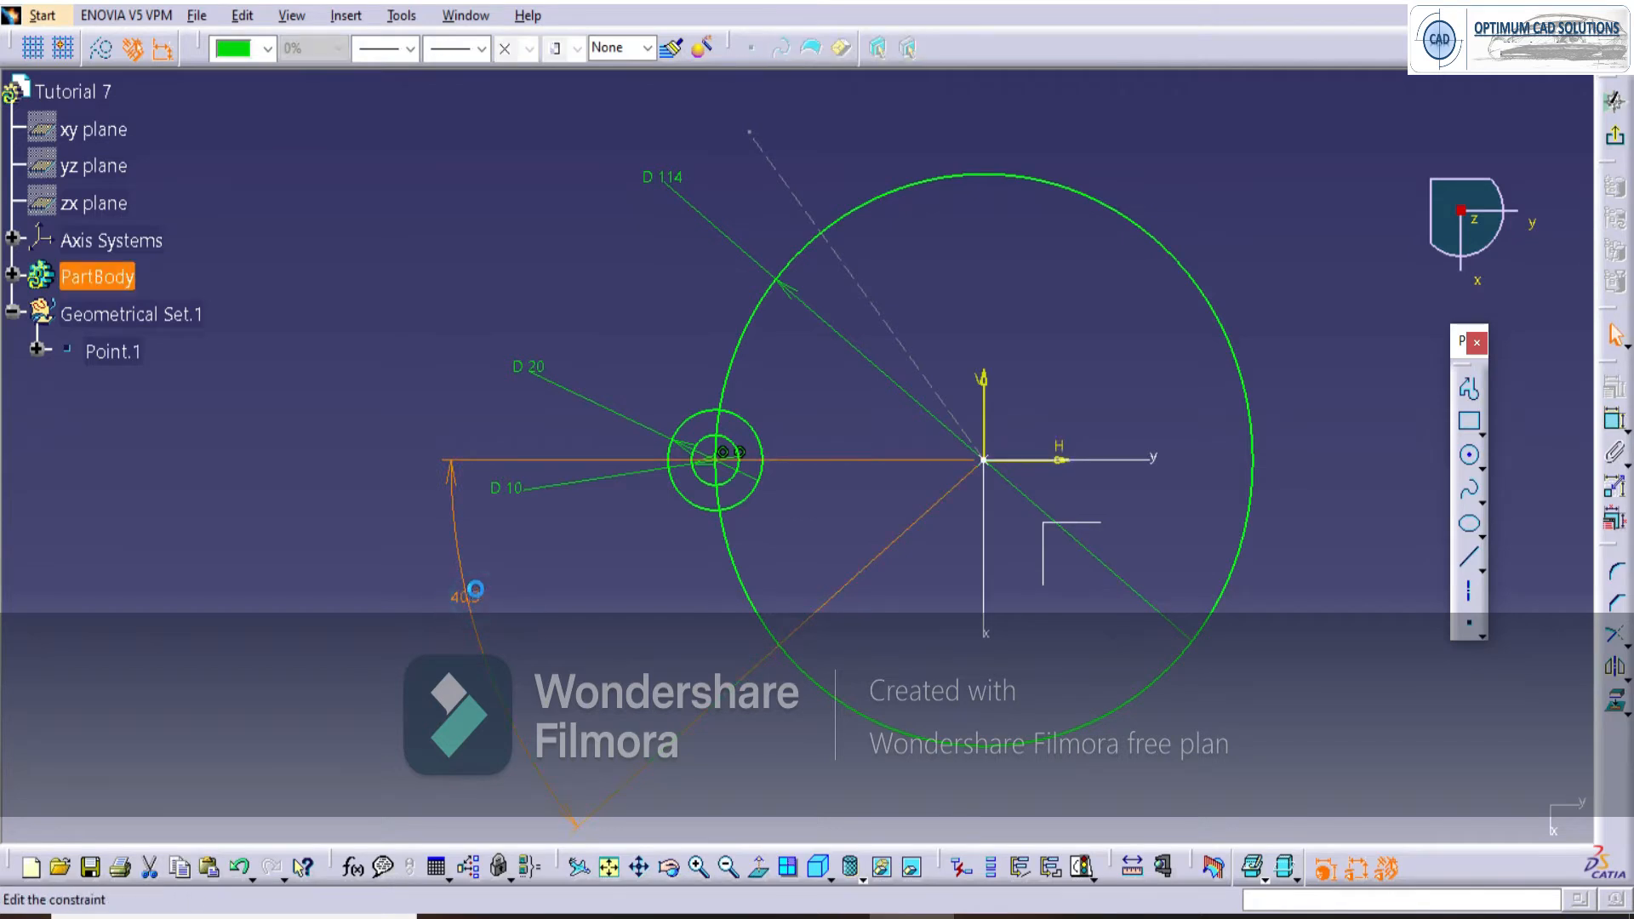
# Constrain the angle between the horizontal axis and the upper-left construction axis to 60°.
pyautogui.click(772, 164)
pyautogui.click(1615, 421)
pyautogui.click(1148, 461)
pyautogui.click(387, 338)
pyautogui.doubleClick(393, 345)
pyautogui.write('60')
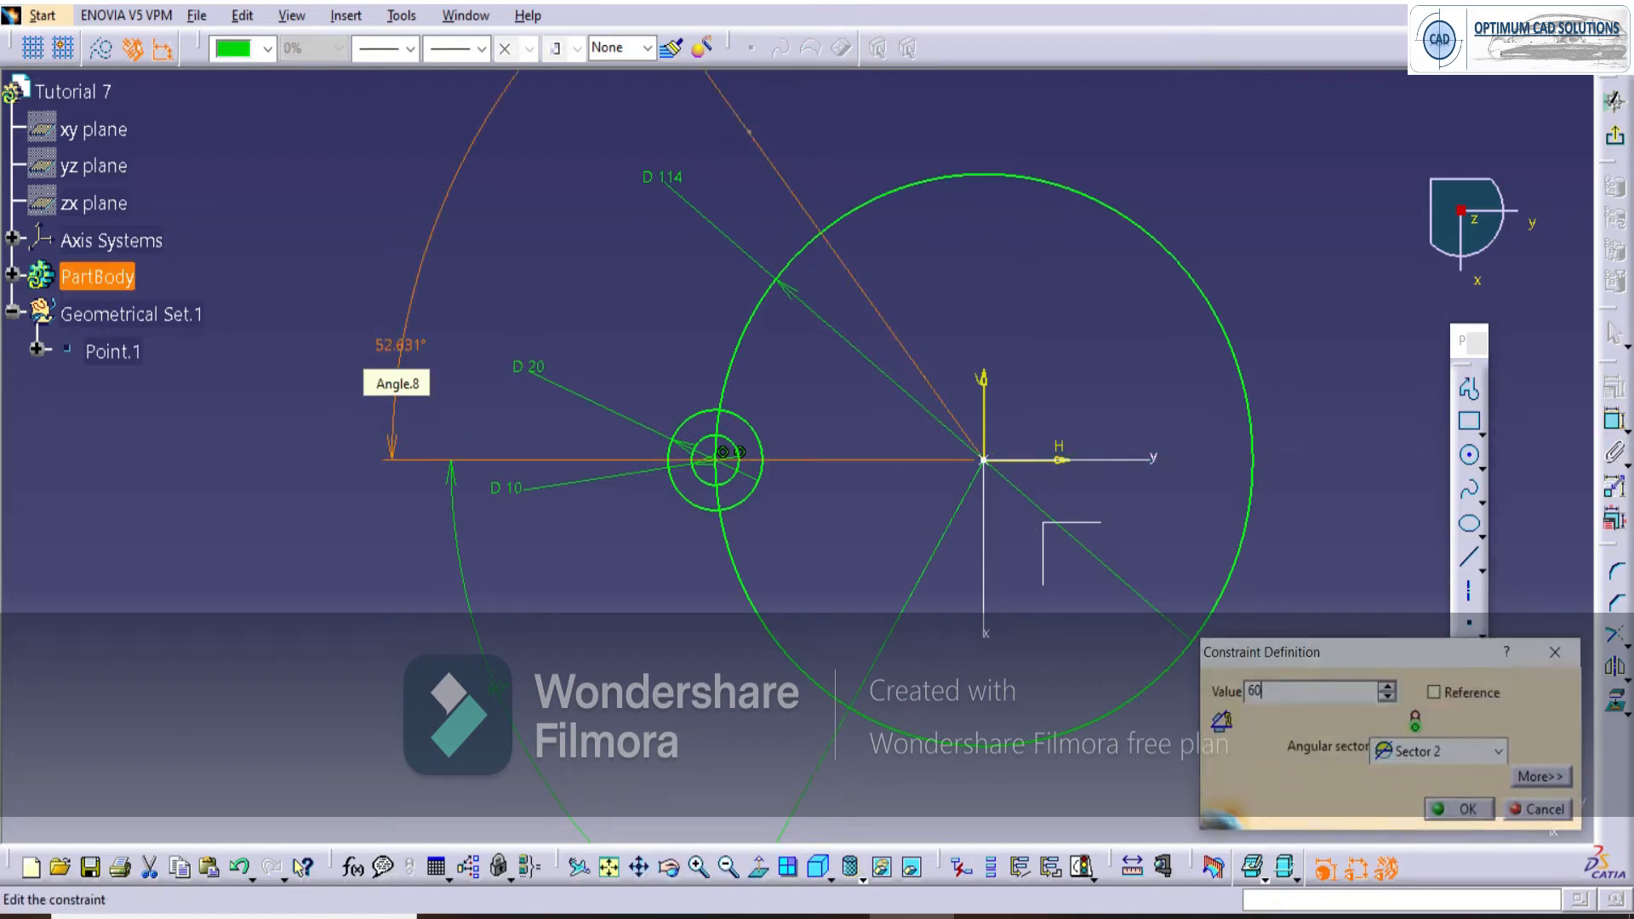
pyautogui.press('Return')
# Quick Trim the 20 mm circle inside the large circle and the 114 mm circle's segments inside that lug.
pyautogui.moveTo(570, 536); pyautogui.dragTo(602, 562, button='middle')
pyautogui.click(602, 562)
pyautogui.moveTo(743, 530); pyautogui.dragTo(826, 389, button='middle')
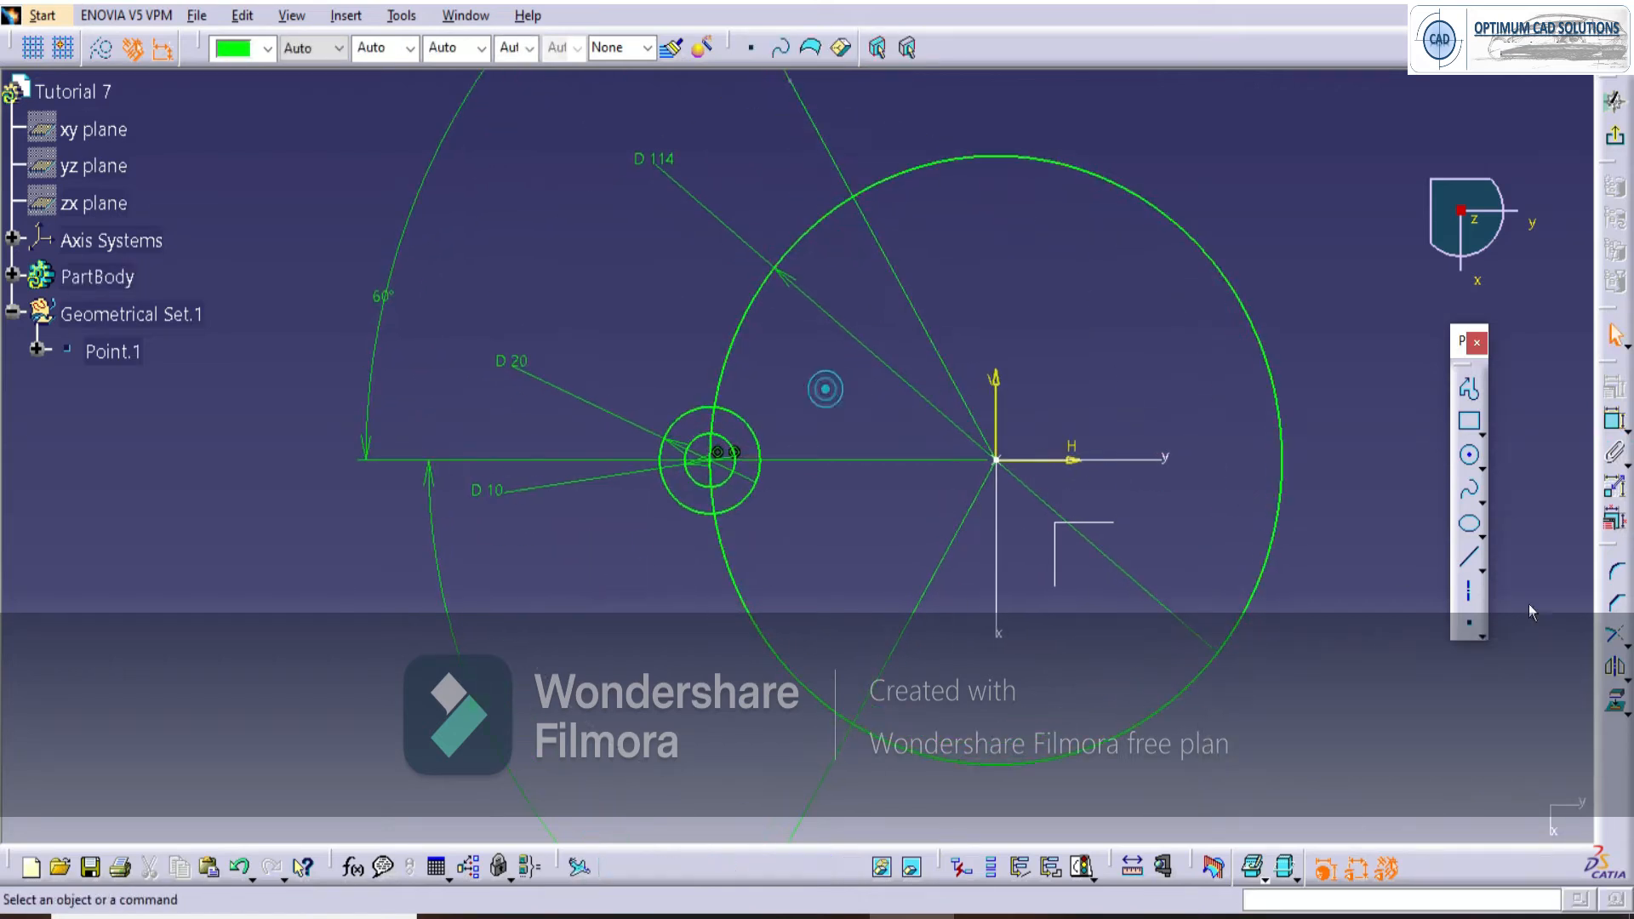
pyautogui.click(1622, 640)
pyautogui.click(1557, 672)
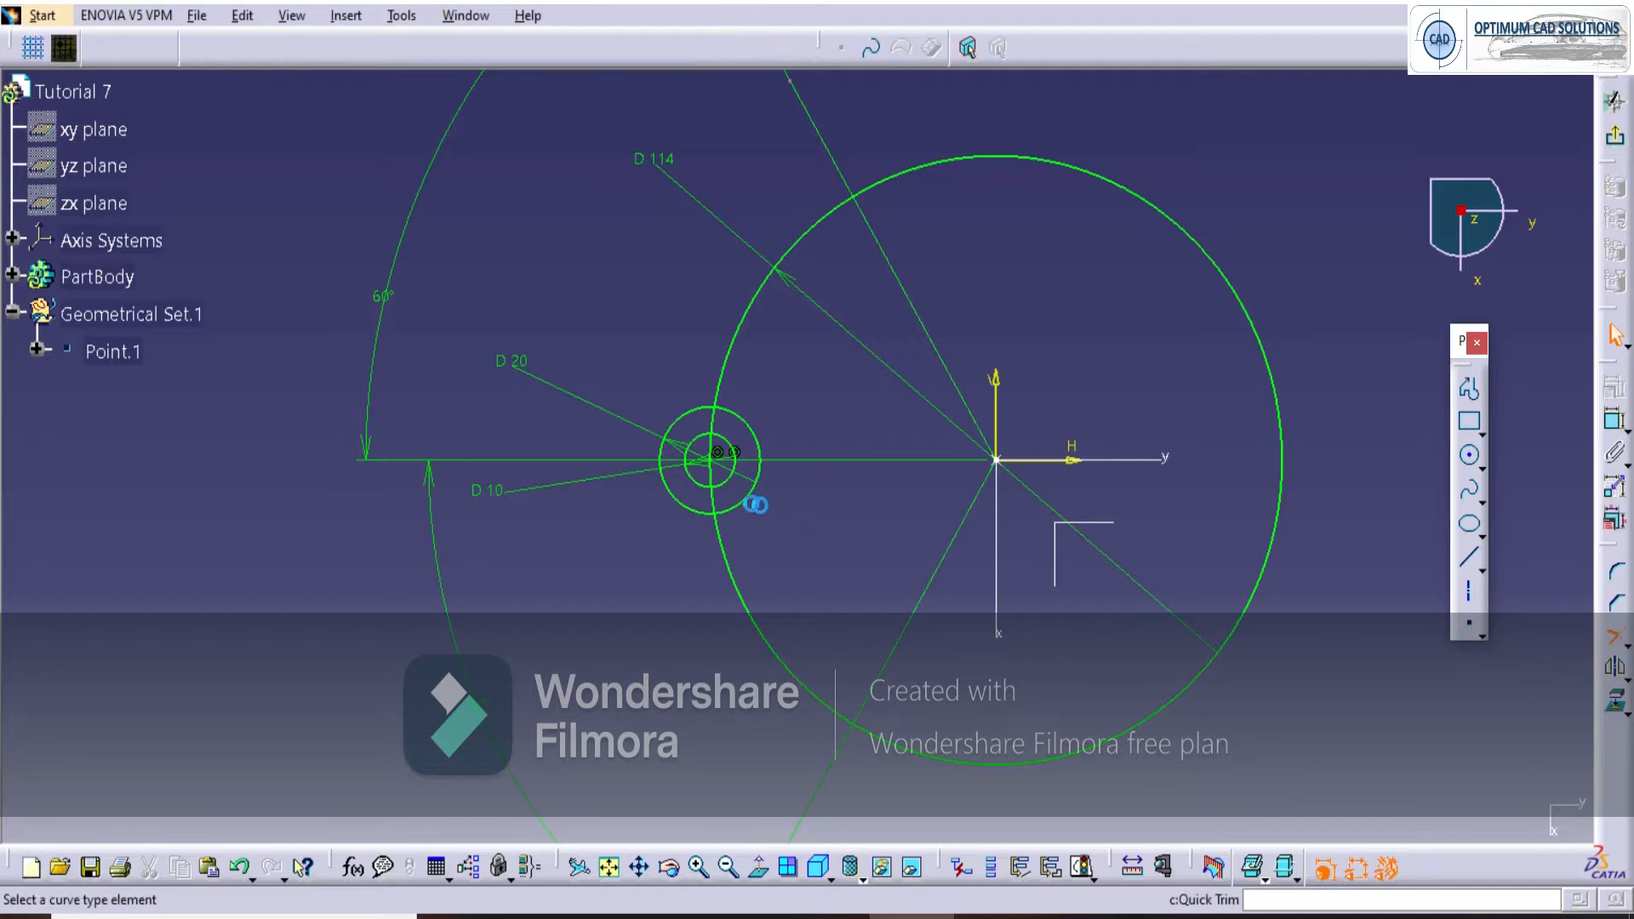
pyautogui.moveTo(729, 511)
pyautogui.mouseDown(button='middle')
pyautogui.moveTo(729, 456)
pyautogui.moveTo(783, 391)
pyautogui.mouseUp(button='middle')
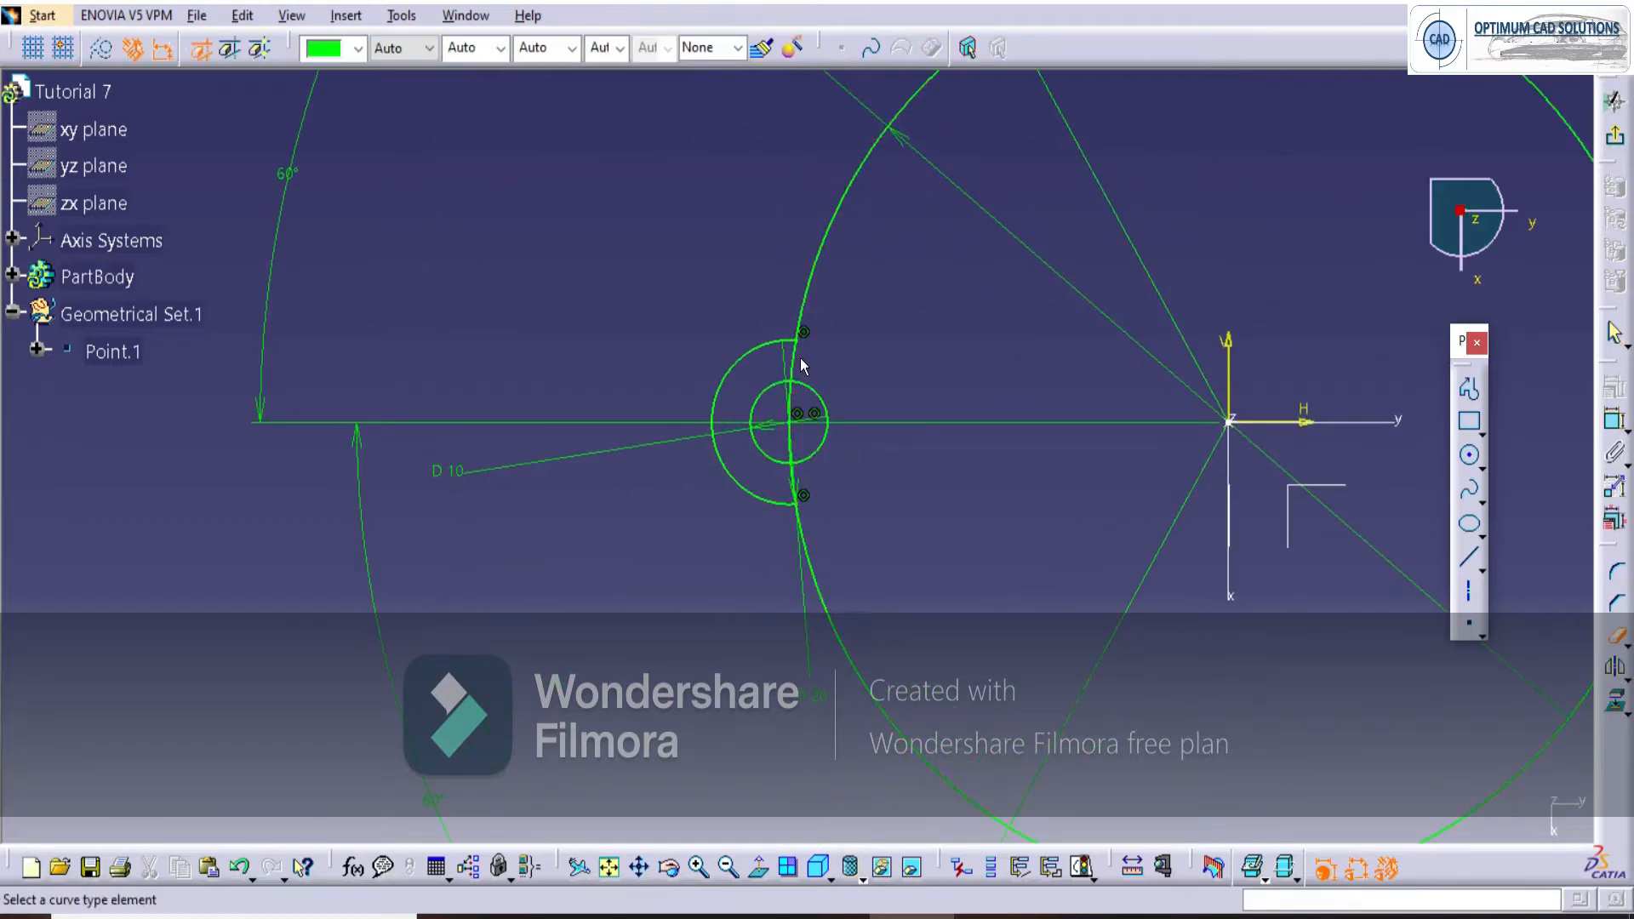
pyautogui.click(790, 358)
pyautogui.click(790, 398)
pyautogui.click(790, 478)
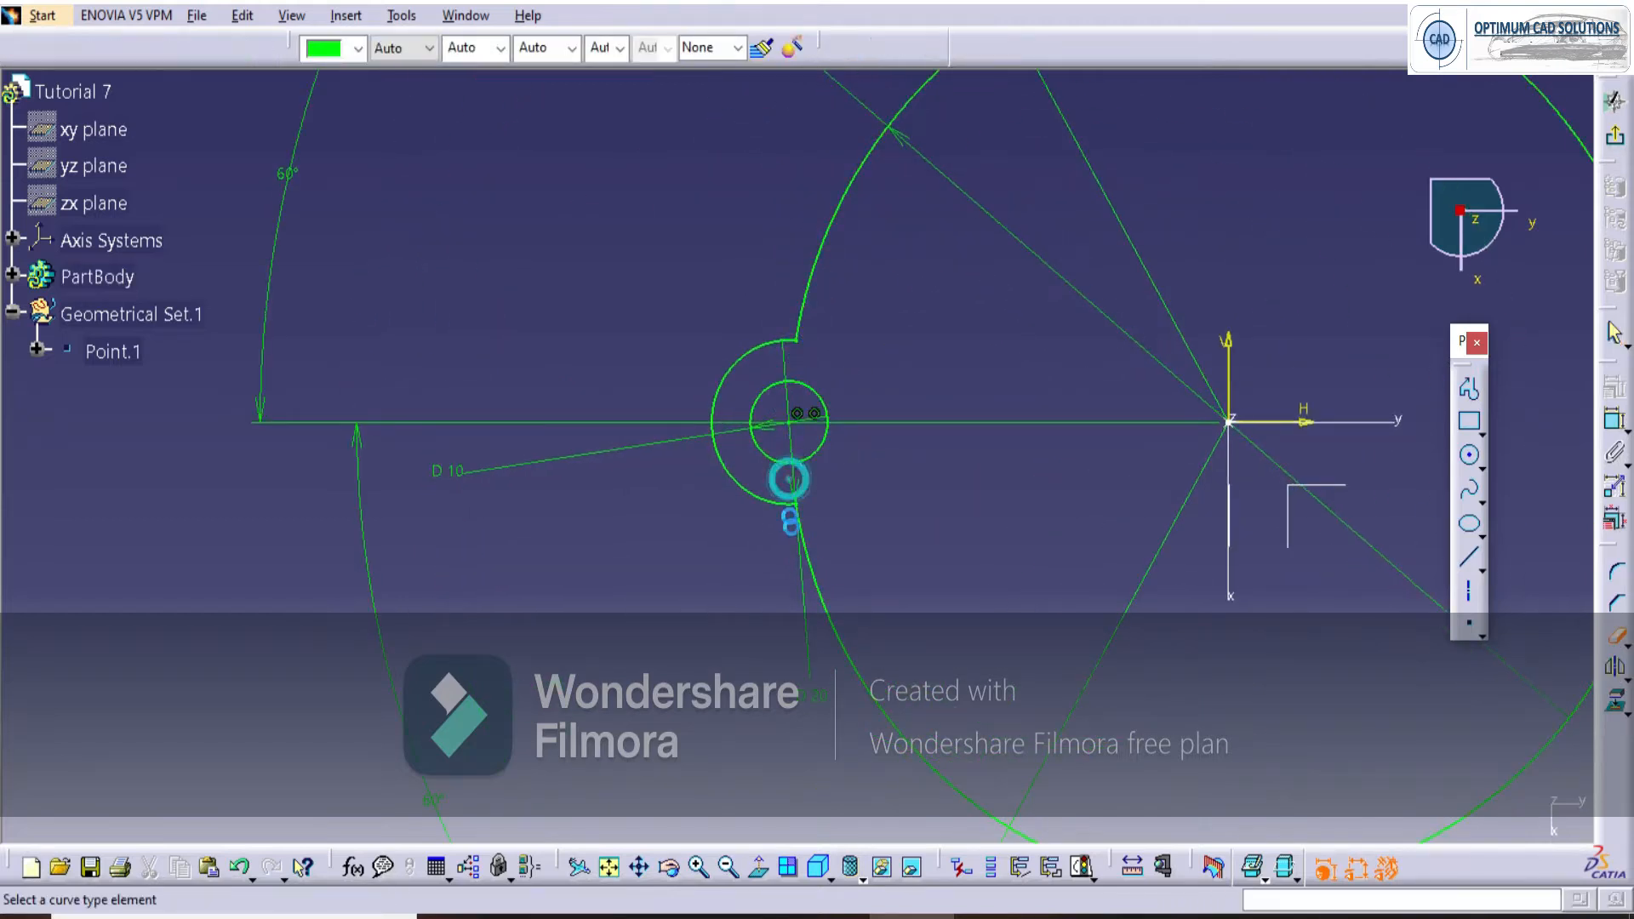
pyautogui.moveTo(853, 540); pyautogui.dragTo(851, 608, button='middle')
pyautogui.press('Escape')
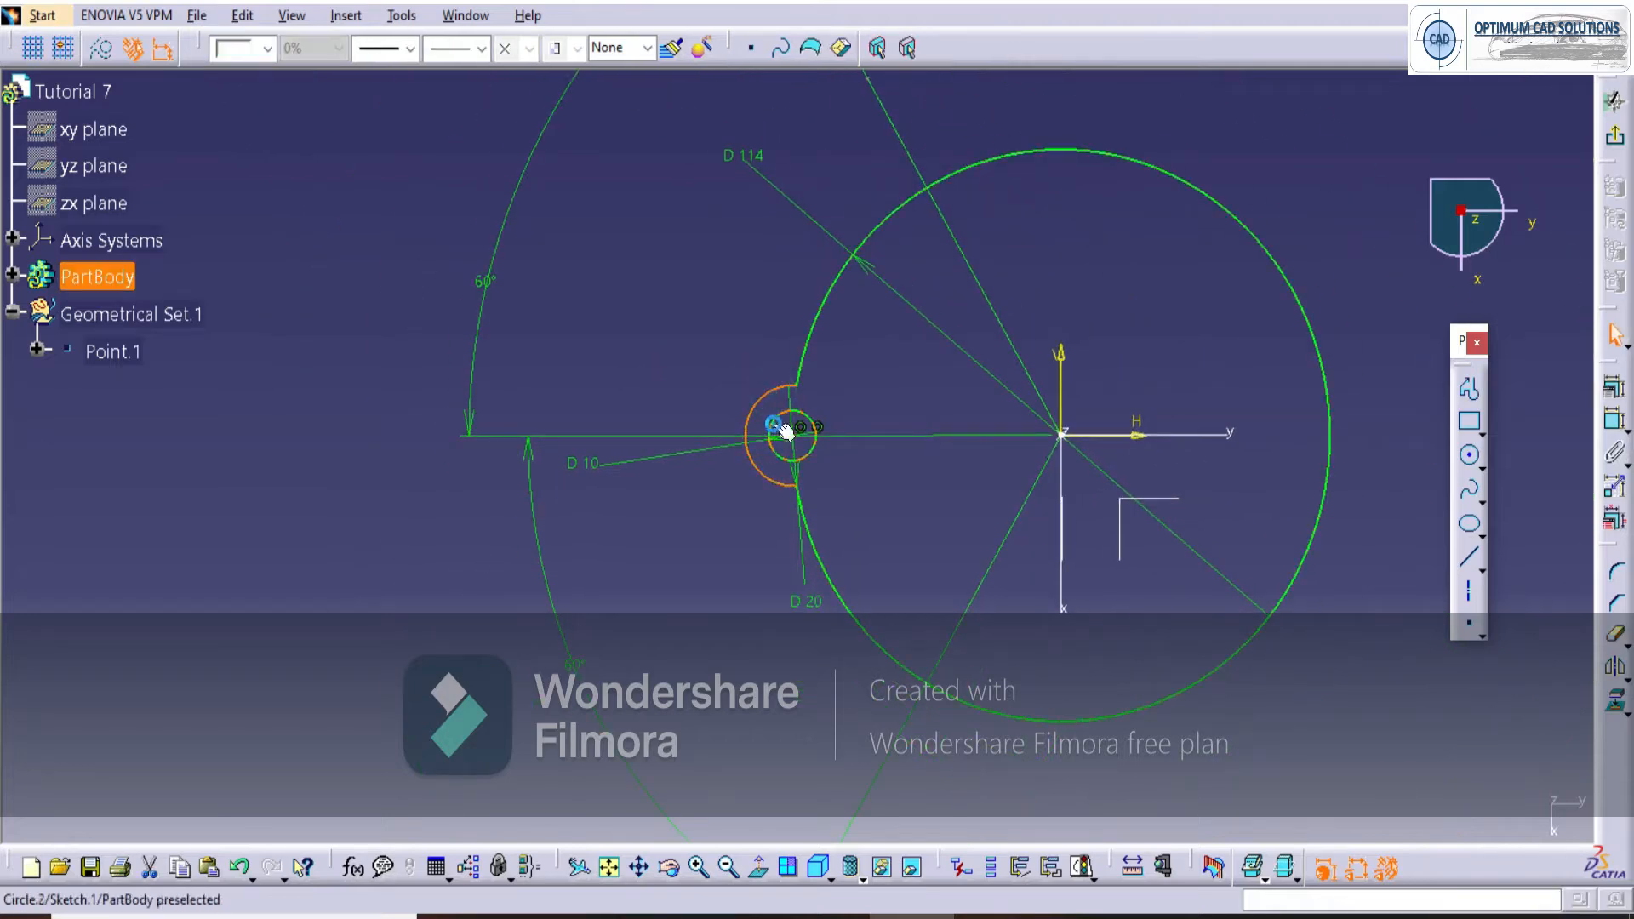
# Mirror the lug arc and its 10 mm hole circle about the upper-left axis and about the lower-left axis.
pyautogui.click(1618, 670)
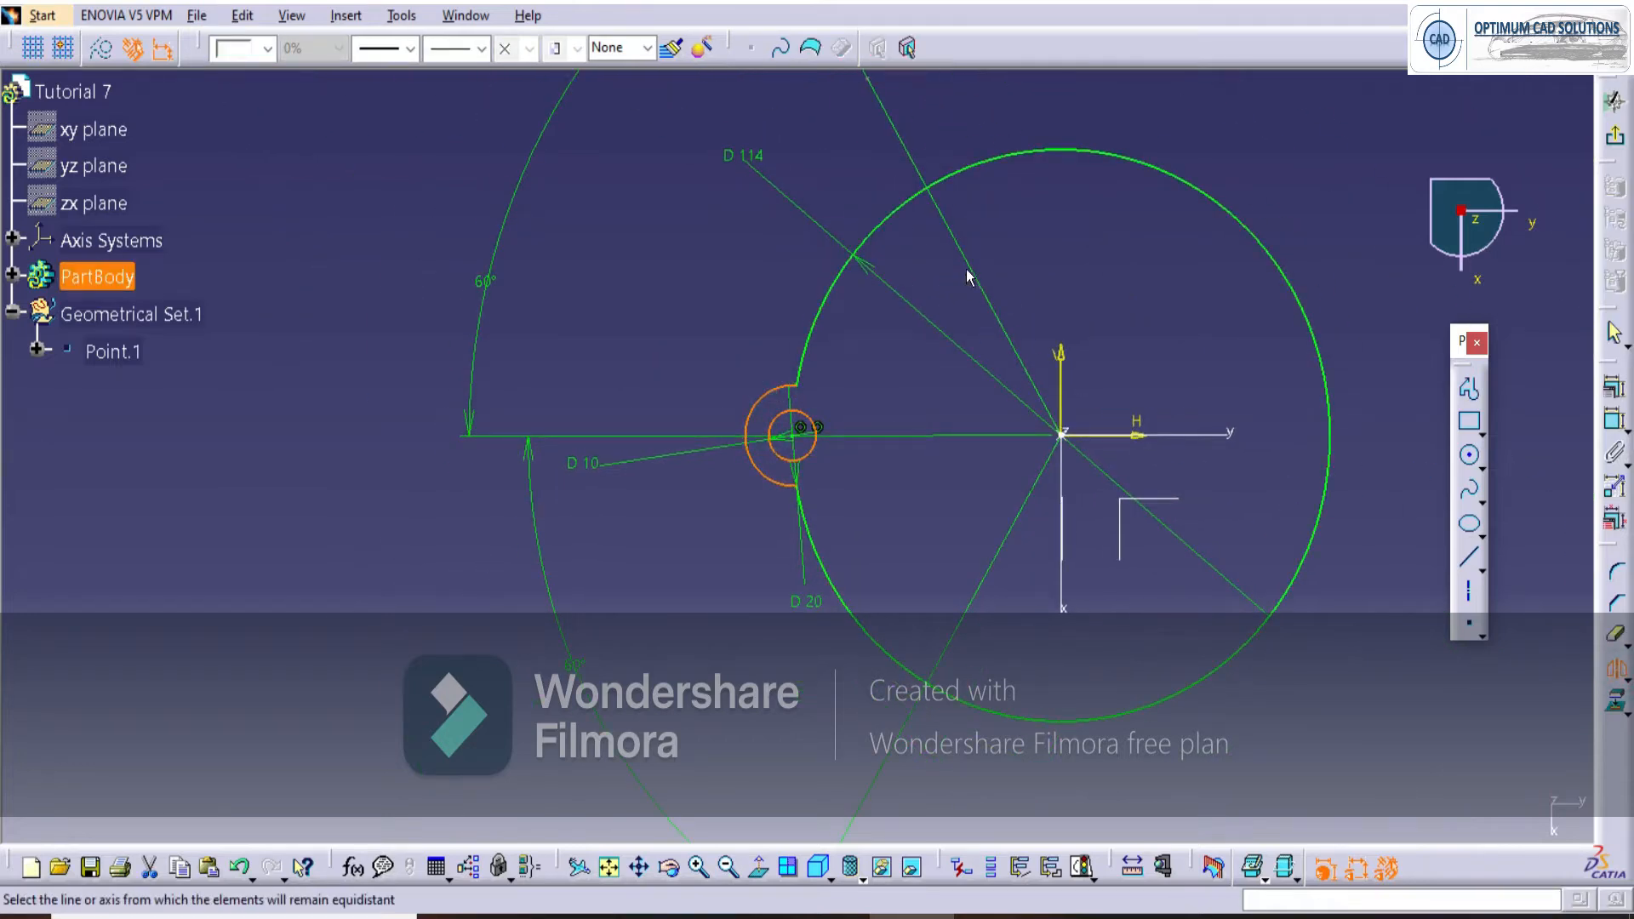
pyautogui.click(967, 276)
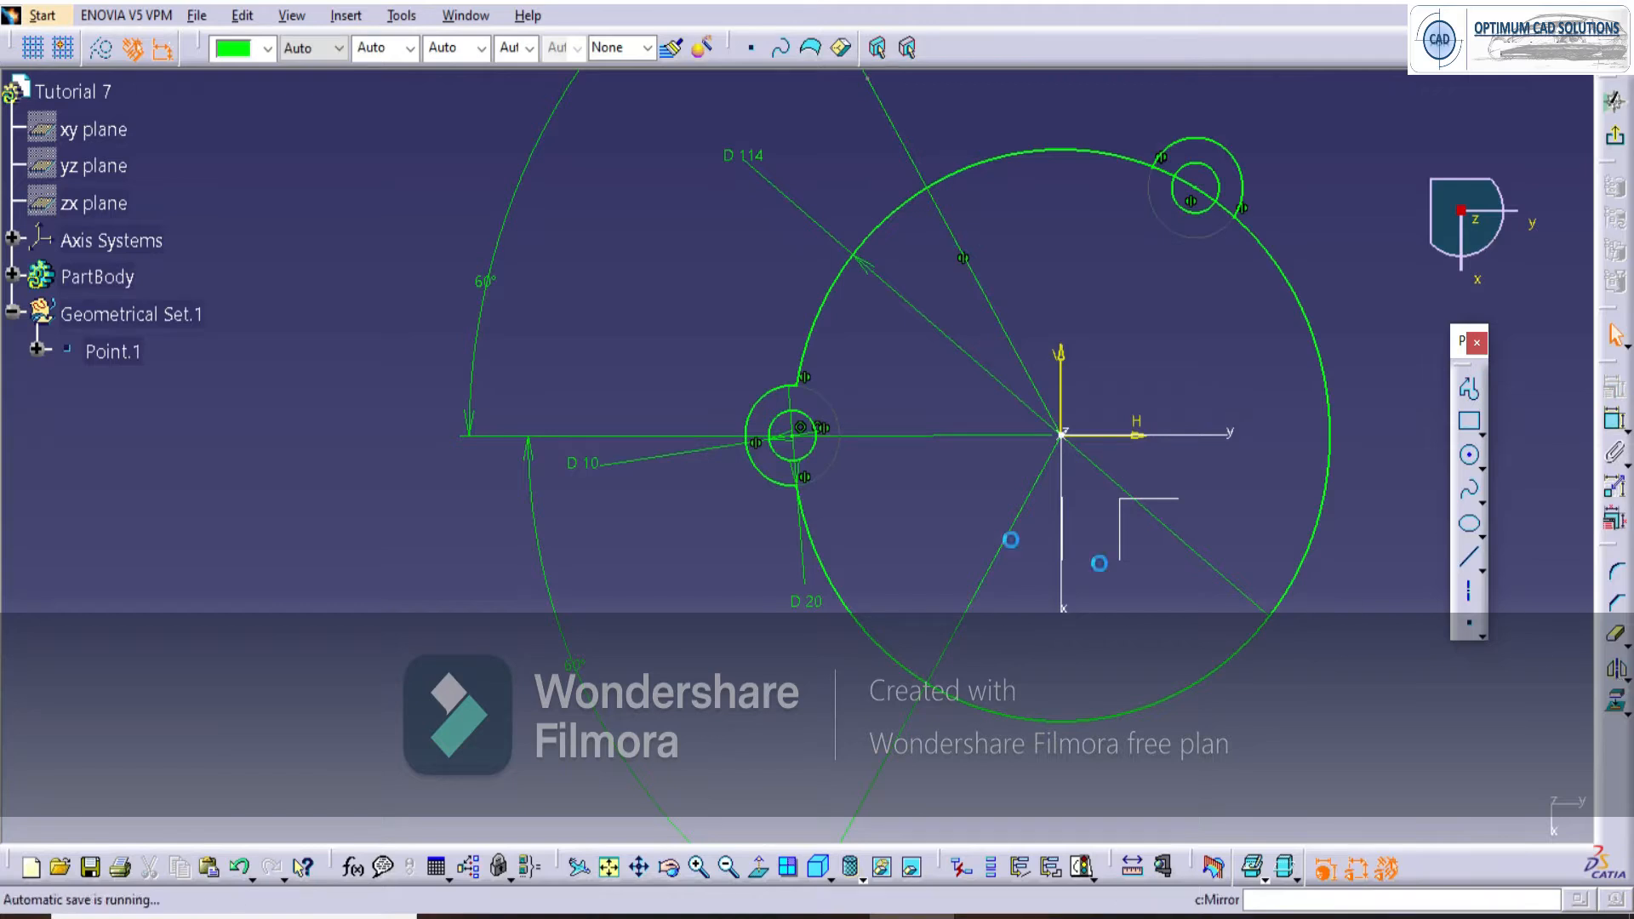
pyautogui.click(760, 477)
pyautogui.keyDown('ctrl'); pyautogui.click(777, 453); pyautogui.keyUp('ctrl')
pyautogui.click(1616, 670)
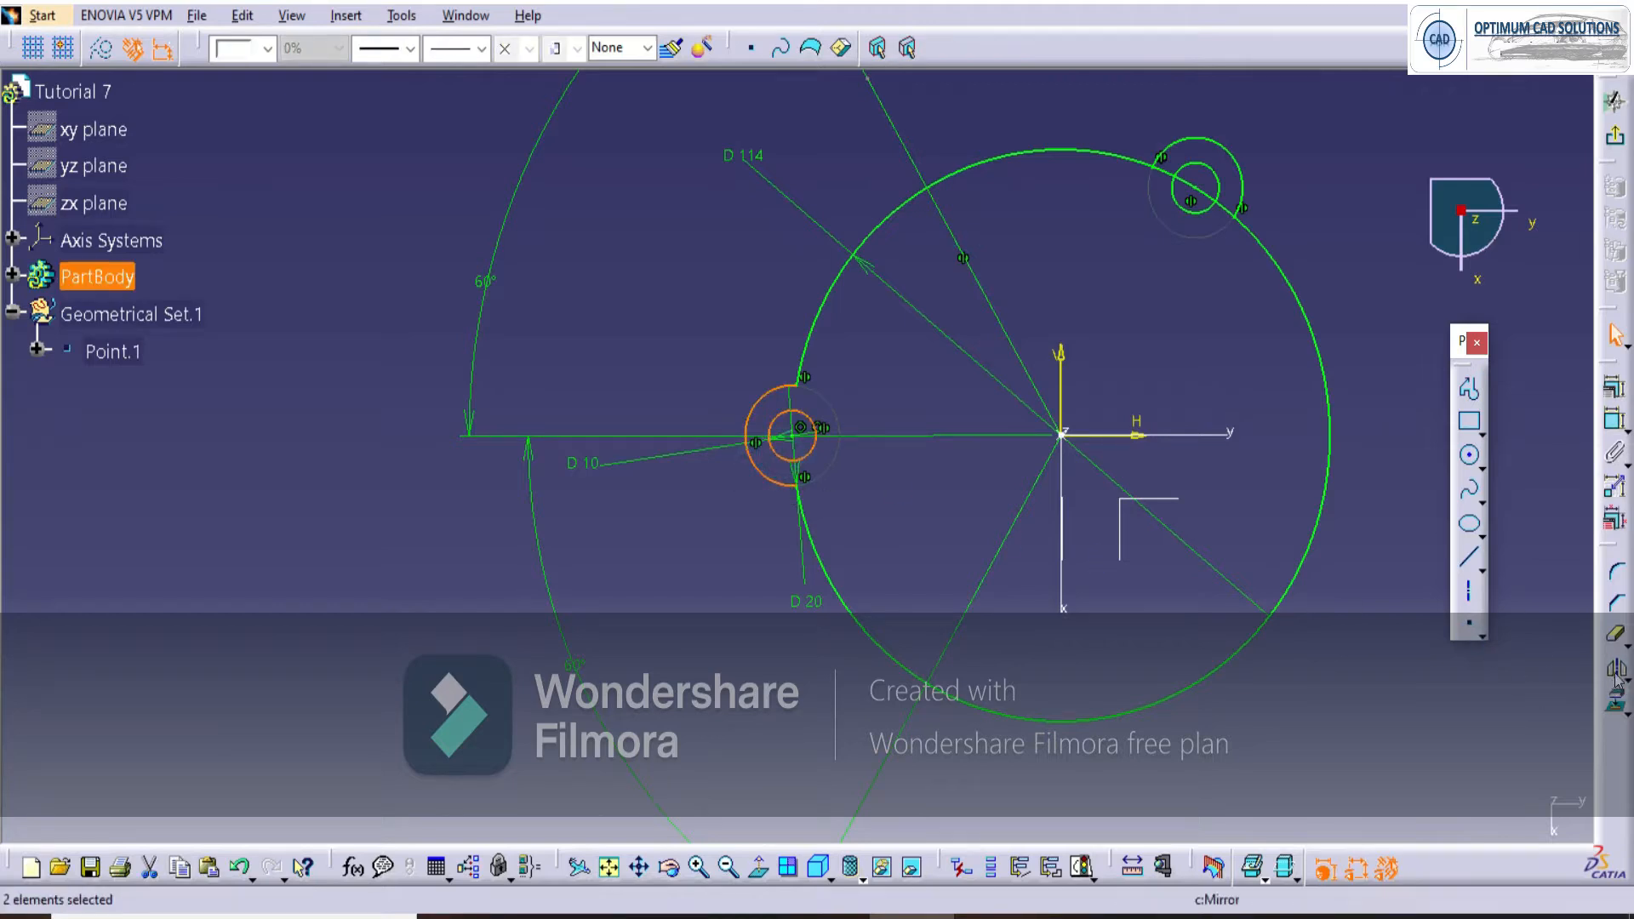
pyautogui.click(967, 613)
# Quick Trim the 114 mm circle's segments inside the lower-right mirrored lug.
pyautogui.moveTo(1557, 547); pyautogui.dragTo(1194, 533, button='middle')
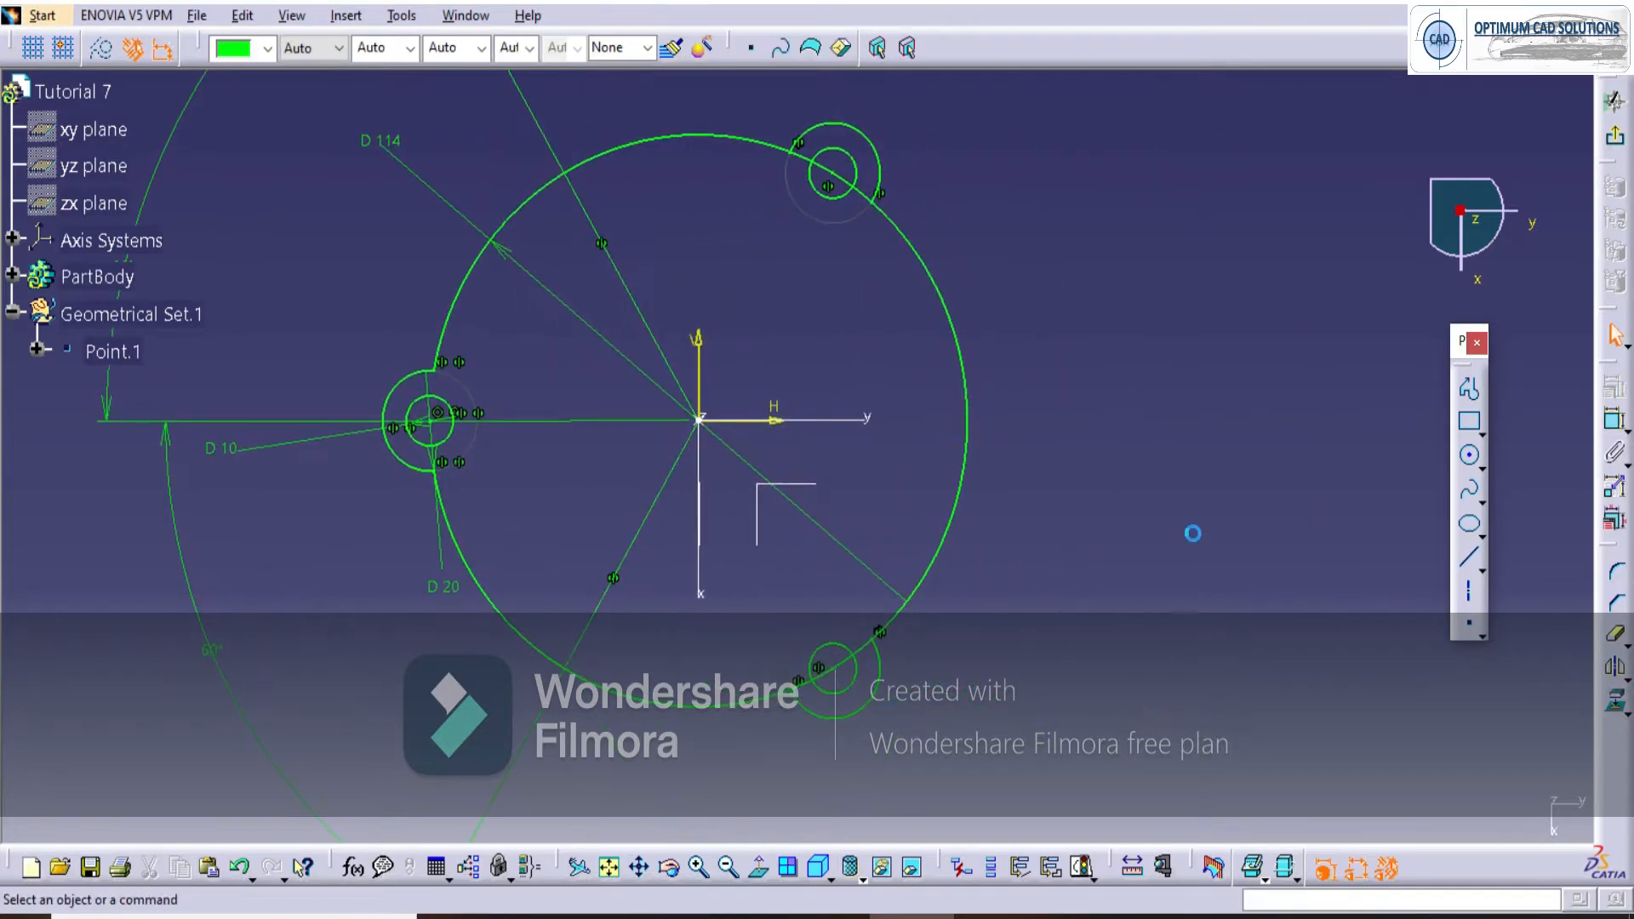
pyautogui.click(1618, 647)
pyautogui.moveTo(1054, 822); pyautogui.dragTo(1064, 524, button='middle')
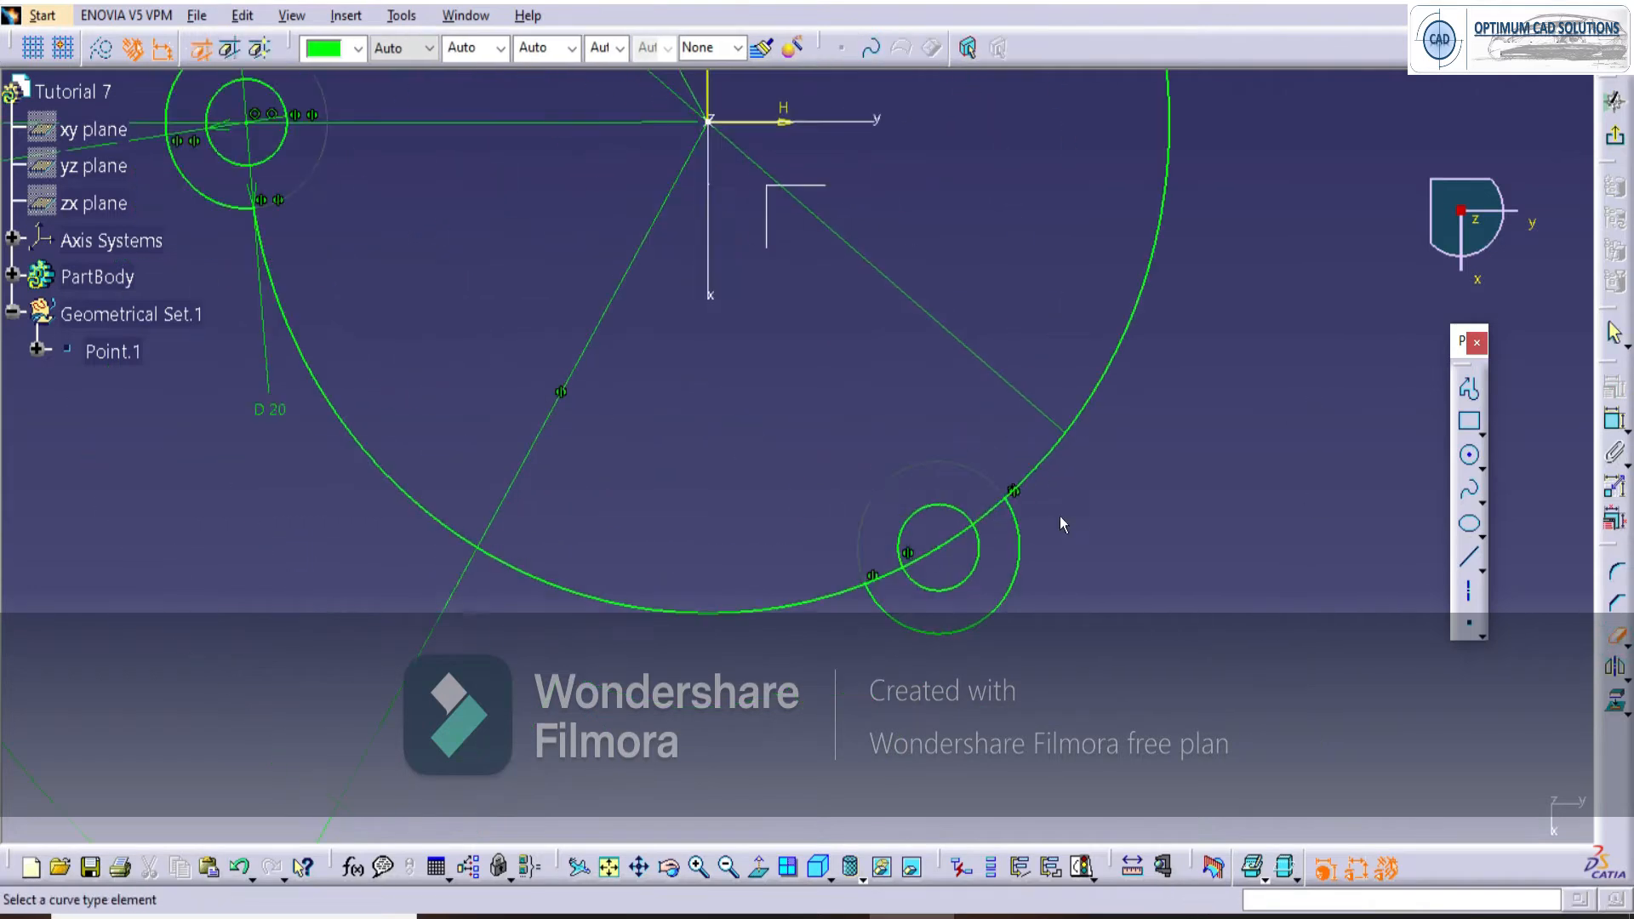
pyautogui.click(987, 516)
pyautogui.click(951, 539)
pyautogui.click(883, 576)
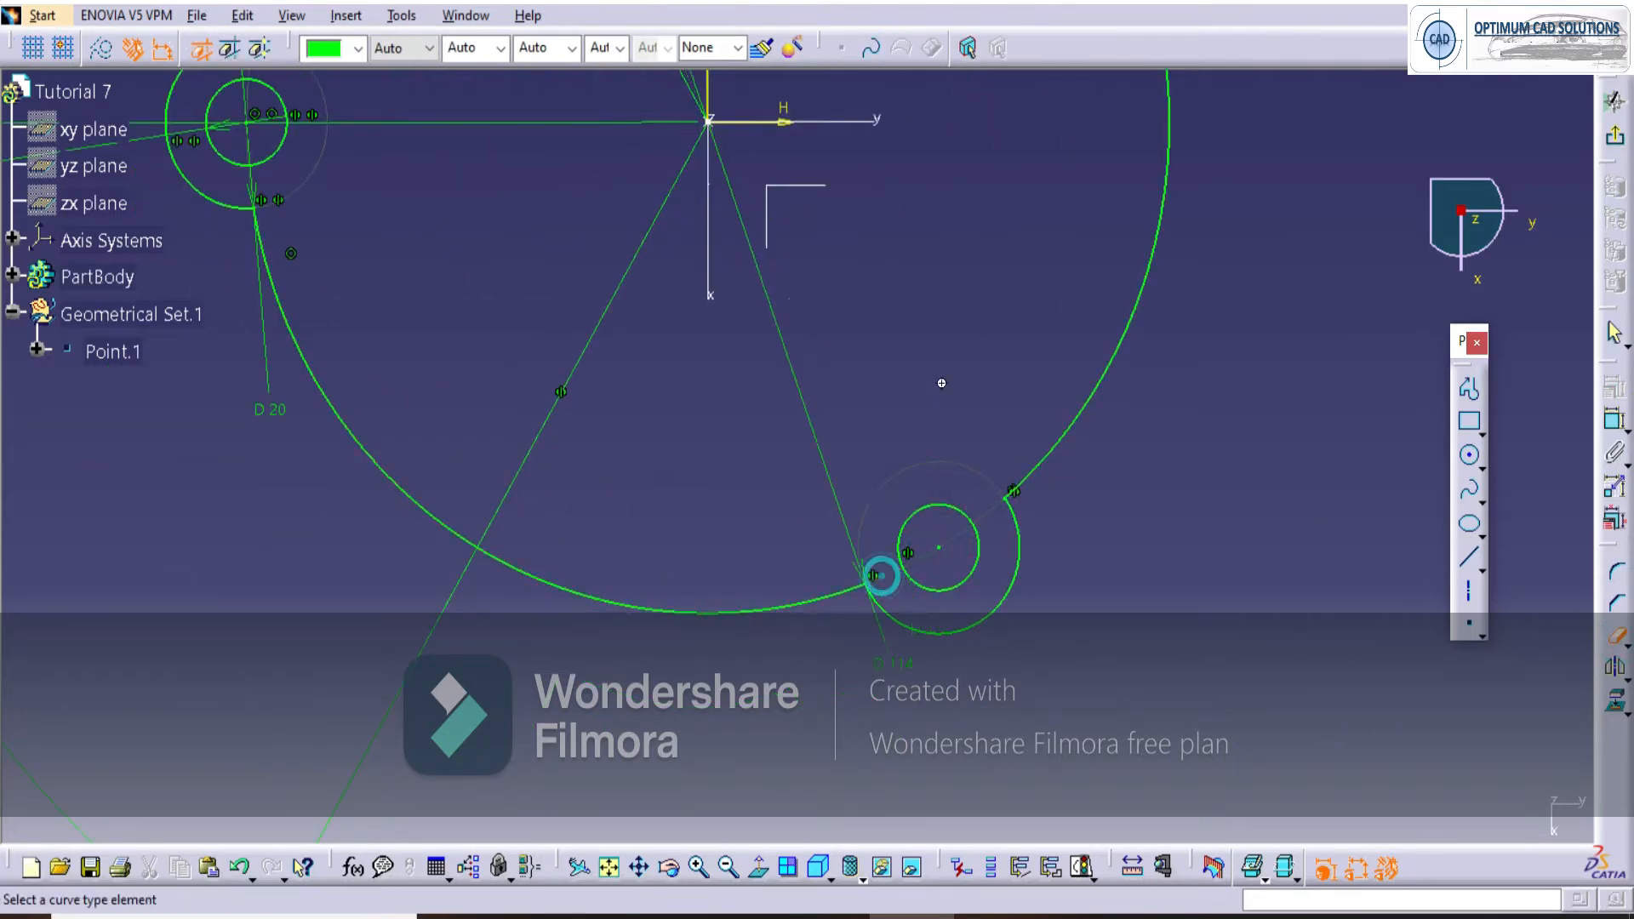
# Quick Trim the 114 mm circle's segments inside the upper-right mirrored lug.
pyautogui.moveTo(1016, 94); pyautogui.dragTo(1020, 501, button='middle')
pyautogui.moveTo(1019, 328); pyautogui.dragTo(1019, 607, button='middle')
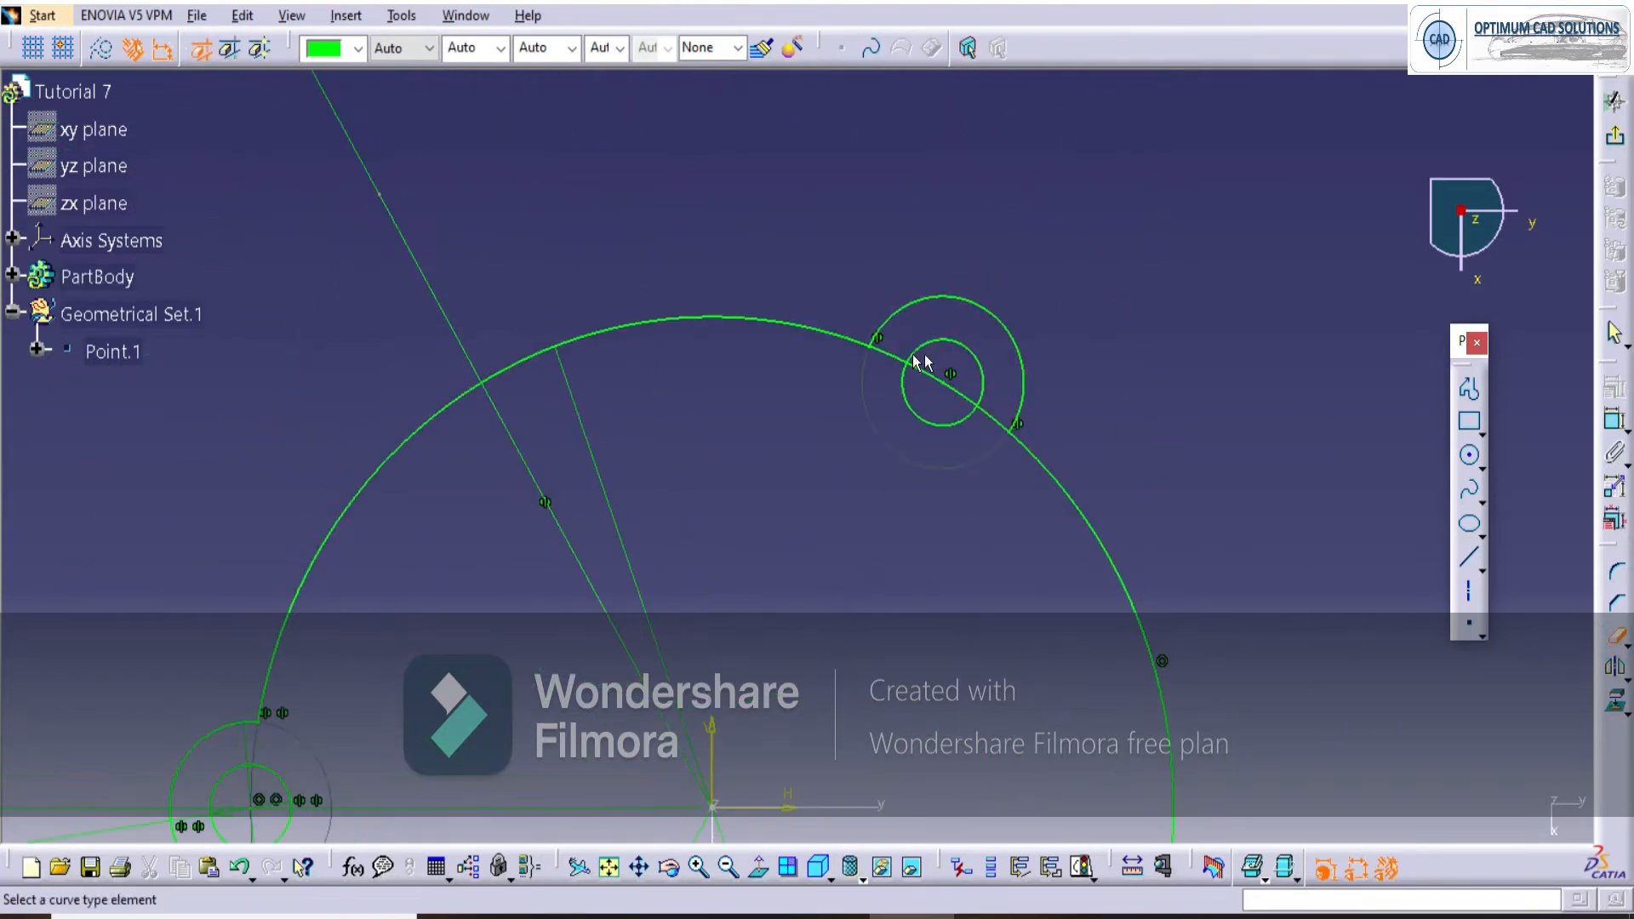
pyautogui.click(987, 417)
pyautogui.keyDown('ctrl'); pyautogui.moveTo(893, 457); pyautogui.dragTo(899, 691, button='middle'); pyautogui.keyUp('ctrl')
pyautogui.moveTo(898, 692); pyautogui.dragTo(969, 477, button='middle')
pyautogui.press('Escape')
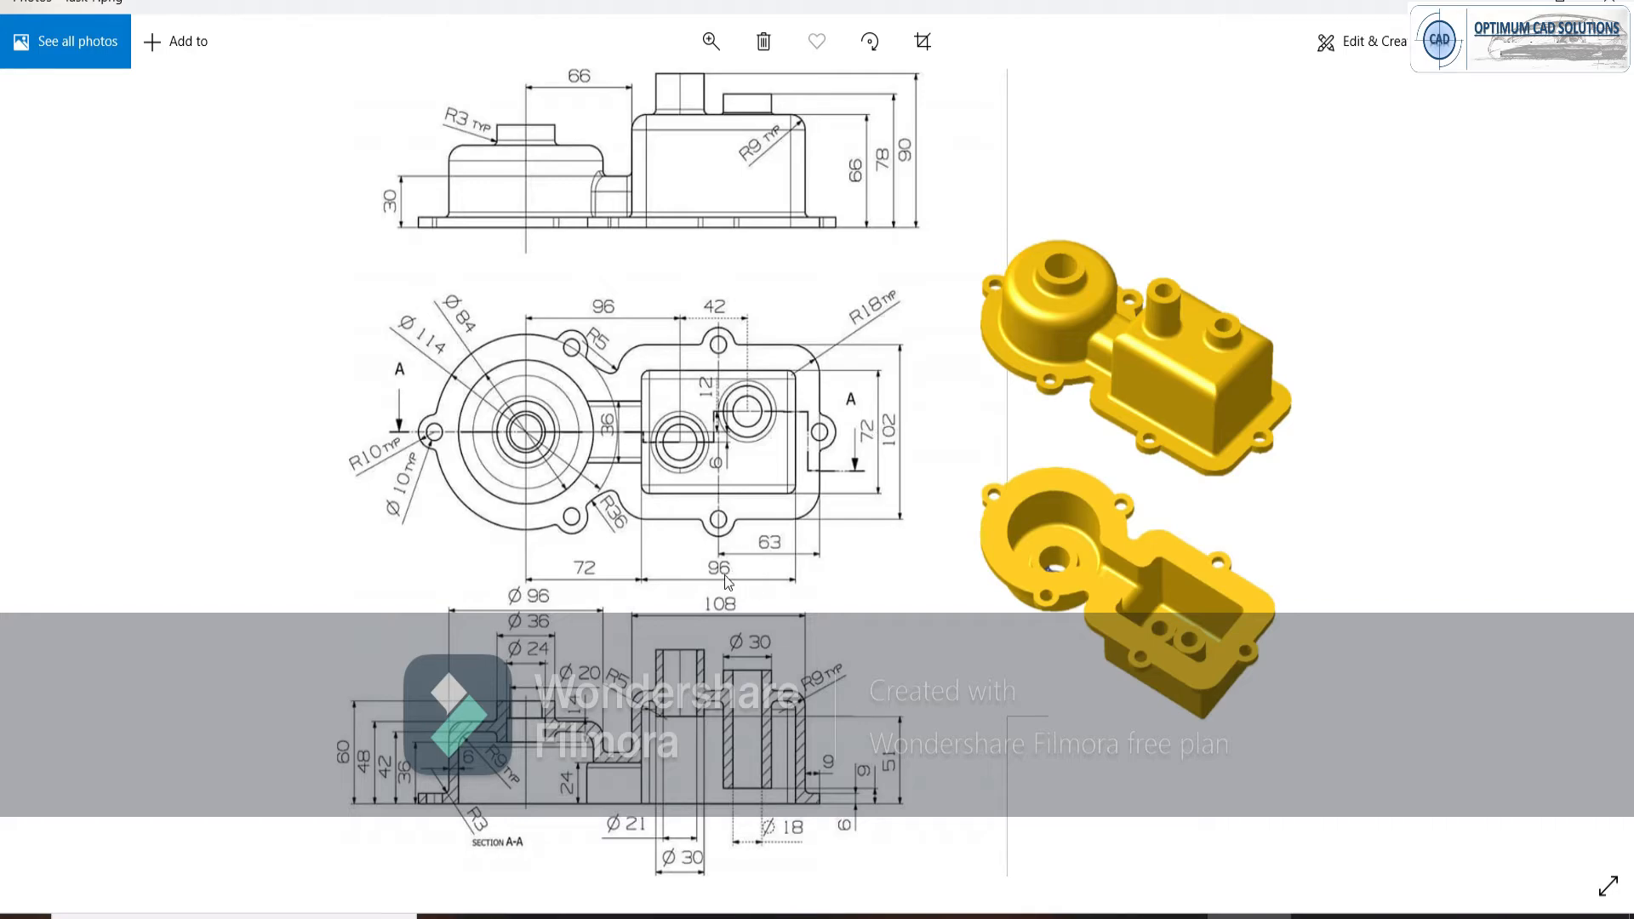
# Draw a centered rectangle about 205 mm wide and 158 mm high beside the large circle, centred near the horizontal axis.
pyautogui.hotkey('alt', 'Tab')
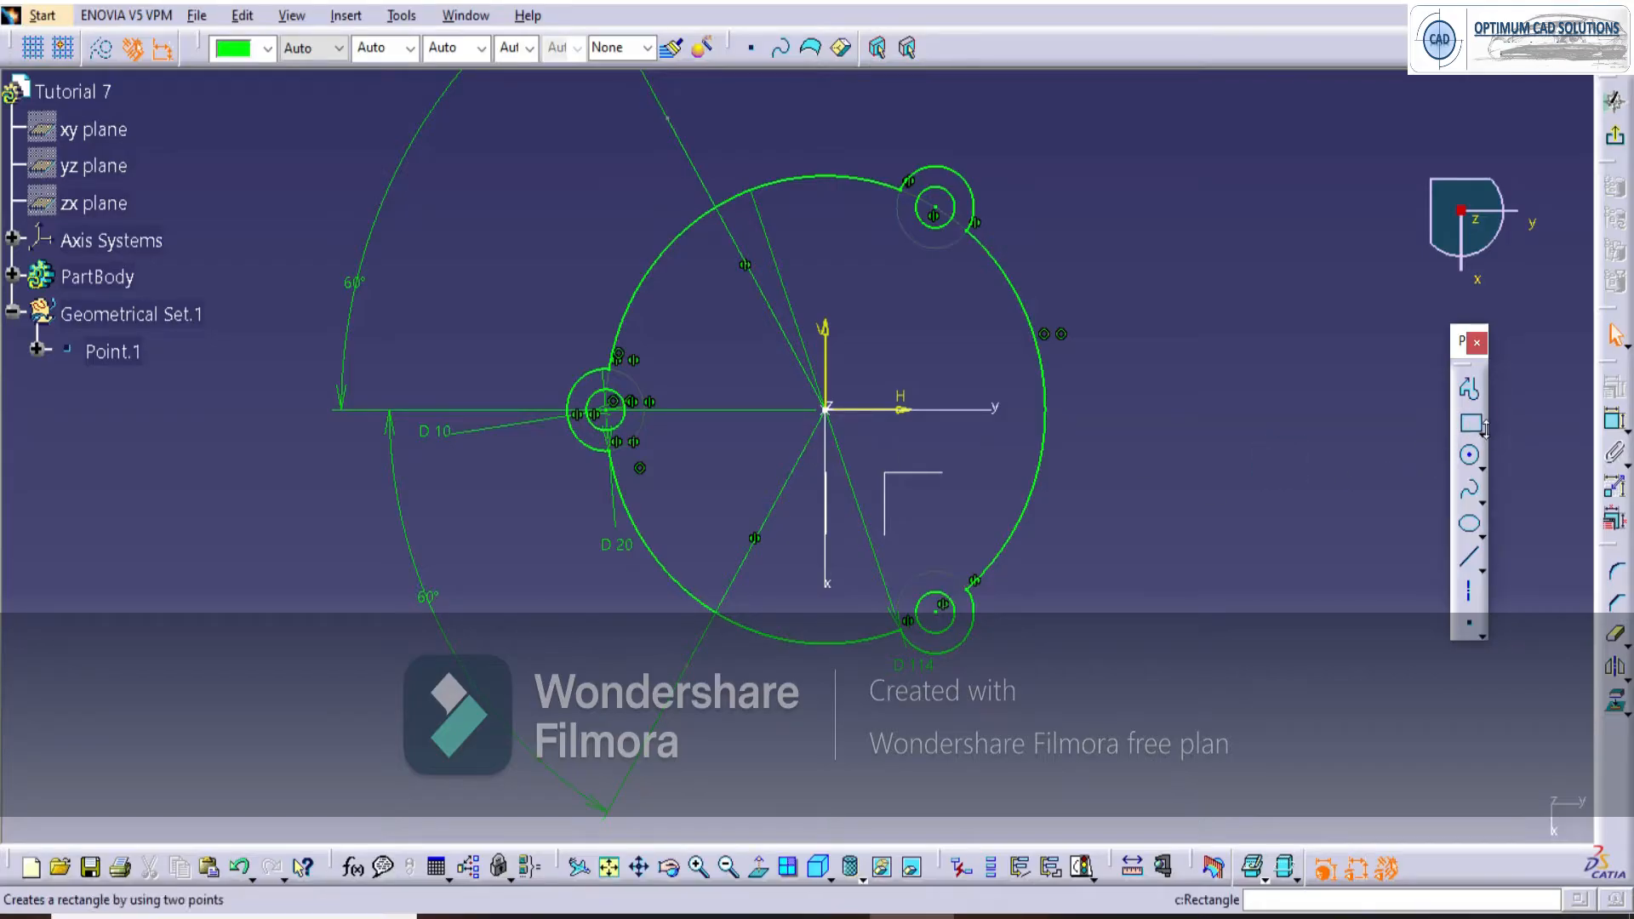
pyautogui.click(1483, 431)
pyautogui.click(1558, 449)
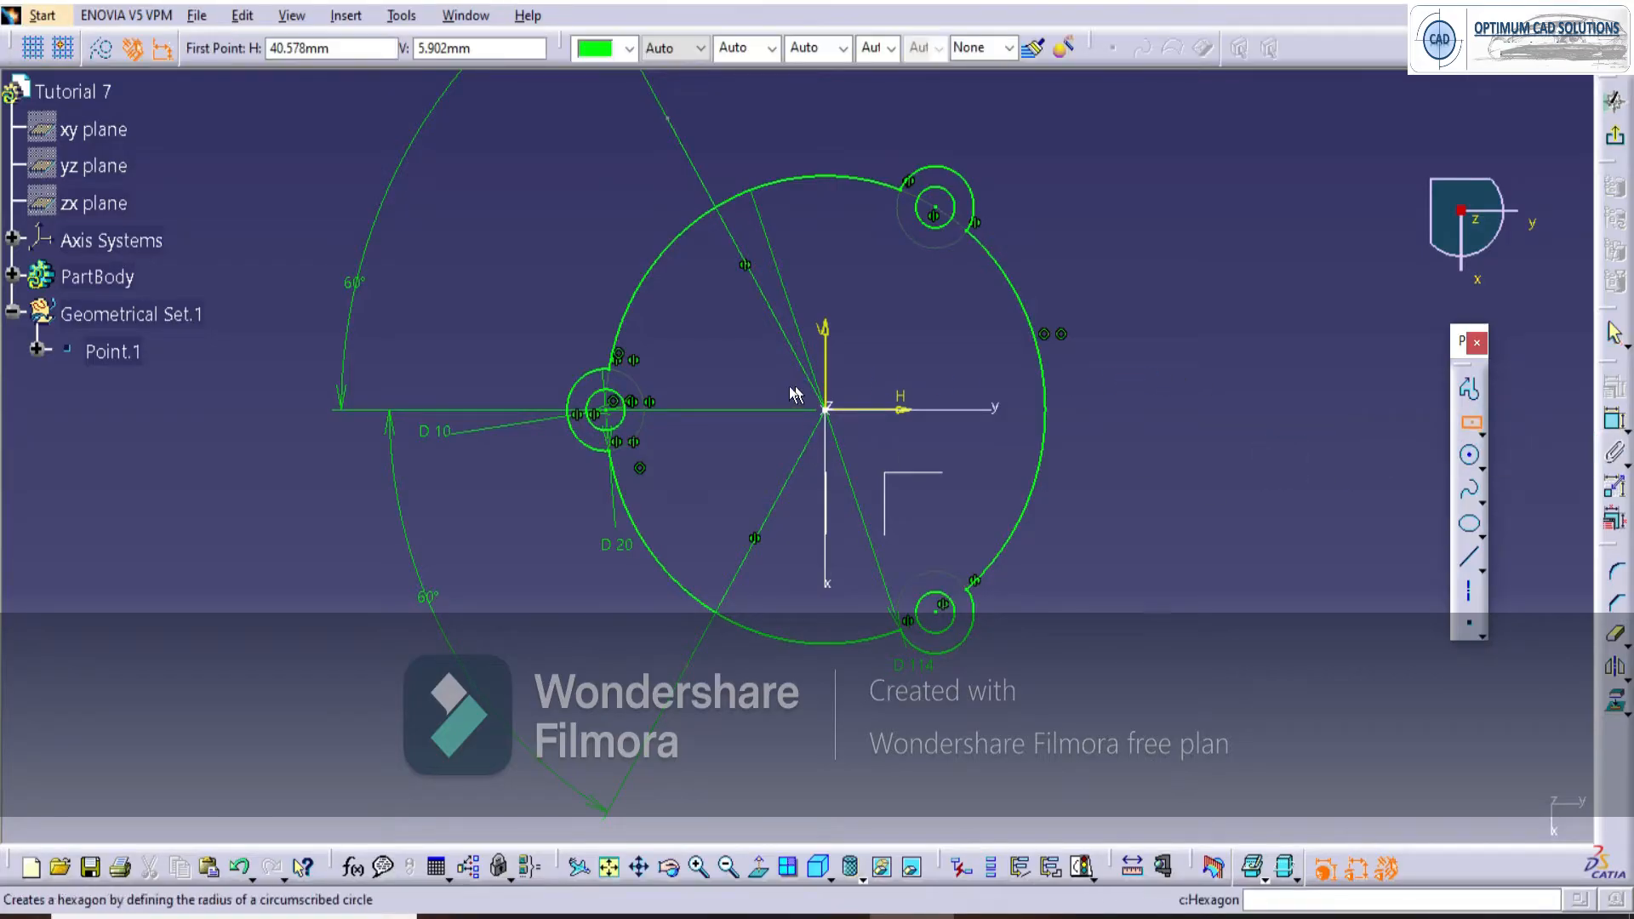
pyautogui.moveTo(652, 418)
pyautogui.keyDown('ctrl'); pyautogui.mouseDown(button='middle')
pyautogui.moveTo(680, 438)
pyautogui.moveTo(410, 410)
pyautogui.mouseUp(button='middle'); pyautogui.keyUp('ctrl')
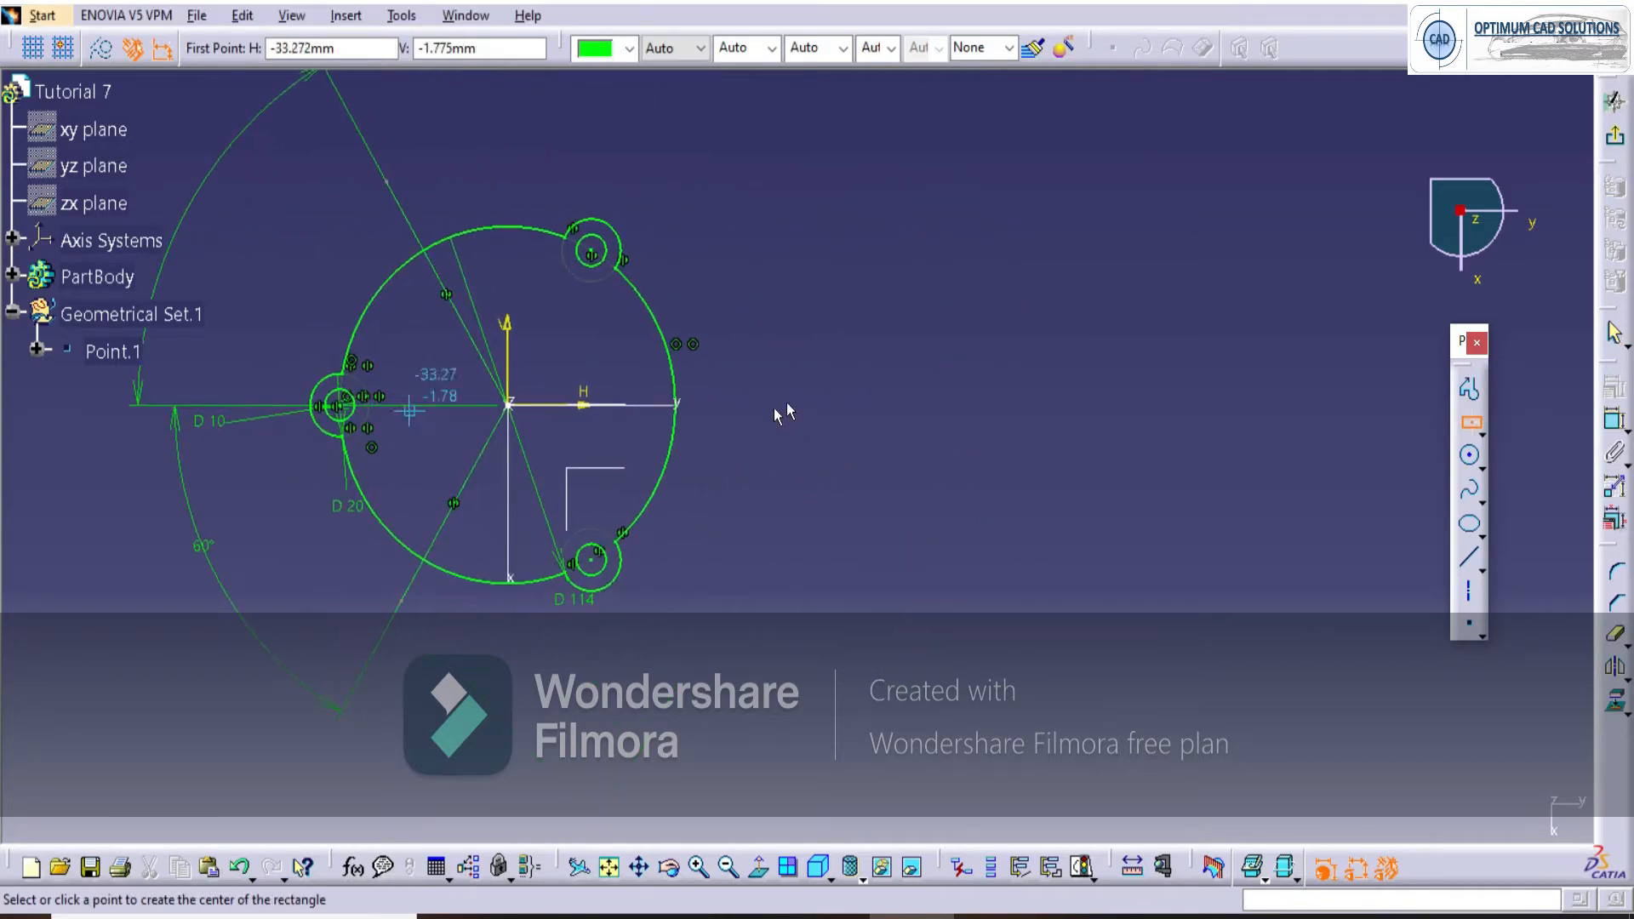
pyautogui.click(1109, 404)
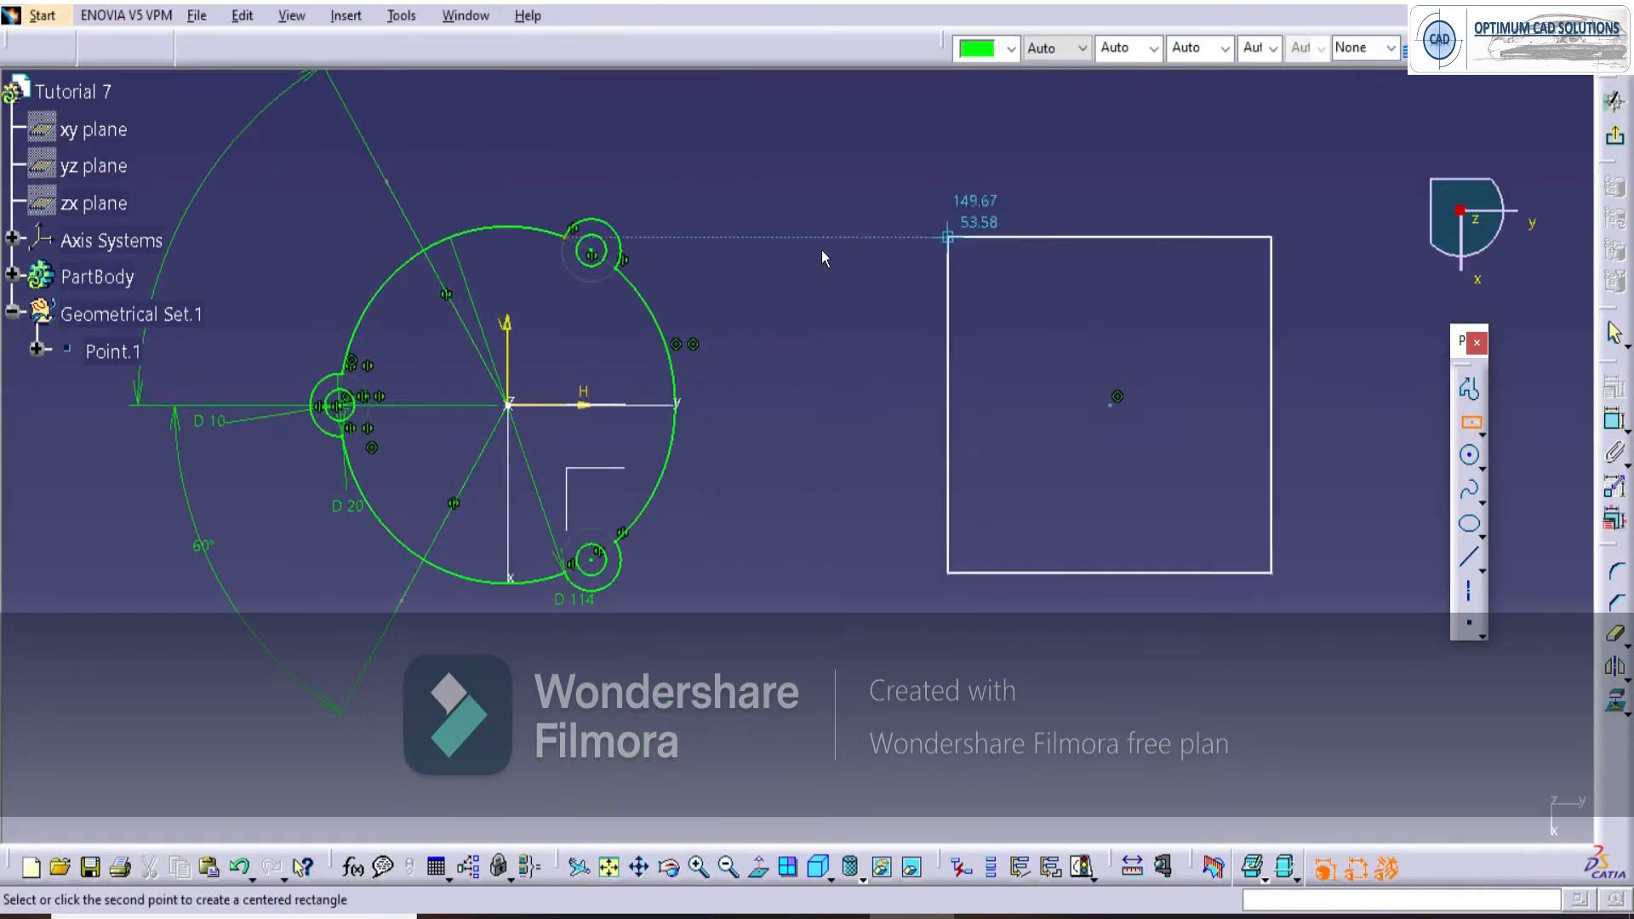
pyautogui.click(808, 159)
pyautogui.moveTo(886, 399); pyautogui.dragTo(685, 436, button='middle')
pyautogui.moveTo(685, 435); pyautogui.dragTo(537, 438, button='middle')
pyautogui.click(1168, 355)
# Dimension the rectangle's height between its upper and lower edges.
pyautogui.click(1614, 421)
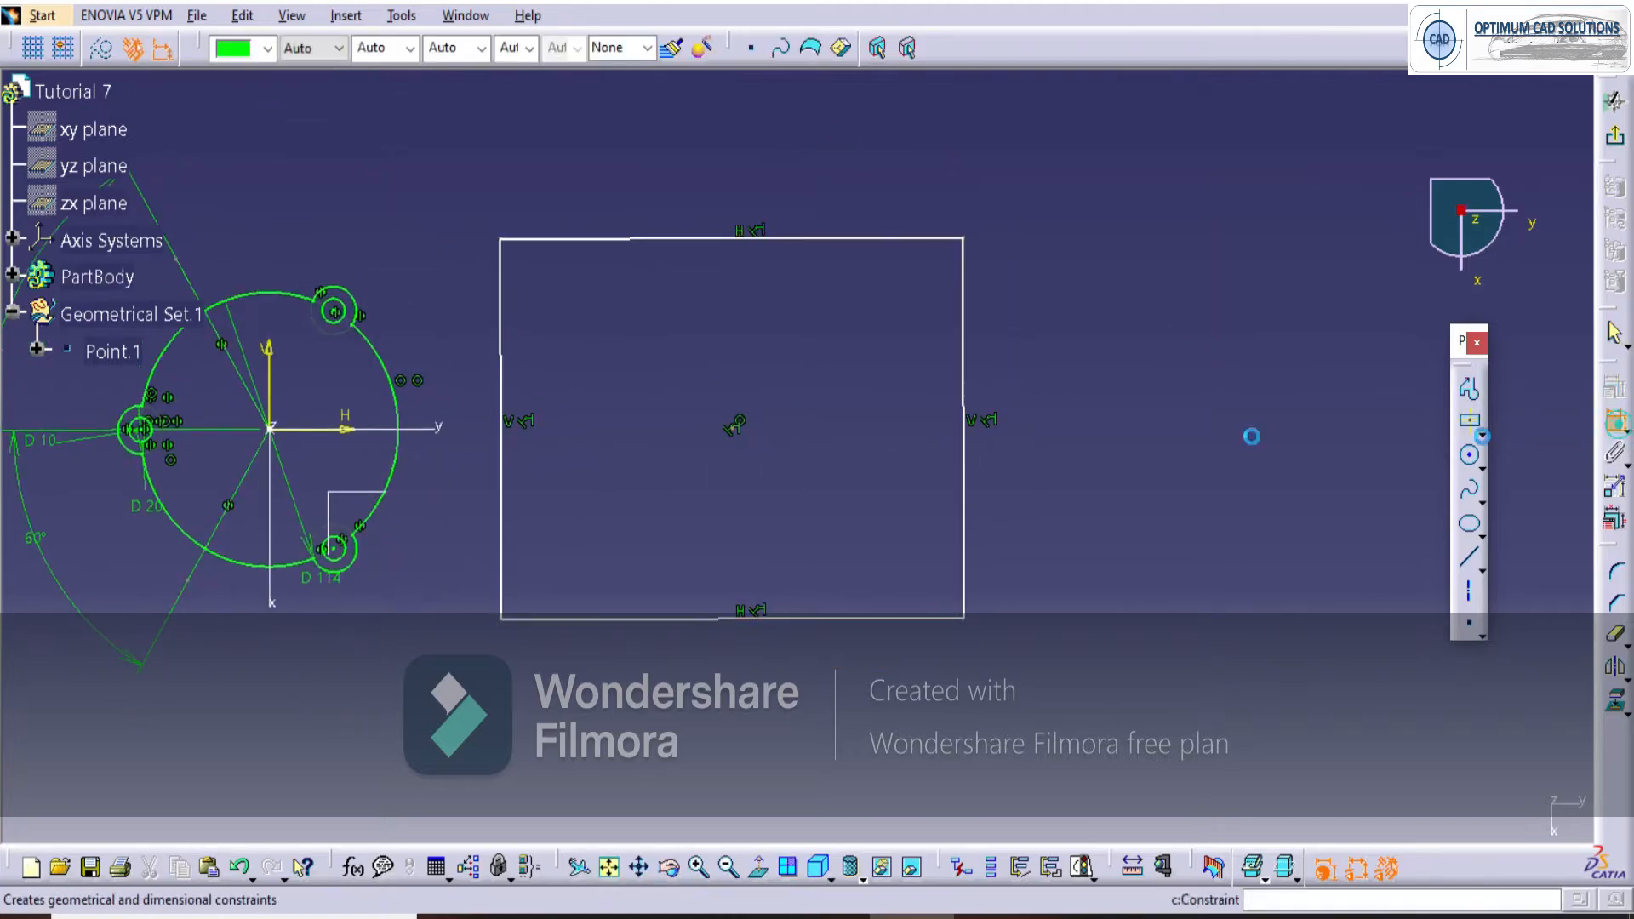
pyautogui.click(963, 333)
pyautogui.click(844, 240)
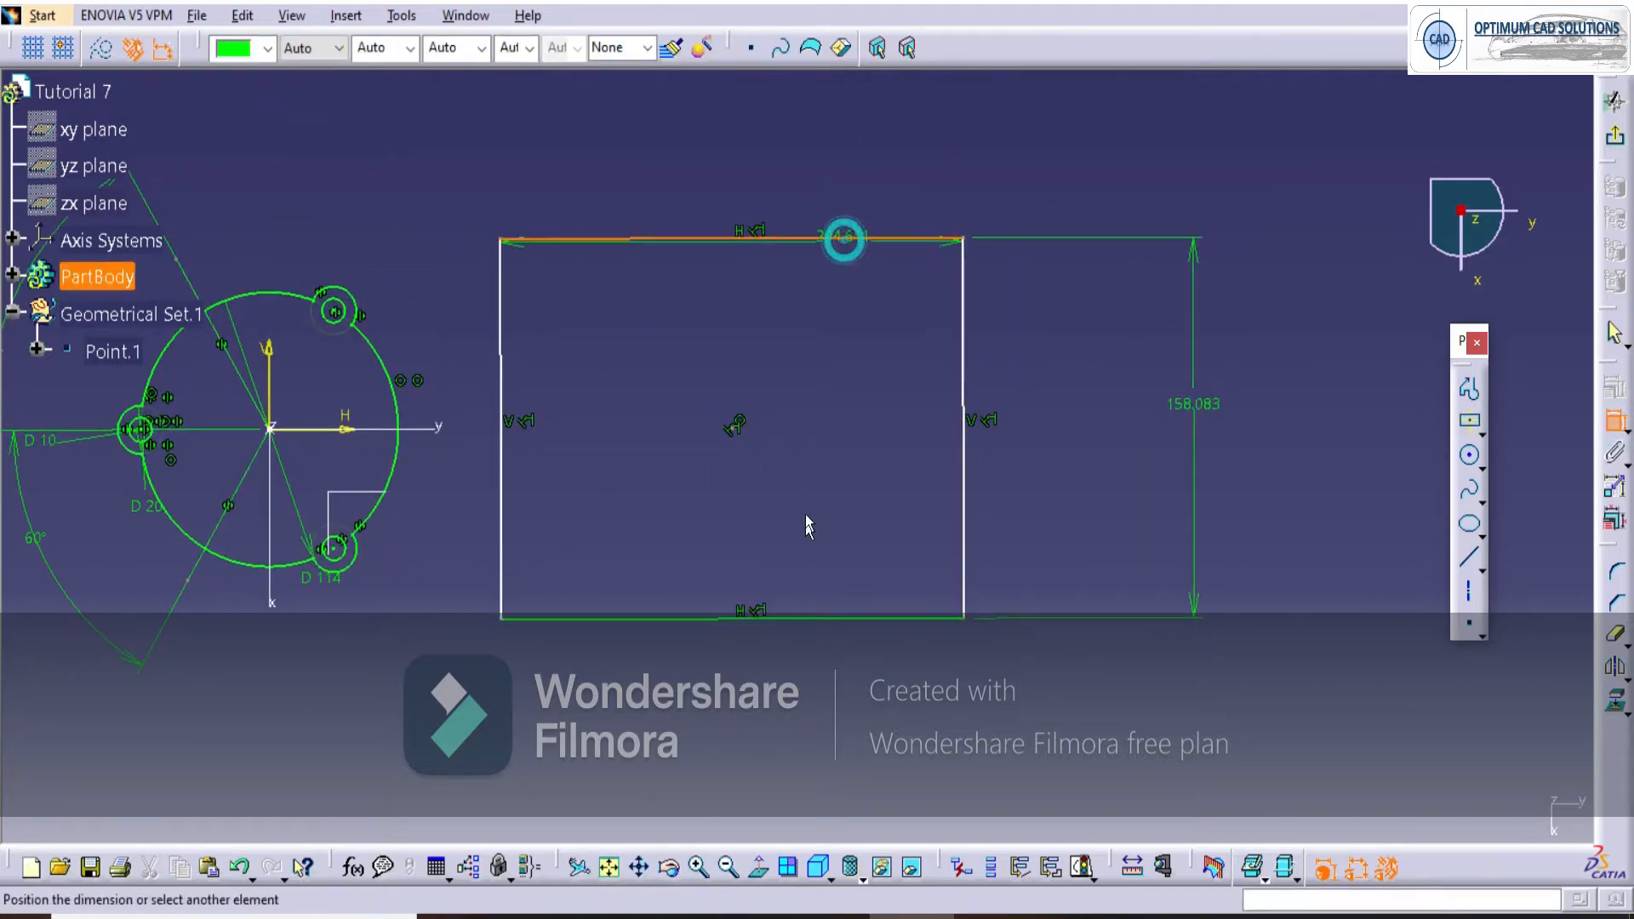
pyautogui.moveTo(805, 524); pyautogui.dragTo(830, 307, button='middle')
# Dimension the rectangle's width between its two vertical edges and set it to 96 mm.
pyautogui.doubleClick(1615, 426)
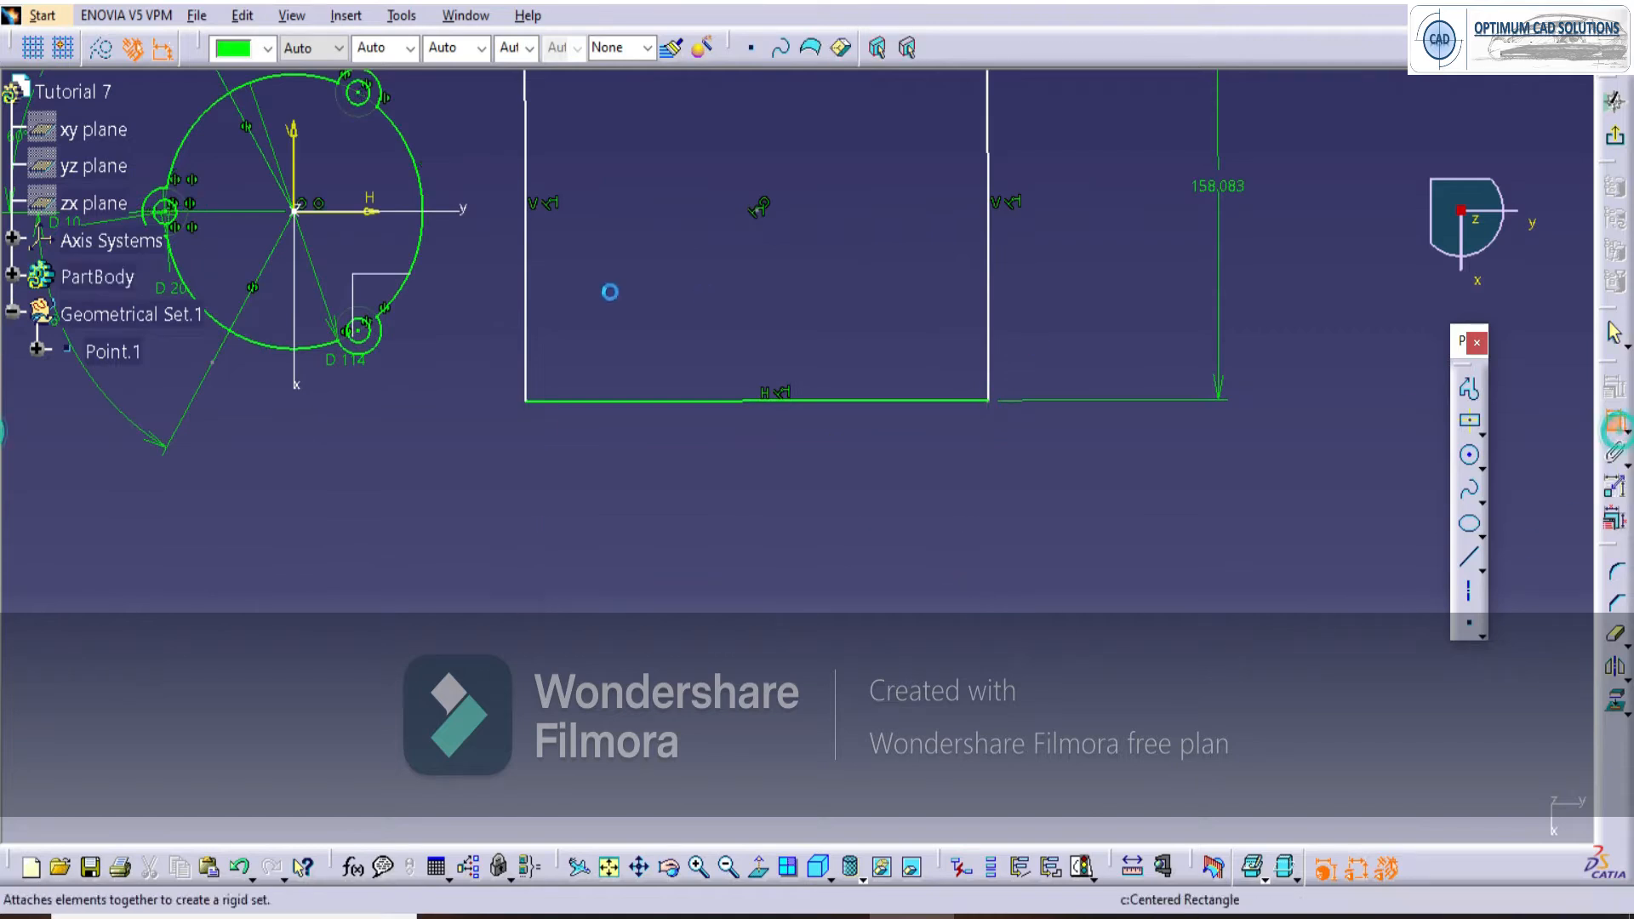
pyautogui.click(526, 325)
pyautogui.click(986, 242)
pyautogui.click(790, 598)
pyautogui.doubleClick(795, 593)
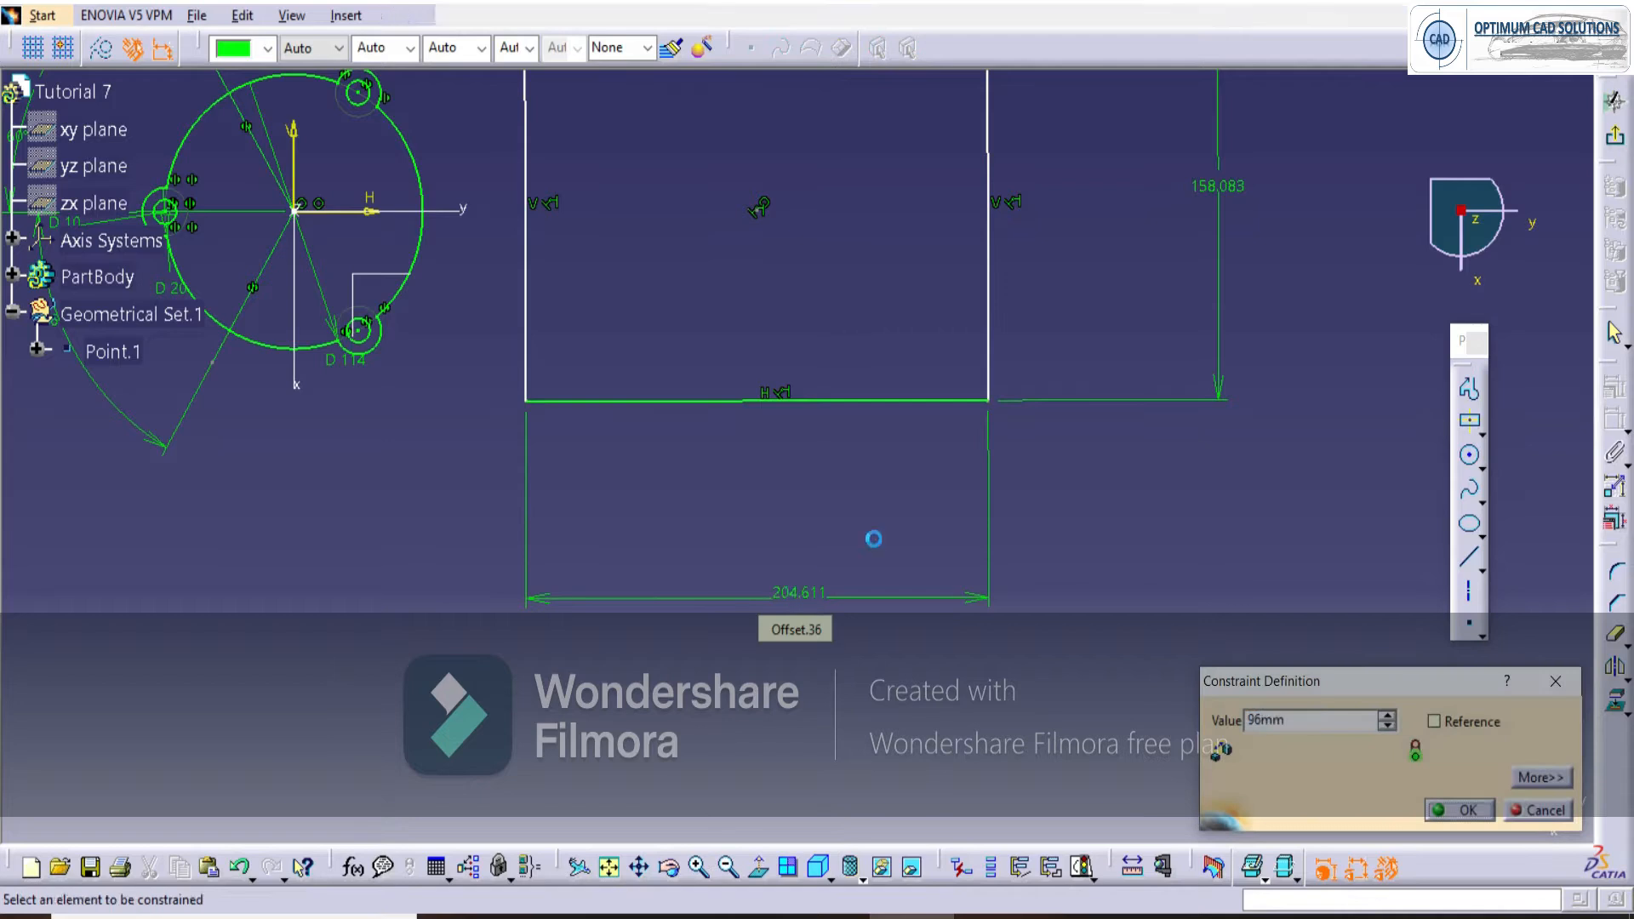
pyautogui.press('Return')
# Set the rectangle's height dimension to 72 mm.
pyautogui.doubleClick(1218, 186)
pyautogui.write('72')
pyautogui.press('Return')
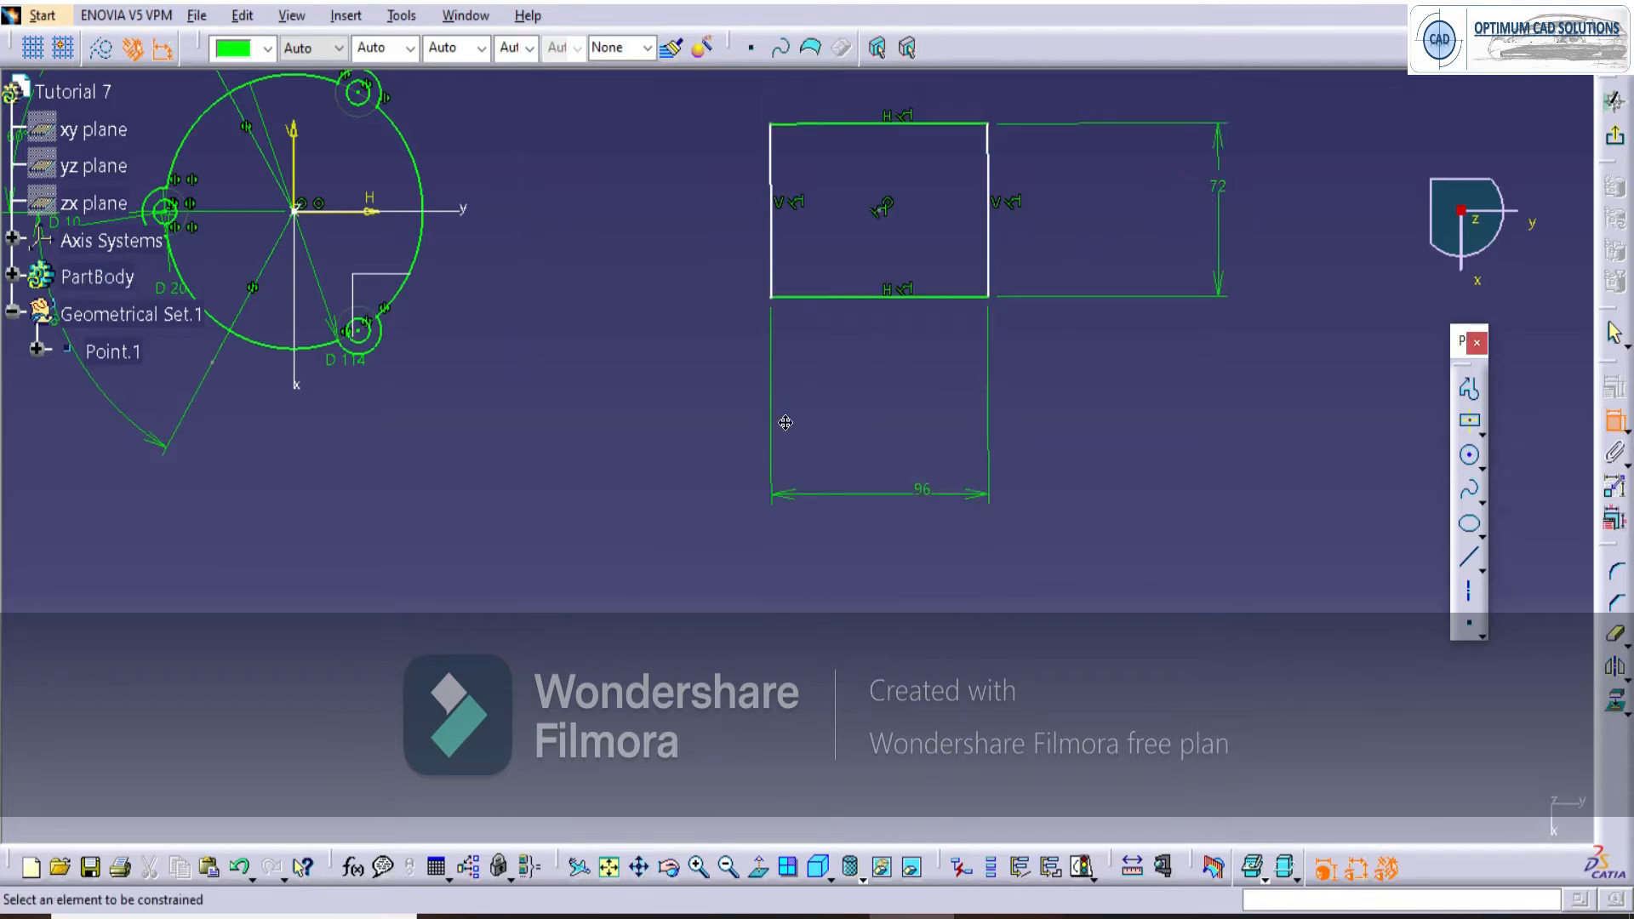
pyautogui.moveTo(780, 417); pyautogui.dragTo(925, 512, button='middle')
pyautogui.click(1031, 305)
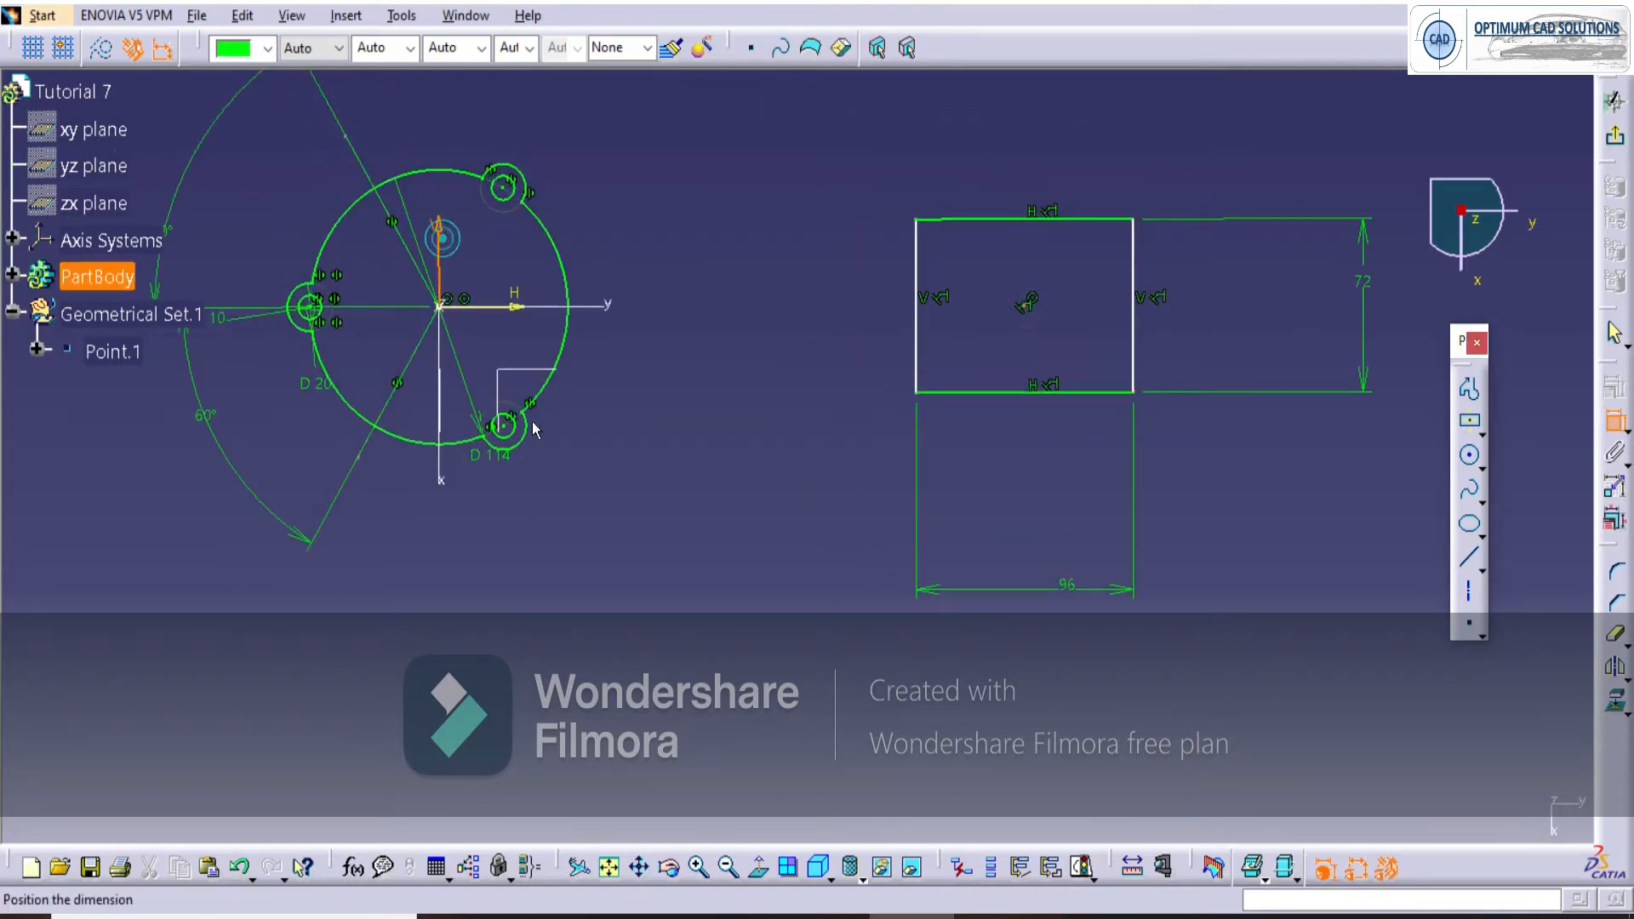
pyautogui.click(458, 269)
pyautogui.hotkey('alt', 'Tab')
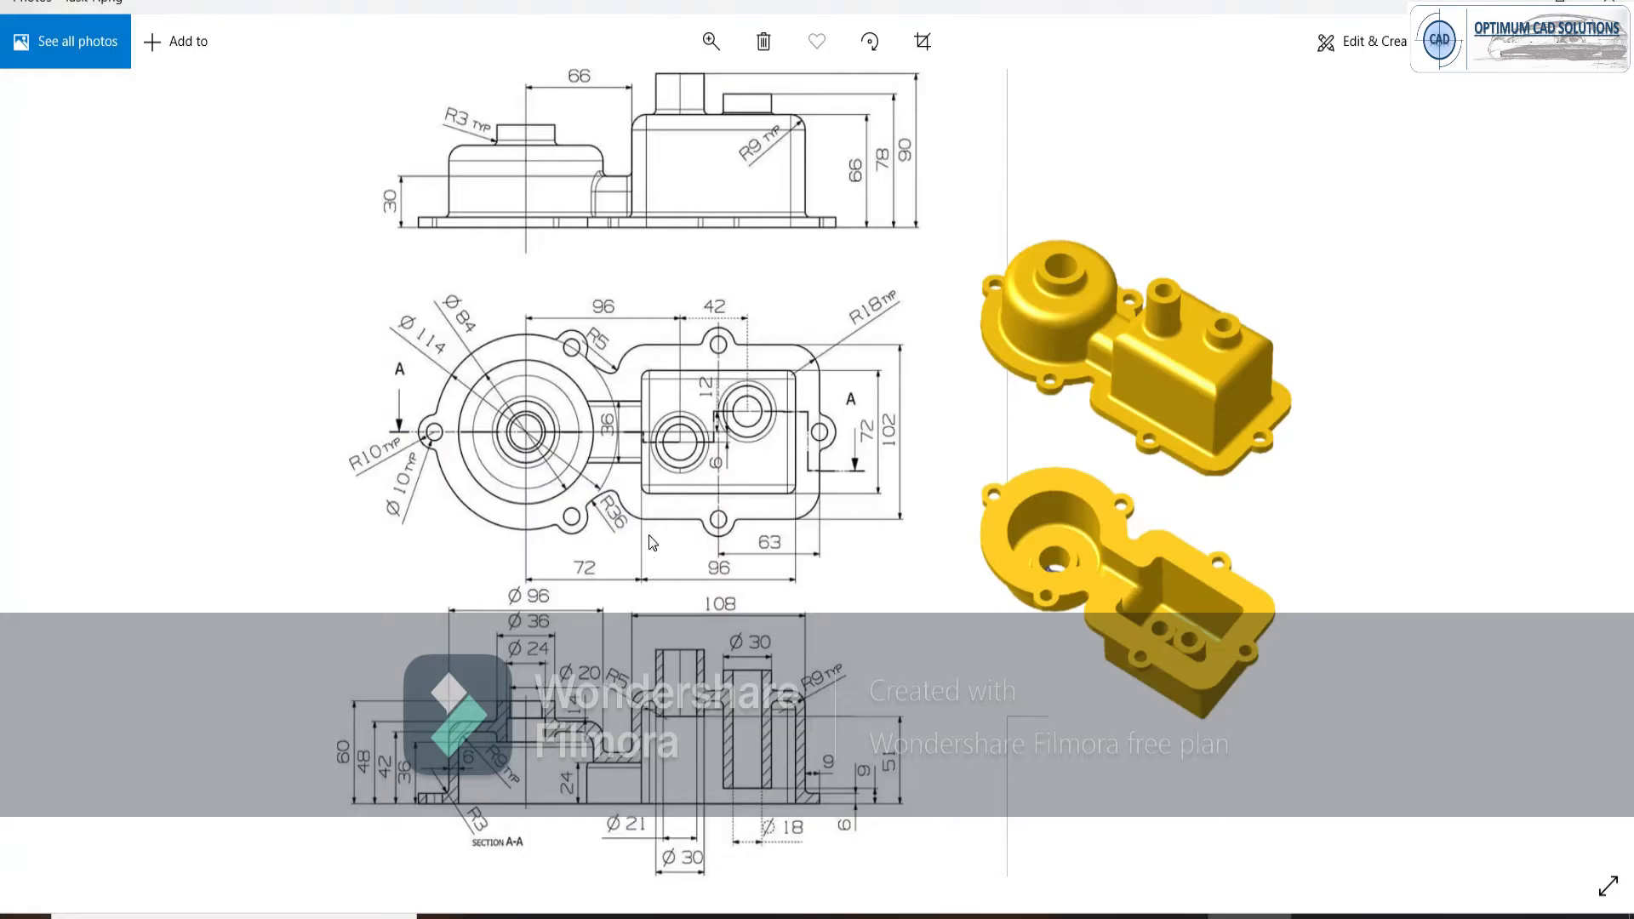
pyautogui.hotkey('alt', 'Tab')
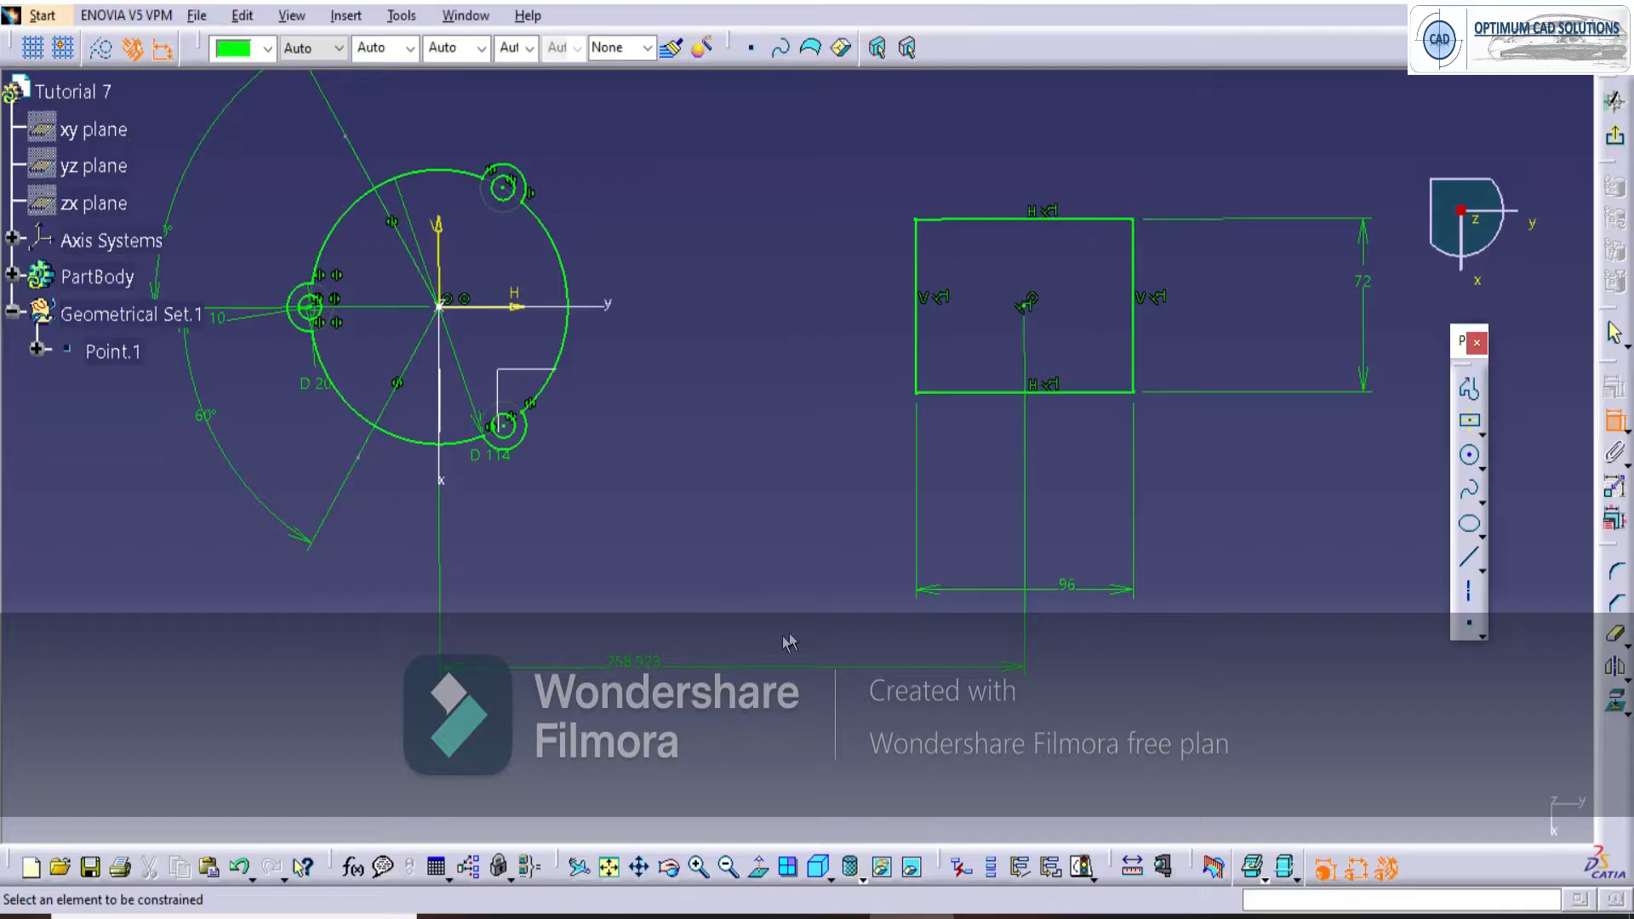
pyautogui.press('Delete')
# Dimension the distance from the vertical sketch axis to the rectangle's nearest vertical edge and set it to 72 mm.
pyautogui.click(1614, 420)
pyautogui.click(915, 251)
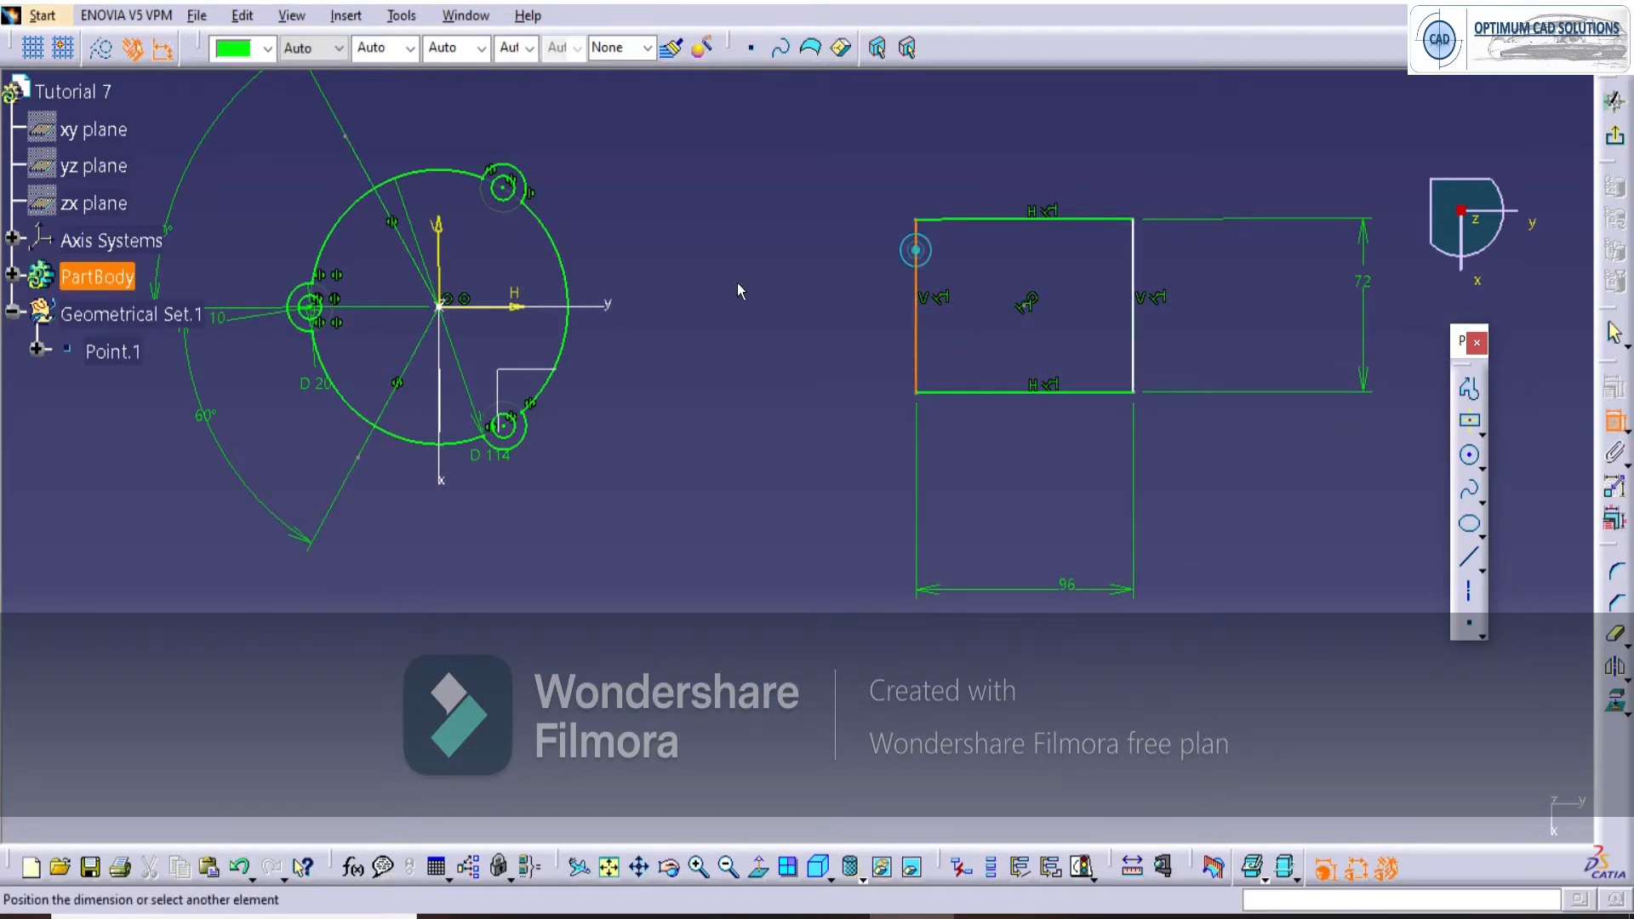
pyautogui.click(442, 231)
pyautogui.click(640, 591)
pyautogui.doubleClick(640, 591)
pyautogui.write('72')
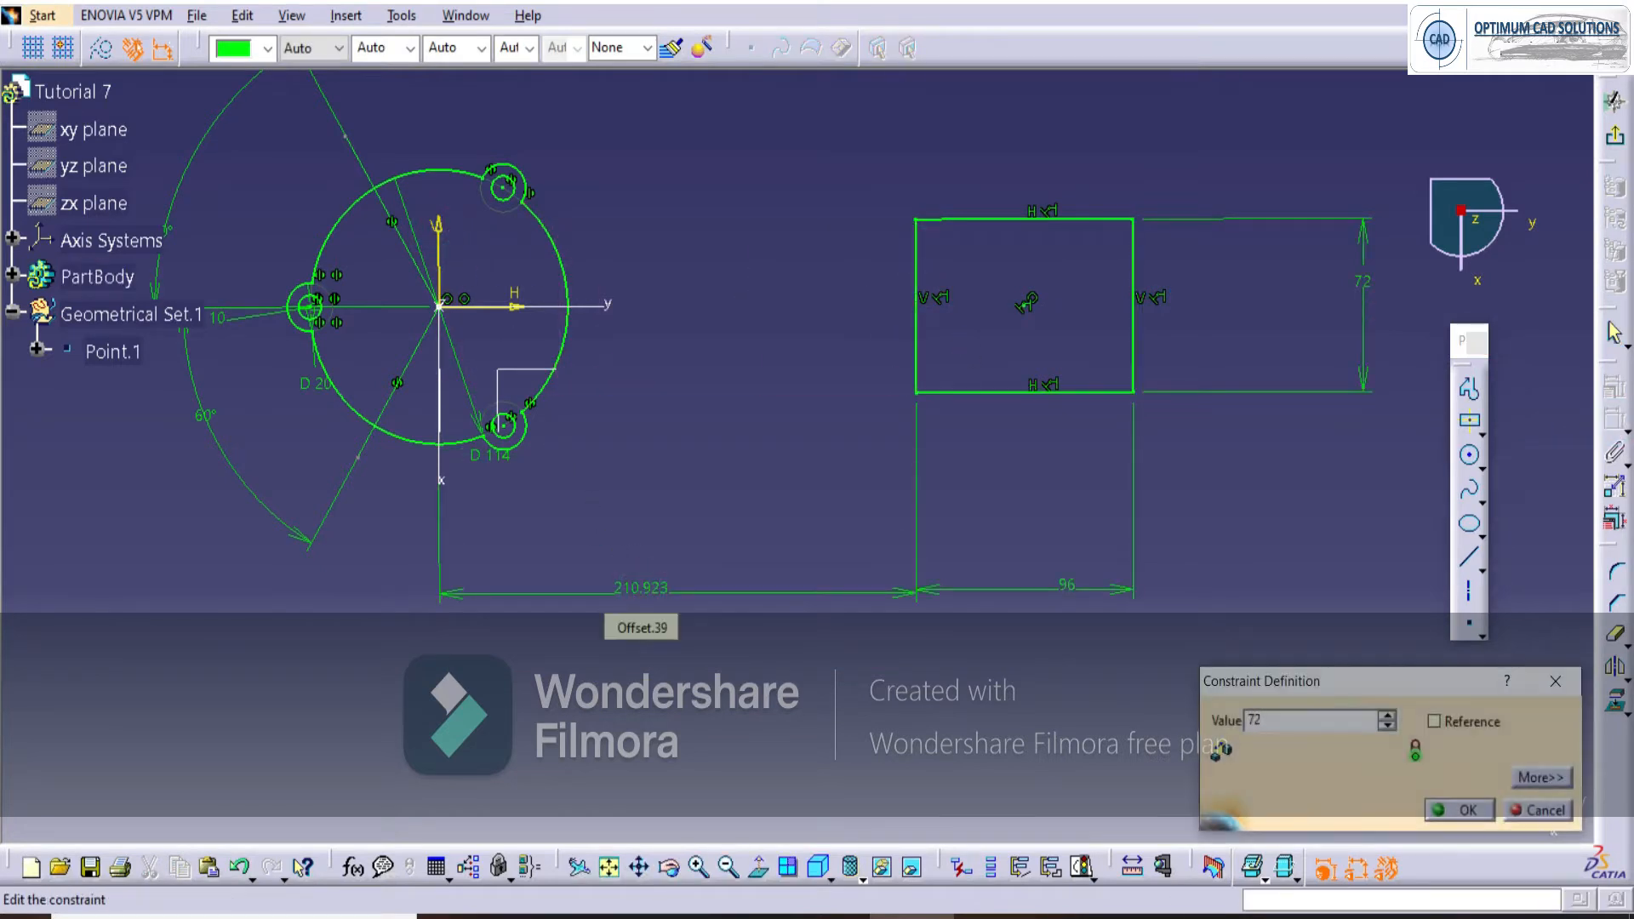
pyautogui.press('Return')
# Draw a second centered rectangle, about 166 mm wide and 128 mm high, around the first one from the same centre point.
pyautogui.hotkey('alt', 'Tab')
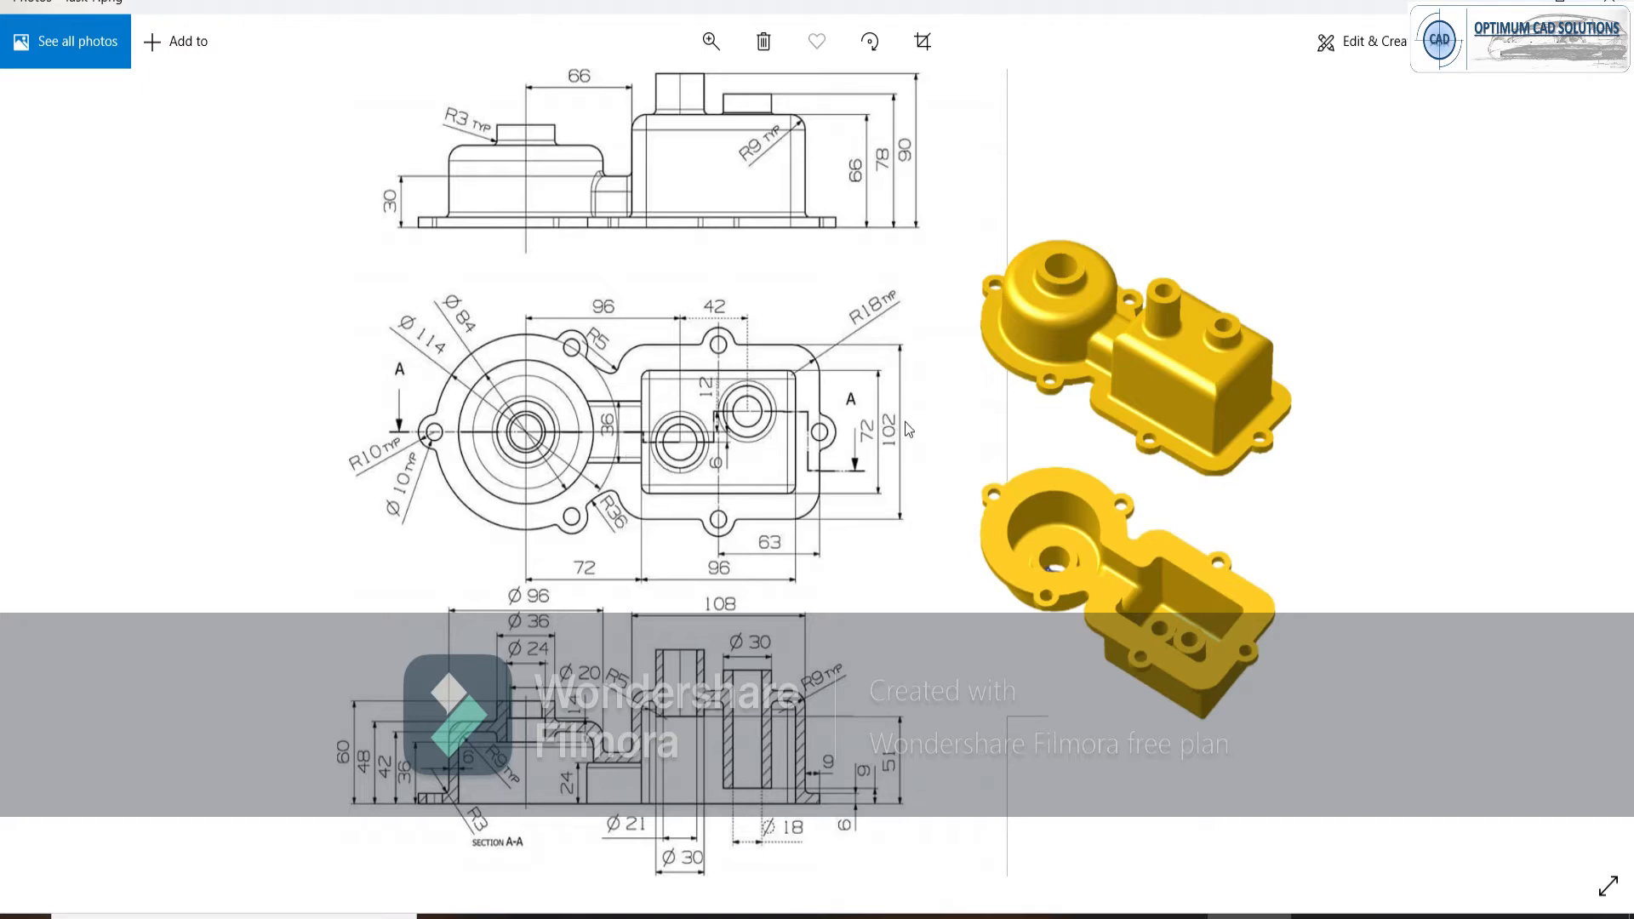
pyautogui.hotkey('alt', 'Tab')
pyautogui.moveTo(887, 440)
pyautogui.mouseDown(button='middle')
pyautogui.moveTo(993, 519)
pyautogui.moveTo(1017, 468)
pyautogui.mouseUp(button='middle')
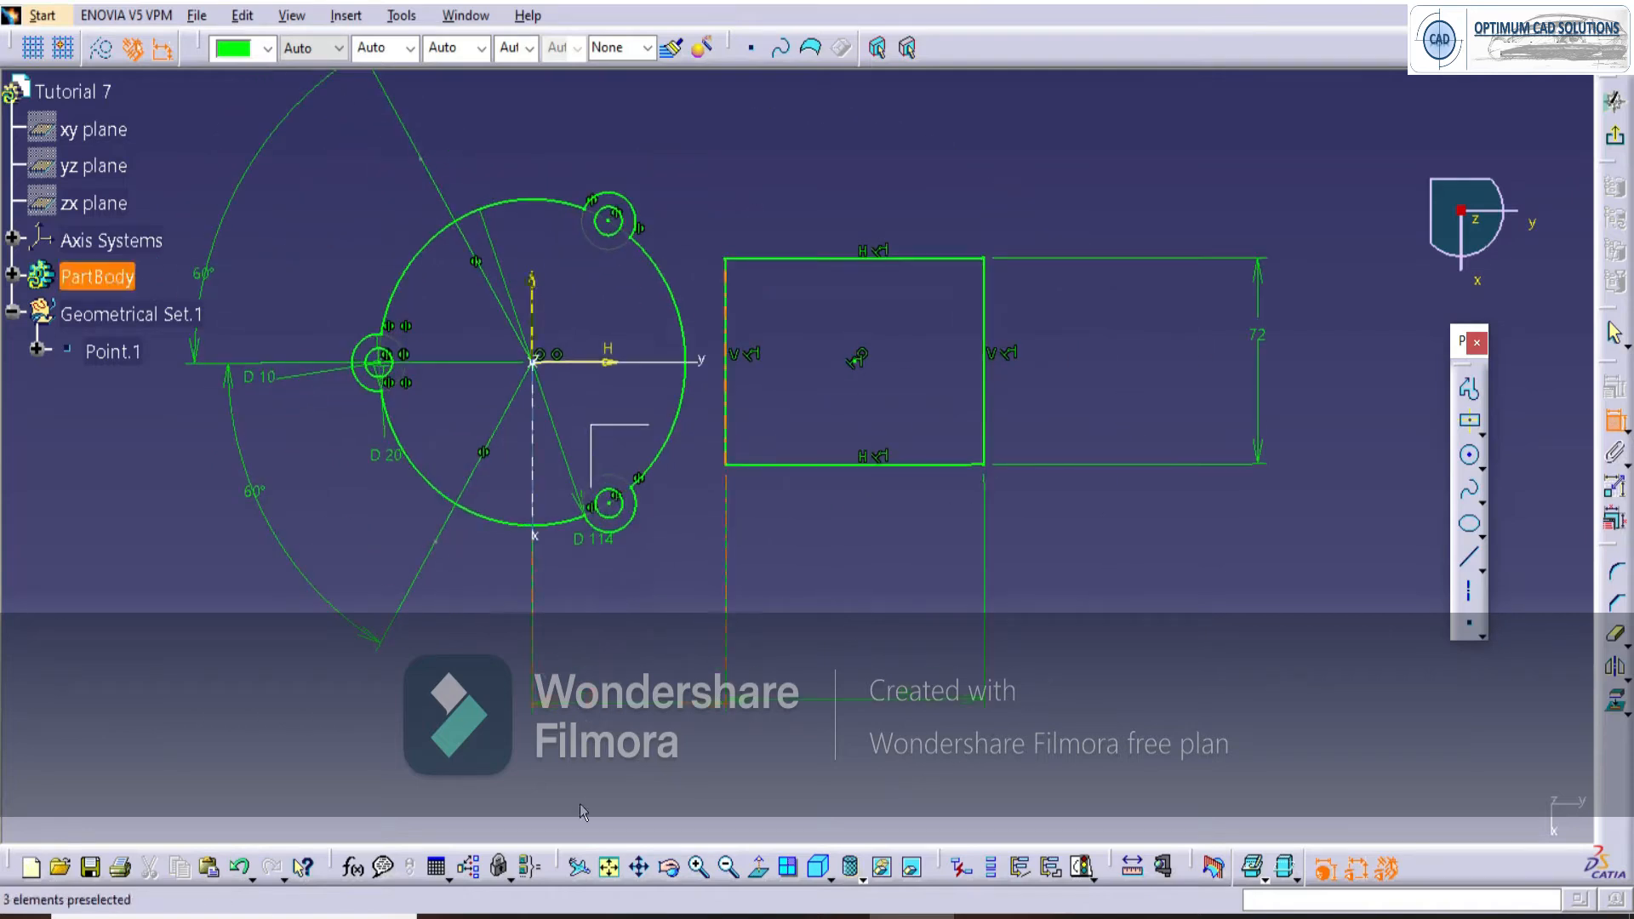
pyautogui.click(612, 872)
pyautogui.moveTo(875, 657)
pyautogui.mouseDown(button='middle')
pyautogui.moveTo(962, 429)
pyautogui.moveTo(843, 386)
pyautogui.mouseUp(button='middle')
pyautogui.click(1469, 421)
pyautogui.click(852, 410)
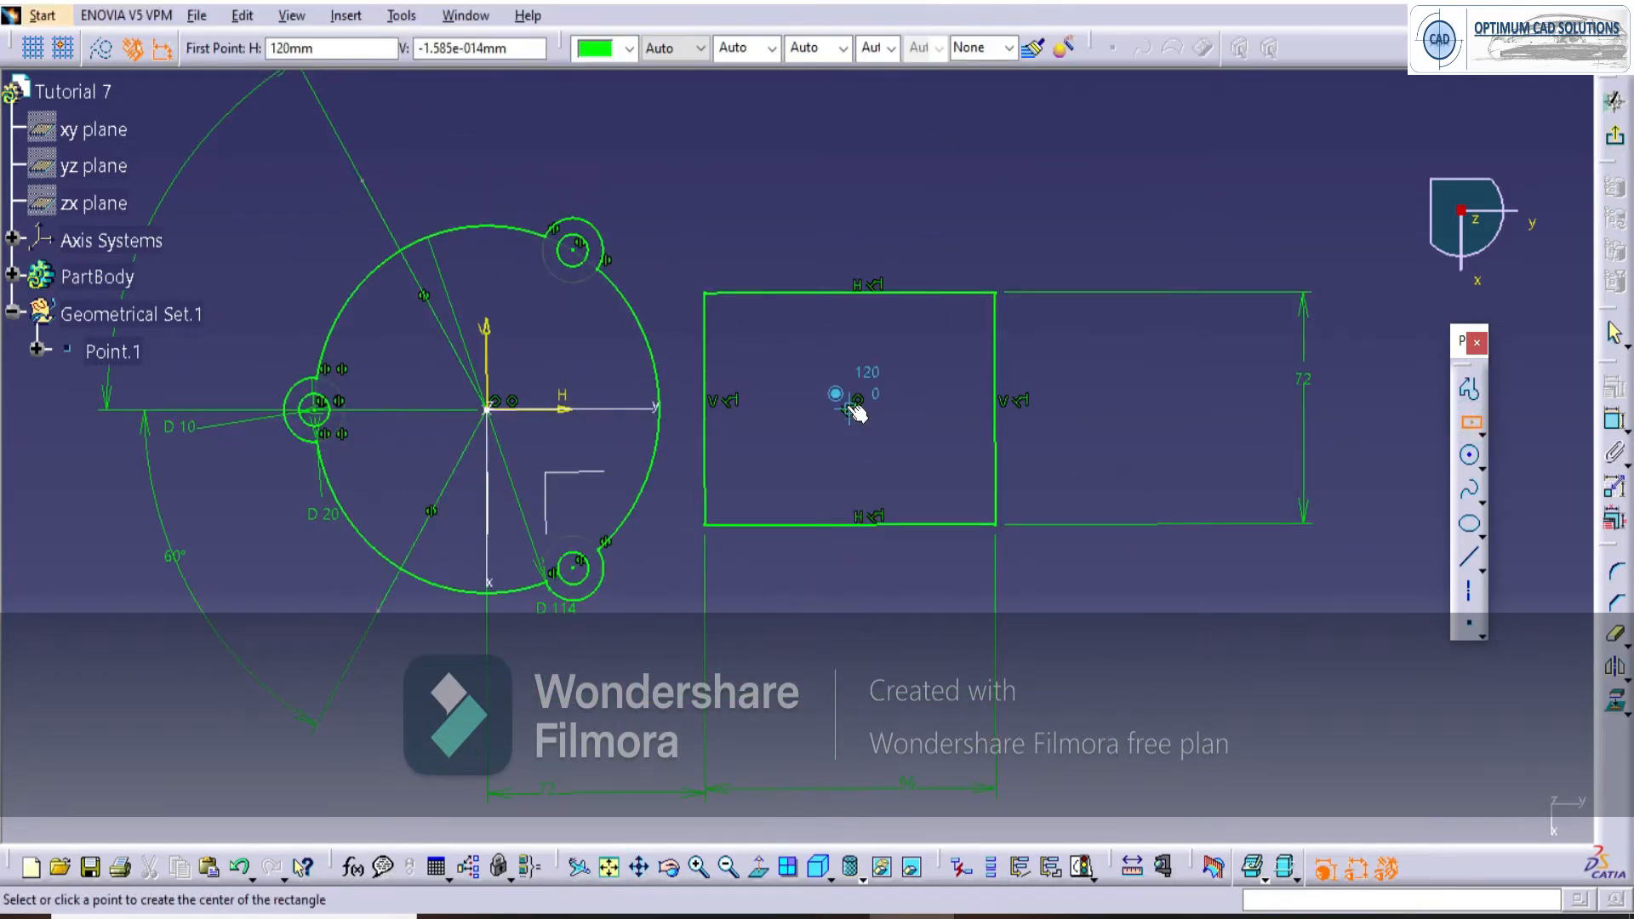
pyautogui.click(1100, 202)
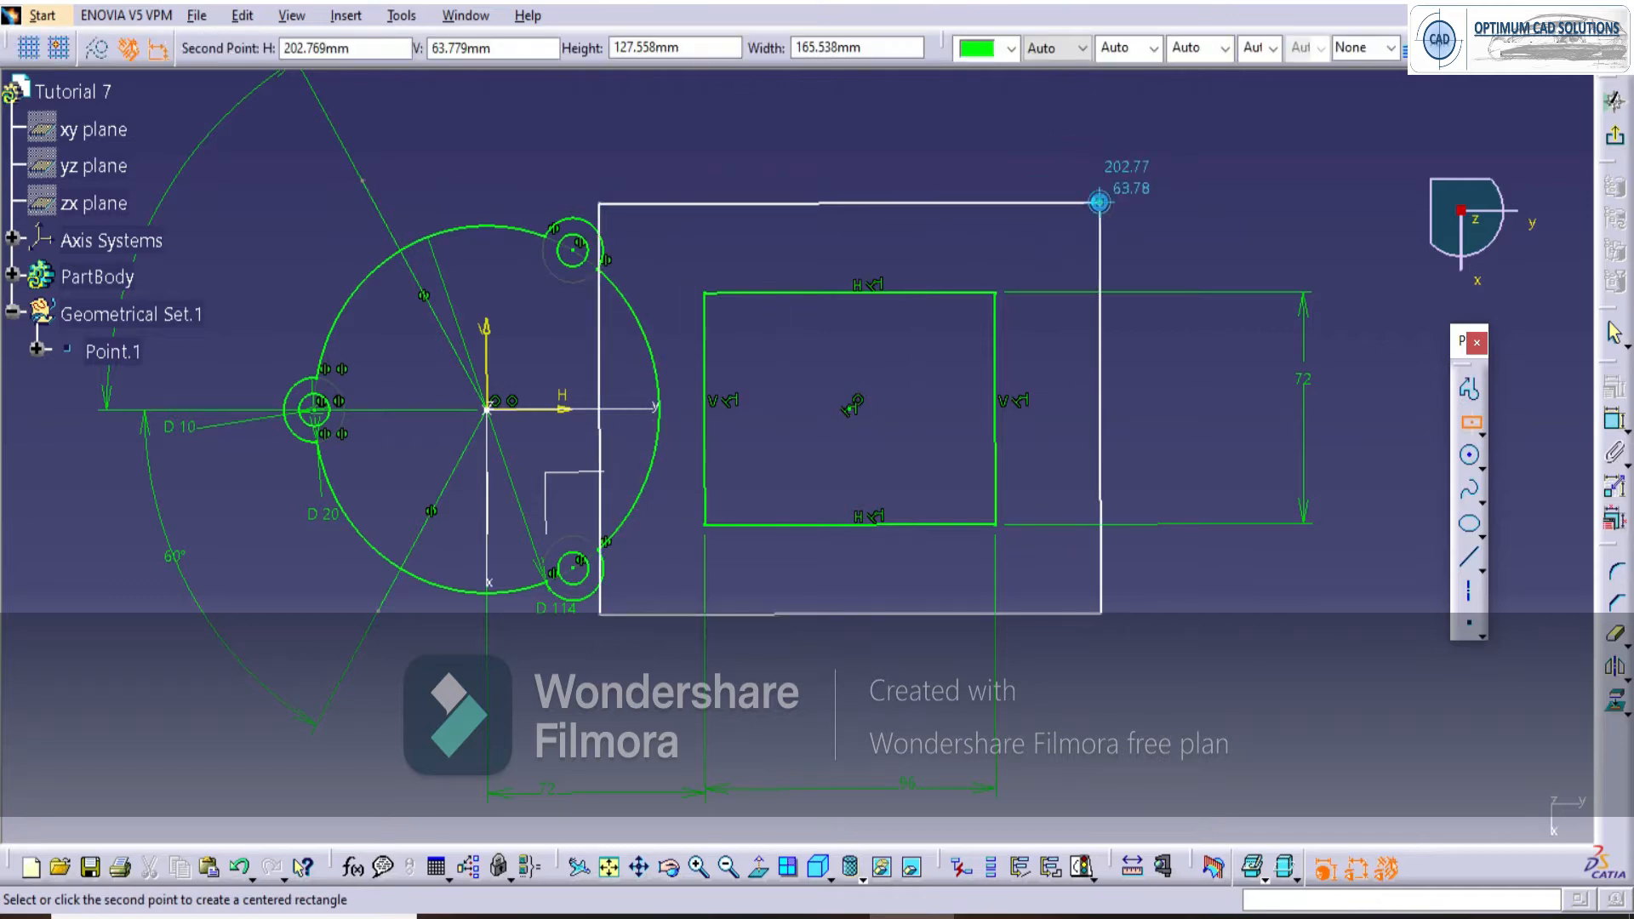
pyautogui.click(1203, 274)
# Dimension the outer rectangle's height between its horizontal edges and set it to 102 mm.
pyautogui.click(1614, 419)
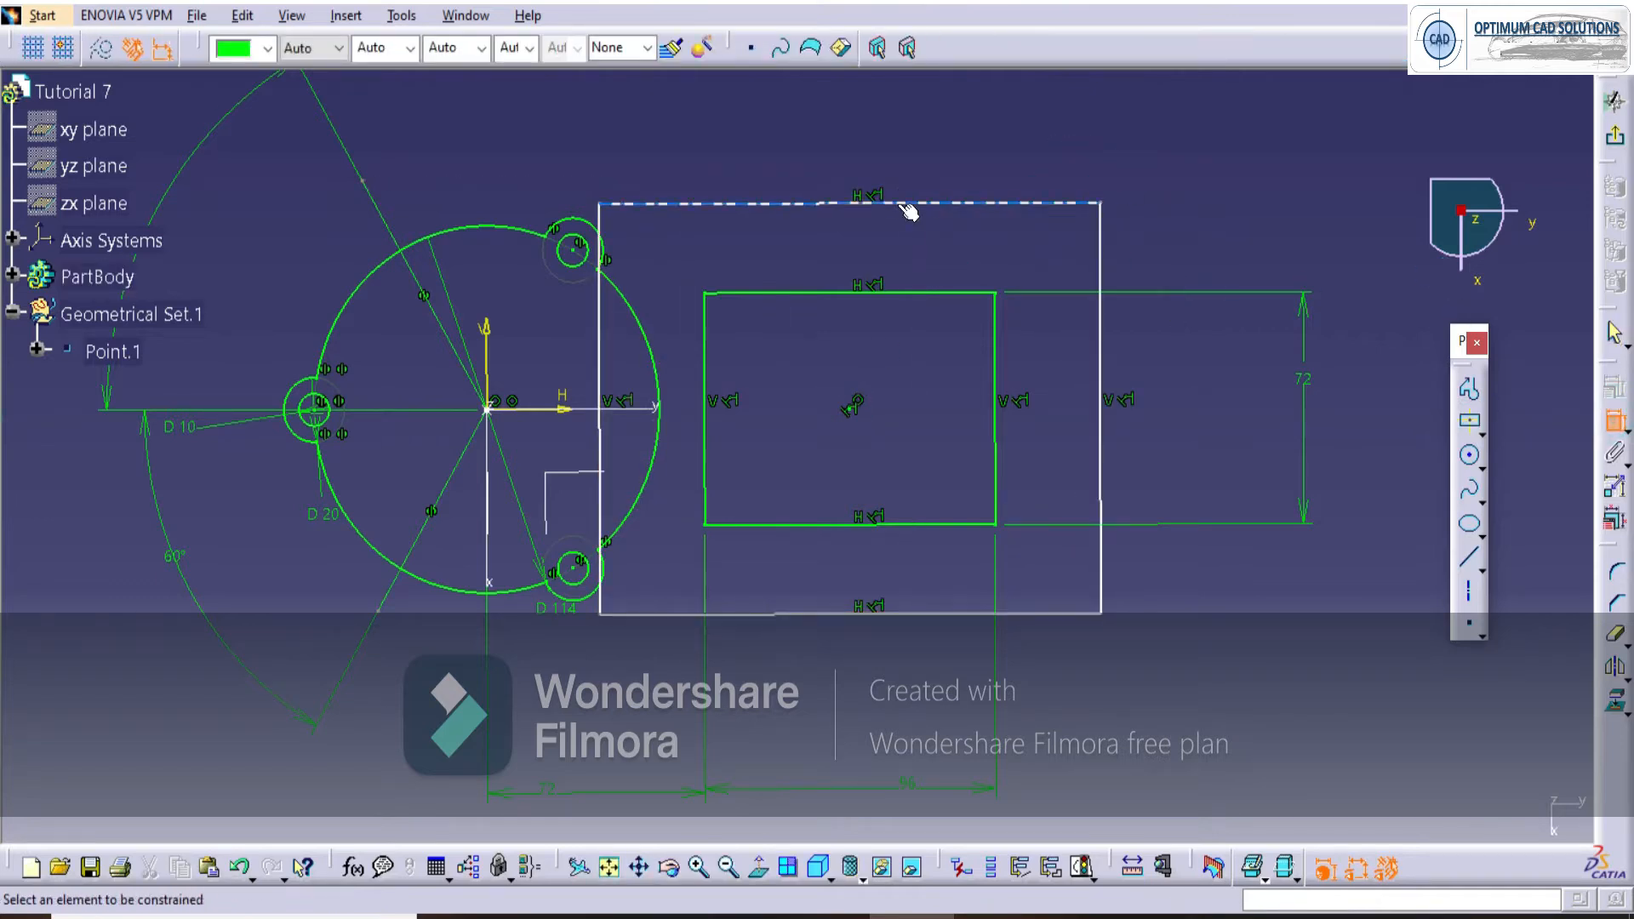
pyautogui.click(903, 203)
pyautogui.click(833, 612)
pyautogui.click(1343, 377)
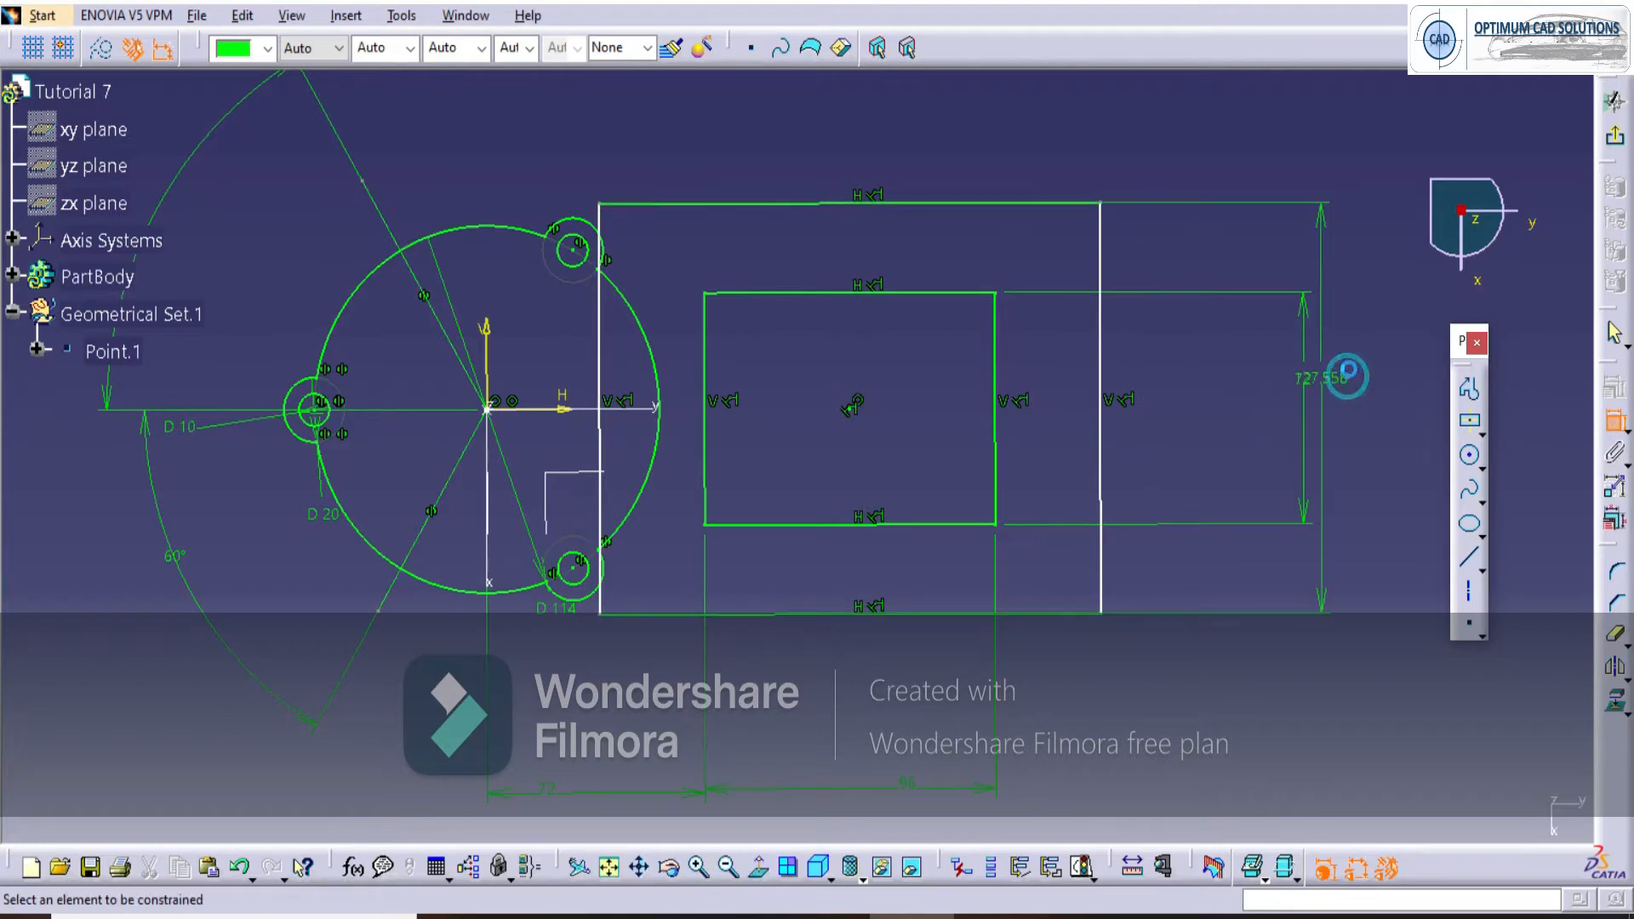
pyautogui.doubleClick(1341, 377)
pyautogui.write('102')
pyautogui.press('Return')
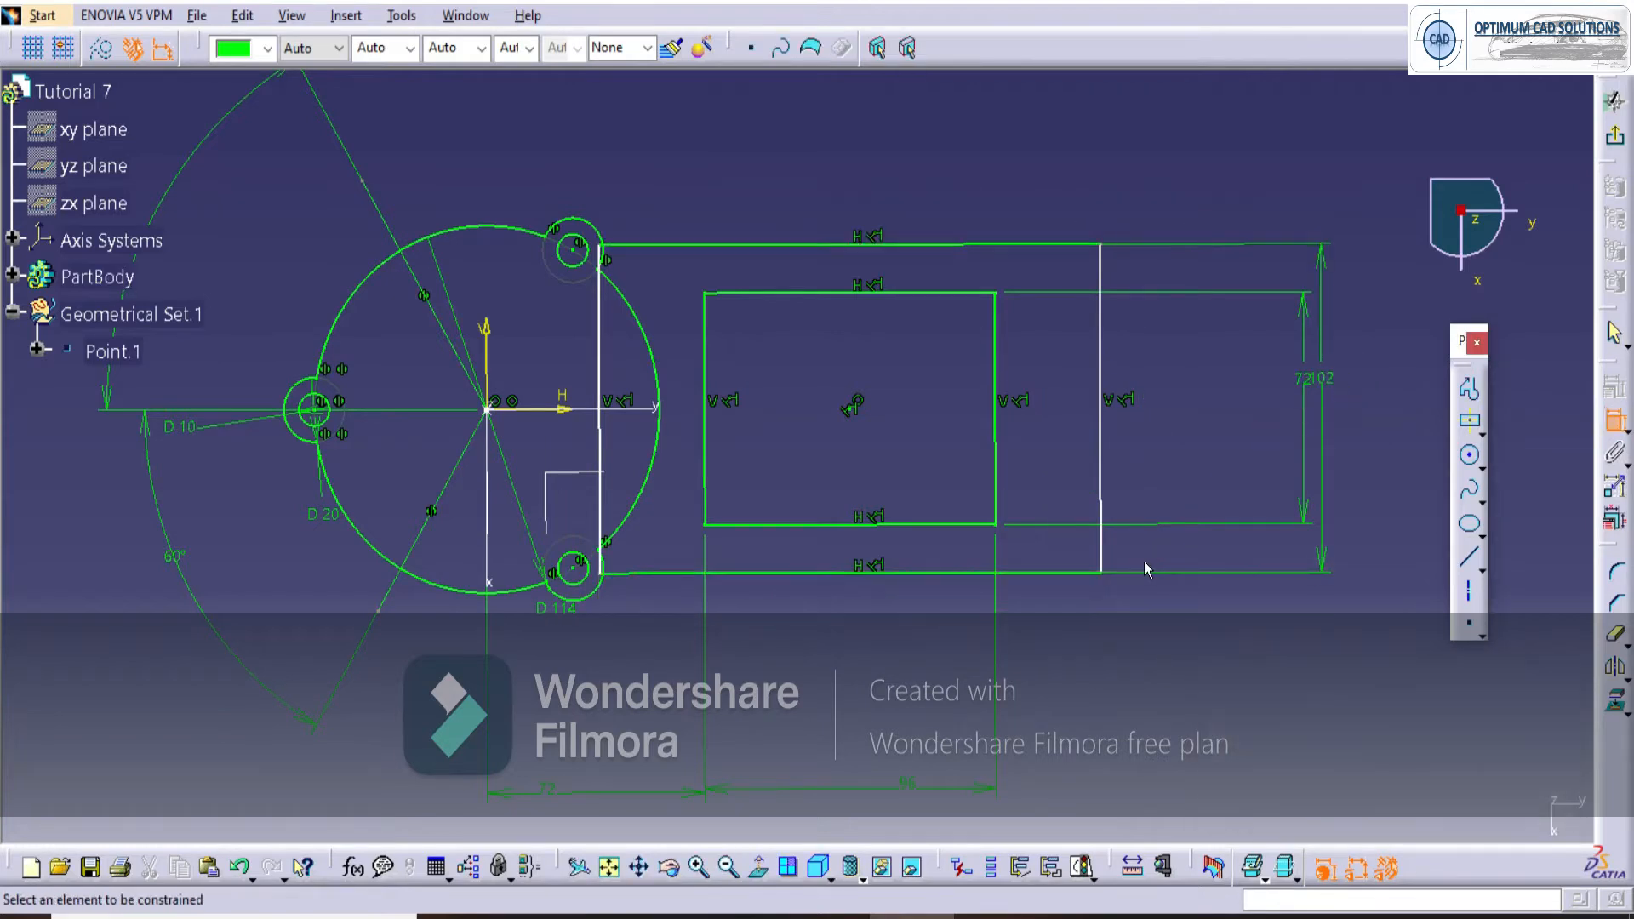
# Dimension the distance from the rectangles' centre point to the outer rectangle's far vertical edge and set it to 63 mm.
pyautogui.hotkey('alt', 'Tab')
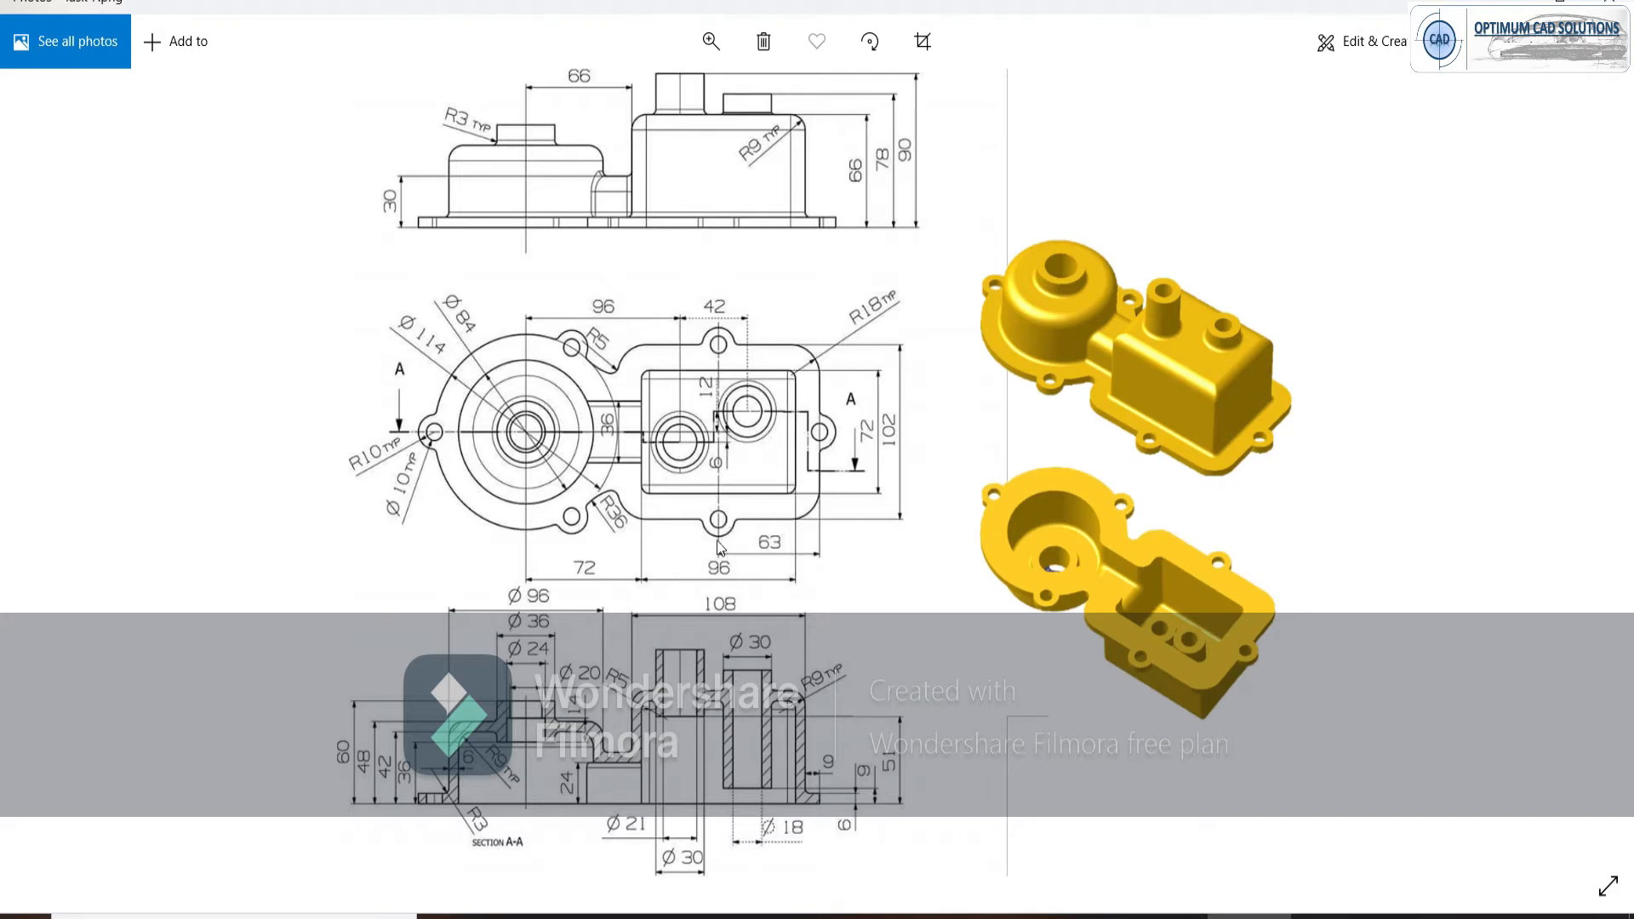
pyautogui.hotkey('alt', 'Tab')
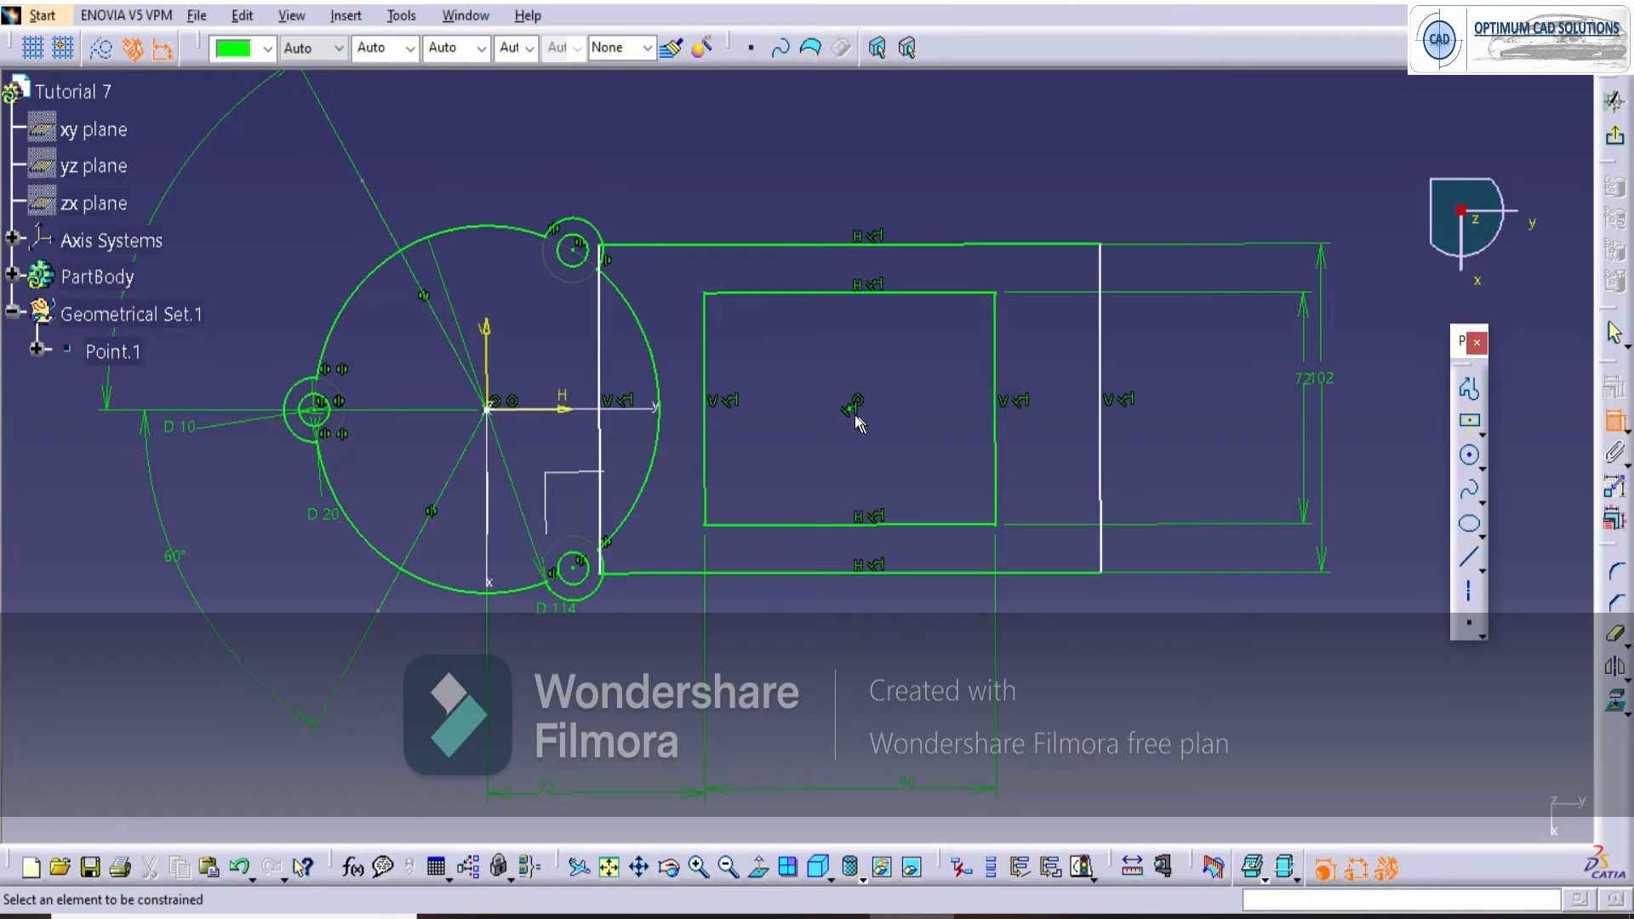
pyautogui.click(857, 413)
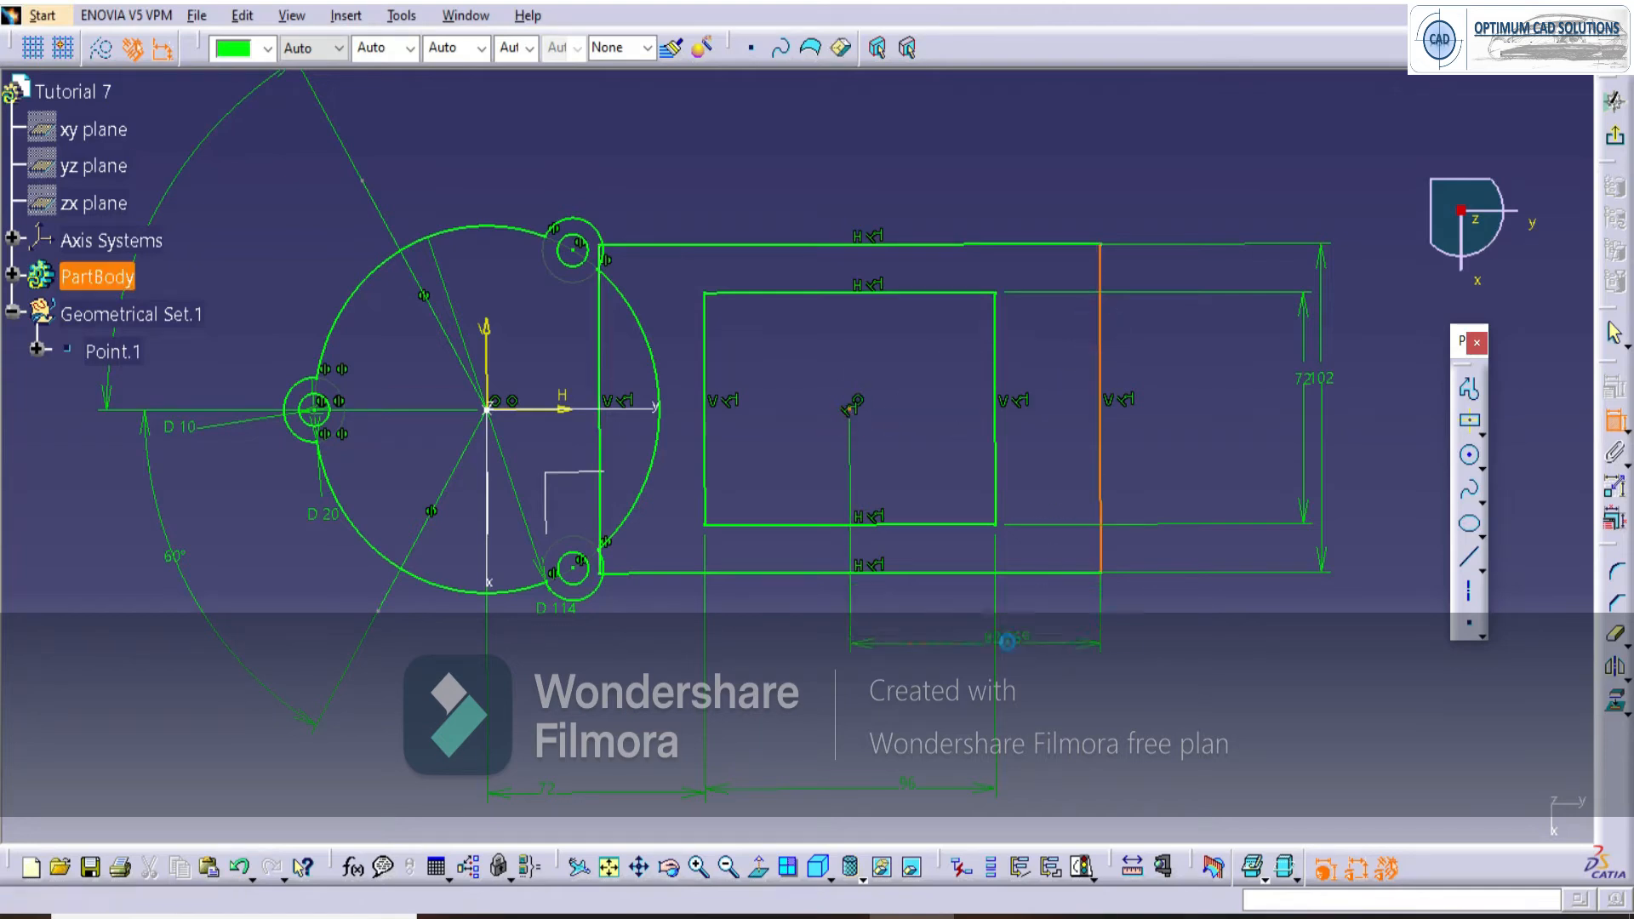
pyautogui.click(1004, 641)
pyautogui.doubleClick(1004, 641)
pyautogui.write('63')
pyautogui.press('Return')
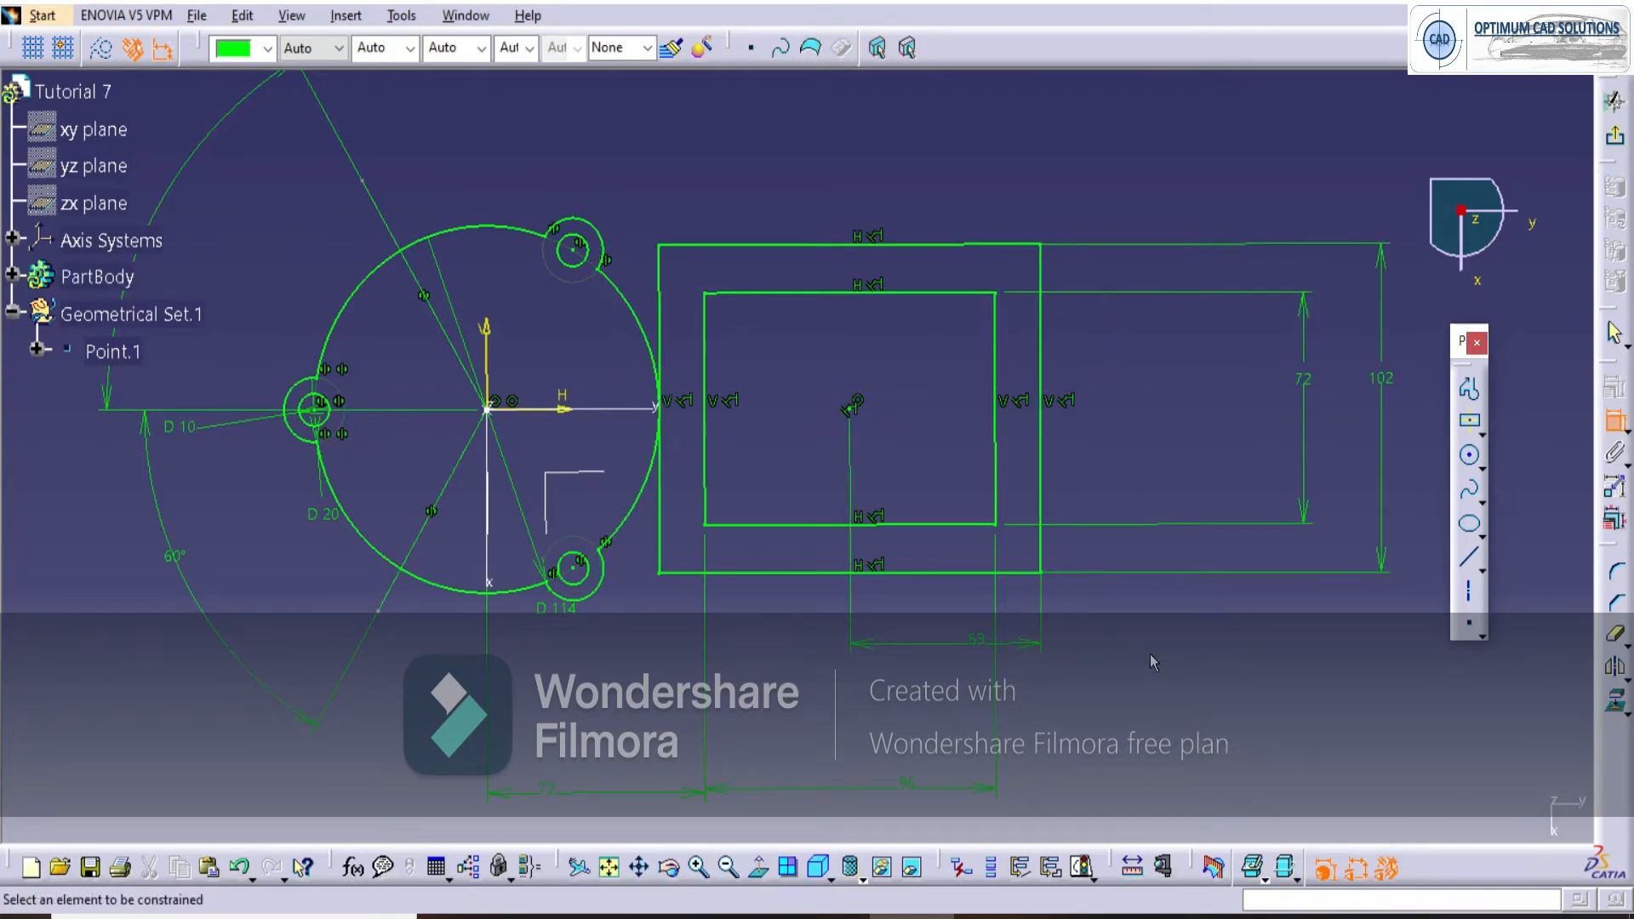
pyautogui.hotkey('alt', 'Tab')
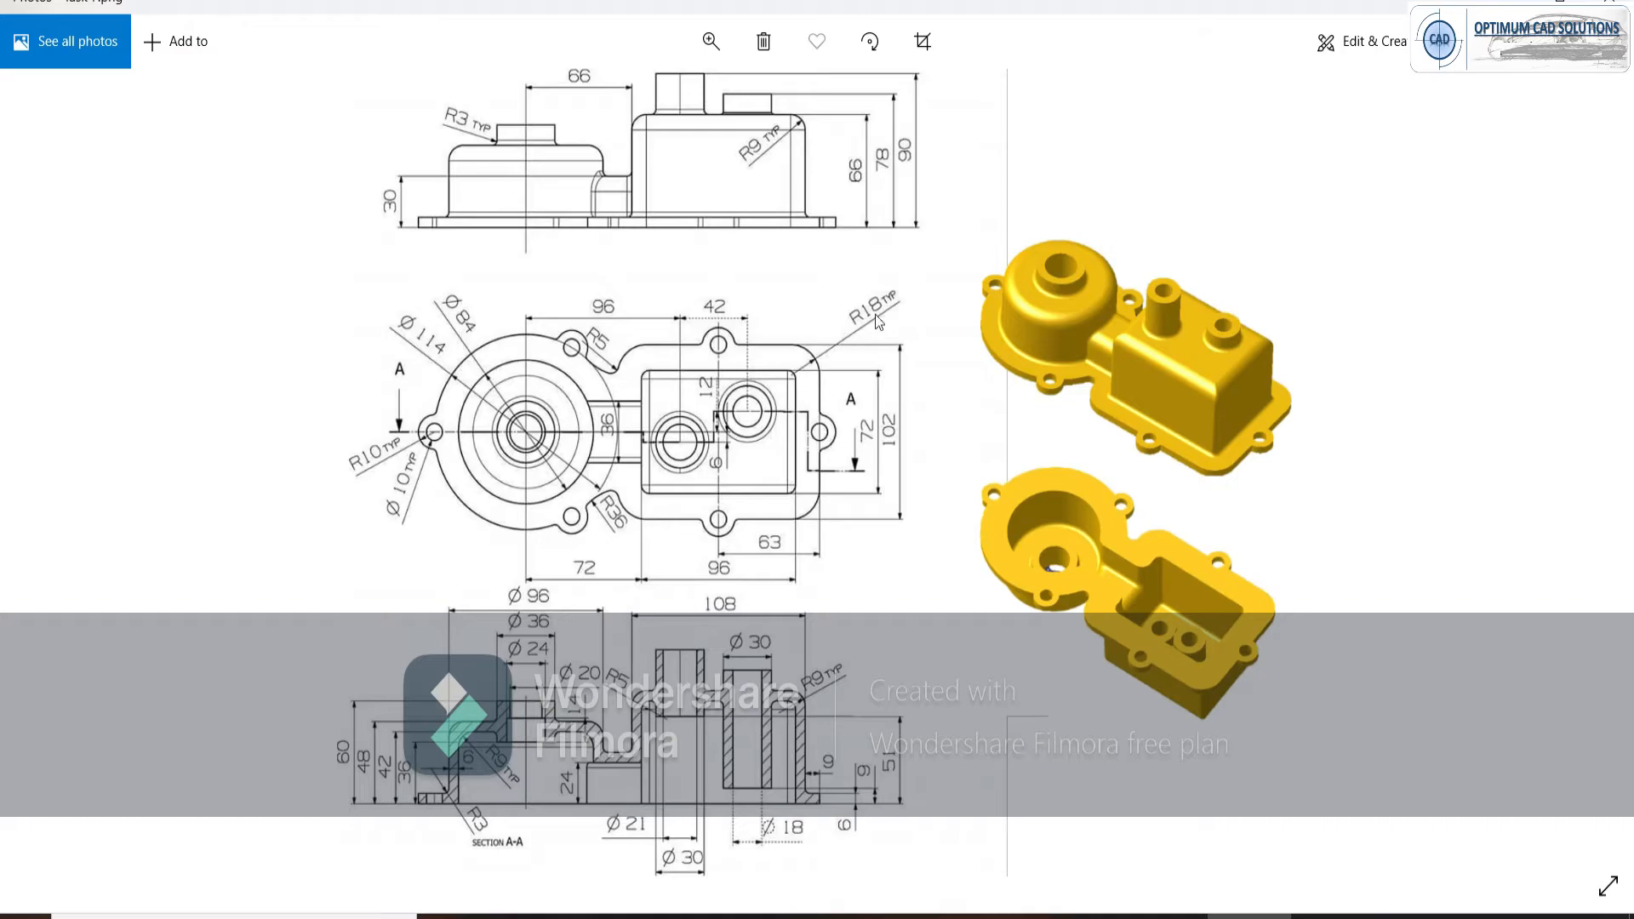
pyautogui.hotkey('alt', 'Tab')
pyautogui.middleClick(978, 405)
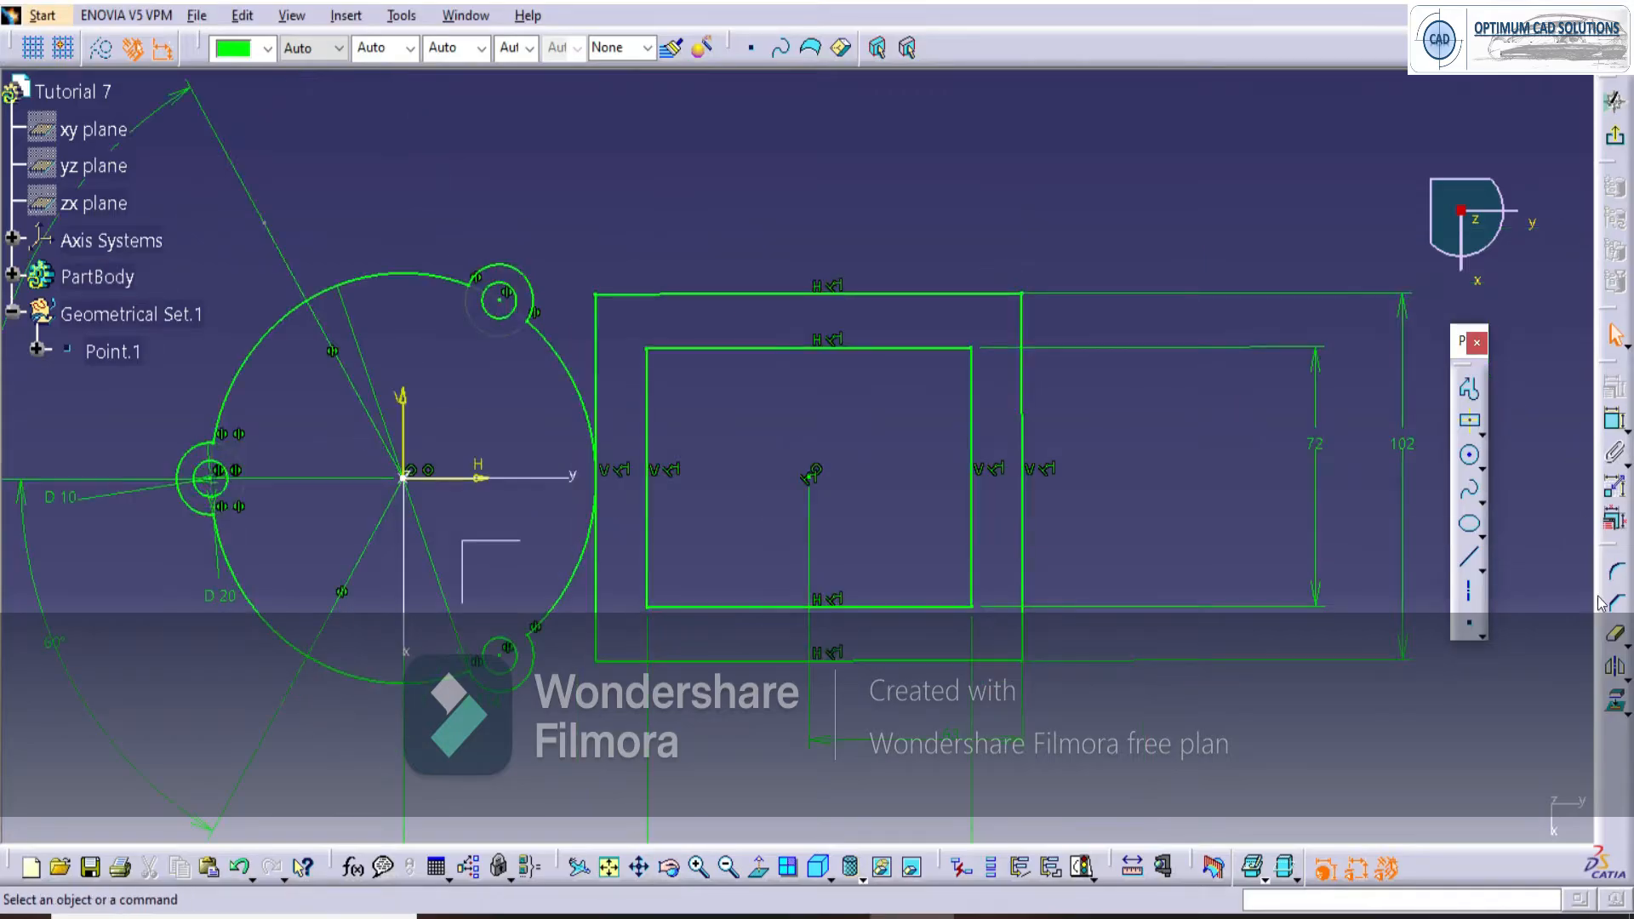
pyautogui.click(1022, 331)
pyautogui.click(988, 294)
pyautogui.click(997, 311)
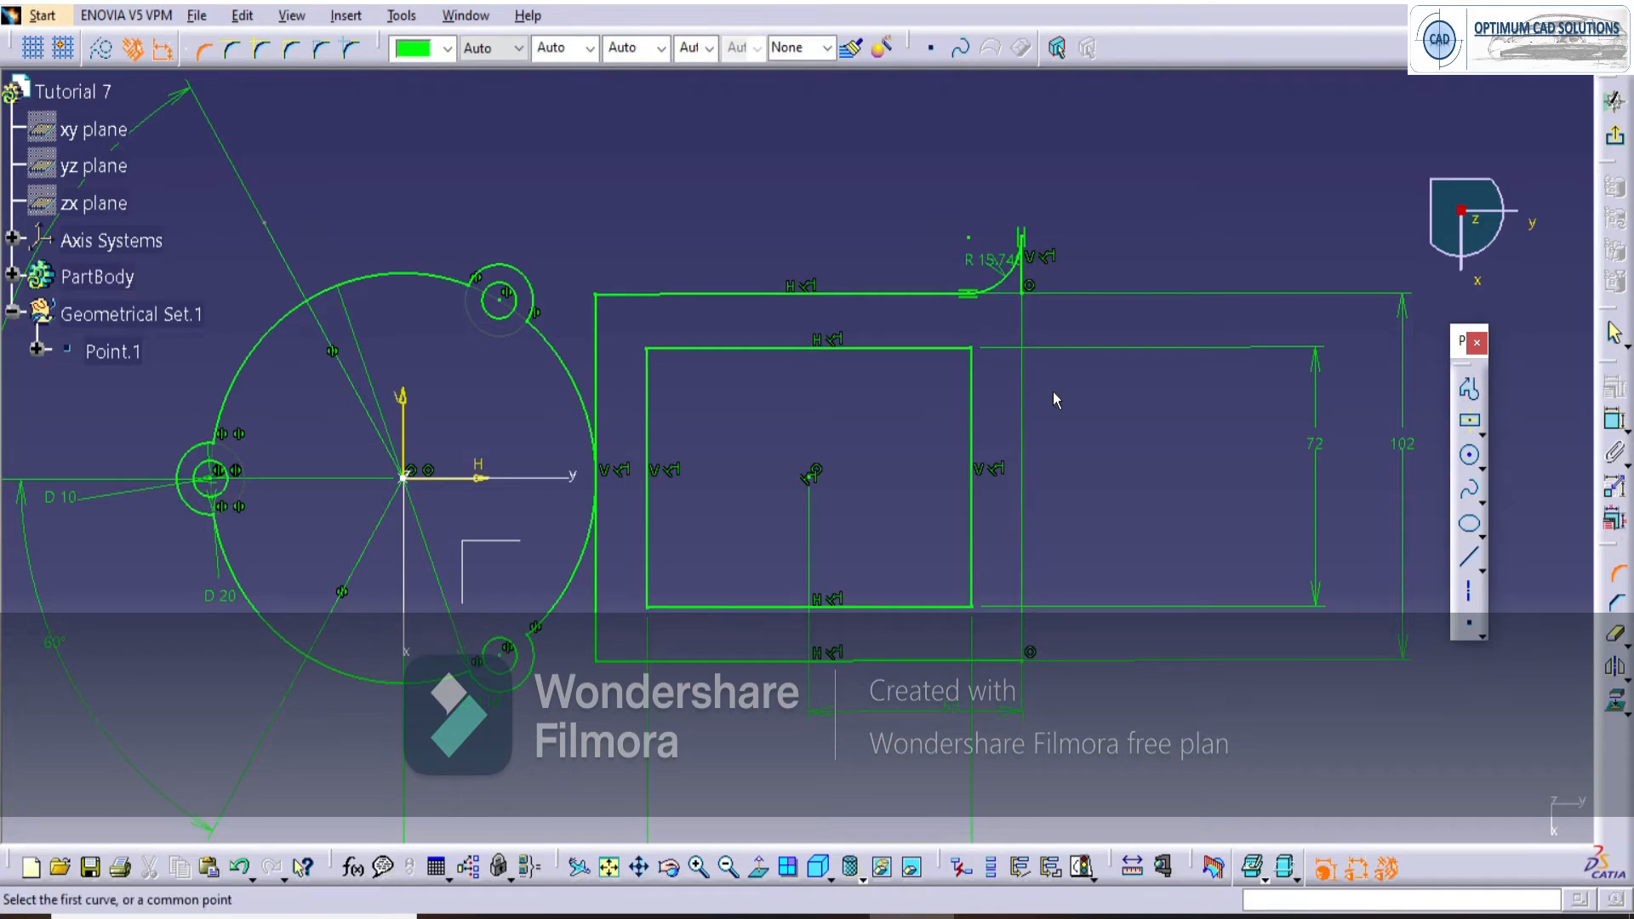
pyautogui.press('Escape')
pyautogui.hotkey('ctrl', 'z')
# Round the outer rectangle's two right-hand corners with Corner, about R12.5 mm at the upper and R21.5 mm at the lower.
pyautogui.click(1615, 635)
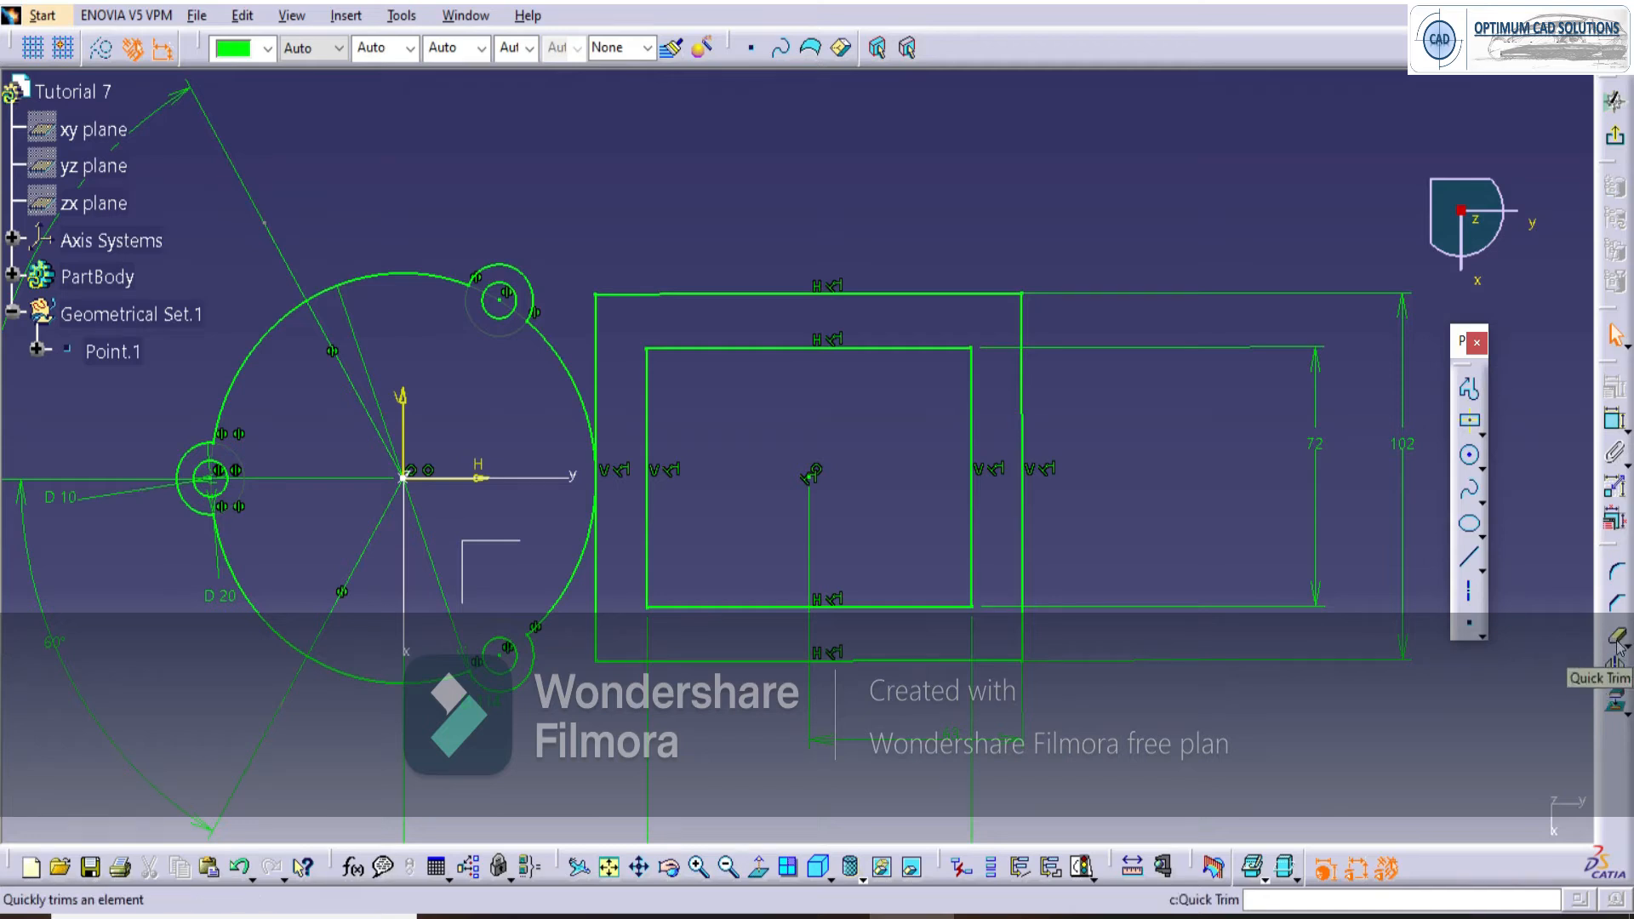
pyautogui.click(1615, 573)
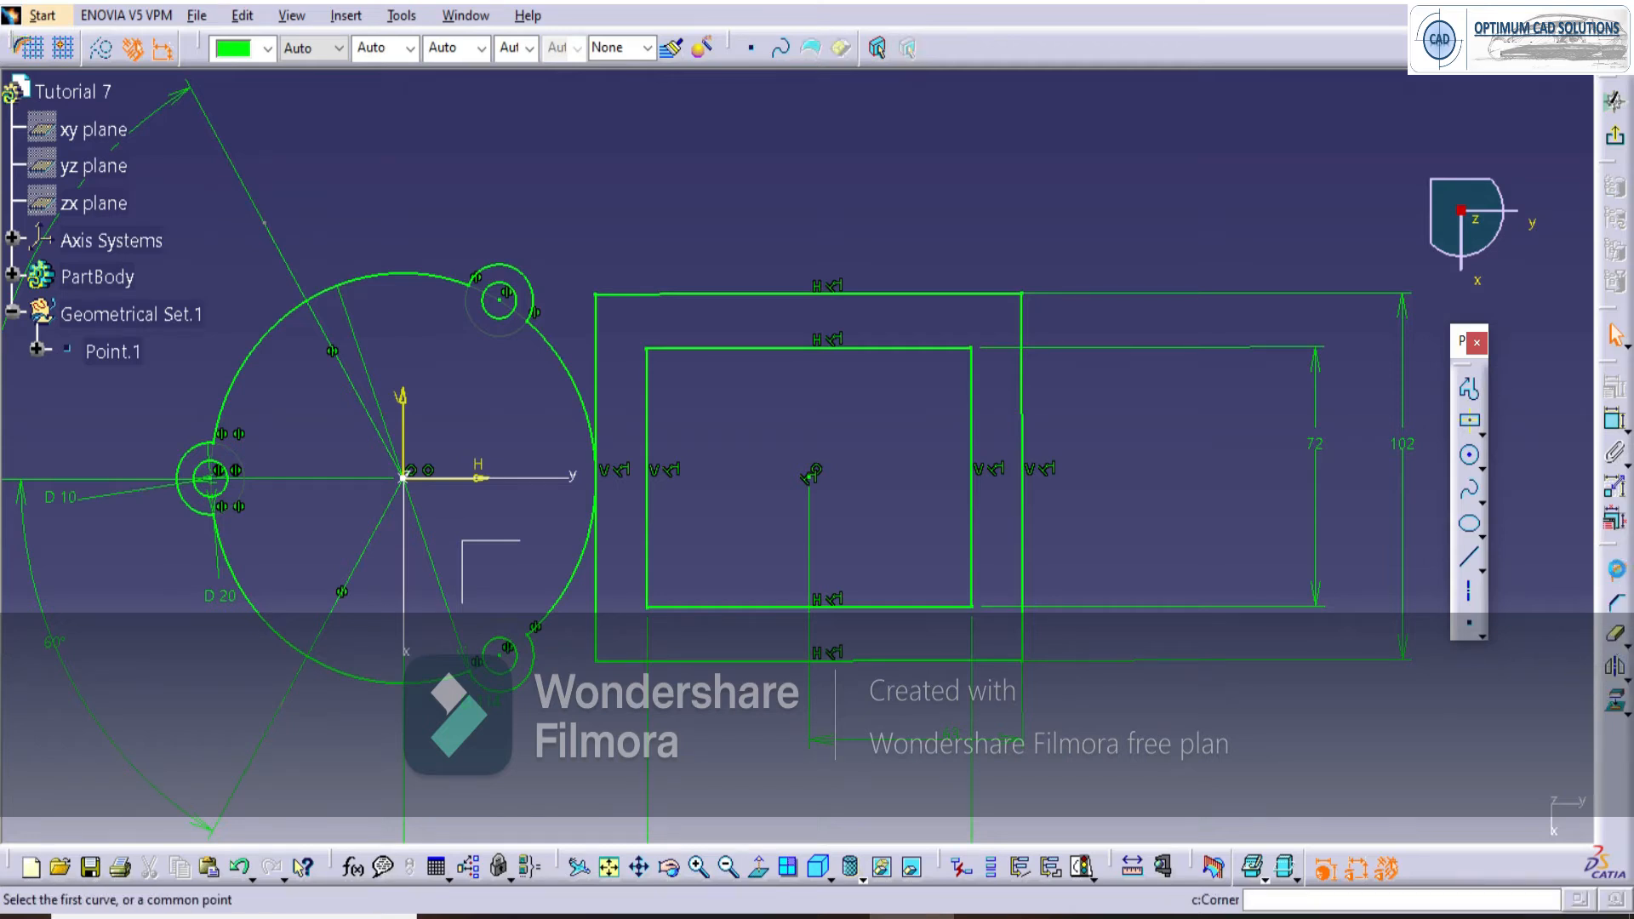
pyautogui.click(1001, 294)
pyautogui.click(1023, 322)
pyautogui.click(957, 659)
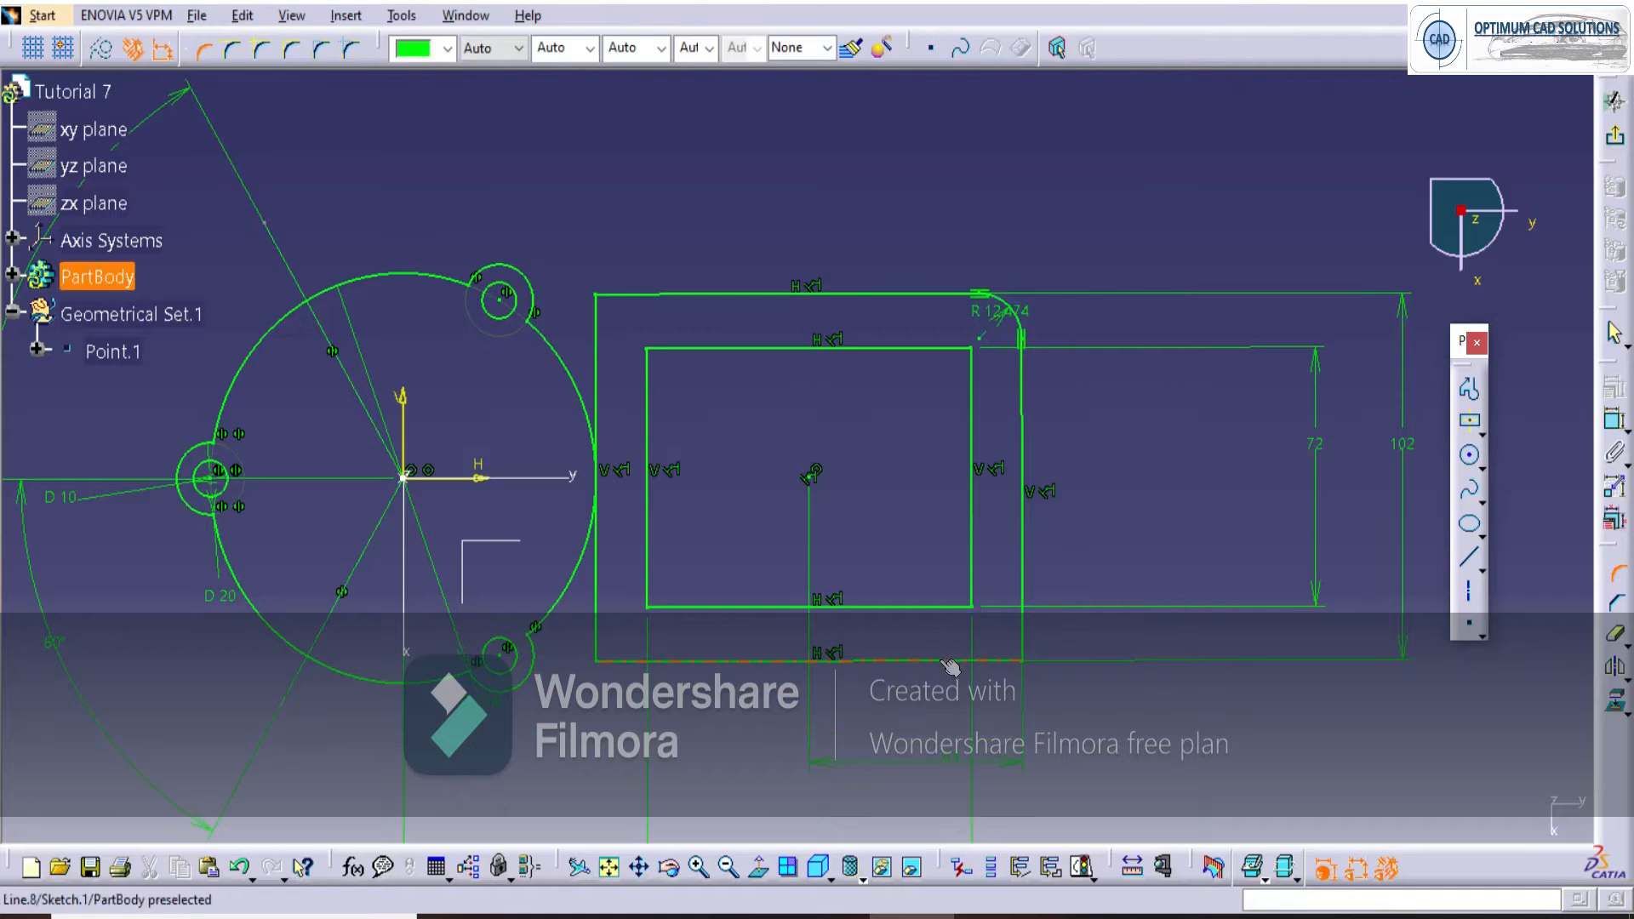
pyautogui.click(1021, 634)
pyautogui.click(725, 634)
# Round the outer rectangle's two corners facing the large circle with Corner, about R16 mm each.
pyautogui.click(595, 631)
pyautogui.click(611, 660)
pyautogui.click(620, 640)
pyautogui.click(596, 358)
pyautogui.click(627, 295)
pyautogui.click(630, 323)
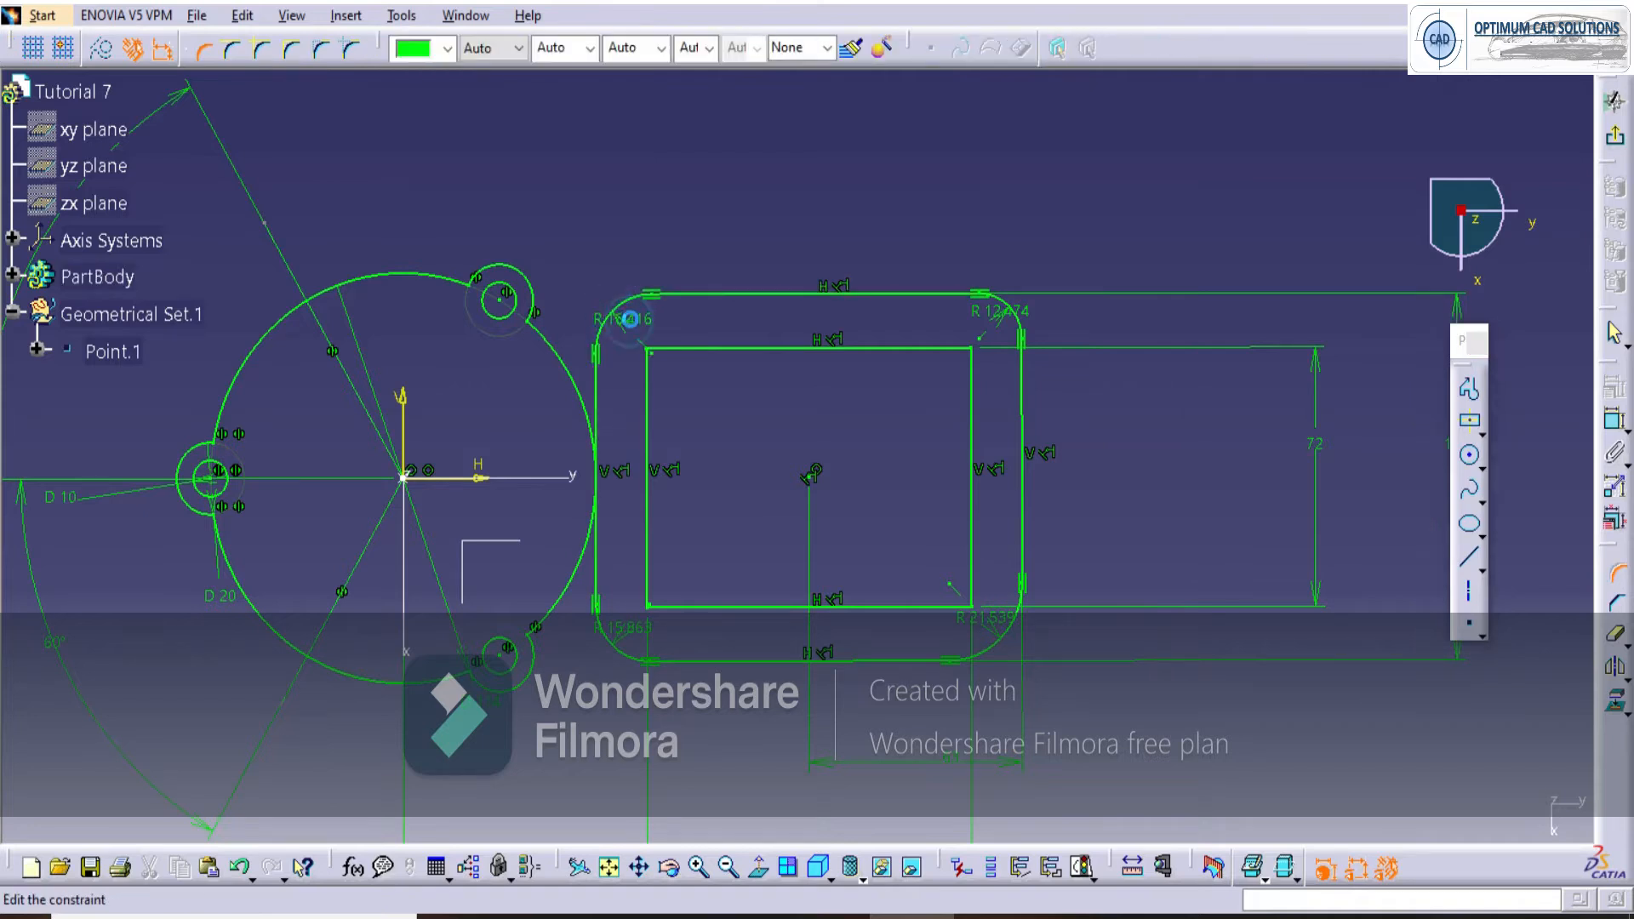
# Set the radius of the outer rectangle's two upper corners to 18 mm.
pyautogui.doubleClick(630, 322)
pyautogui.write('18')
pyautogui.press('Return')
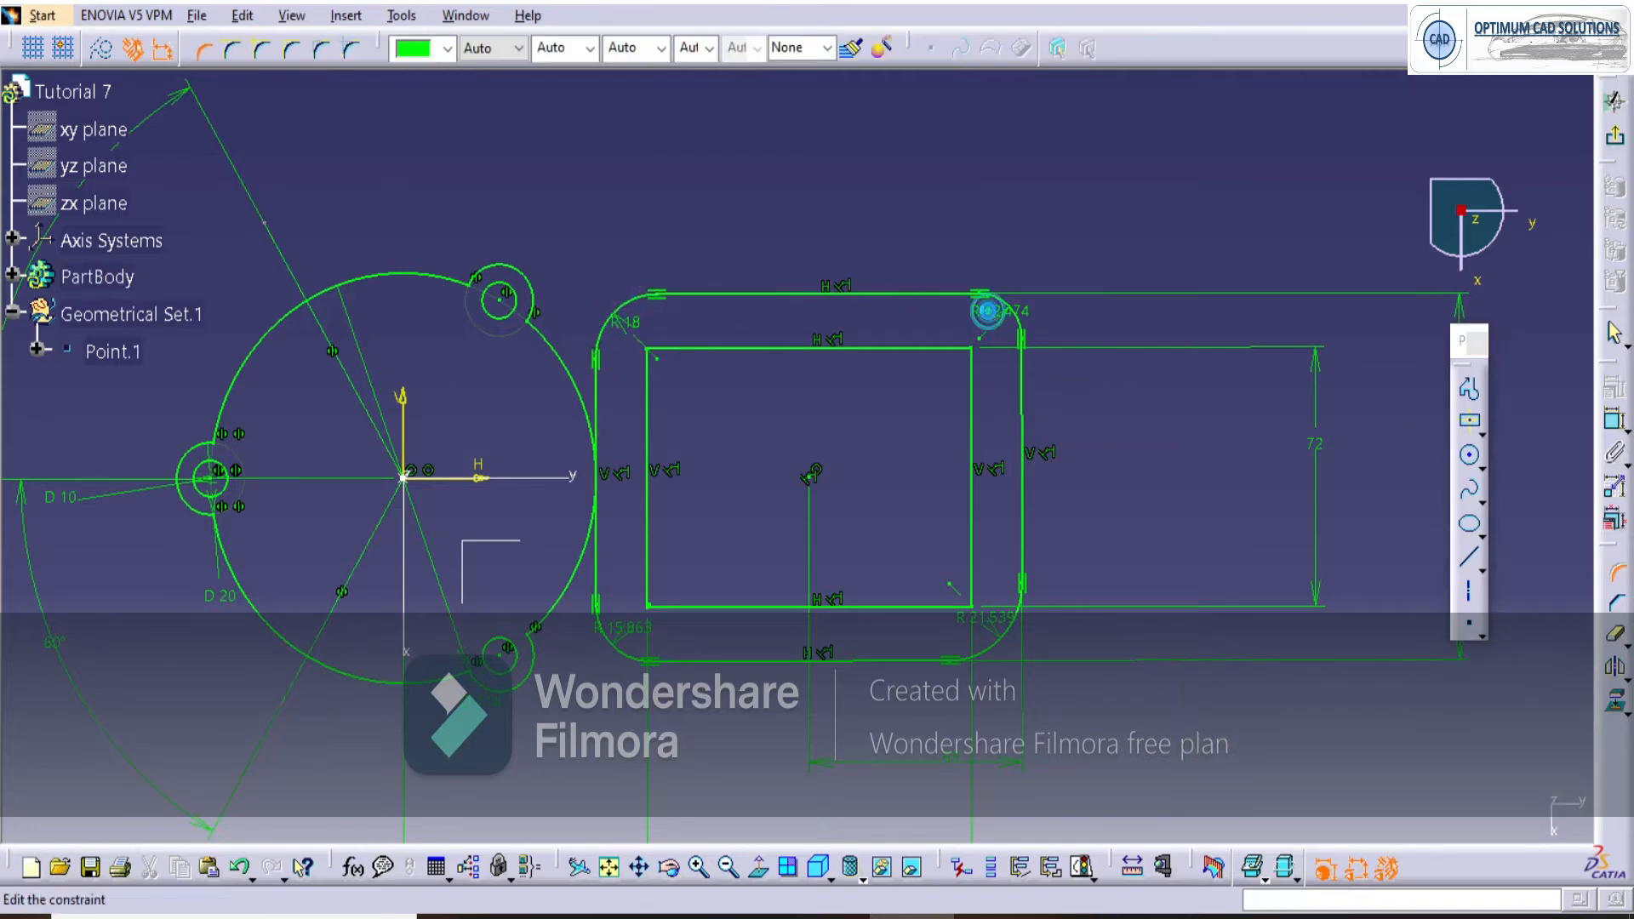
pyautogui.doubleClick(990, 323)
pyautogui.write('18')
pyautogui.press('Return')
# Set the radius of the outer rectangle's two lower corners to 18 mm.
pyautogui.doubleClick(987, 619)
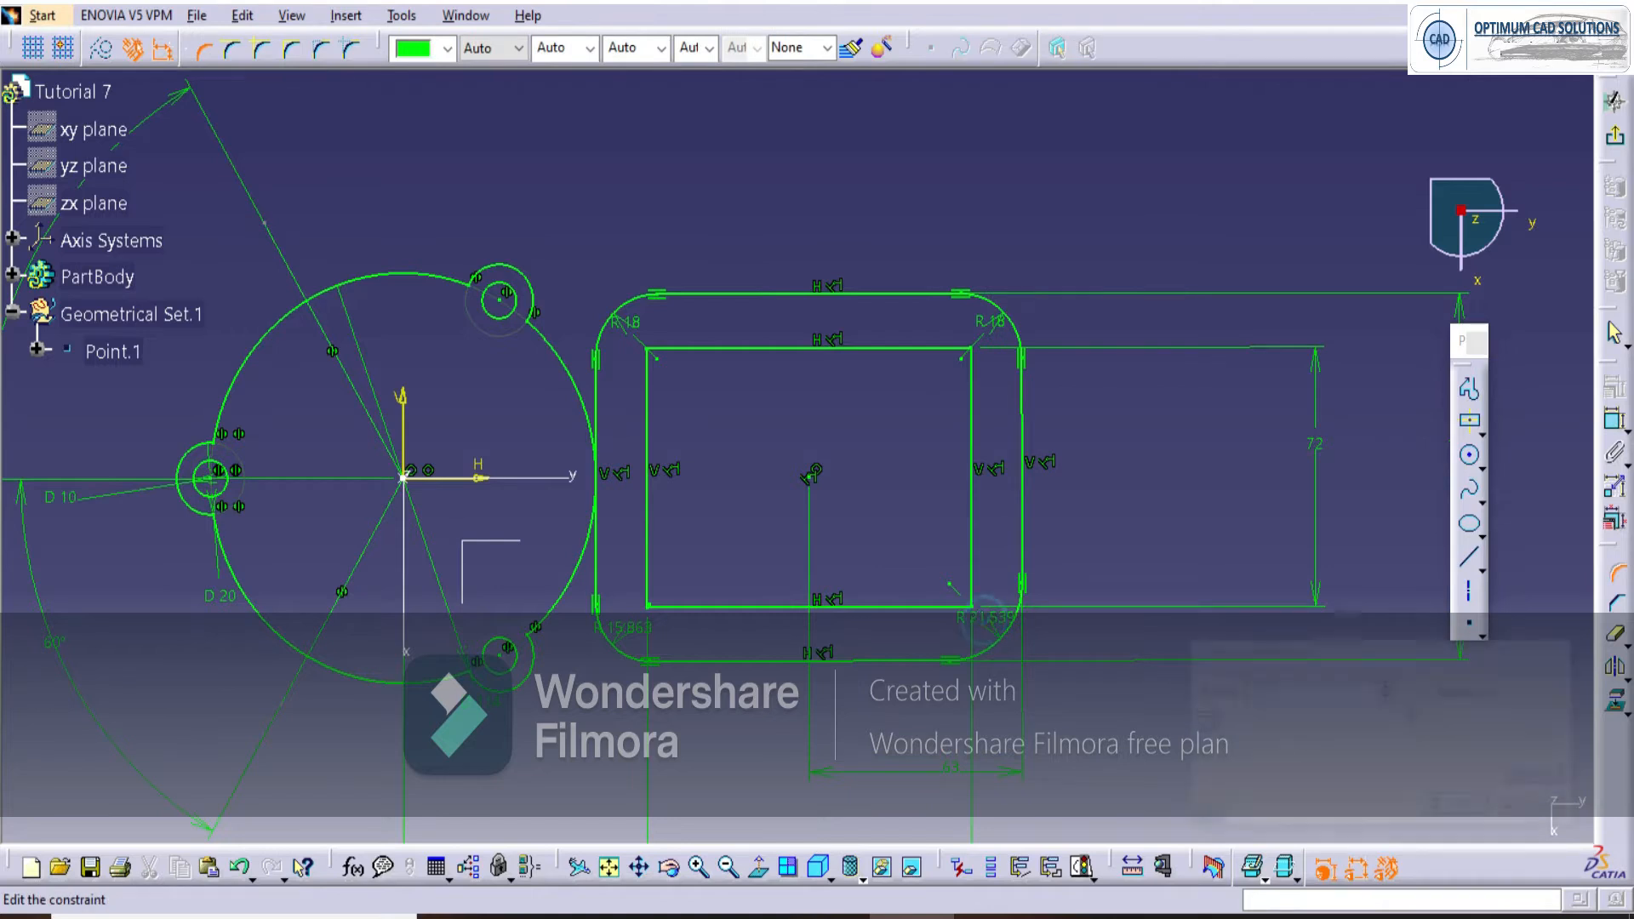
pyautogui.write('18')
pyautogui.press('Return')
pyautogui.doubleClick(630, 630)
pyautogui.write('18')
pyautogui.press('Return')
pyautogui.press('Escape')
pyautogui.moveTo(672, 540); pyautogui.dragTo(686, 464, button='middle')
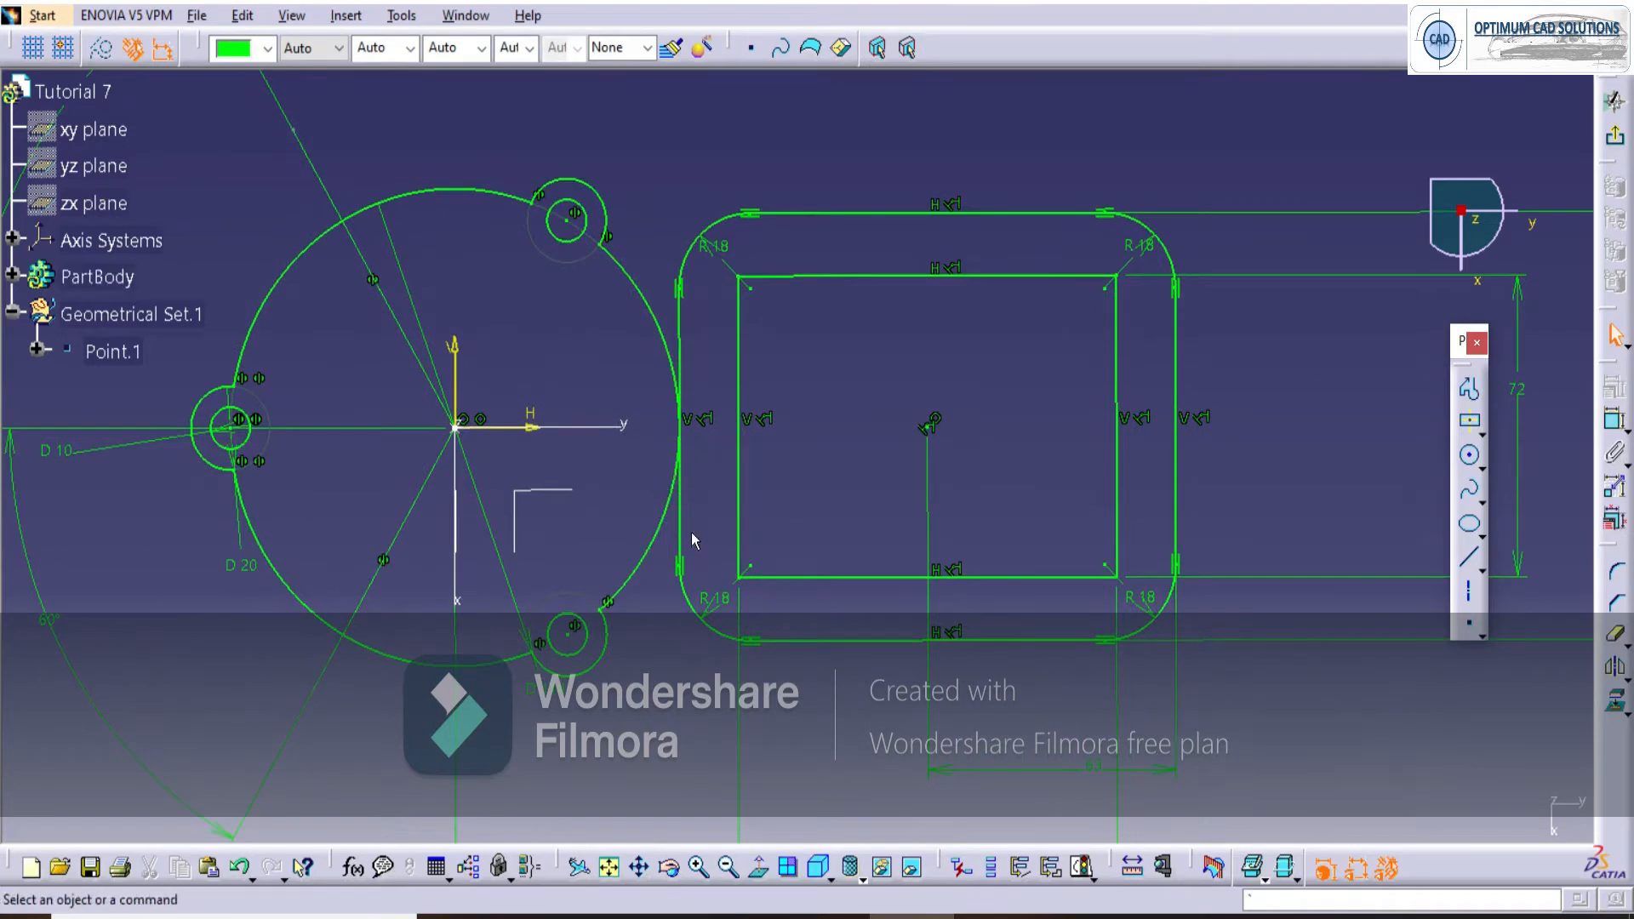
# Trim the 114 mm circle and the rounded rectangle's adjacent vertical edge to each other where they touch.
pyautogui.moveTo(691, 544)
pyautogui.mouseDown(button='middle')
pyautogui.moveTo(713, 617)
pyautogui.moveTo(717, 563)
pyautogui.moveTo(864, 430)
pyautogui.moveTo(887, 441)
pyautogui.mouseUp(button='middle')
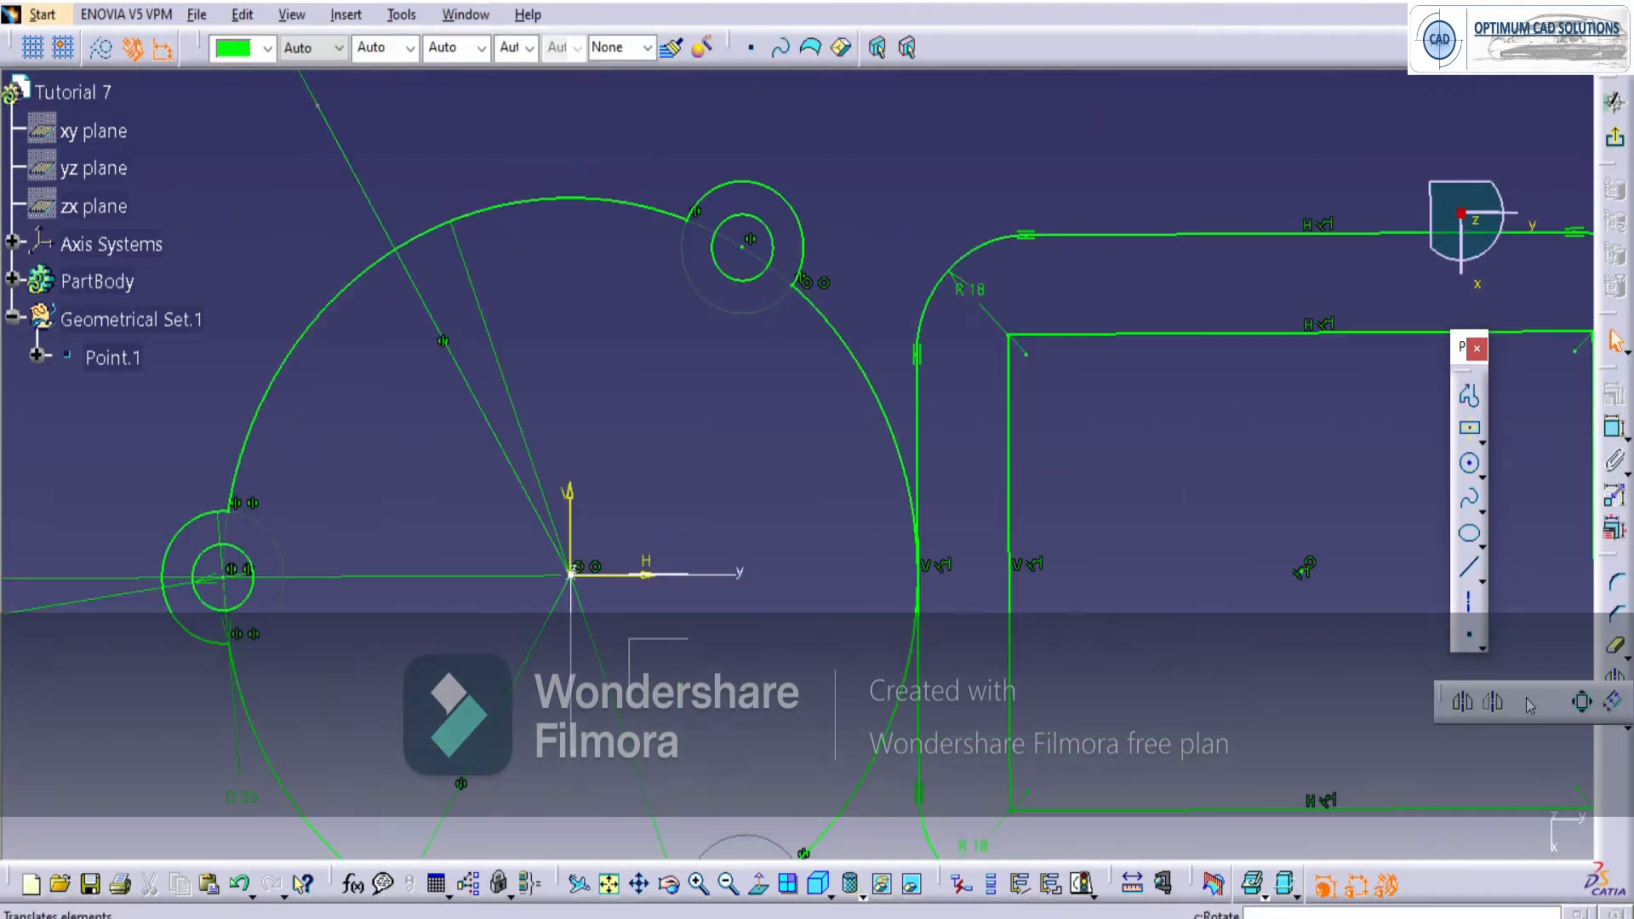
pyautogui.click(1623, 654)
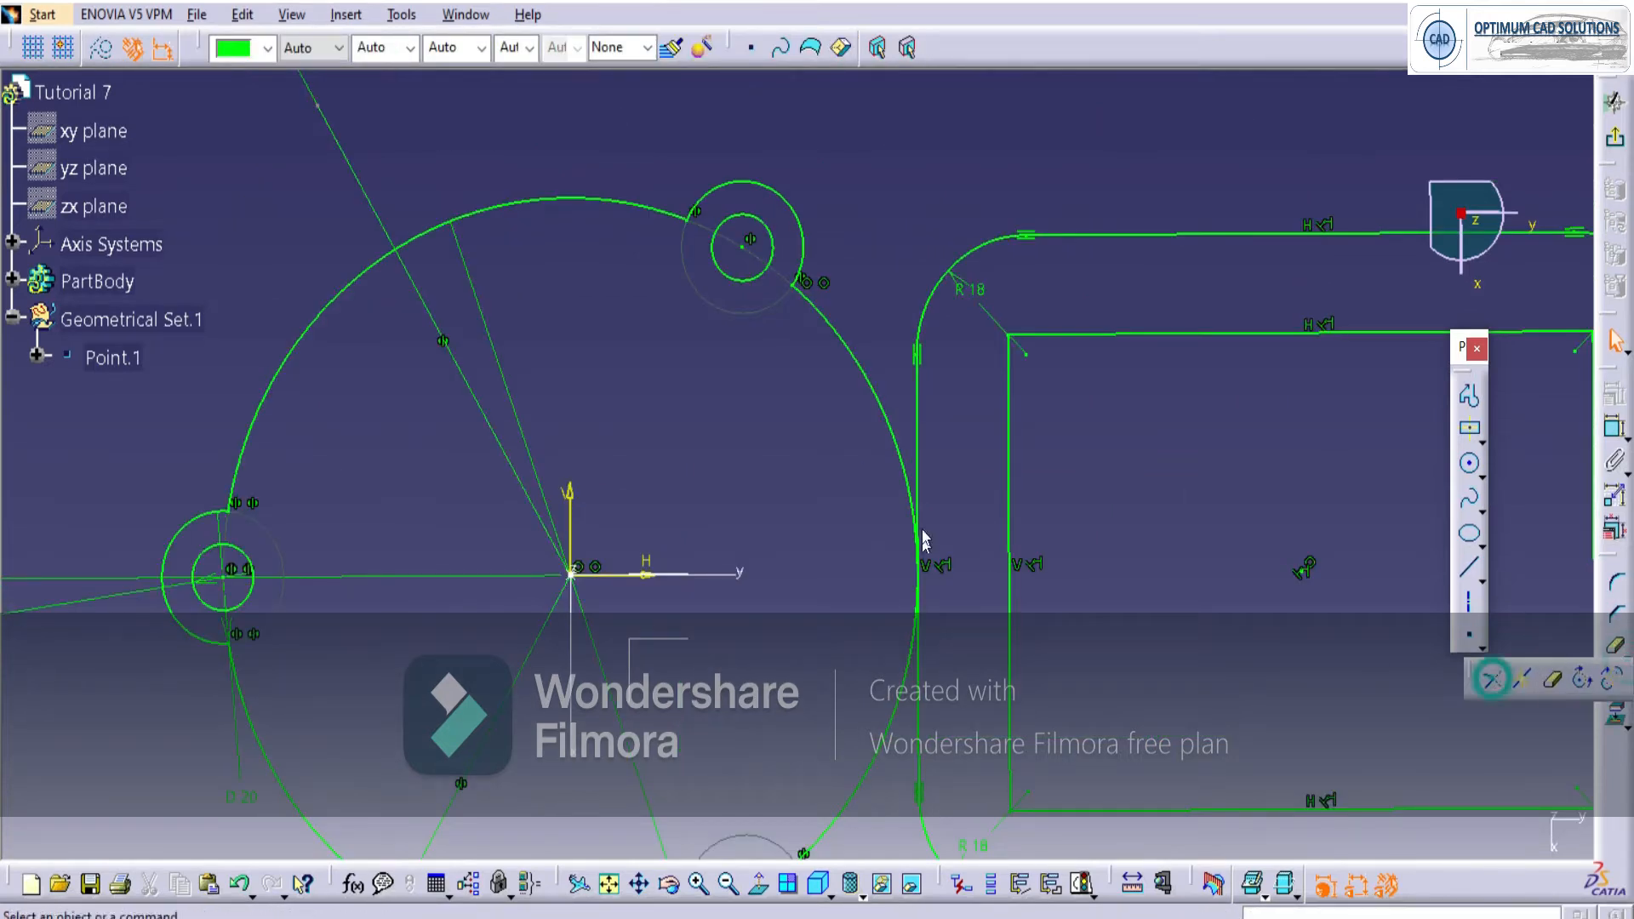
pyautogui.click(903, 460)
pyautogui.click(917, 423)
pyautogui.moveTo(955, 737); pyautogui.dragTo(948, 558, button='middle')
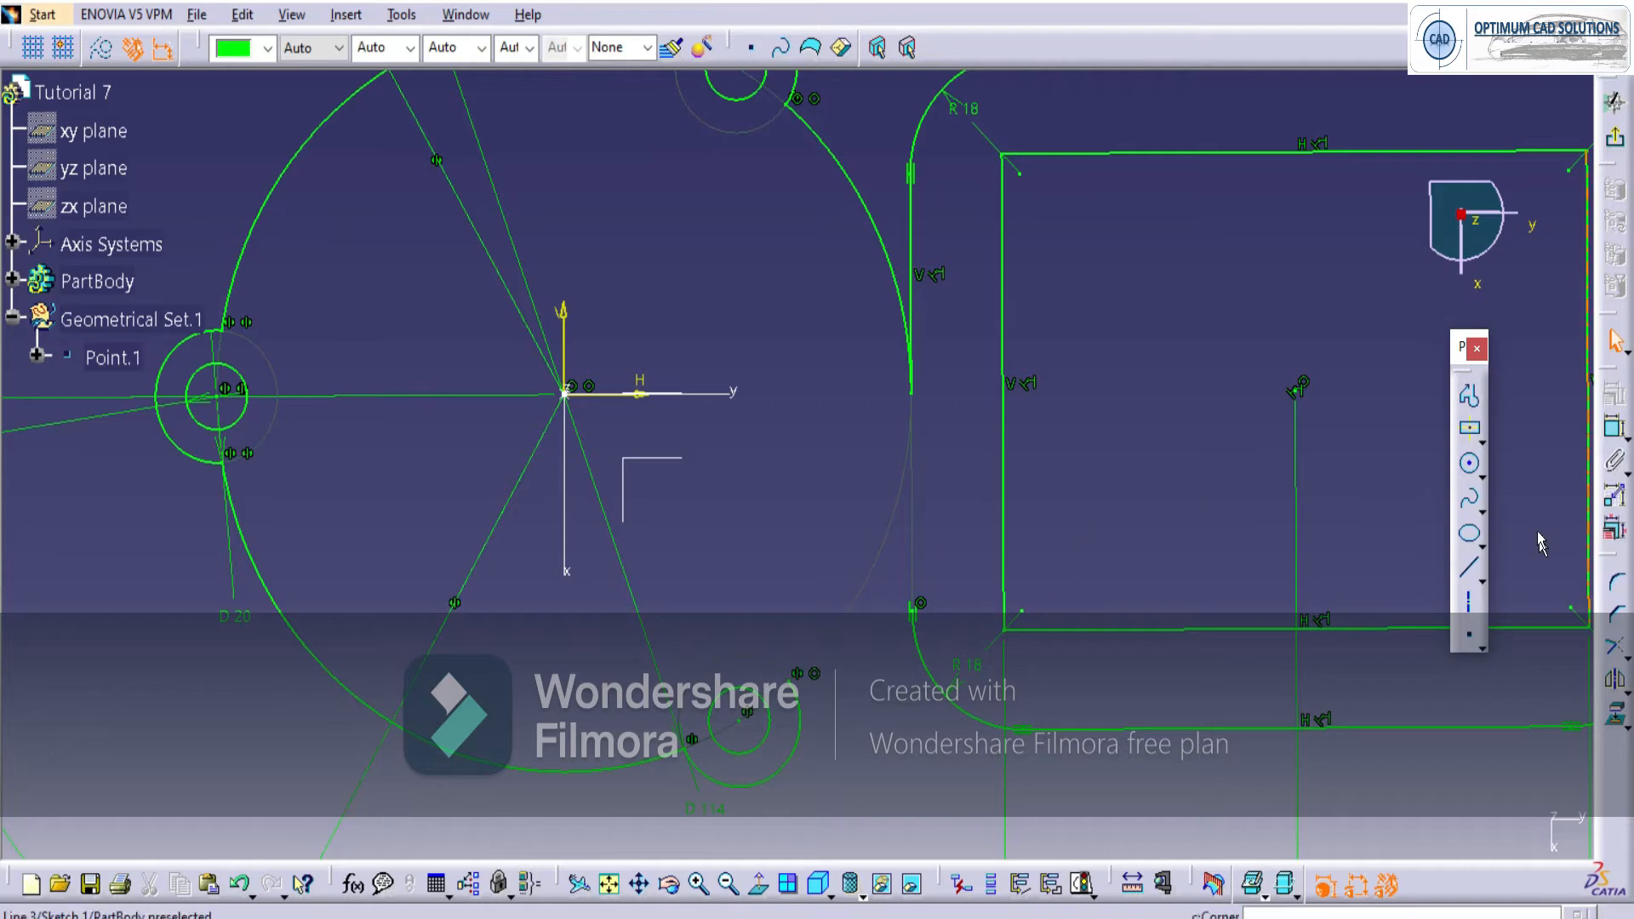
# Draw a vertical line from the end of the lower 18 mm corner facing the circle up to just below the touching point.
pyautogui.click(1465, 402)
pyautogui.click(912, 606)
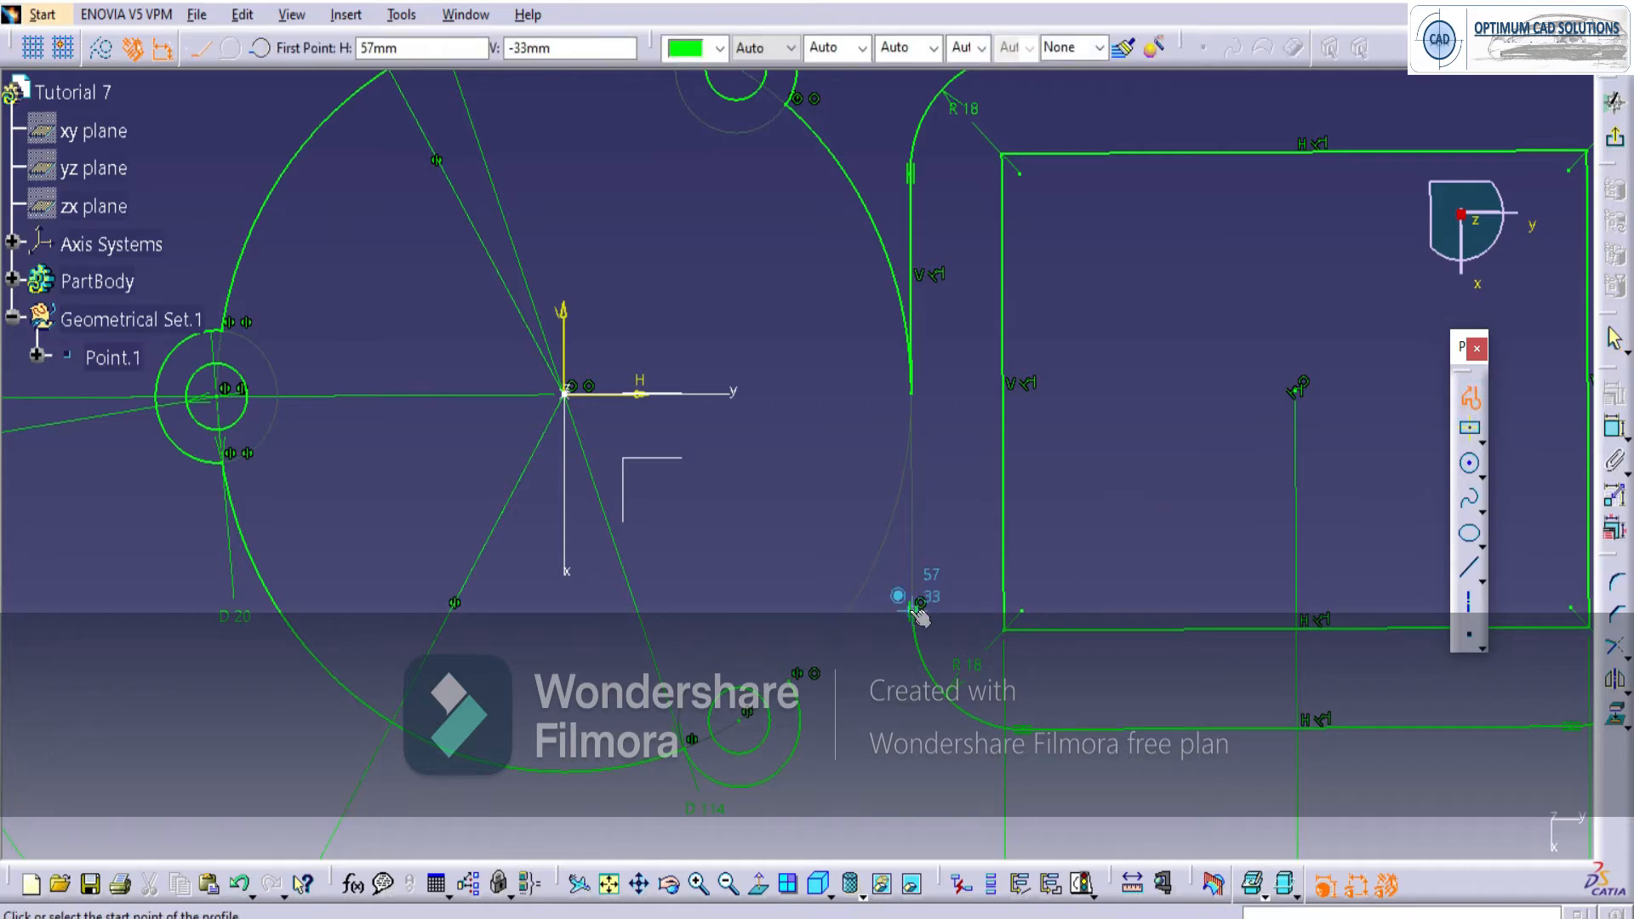
pyautogui.doubleClick(911, 434)
# Add a Corner between the new vertical line and the large circle's lower arc, with its radius set to 5 mm.
pyautogui.click(1613, 583)
pyautogui.click(681, 748)
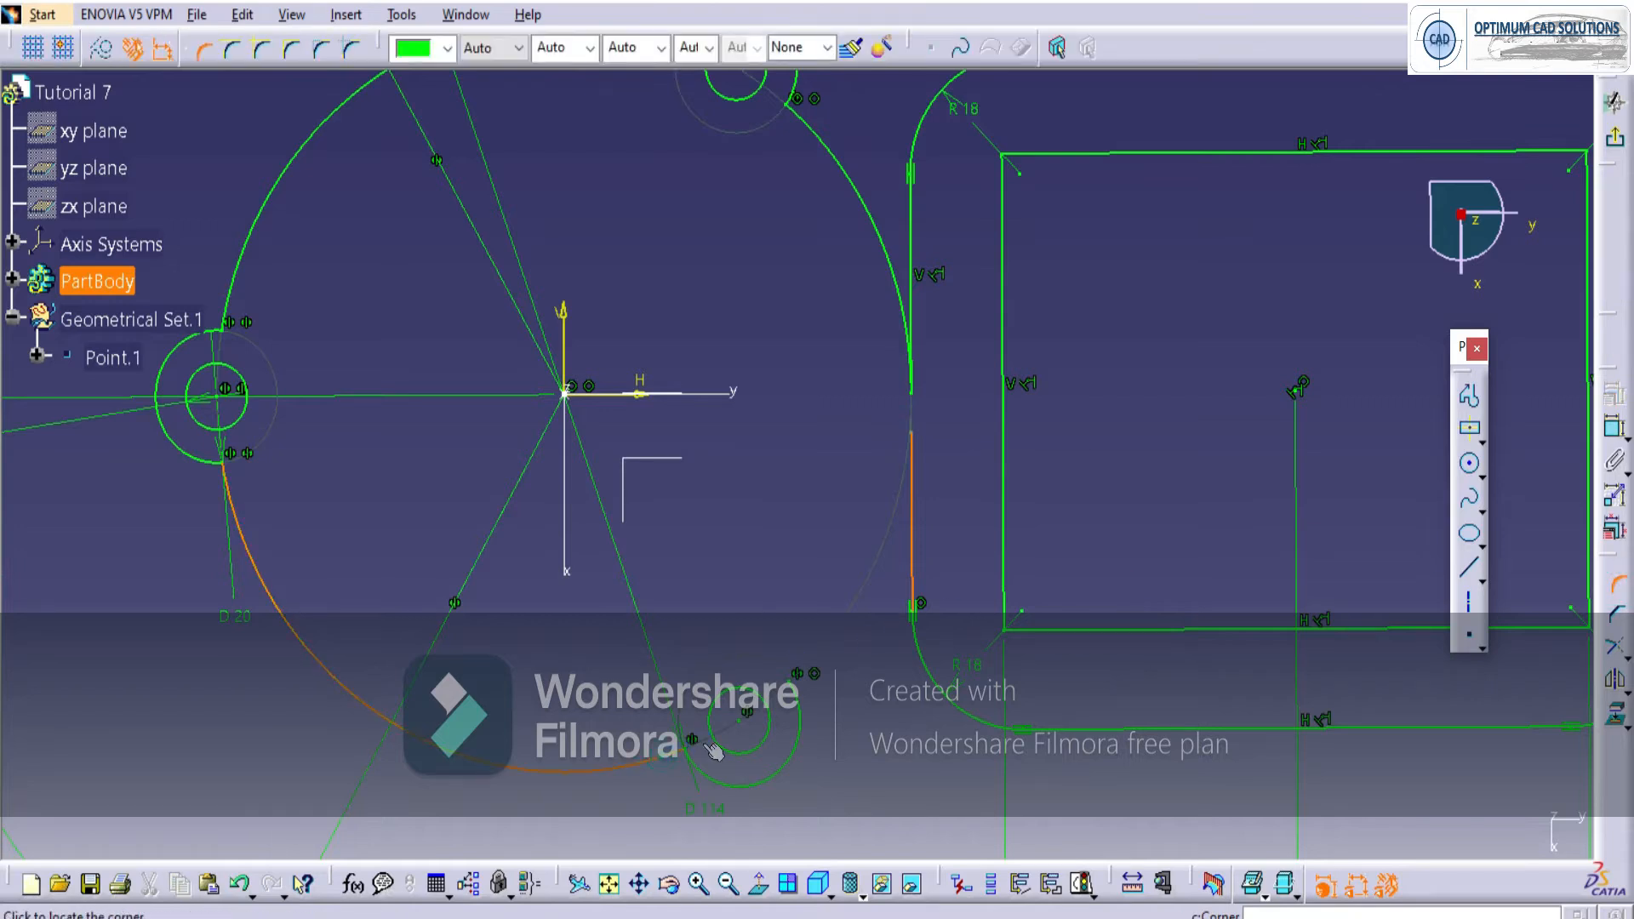
pyautogui.click(902, 539)
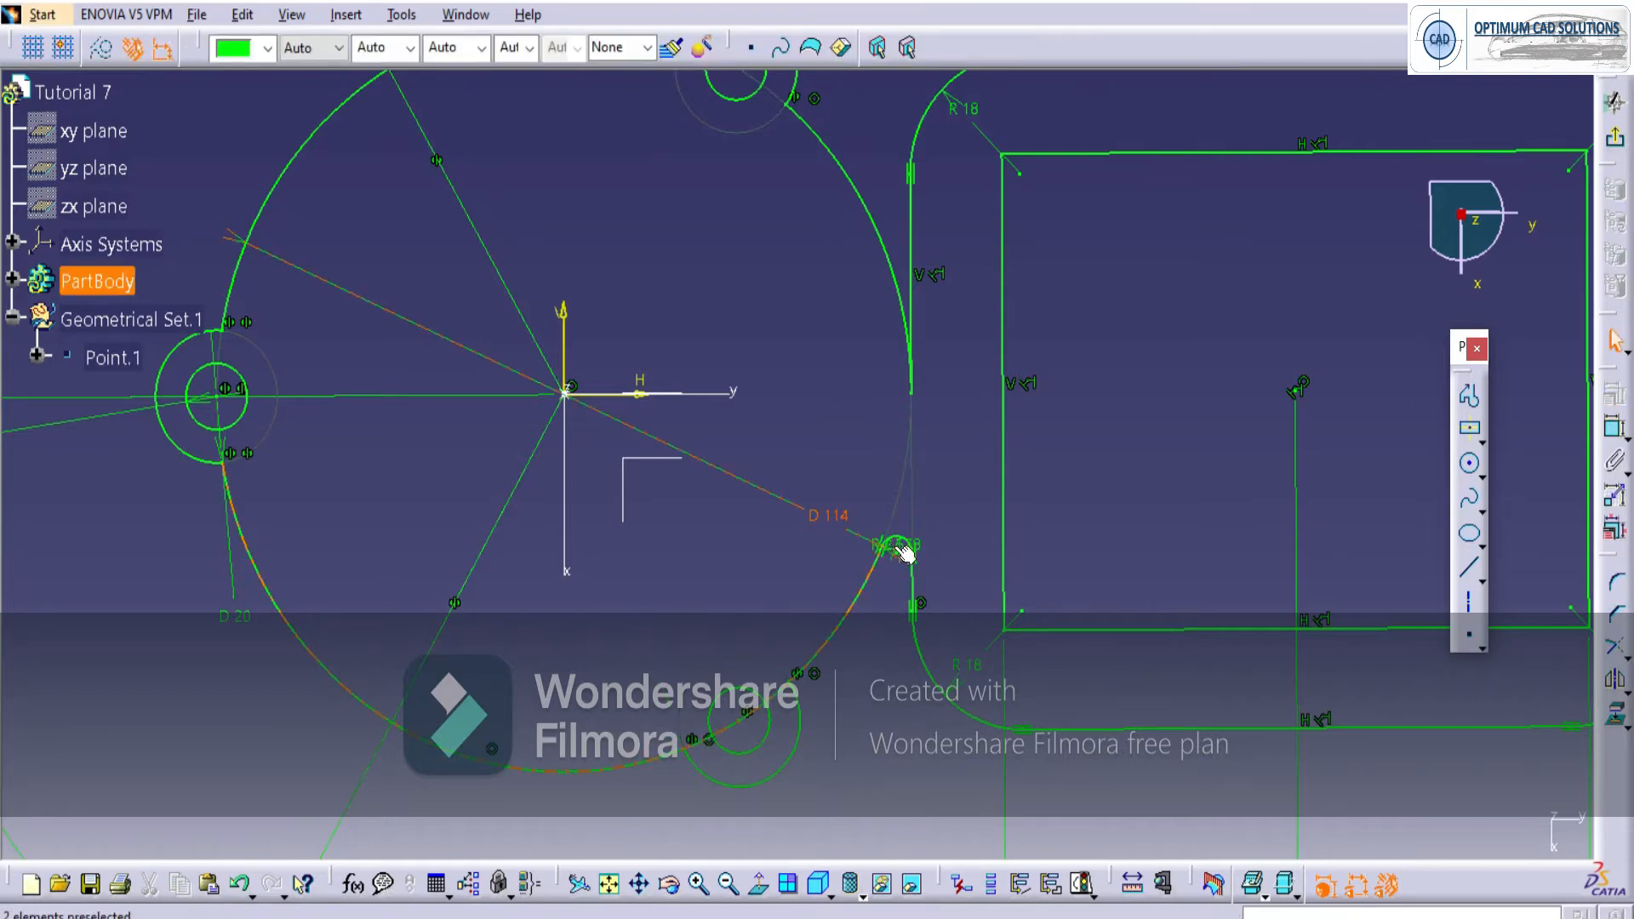
pyautogui.write('5')
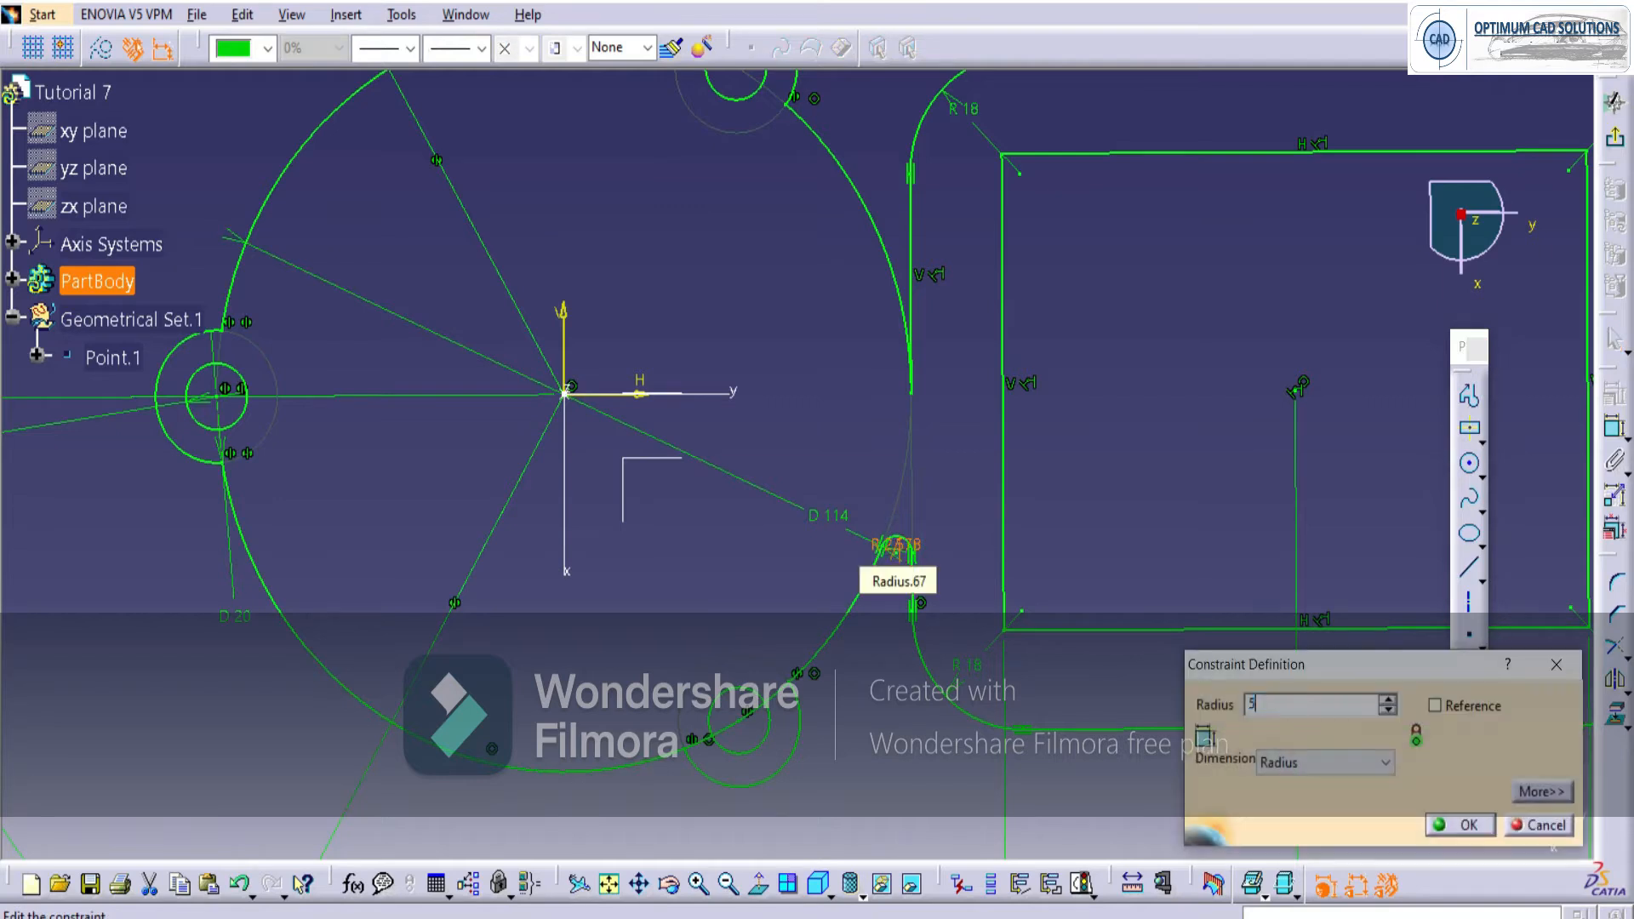
pyautogui.press('Return')
# Add a Corner between the large circle's upper arc and the upper vertical edge, with its radius set to 5 mm.
pyautogui.click(1614, 584)
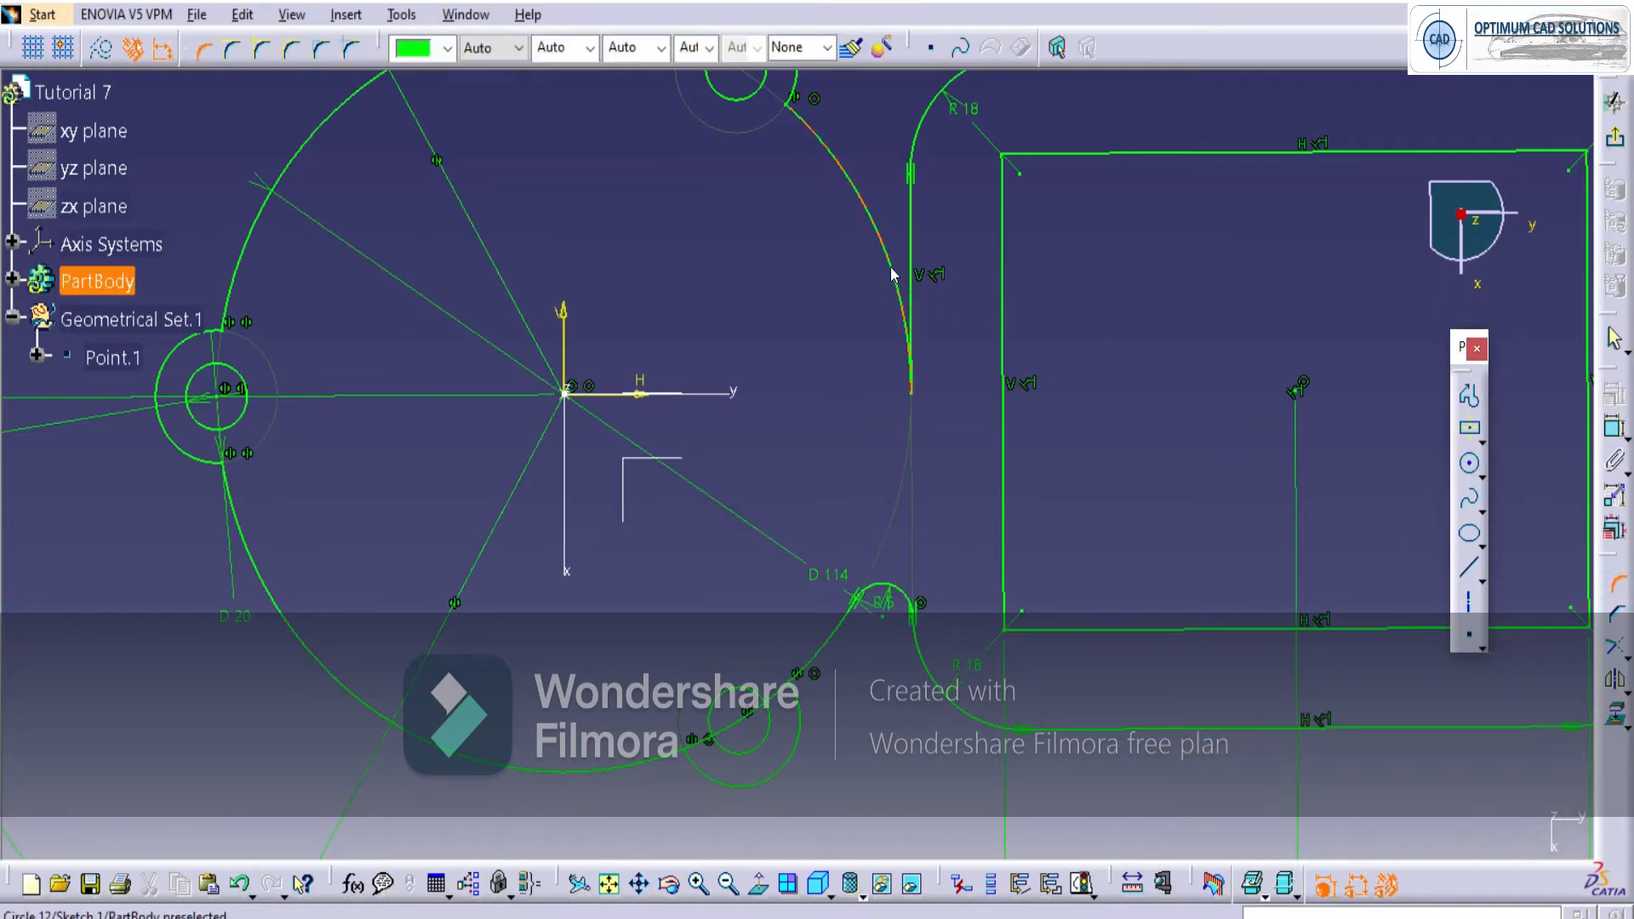
pyautogui.click(908, 247)
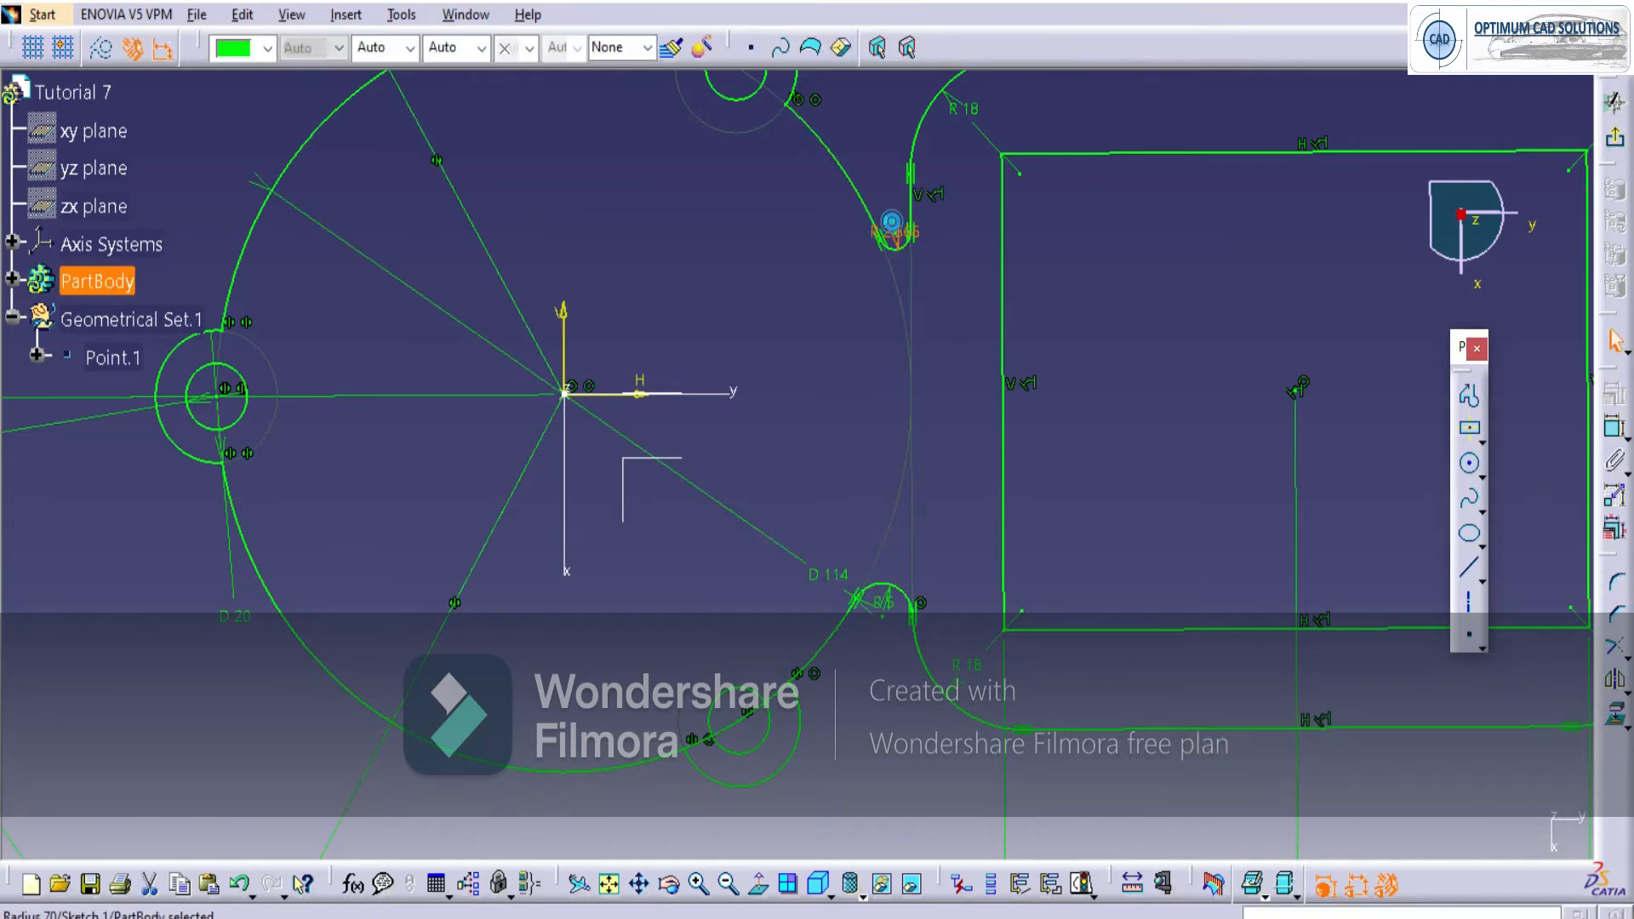
pyautogui.doubleClick(891, 228)
pyautogui.write('5')
pyautogui.press('Return')
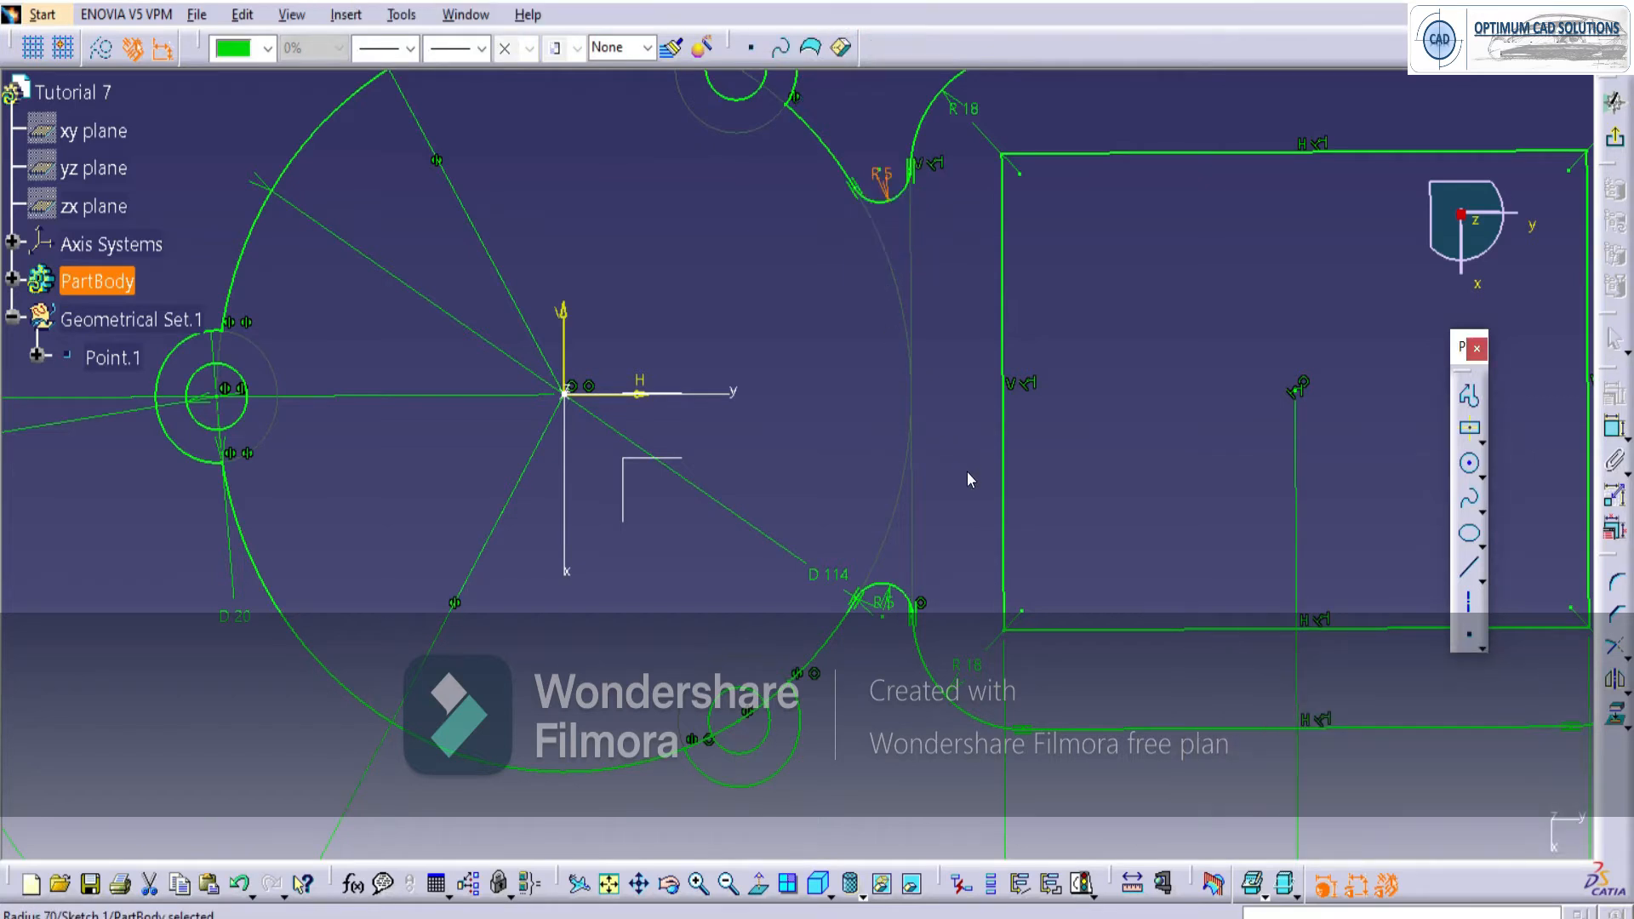
pyautogui.click(969, 479)
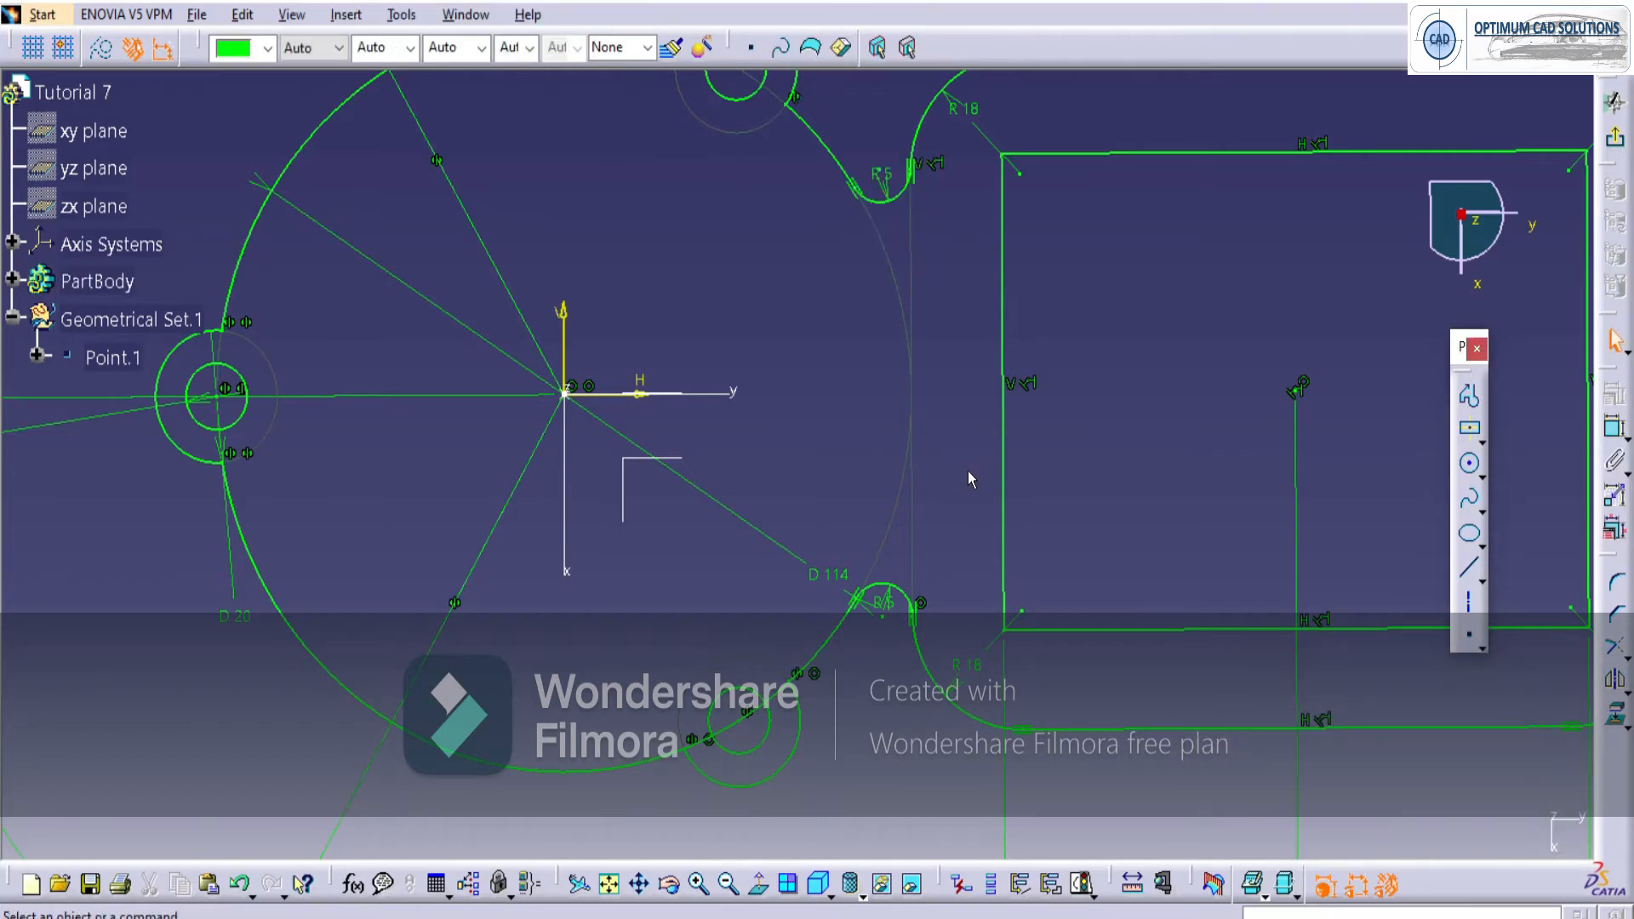
# Quick Trim the part of the 114 mm circle that crosses the lower mounting lug near the rectangular section.
pyautogui.click(1617, 647)
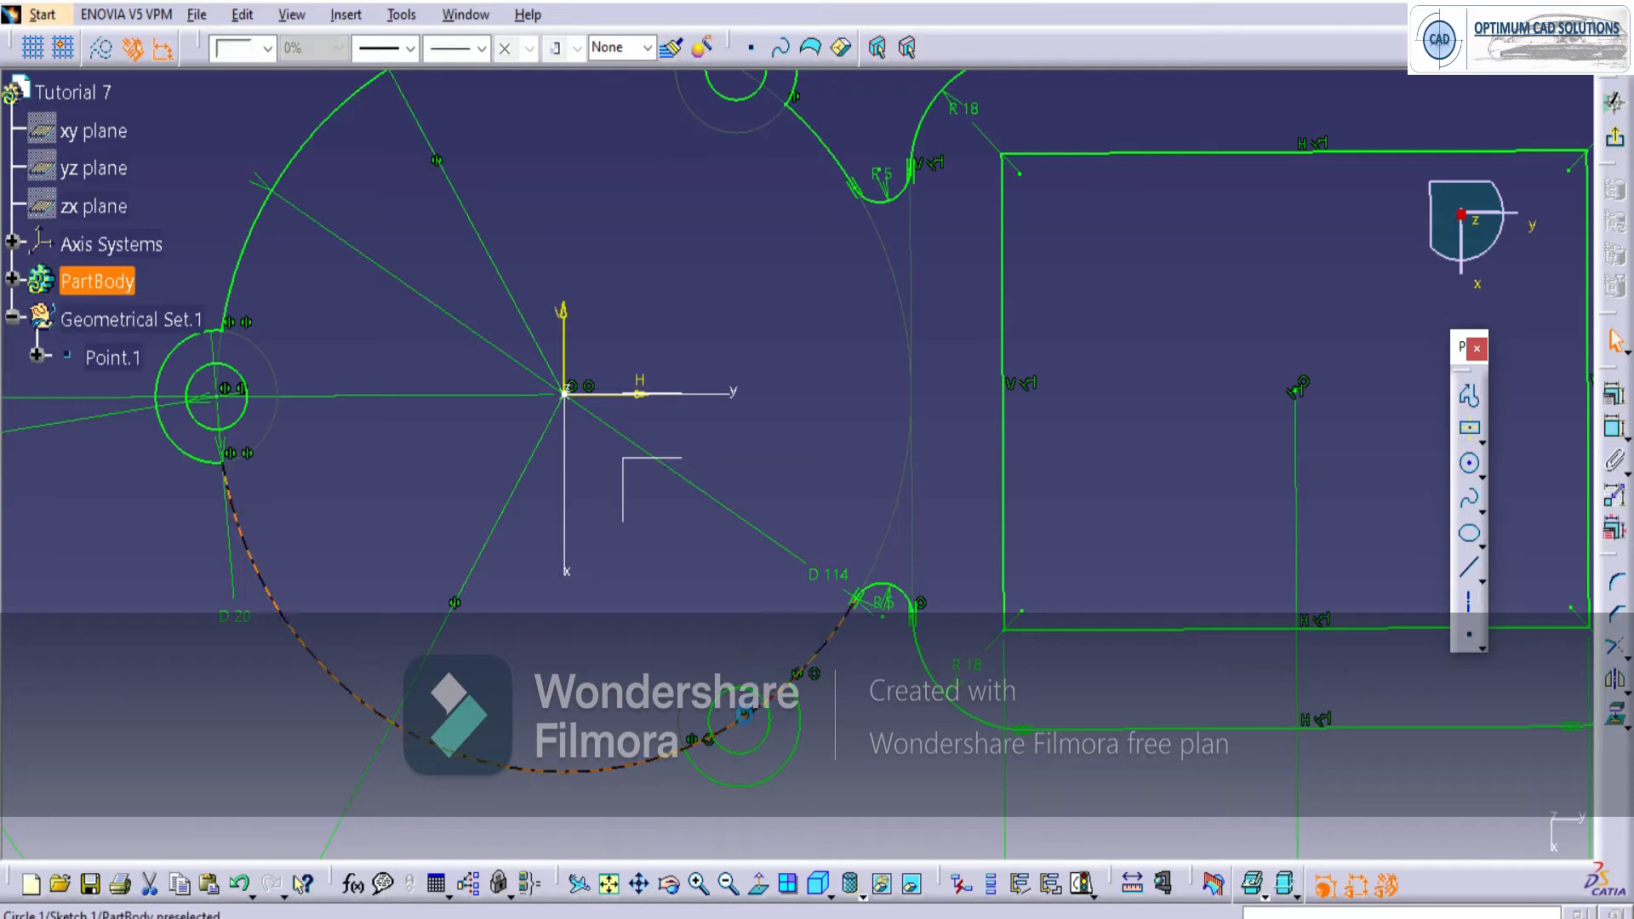
pyautogui.click(1626, 660)
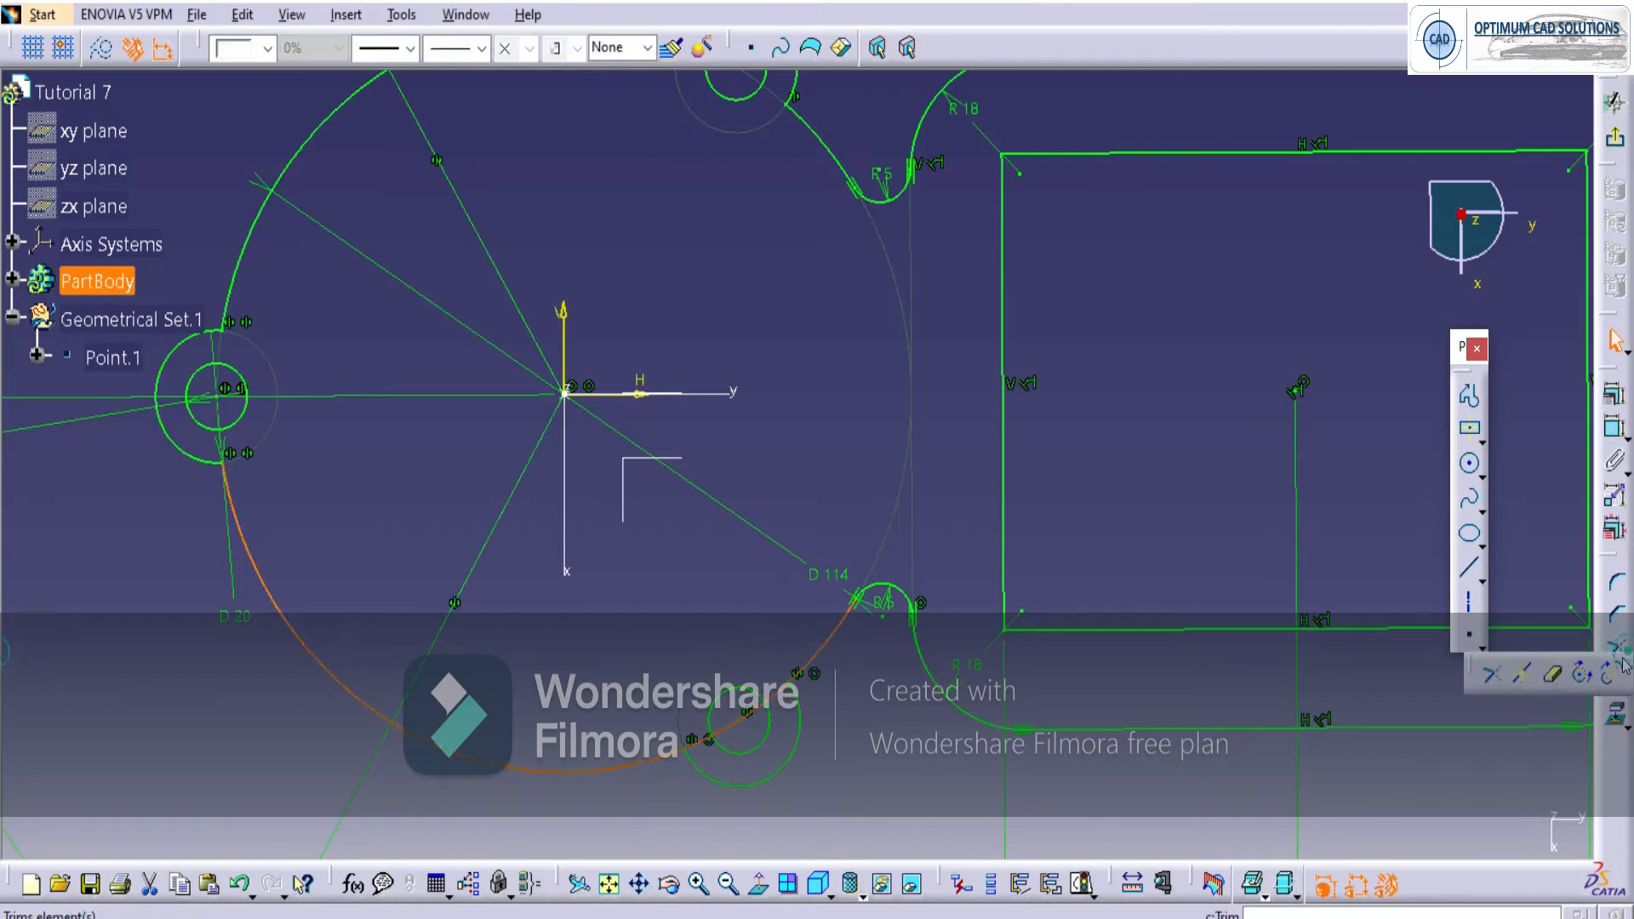
pyautogui.doubleClick(1561, 681)
pyautogui.click(778, 696)
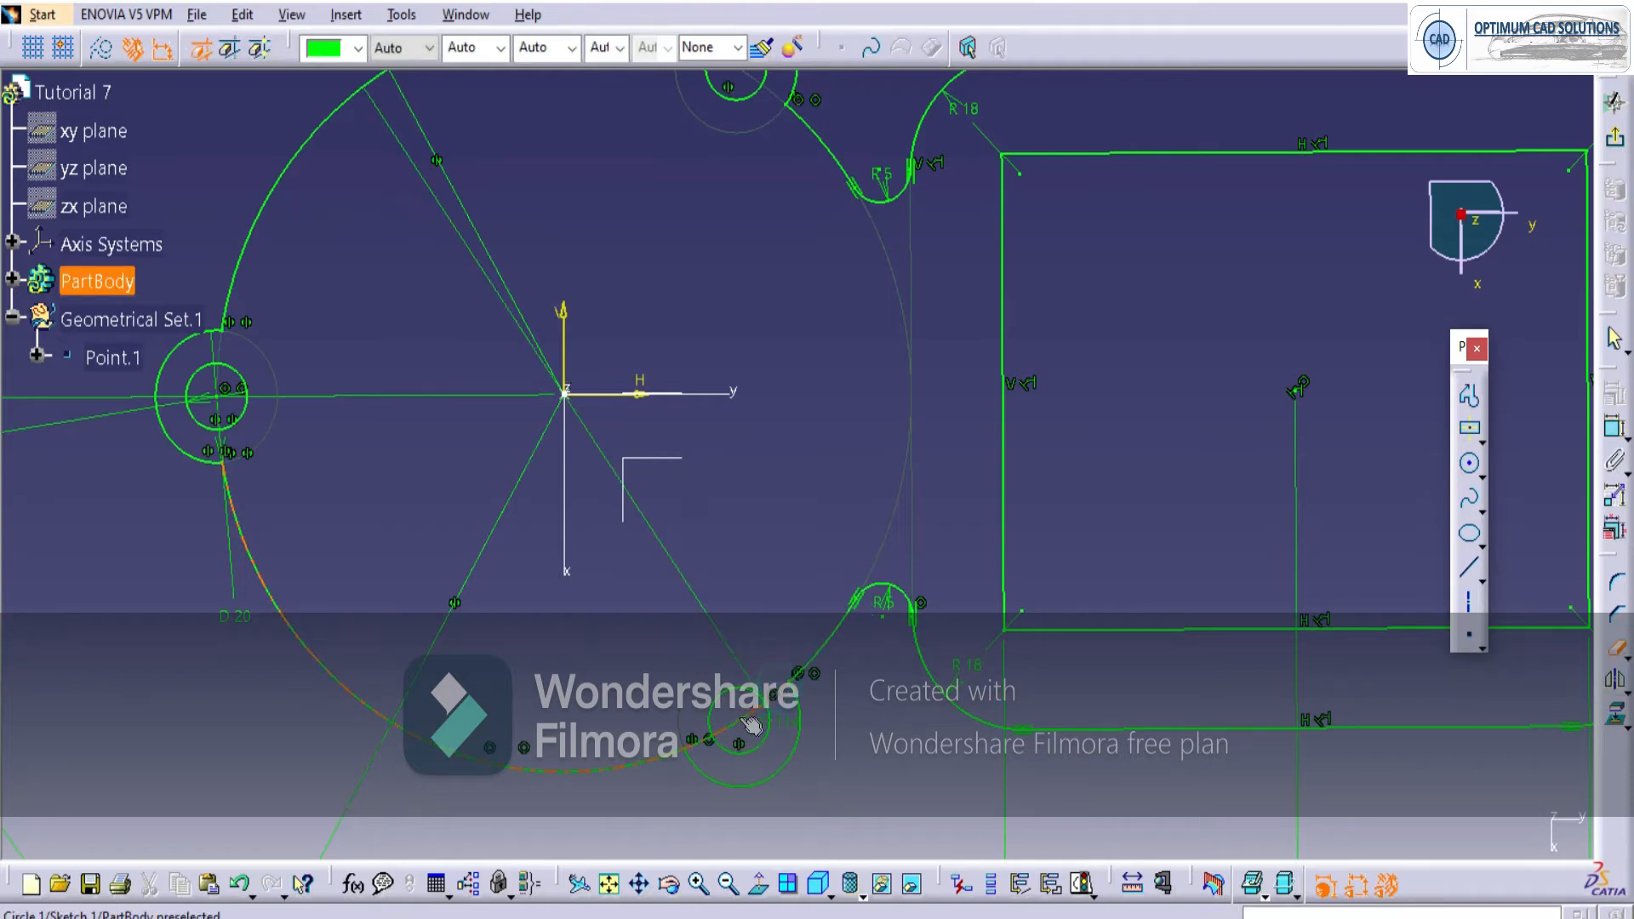
pyautogui.click(749, 715)
pyautogui.click(694, 739)
pyautogui.moveTo(754, 425); pyautogui.dragTo(791, 478, button='middle')
pyautogui.press('Escape')
pyautogui.middleClick(800, 393)
pyautogui.moveTo(802, 390); pyautogui.dragTo(762, 538, button='middle')
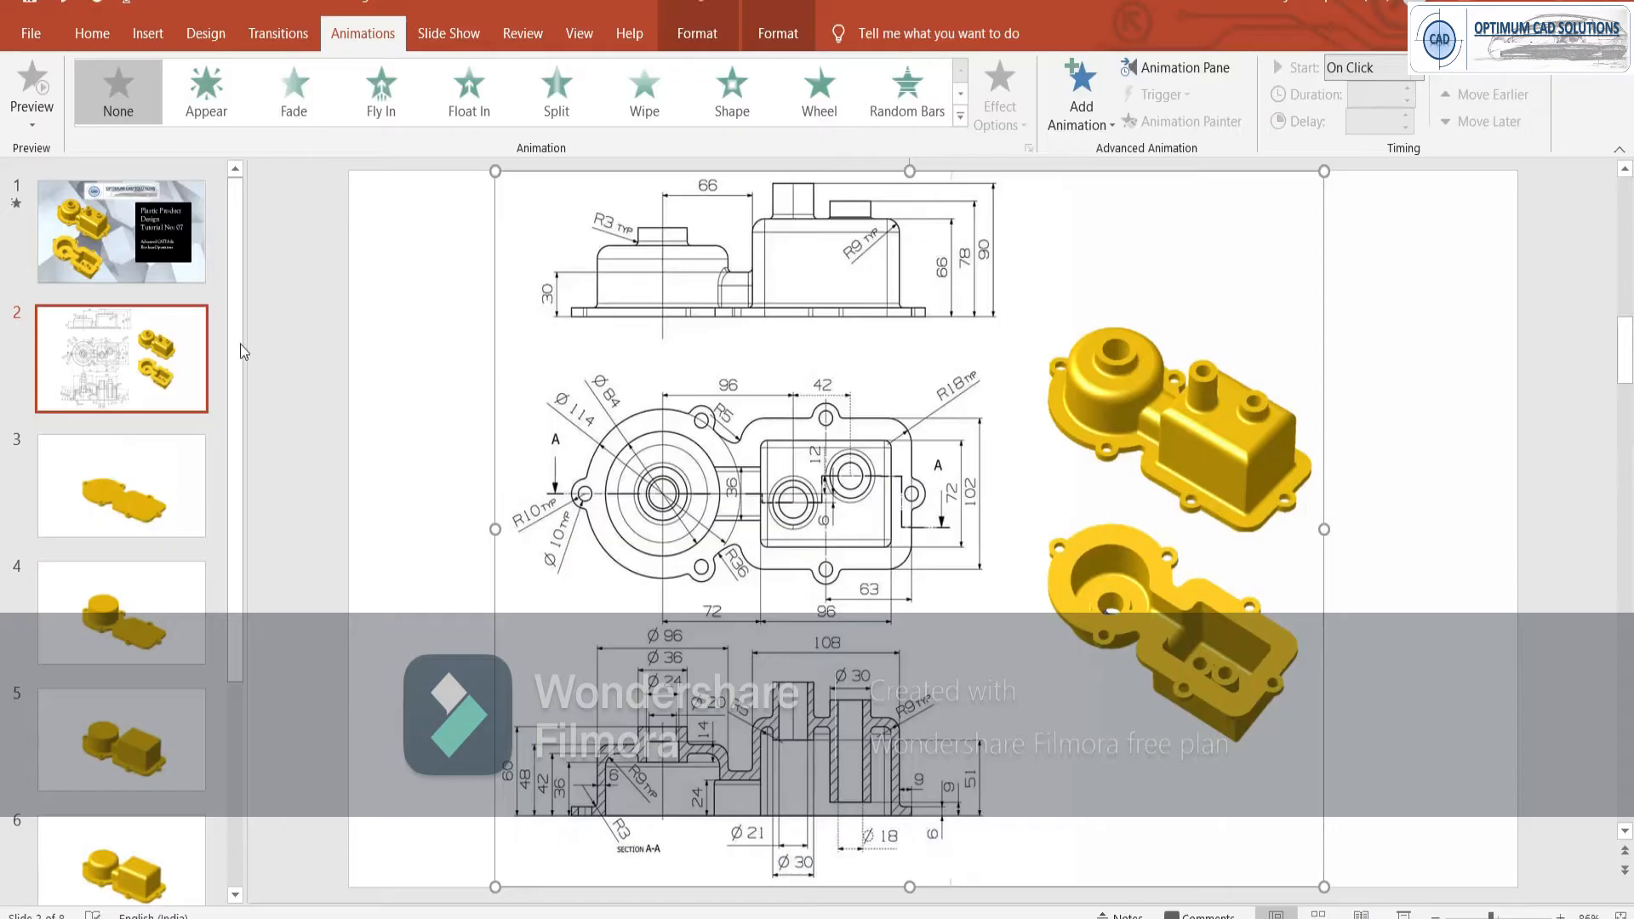
# Sketch two concentric circles centred on the midpoint of the rounded rectangle's lower edge.
pyautogui.press('Down')
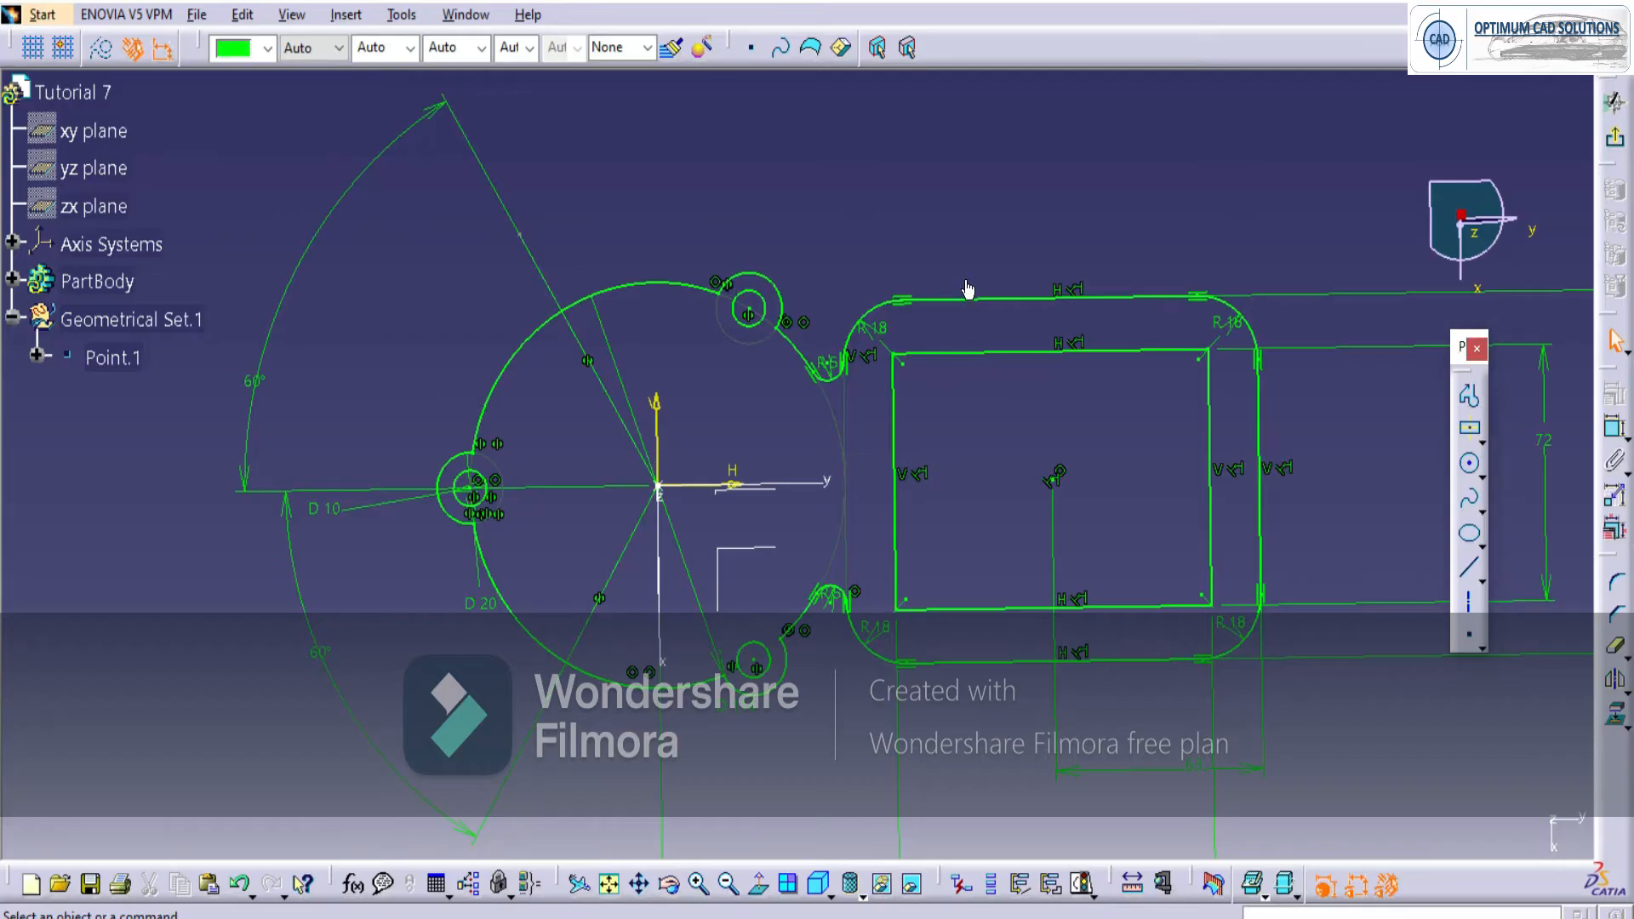
pyautogui.moveTo(1286, 483)
pyautogui.mouseDown(button='middle')
pyautogui.moveTo(1045, 407)
pyautogui.moveTo(1060, 456)
pyautogui.mouseUp(button='middle')
pyautogui.click(1470, 465)
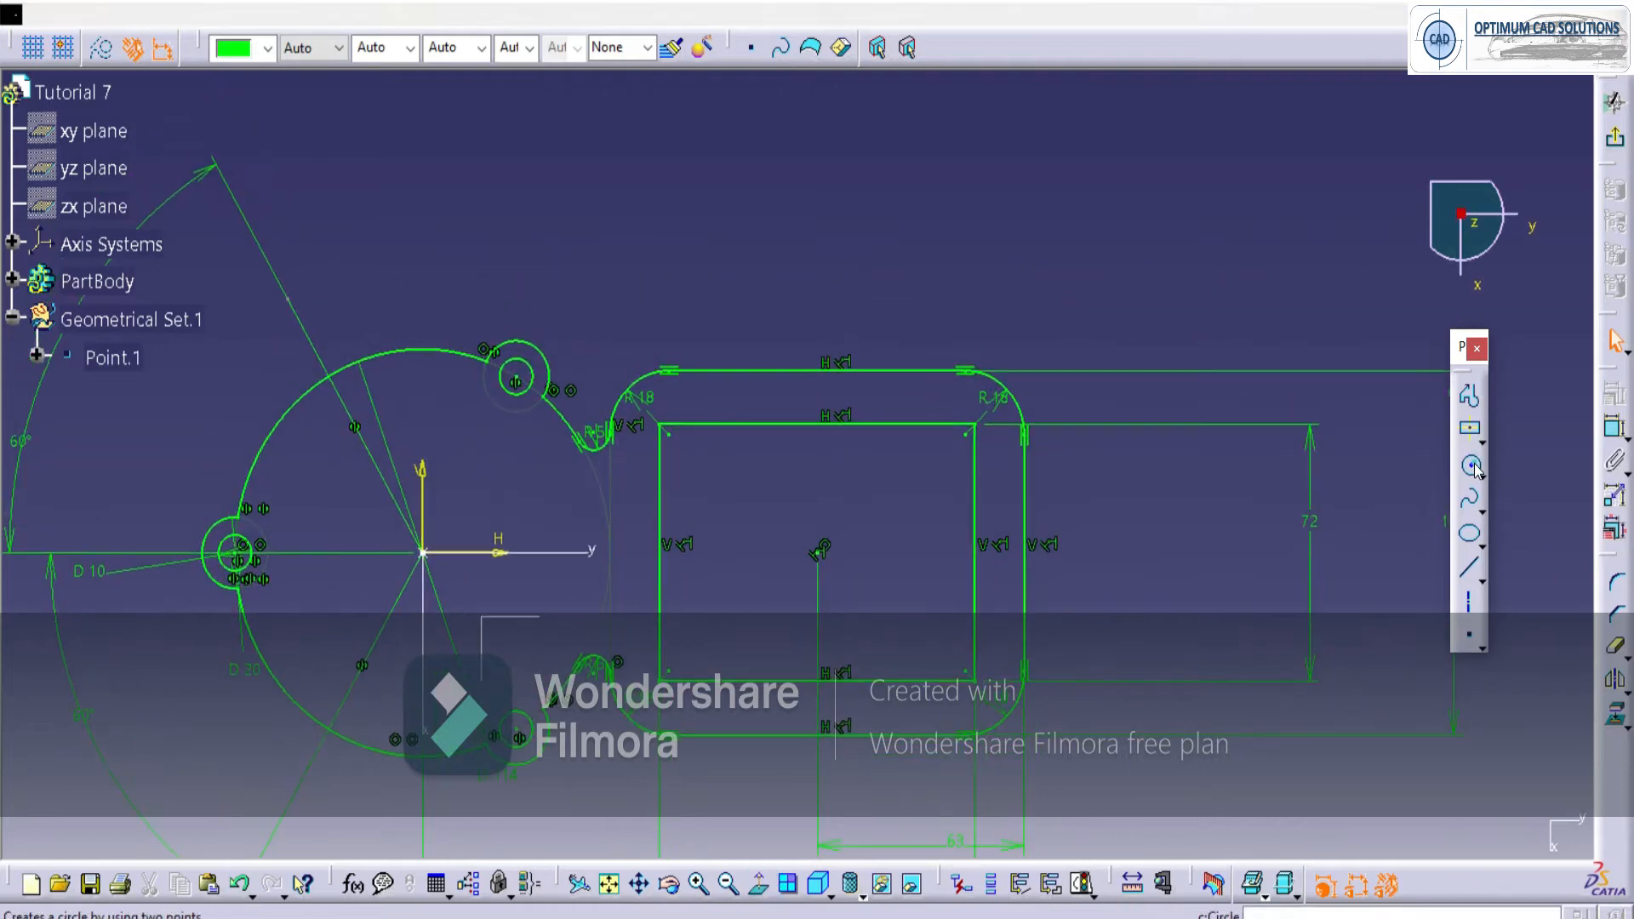
pyautogui.moveTo(942, 412); pyautogui.dragTo(936, 289, button='middle')
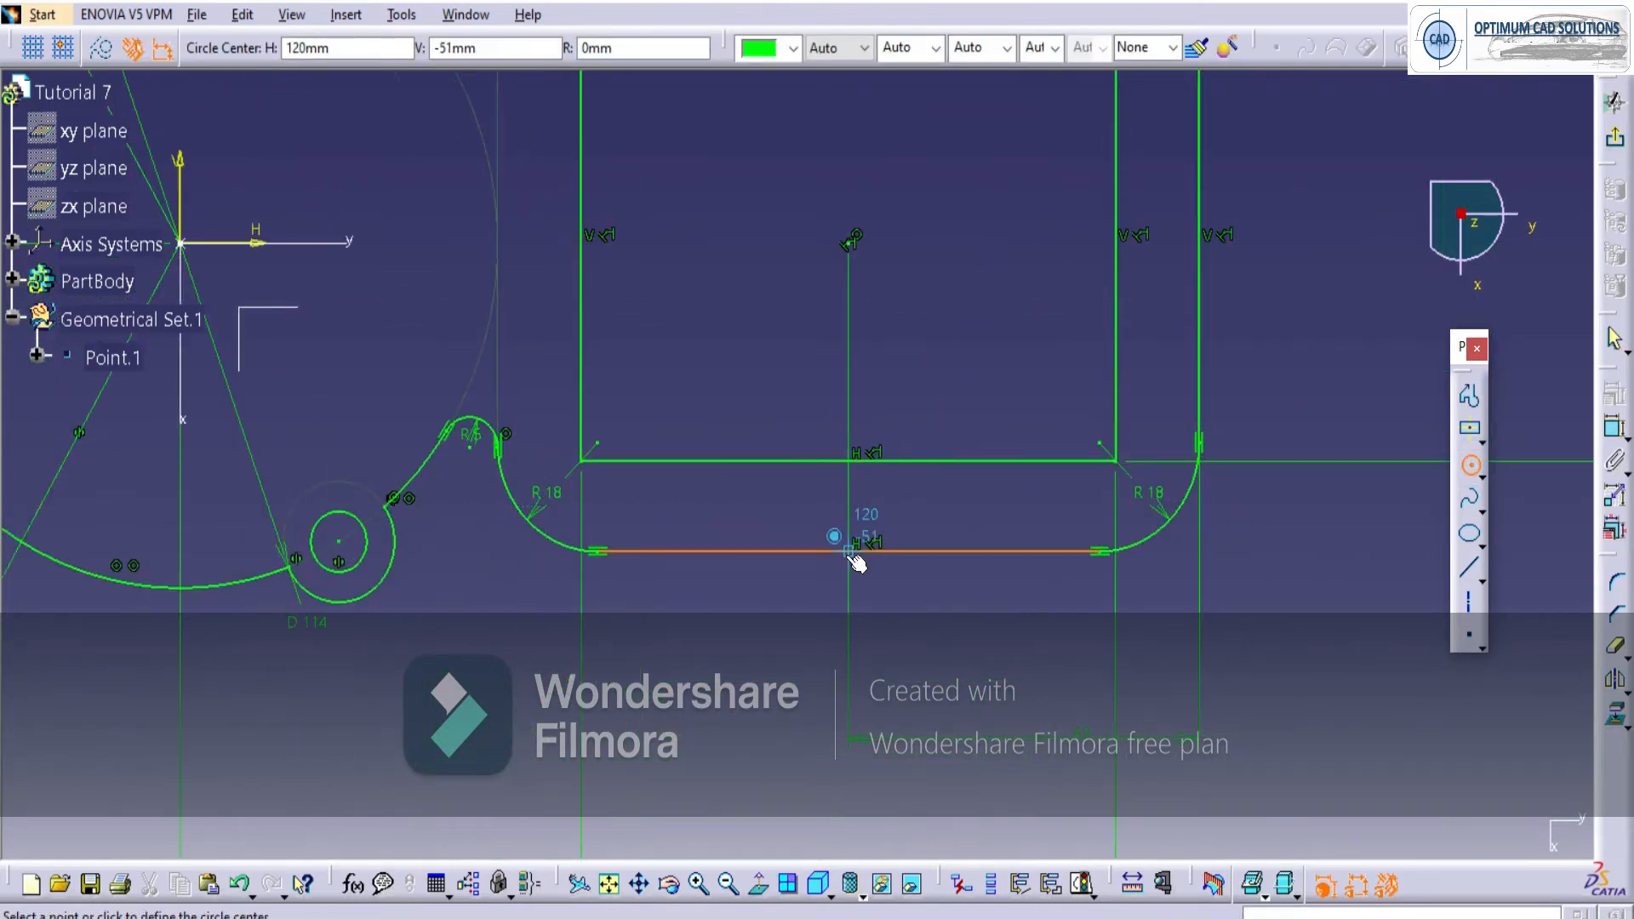
pyautogui.click(849, 551)
pyautogui.click(848, 593)
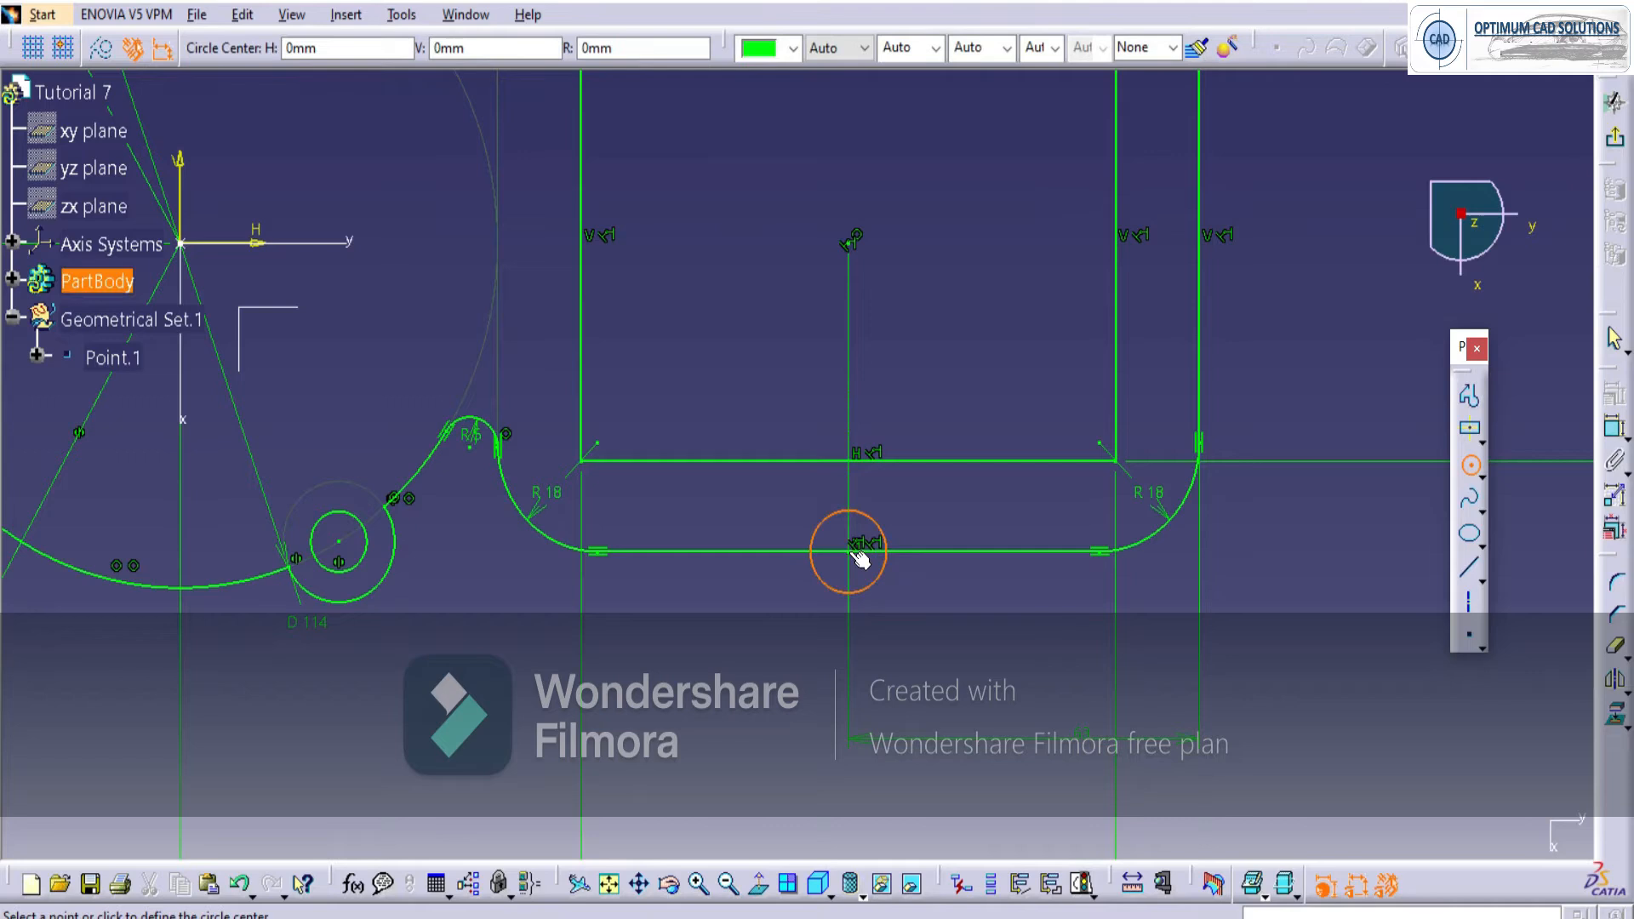
pyautogui.click(848, 551)
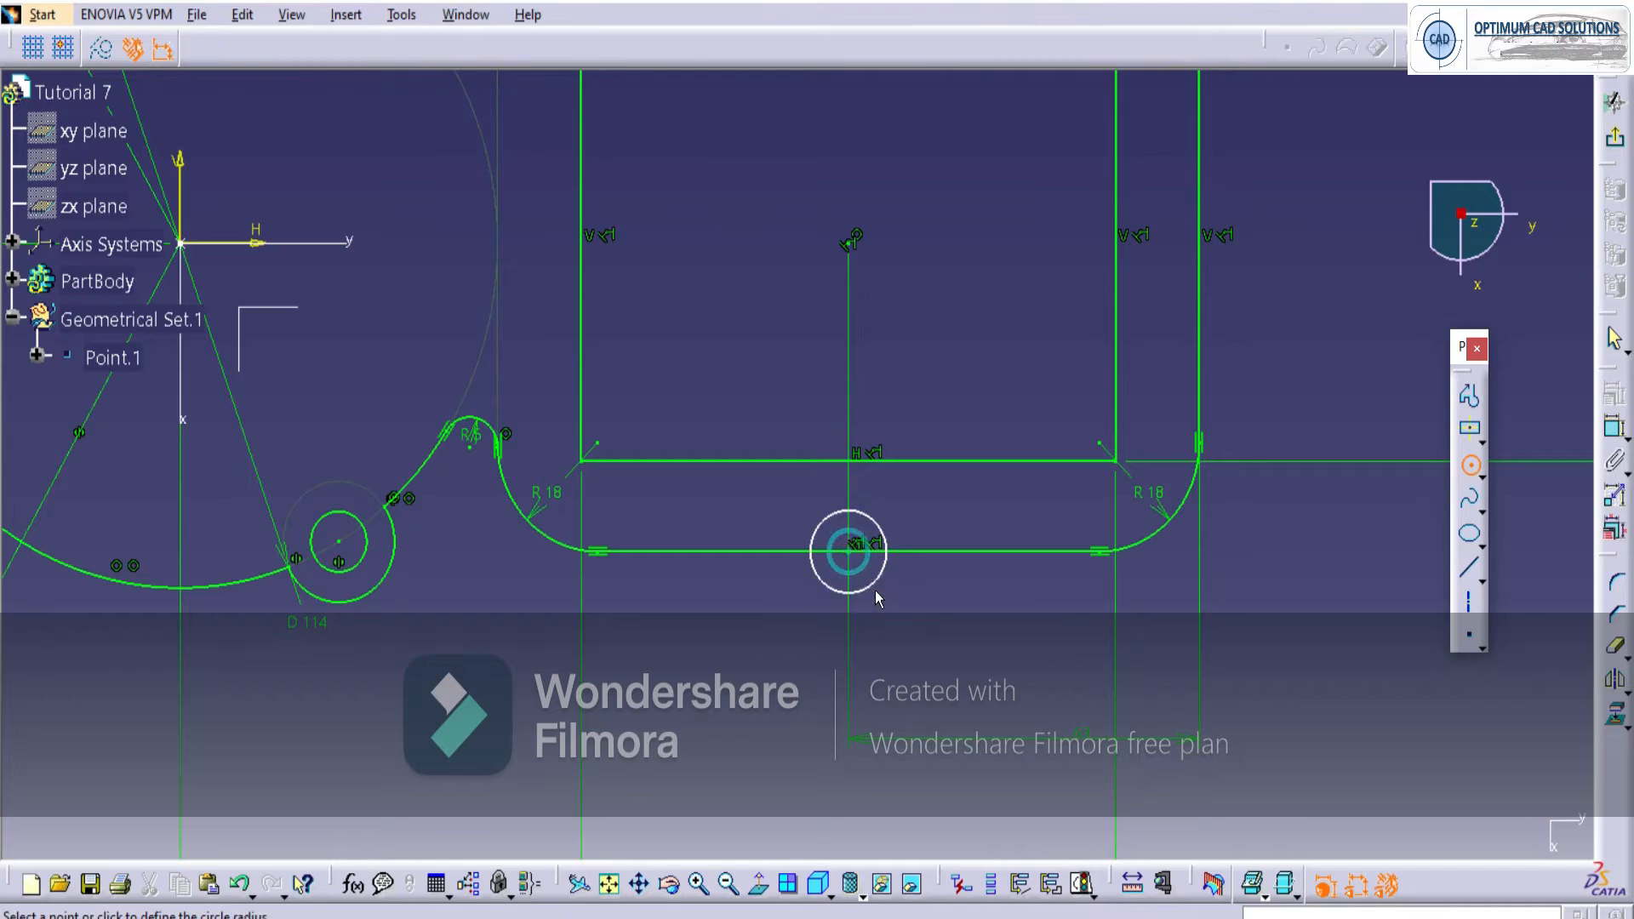
pyautogui.click(1074, 595)
# Sketch two concentric circles, about 18.5 mm and 30 mm in diameter, centred on the midpoint of the rounded rectangle's right edge.
pyautogui.moveTo(1210, 286); pyautogui.dragTo(1181, 415, button='middle')
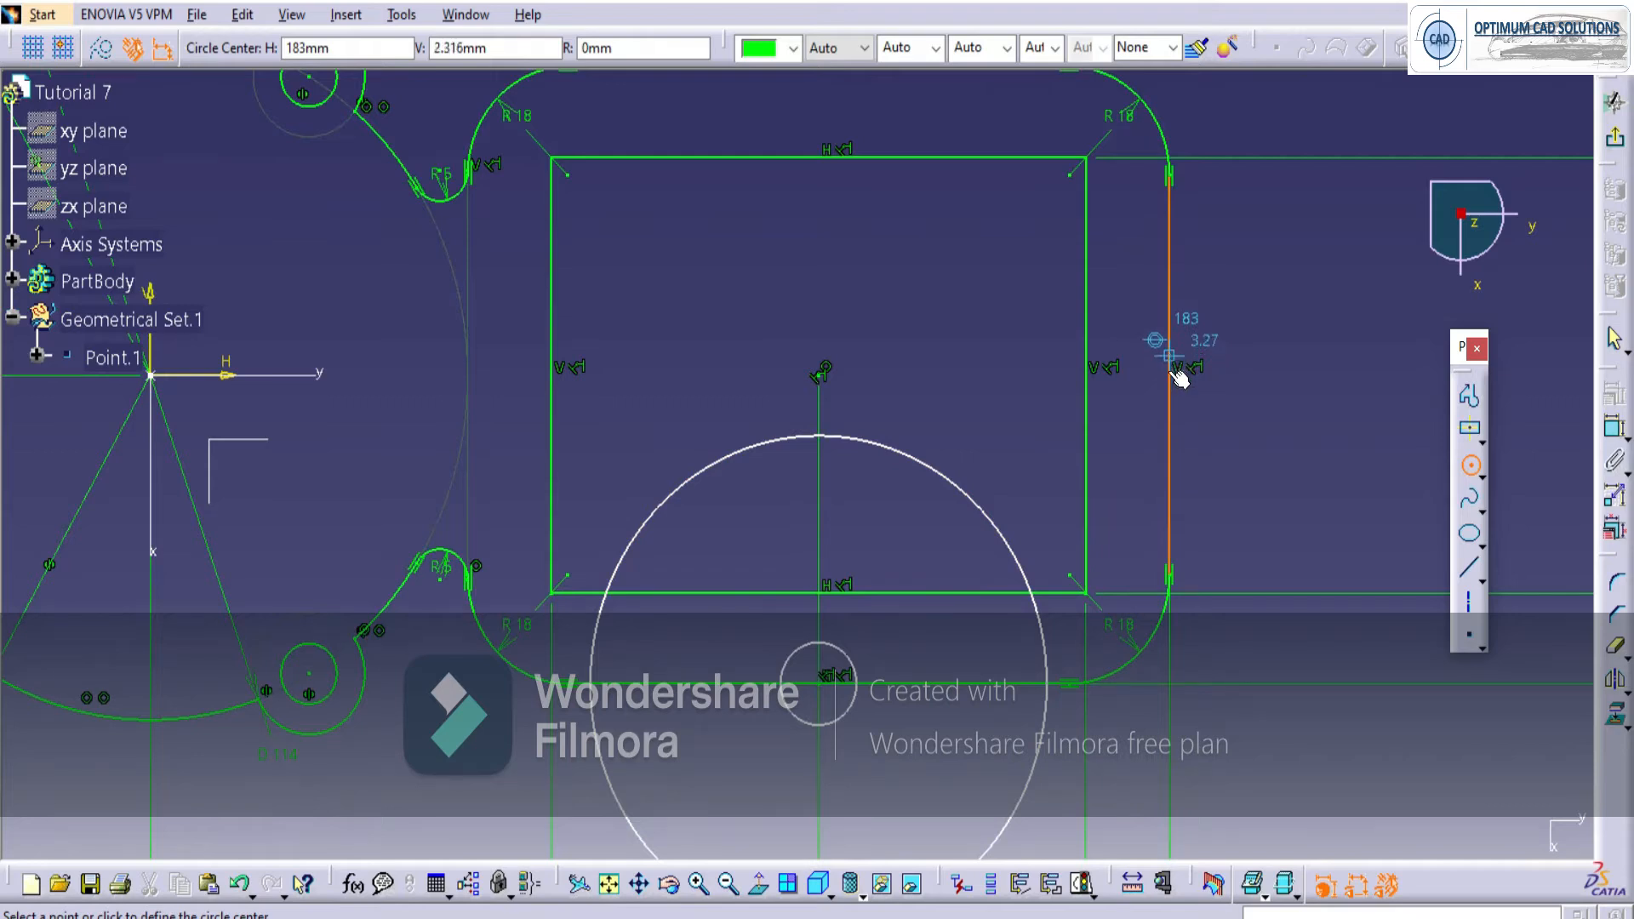
pyautogui.click(1171, 375)
pyautogui.click(1218, 365)
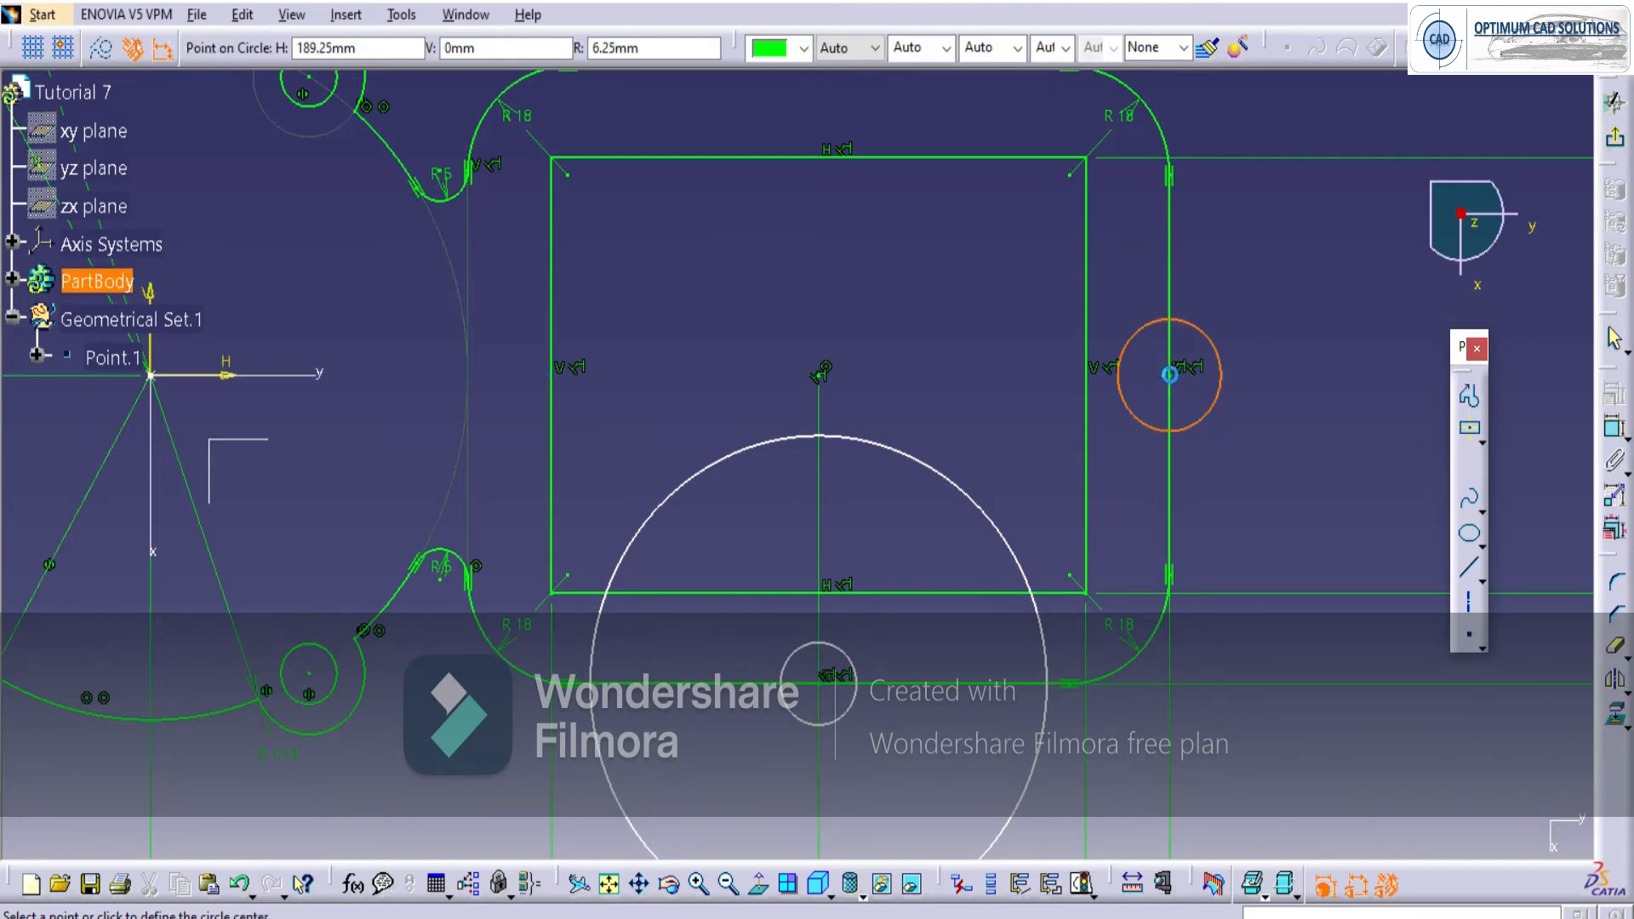
pyautogui.click(1174, 374)
pyautogui.click(1236, 314)
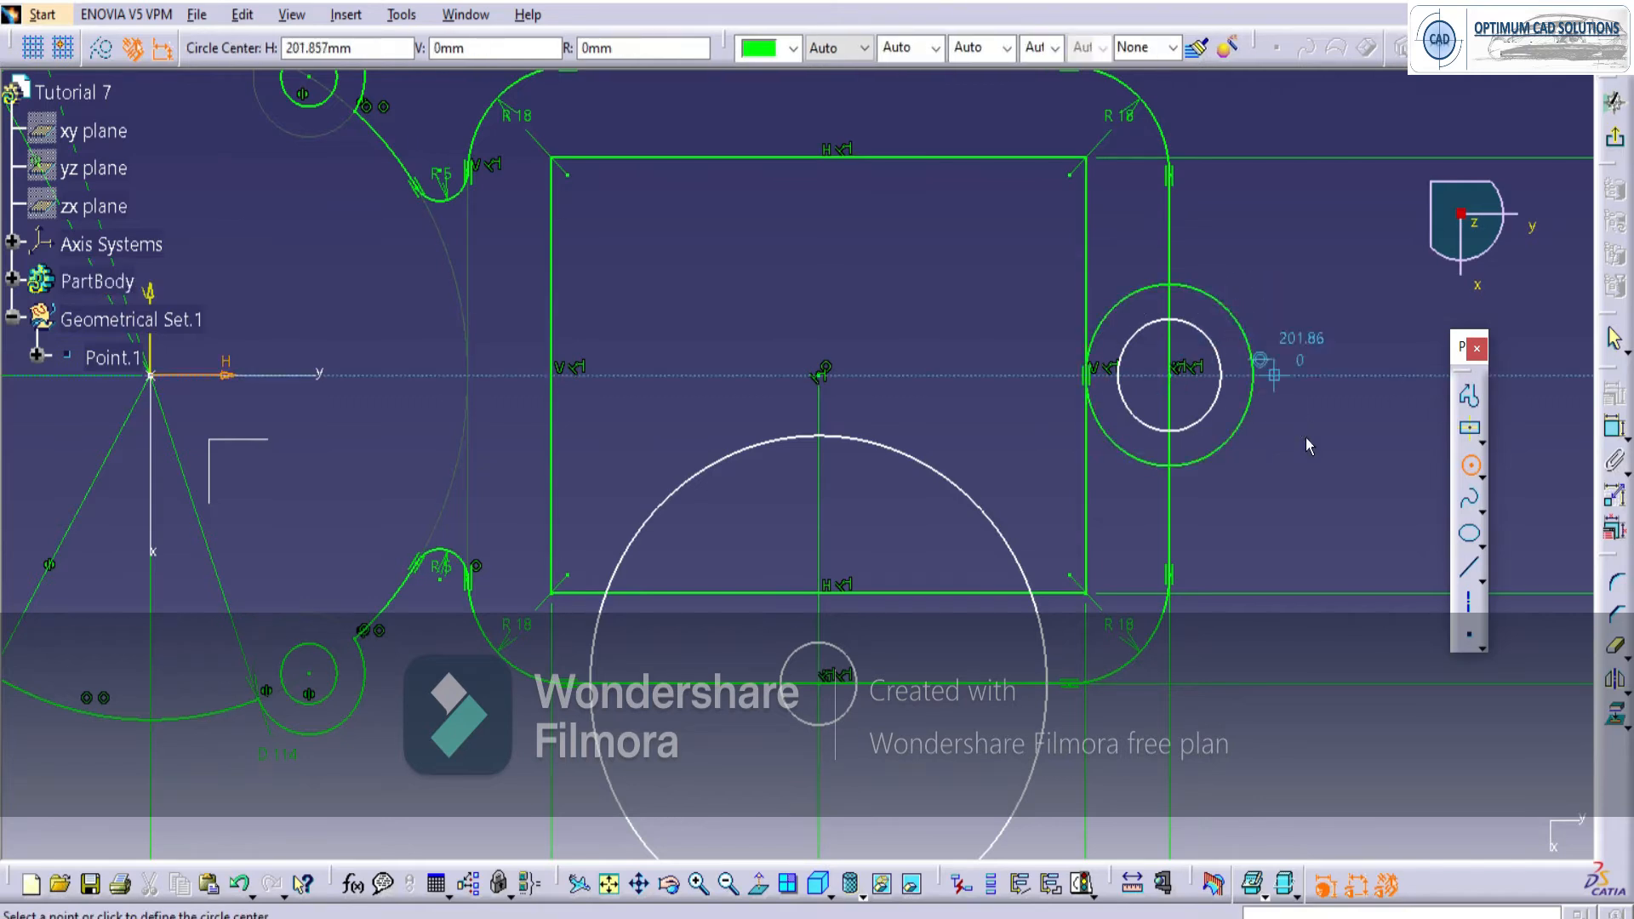
pyautogui.press('Escape')
# Remove the larger circle's tangency with the inner rectangle's edge and dimension both right-hand circles' diameters.
pyautogui.click(1092, 380)
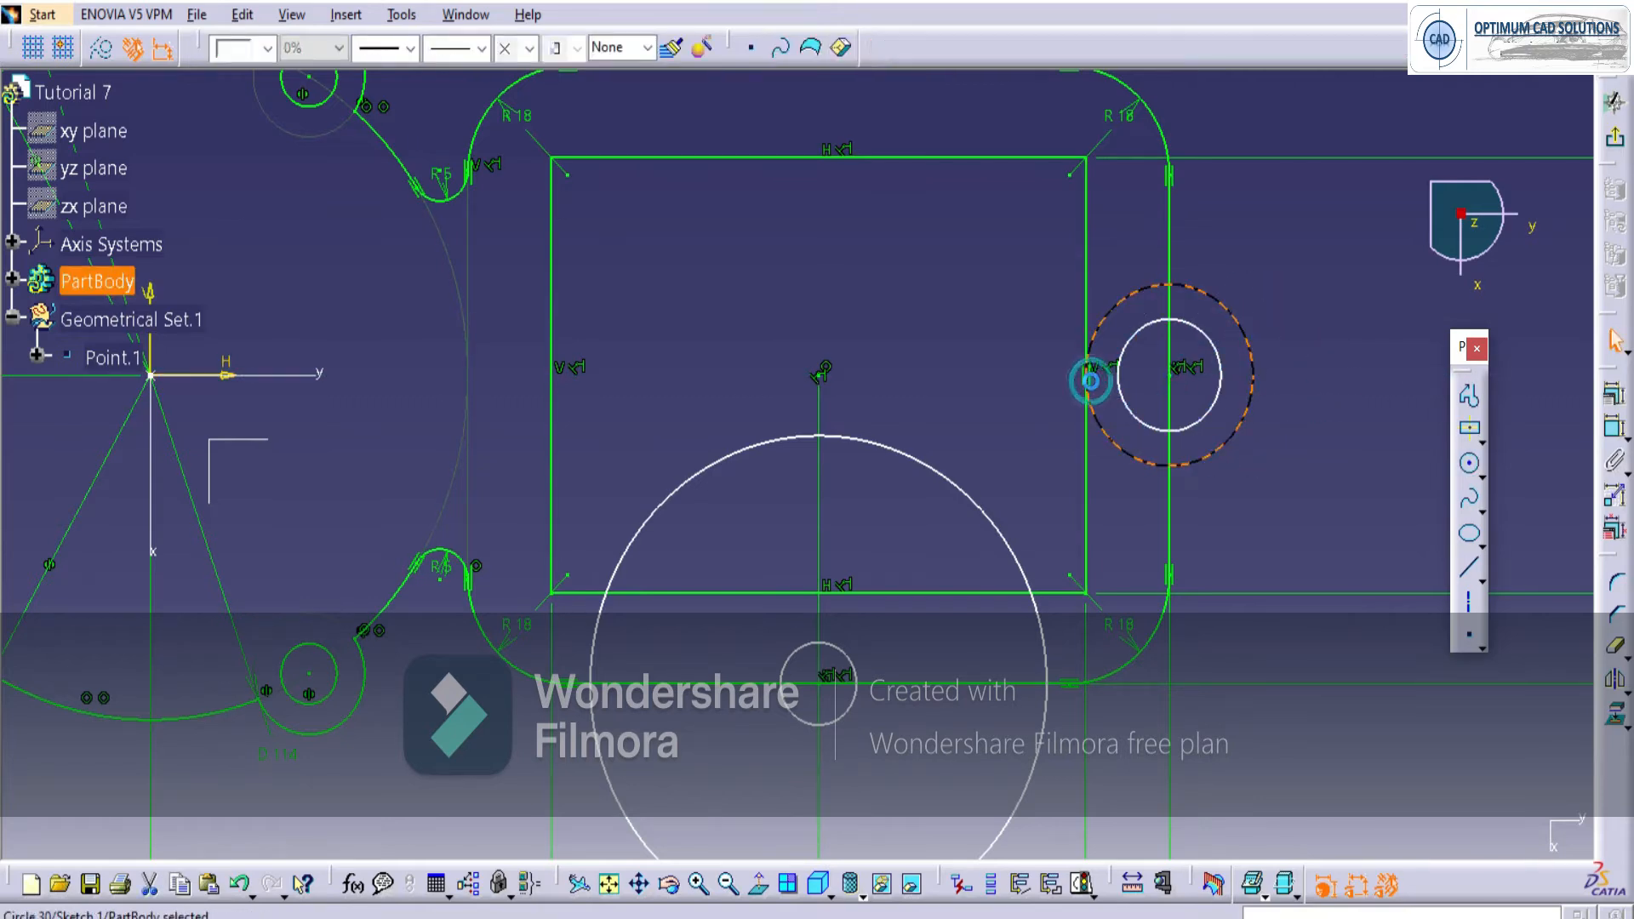
pyautogui.keyDown('ctrl'); pyautogui.click(1091, 375); pyautogui.keyUp('ctrl')
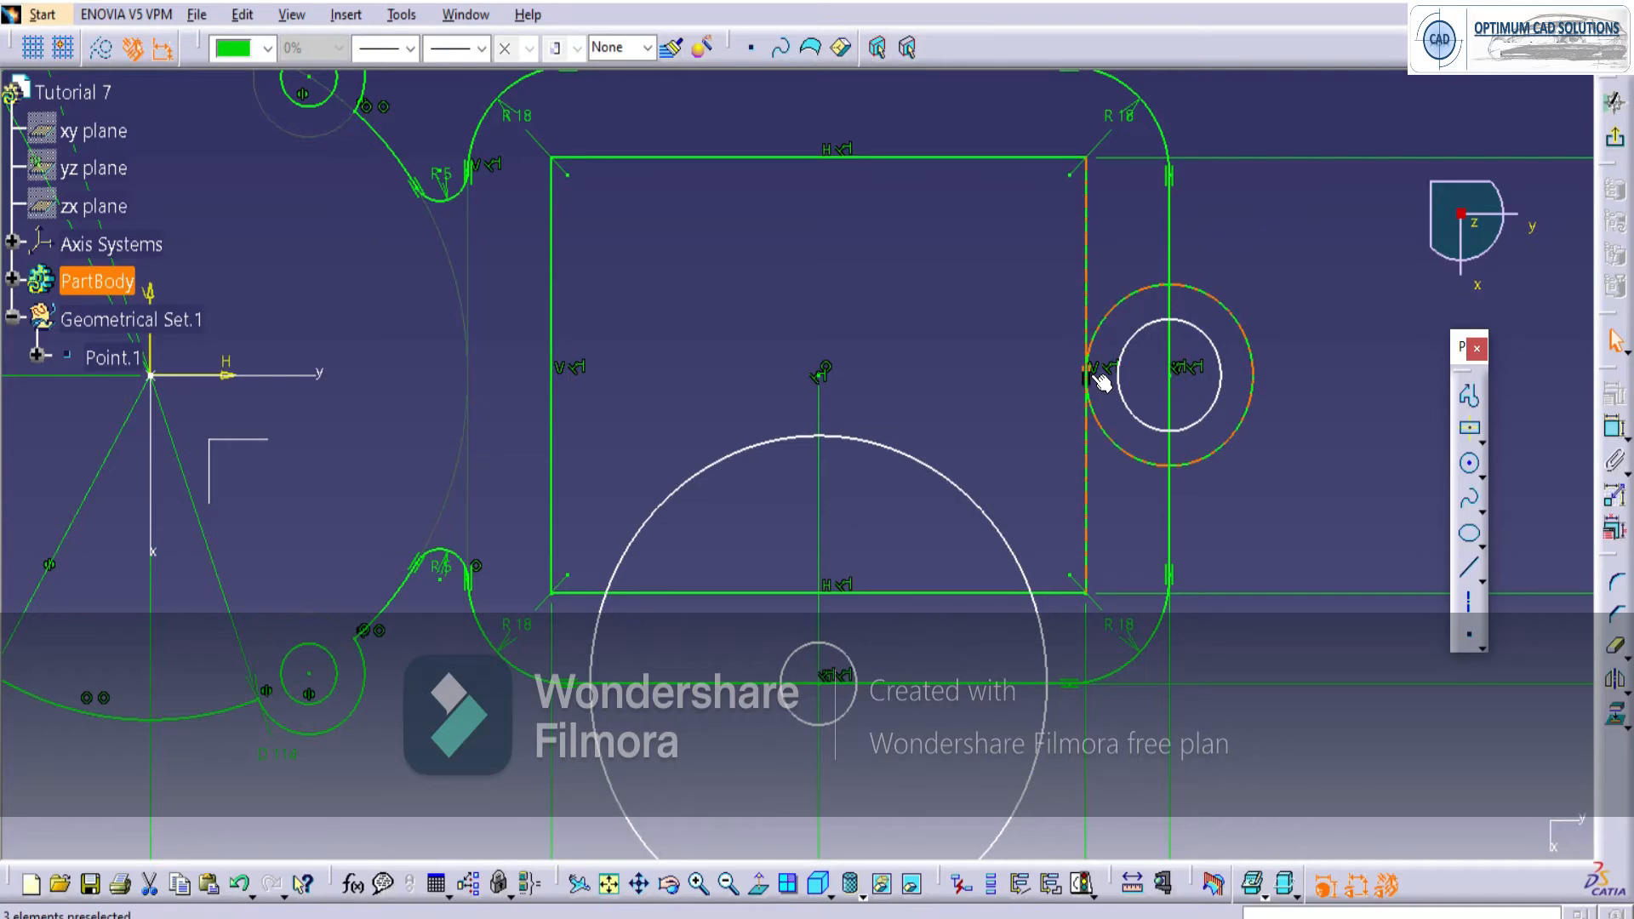
pyautogui.click(1317, 361)
pyautogui.click(1615, 427)
pyautogui.click(1222, 409)
pyautogui.click(1287, 313)
pyautogui.click(1254, 373)
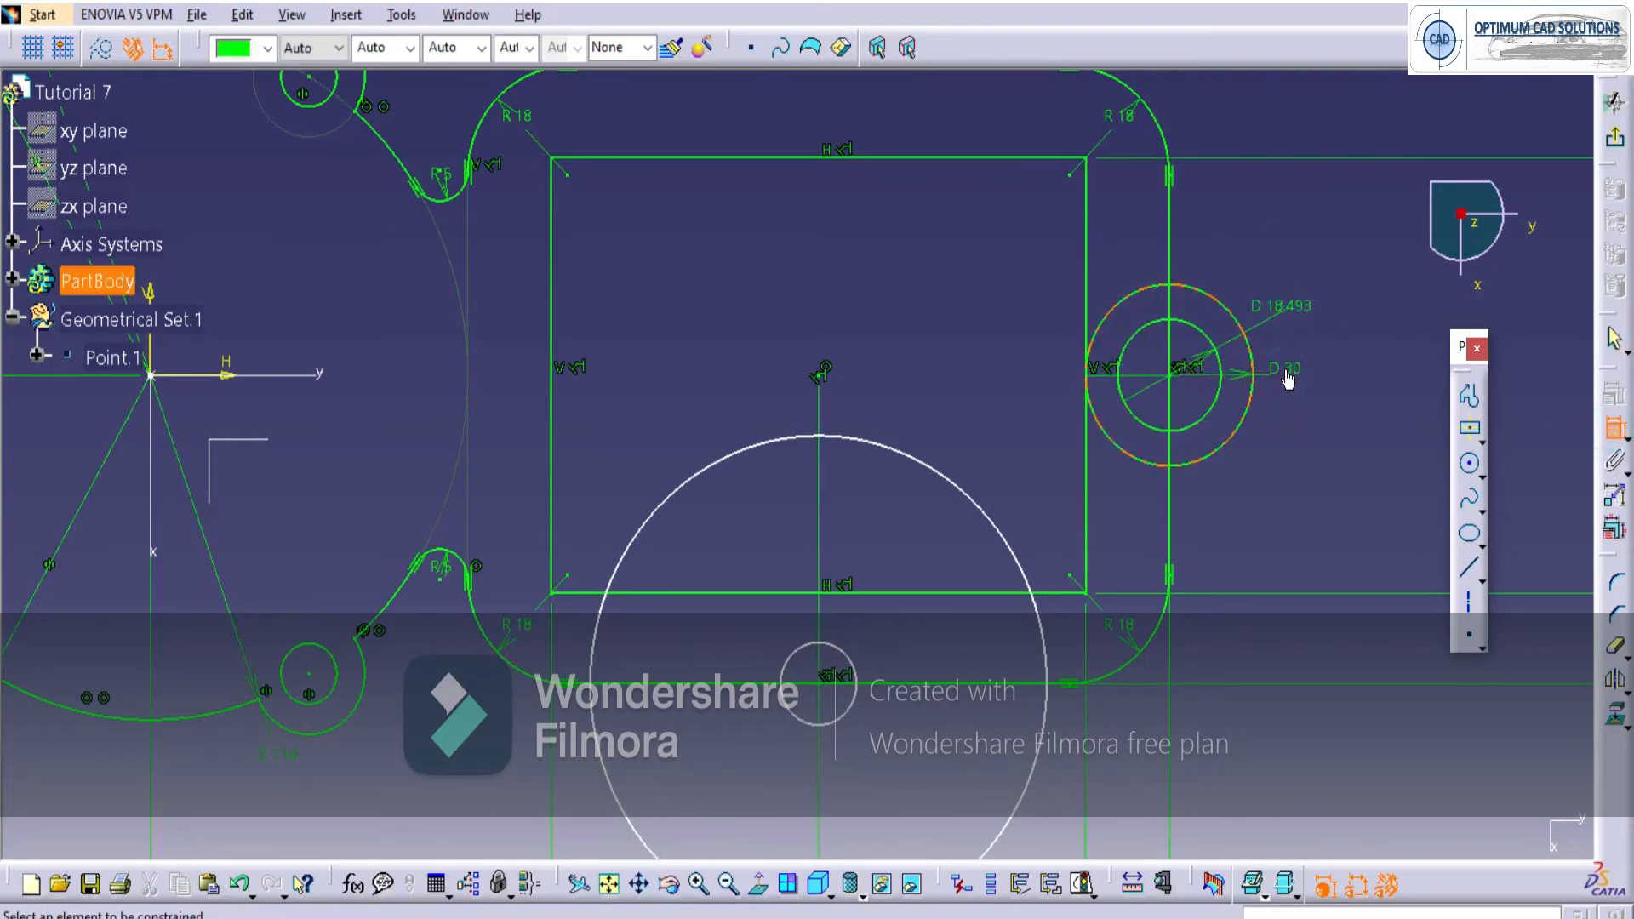
# Set the diameters of the two concentric circles on the right edge to 10 mm and 20 mm.
pyautogui.doubleClick(1287, 378)
pyautogui.press('Return')
pyautogui.doubleClick(1281, 313)
pyautogui.write('20')
pyautogui.press('Return')
# Dimension the two concentric circles on the lower edge with diameters of 20 mm outside and 10 mm inside.
pyautogui.click(970, 482)
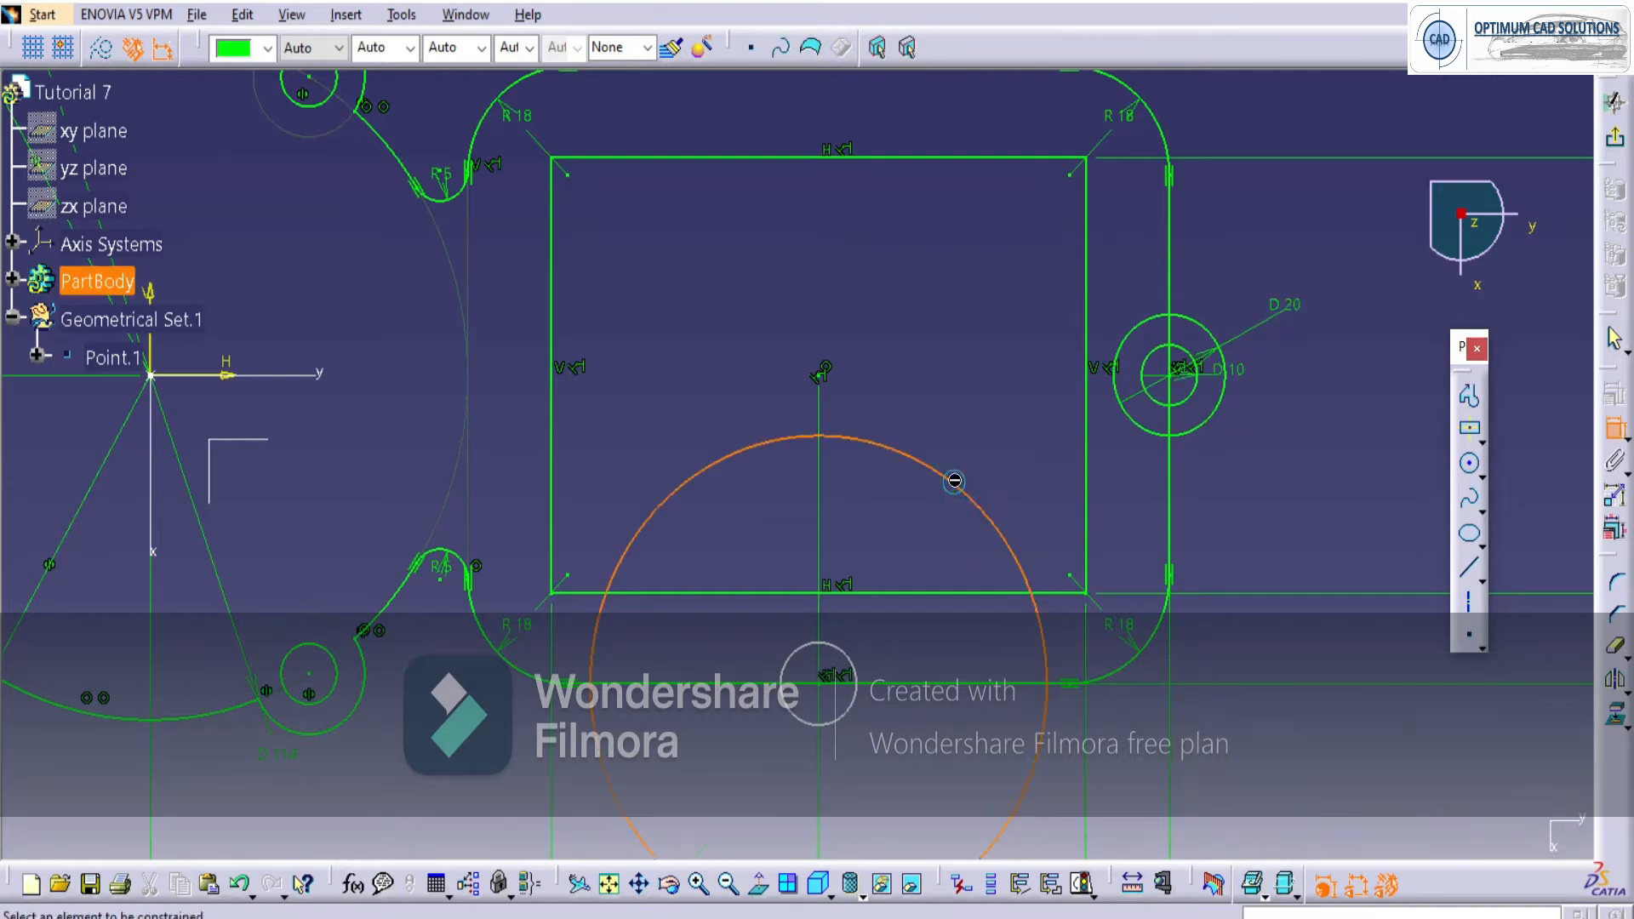
pyautogui.doubleClick(1009, 403)
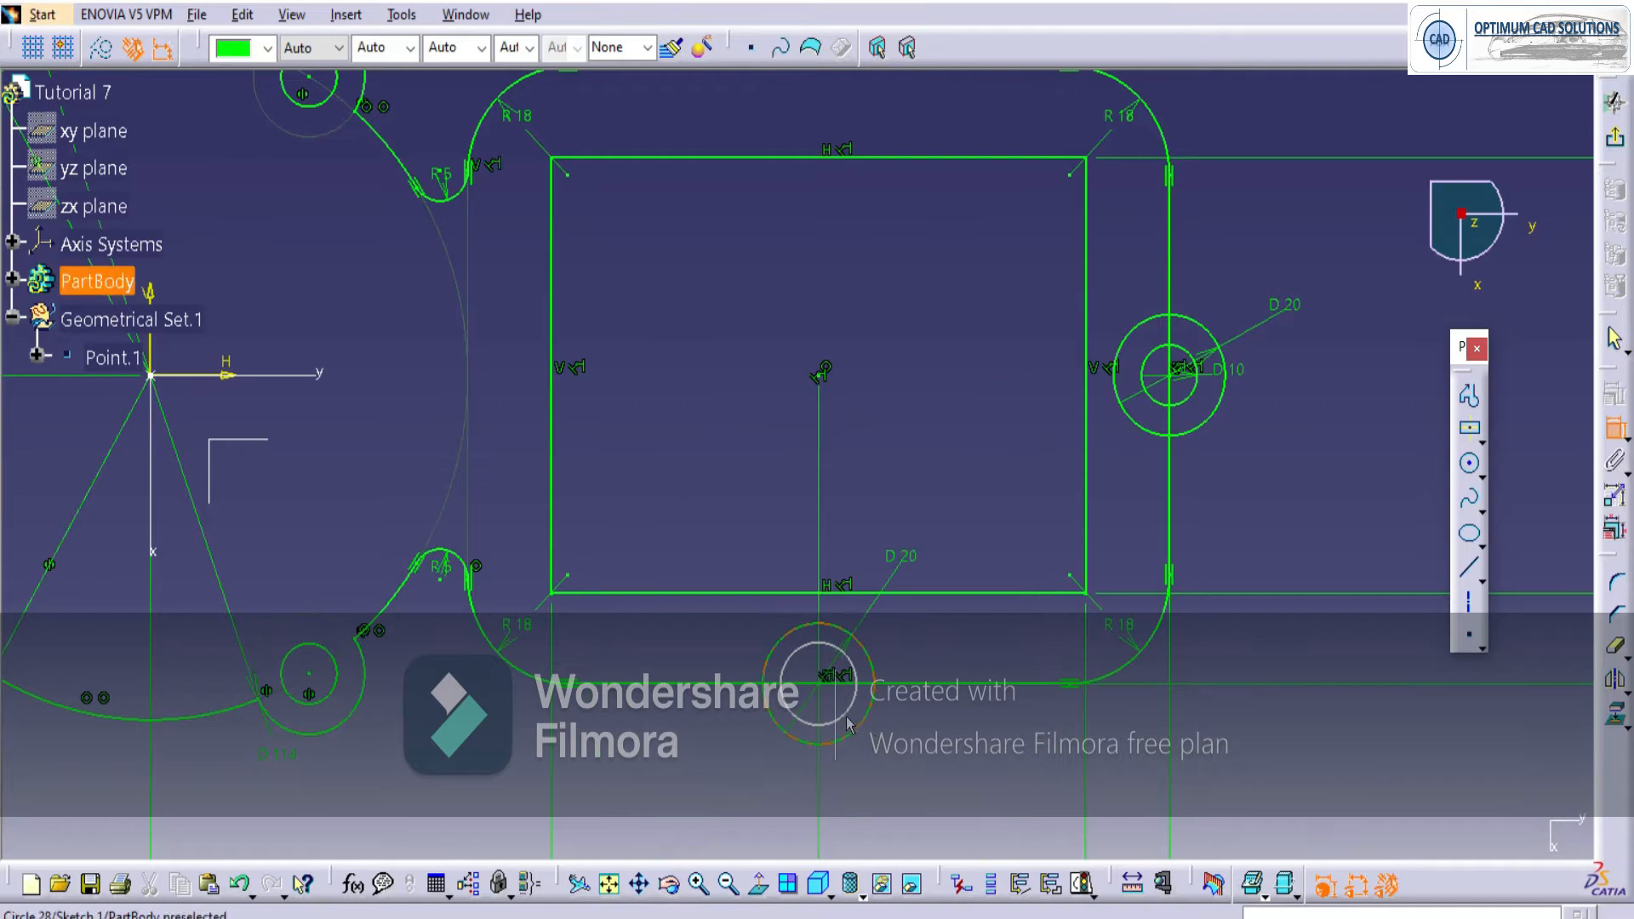
pyautogui.click(902, 762)
pyautogui.doubleClick(904, 742)
pyautogui.write('10')
pyautogui.press('Return')
pyautogui.moveTo(932, 622); pyautogui.dragTo(951, 498, button='middle')
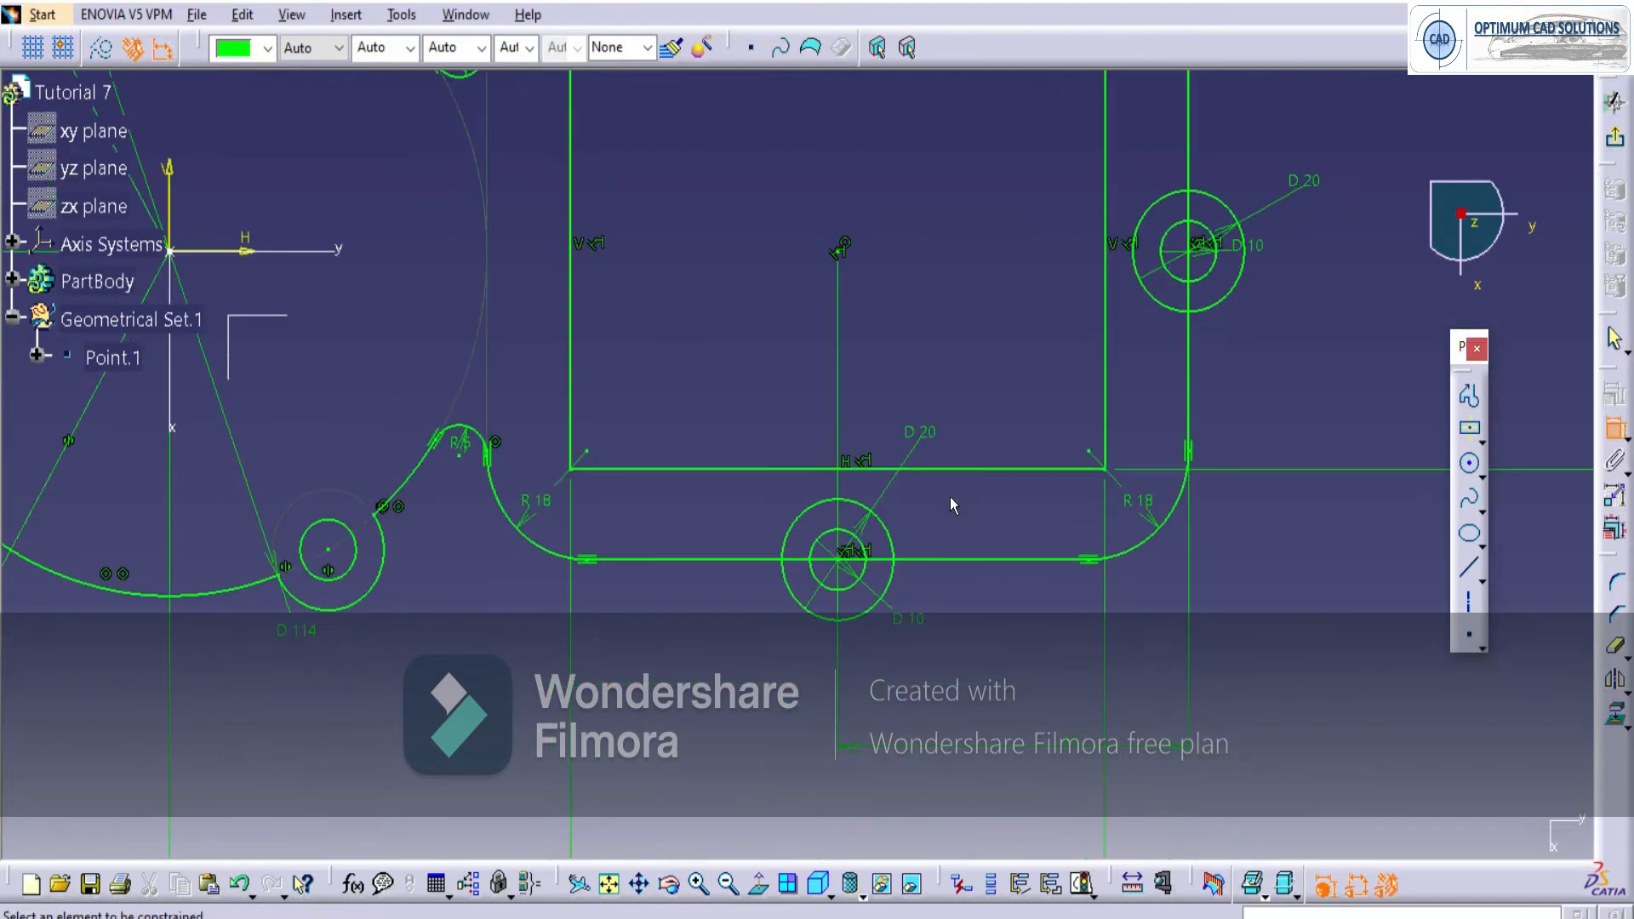
pyautogui.doubleClick(1610, 648)
pyautogui.moveTo(1044, 536); pyautogui.dragTo(1025, 460, button='middle')
pyautogui.click(863, 393)
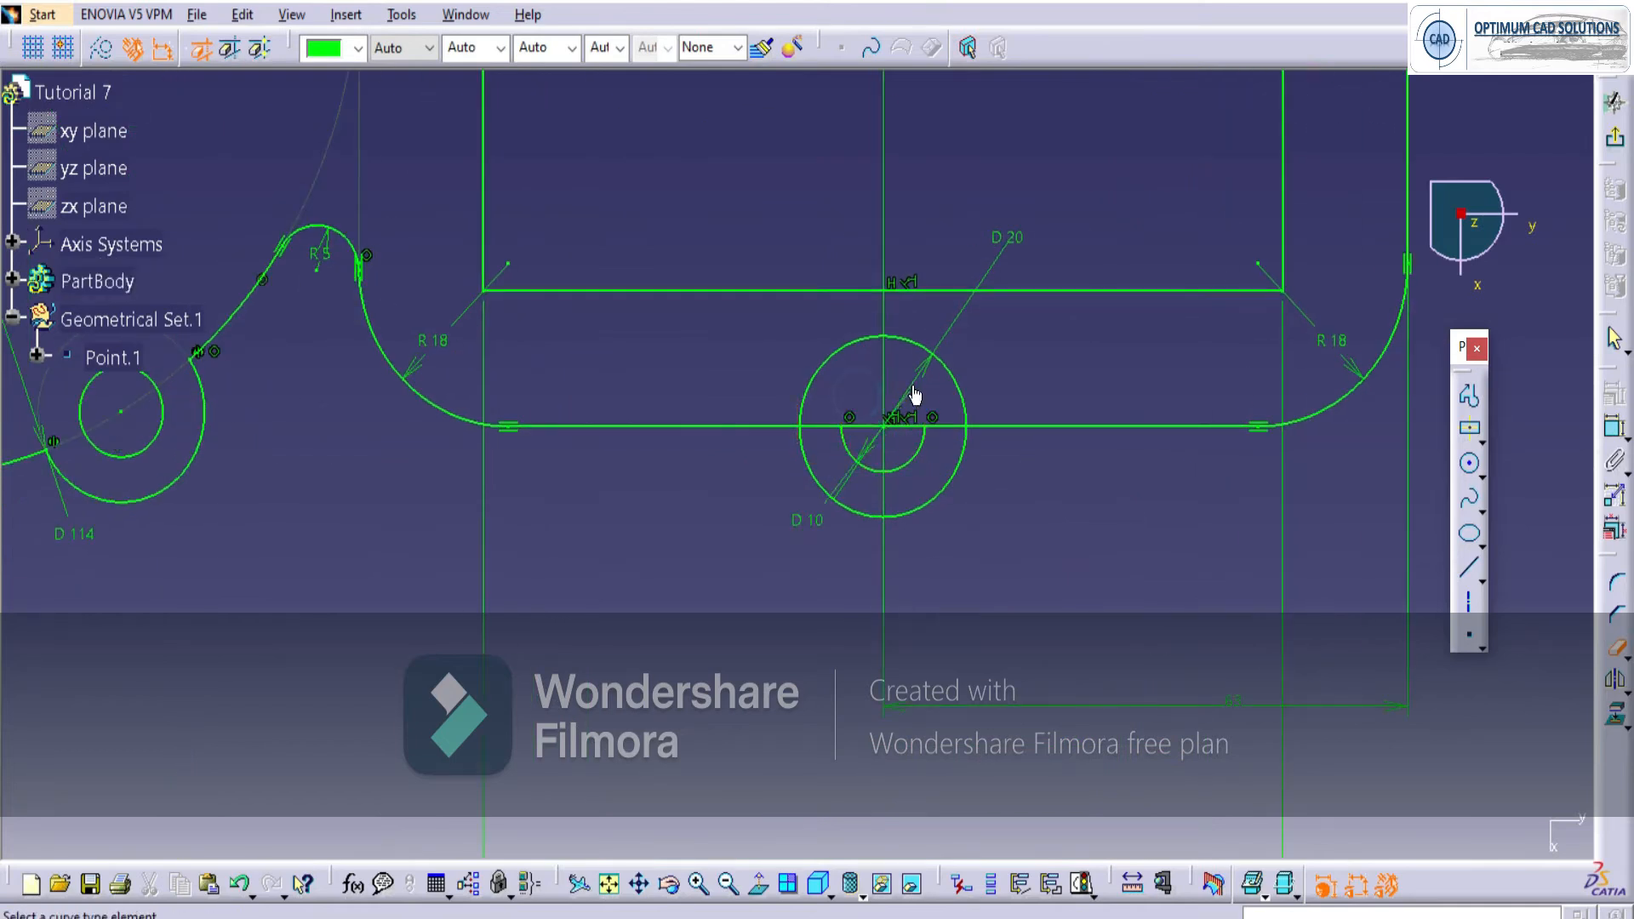
pyautogui.hotkey('ctrl', 'z')
# Quick Trim the lower lug, removing the upper half of its 20 mm circle and the edge segment inside it.
pyautogui.click(1615, 647)
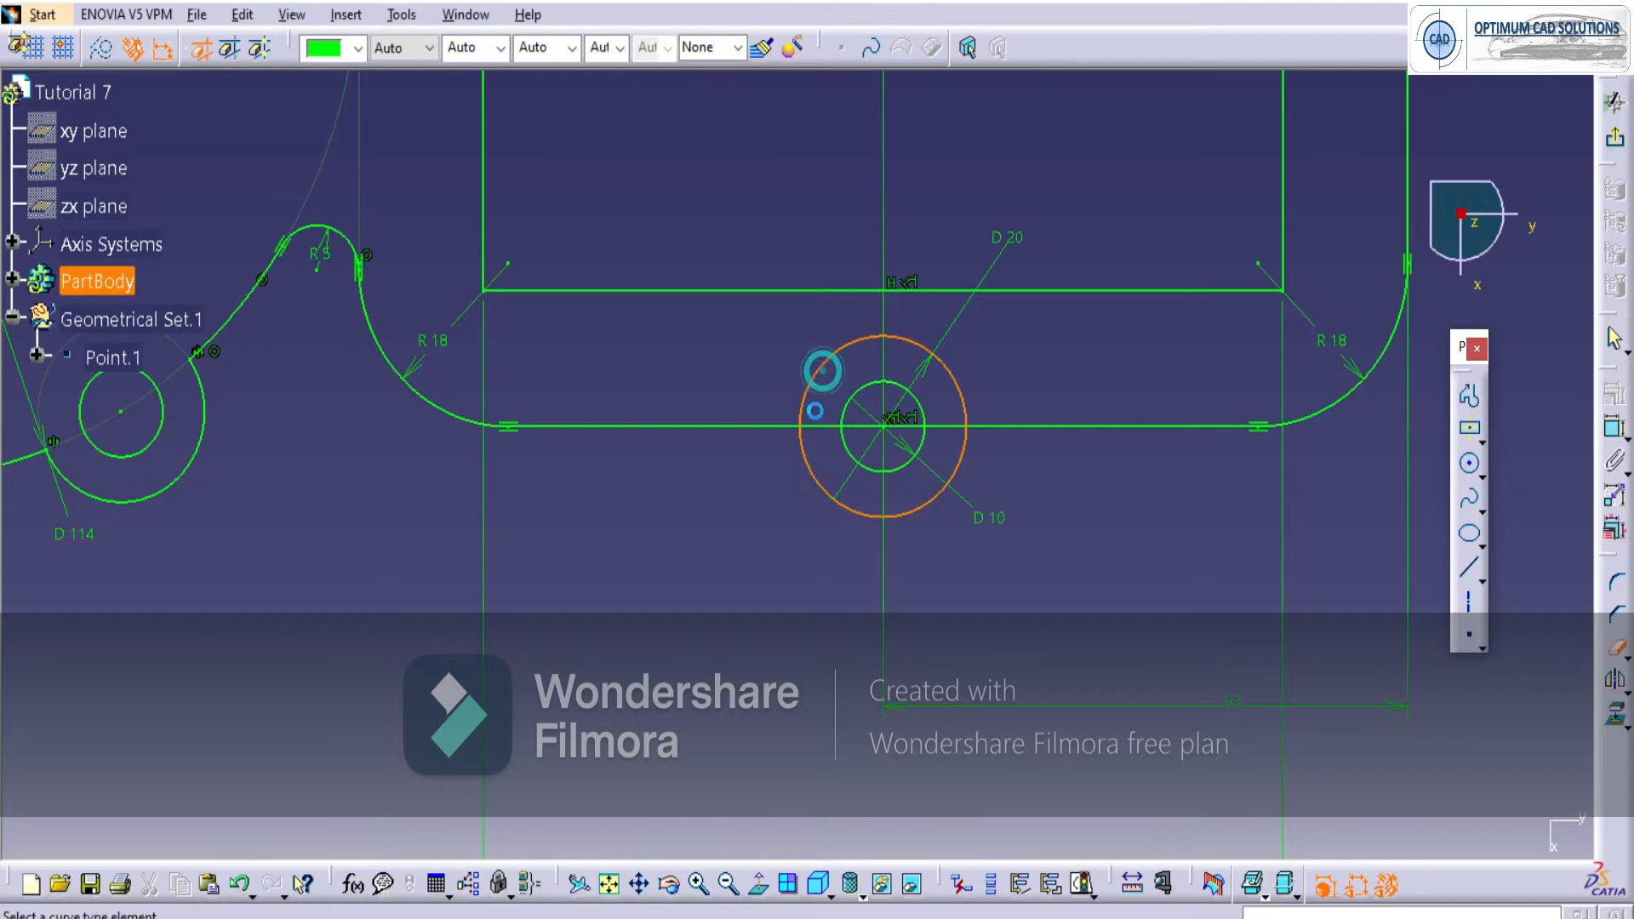
pyautogui.click(872, 425)
pyautogui.click(861, 517)
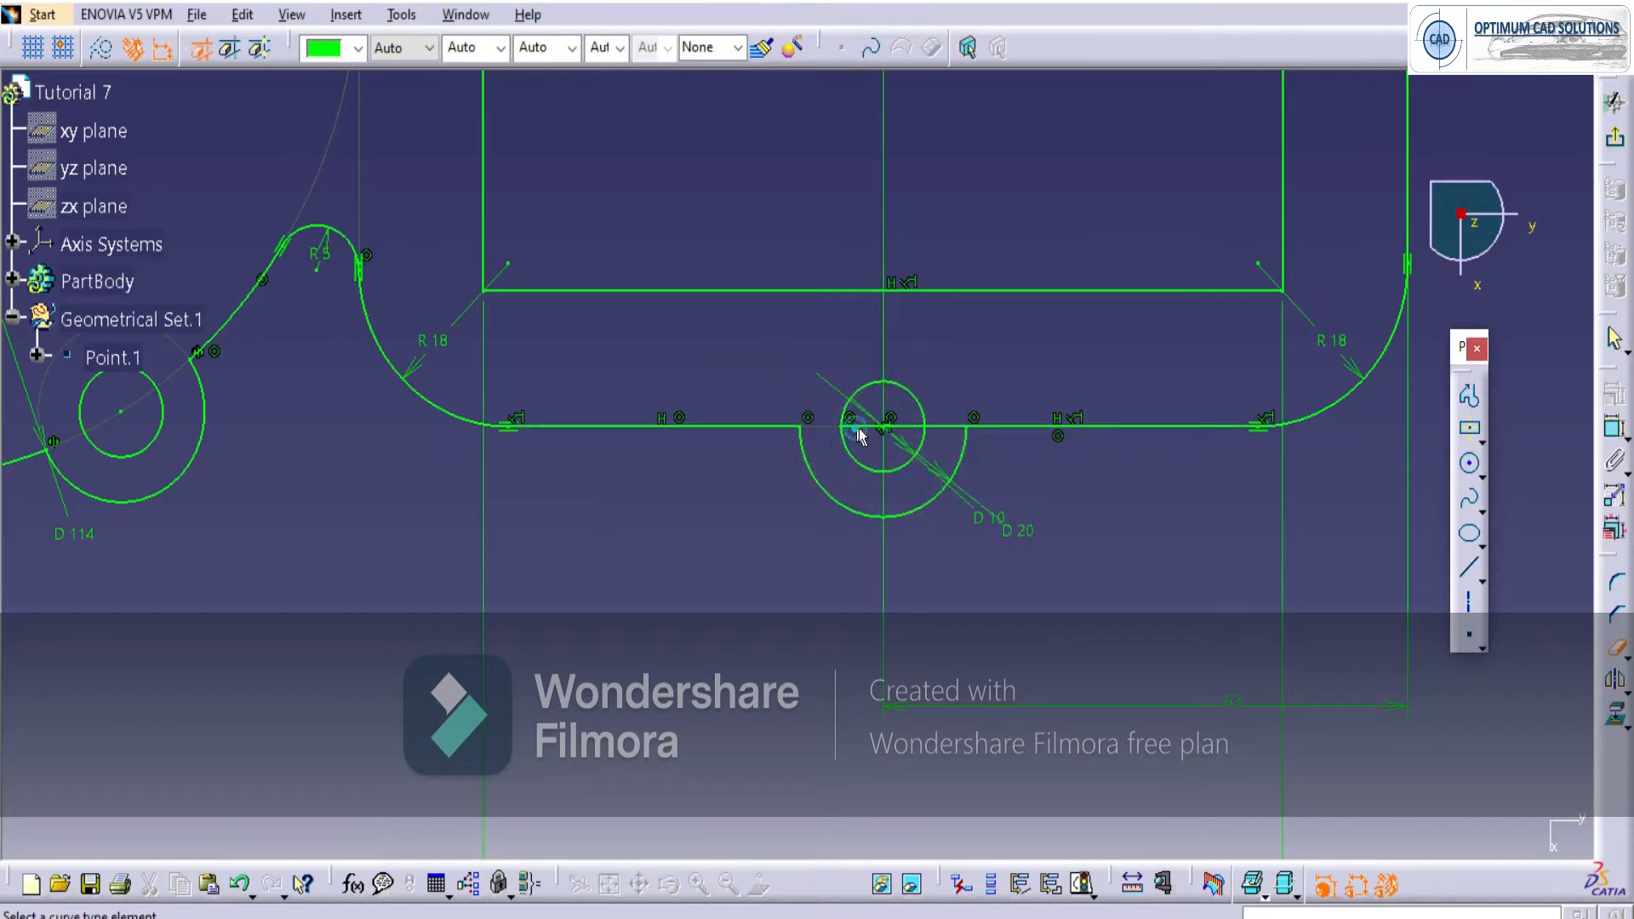
# Quick Trim the right lug, removing the edge segment inside it and the inner half of its 20 mm circle.
pyautogui.moveTo(934, 426); pyautogui.dragTo(842, 573, button='middle')
pyautogui.moveTo(1077, 278)
pyautogui.mouseDown(button='middle')
pyautogui.moveTo(916, 499)
pyautogui.moveTo(788, 587)
pyautogui.mouseUp(button='middle')
pyautogui.click(1021, 373)
pyautogui.click(878, 513)
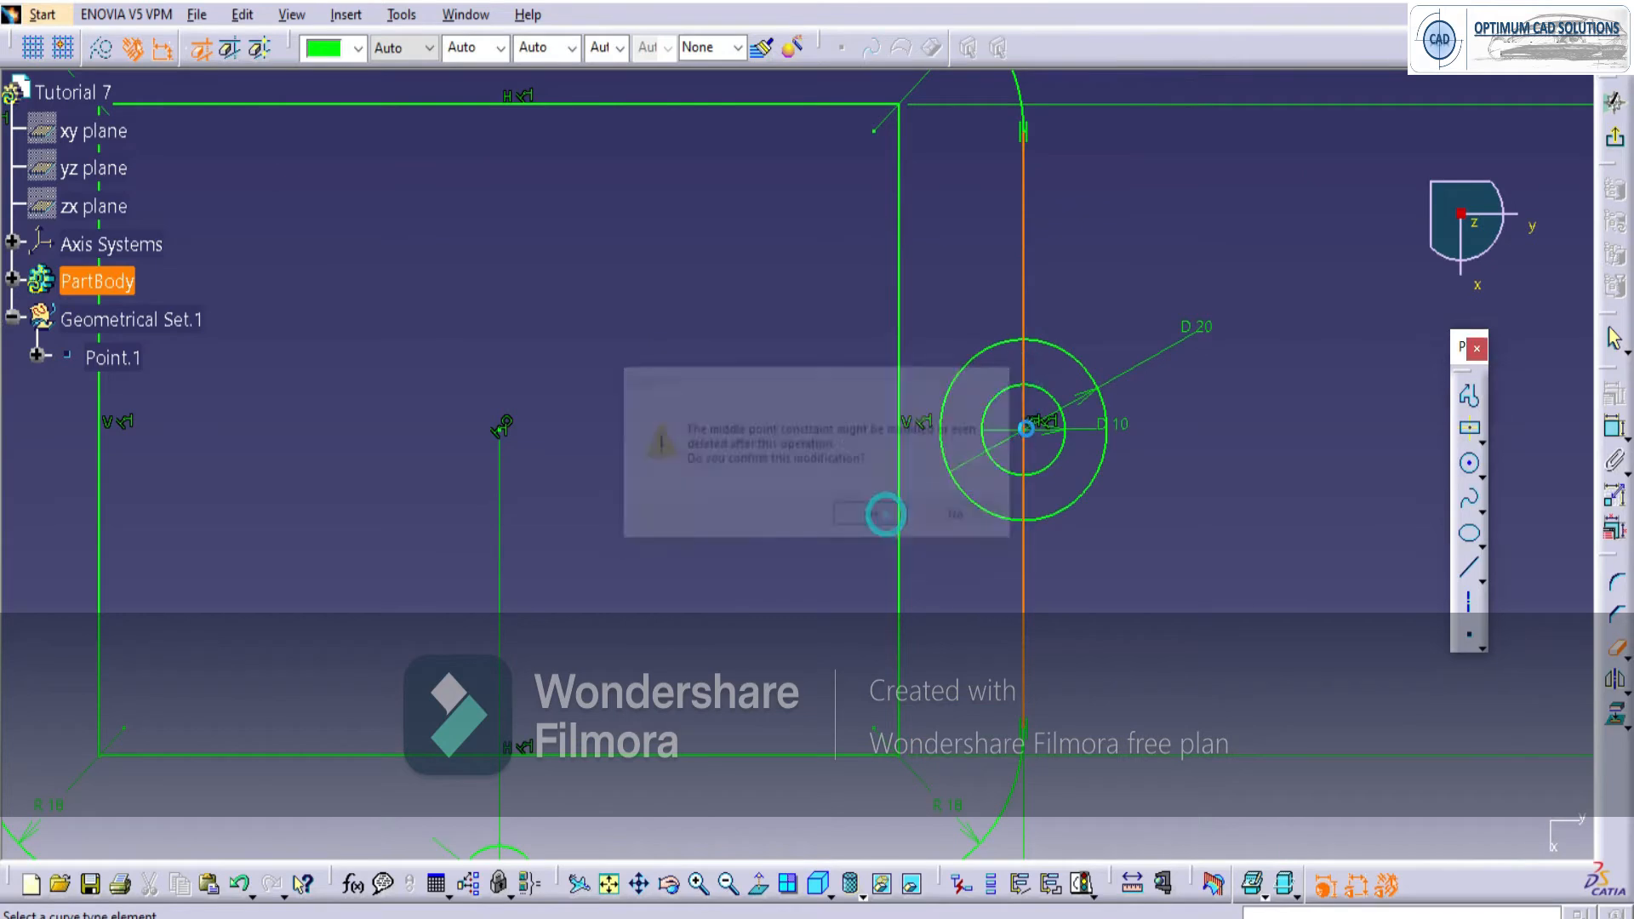
pyautogui.click(1024, 494)
pyautogui.moveTo(919, 538); pyautogui.dragTo(957, 536, button='middle')
pyautogui.click(964, 415)
pyautogui.moveTo(957, 536); pyautogui.dragTo(1056, 456, button='middle')
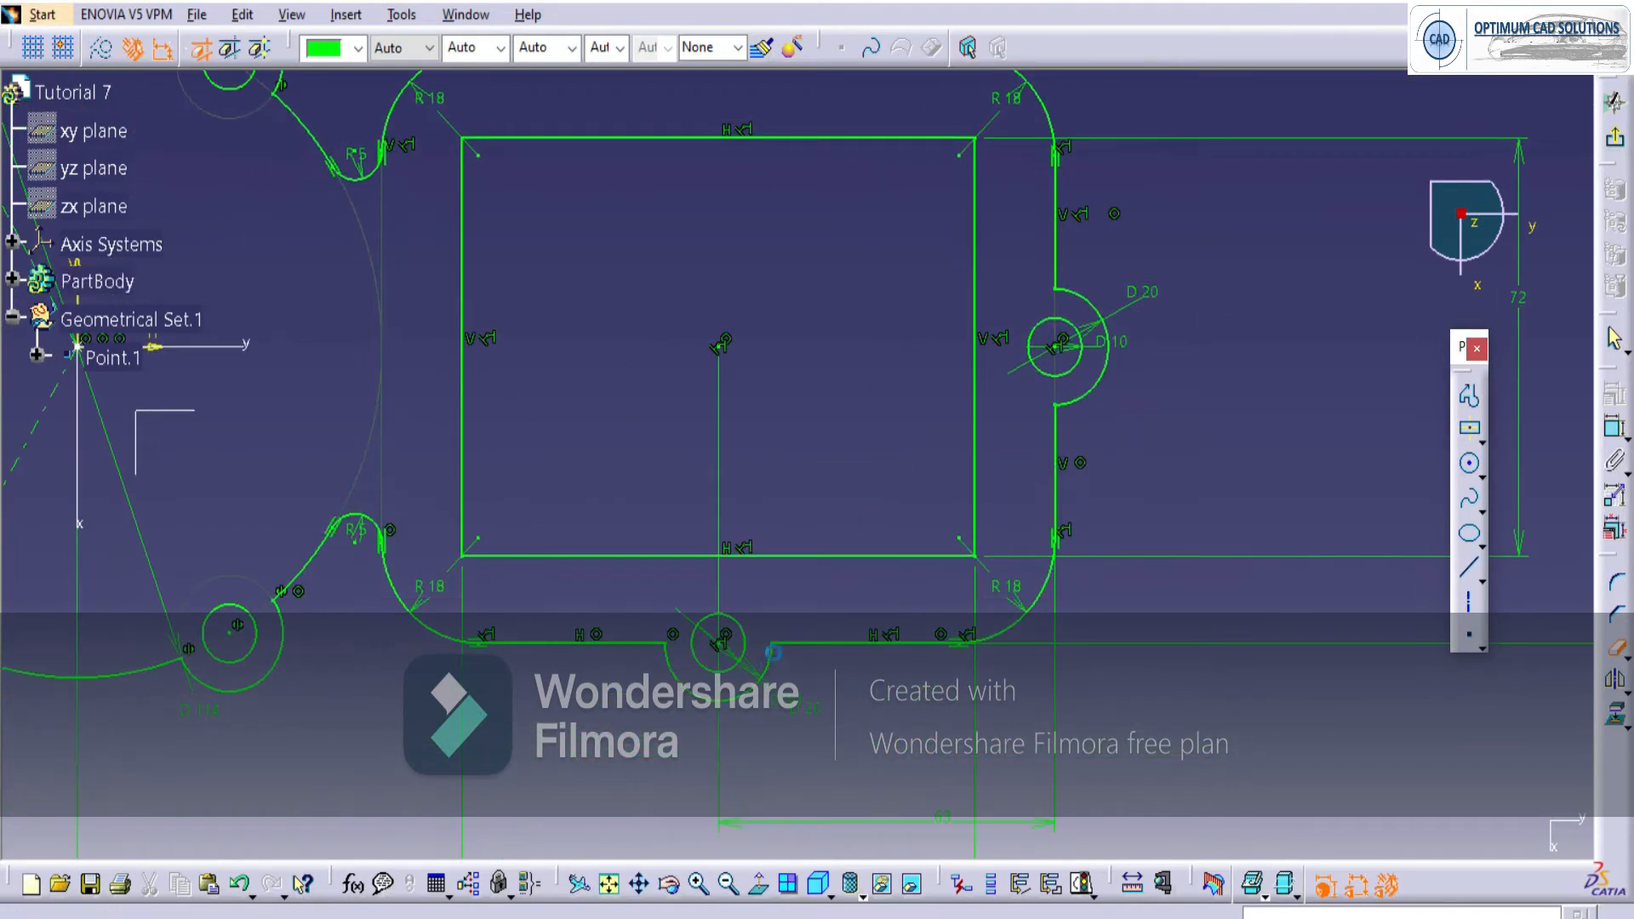
# Mirror the lower lug's arc and 10 mm hole circle about the horizontal axis onto the upper edge.
pyautogui.press('Escape')
pyautogui.click(766, 664)
pyautogui.keyDown('ctrl'); pyautogui.click(745, 641); pyautogui.keyUp('ctrl')
pyautogui.click(1616, 683)
pyautogui.click(170, 346)
pyautogui.moveTo(670, 196)
pyautogui.mouseDown(button='middle')
pyautogui.moveTo(699, 459)
pyautogui.moveTo(808, 119)
pyautogui.mouseUp(button='middle')
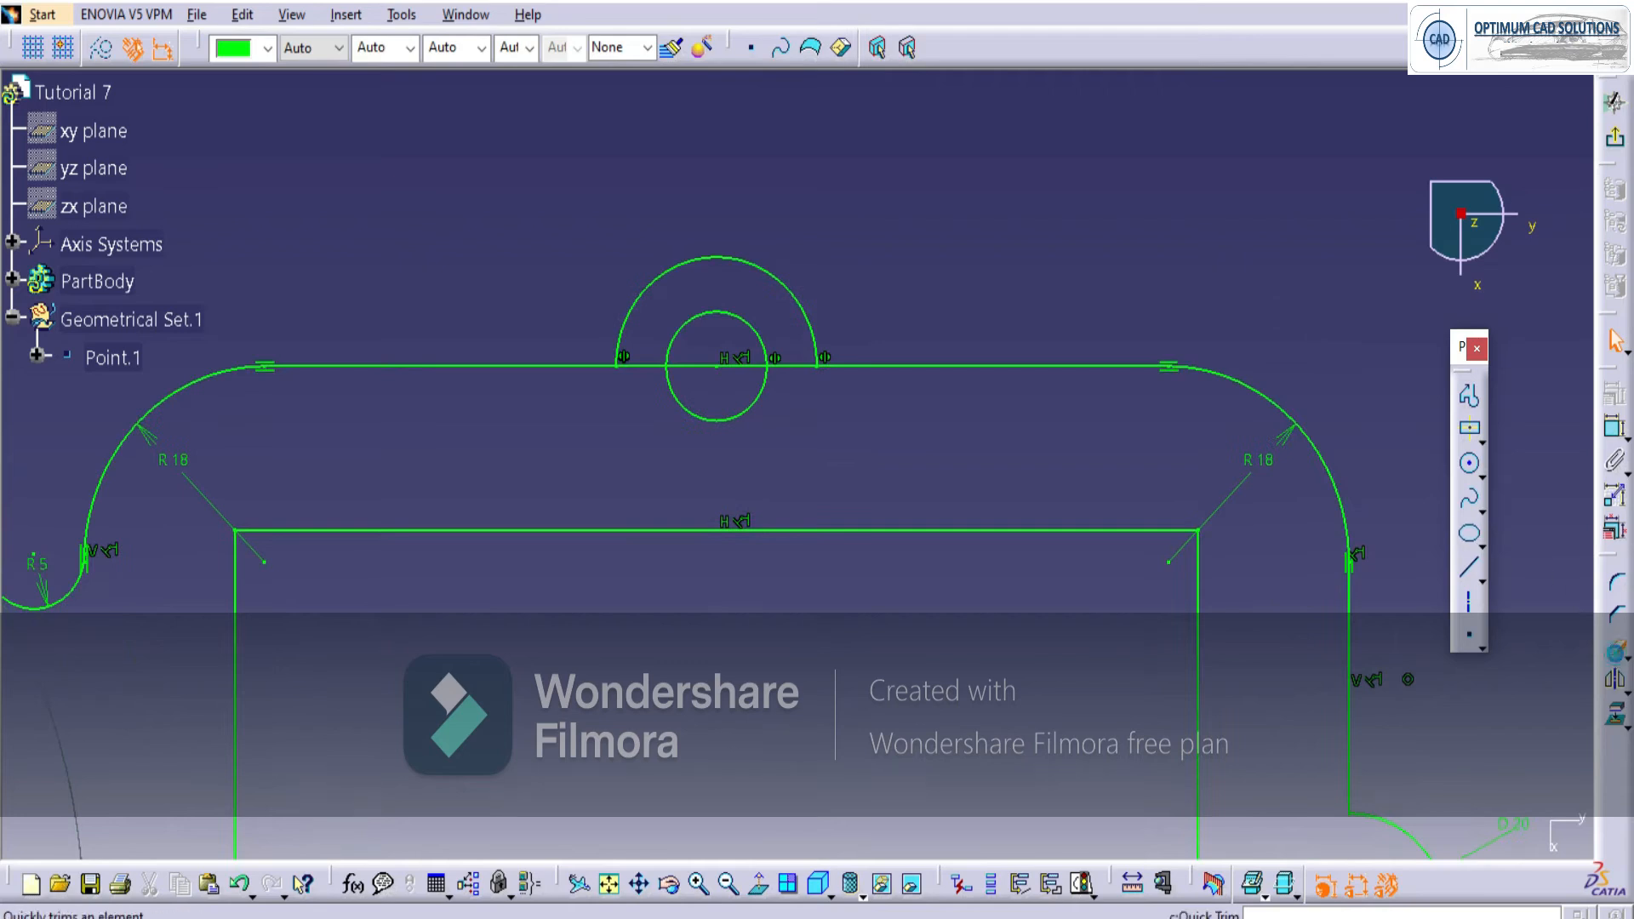
# Quick Trim the upper lug, removing the flange edge segments inside its arc and 10 mm hole, and save the part.
pyautogui.click(1615, 647)
pyautogui.click(734, 368)
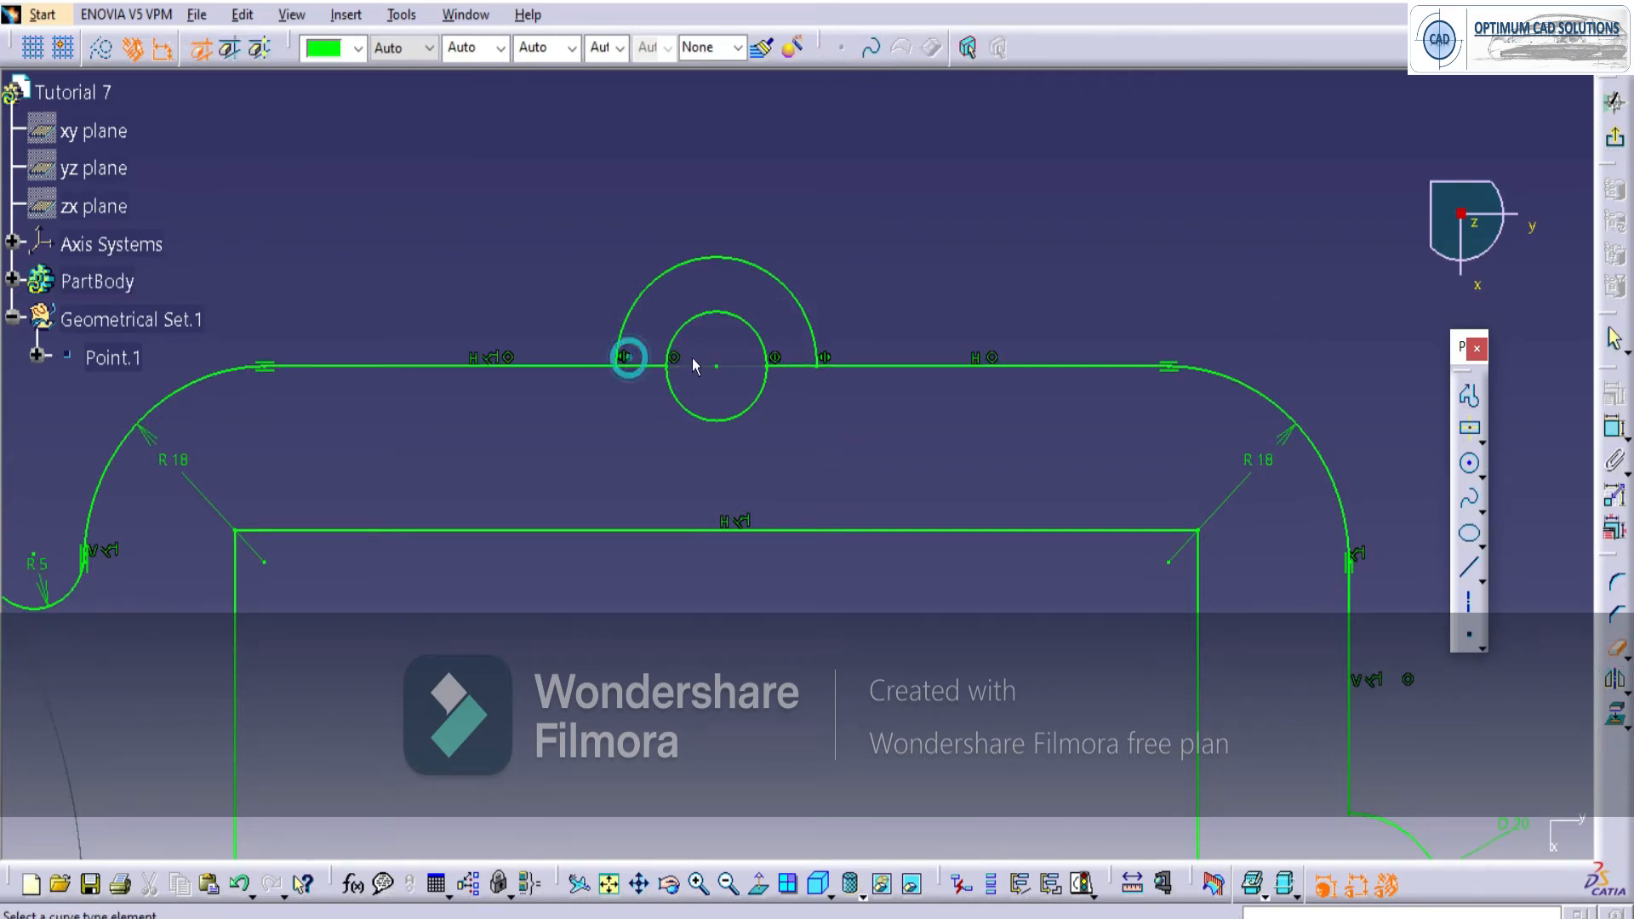
pyautogui.click(643, 366)
pyautogui.click(785, 366)
pyautogui.moveTo(919, 241); pyautogui.dragTo(875, 440, button='middle')
pyautogui.press('Escape')
pyautogui.moveTo(529, 579)
pyautogui.mouseDown(button='middle')
pyautogui.moveTo(579, 417)
pyautogui.moveTo(715, 420)
pyautogui.mouseUp(button='middle')
pyautogui.hotkey('ctrl', 's')
pyautogui.moveTo(619, 601)
pyautogui.mouseDown(button='middle')
pyautogui.moveTo(665, 546)
pyautogui.moveTo(683, 579)
pyautogui.mouseUp(button='middle')
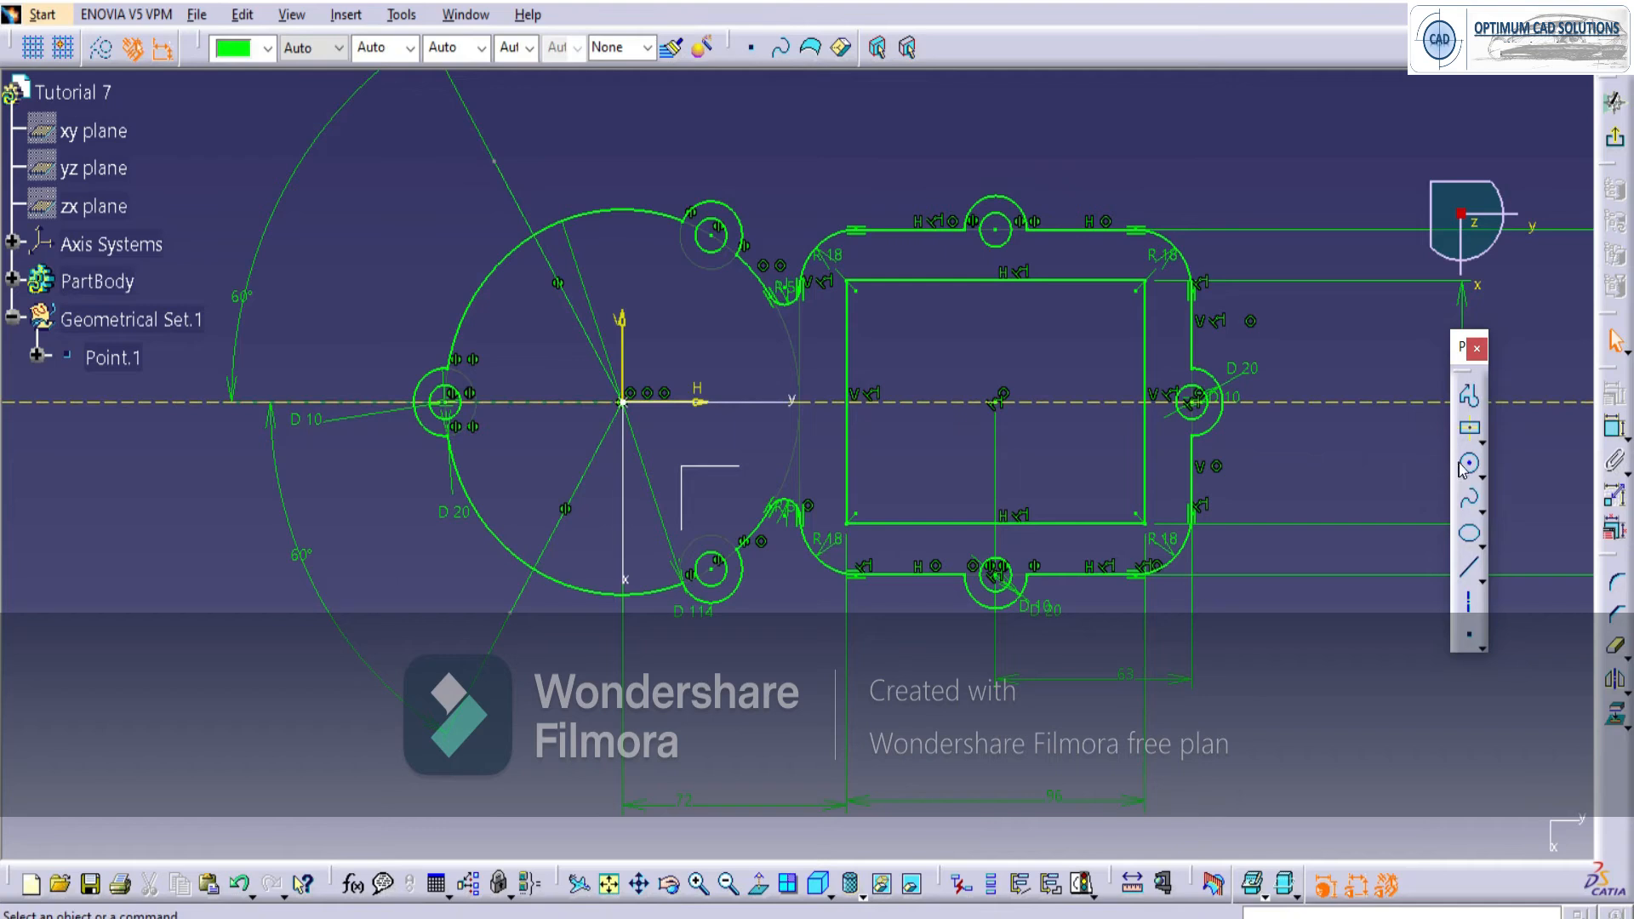
# Draw a circle centred on the sketch origin inside the round flange section and dimension it to 84 mm diameter.
pyautogui.click(1463, 465)
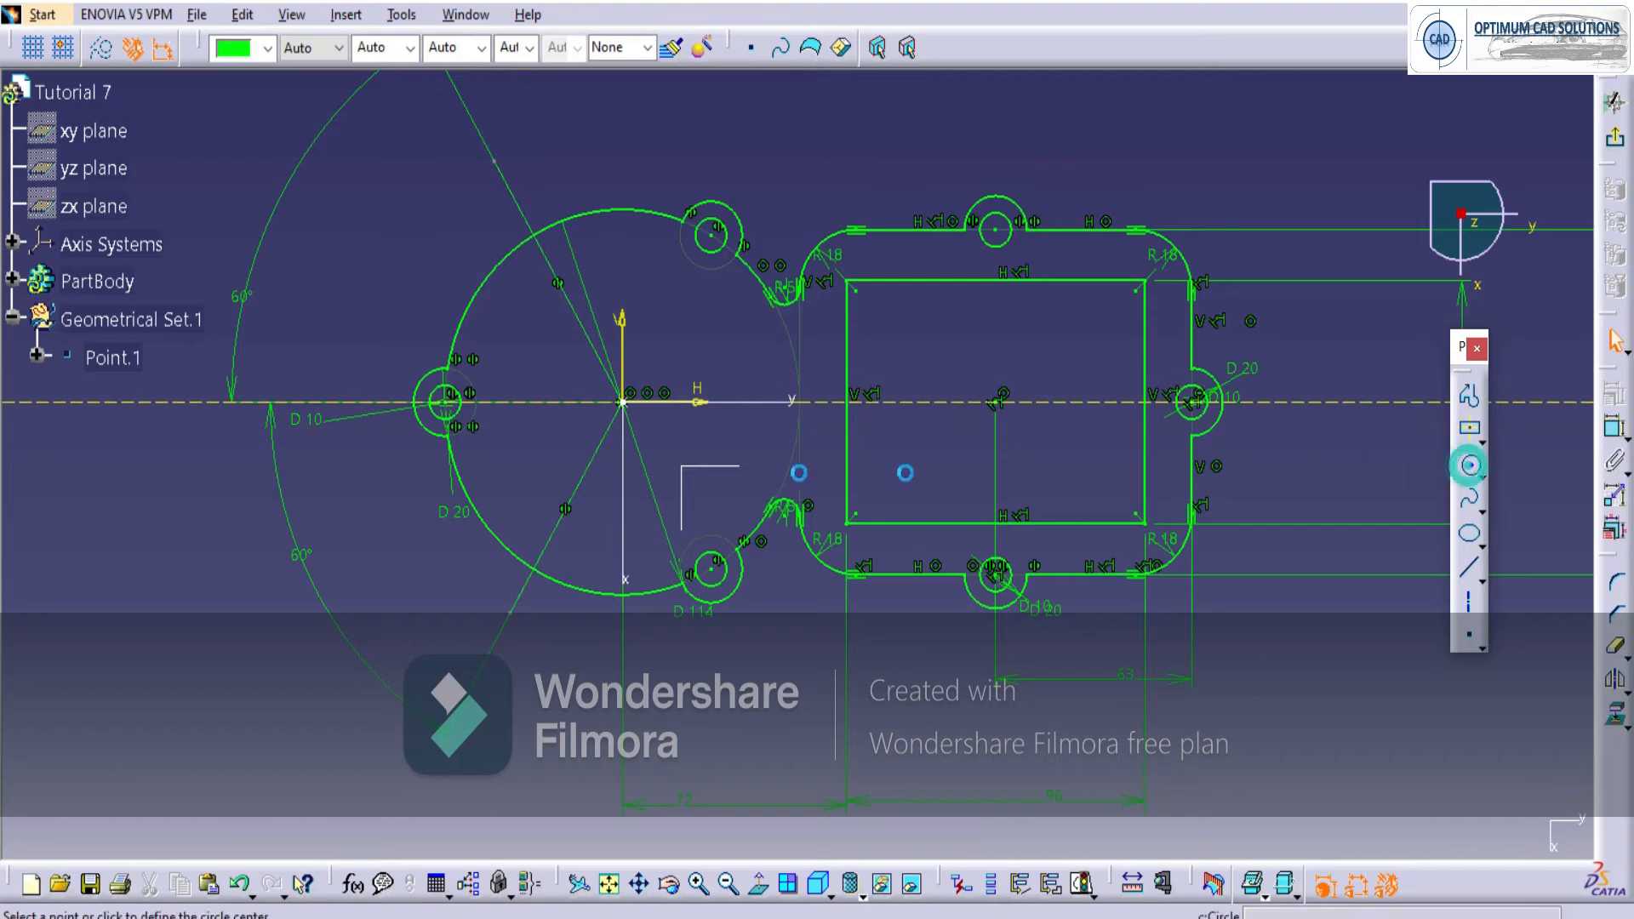
pyautogui.click(656, 297)
pyautogui.moveTo(642, 646)
pyautogui.mouseDown(button='middle')
pyautogui.moveTo(789, 634)
pyautogui.moveTo(862, 541)
pyautogui.mouseUp(button='middle')
pyautogui.click(845, 532)
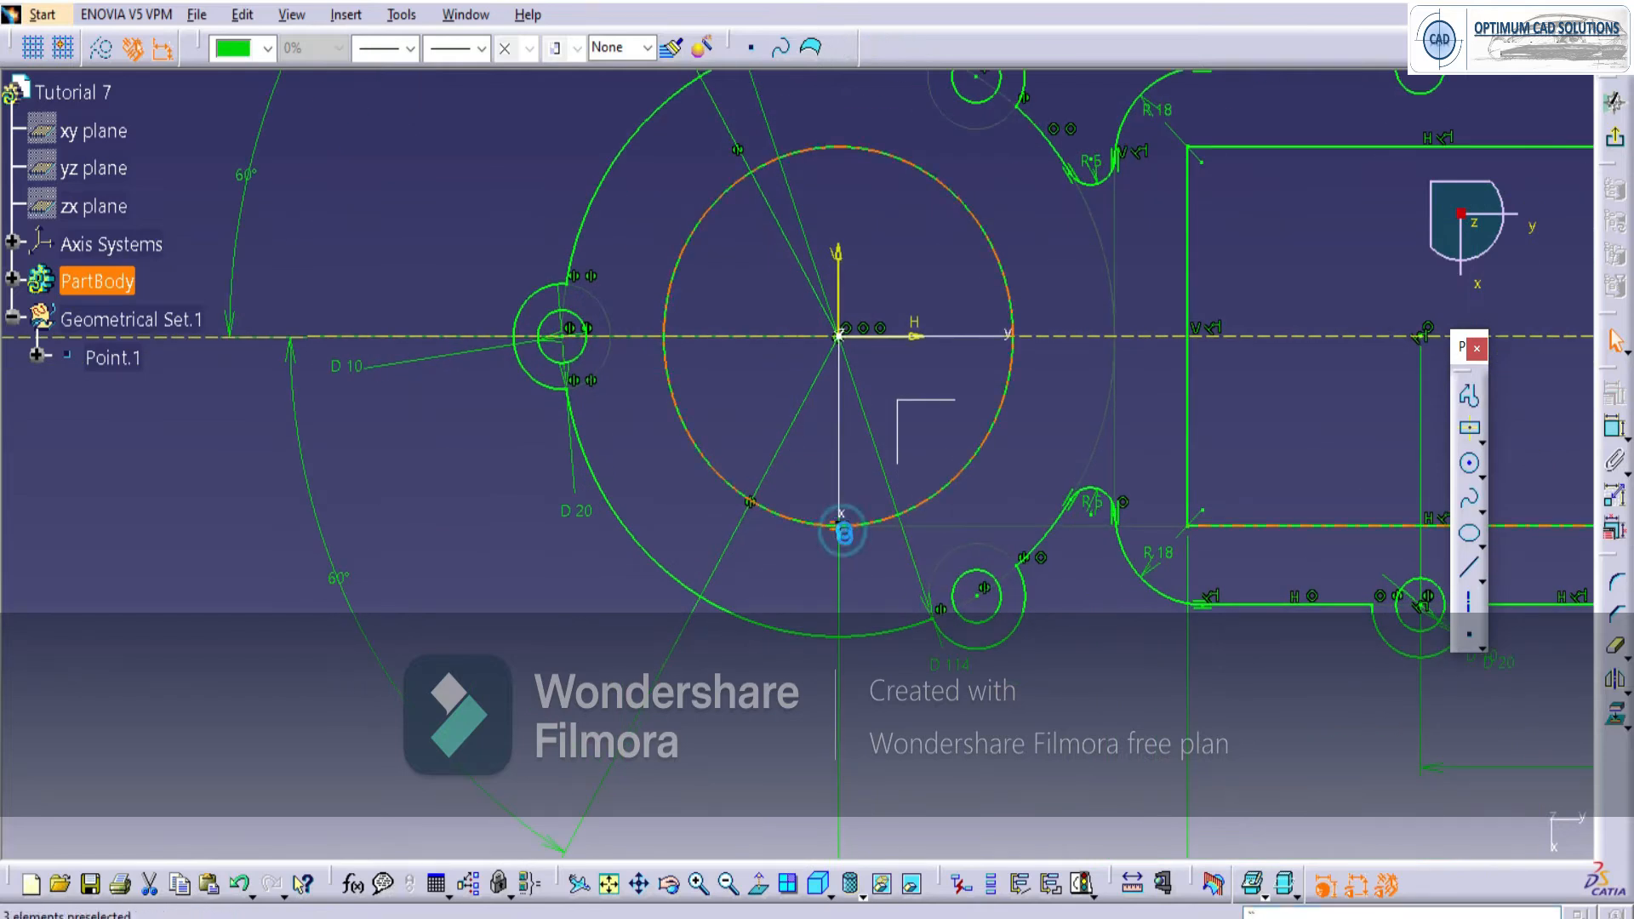
pyautogui.press('Delete')
pyautogui.click(1613, 432)
pyautogui.click(787, 521)
pyautogui.click(563, 705)
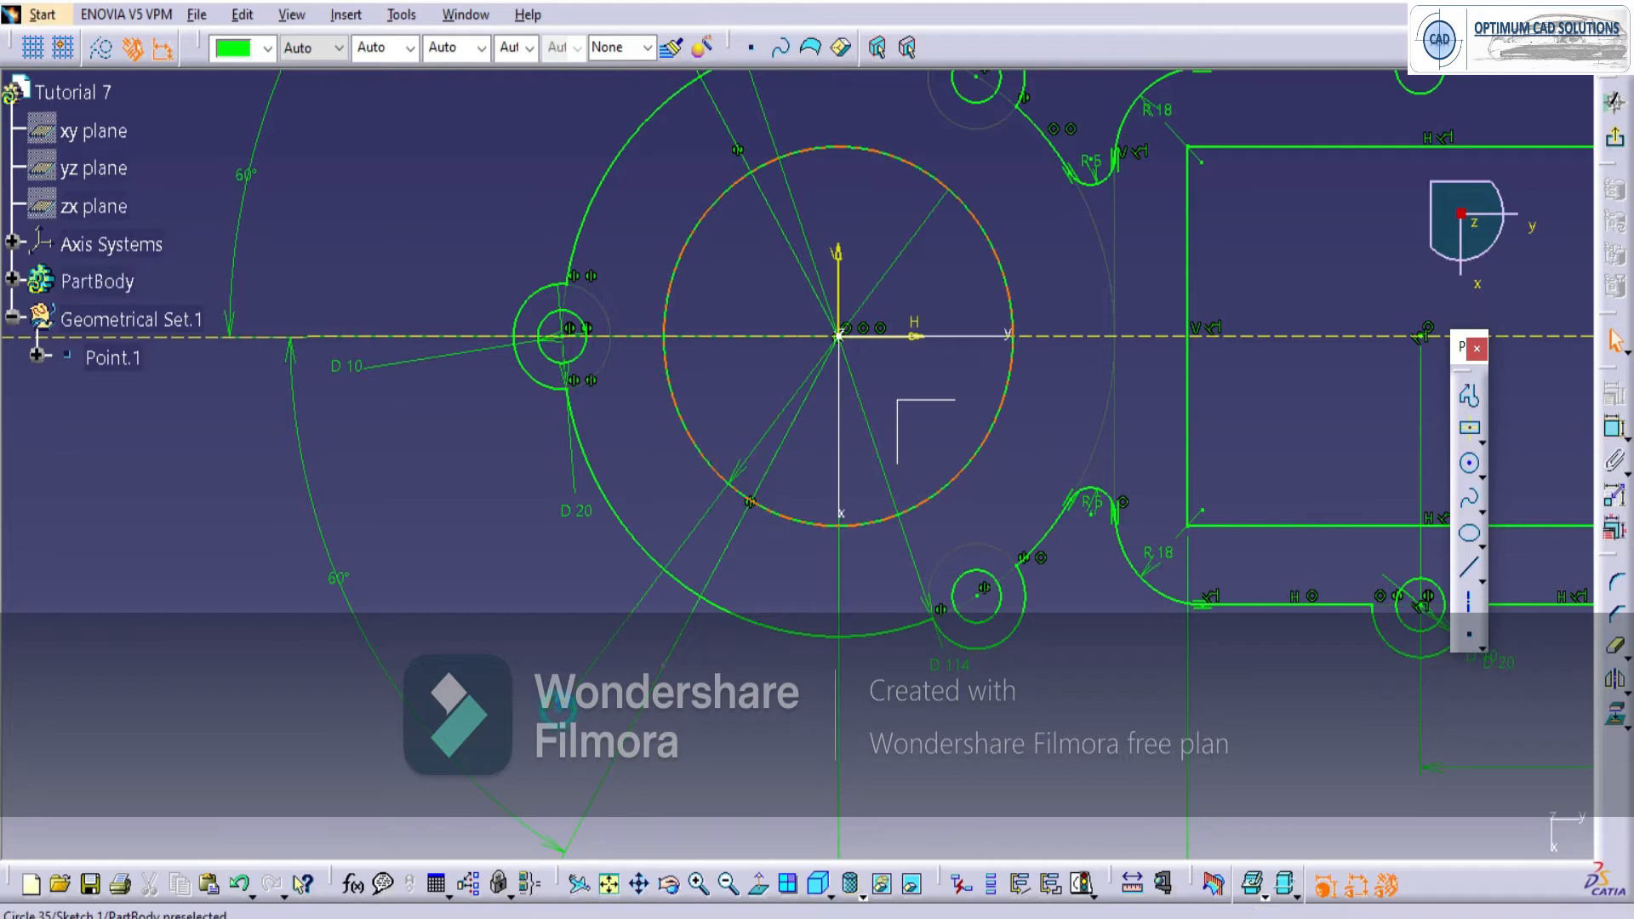
pyautogui.doubleClick(563, 705)
pyautogui.press('Return')
# Create a profile feature from the 84 mm circle.
pyautogui.moveTo(686, 659); pyautogui.dragTo(682, 727, button='middle')
pyautogui.click(841, 514)
pyautogui.click(789, 523)
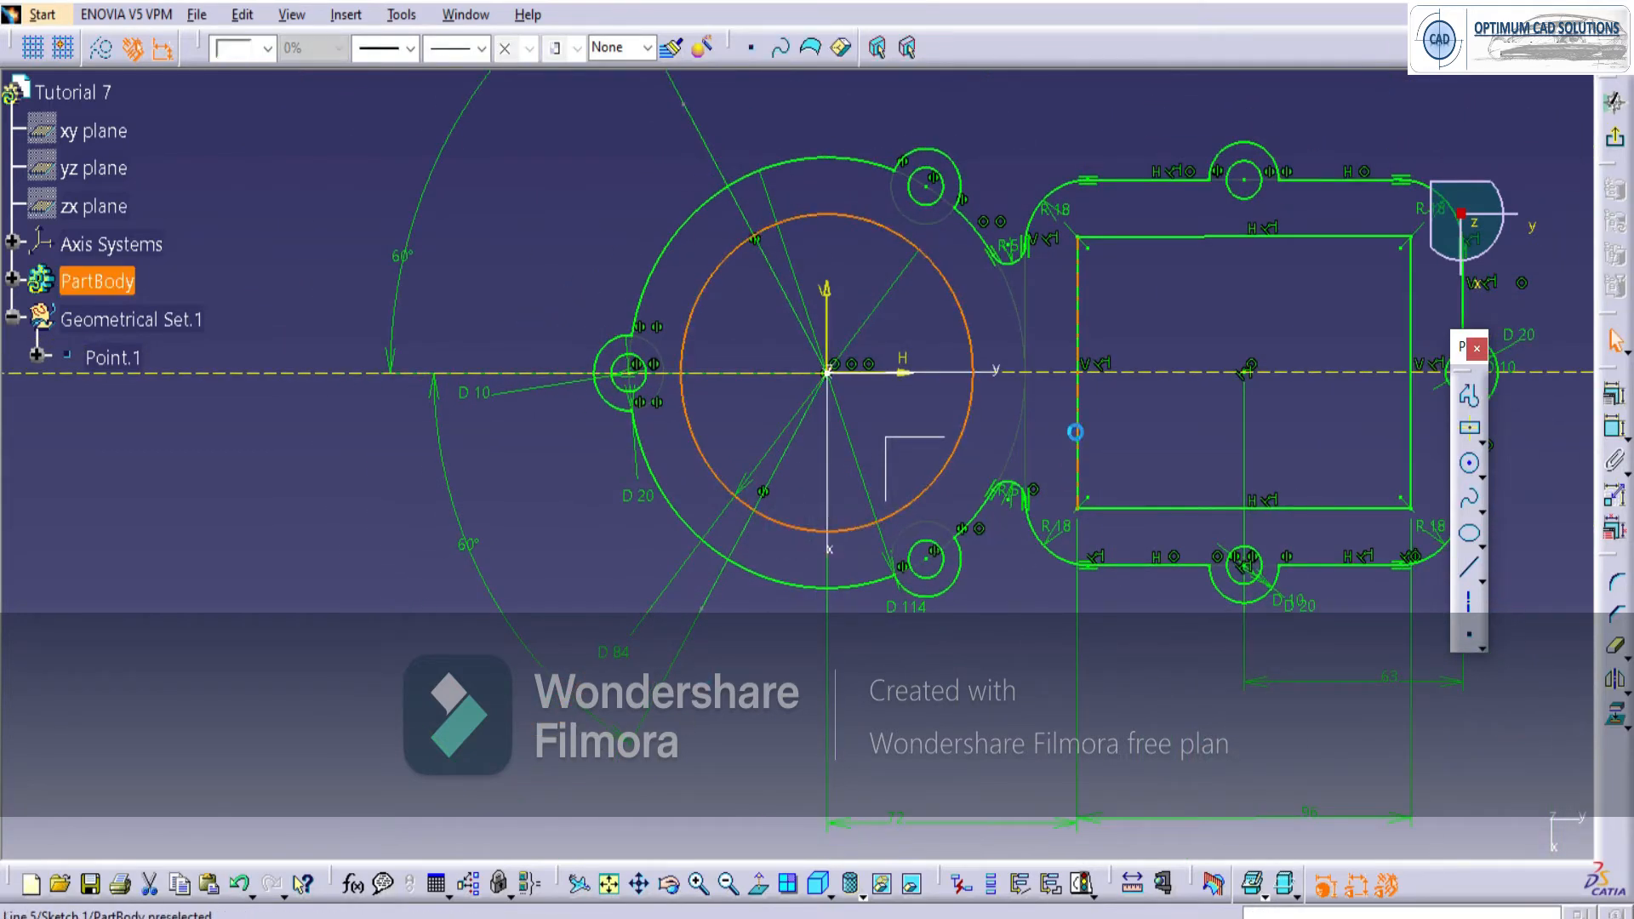
pyautogui.click(1052, 887)
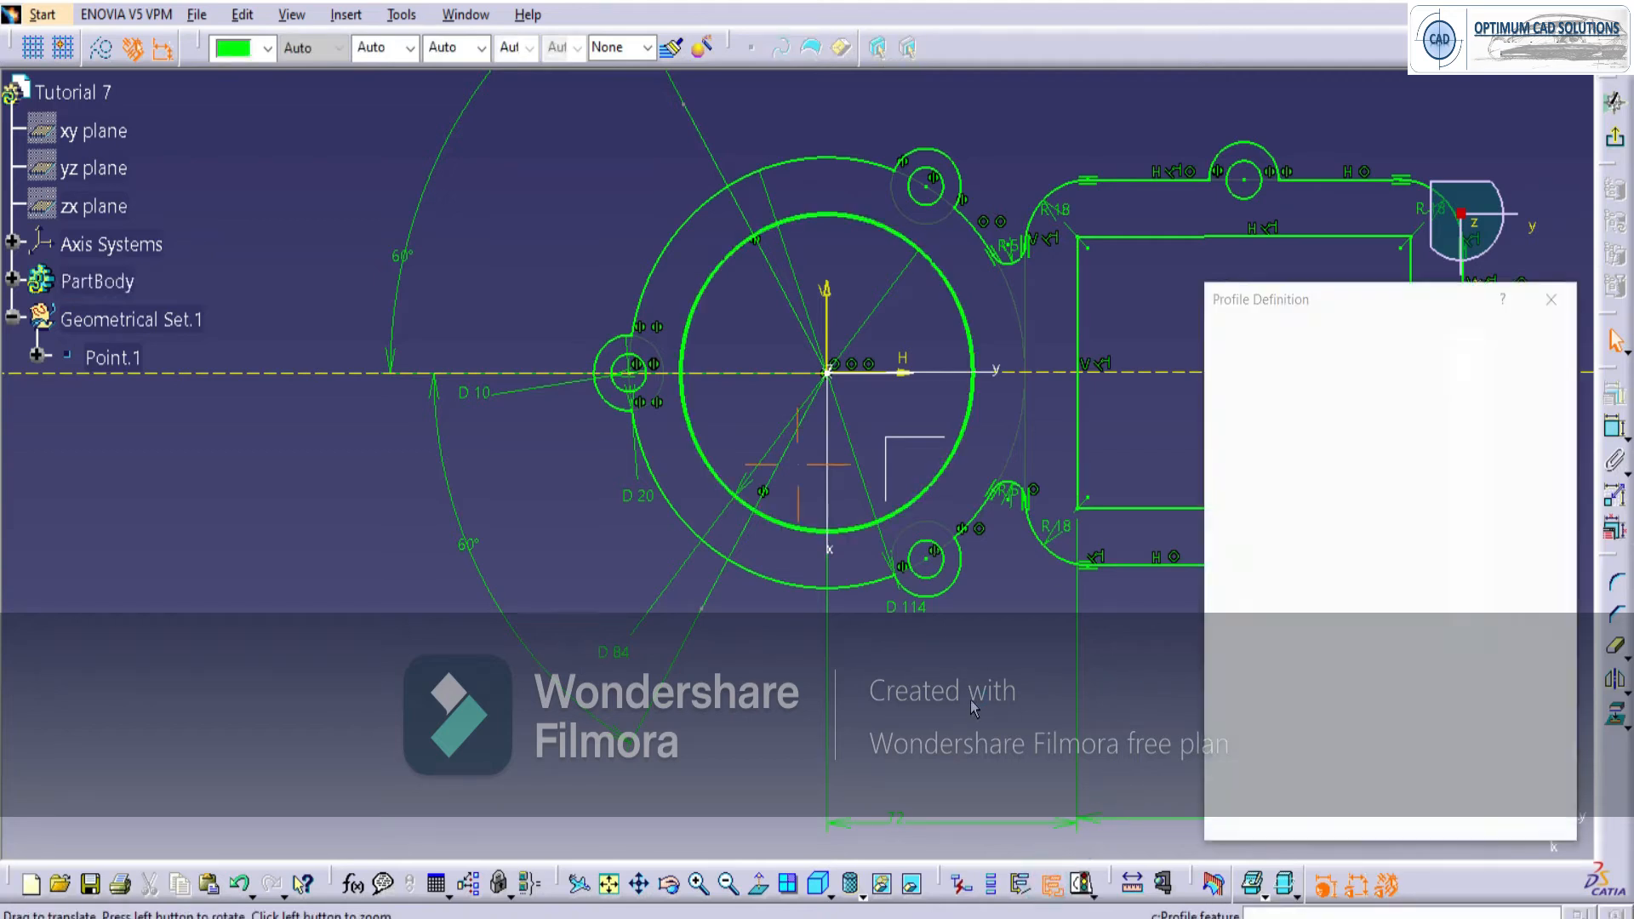
pyautogui.moveTo(970, 699); pyautogui.dragTo(796, 734, button='middle')
pyautogui.click(1265, 702)
pyautogui.click(1449, 815)
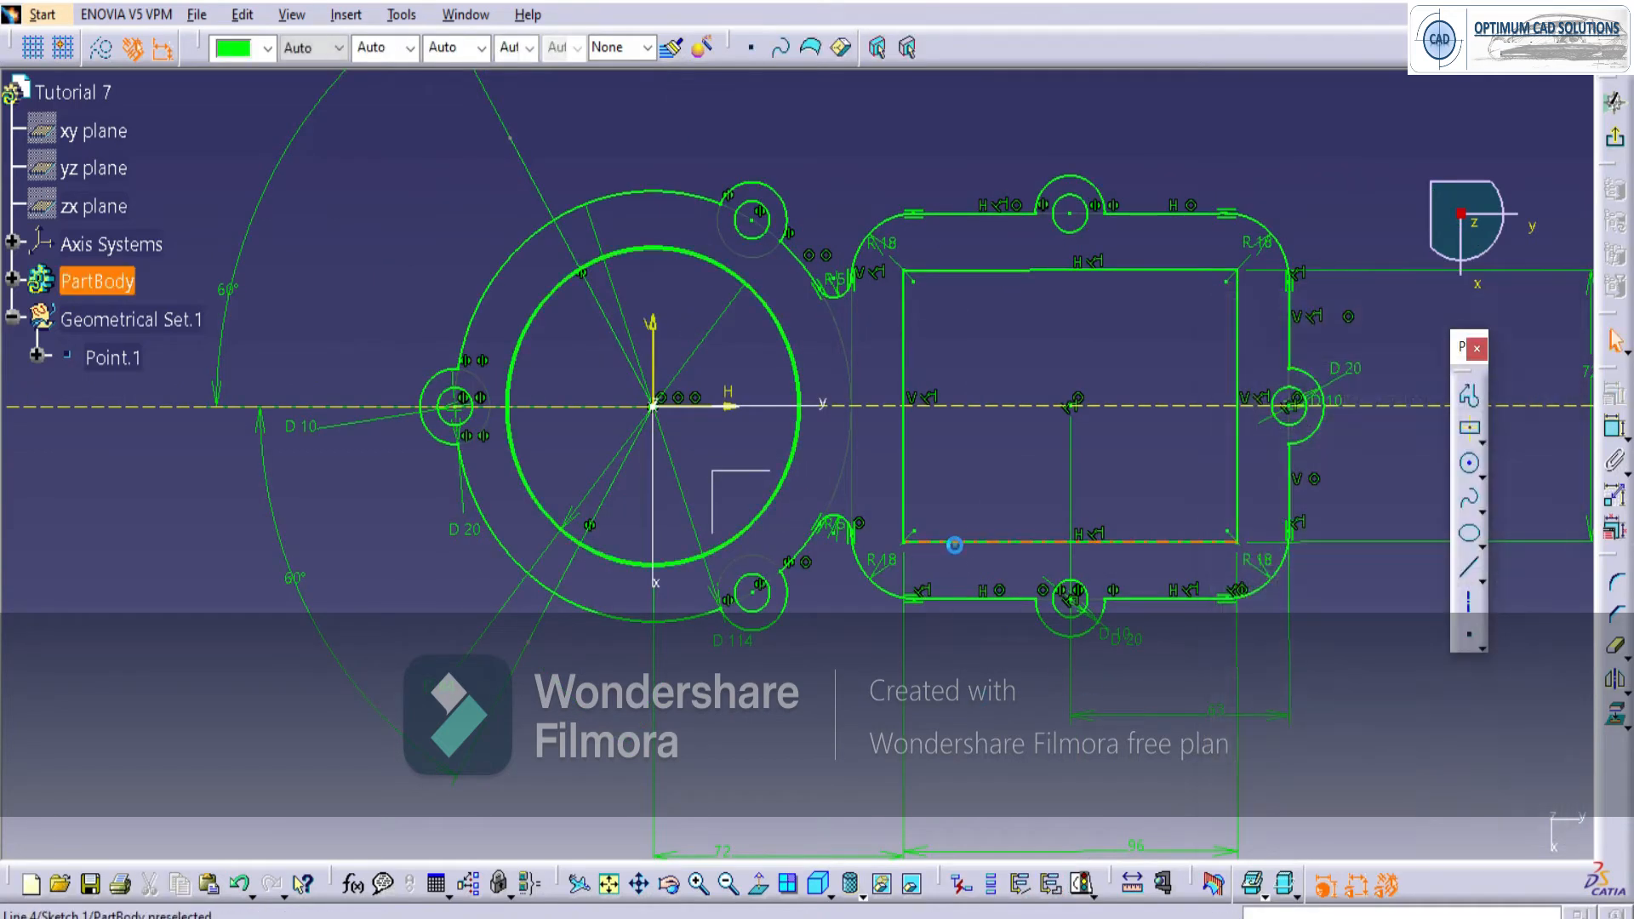
# Select the inner rectangle's four lines with Auto Search, create a profile feature from them, and exit the sketch.
pyautogui.rightClick(955, 545)
pyautogui.moveTo(1055, 898)
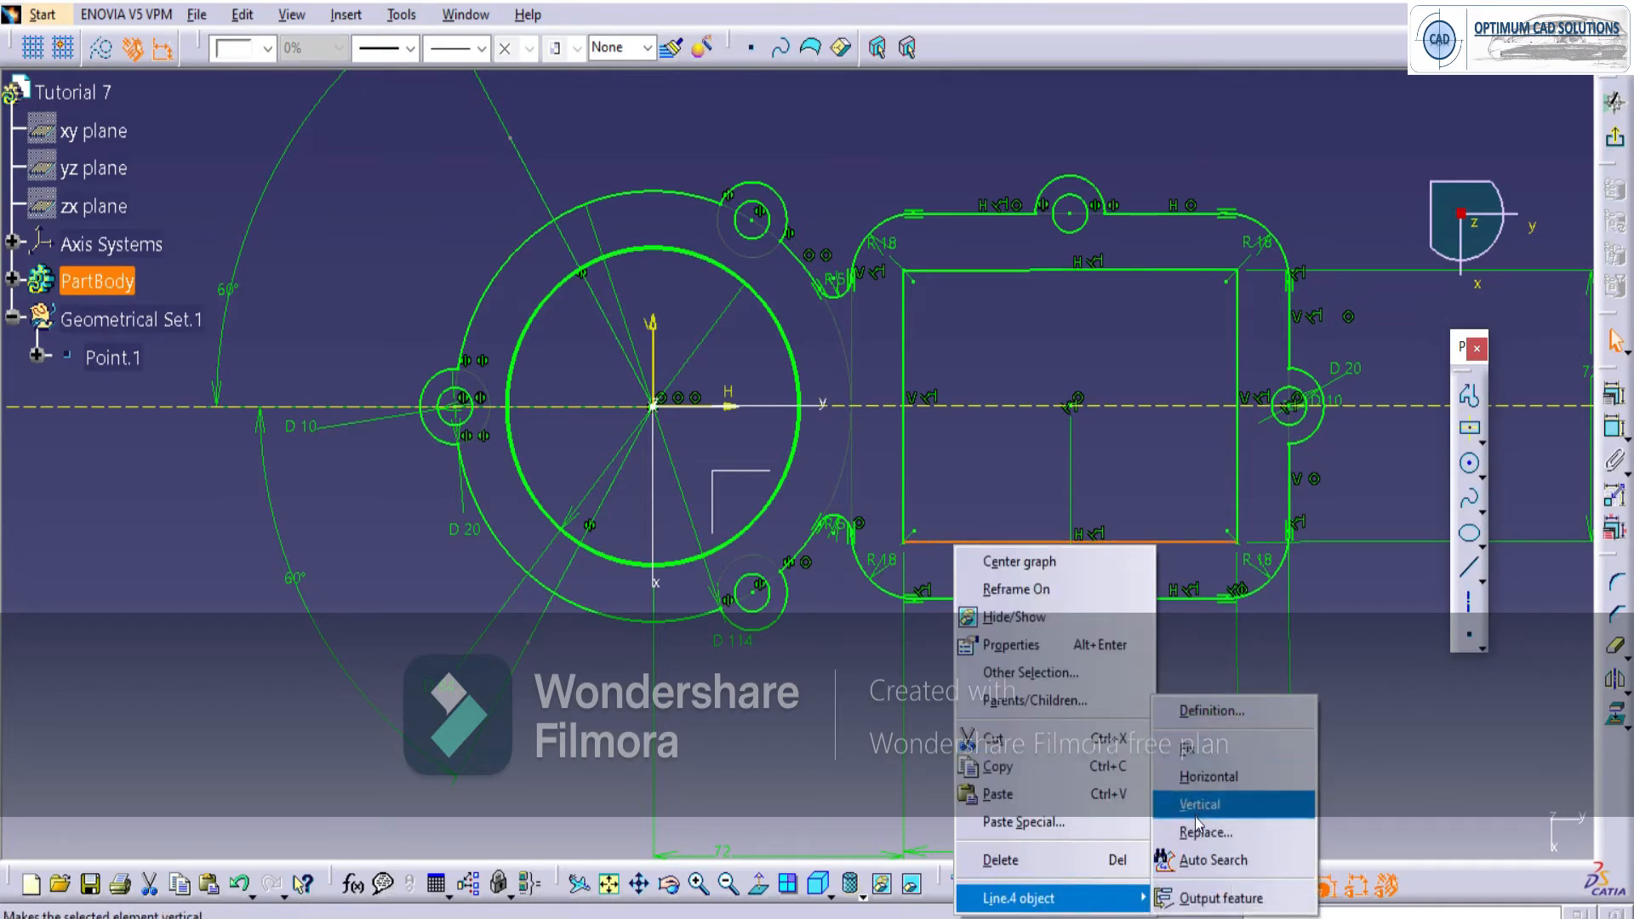
pyautogui.click(1202, 859)
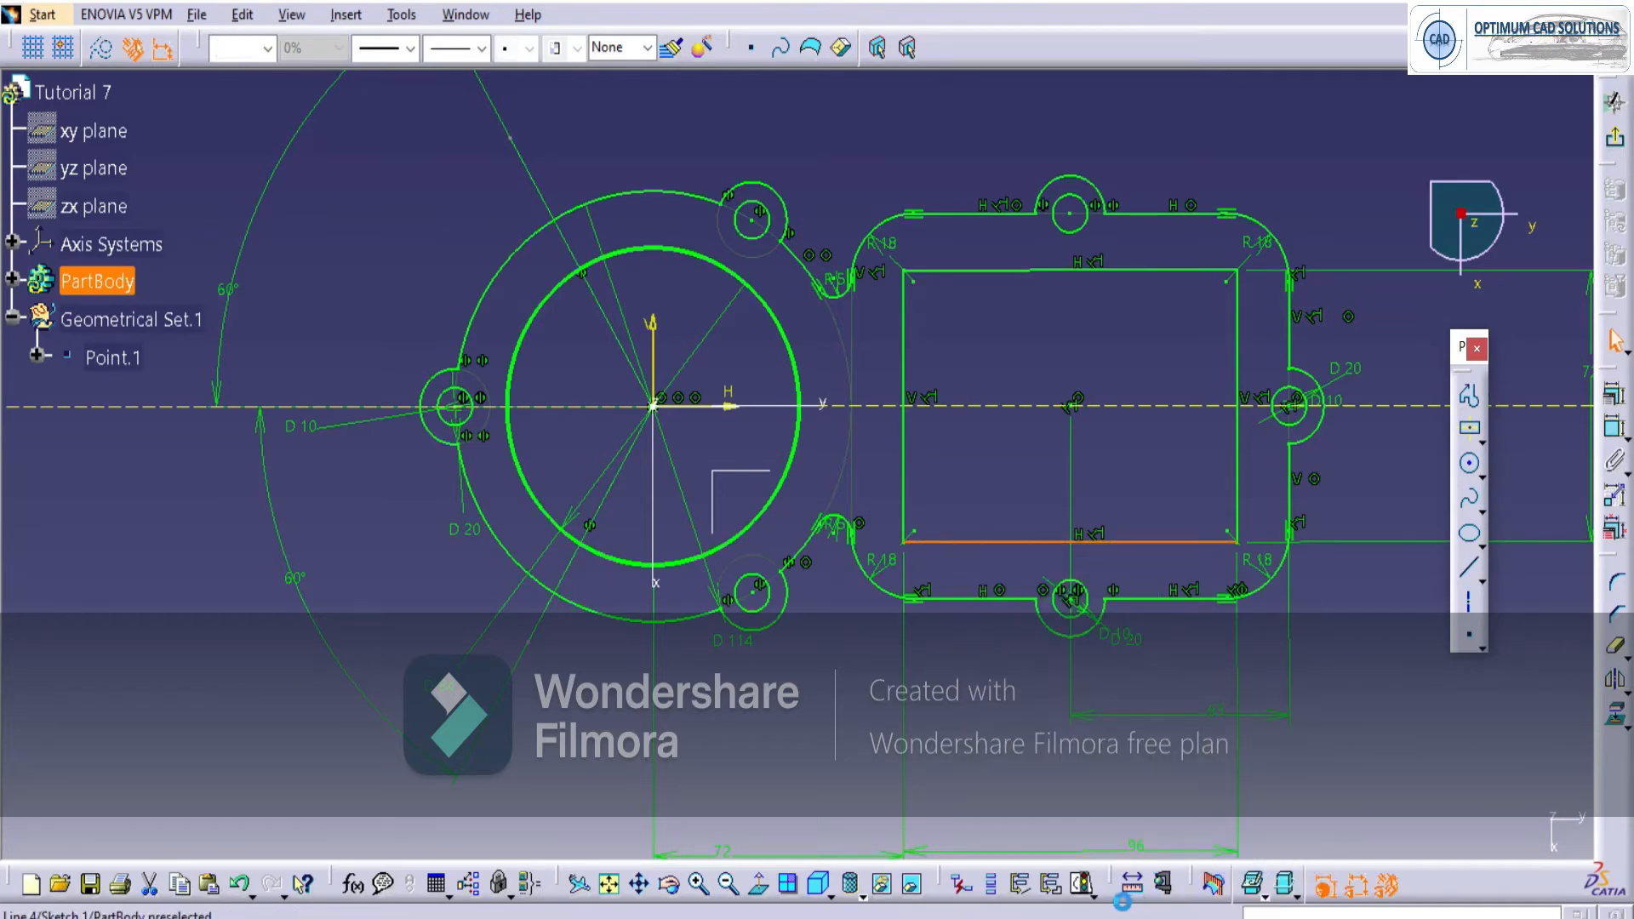
pyautogui.click(1053, 884)
pyautogui.click(1386, 774)
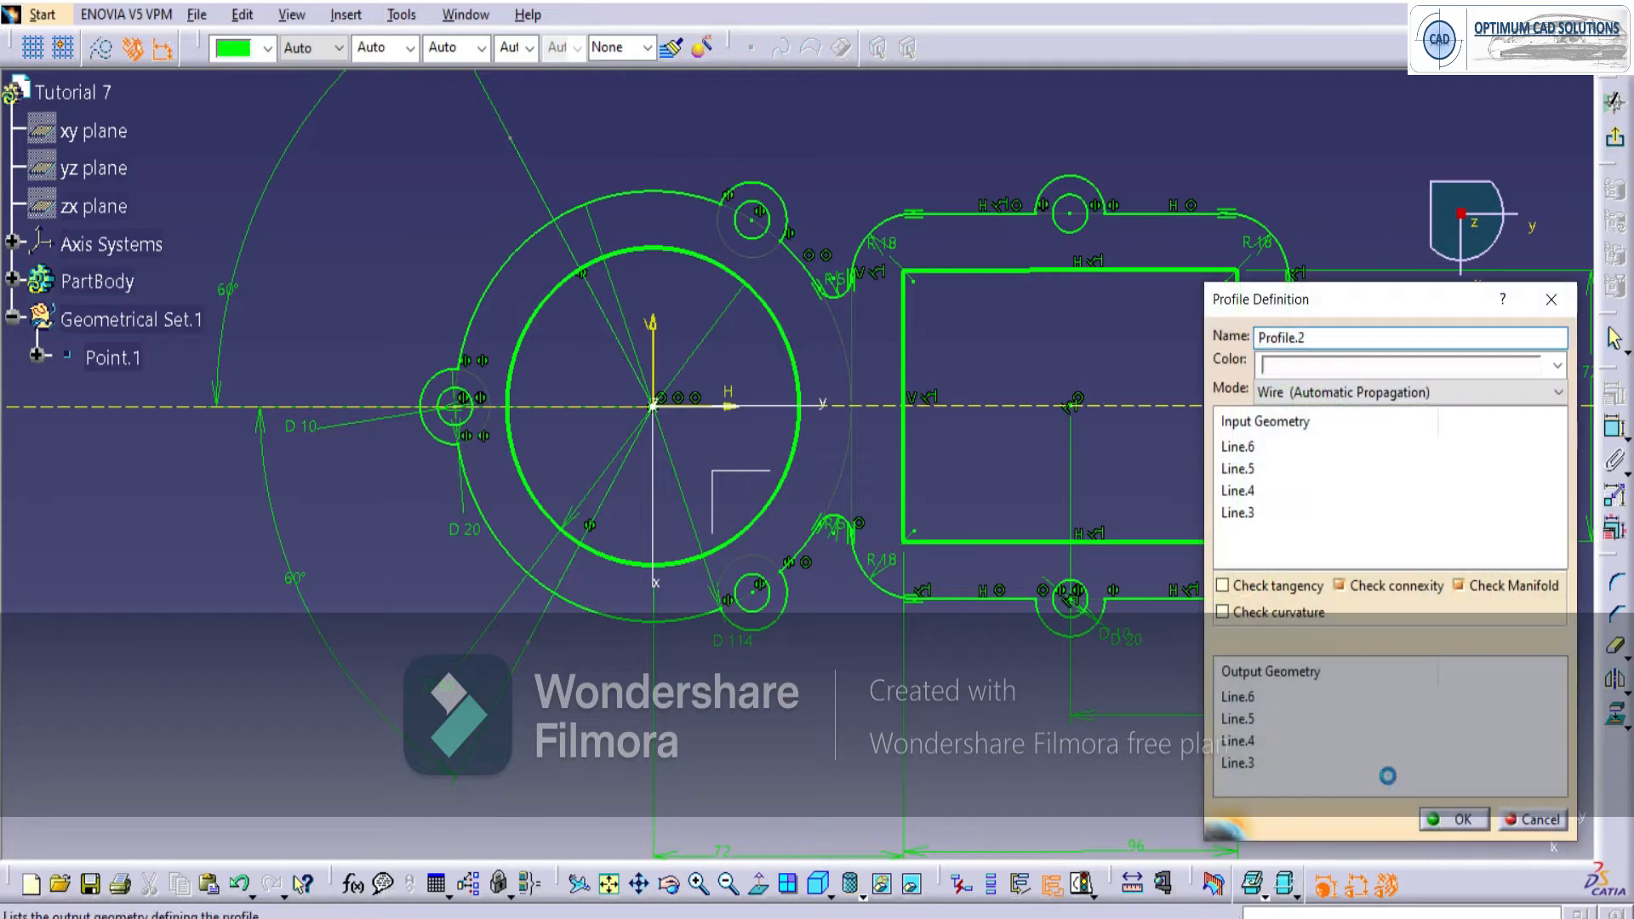
pyautogui.click(1482, 822)
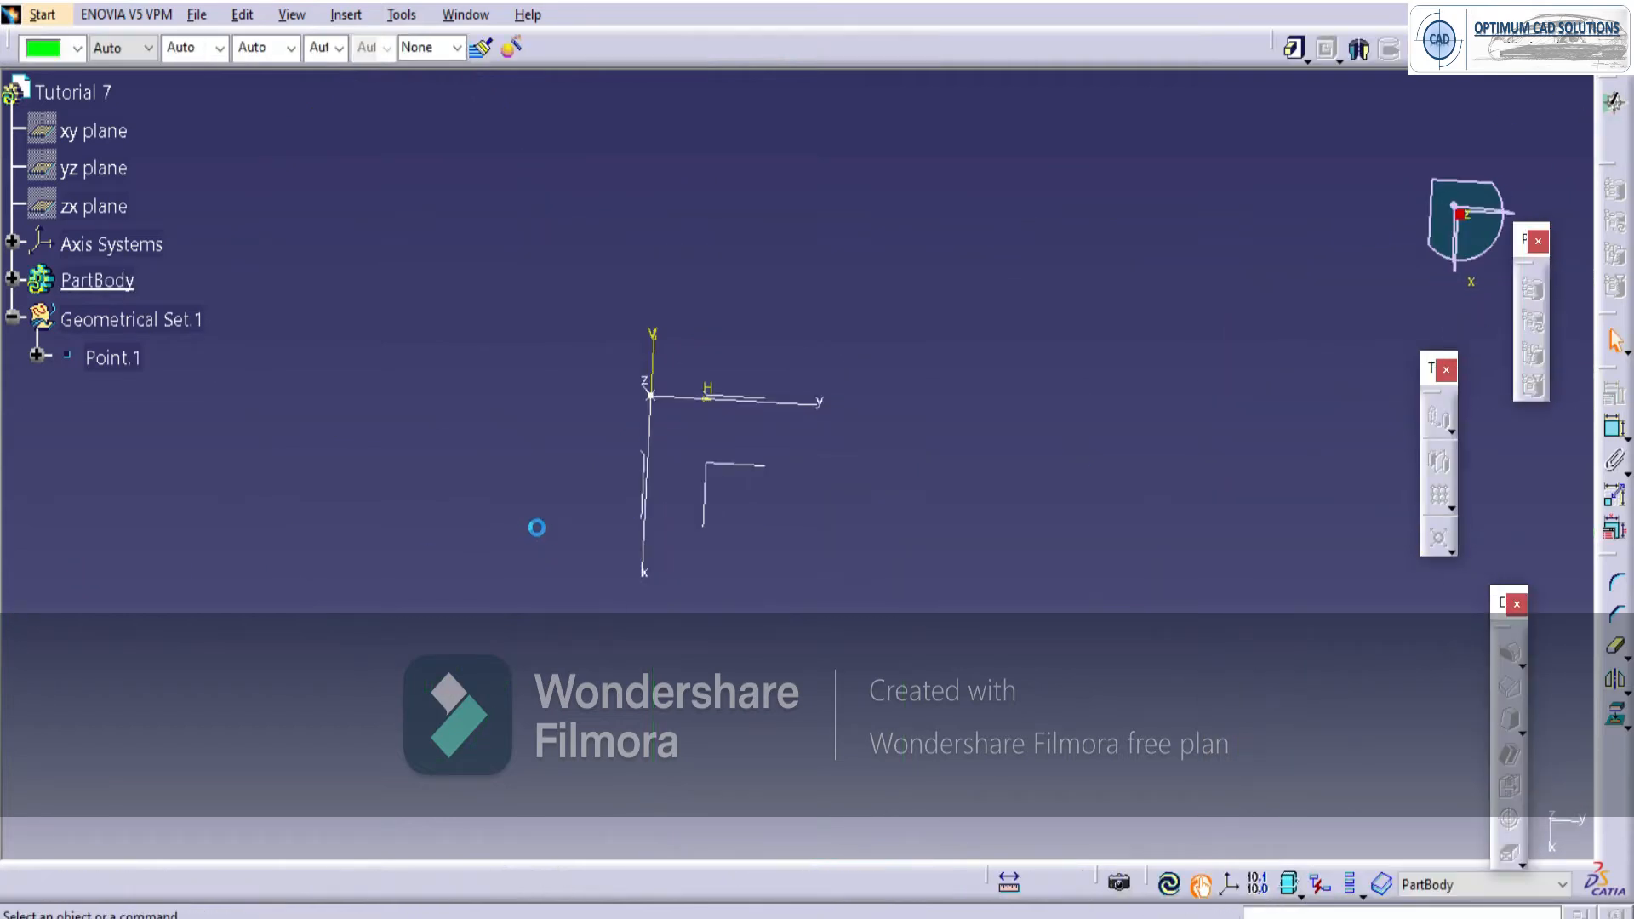
pyautogui.click(807, 457)
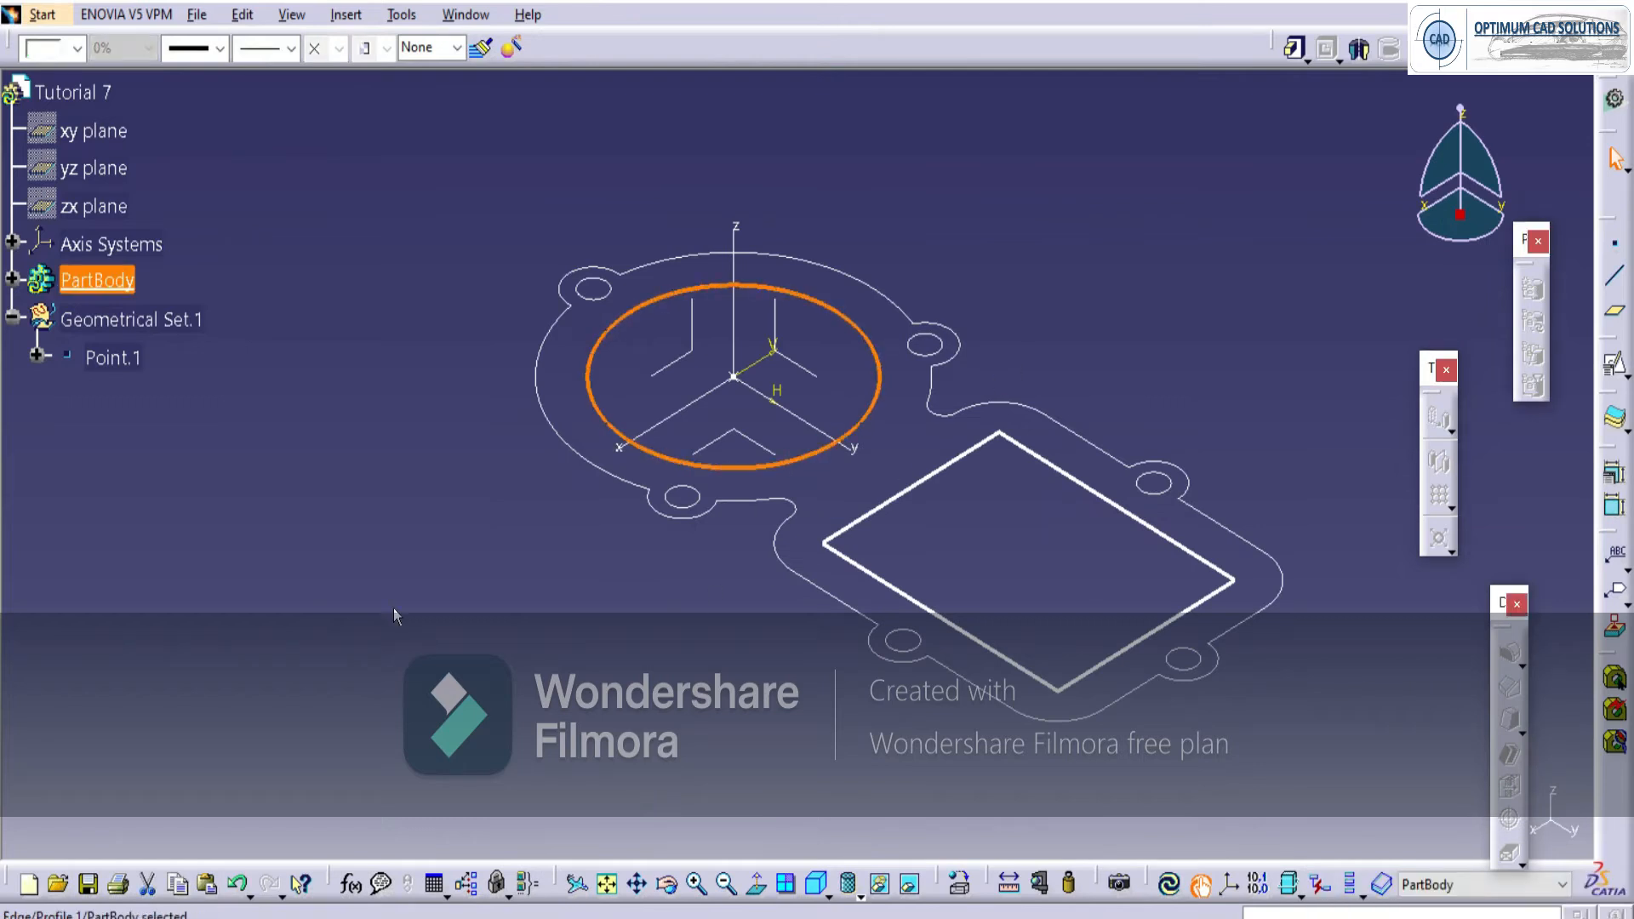
pyautogui.click(435, 517)
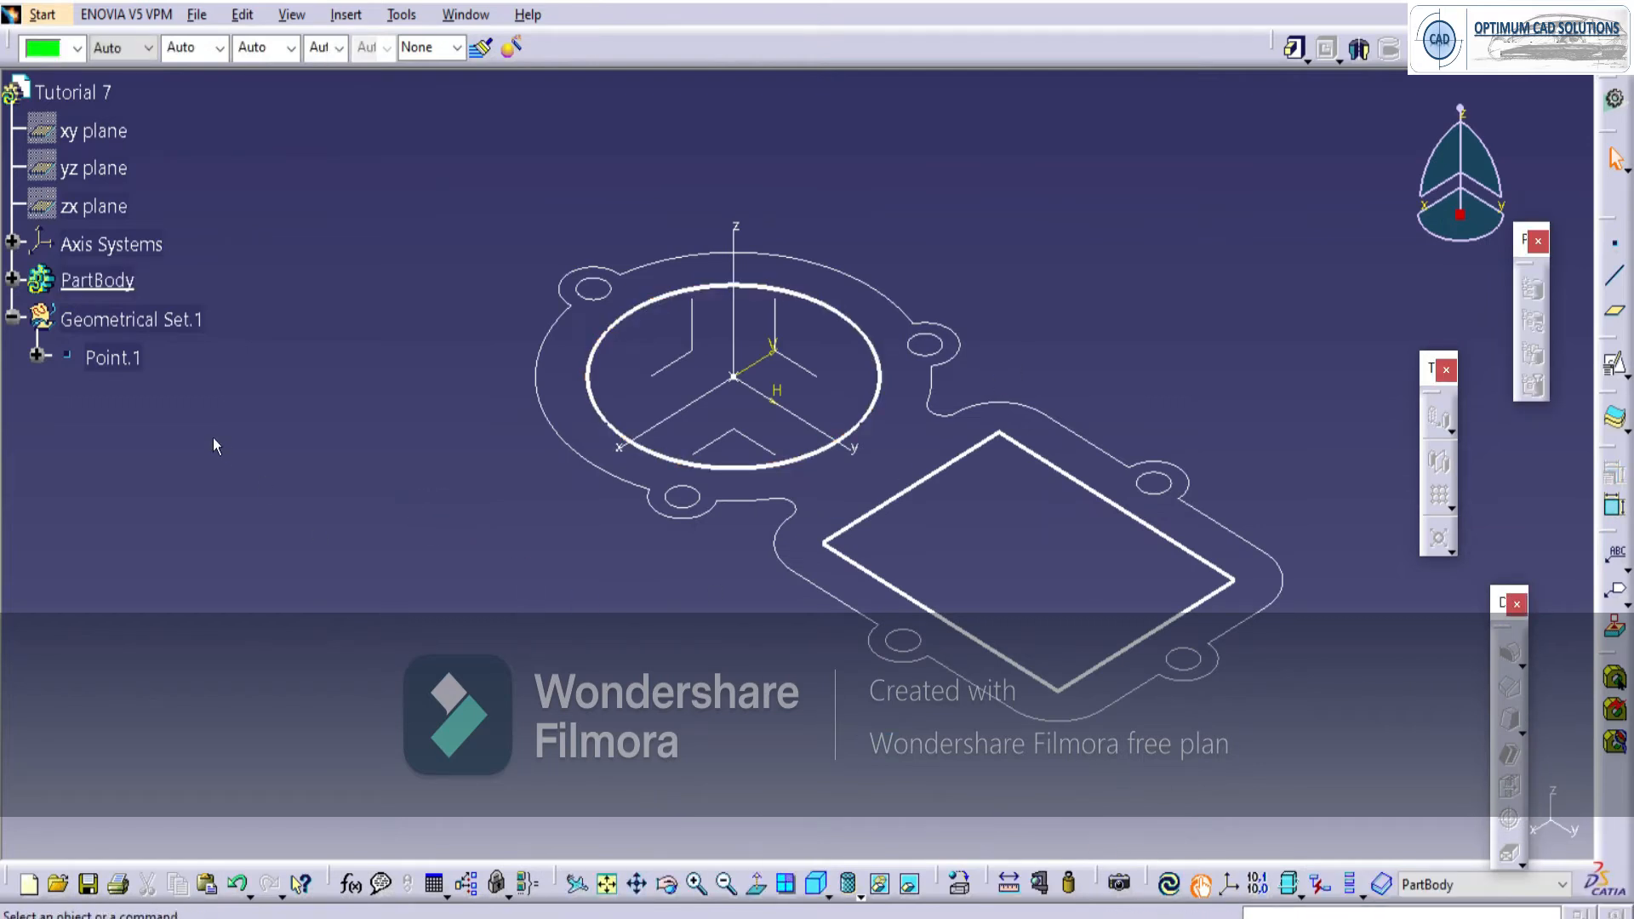
# Insert a new body and rename it basicpart.
pyautogui.hotkey('alt', 'i')
pyautogui.press('b')
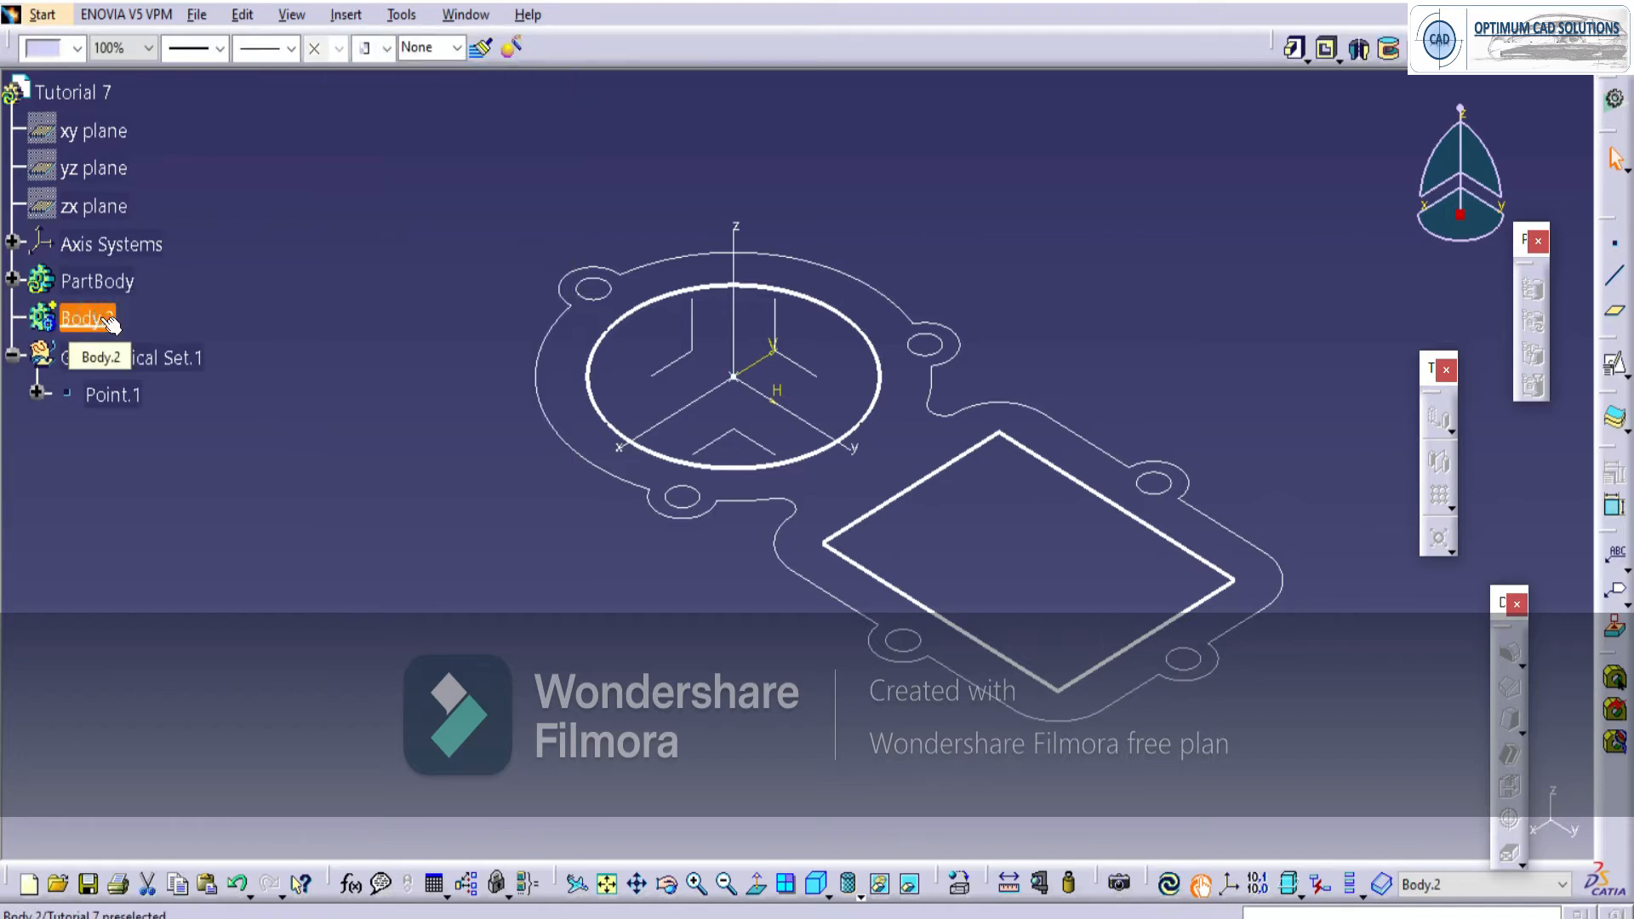
pyautogui.hotkey('alt', 'Return')
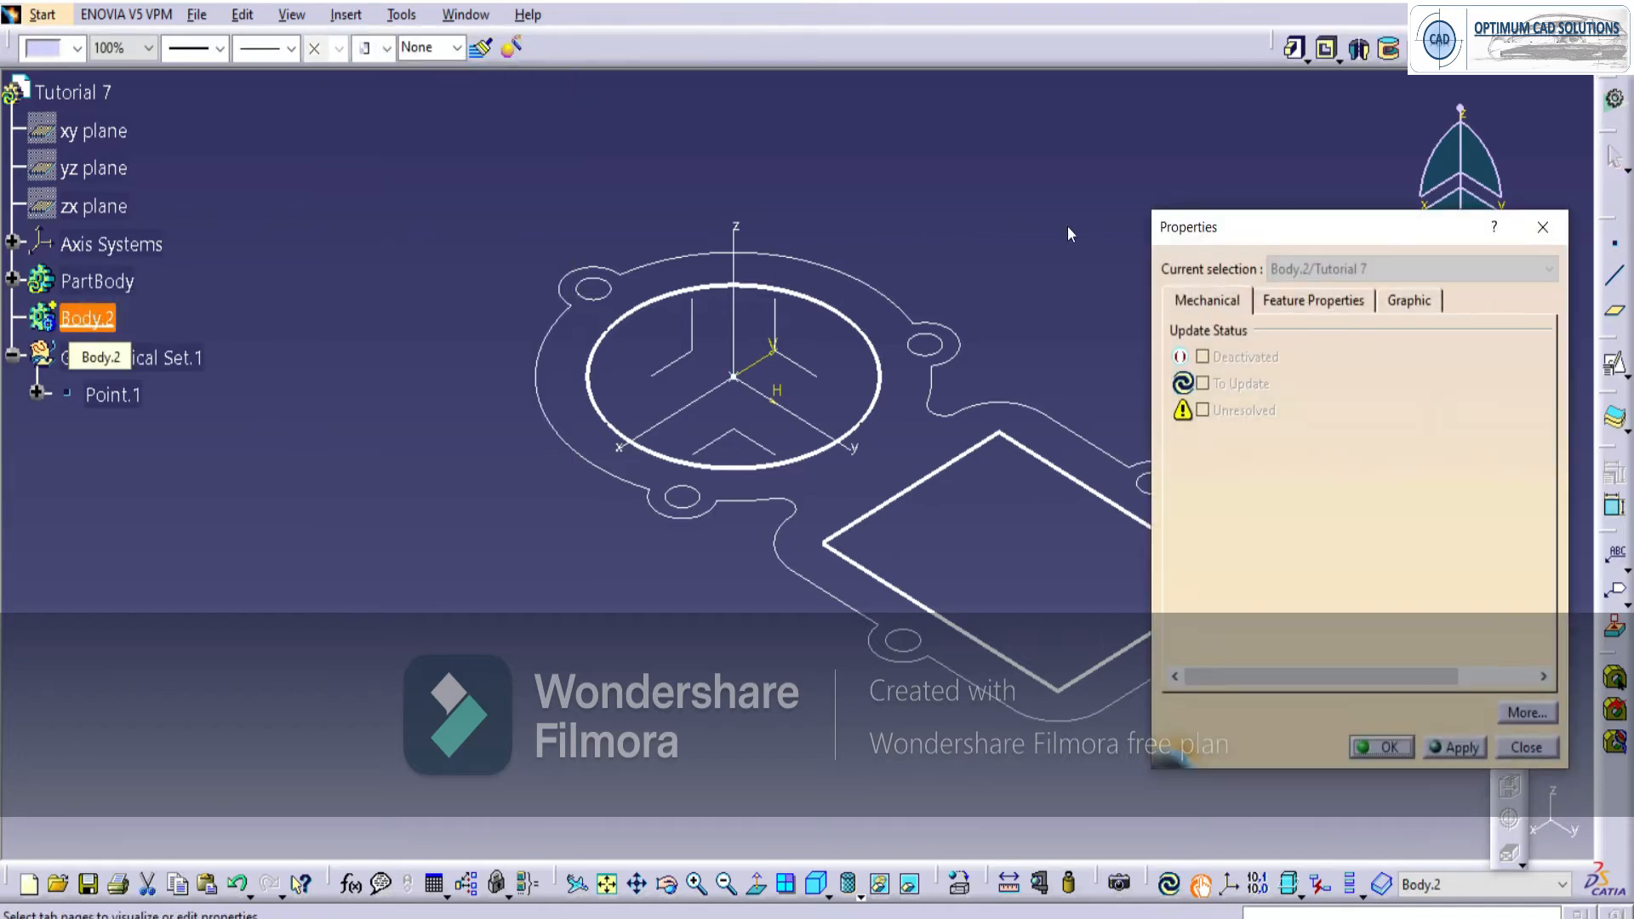
pyautogui.click(1311, 303)
pyautogui.write('mAIN')
pyautogui.press('Return')
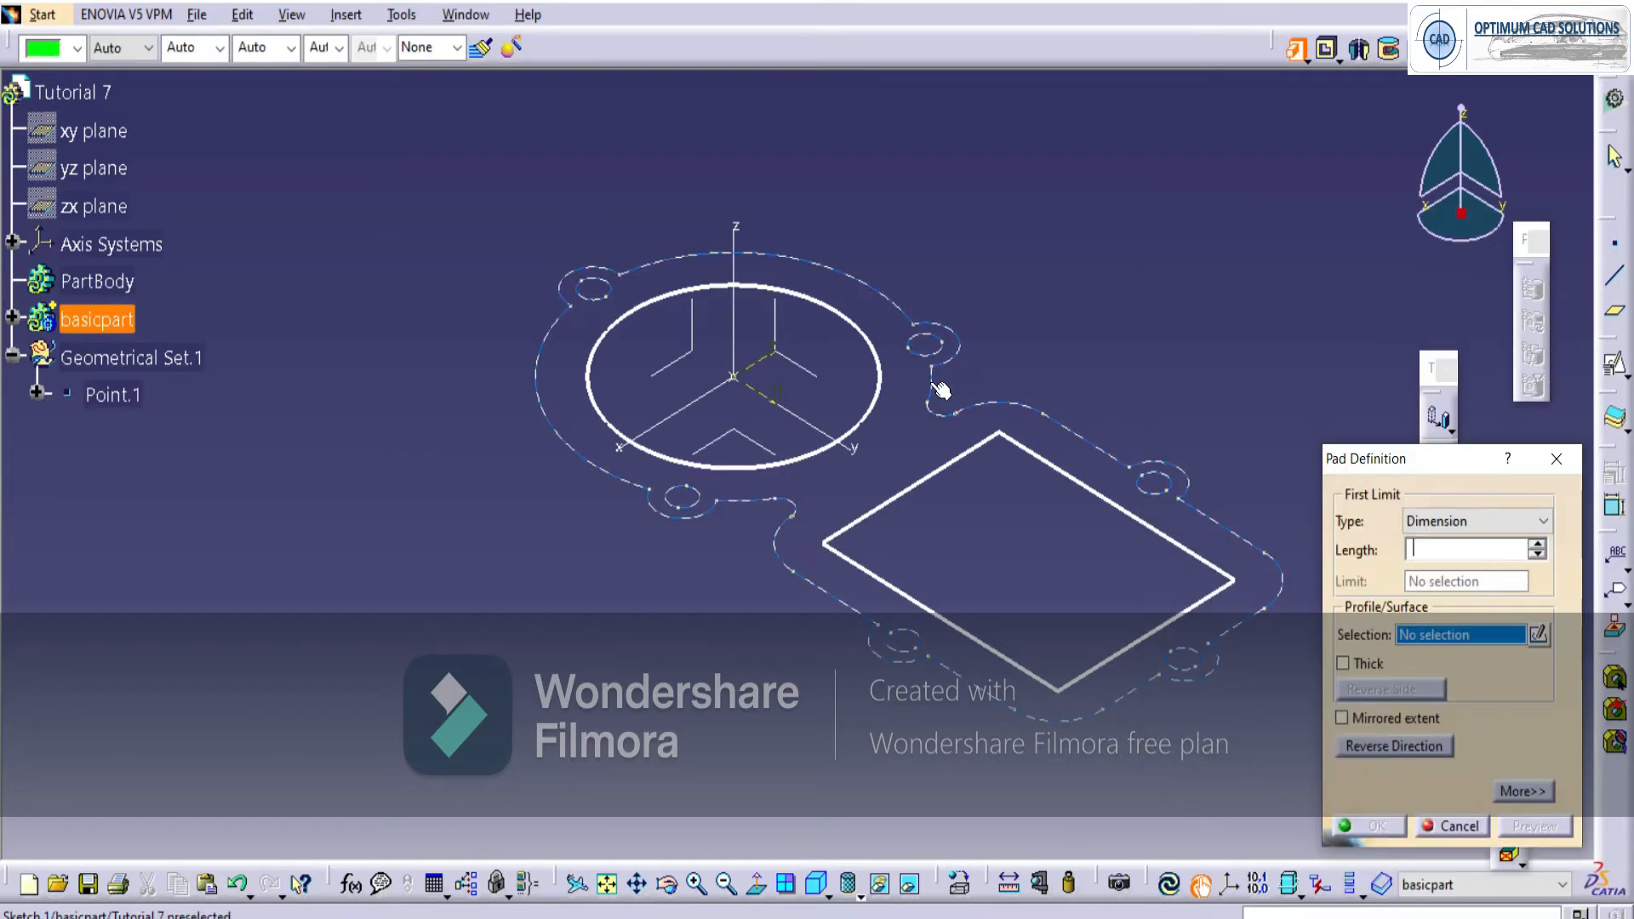
# Choose the flange sketch as the Pad profile and check its geometry for closure with Sketch Analysis.
pyautogui.click(847, 428)
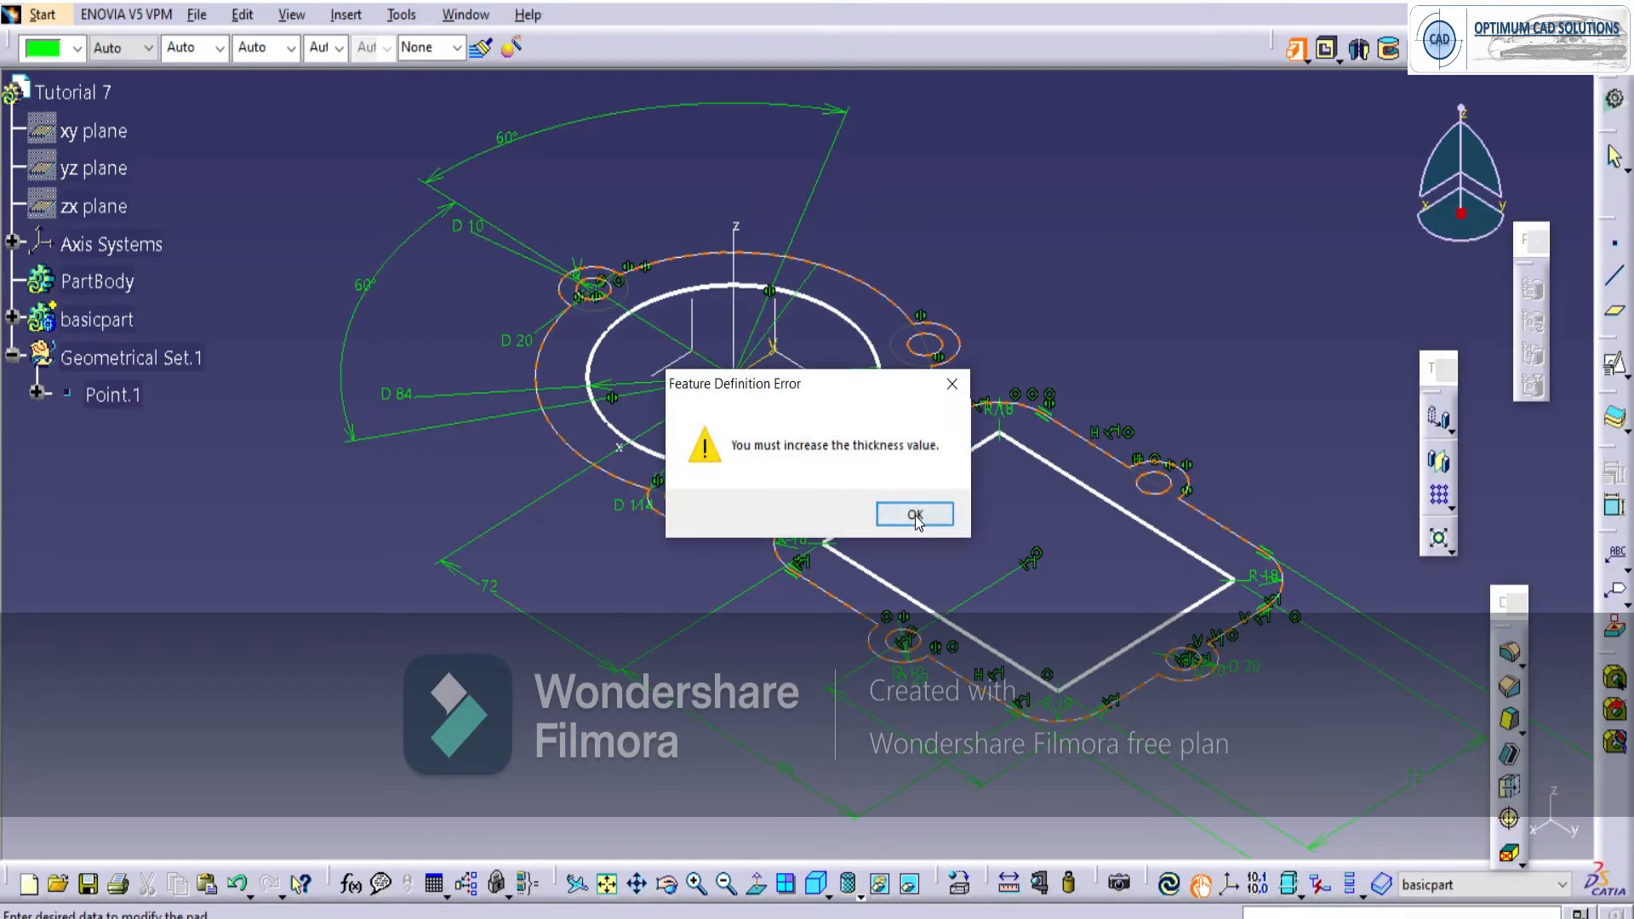
pyautogui.click(913, 513)
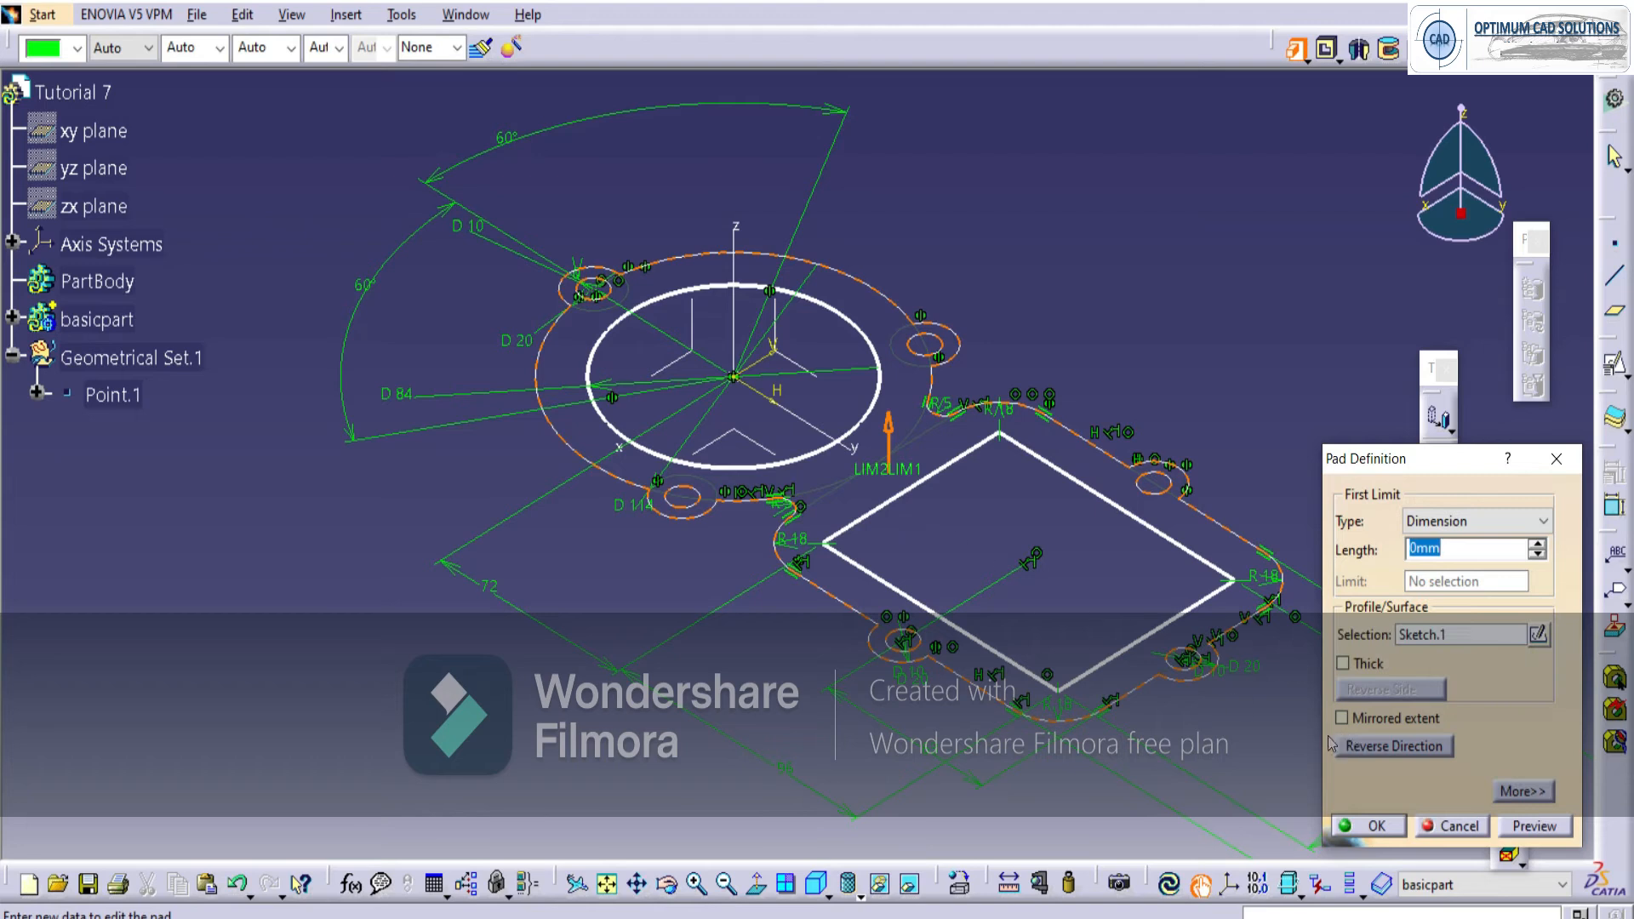
pyautogui.click(1539, 634)
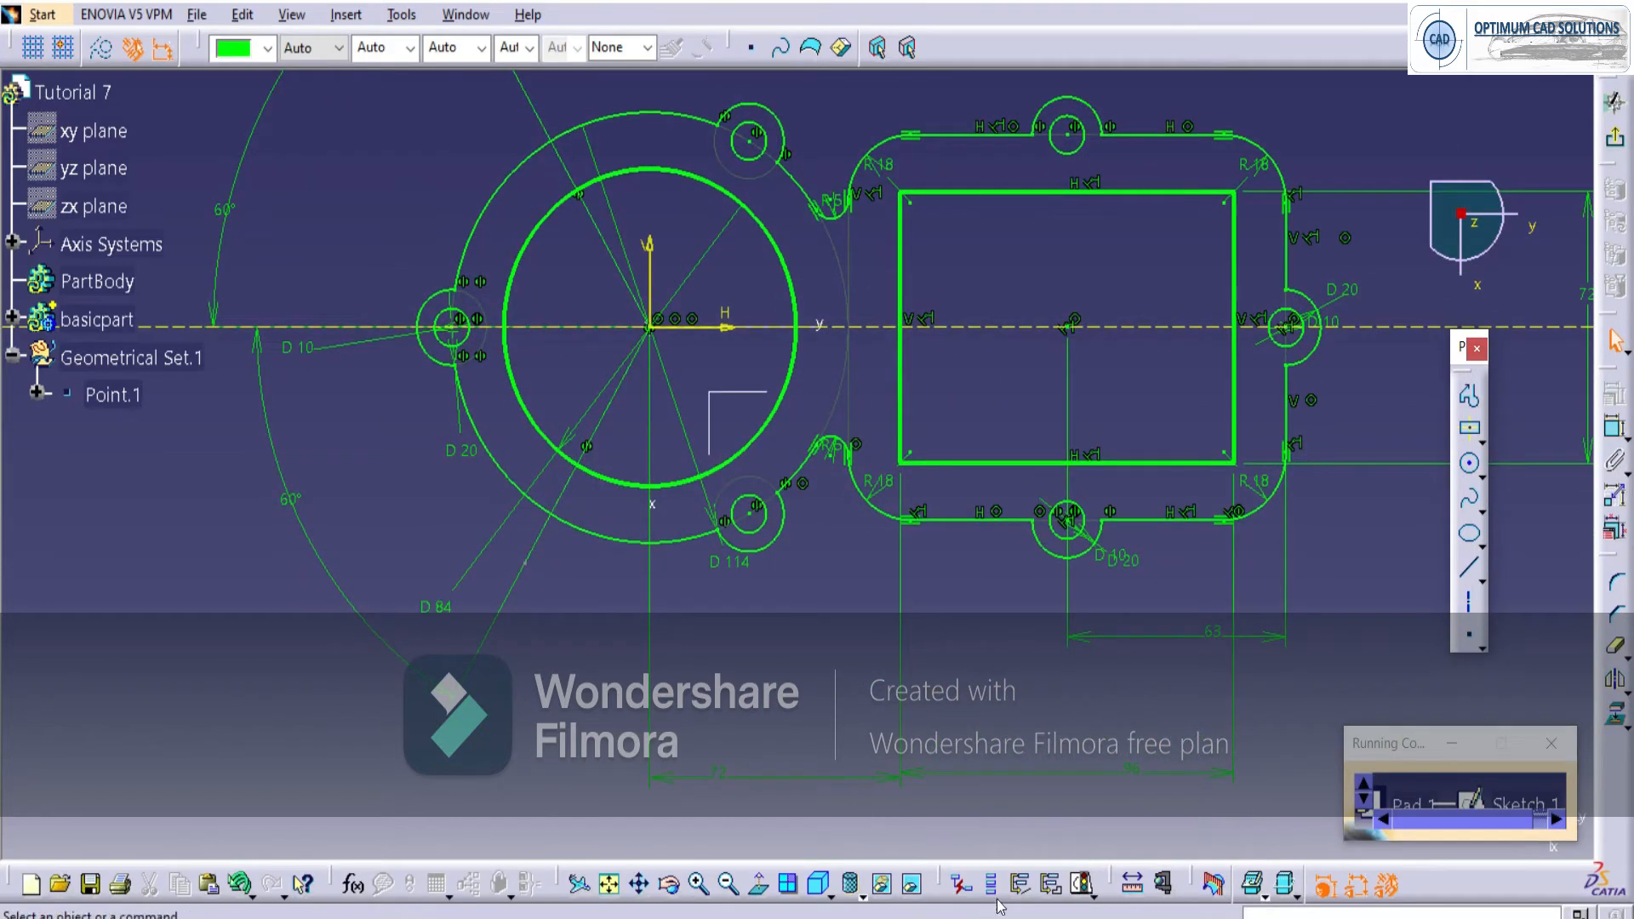
pyautogui.click(1093, 893)
pyautogui.click(1112, 902)
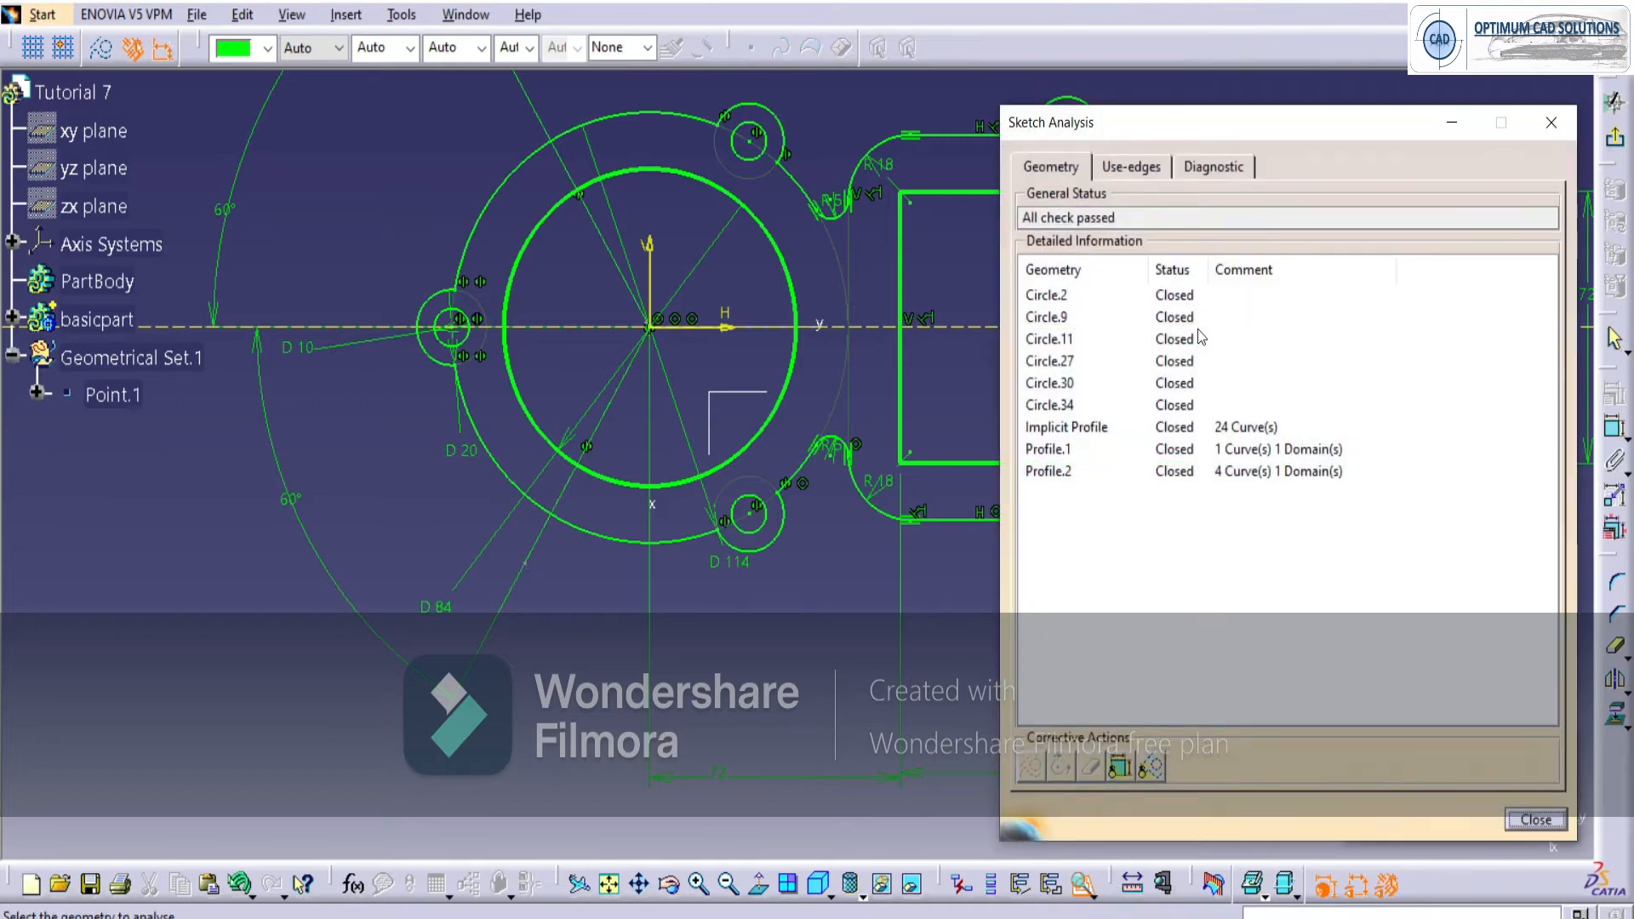
pyautogui.click(1551, 122)
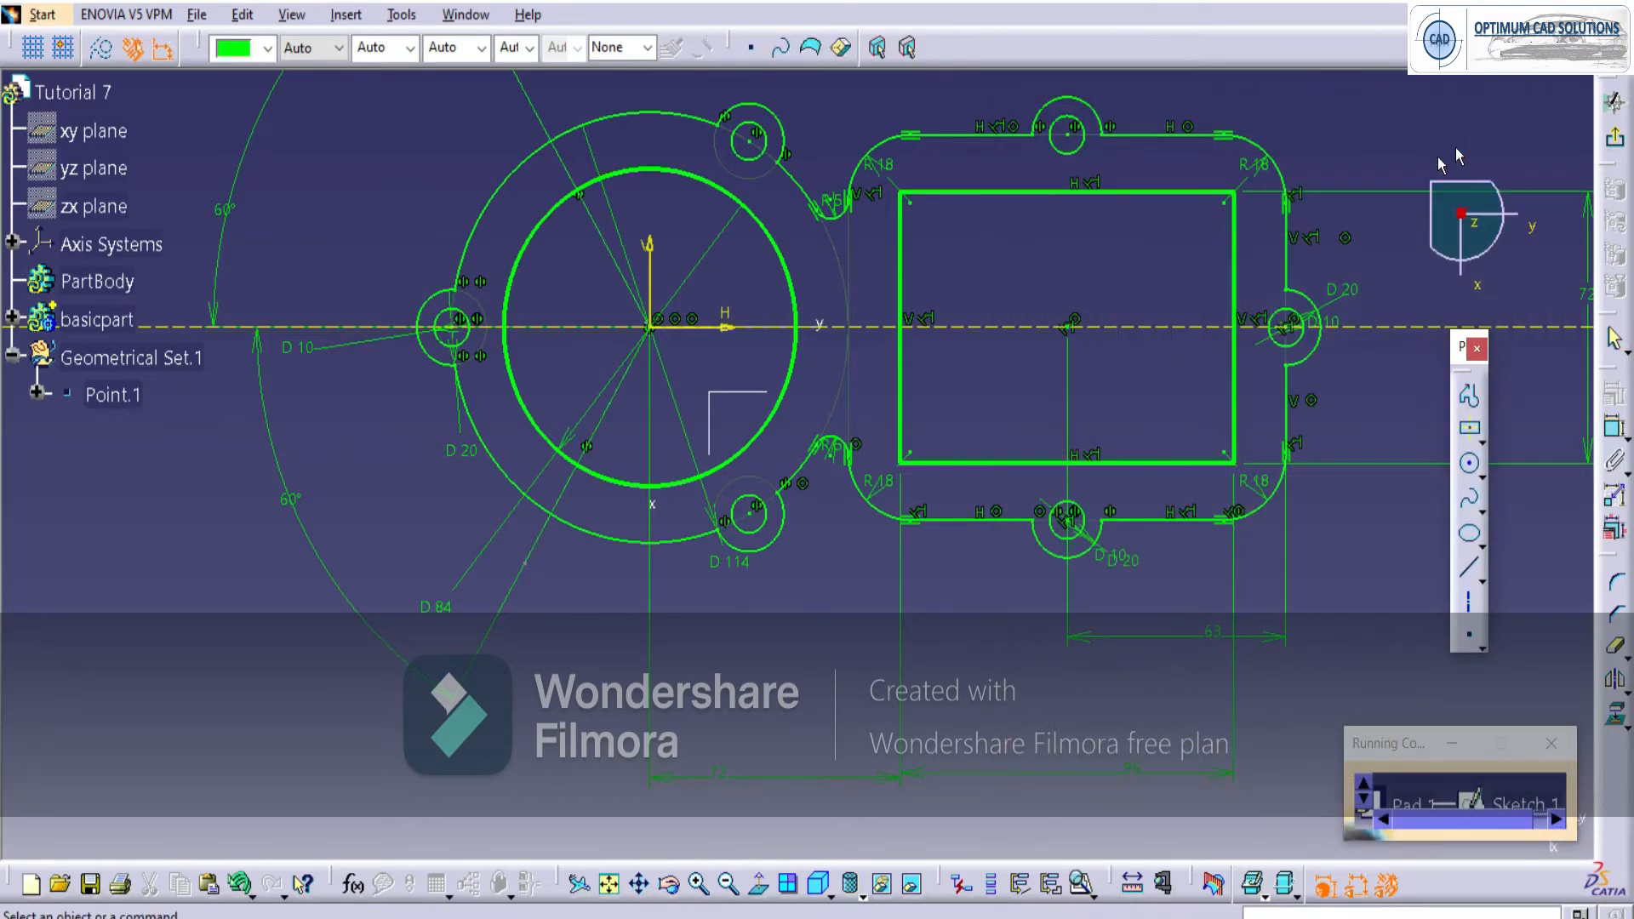
pyautogui.click(1615, 138)
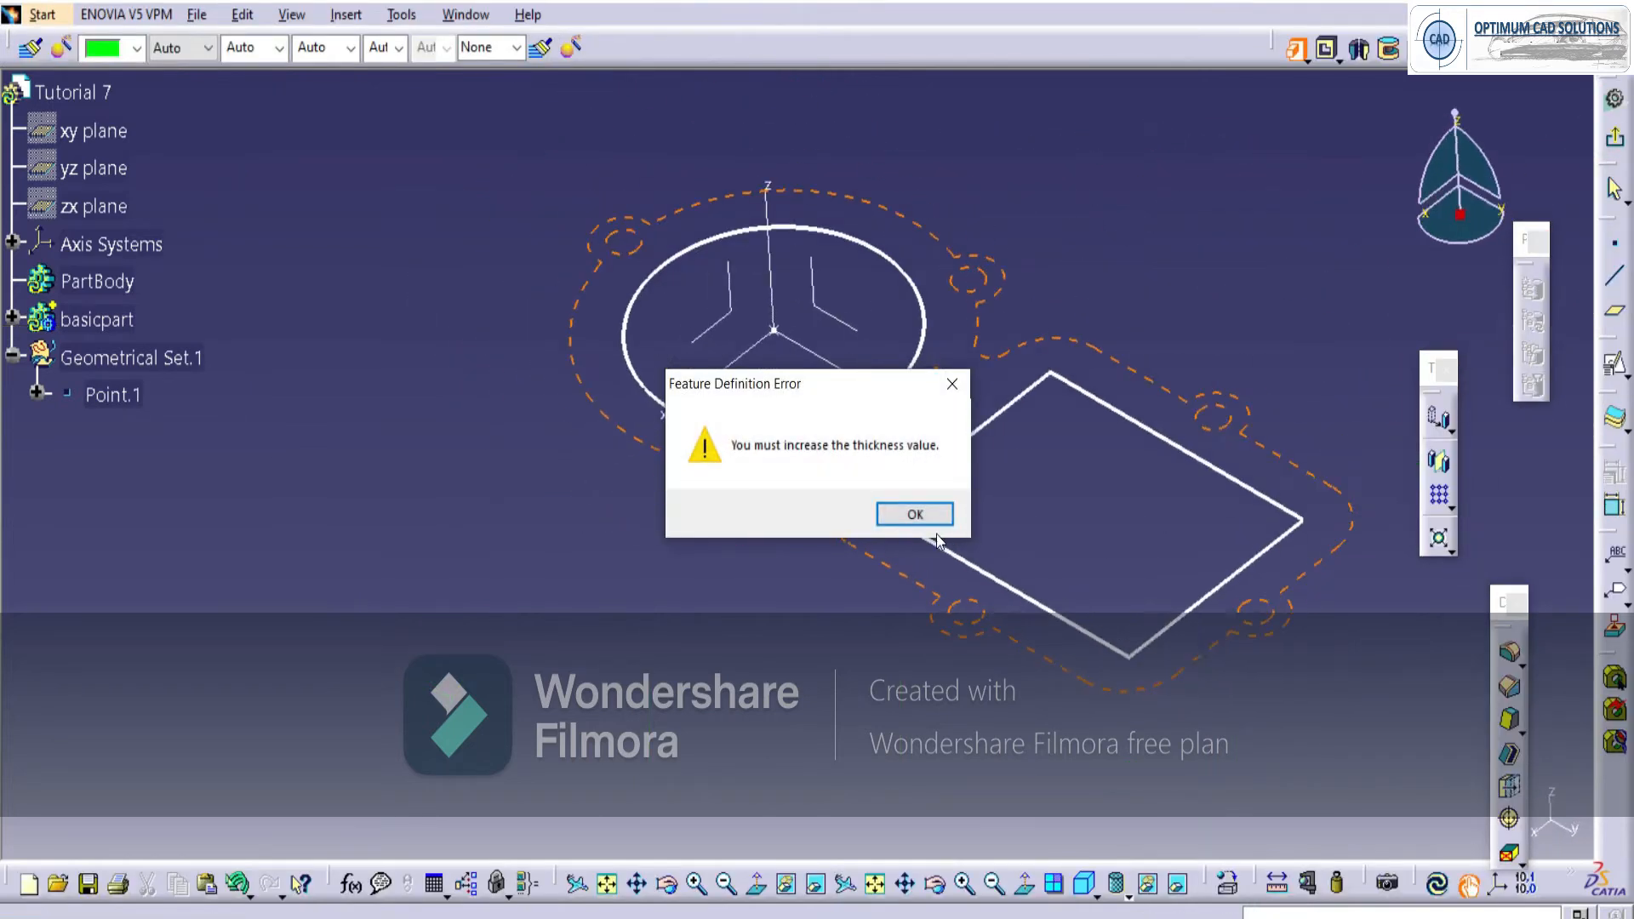
# Pad the flange sketch with a length of 6 mm.
pyautogui.click(914, 515)
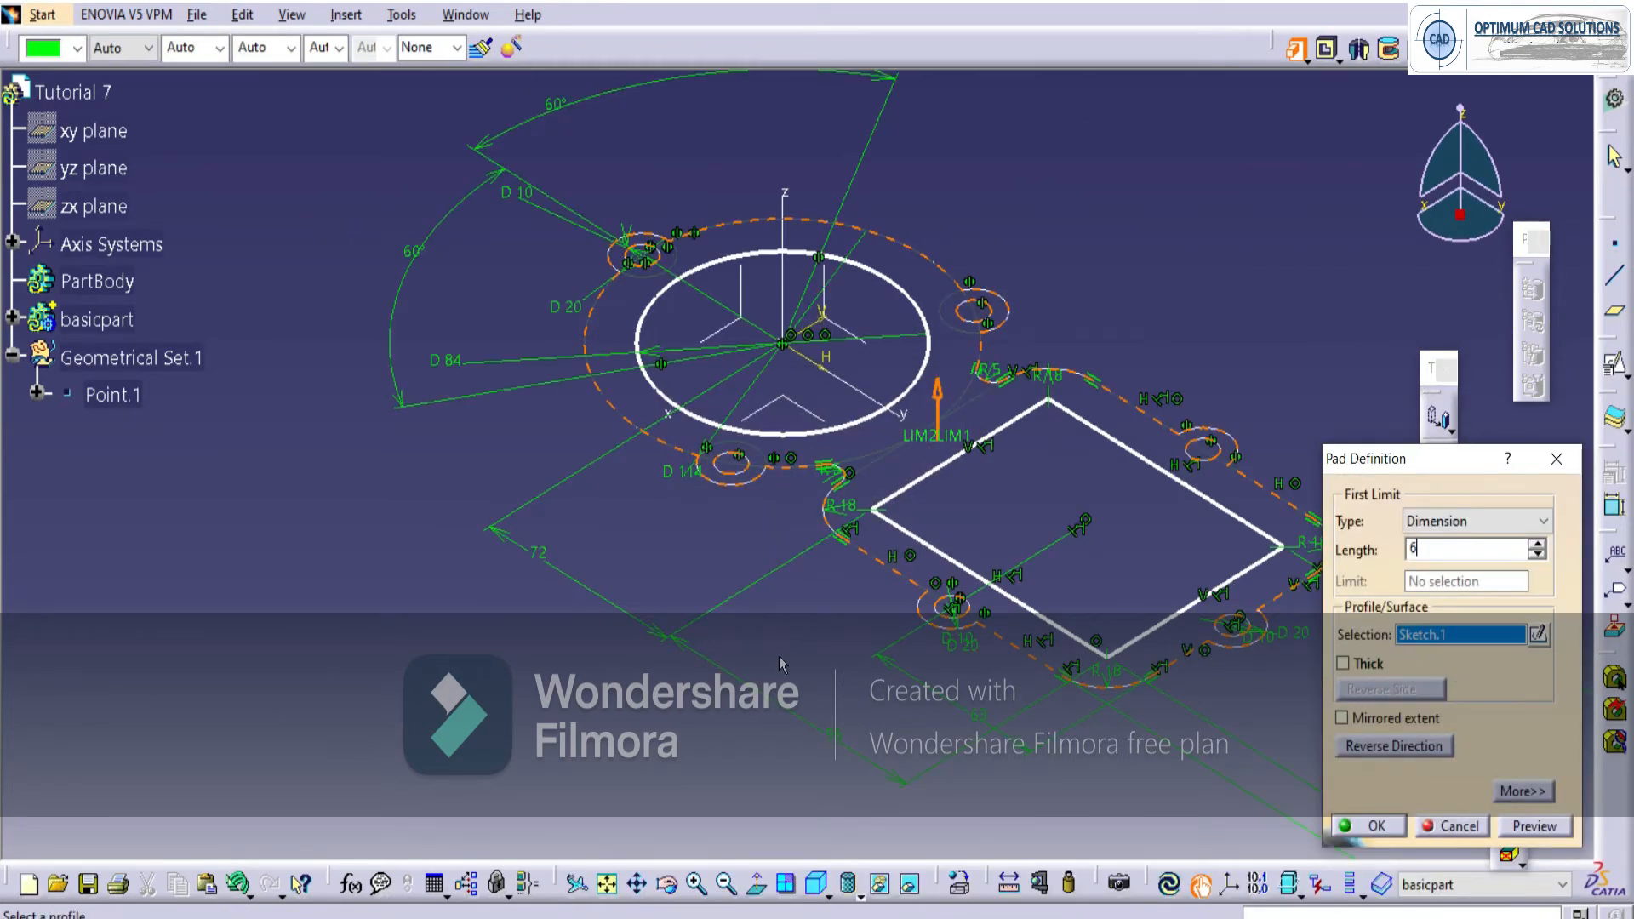
pyautogui.write('6')
pyautogui.press('Return')
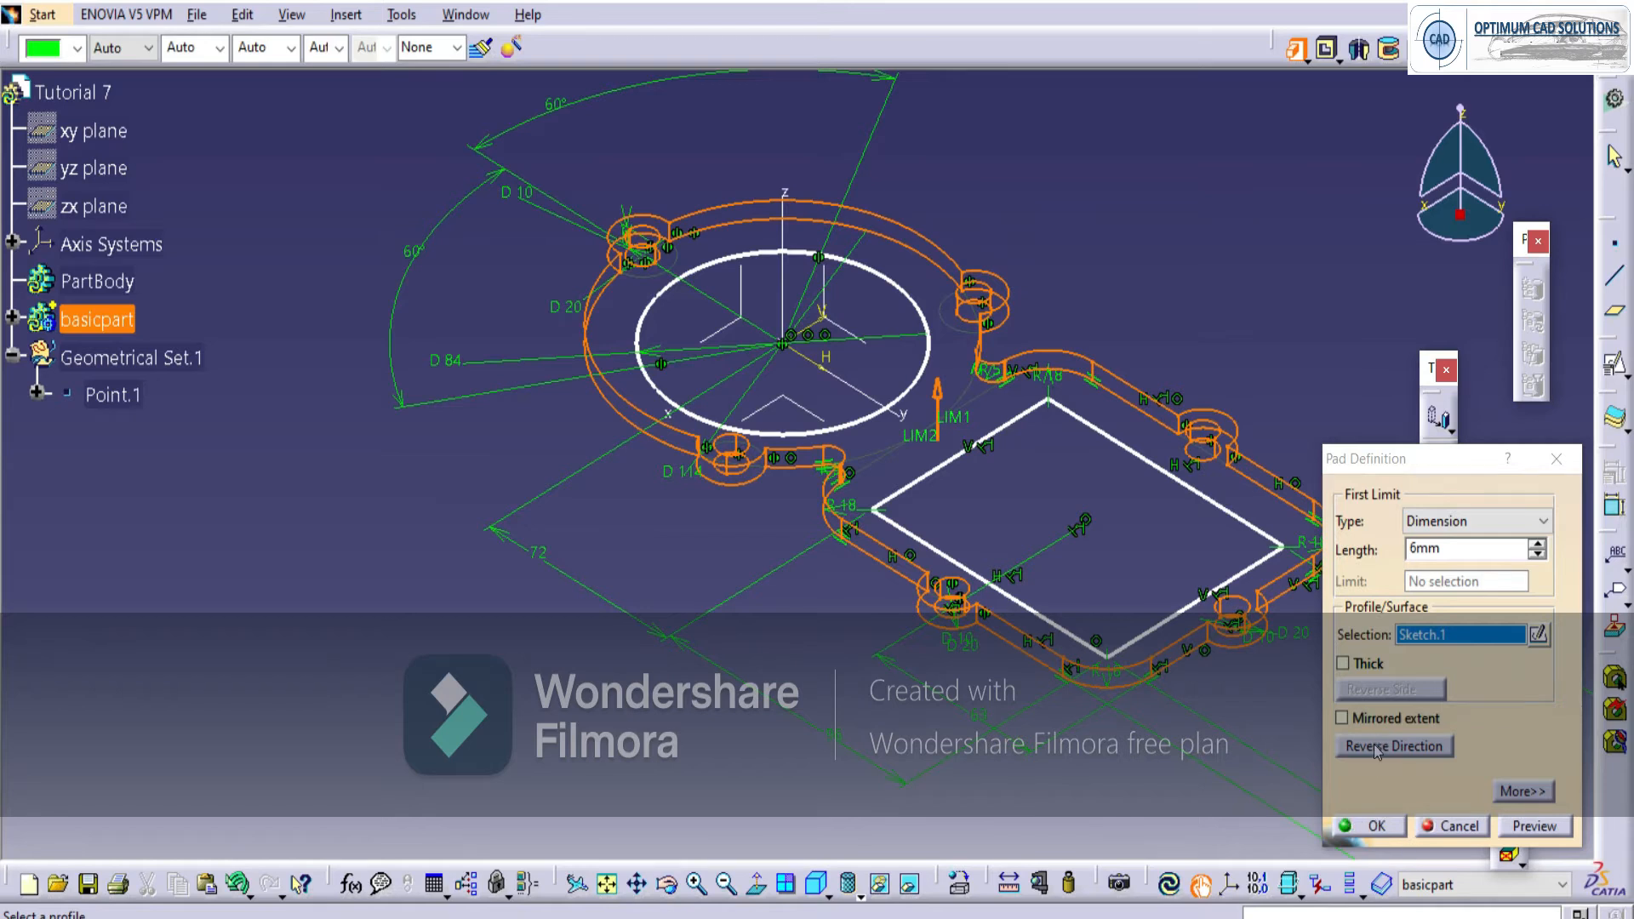
pyautogui.click(1367, 826)
pyautogui.moveTo(1094, 839); pyautogui.dragTo(554, 470, button='middle')
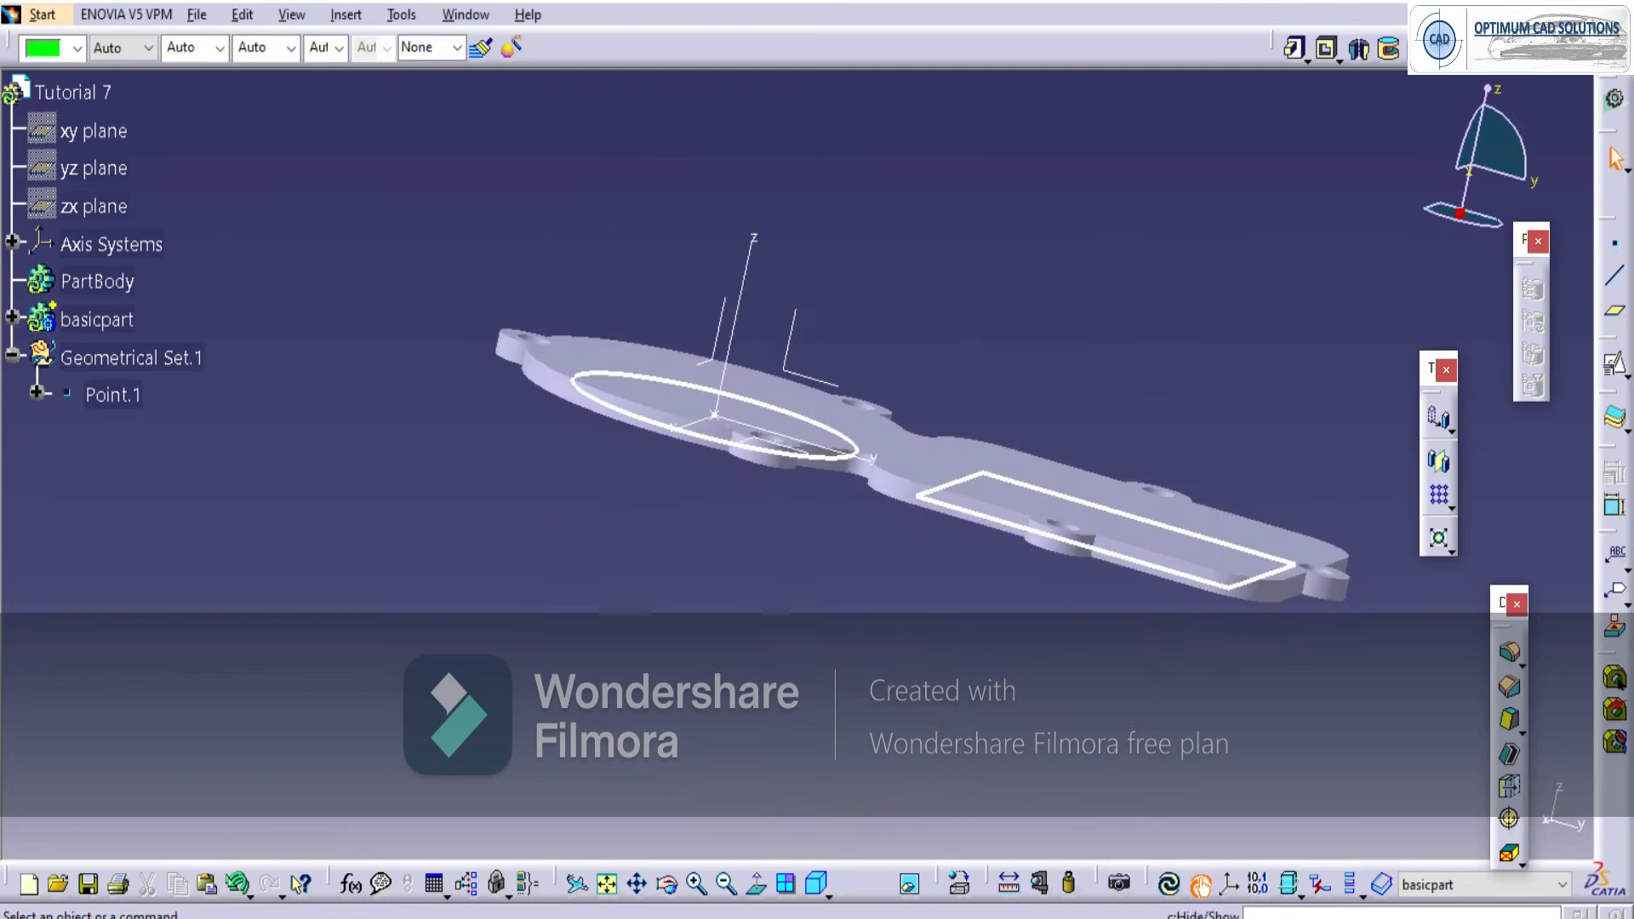
# Switch to the reference drawing and the PowerPoint presentation to review the flange slide and the cylinder stage on slide 4.
pyautogui.click(1234, 918)
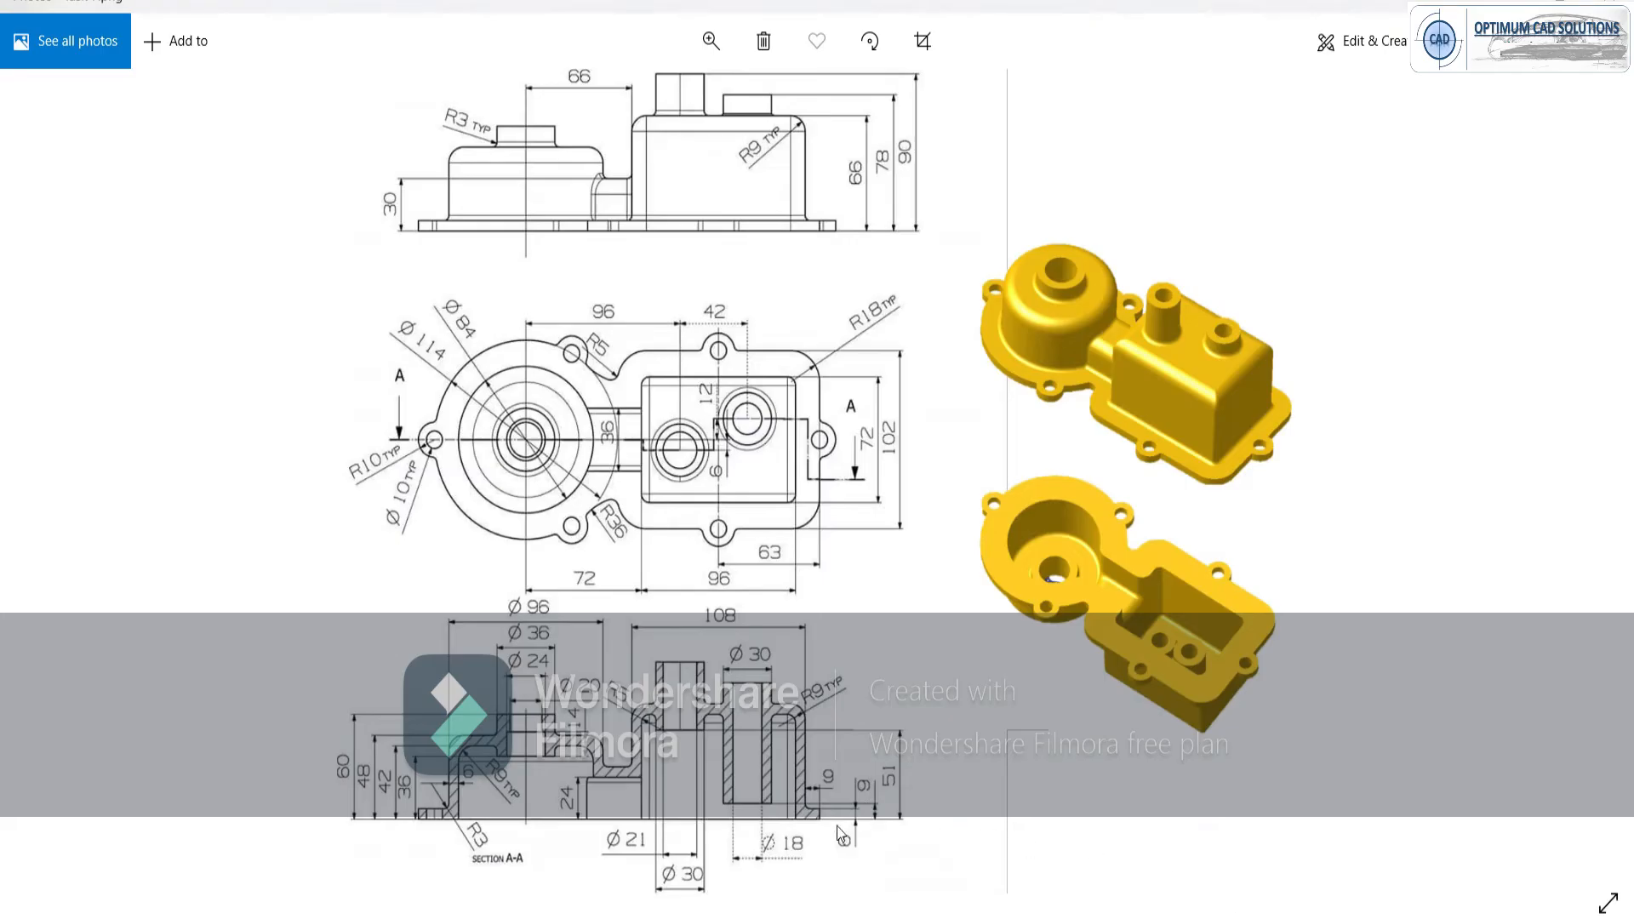
pyautogui.click(1513, 2)
pyautogui.moveTo(907, 498); pyautogui.dragTo(875, 612, button='middle')
pyautogui.click(748, 448)
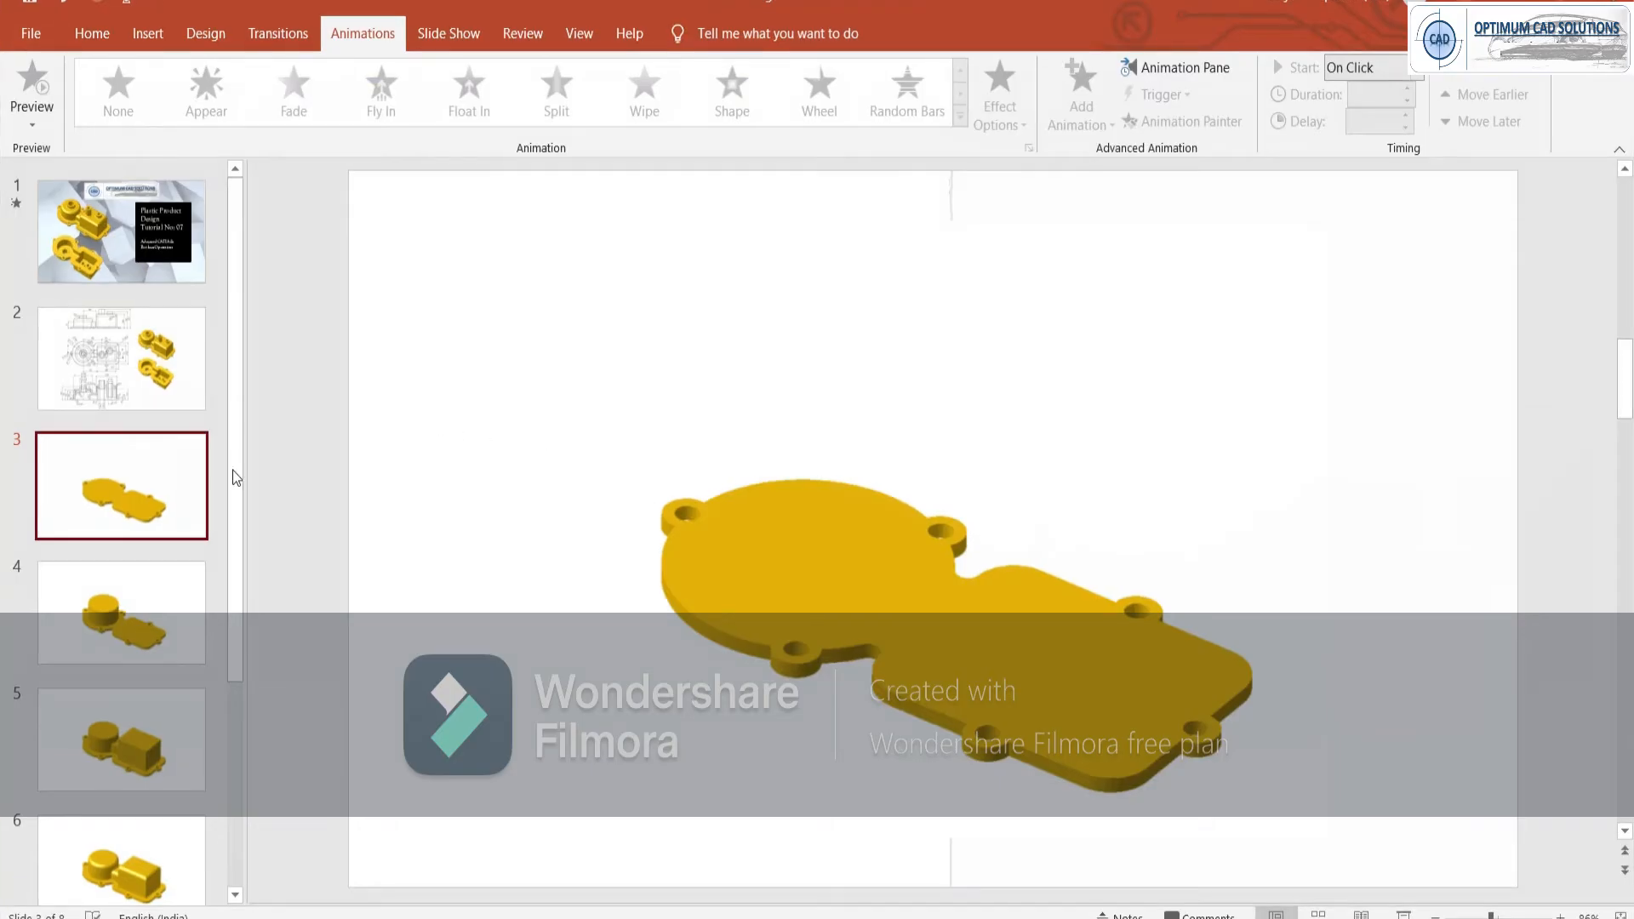
pyautogui.click(157, 591)
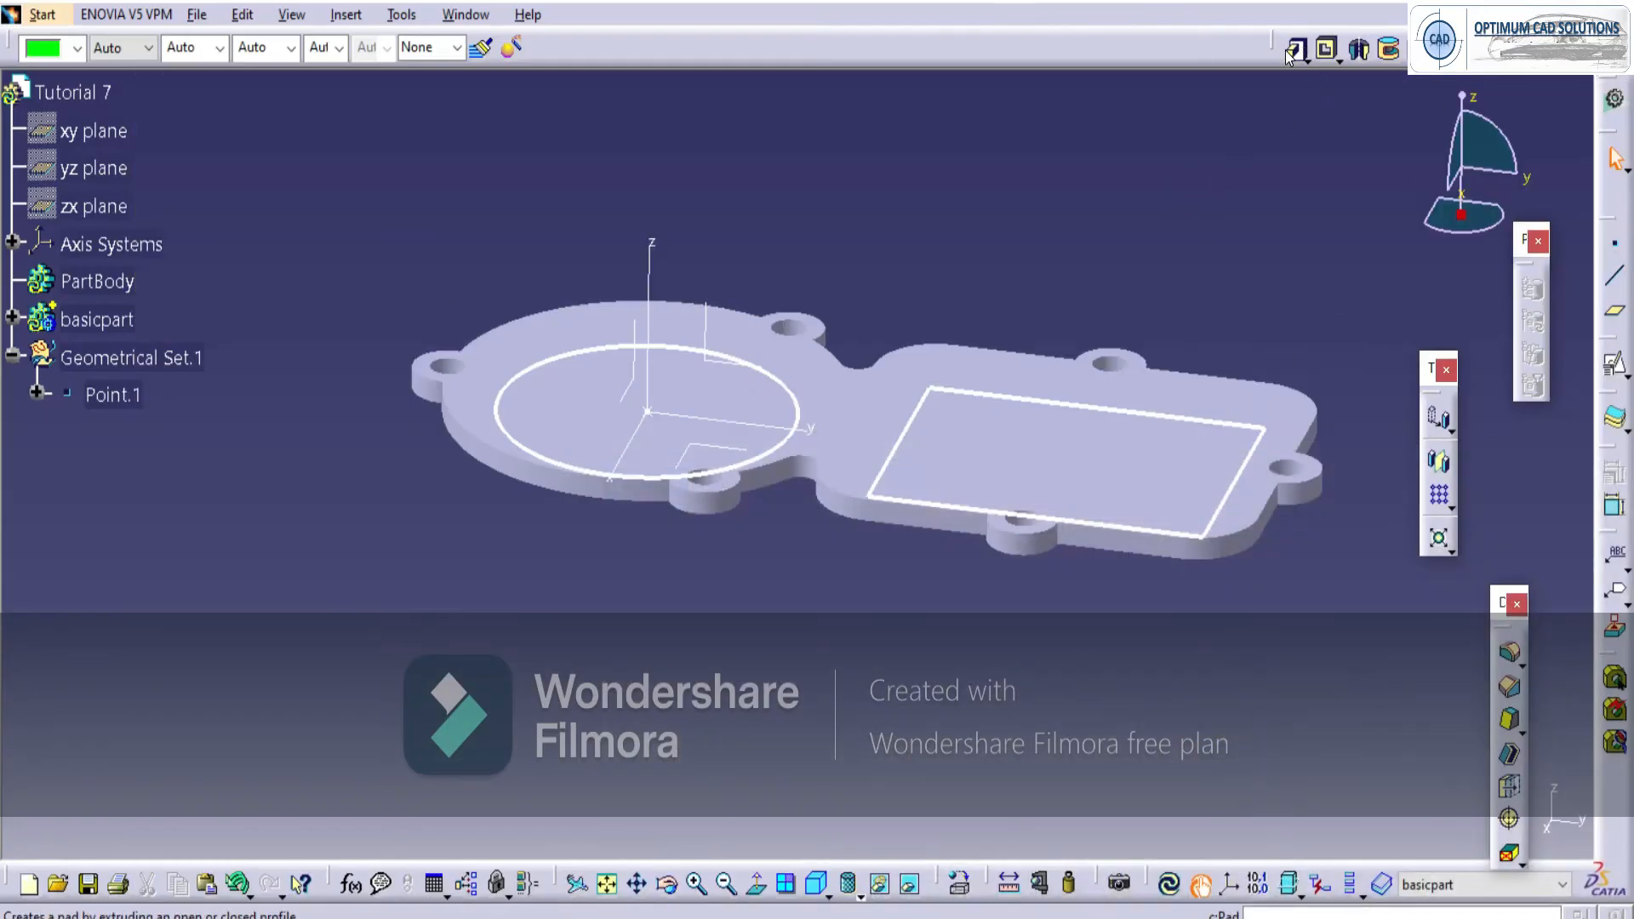
# Pad the 84 mm circle profile with a length of 48 mm.
pyautogui.click(1294, 51)
pyautogui.moveTo(682, 565)
pyautogui.mouseDown(button='middle')
pyautogui.moveTo(697, 493)
pyautogui.moveTo(699, 553)
pyautogui.mouseUp(button='middle')
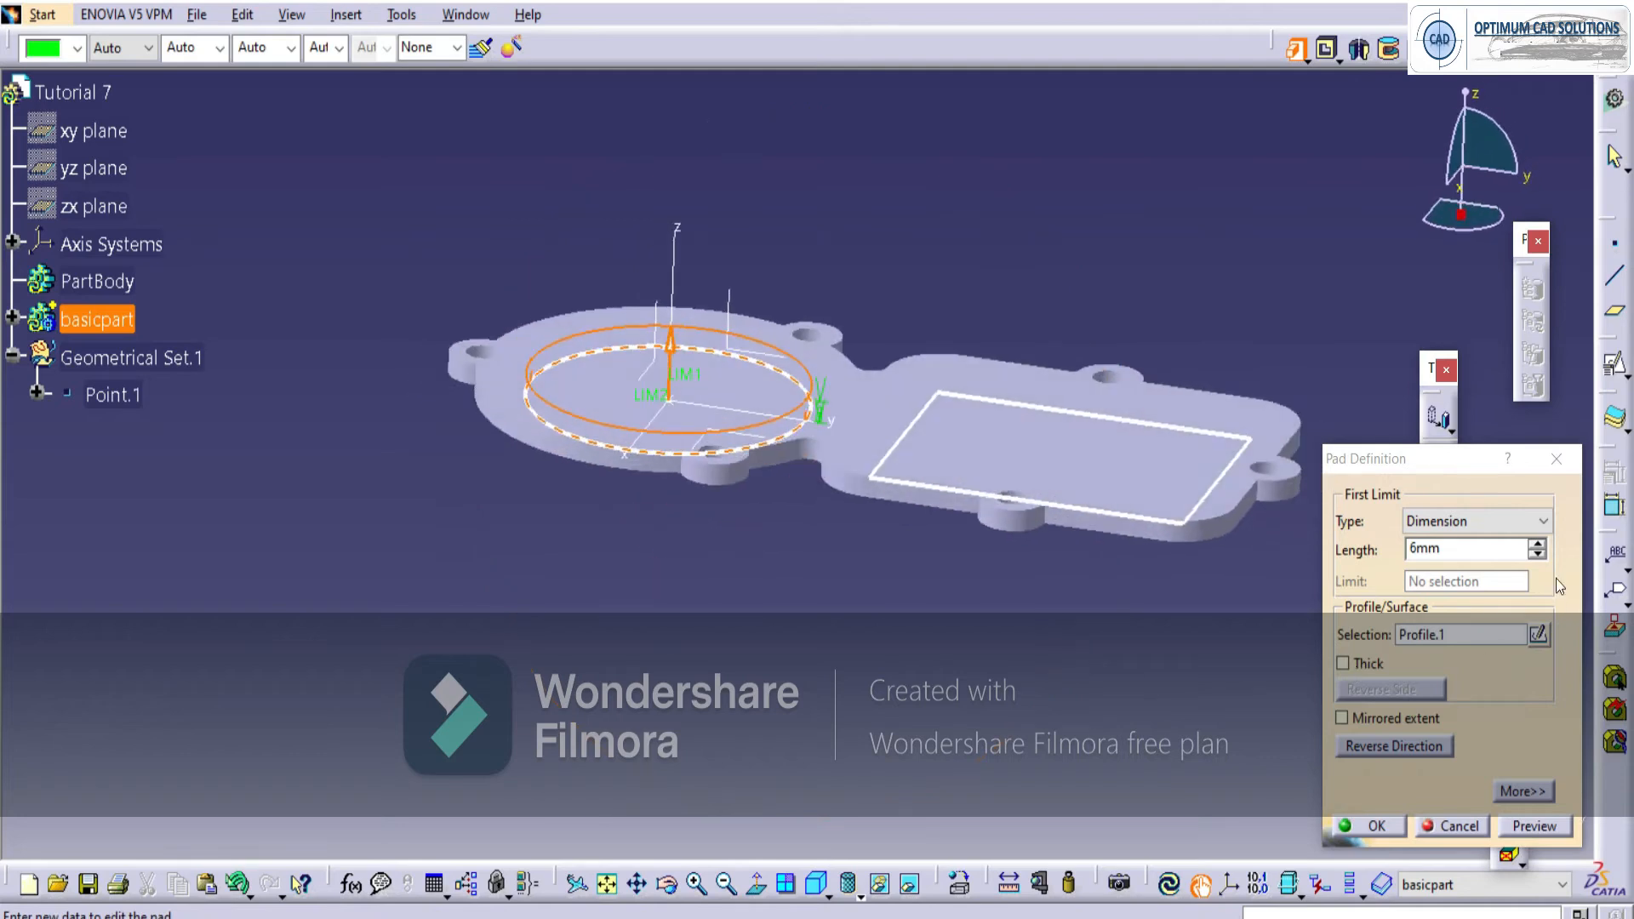
pyautogui.doubleClick(1450, 549)
pyautogui.write('40')
pyautogui.click(1366, 826)
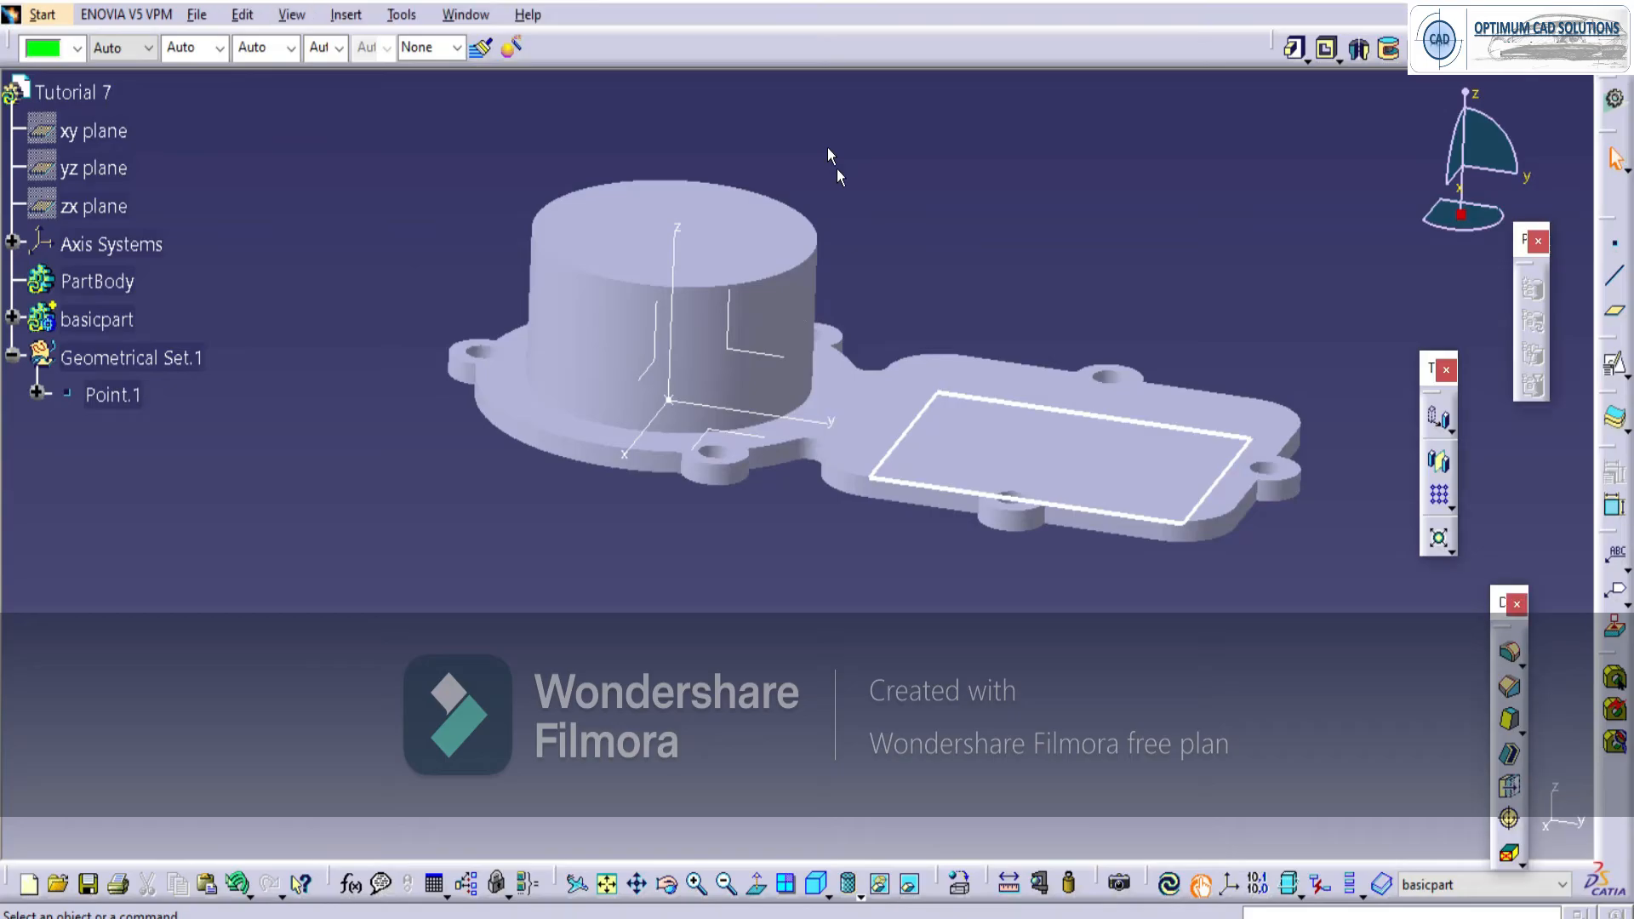
# Pad the inner rectangle profile with a length of 66 mm.
pyautogui.click(1294, 48)
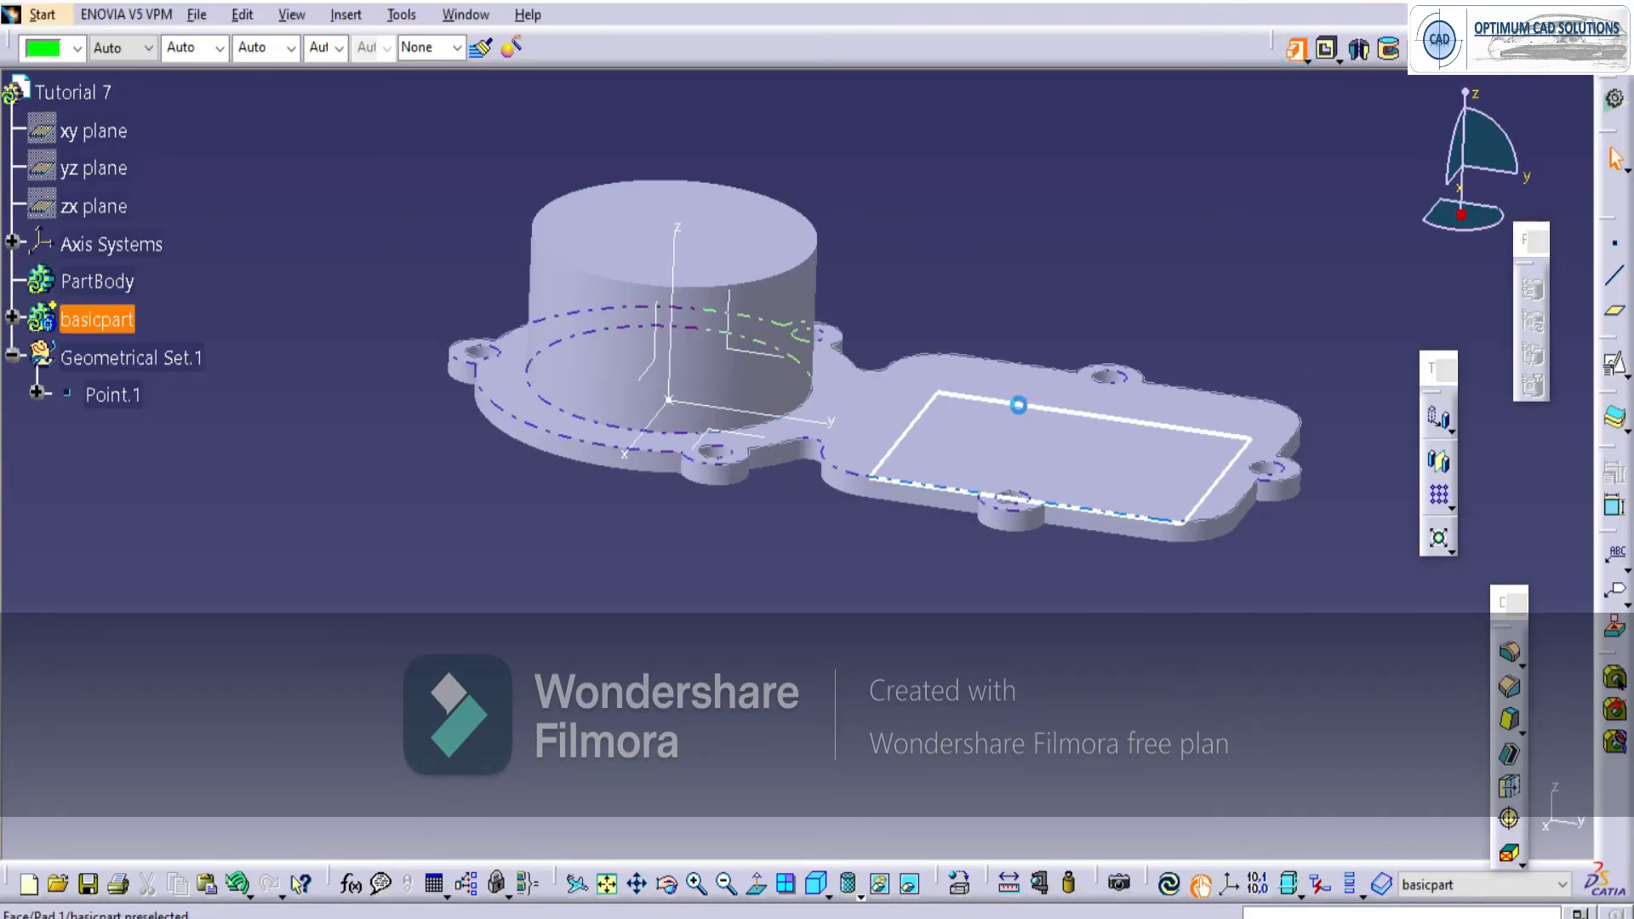
pyautogui.click(1019, 405)
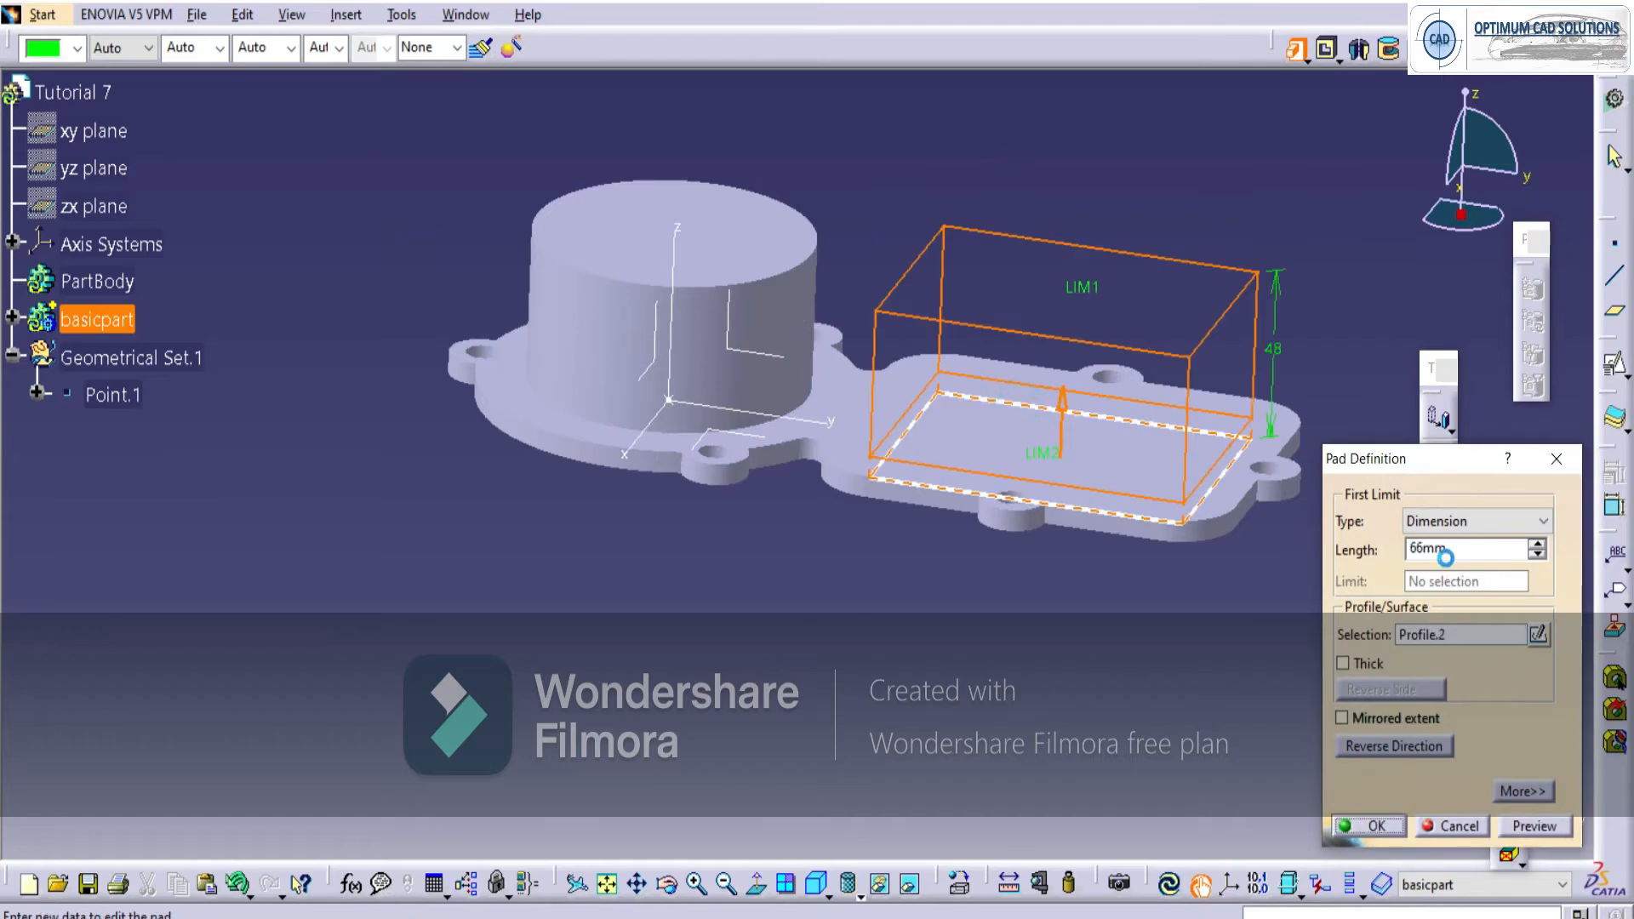
pyautogui.click(1314, 193)
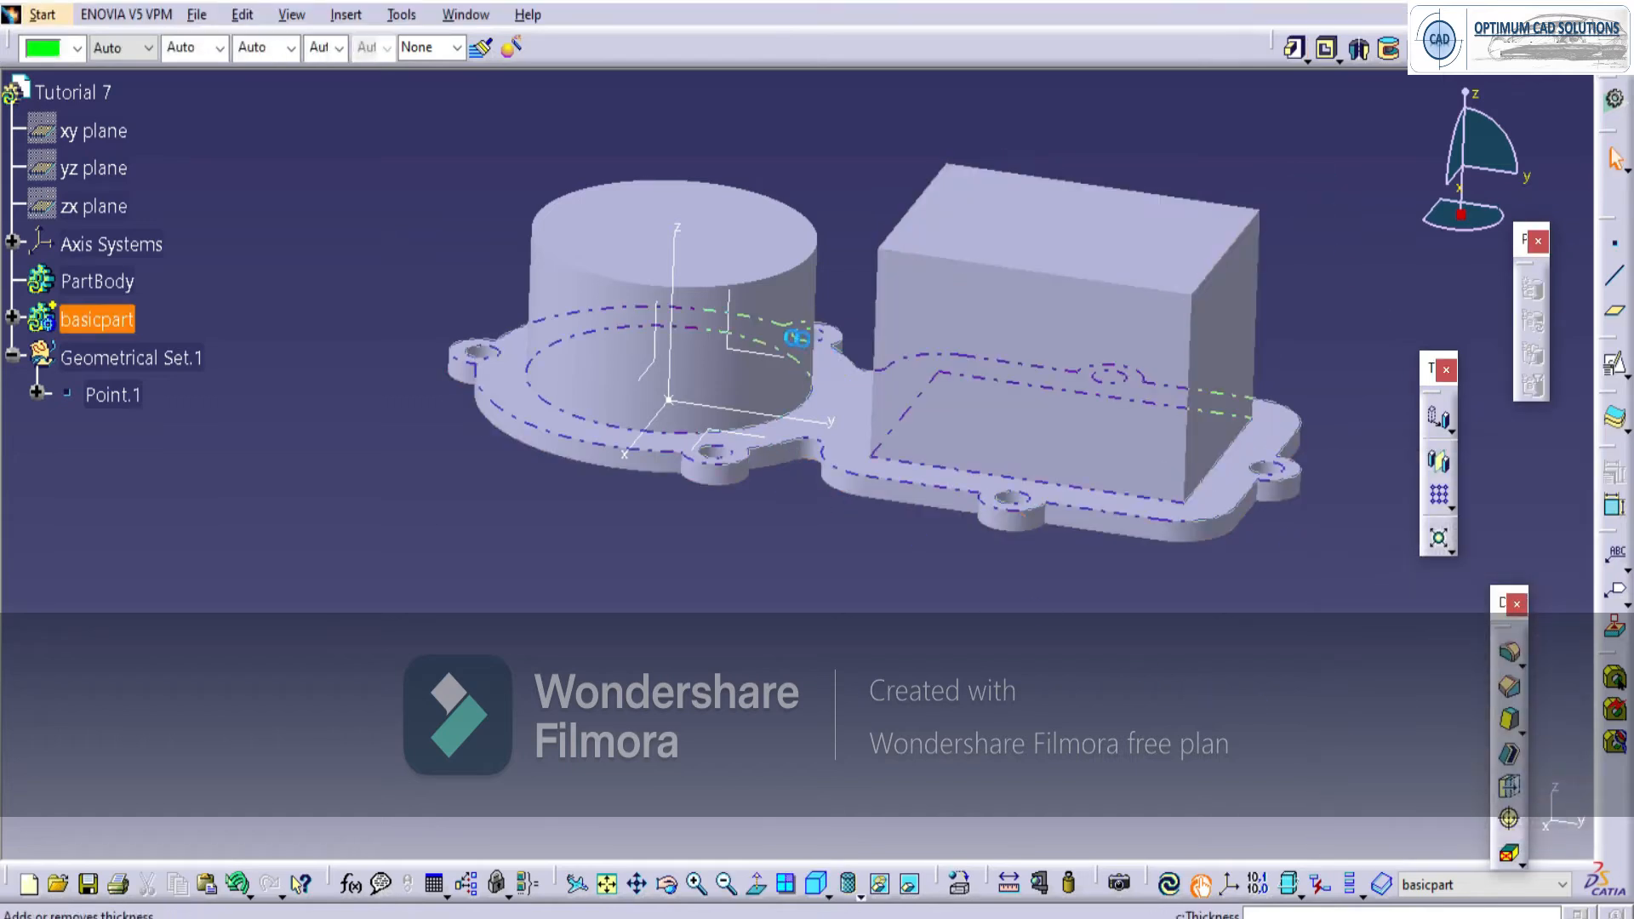
# Check the reference drawing, and display the model shaded with visible edges.
pyautogui.hotkey('alt', 'Tab')
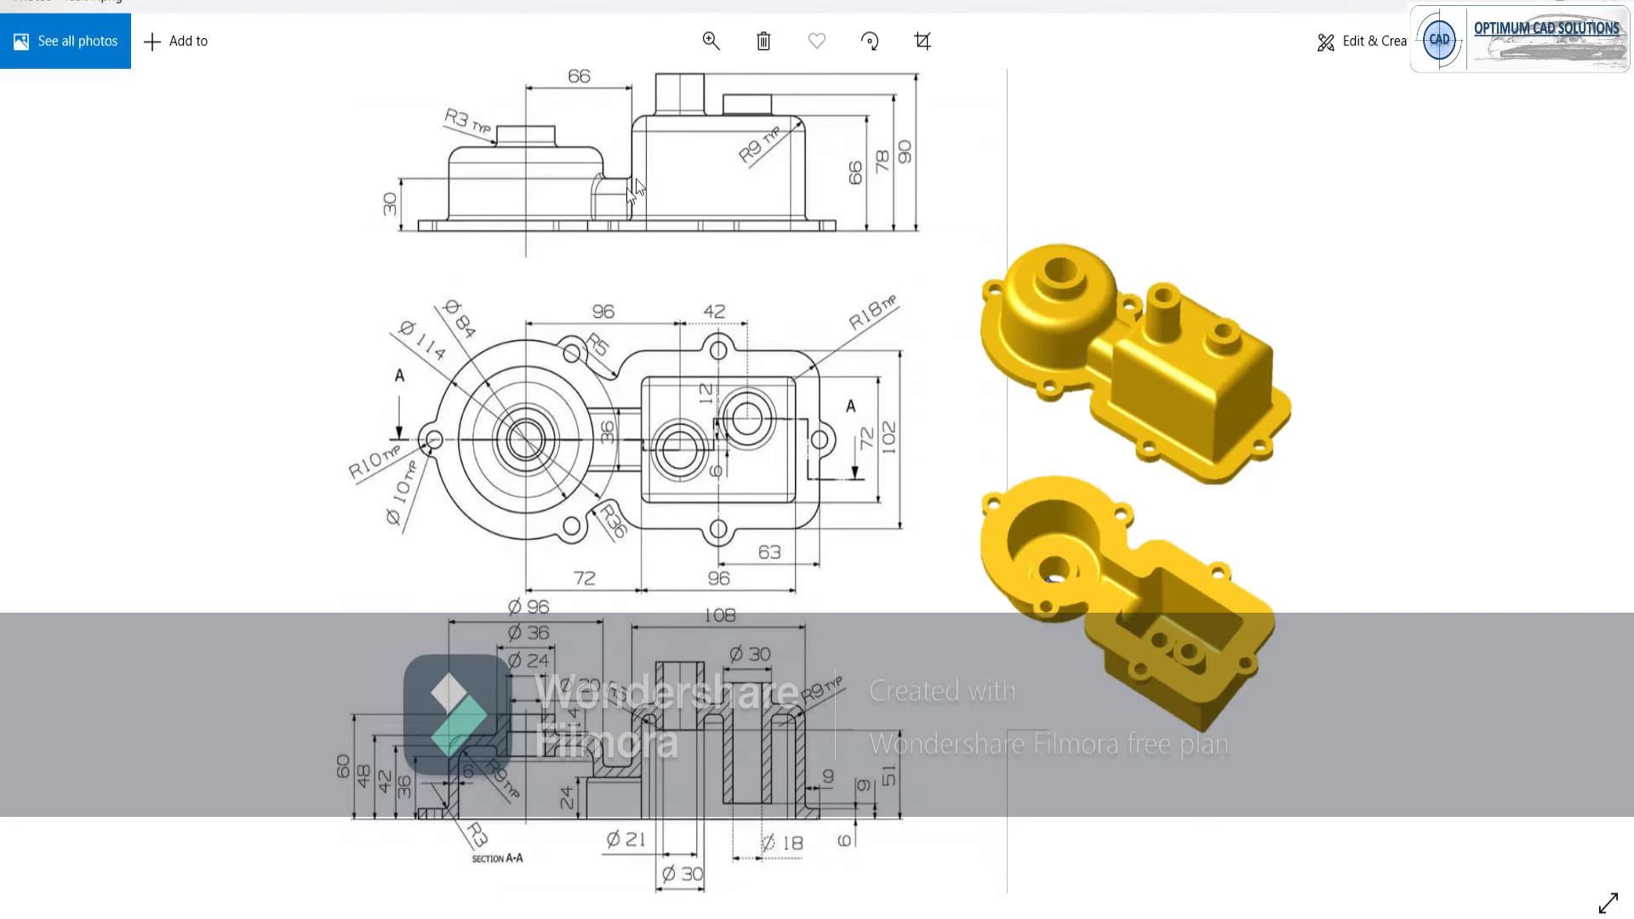
pyautogui.hotkey('alt', 'Tab')
pyautogui.click(859, 885)
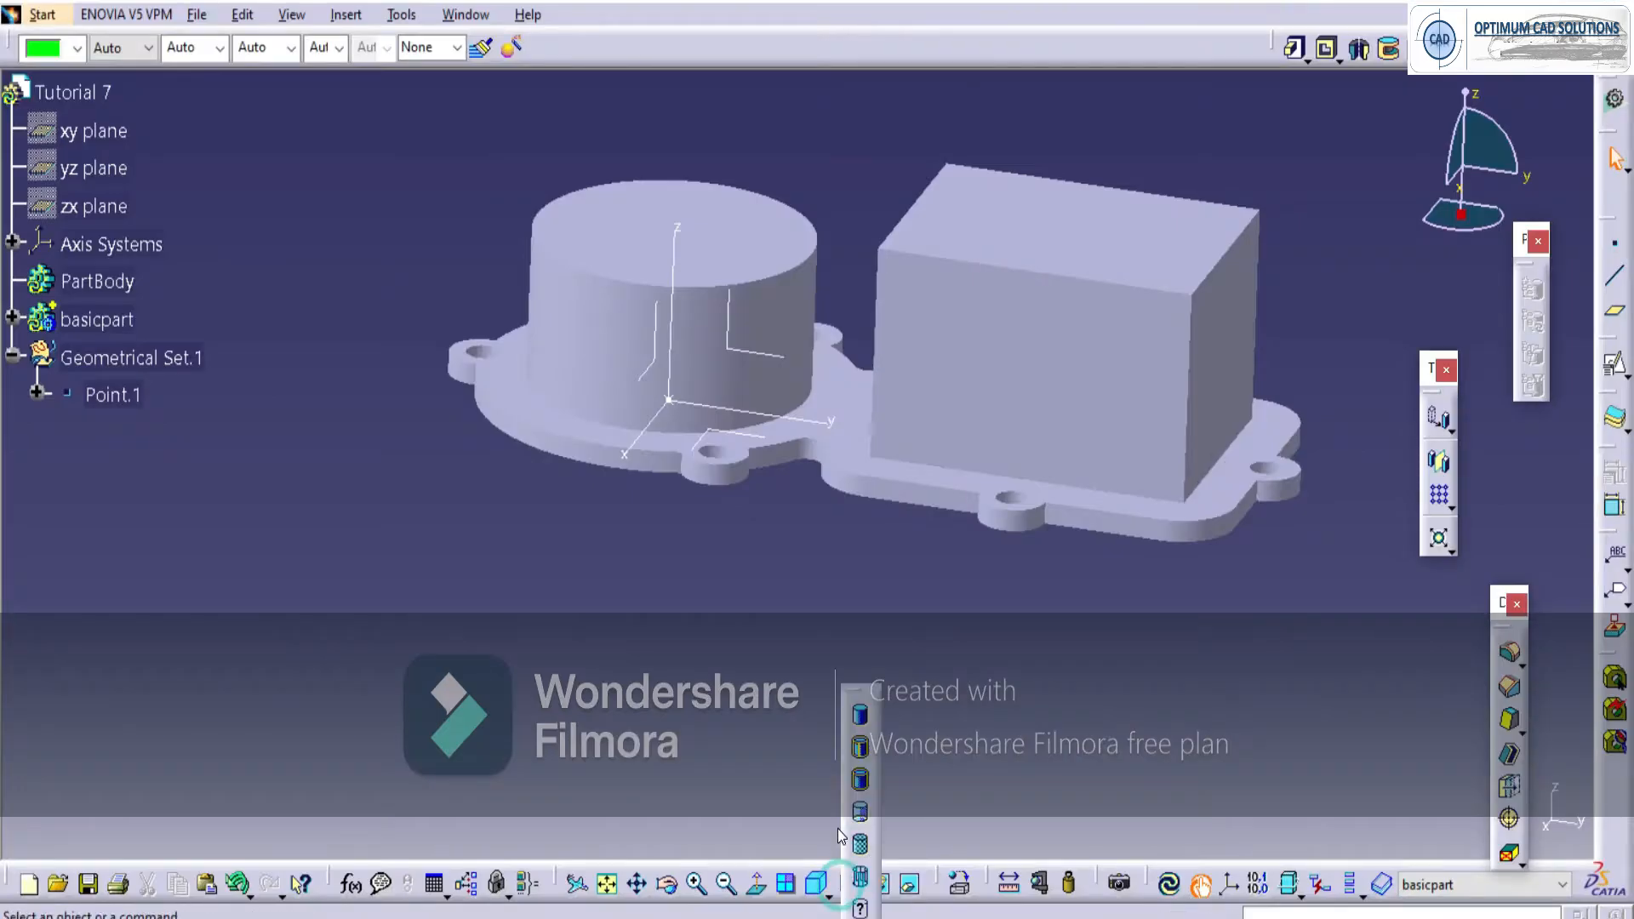
pyautogui.click(860, 749)
pyautogui.moveTo(647, 596); pyautogui.dragTo(797, 210, button='middle')
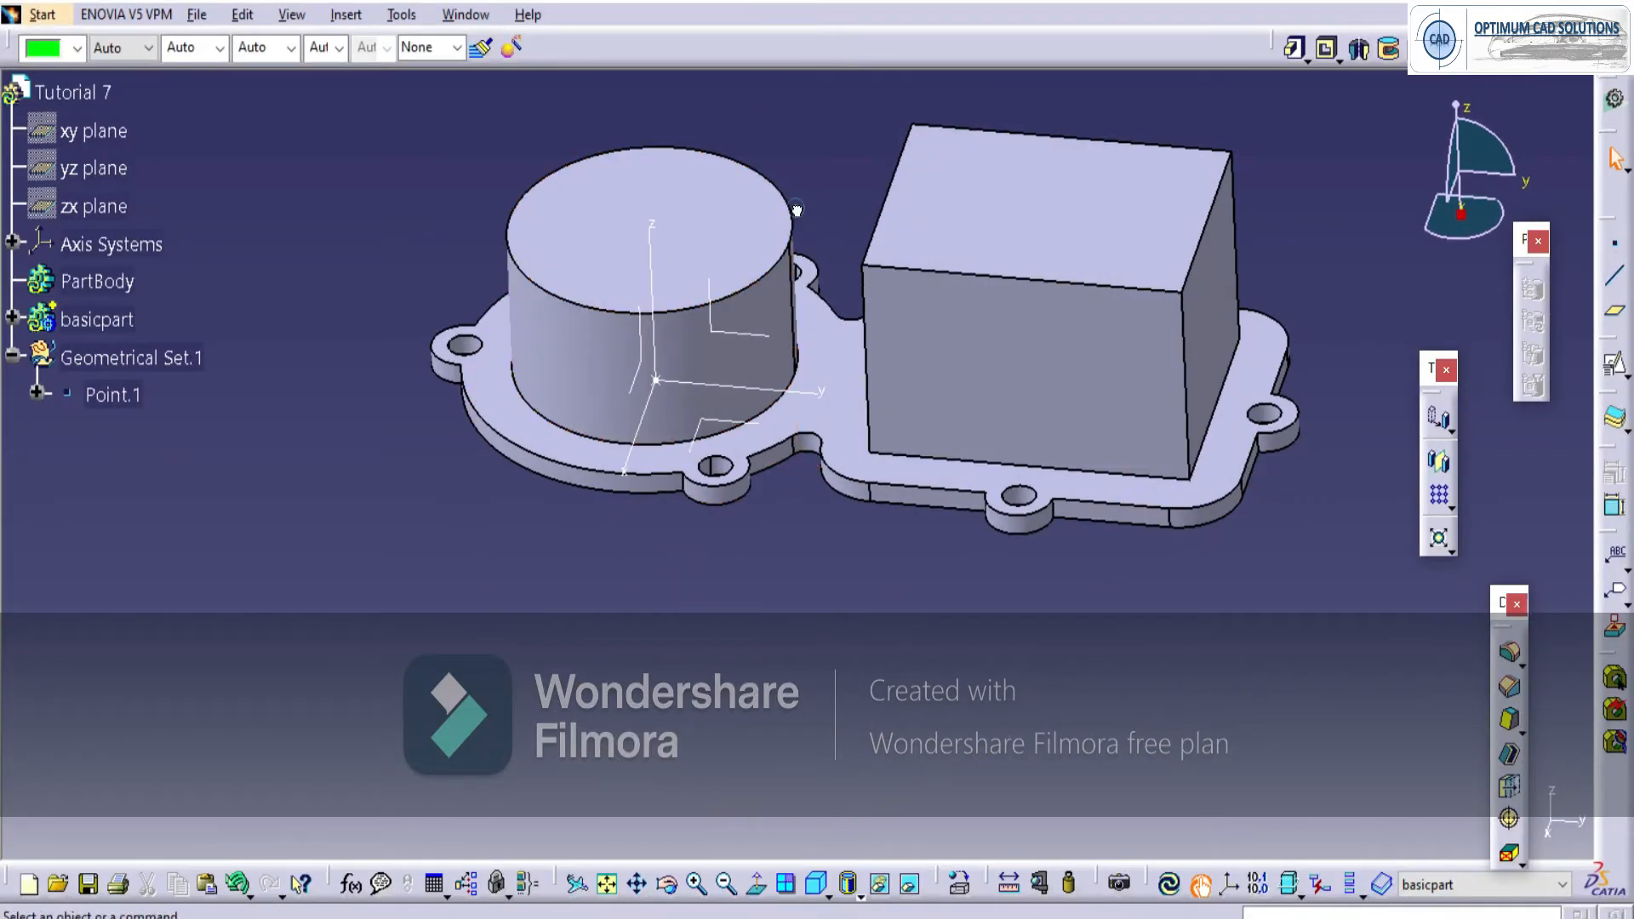
# Create a positioned sketch on the axis system's XY plane with the V direction reversed and the axes swapped.
pyautogui.click(1613, 366)
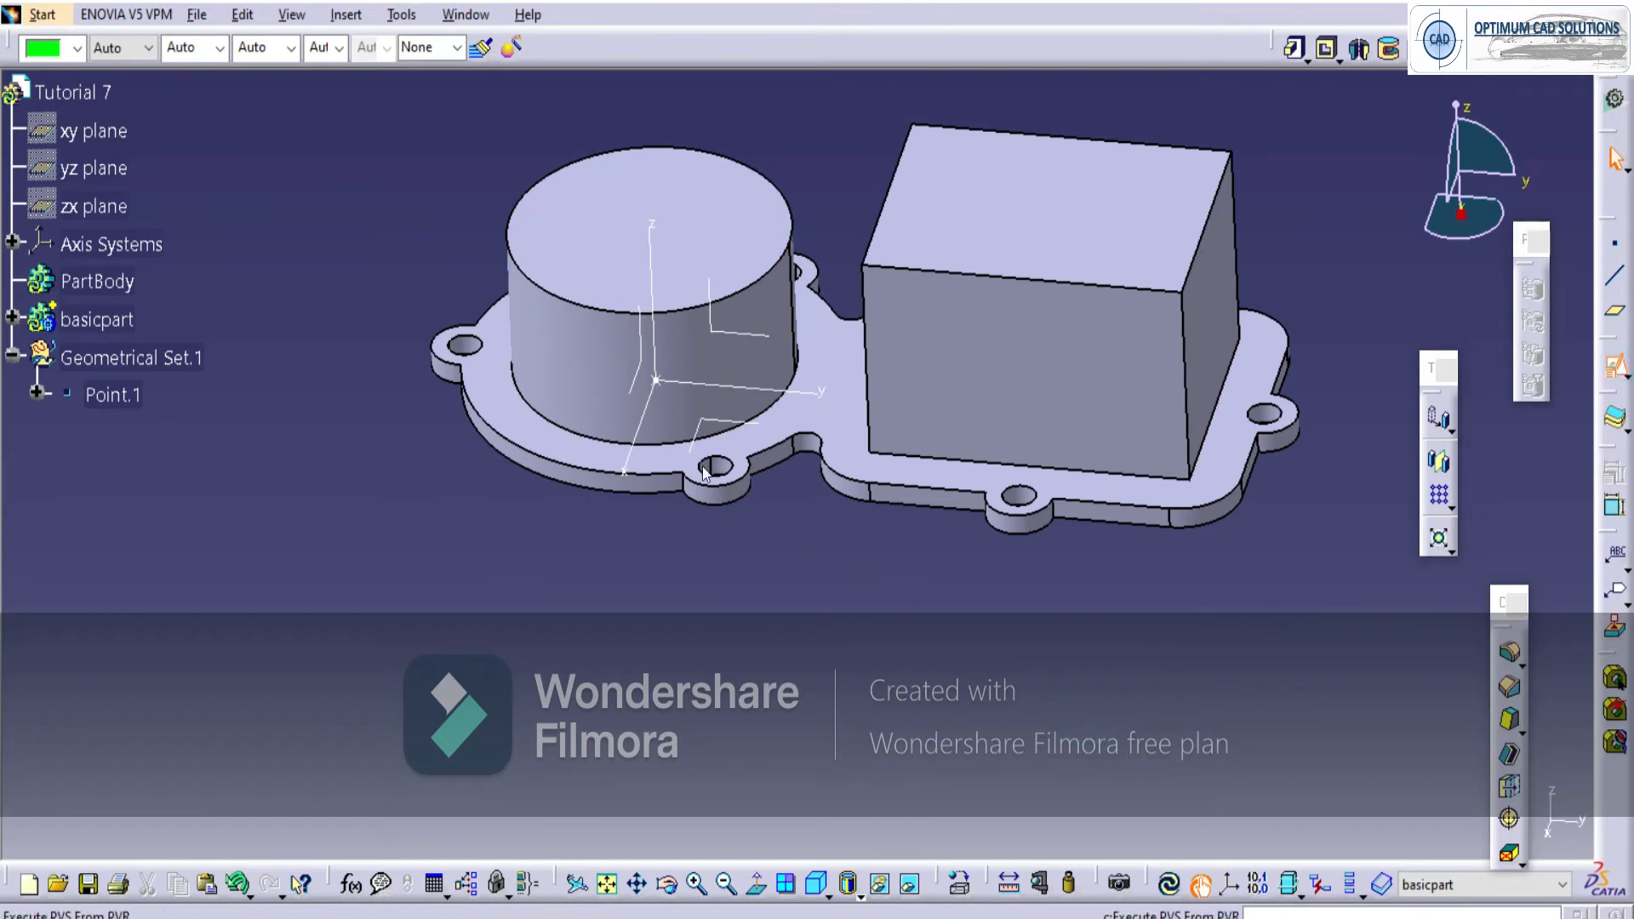
pyautogui.click(722, 421)
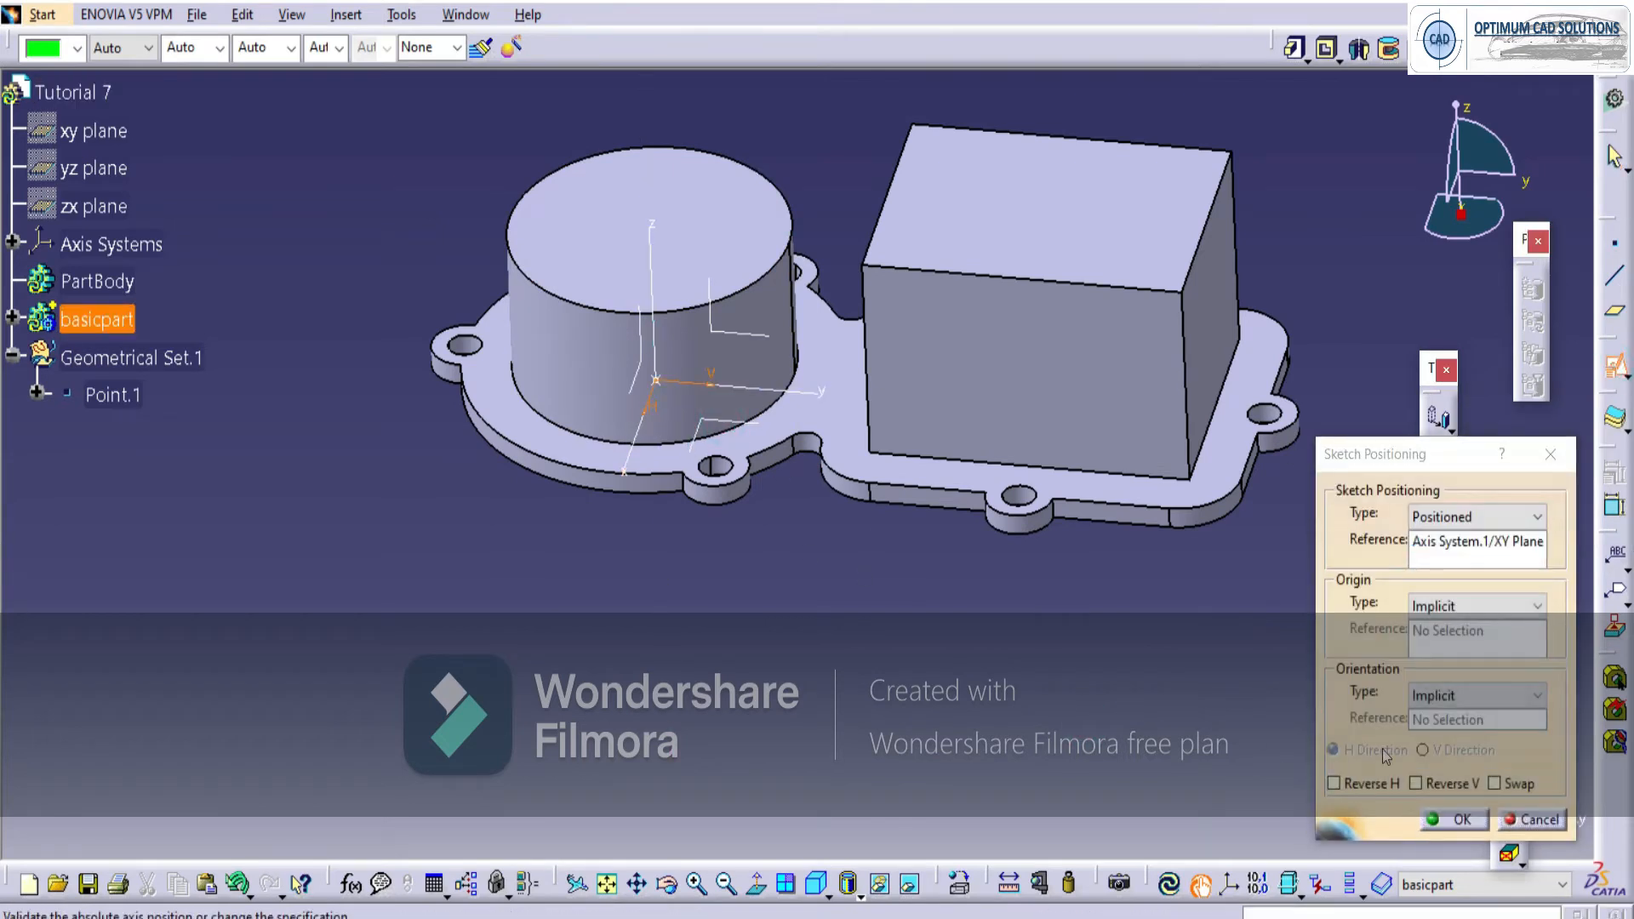
pyautogui.click(1495, 784)
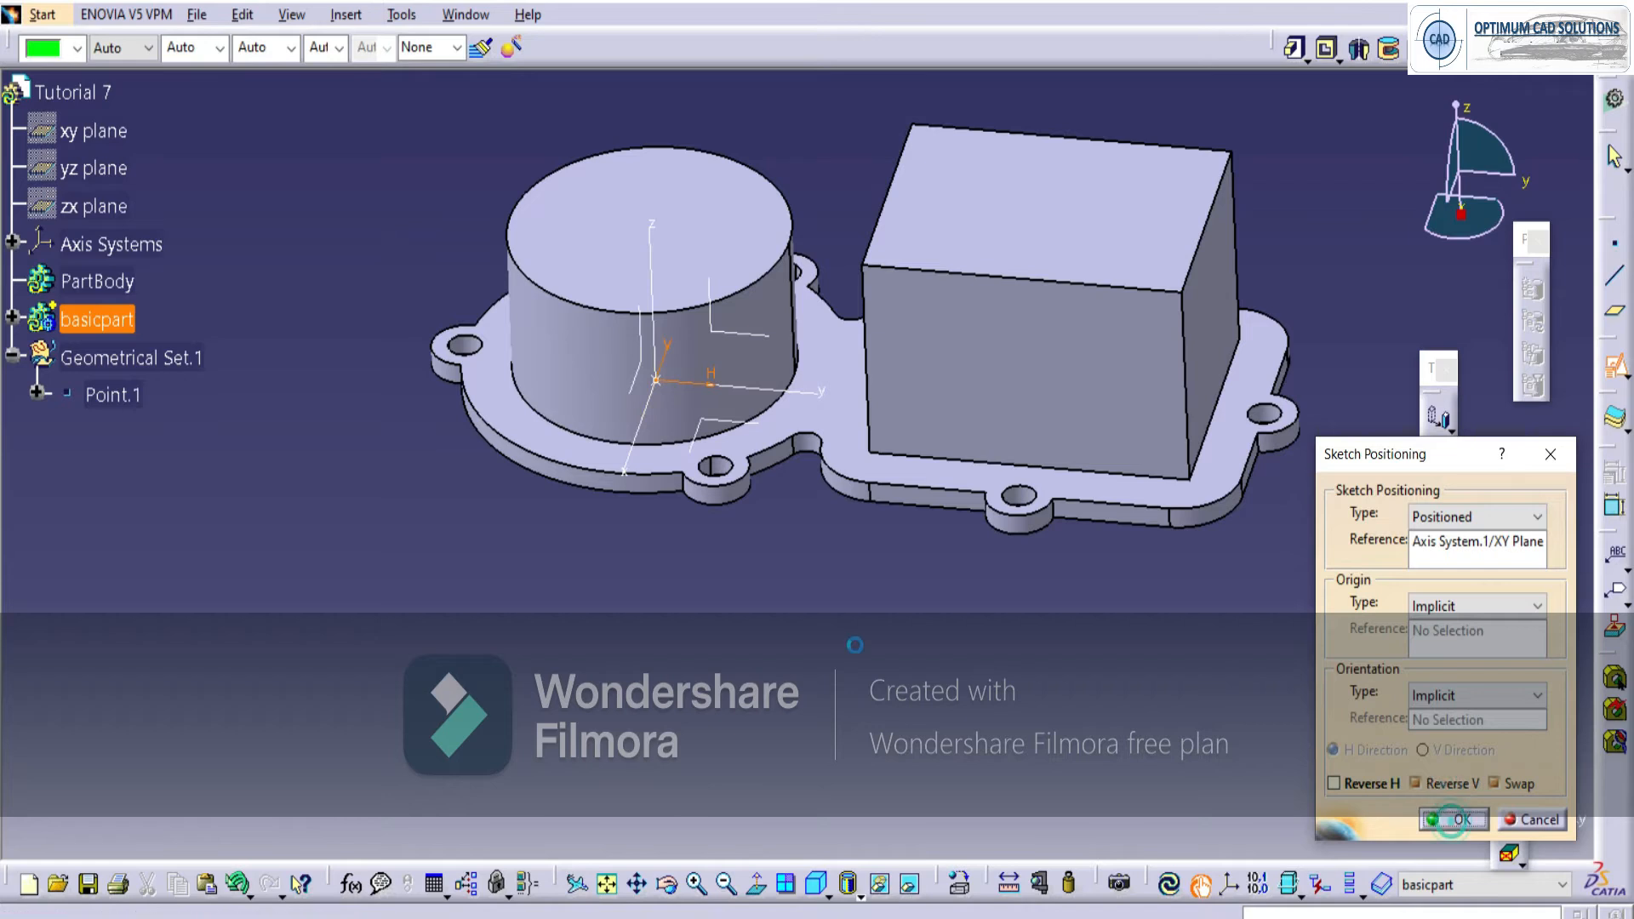
pyautogui.click(1455, 819)
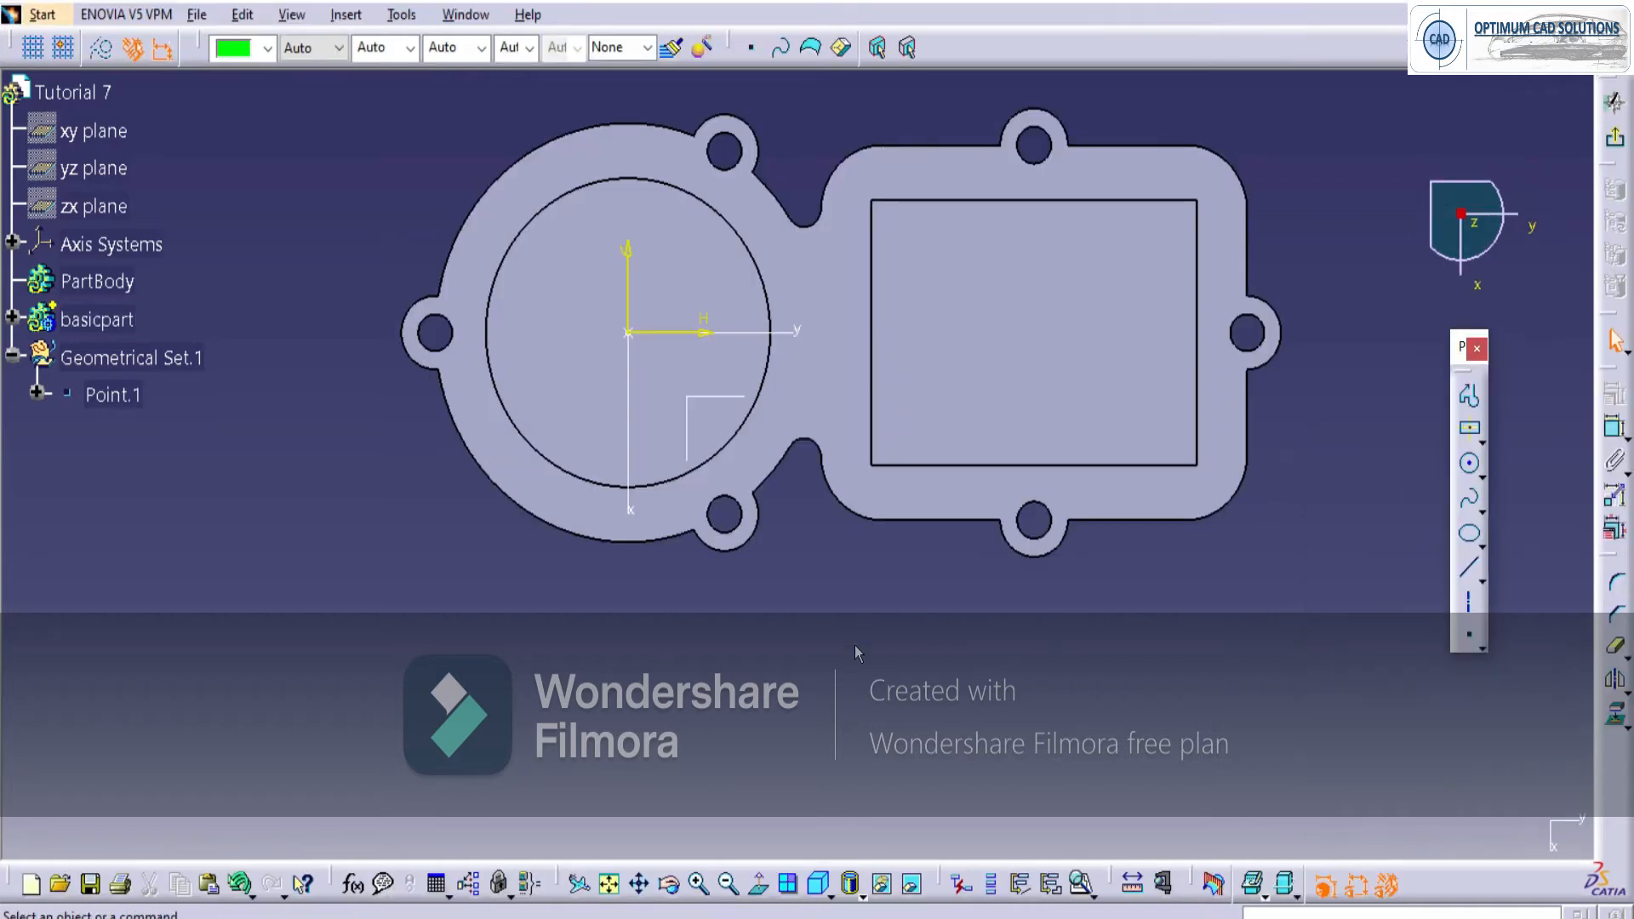
# Sketch a centred rectangle about 34 mm high on the horizontal axis, bridging the cylinder and the box, and consult the reference drawing.
pyautogui.click(1471, 430)
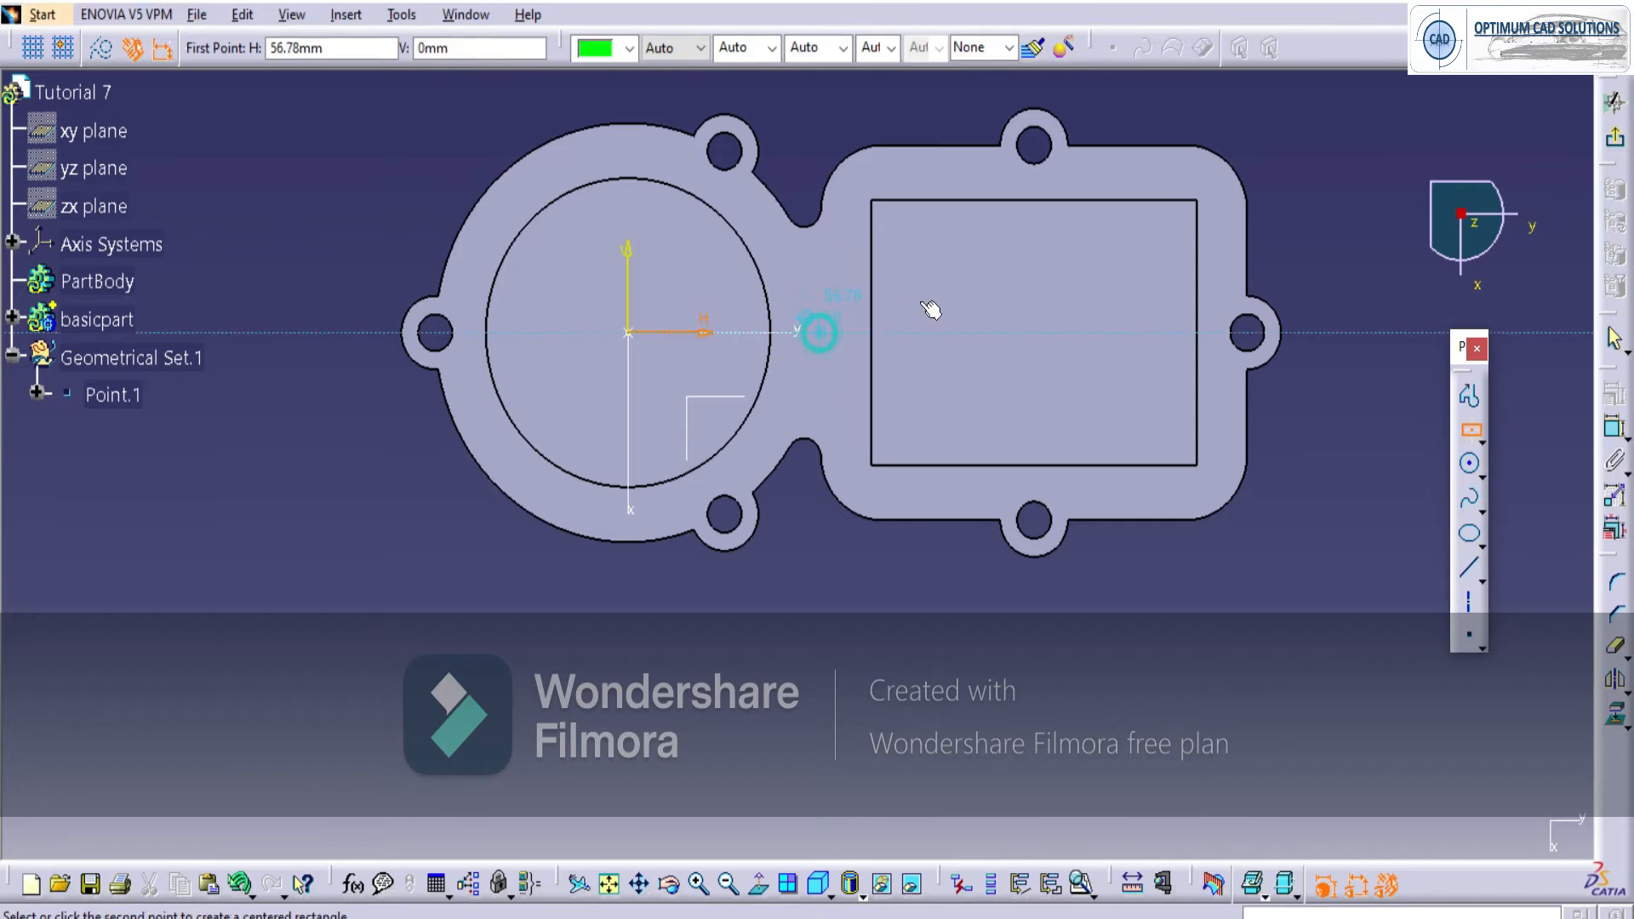
pyautogui.click(975, 269)
pyautogui.hotkey('alt', 'Tab')
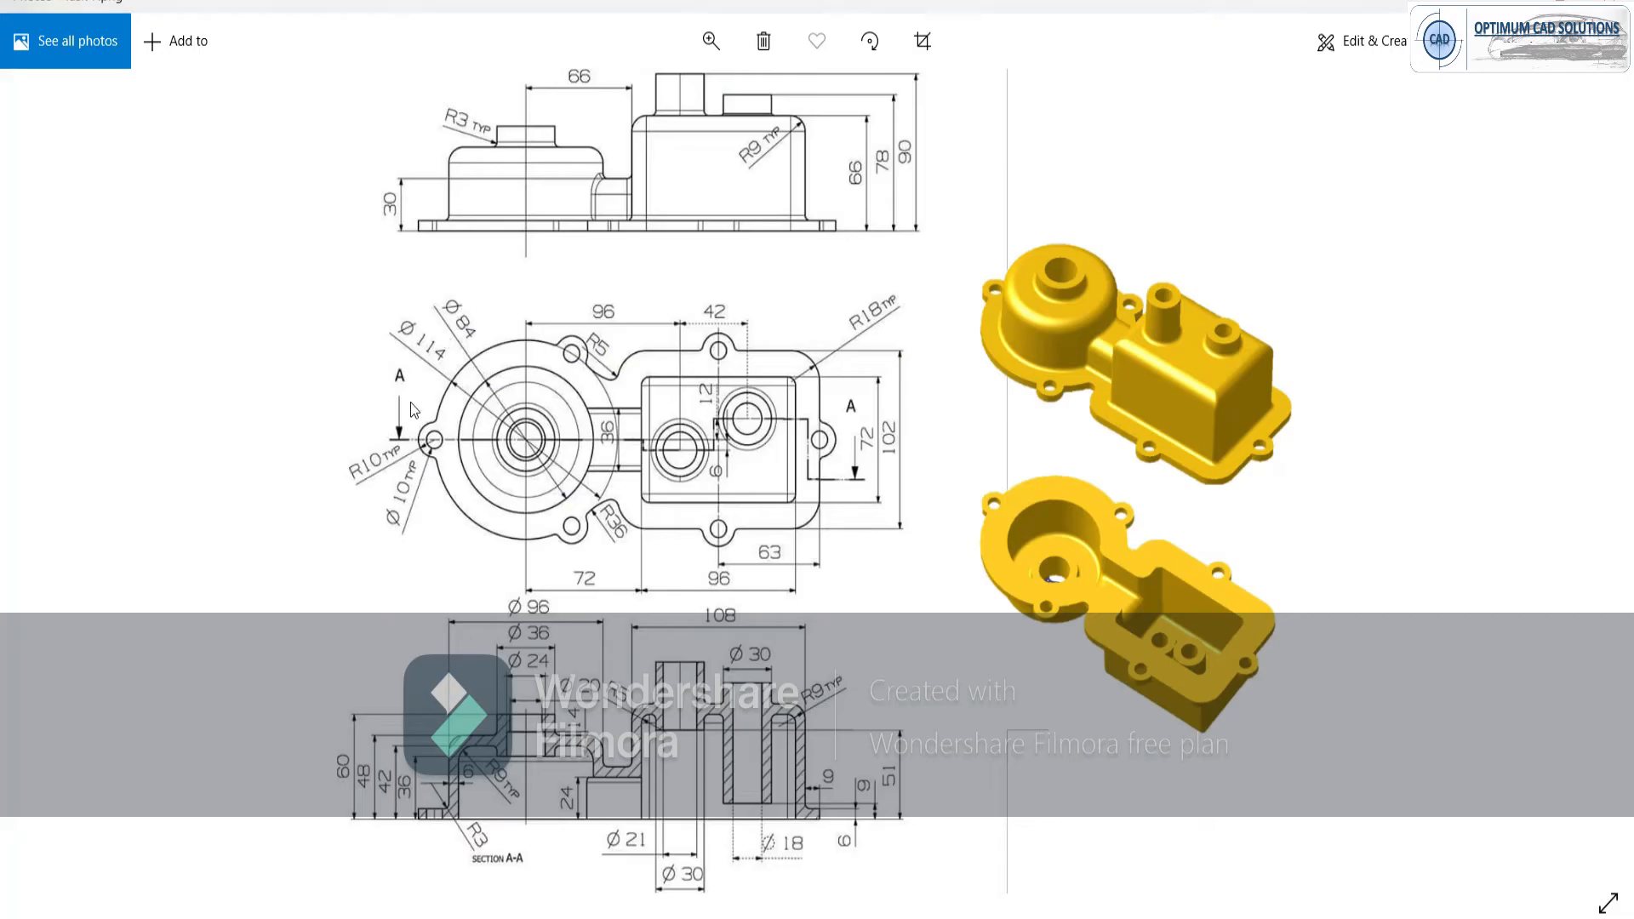
pyautogui.hotkey('alt', 'Tab')
# Dimension the distance between the rectangle's two horizontal sides and set it to 36 mm.
pyautogui.click(1615, 425)
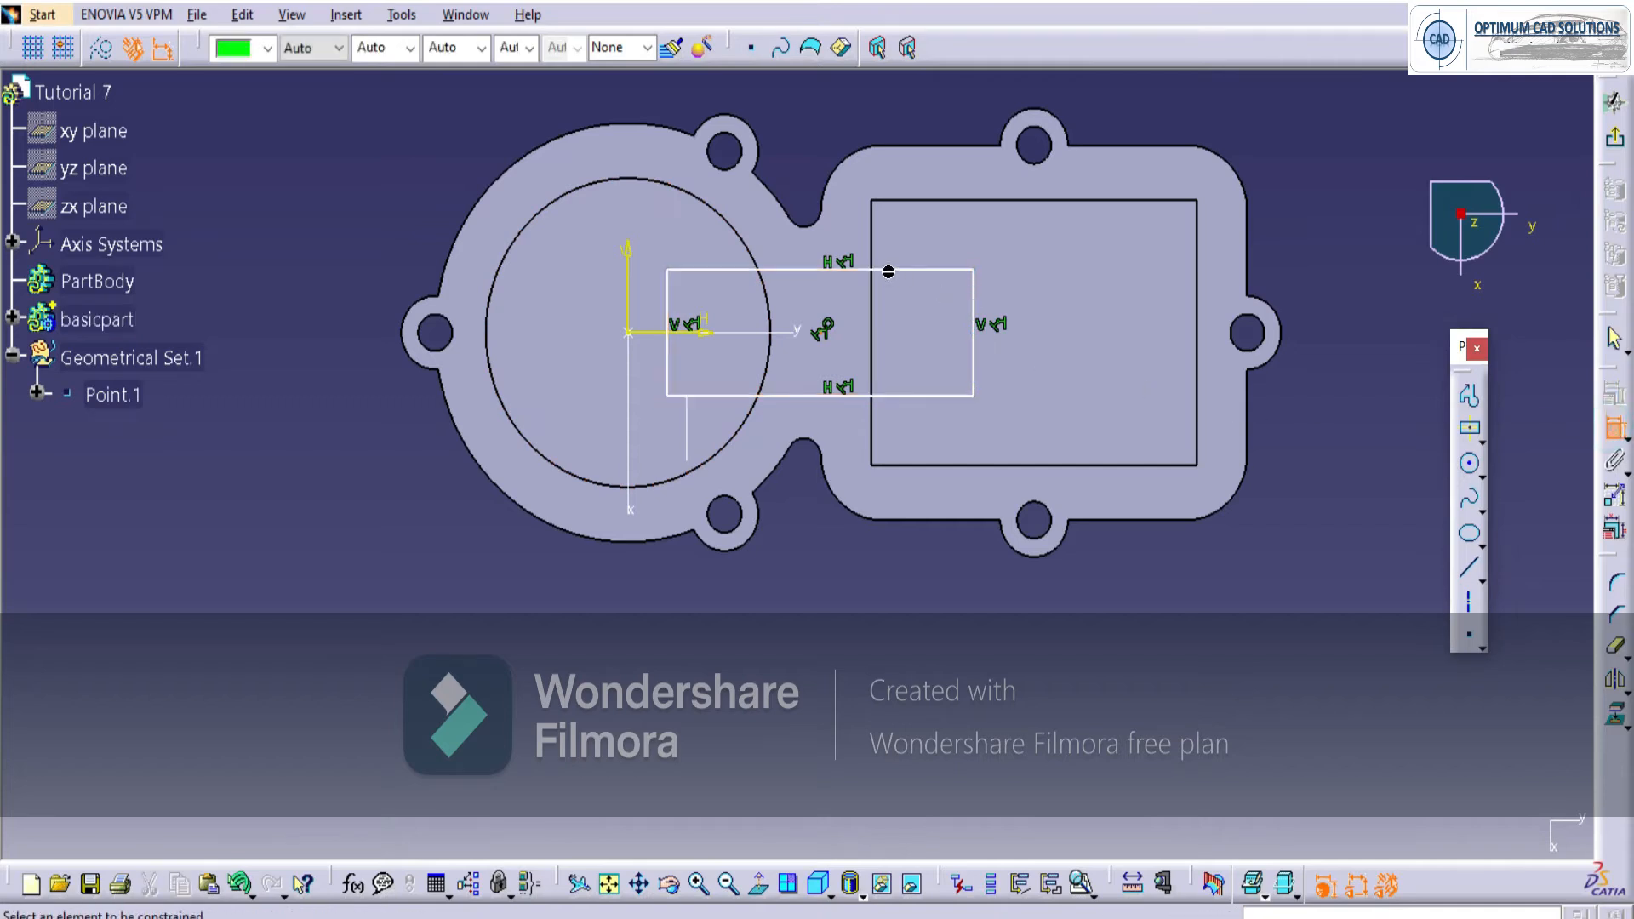
pyautogui.click(889, 271)
pyautogui.click(832, 395)
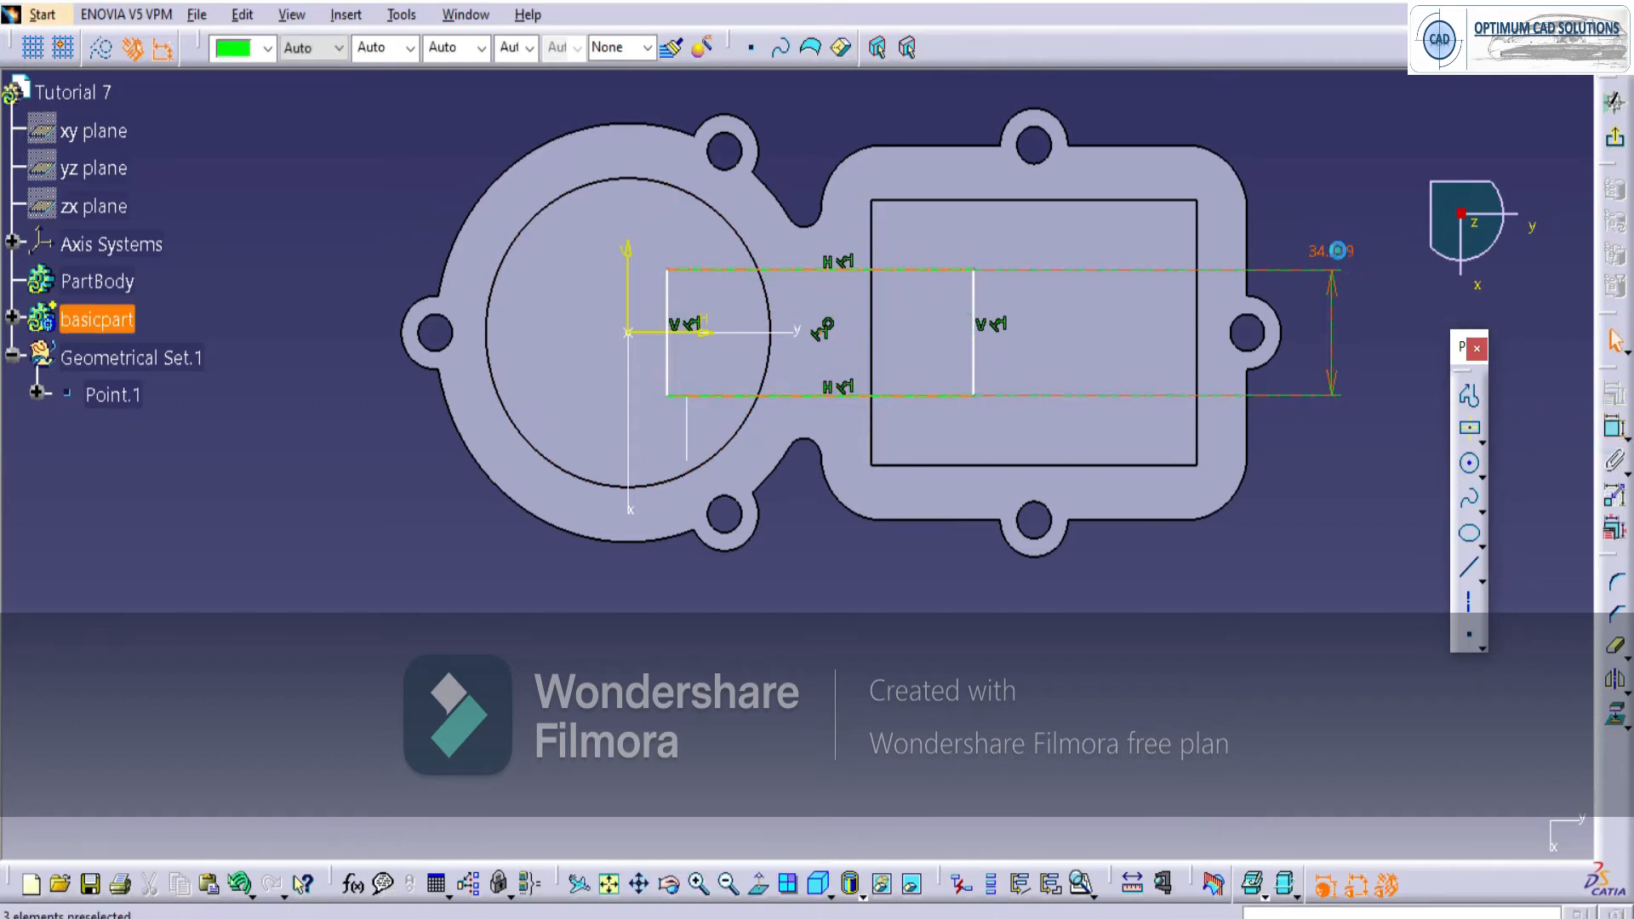
pyautogui.click(1338, 250)
pyautogui.doubleClick(1334, 252)
pyautogui.write('36')
pyautogui.press('Return')
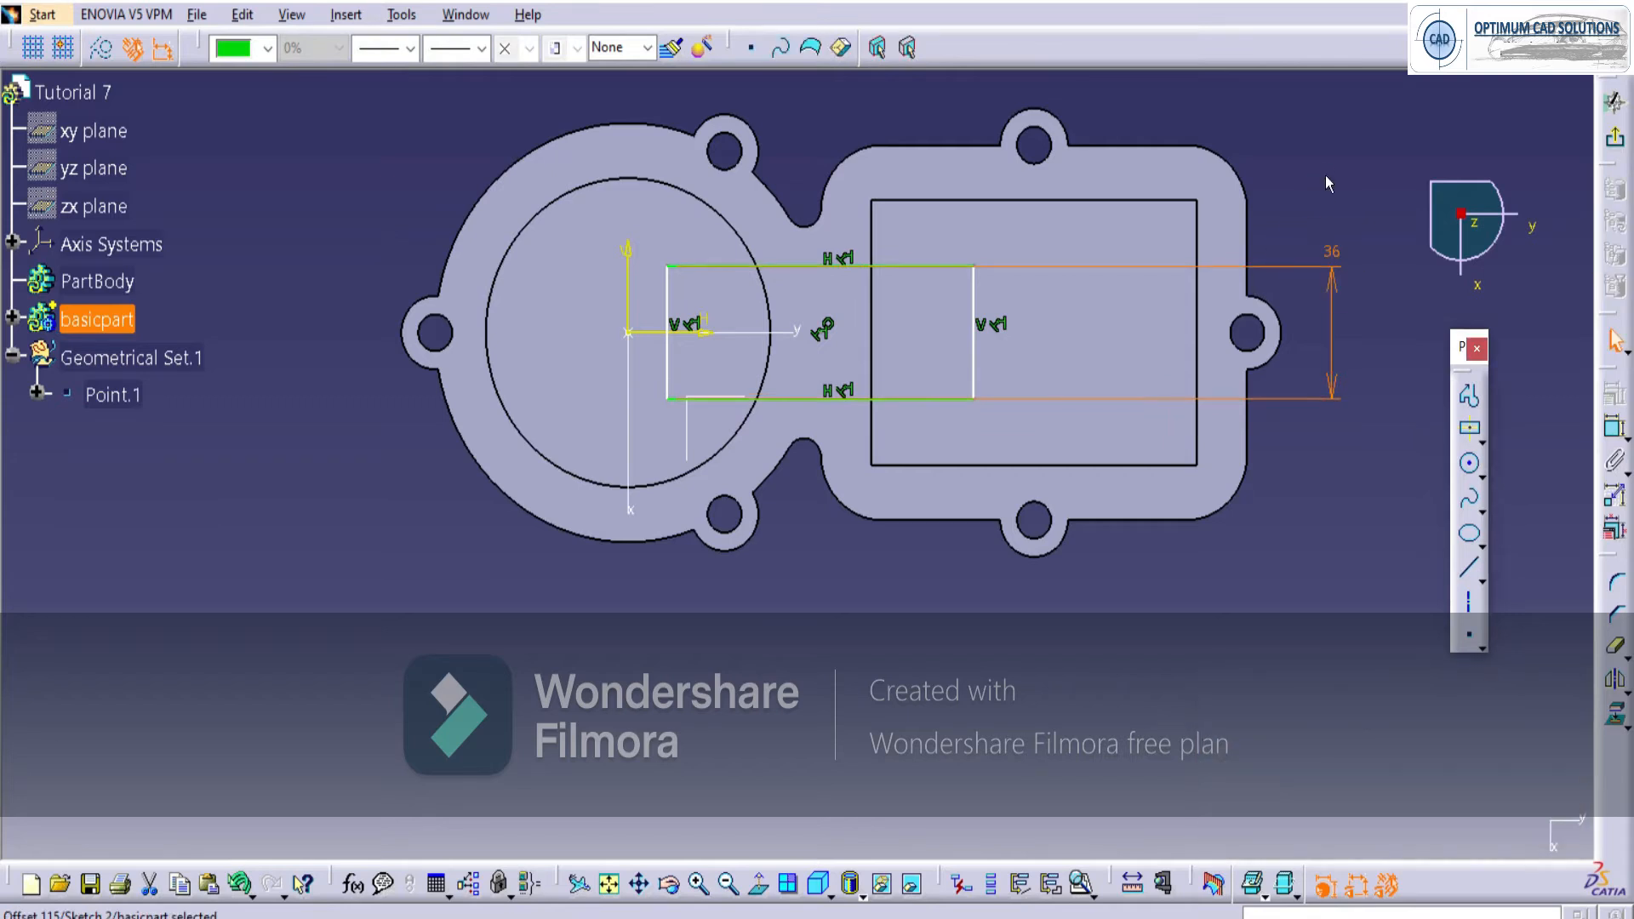
# Move the rectangle's cylinder-side edge closer to the cylinder wall while keeping it inside the circle, and exit the sketch.
pyautogui.moveTo(668, 335); pyautogui.dragTo(751, 358)
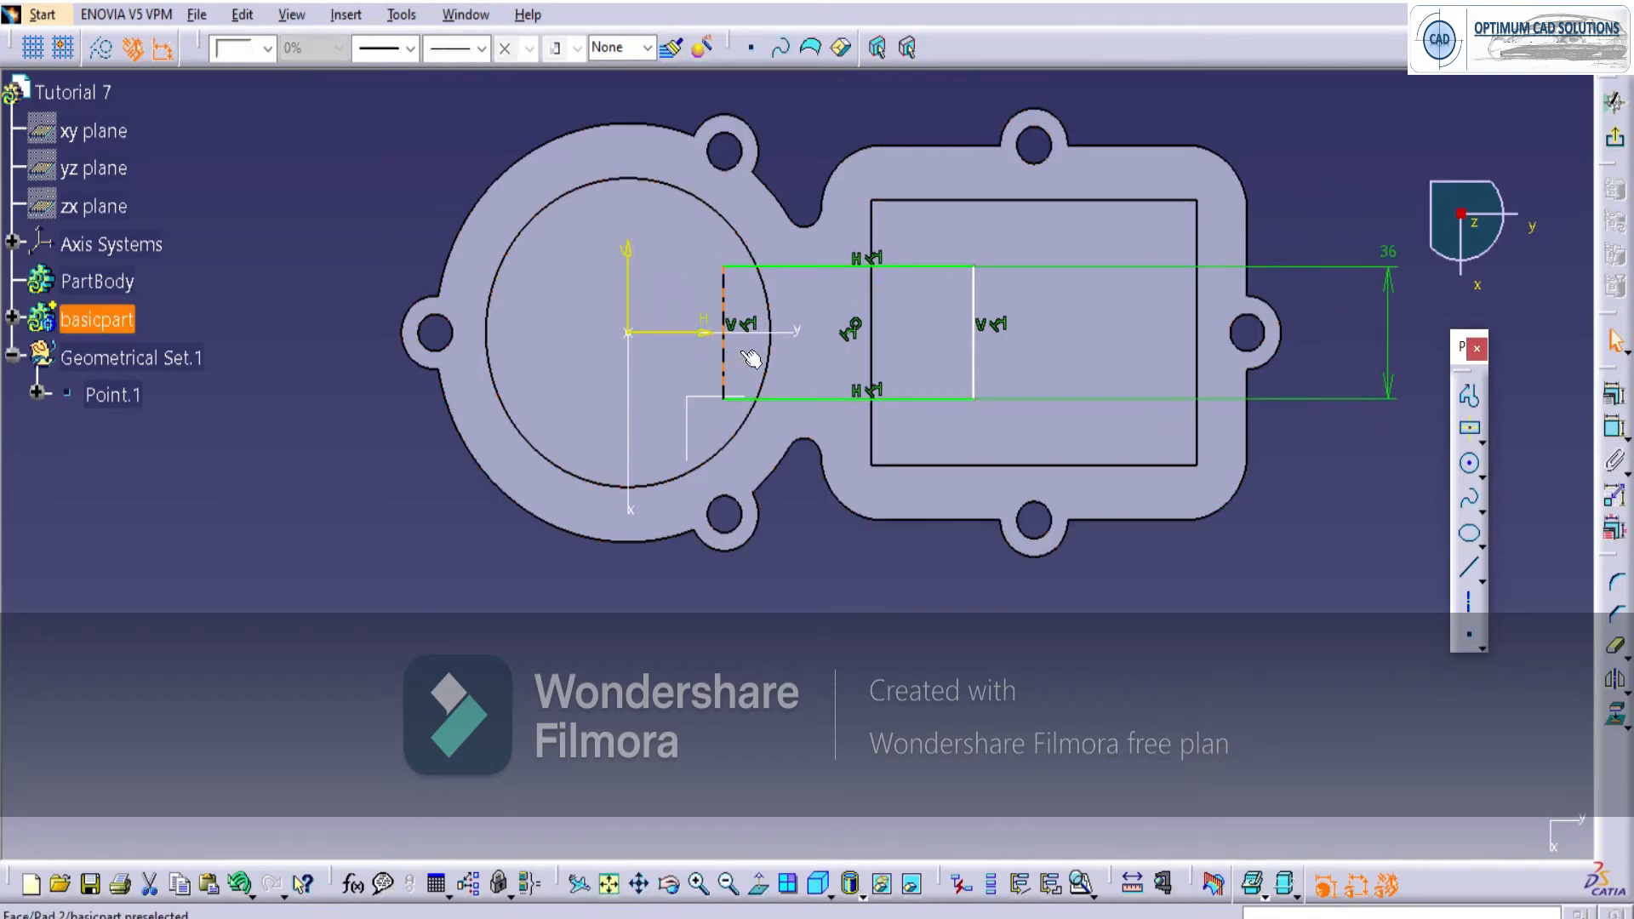
pyautogui.click(922, 335)
pyautogui.click(879, 594)
pyautogui.click(1619, 143)
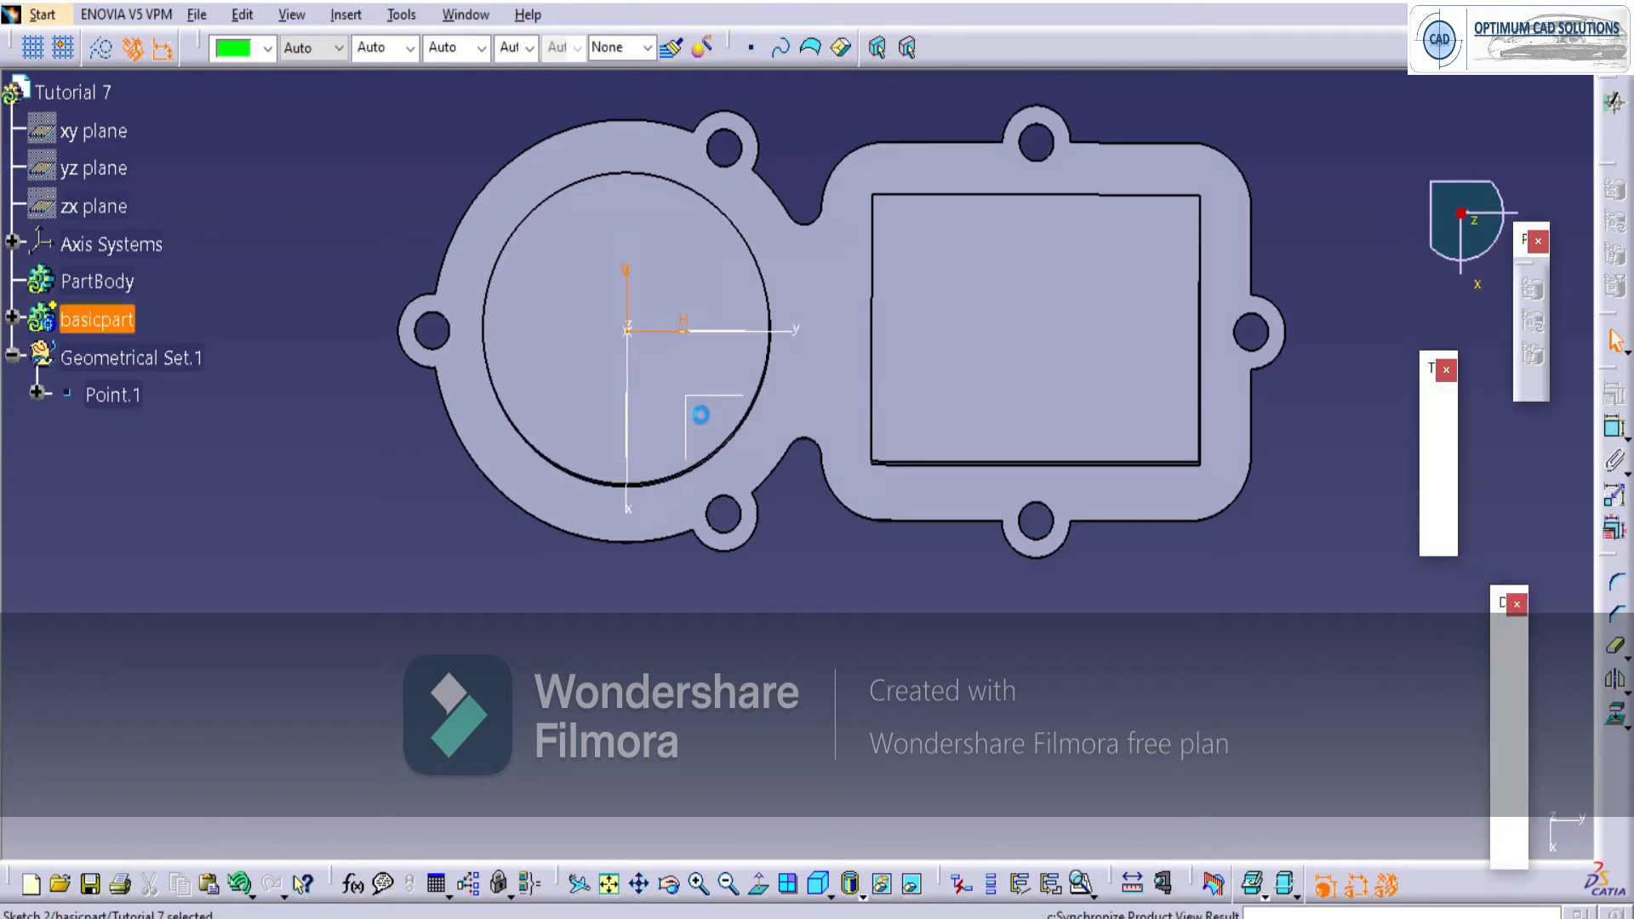
# Check the connecting block's height on the reference drawing and pad the bridging rectangle between the cylinder and the box.
pyautogui.hotkey('alt', 'Tab')
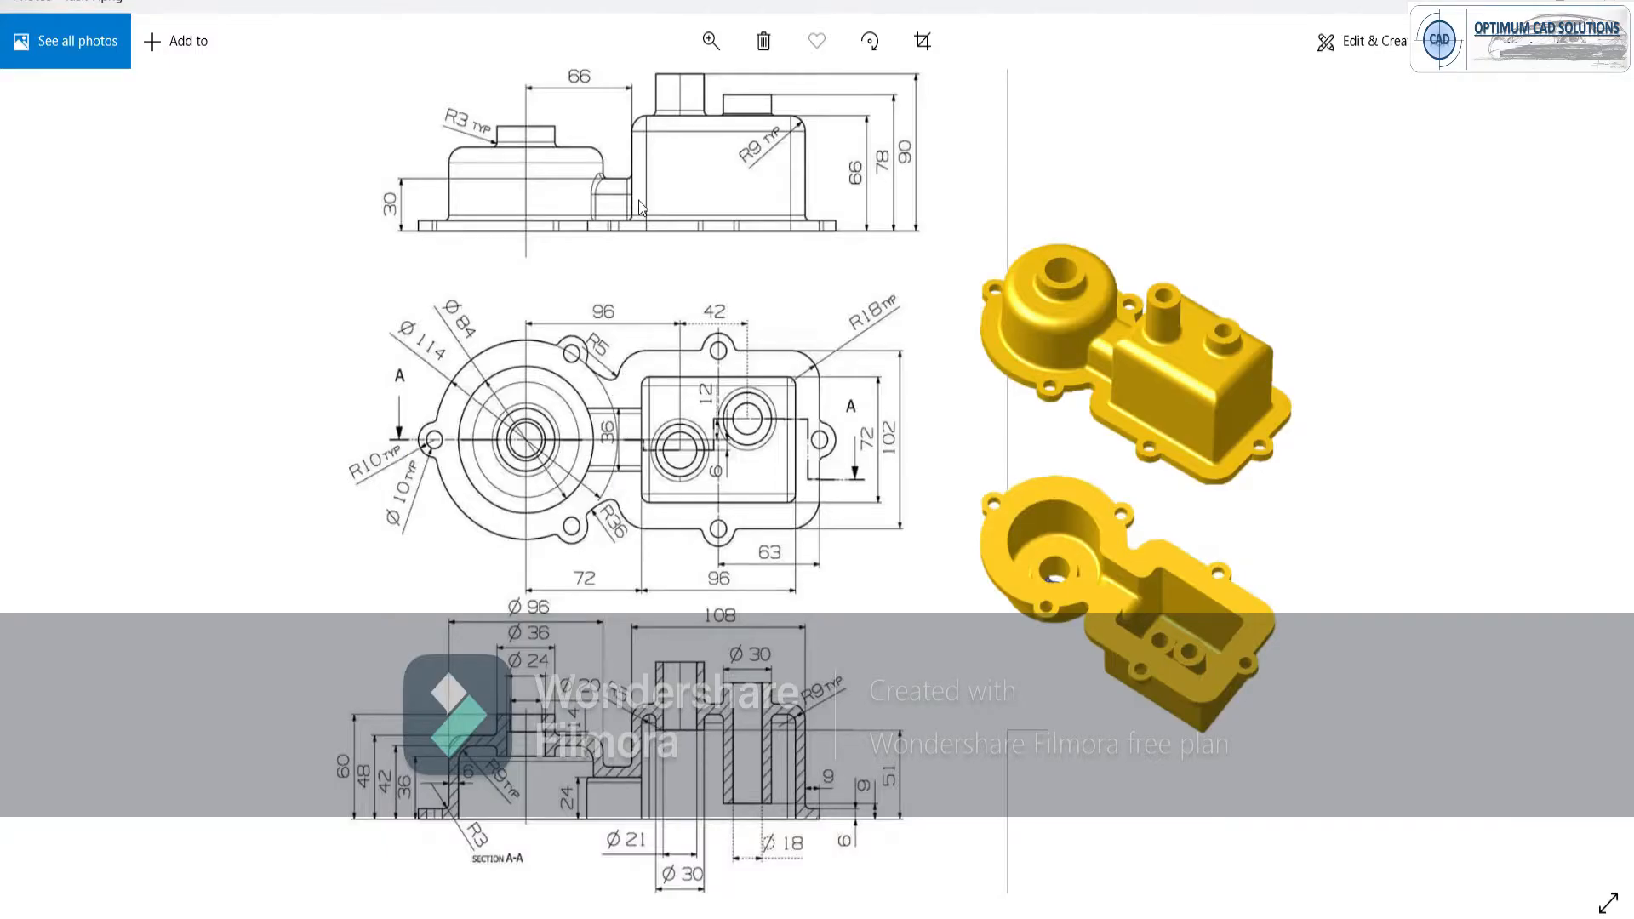
pyautogui.hotkey('alt', 'Tab')
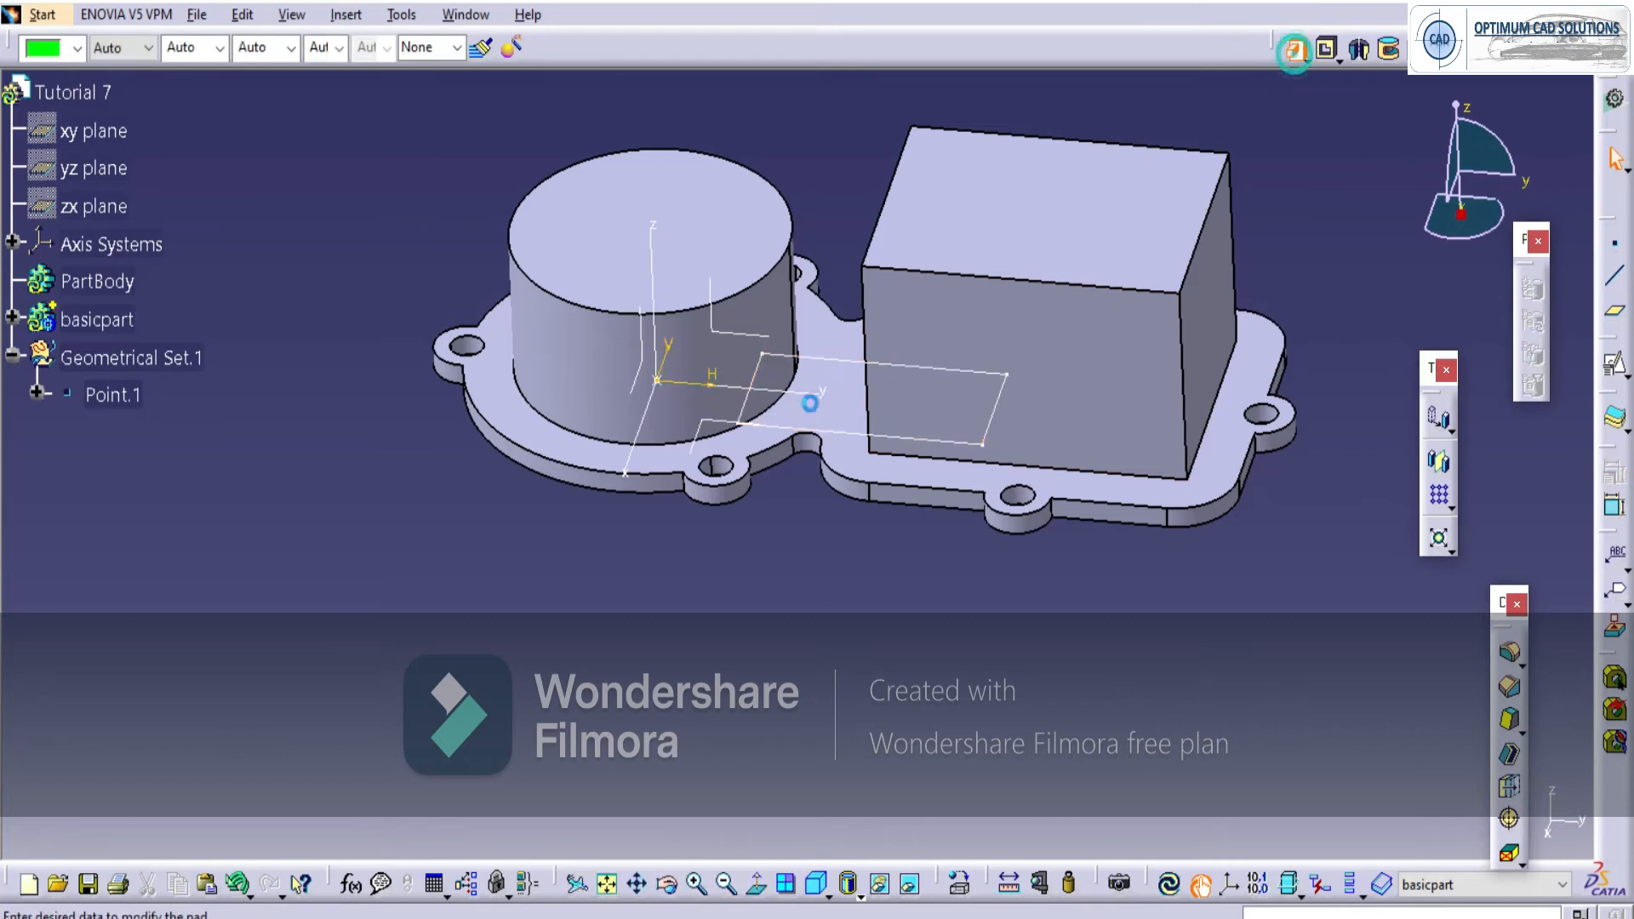
pyautogui.click(1370, 825)
pyautogui.moveTo(638, 624); pyautogui.dragTo(904, 545, button='middle')
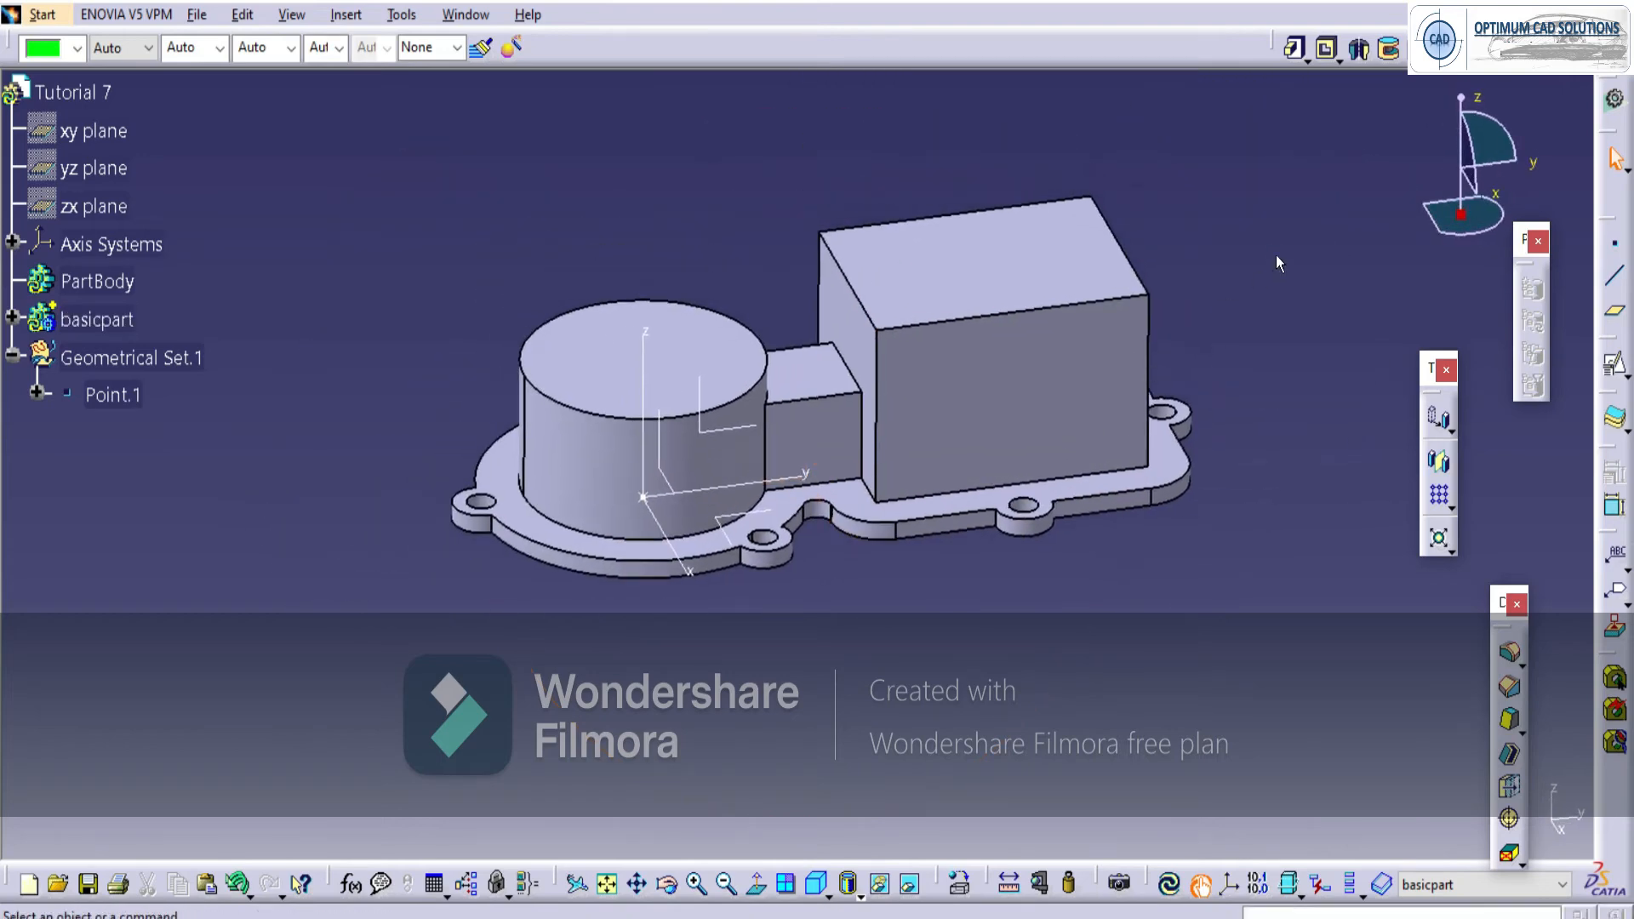
# Switch to the PowerPoint presentation and review the modelling stages up to the filleted body on slide 6.
pyautogui.hotkey('alt', 'Tab')
pyautogui.hotkey('alt', 'Tab')
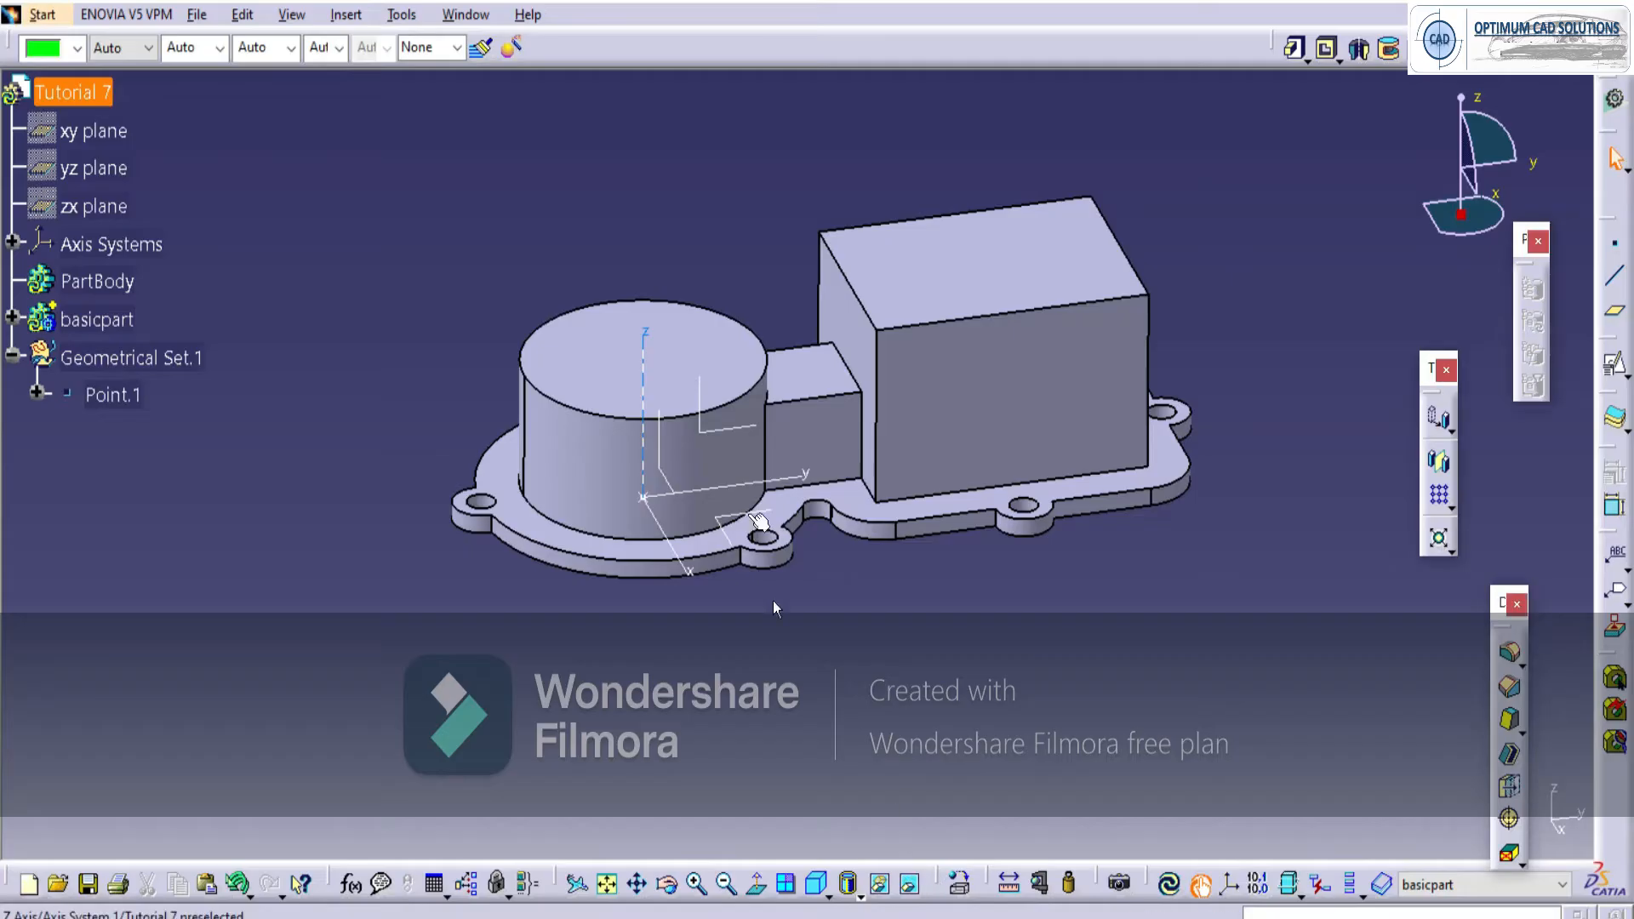
pyautogui.hotkey('alt', 'Tab')
pyautogui.click(103, 477)
pyautogui.click(125, 613)
pyautogui.click(143, 724)
pyautogui.click(156, 819)
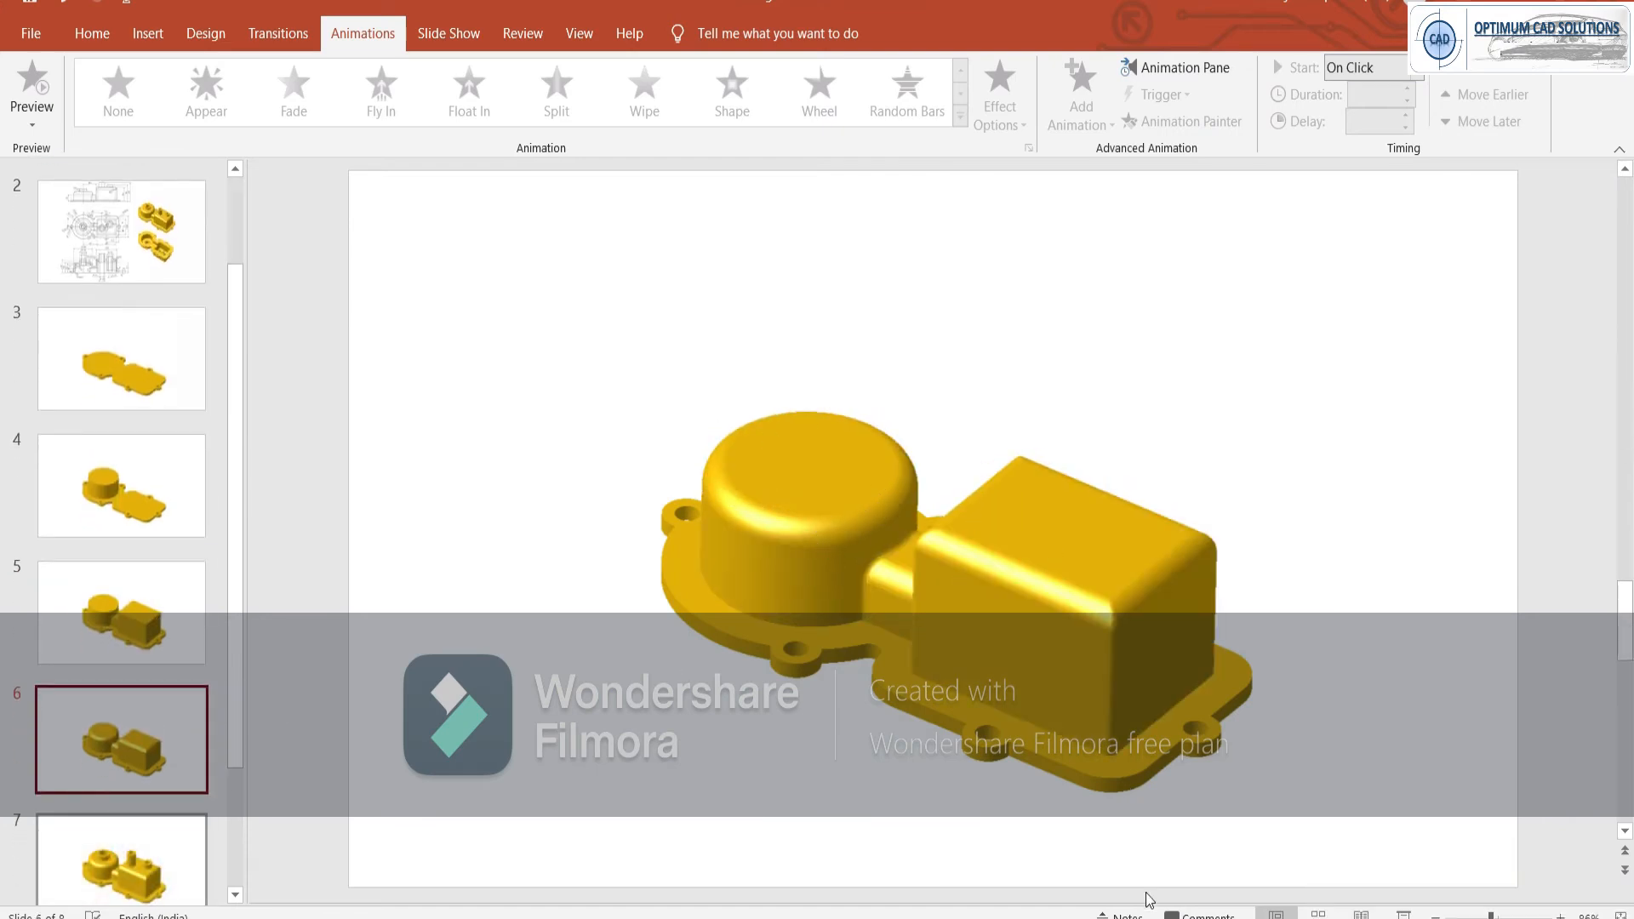
pyautogui.hotkey('alt', 'Tab')
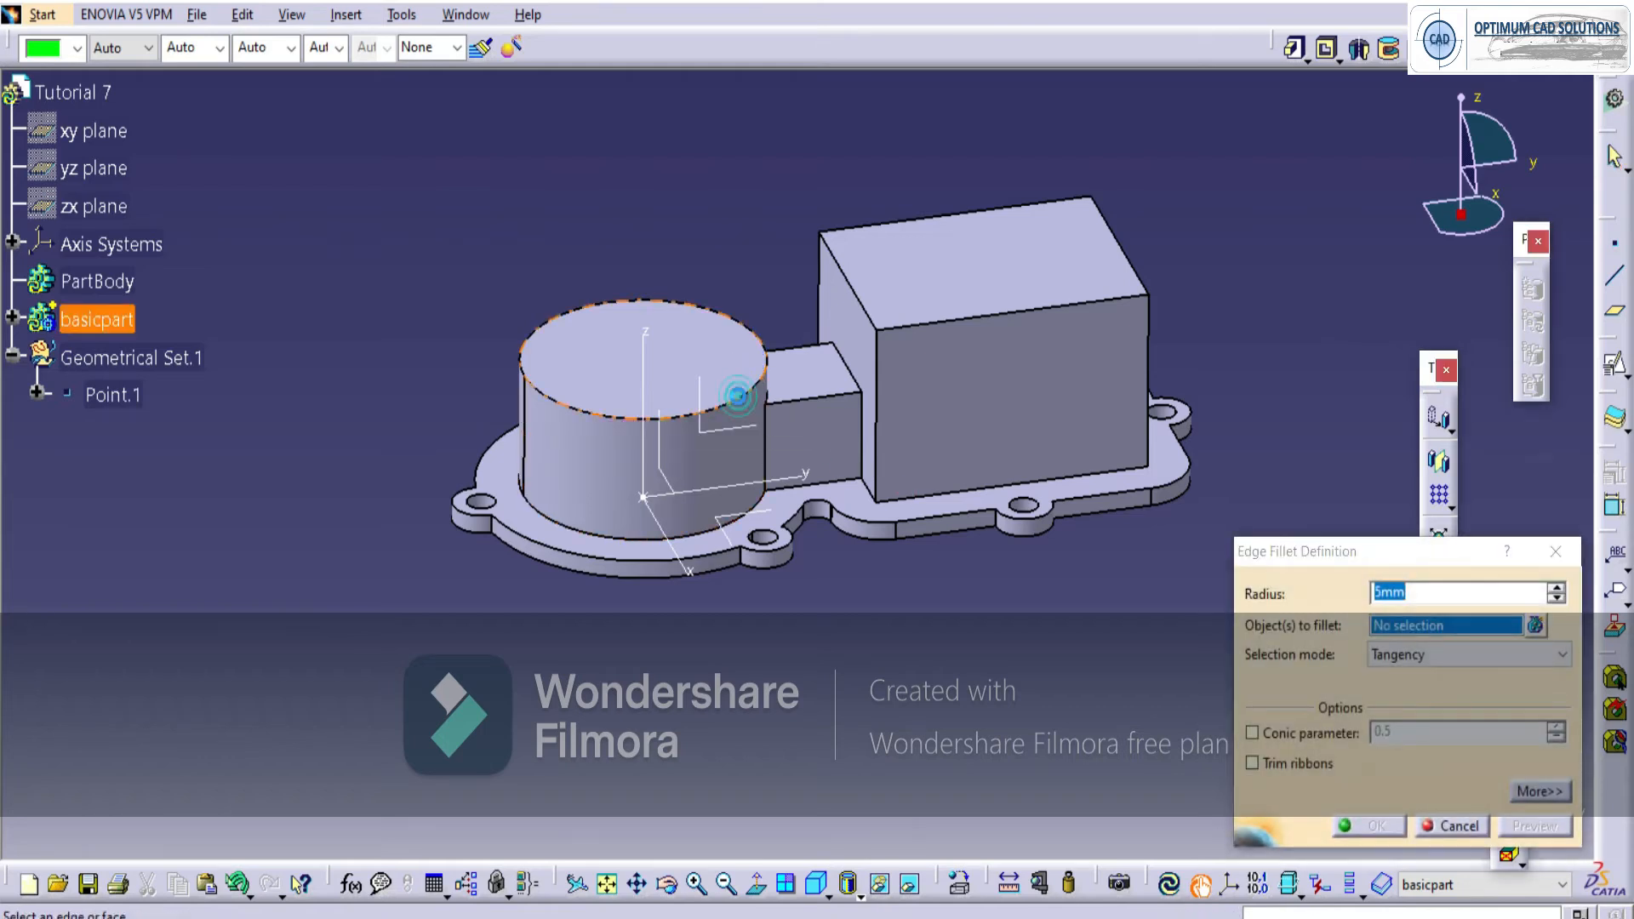
# Fillet the cylinder's top edge and the connecting block's two upper edges with a 9 mm radius.
pyautogui.click(732, 397)
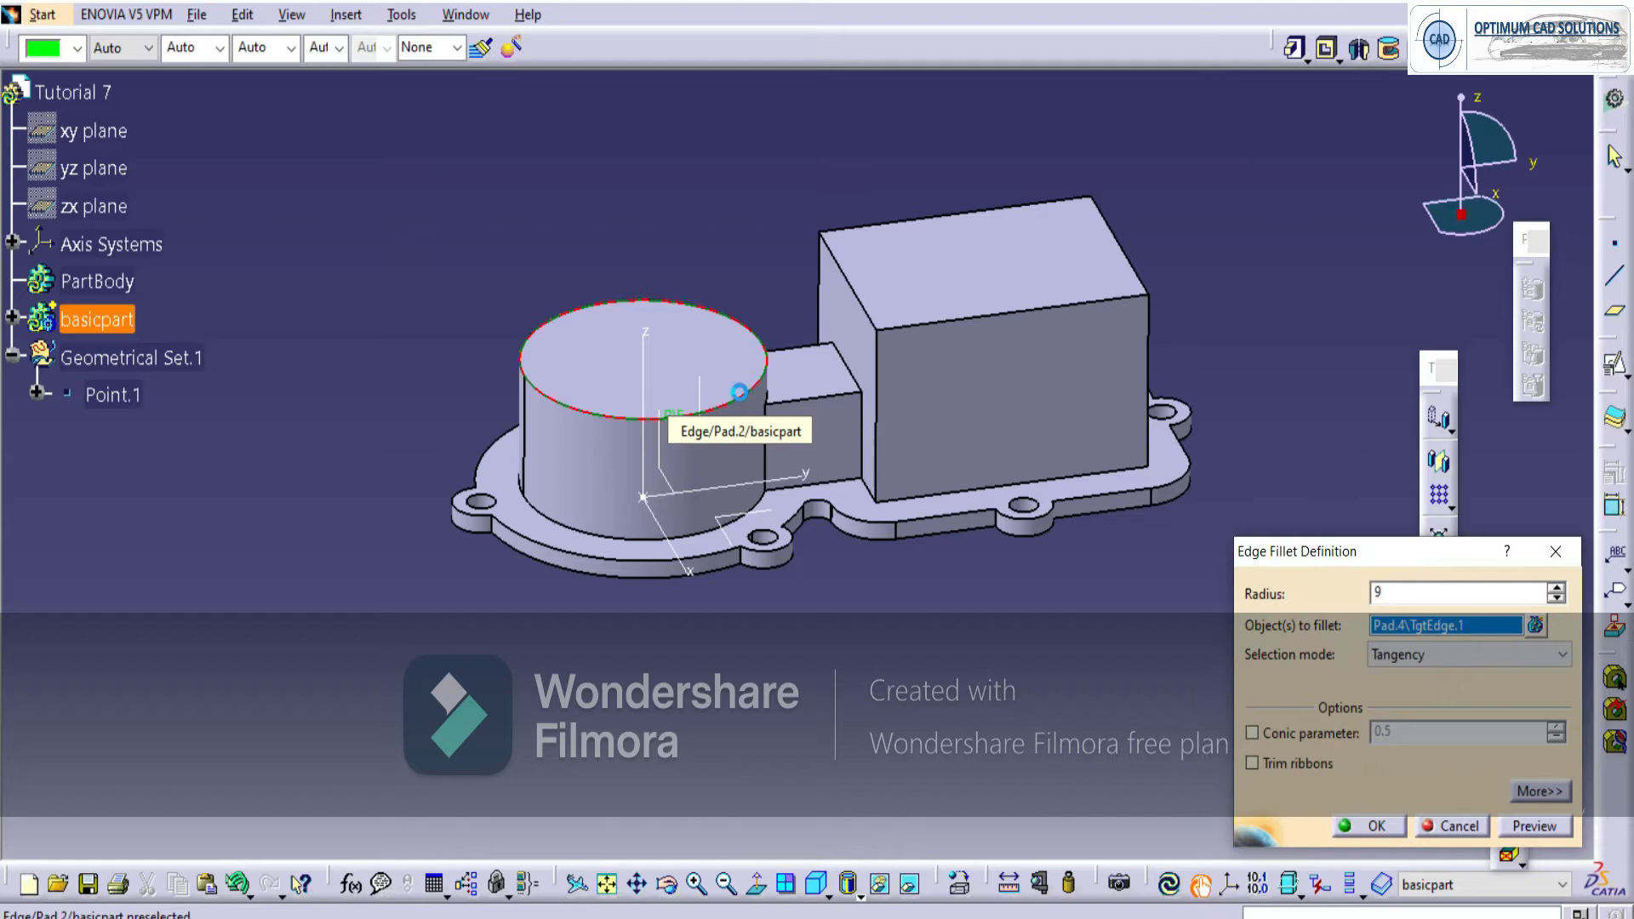
pyautogui.press('Return')
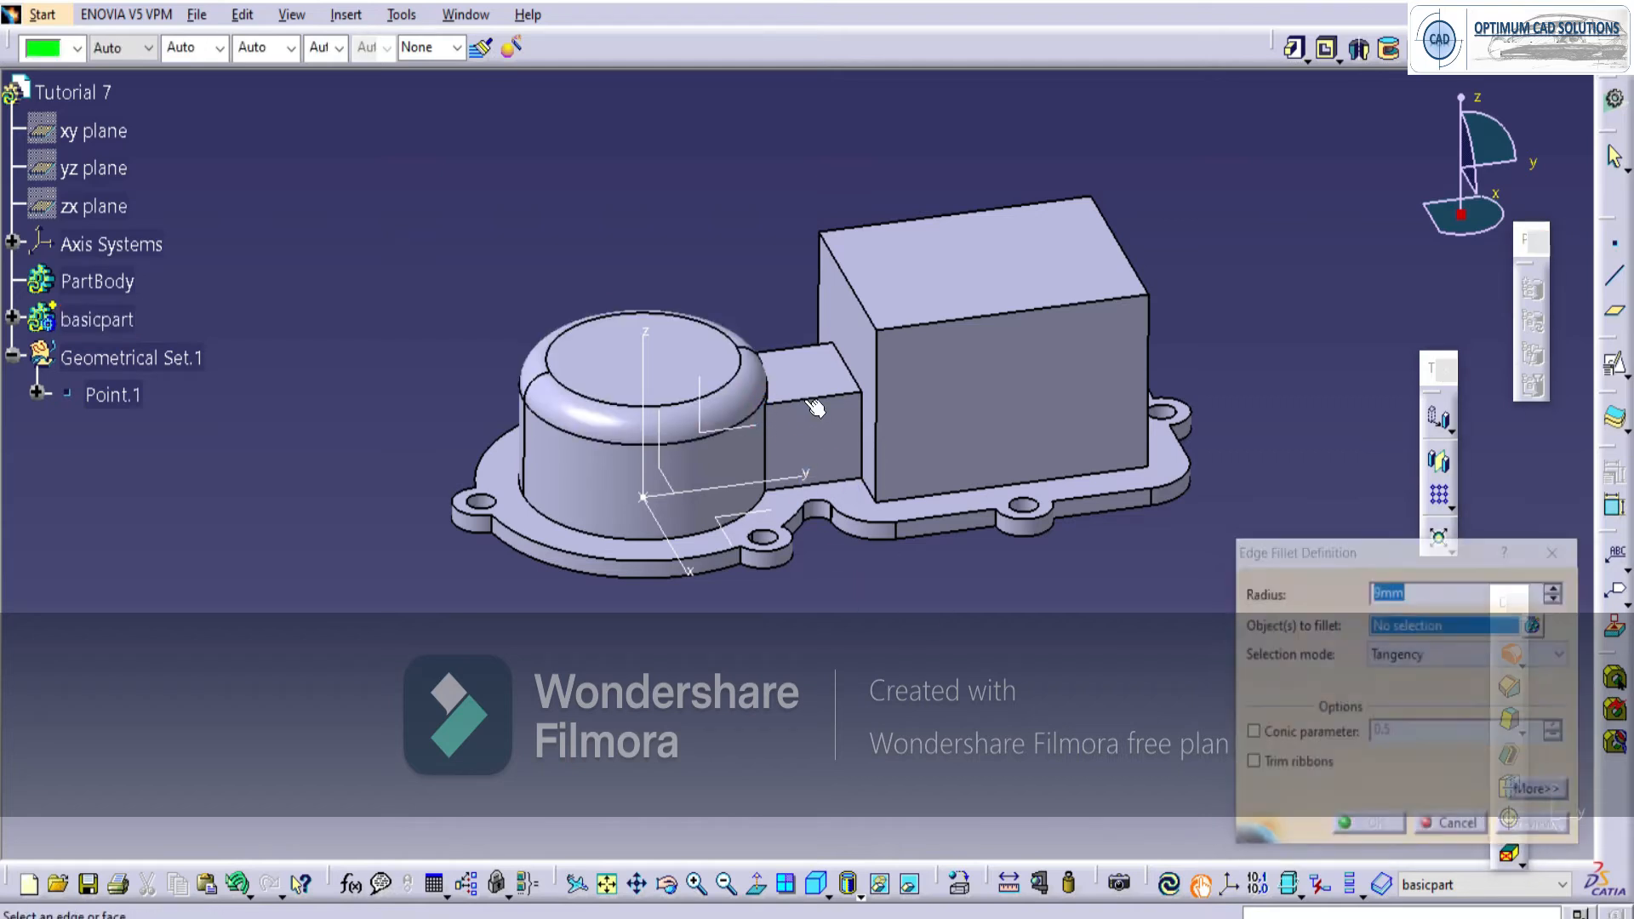
pyautogui.click(809, 399)
pyautogui.click(800, 348)
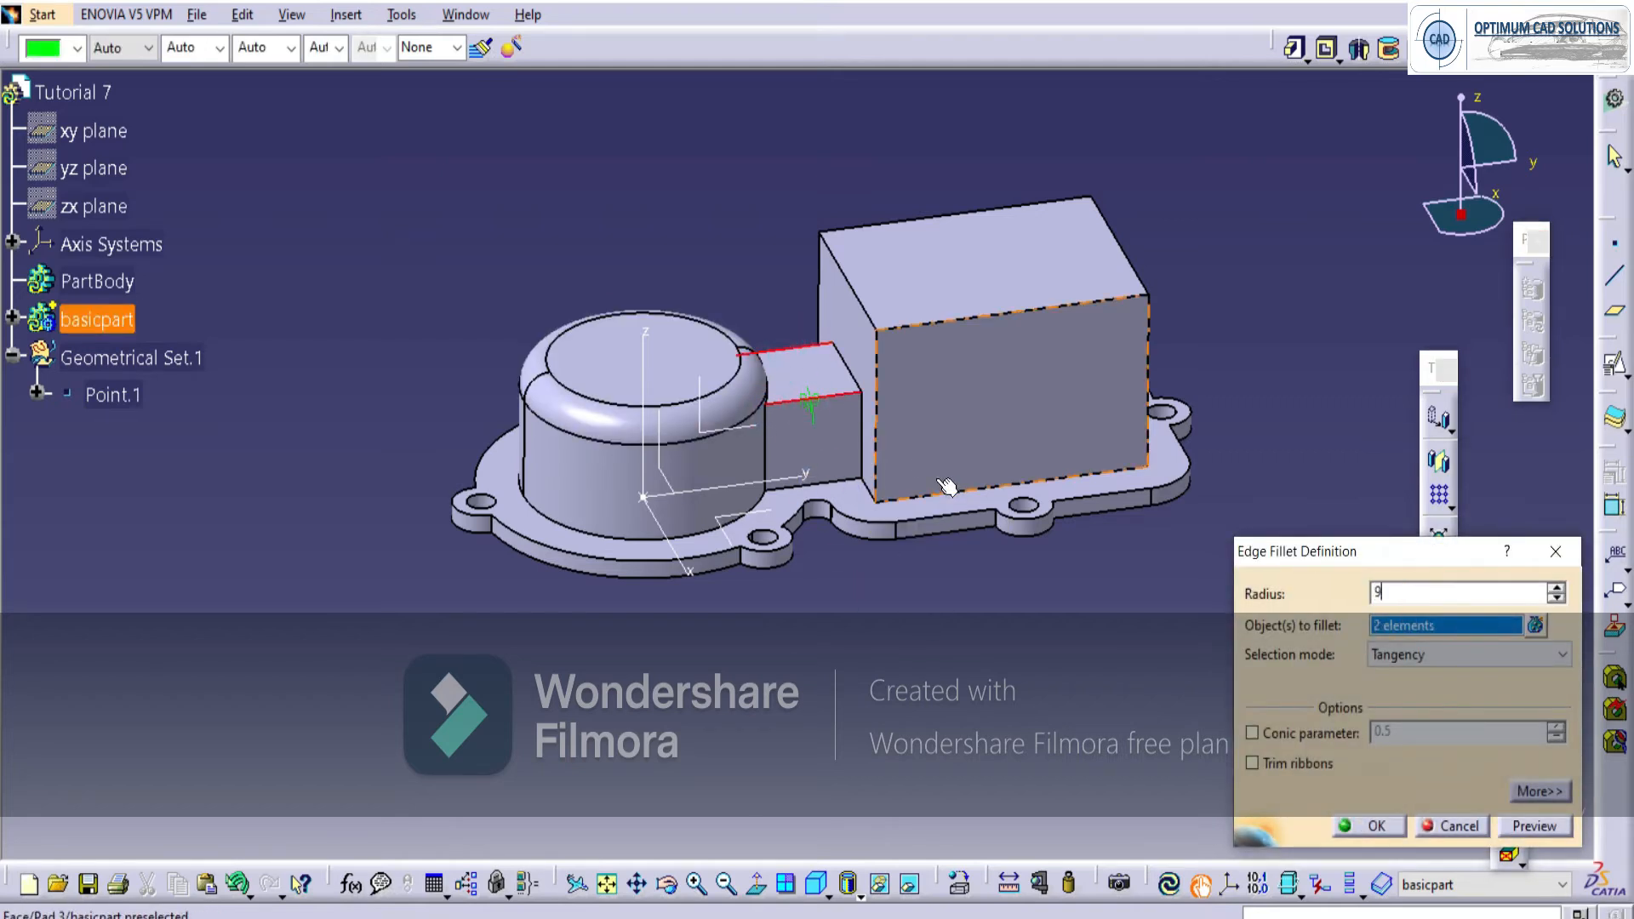
pyautogui.press('Return')
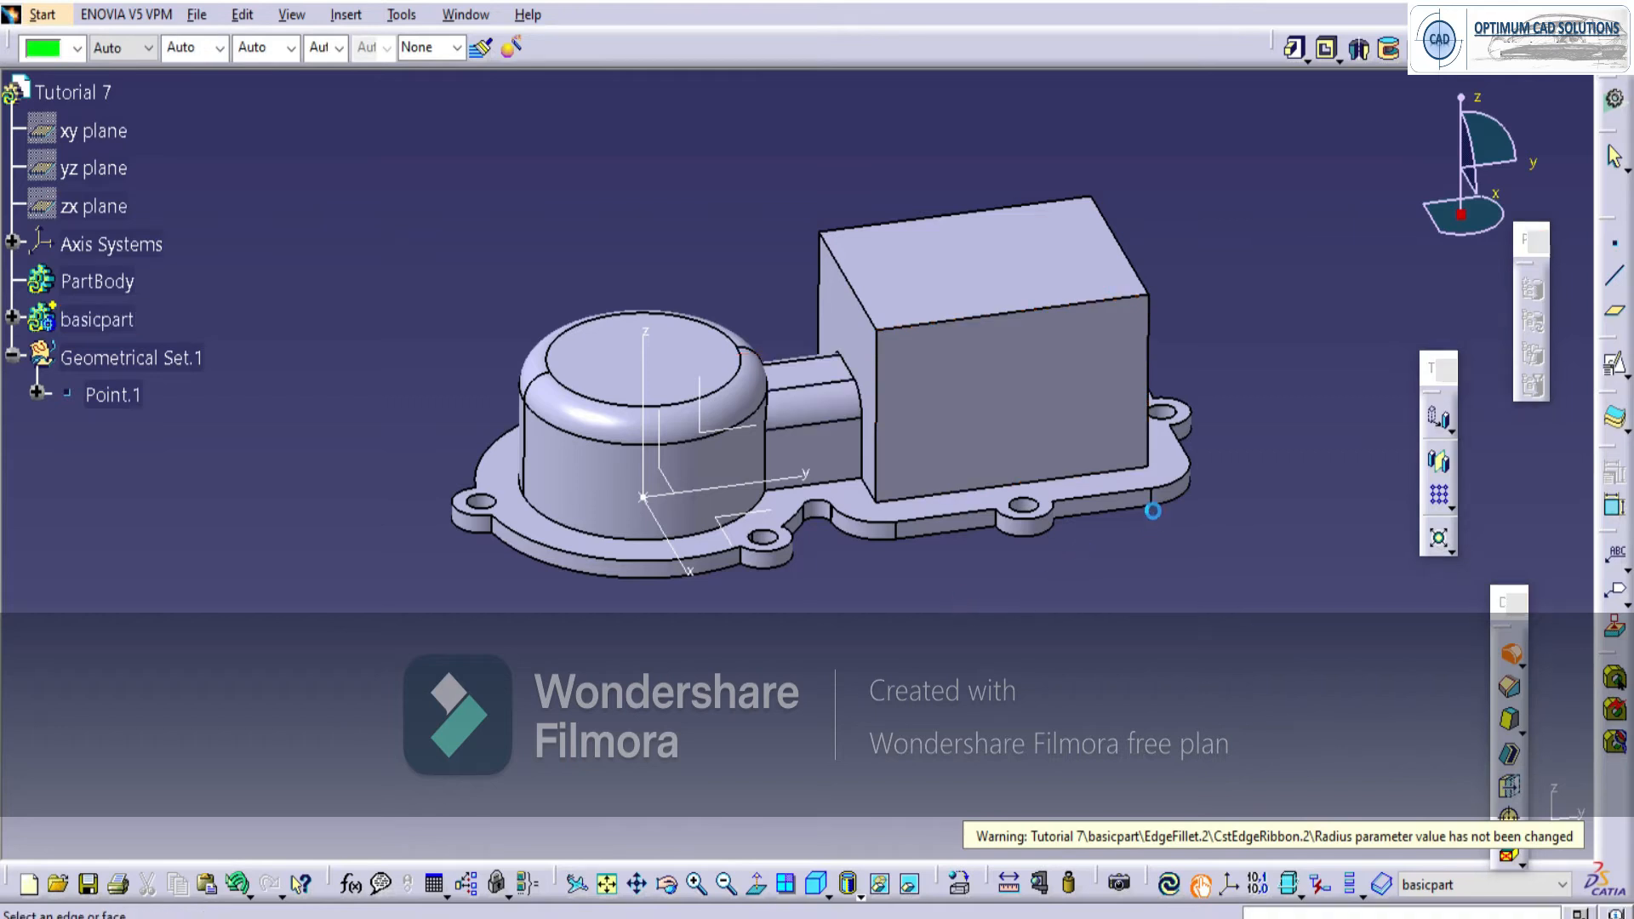
# Fillet the four vertical corner edges of the rectangular housing with a 3 mm radius.
pyautogui.click(1507, 657)
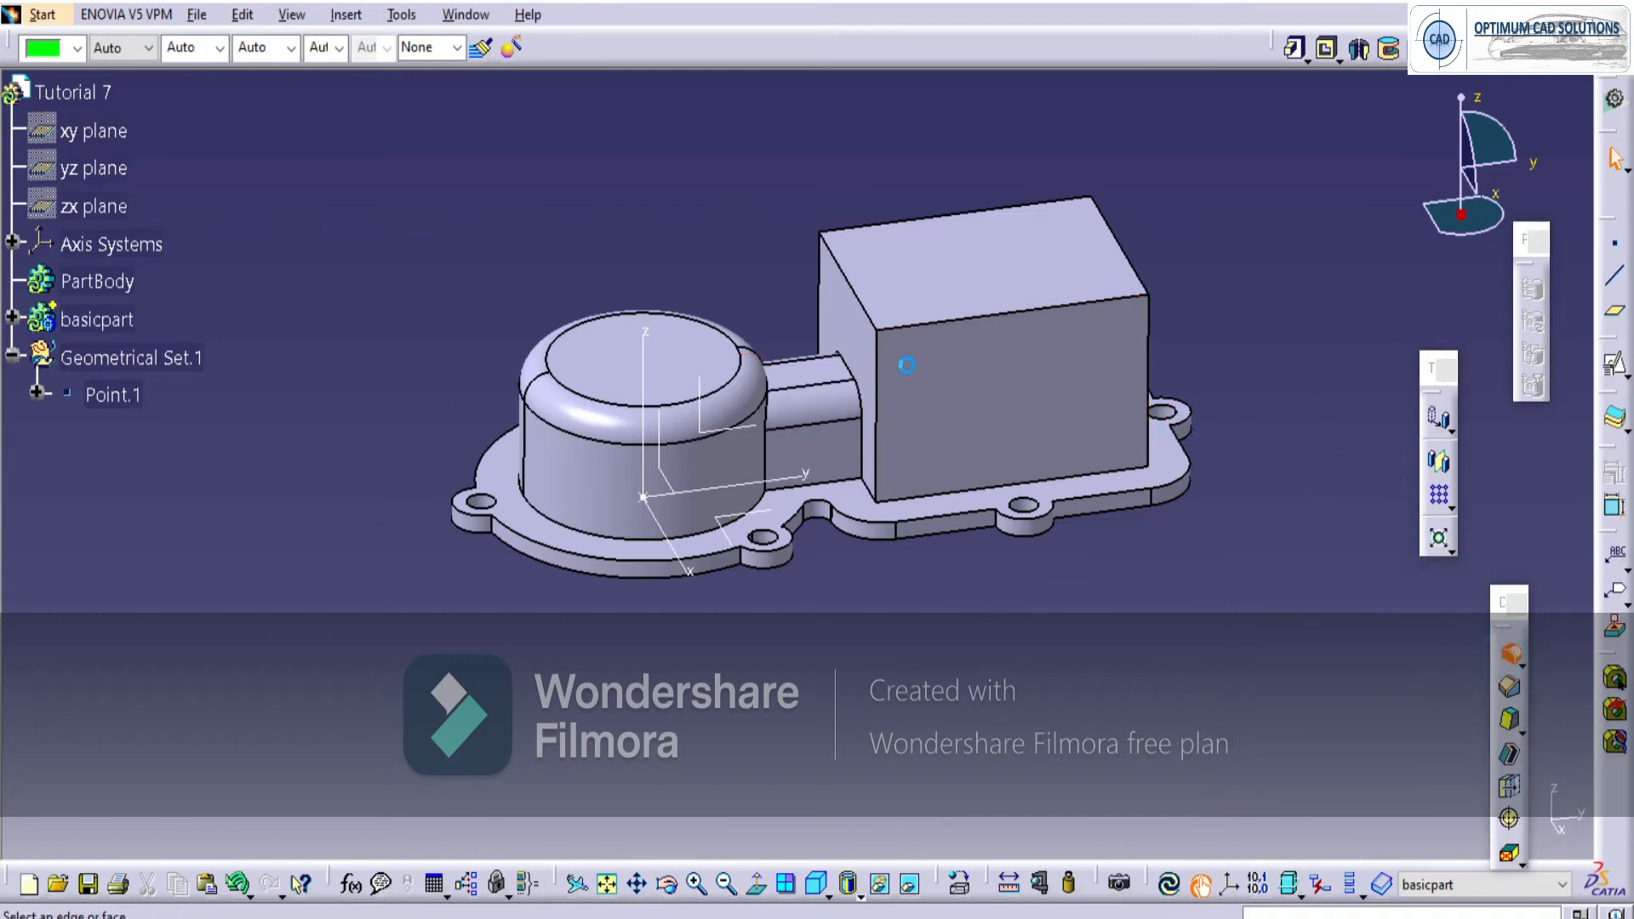
pyautogui.click(876, 362)
pyautogui.click(819, 294)
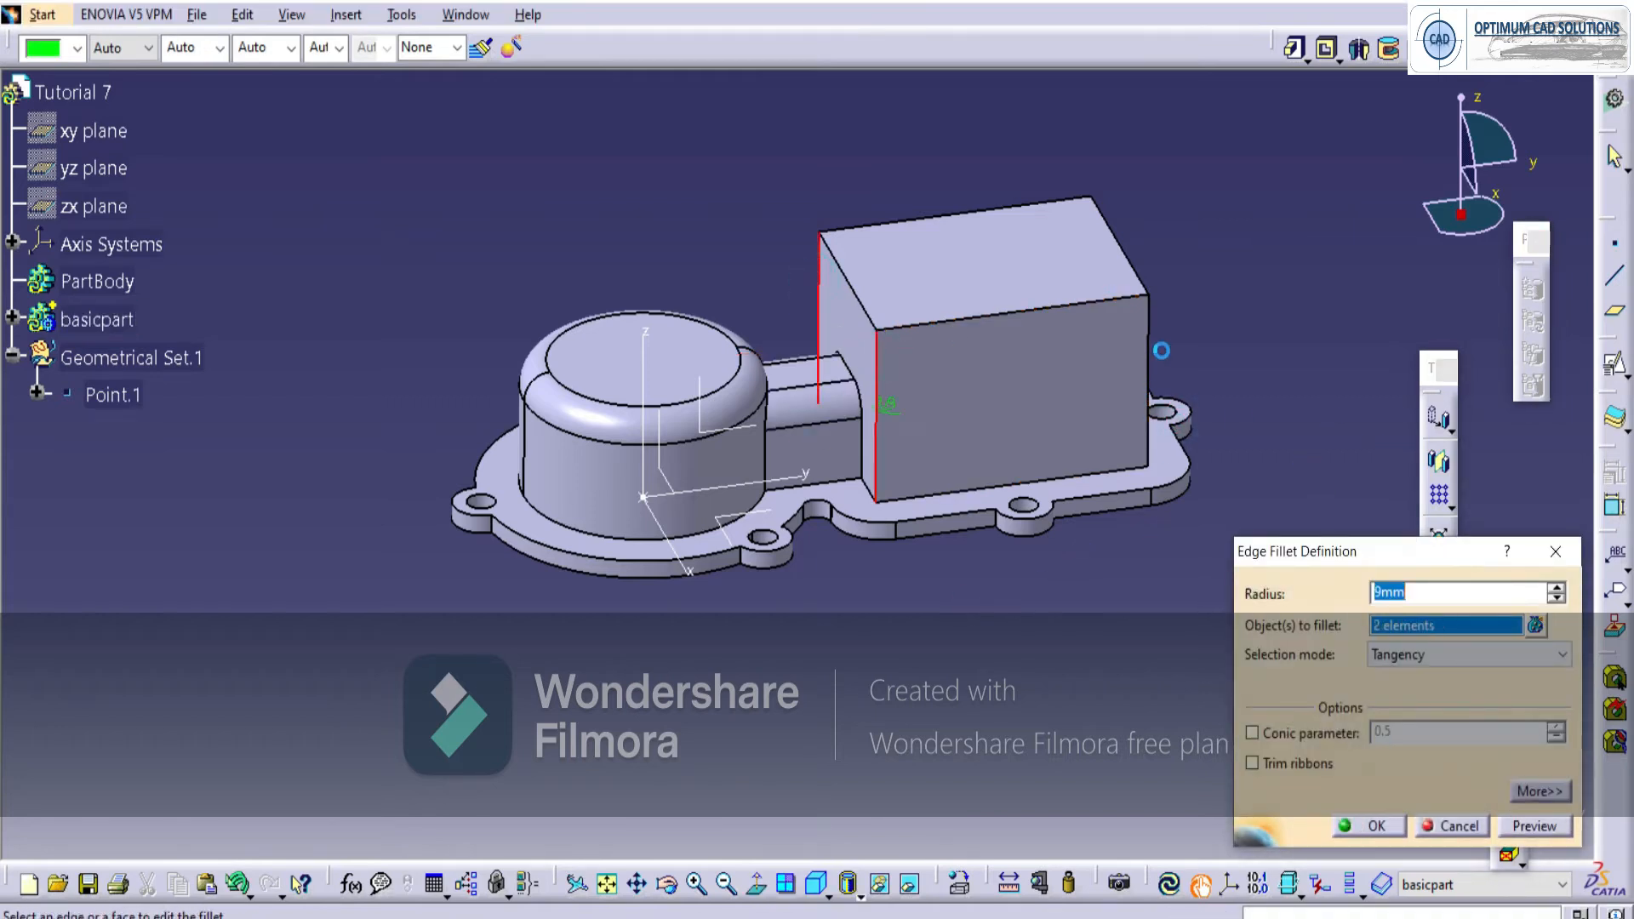
pyautogui.click(1149, 336)
pyautogui.moveTo(1150, 336); pyautogui.dragTo(1071, 272, button='middle')
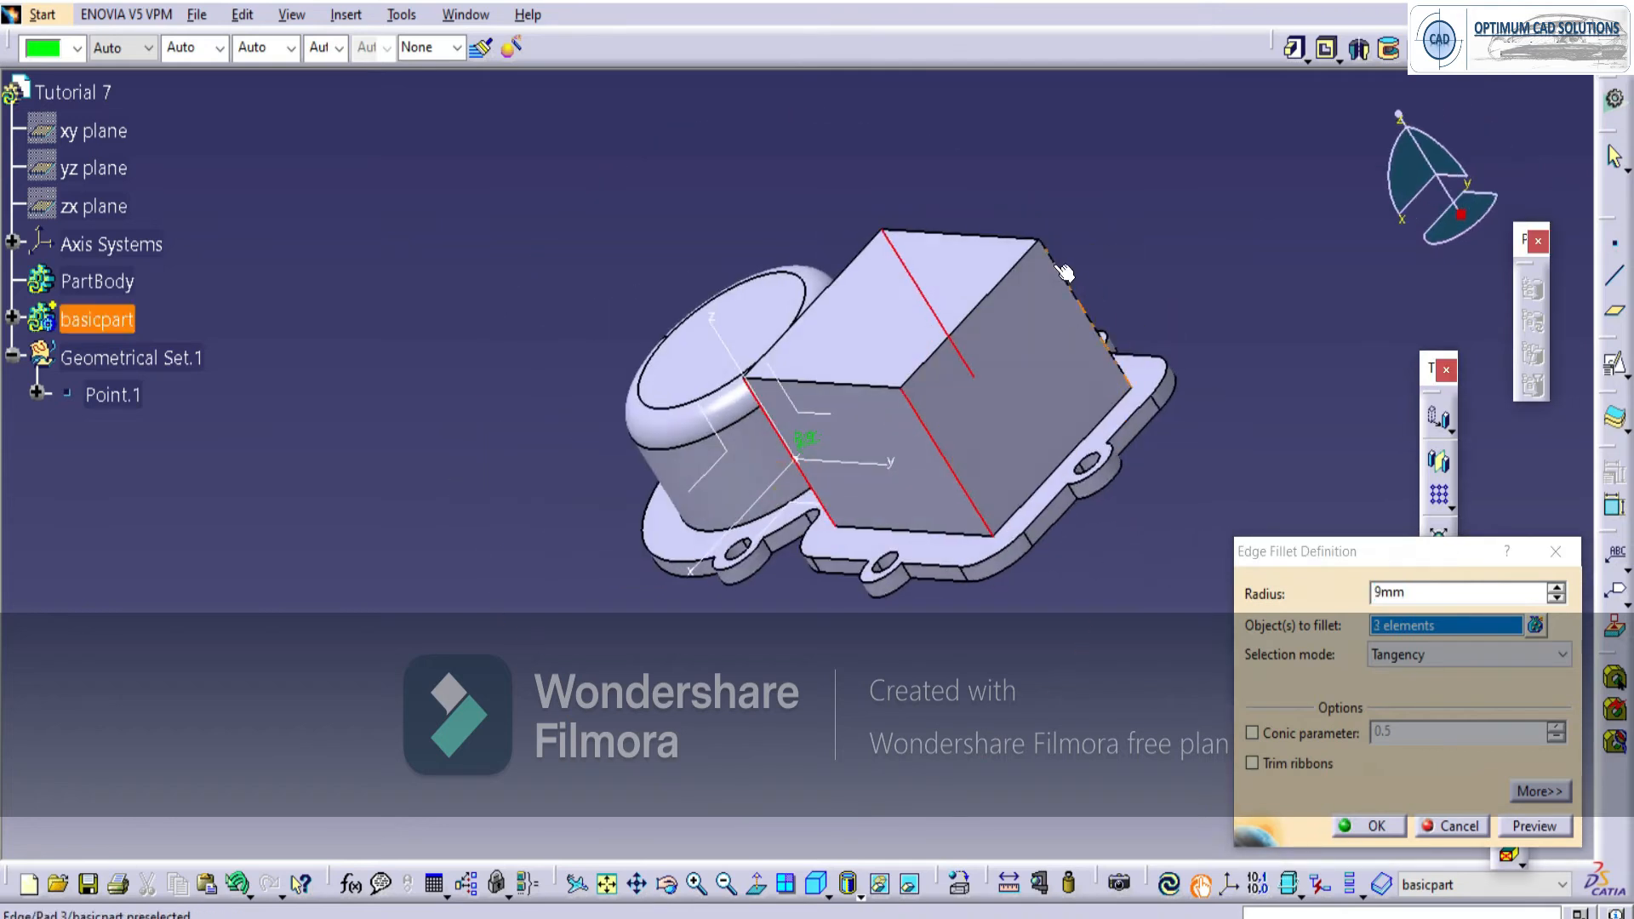
pyautogui.click(1061, 272)
pyautogui.press('Return')
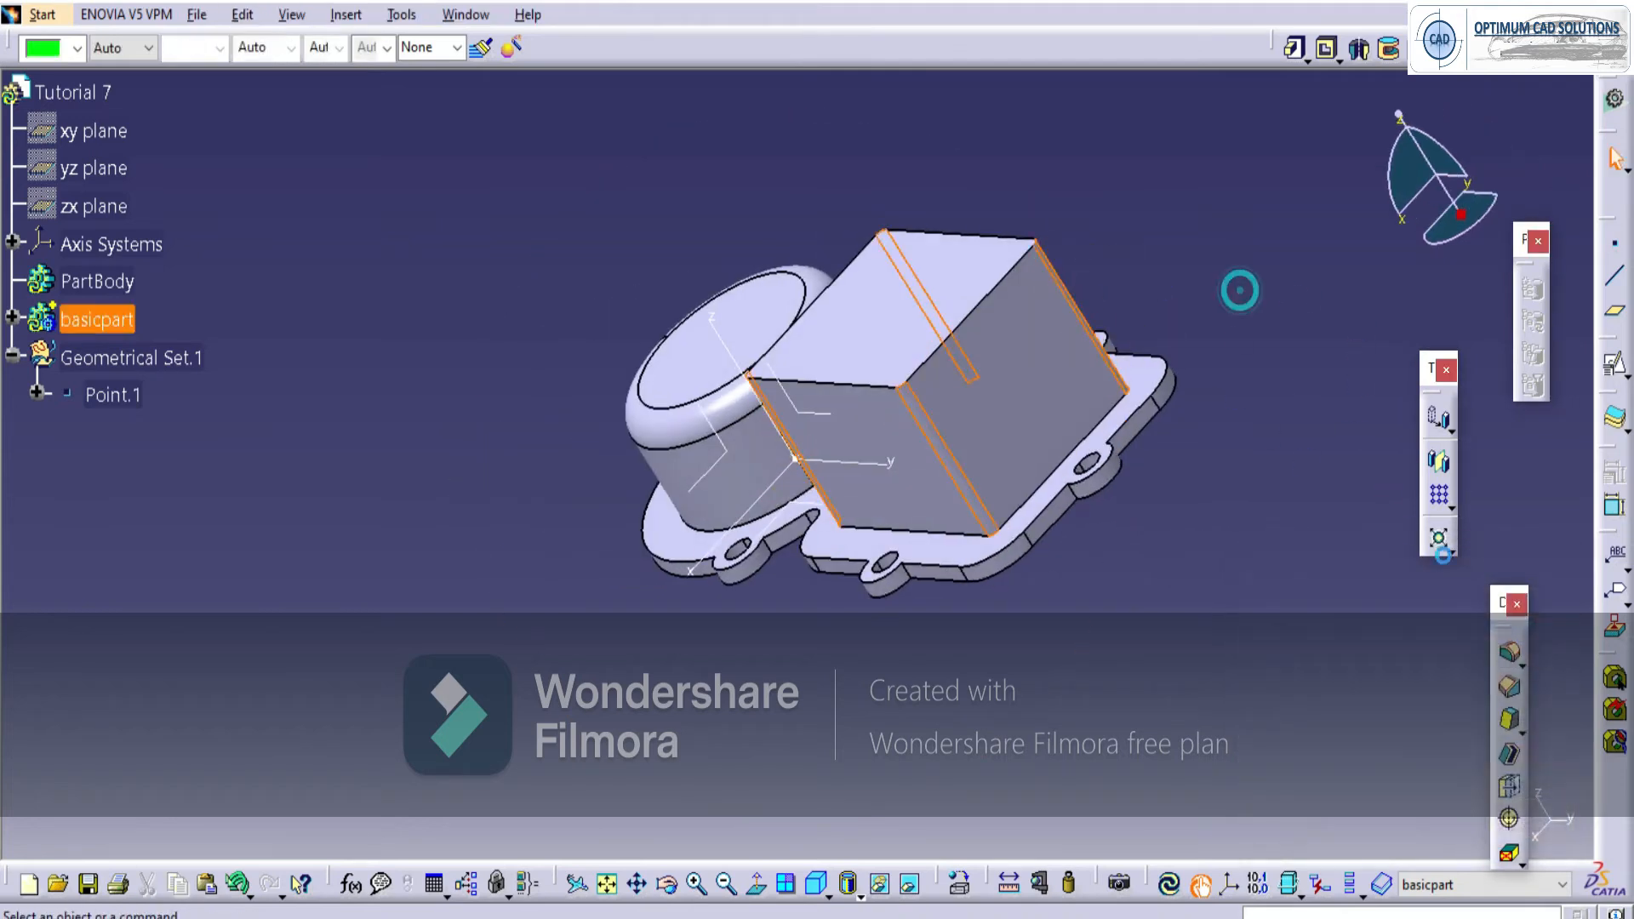
# Fillet the rectangular housing's top perimeter edge with a 9 mm radius.
pyautogui.click(1509, 655)
pyautogui.click(810, 383)
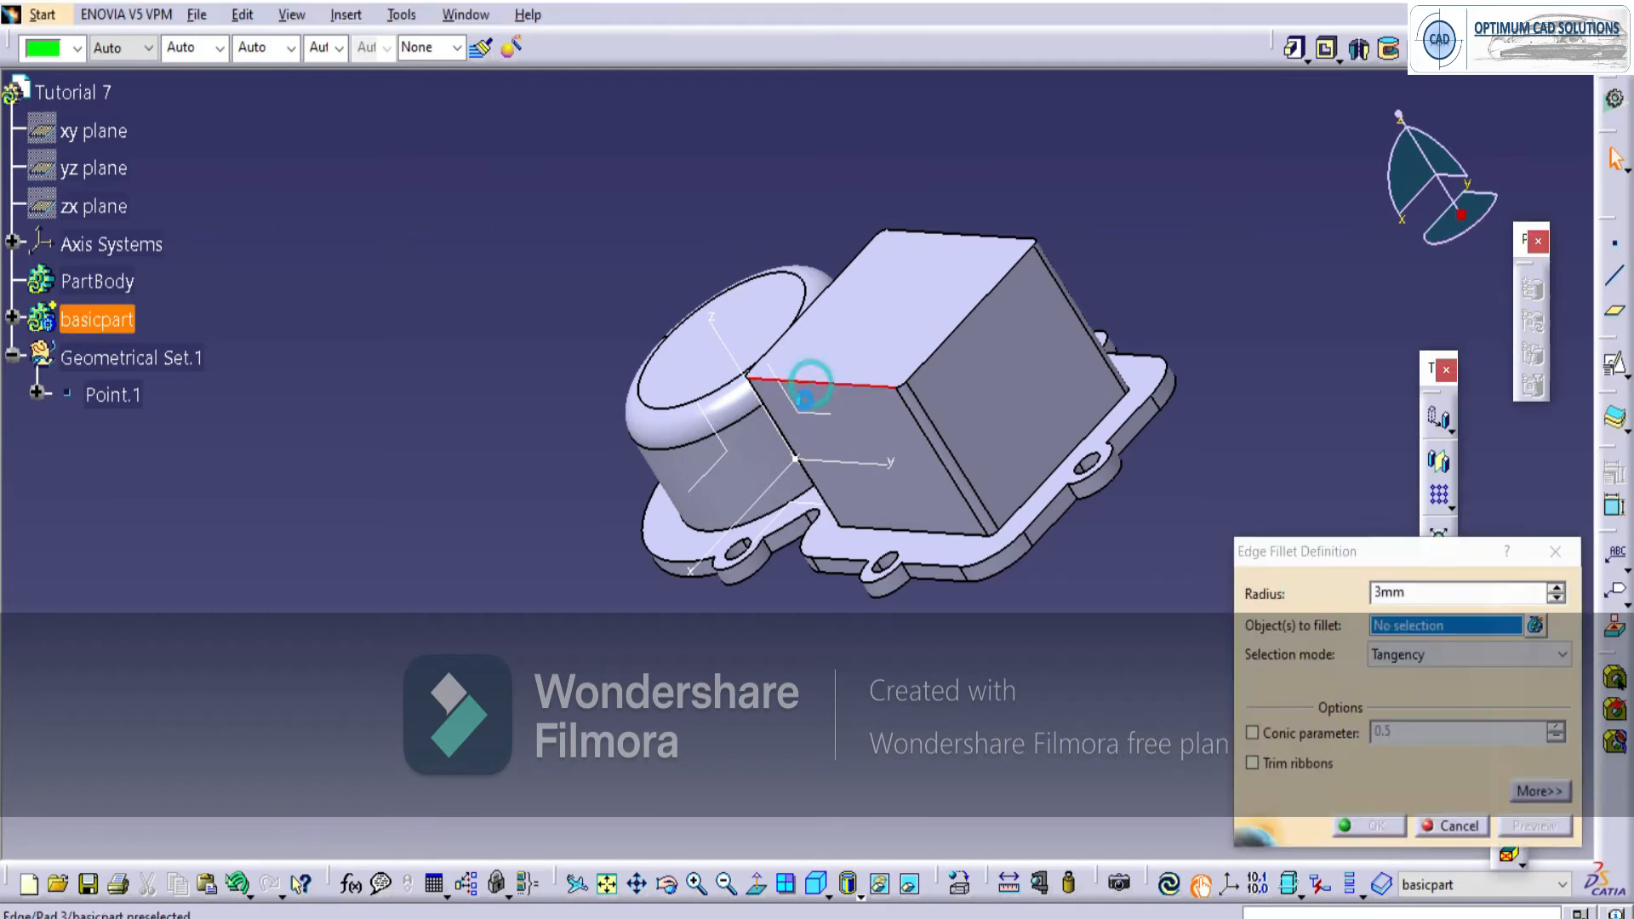
pyautogui.press('Return')
pyautogui.click(1191, 322)
pyautogui.moveTo(787, 510); pyautogui.dragTo(892, 421, button='middle')
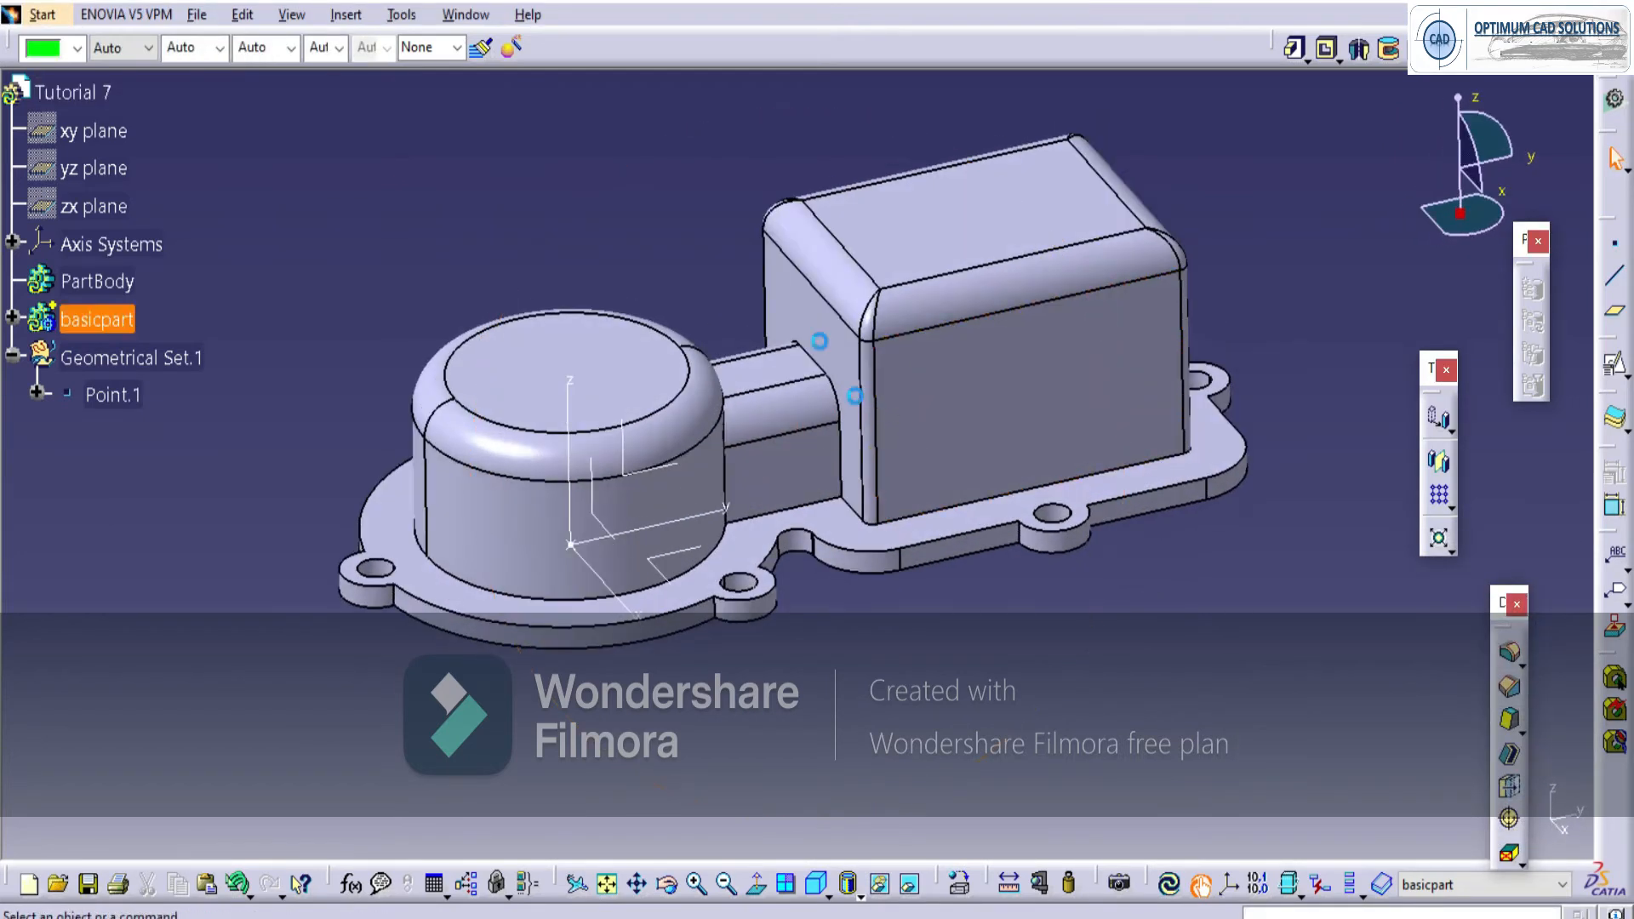
pyautogui.moveTo(651, 269); pyautogui.dragTo(667, 311, button='middle')
# Fillet the edges where the connecting block meets the rectangular housing and the cylinder with a 3 mm radius.
pyautogui.click(1509, 651)
pyautogui.moveTo(907, 511); pyautogui.dragTo(818, 332, button='middle')
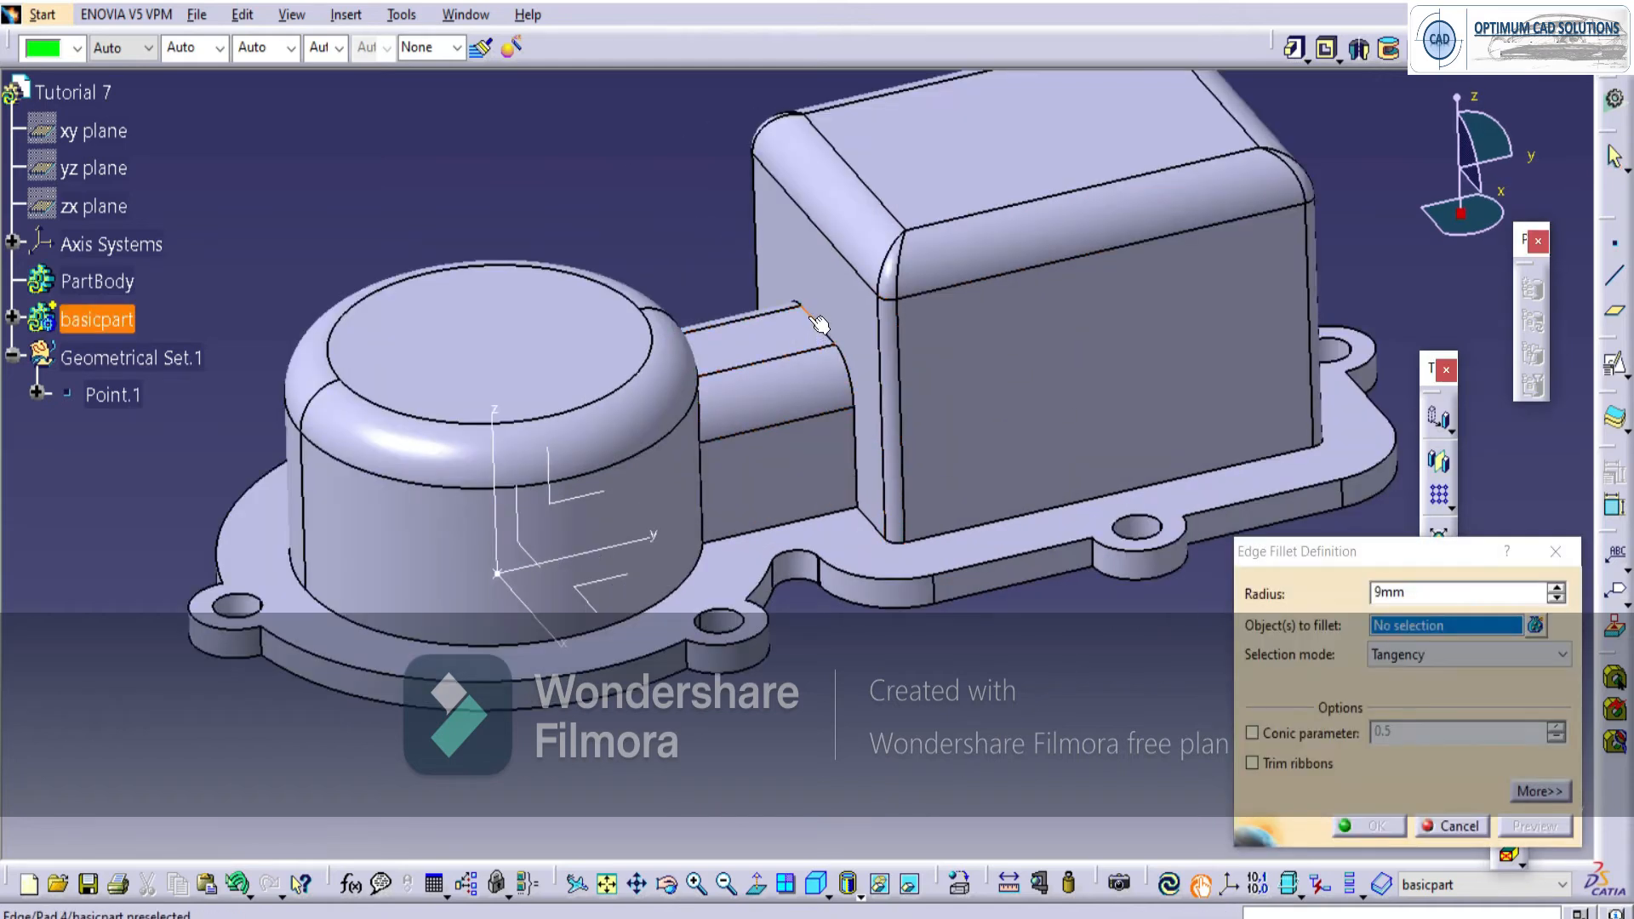
pyautogui.click(818, 323)
pyautogui.moveTo(650, 508); pyautogui.dragTo(715, 411, button='middle')
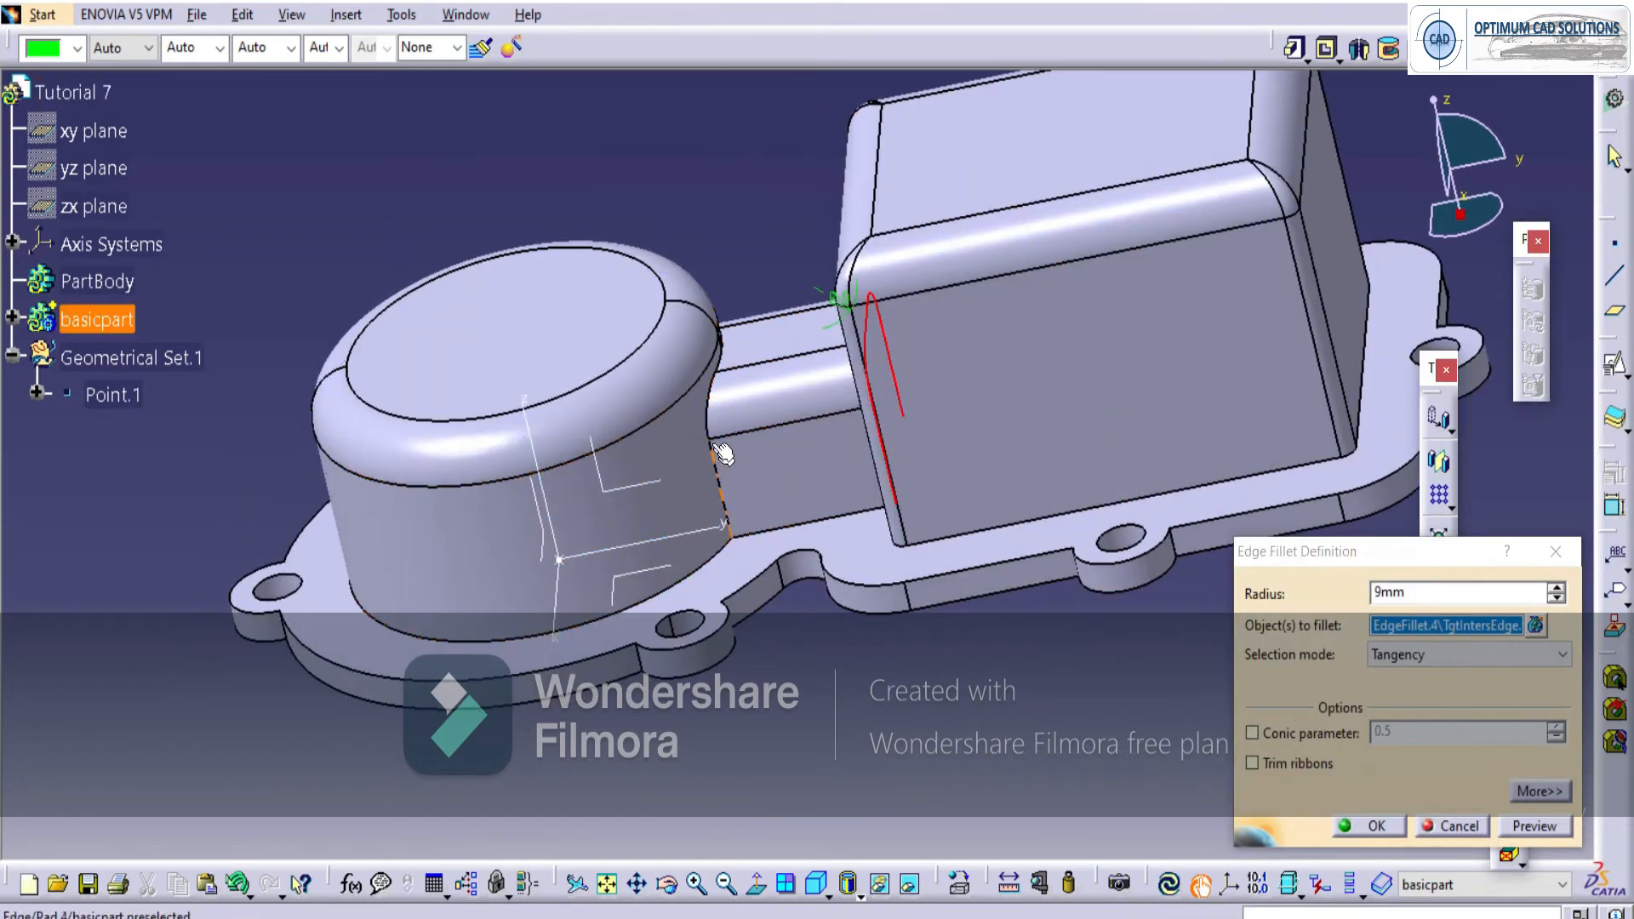
pyautogui.click(711, 396)
pyautogui.write('3')
pyautogui.press('Return')
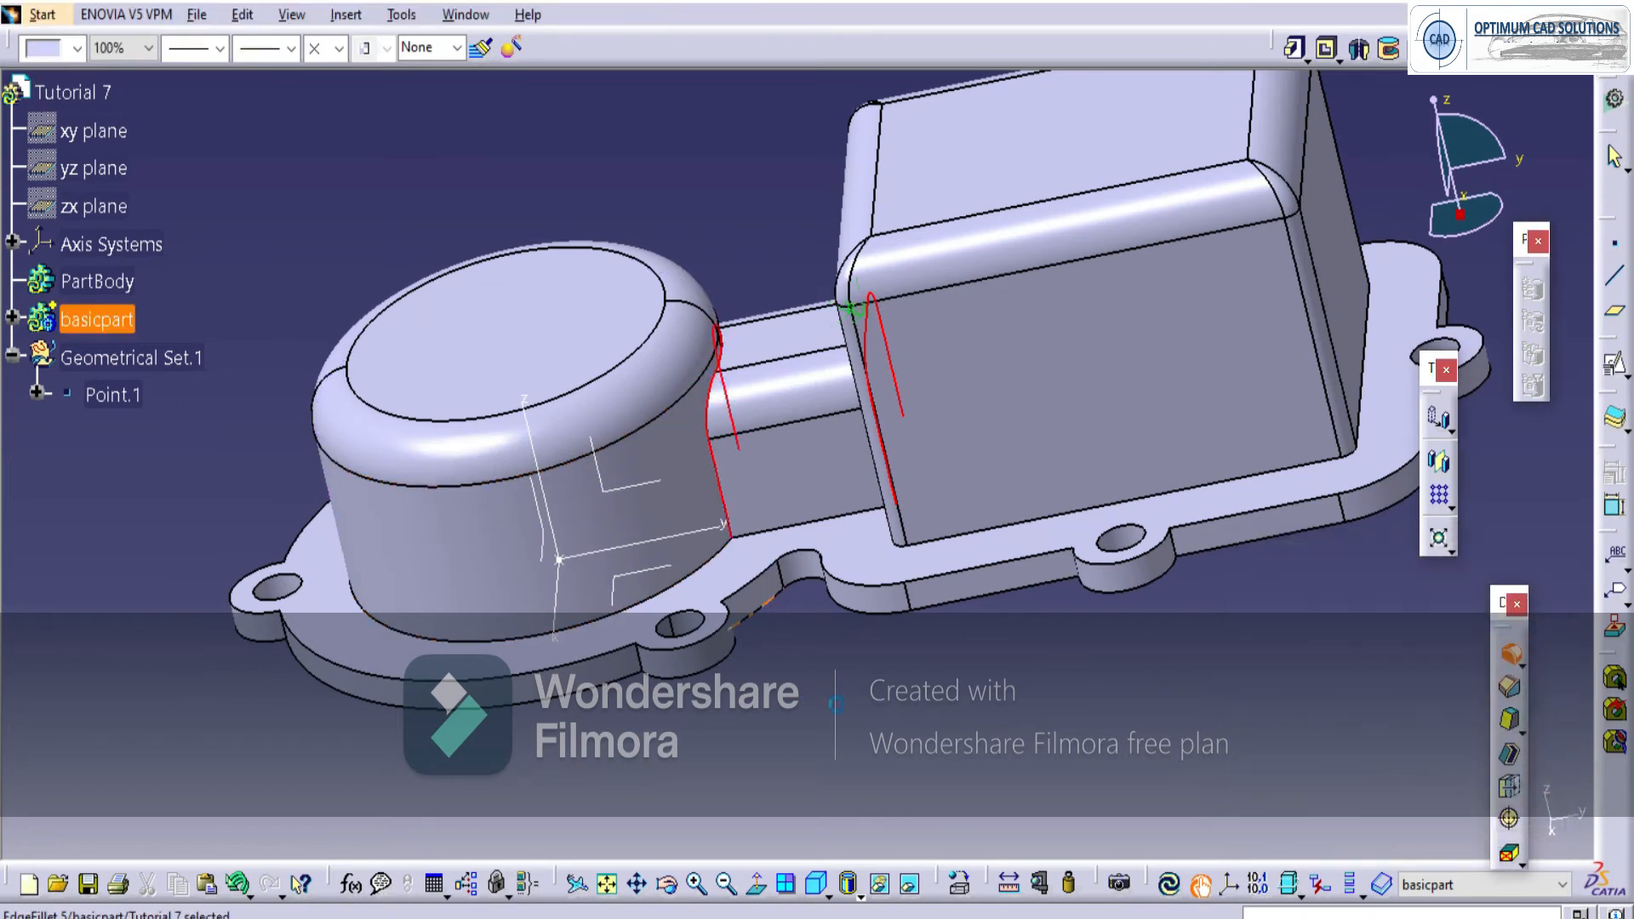
pyautogui.click(737, 213)
pyautogui.moveTo(737, 212); pyautogui.dragTo(812, 374, button='middle')
pyautogui.moveTo(974, 592); pyautogui.dragTo(858, 444, button='middle')
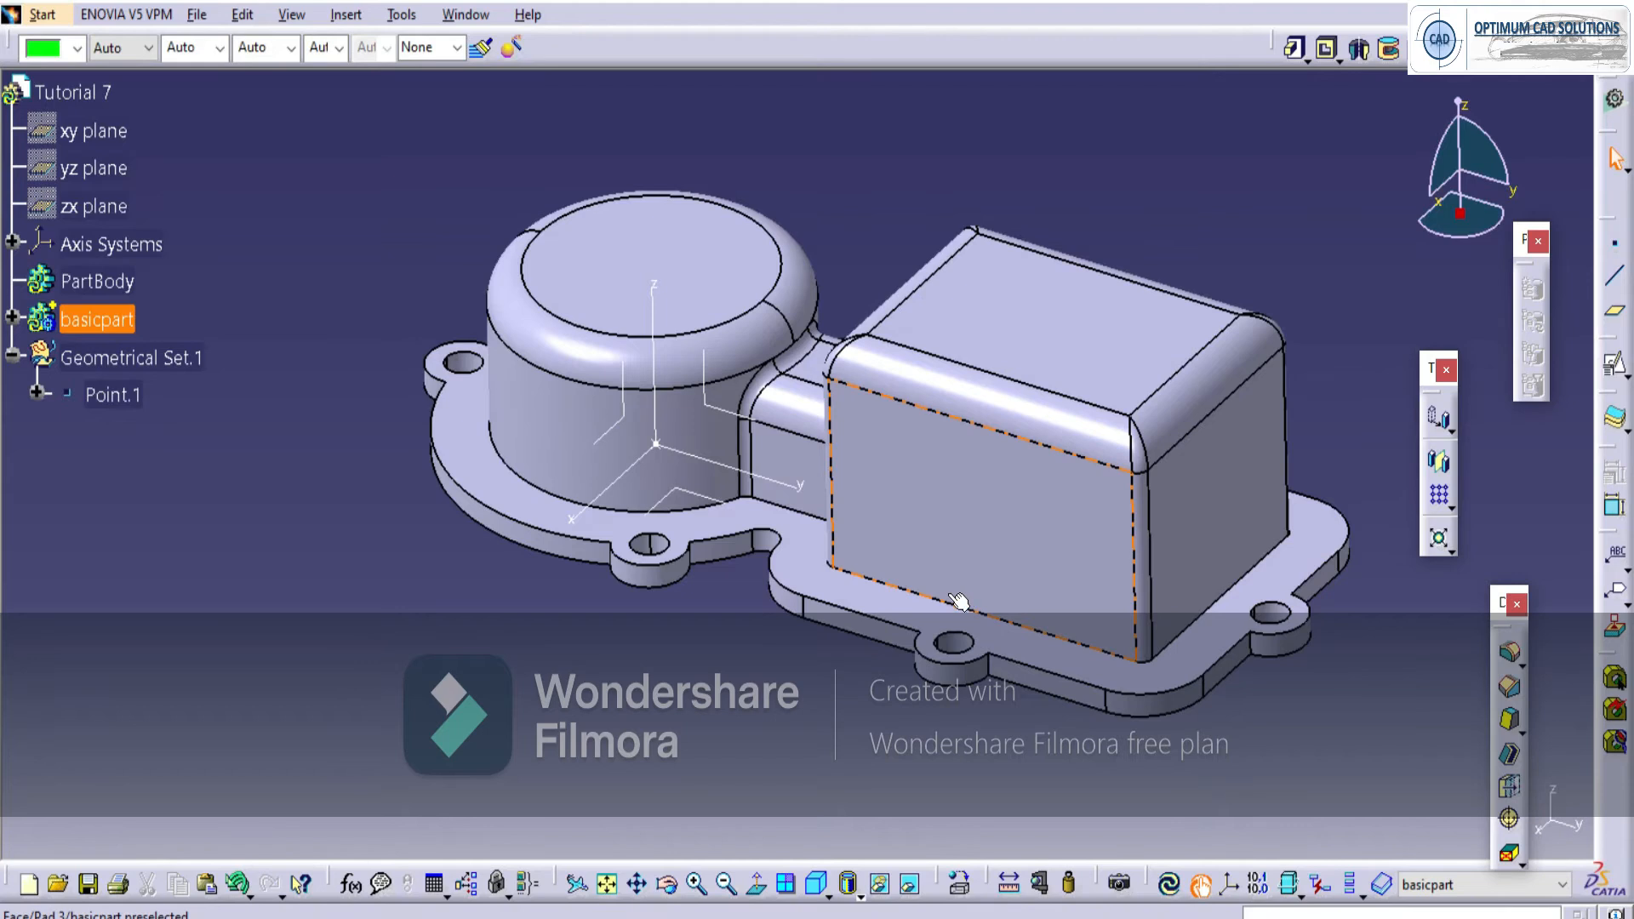
pyautogui.moveTo(428, 623); pyautogui.dragTo(352, 565, button='middle')
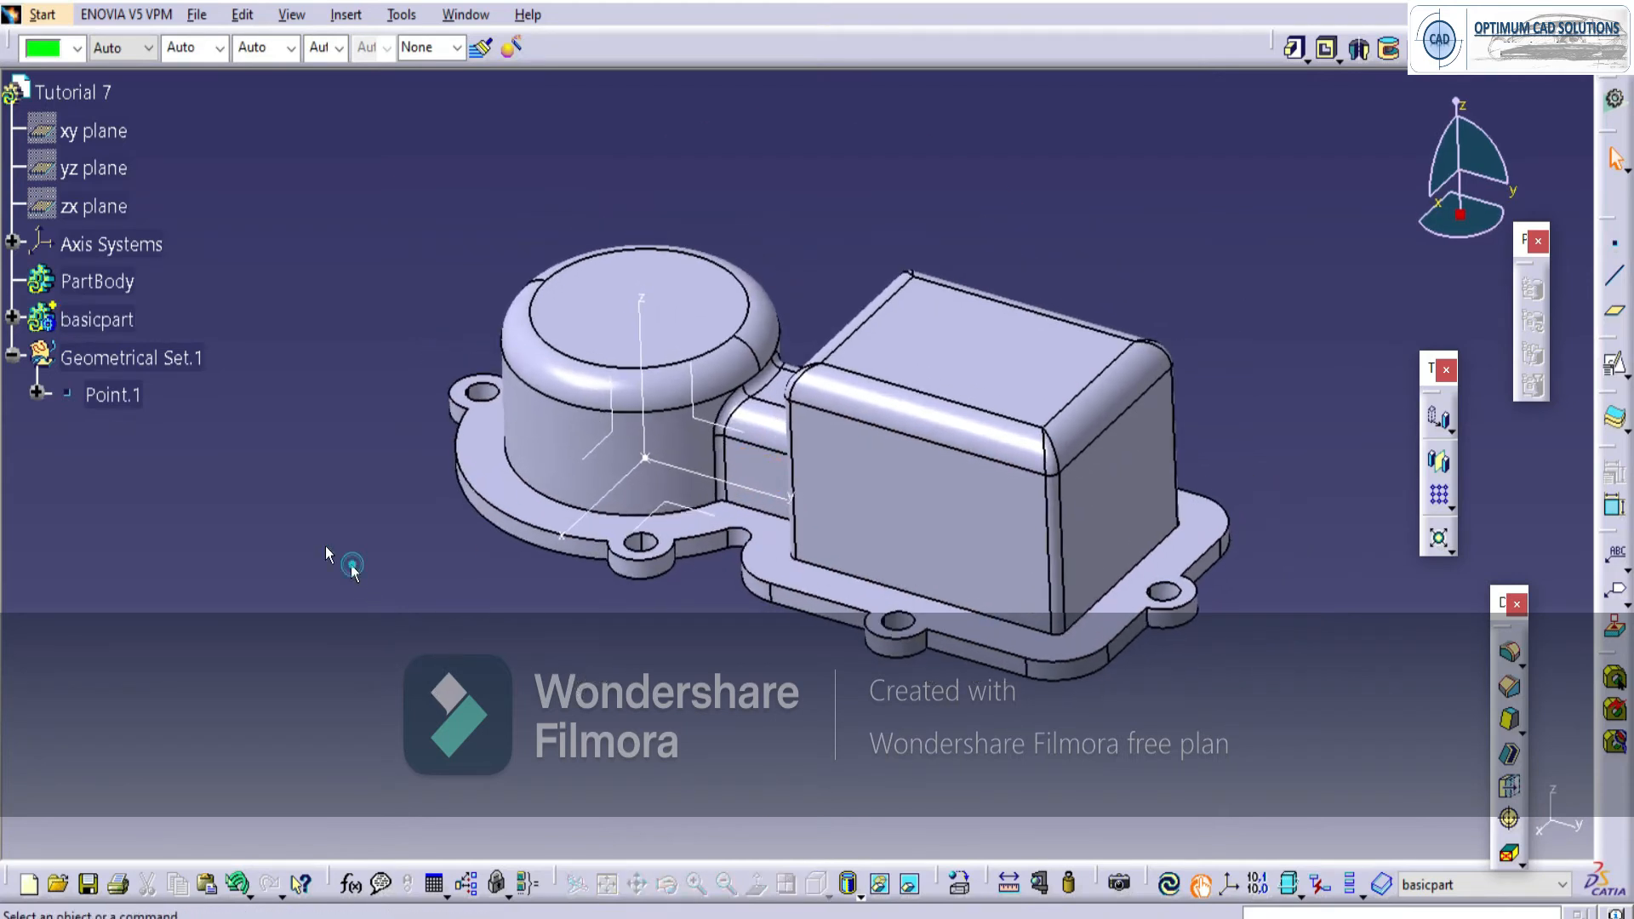
# Switch to PowerPoint to view slide 7 of the reference, and examine the cover model from its underside.
pyautogui.rightClick(89, 322)
pyautogui.click(265, 665)
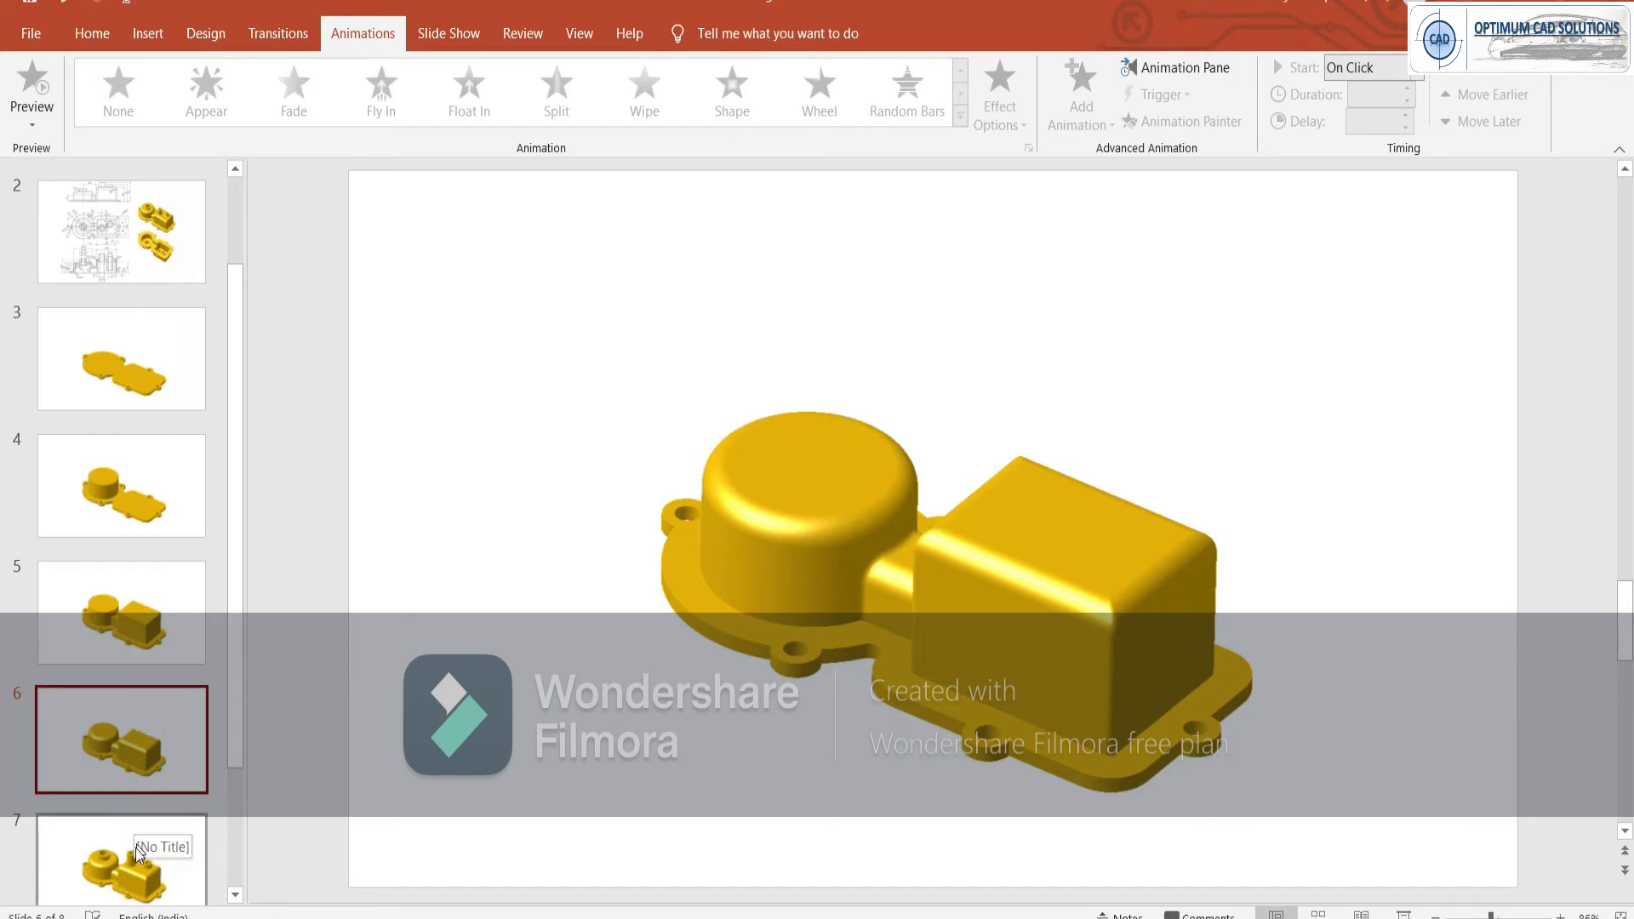
pyautogui.click(135, 848)
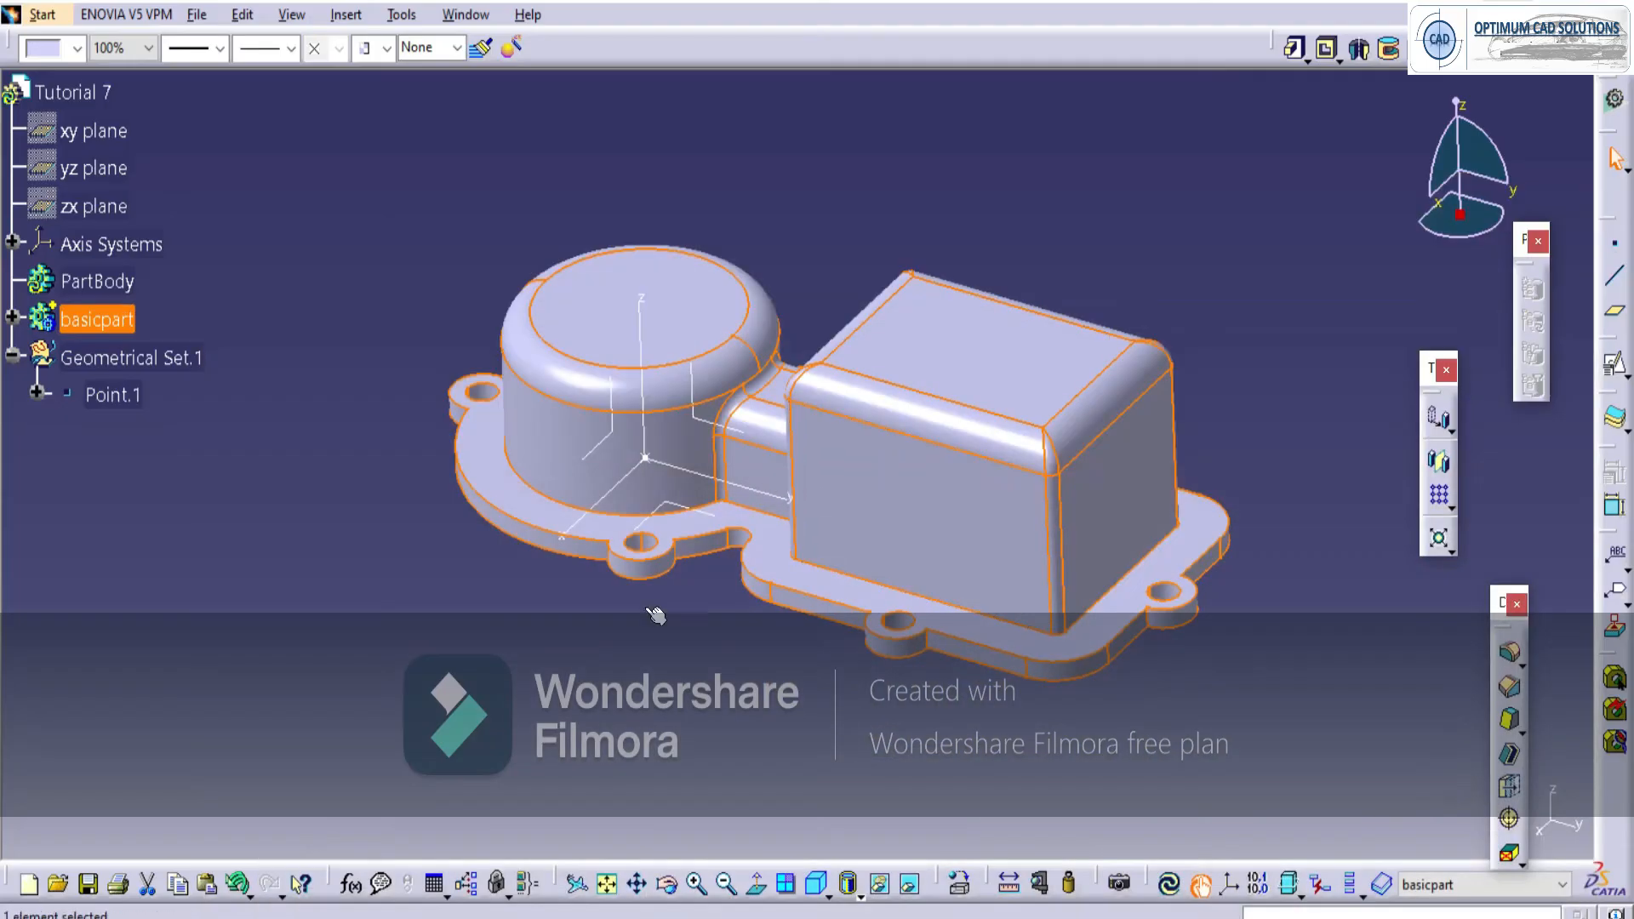
pyautogui.moveTo(647, 323); pyautogui.dragTo(758, 345, button='middle')
pyautogui.moveTo(619, 343); pyautogui.dragTo(972, 439, button='middle')
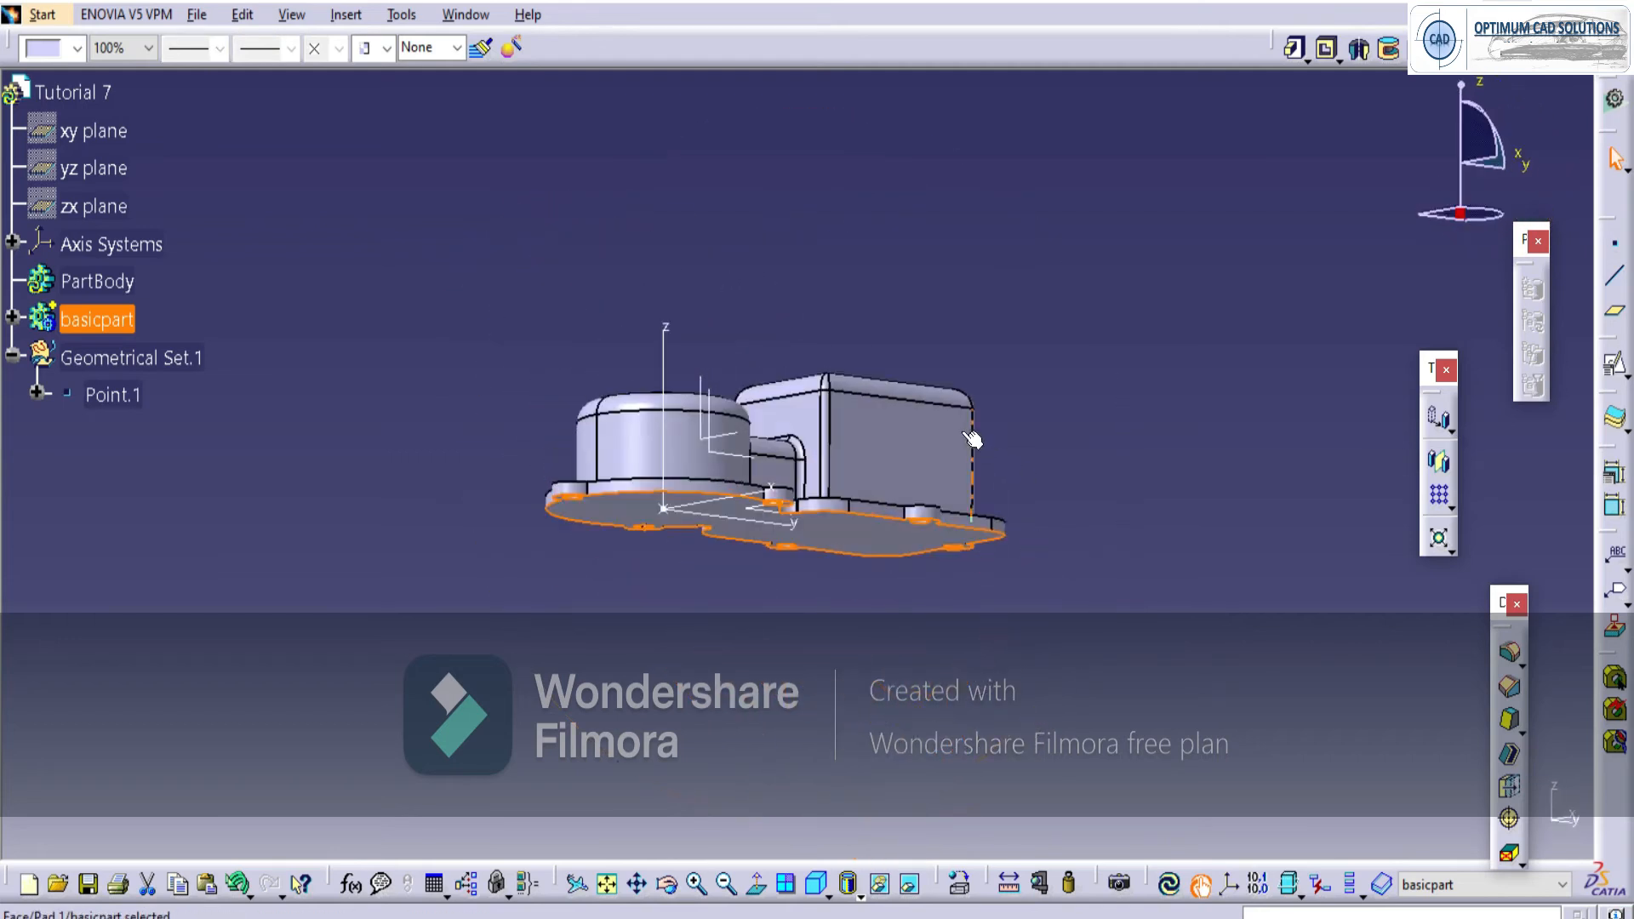
# Insert a new empty body into the part.
pyautogui.click(467, 276)
pyautogui.hotkey('alt', 'i')
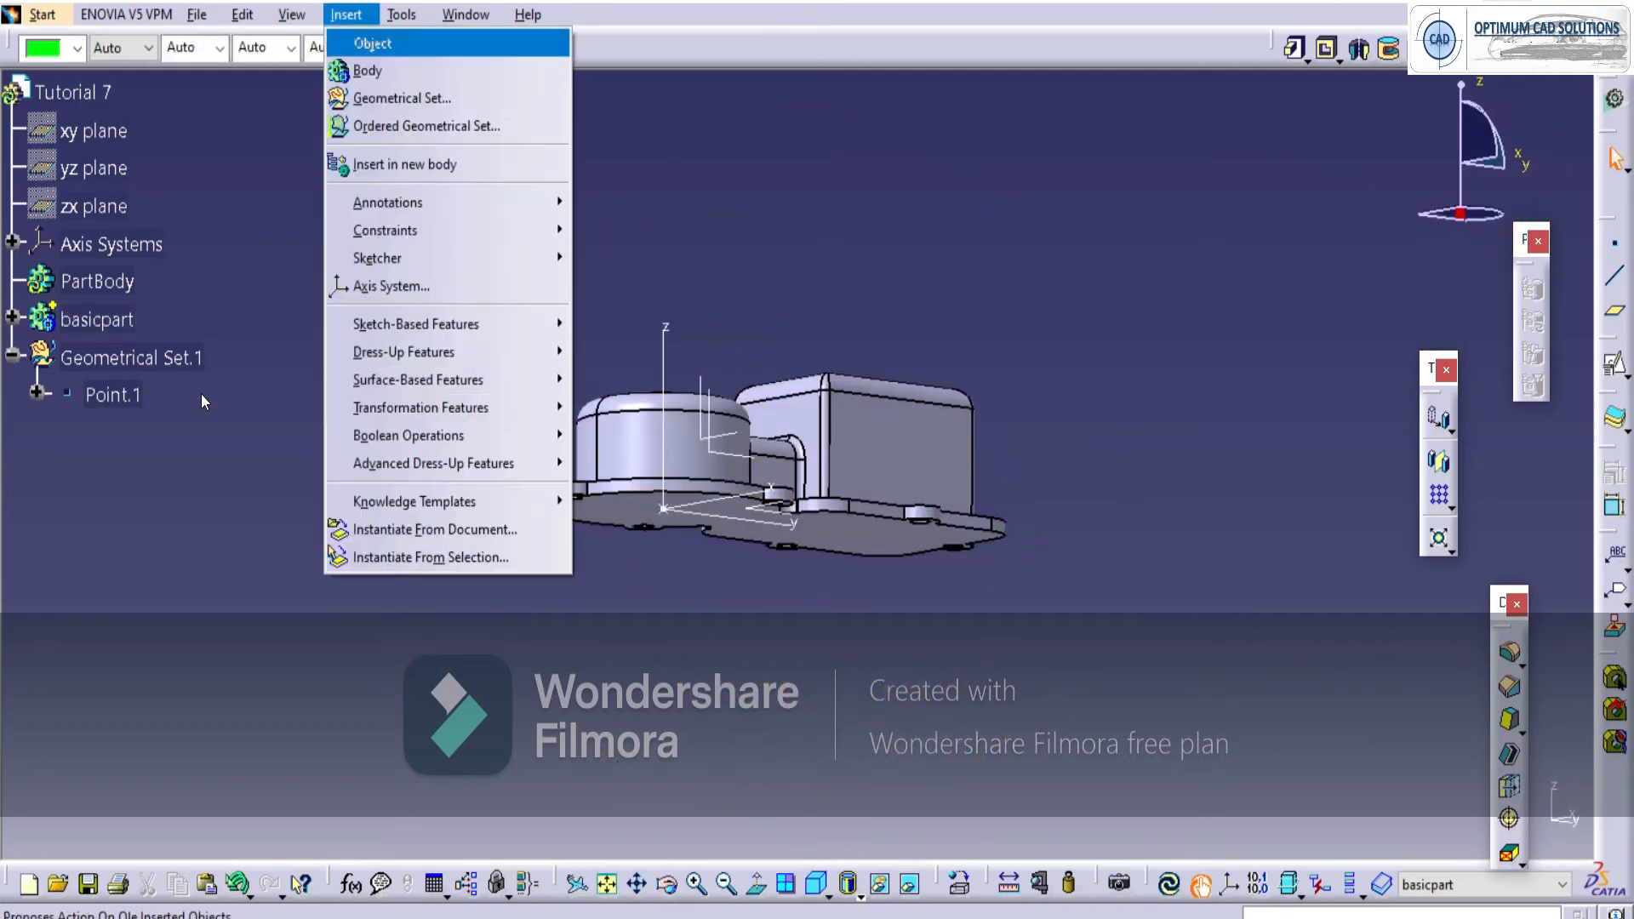
pyautogui.press('b')
pyautogui.click(947, 517)
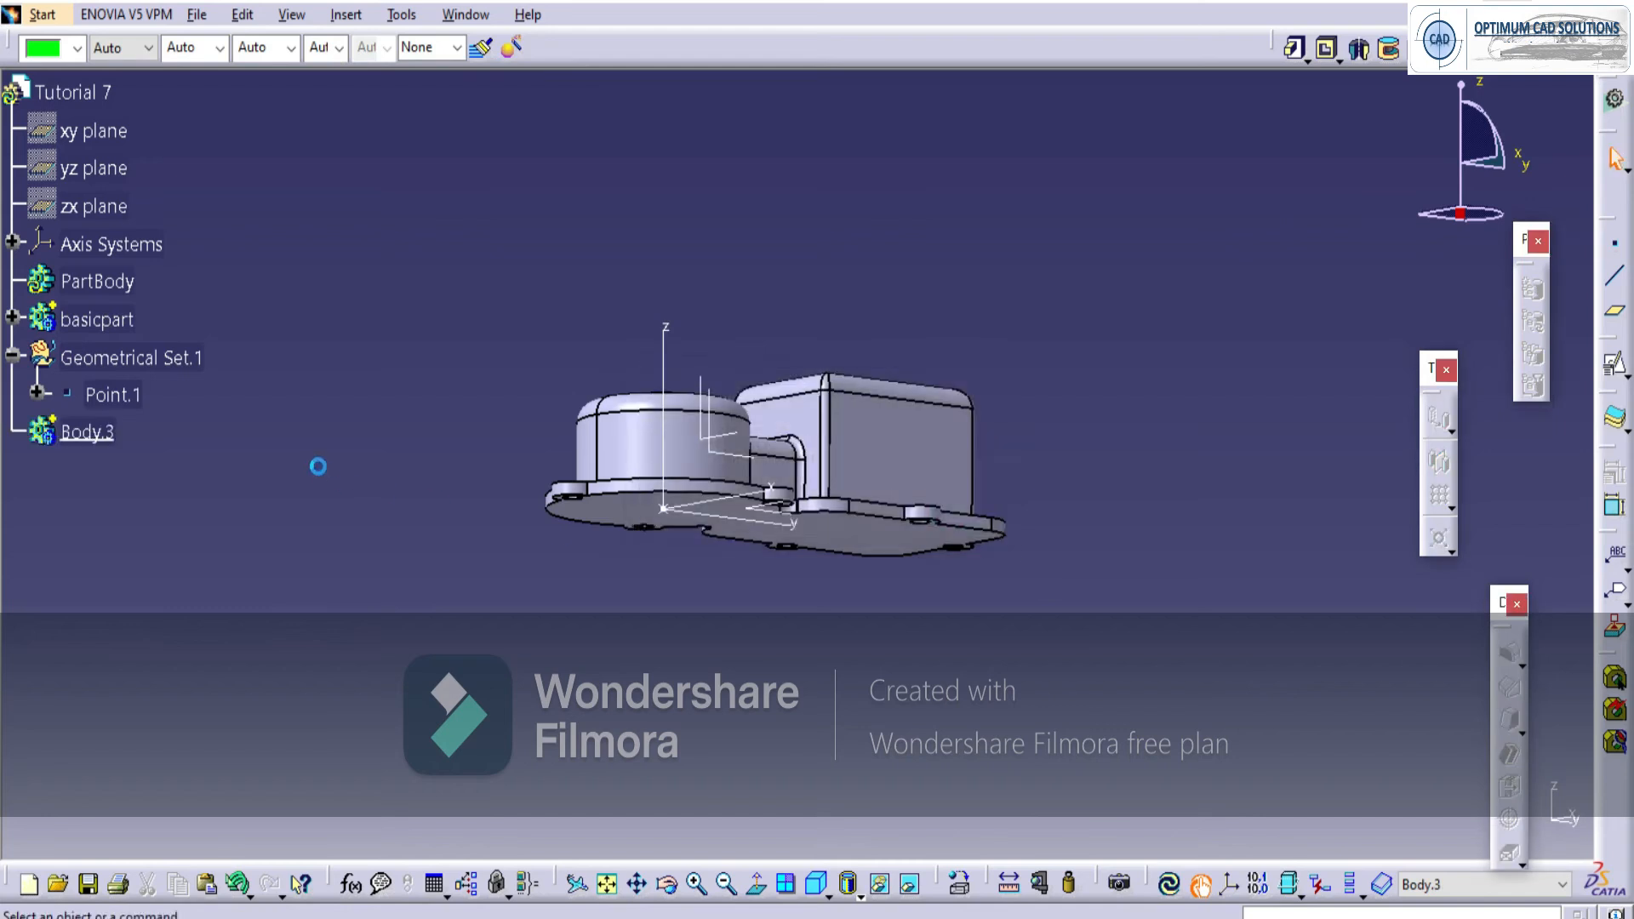
# Copy the basicpart body and paste the duplicate into Tutorial 7 with Paste Special.
pyautogui.click(98, 320)
pyautogui.rightClick(109, 327)
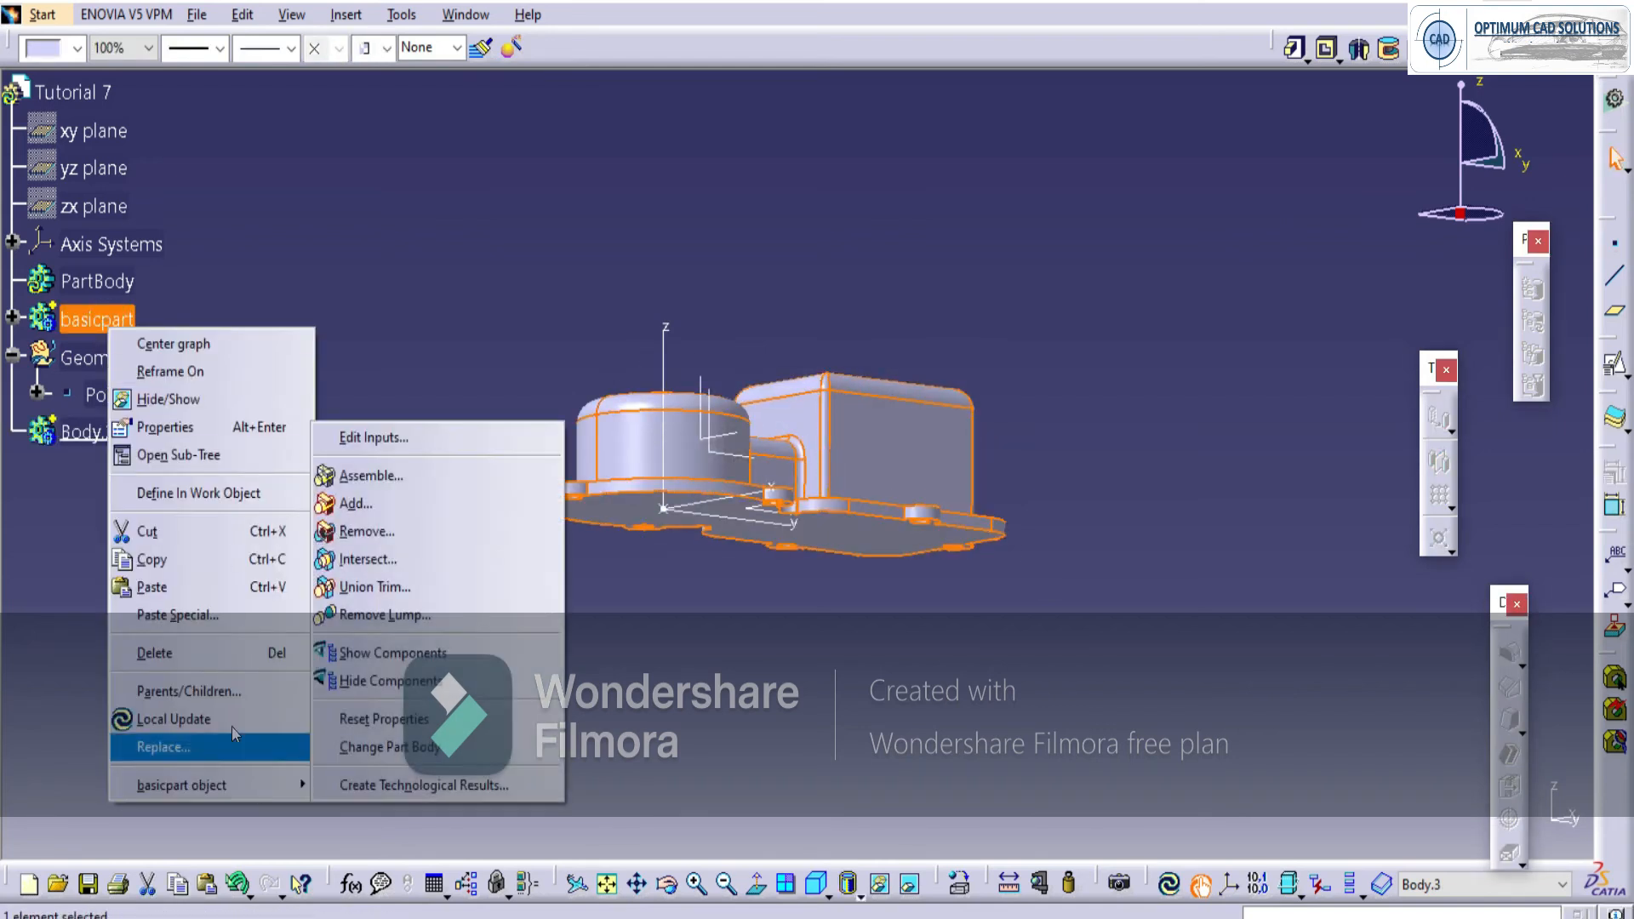
pyautogui.click(152, 559)
pyautogui.click(68, 92)
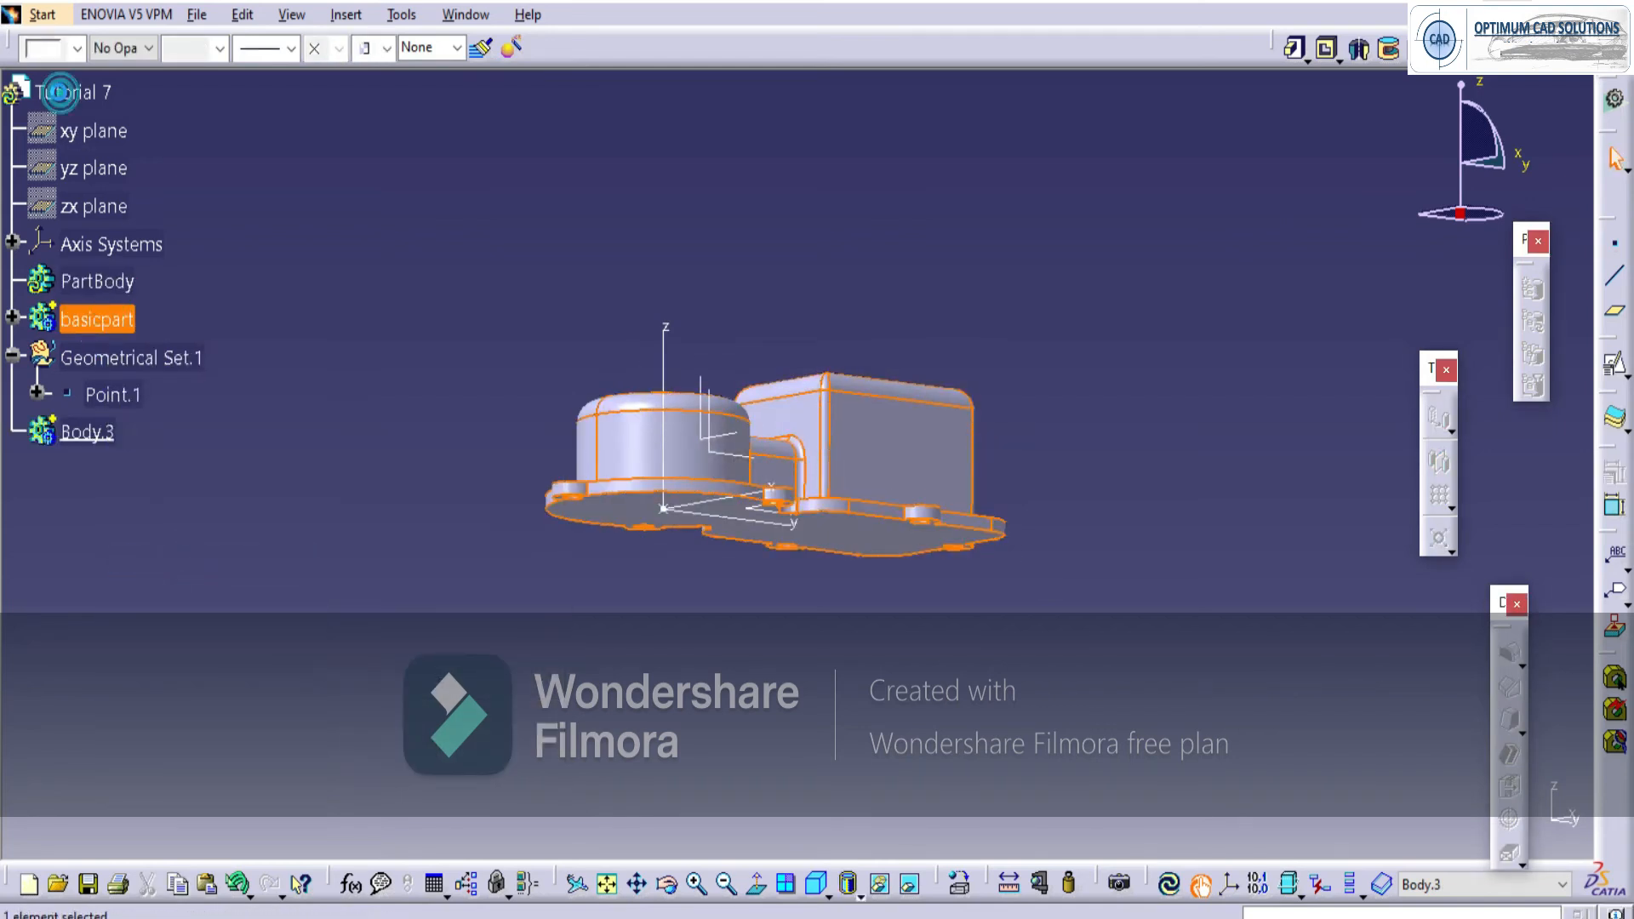
pyautogui.rightClick(61, 94)
pyautogui.click(113, 377)
pyautogui.click(1464, 707)
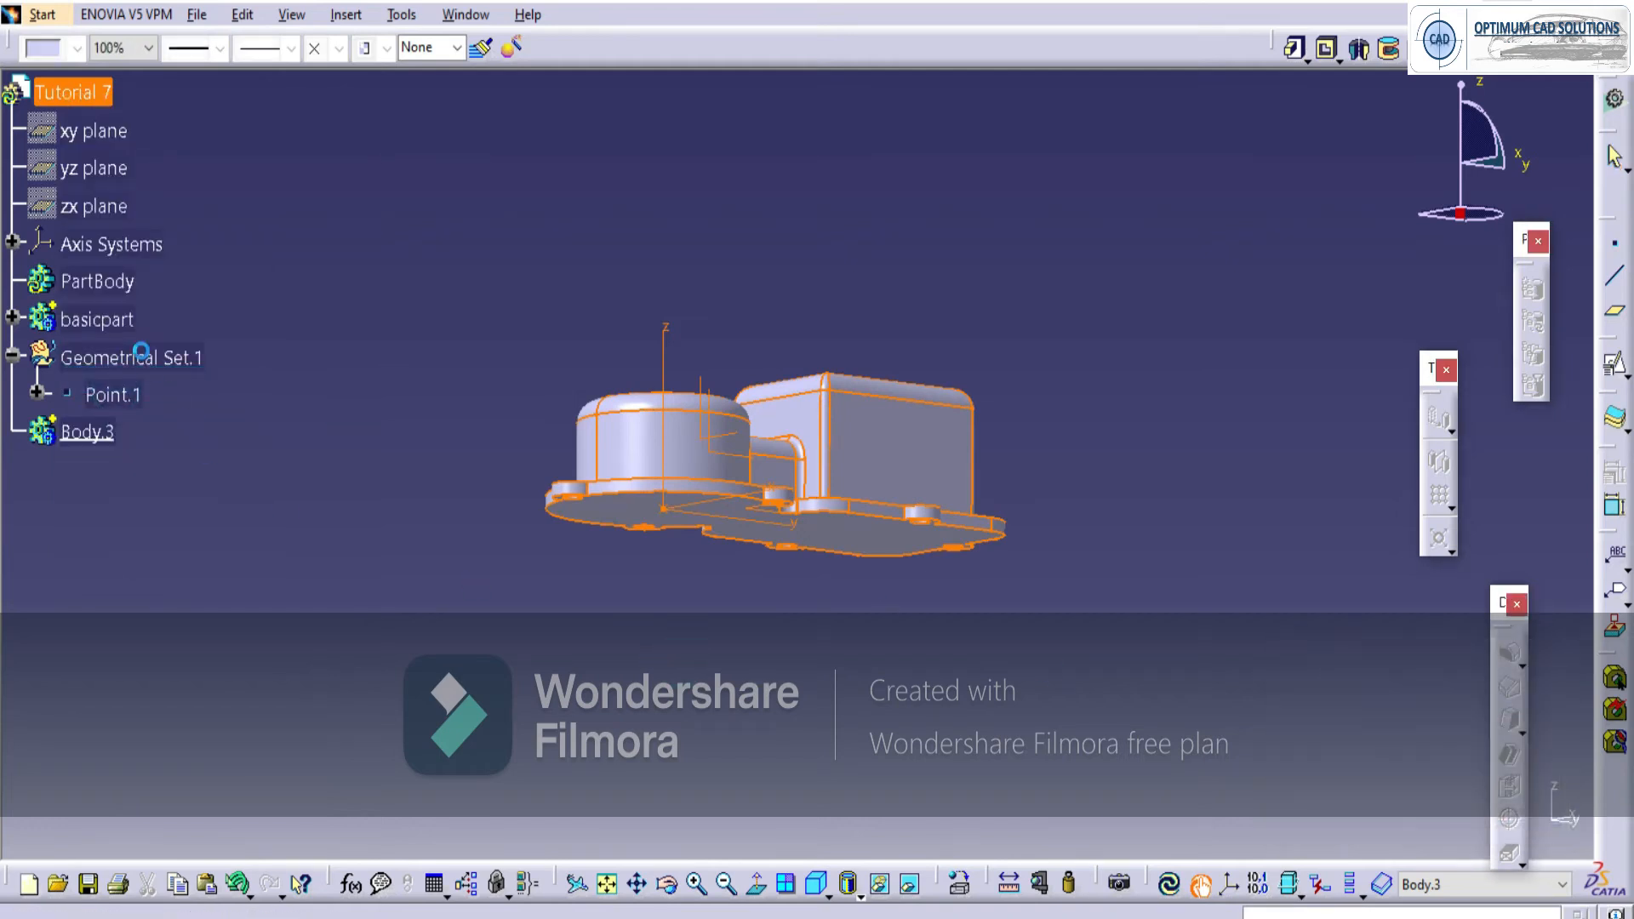
# Hide the original basicpart body so only the pasted copy is displayed.
pyautogui.rightClick(114, 329)
pyautogui.click(170, 401)
pyautogui.click(623, 627)
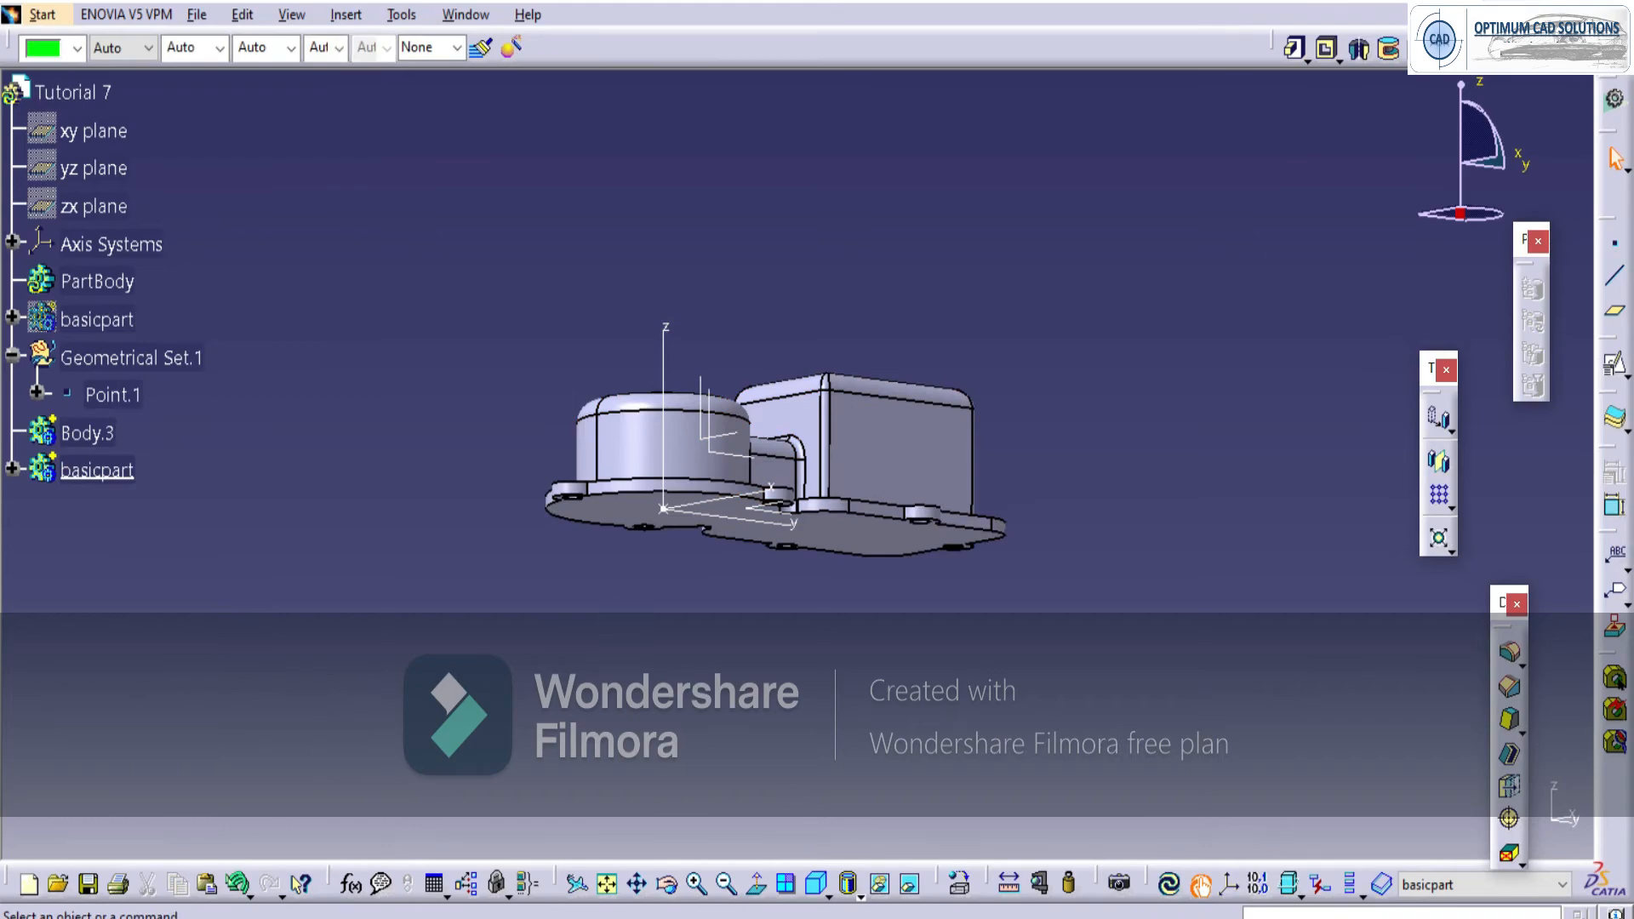
# Define the copied basicpart as the work object and apply a -6 mm Thickness to its housing and flange top faces.
pyautogui.hotkey('alt', 'Tab')
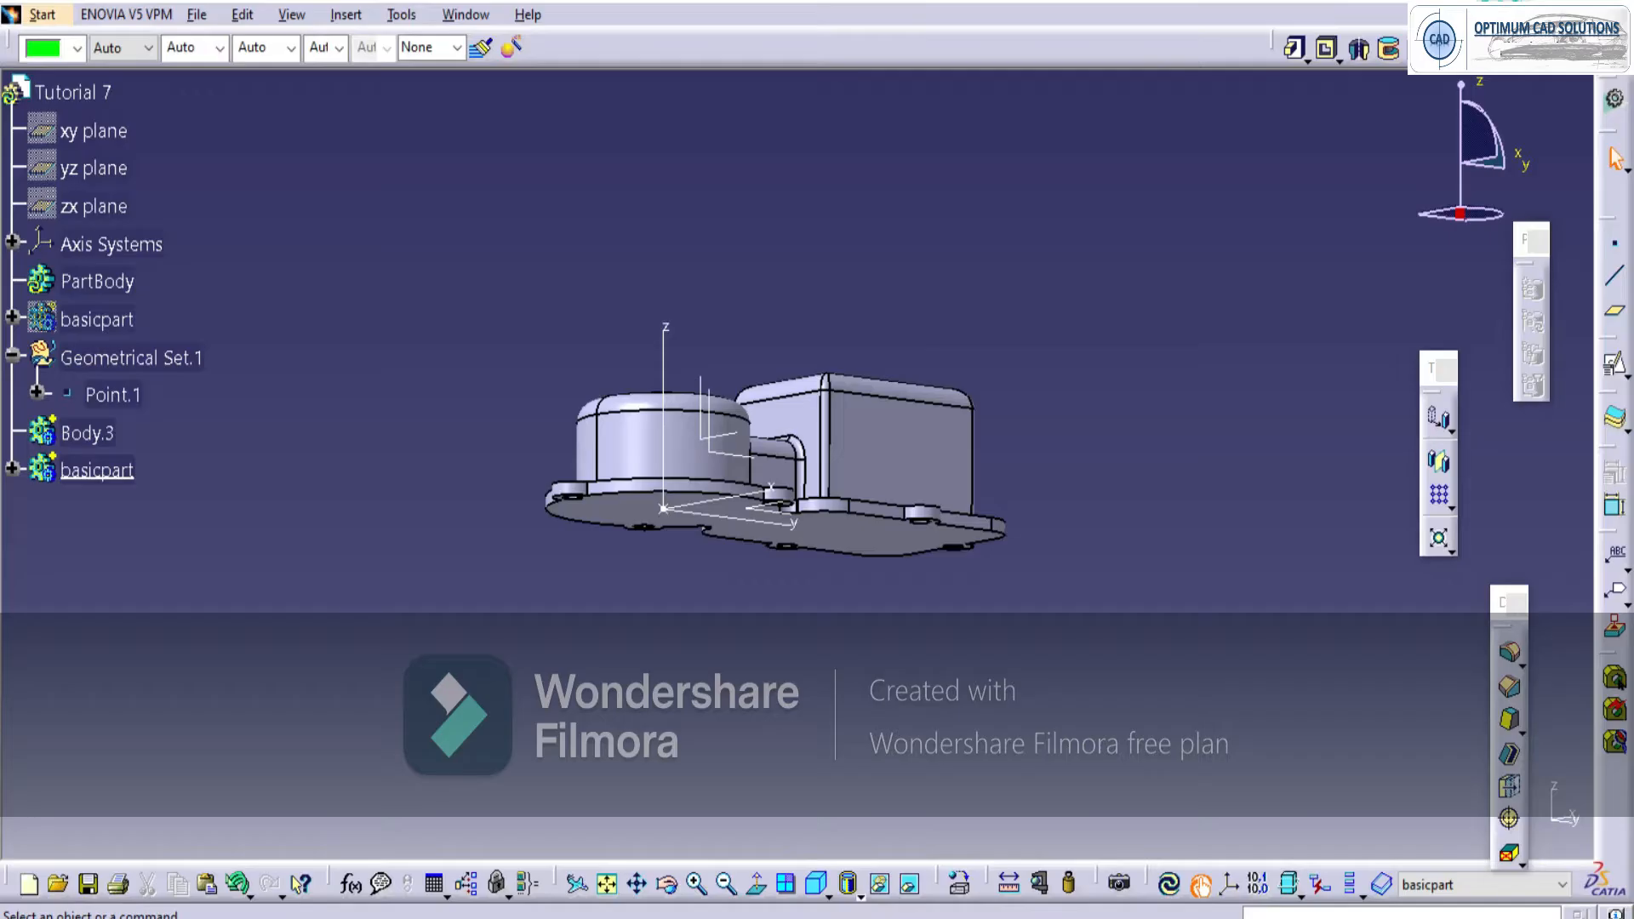
pyautogui.click(137, 467)
pyautogui.rightClick(136, 468)
pyautogui.click(214, 155)
pyautogui.moveTo(931, 503); pyautogui.dragTo(1451, 787, button='middle')
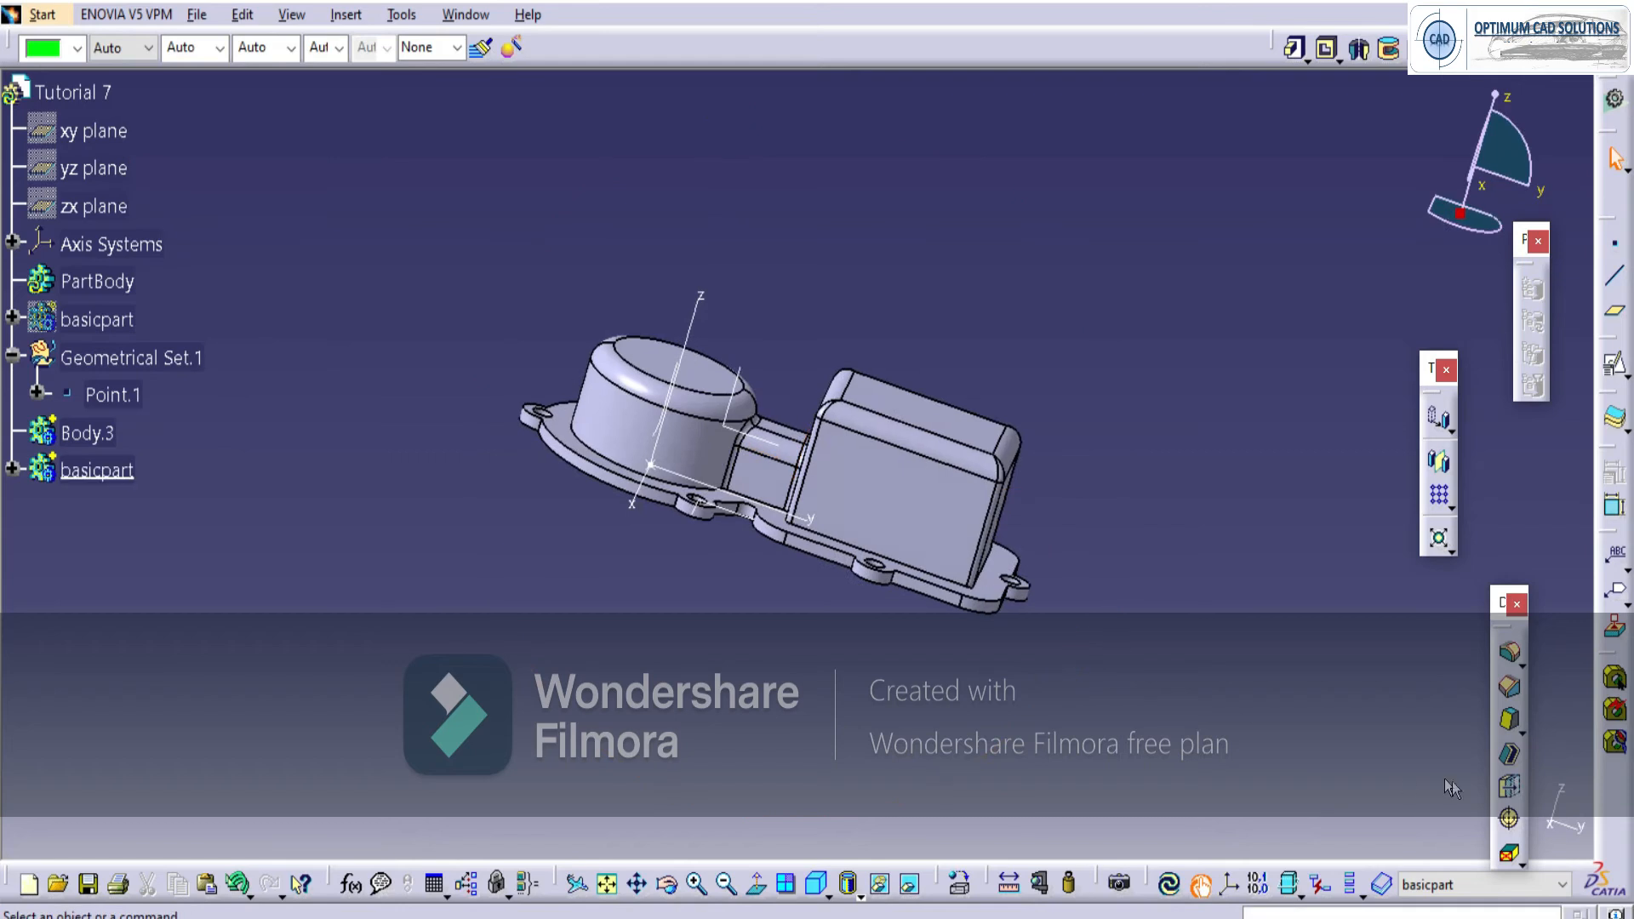
pyautogui.moveTo(832, 303); pyautogui.dragTo(923, 467, button='middle')
pyautogui.click(919, 465)
pyautogui.moveTo(762, 493); pyautogui.dragTo(764, 442, button='middle')
pyautogui.click(850, 584)
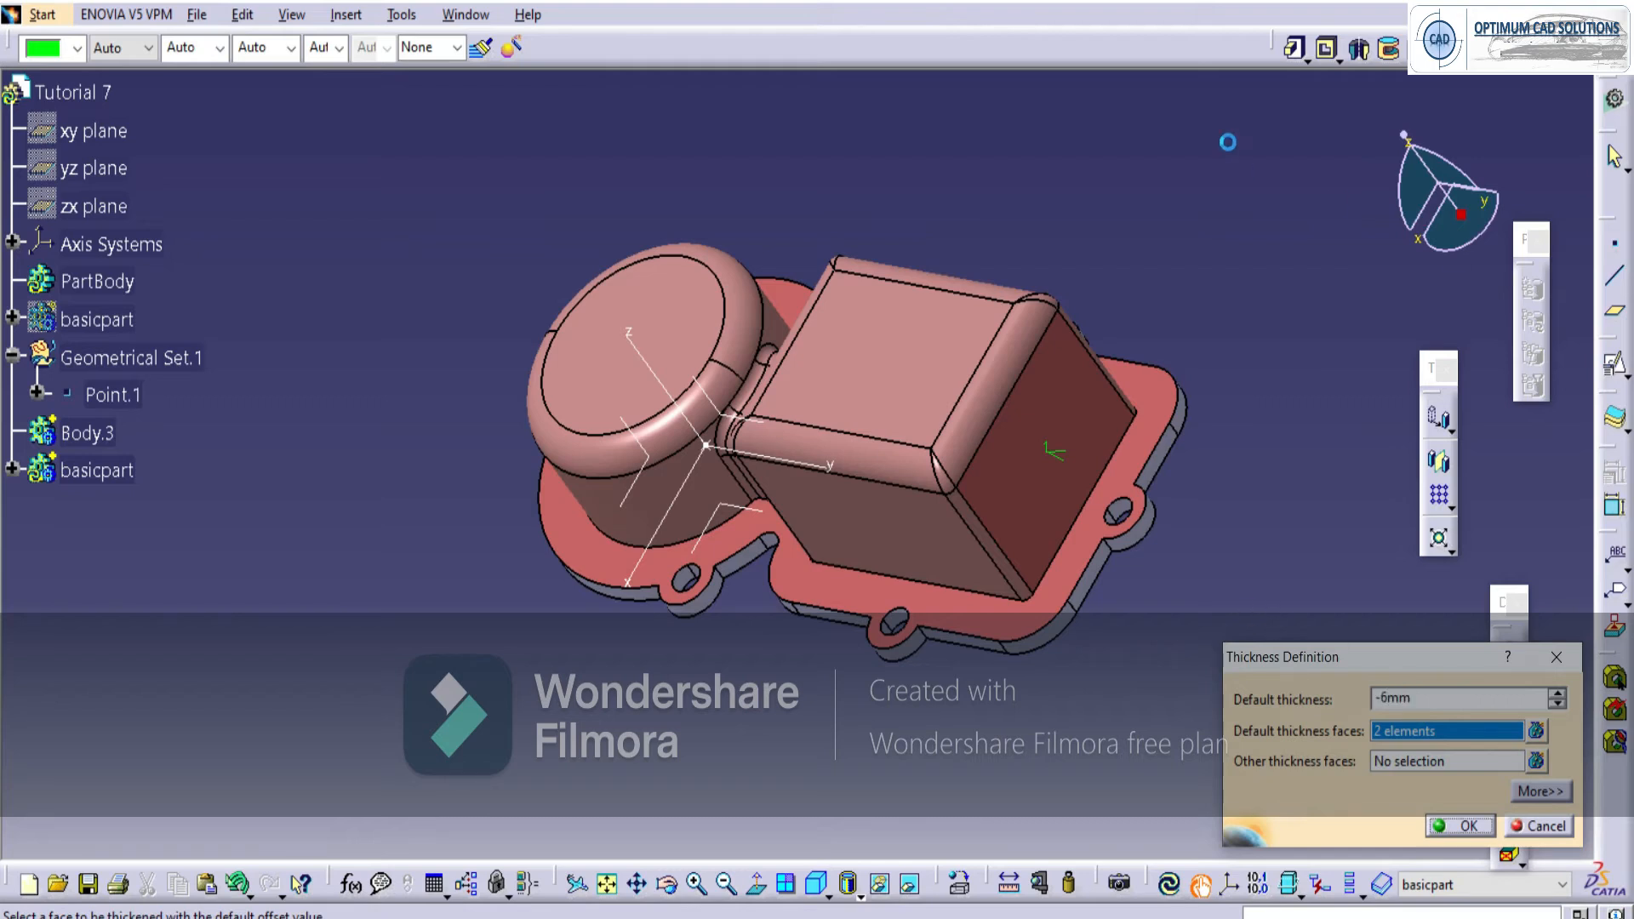
# Show the original basicpart body together with the thinned copy.
pyautogui.moveTo(753, 589); pyautogui.dragTo(808, 502, button='middle')
pyautogui.rightClick(95, 318)
pyautogui.click(160, 380)
pyautogui.moveTo(683, 582); pyautogui.dragTo(753, 336, button='middle')
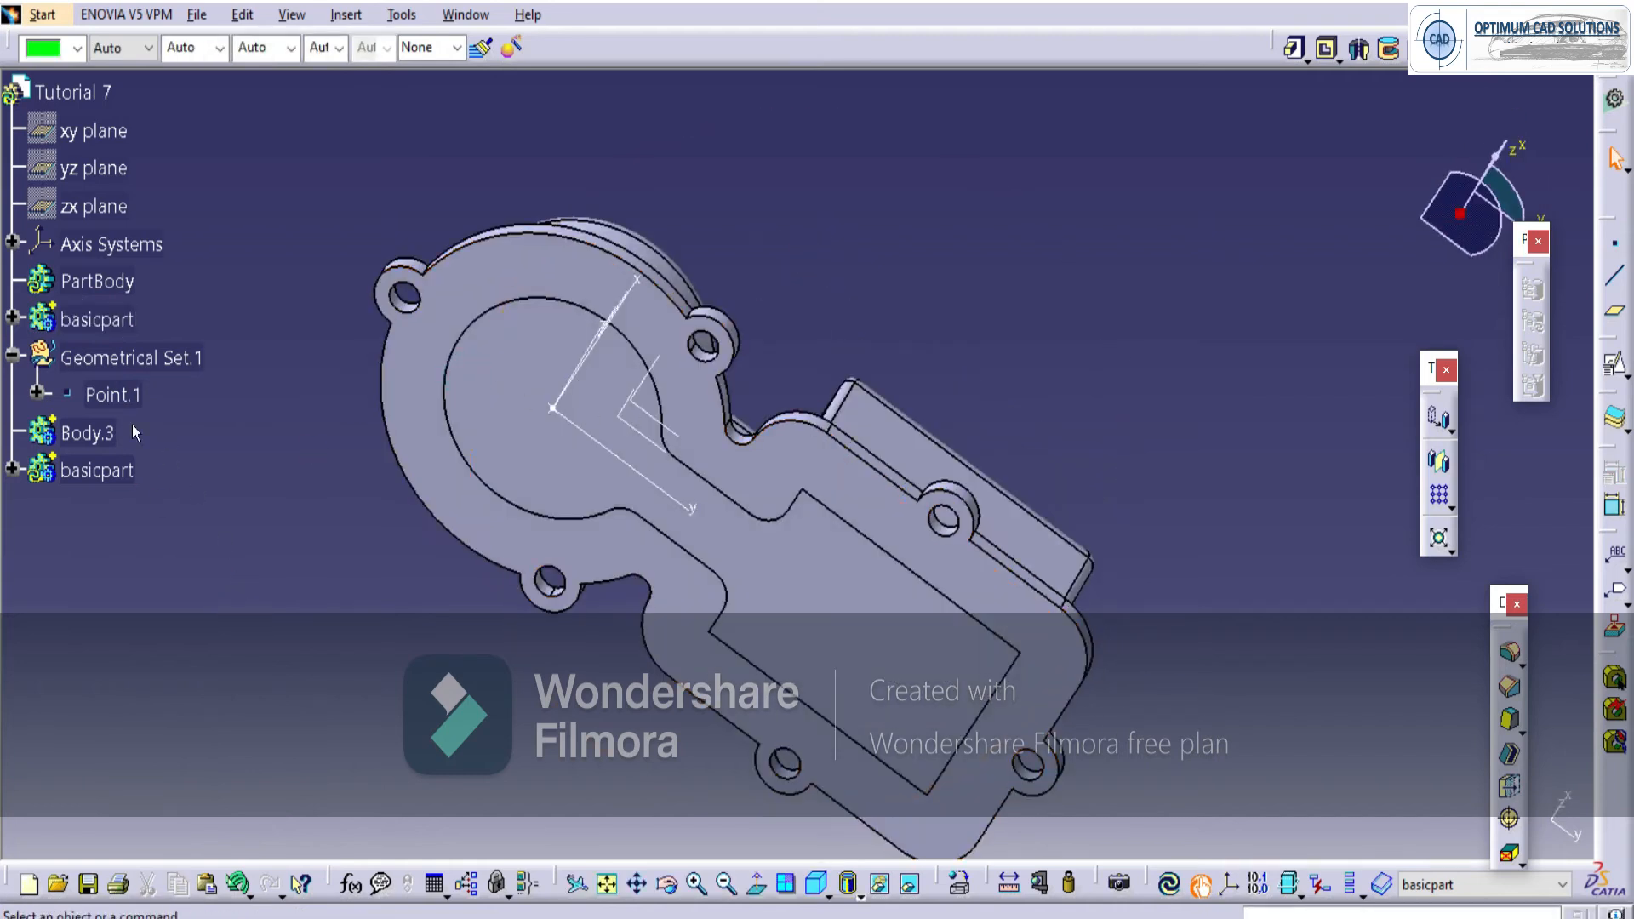
# Rename Body.3 as finalPart.
pyautogui.click(84, 431)
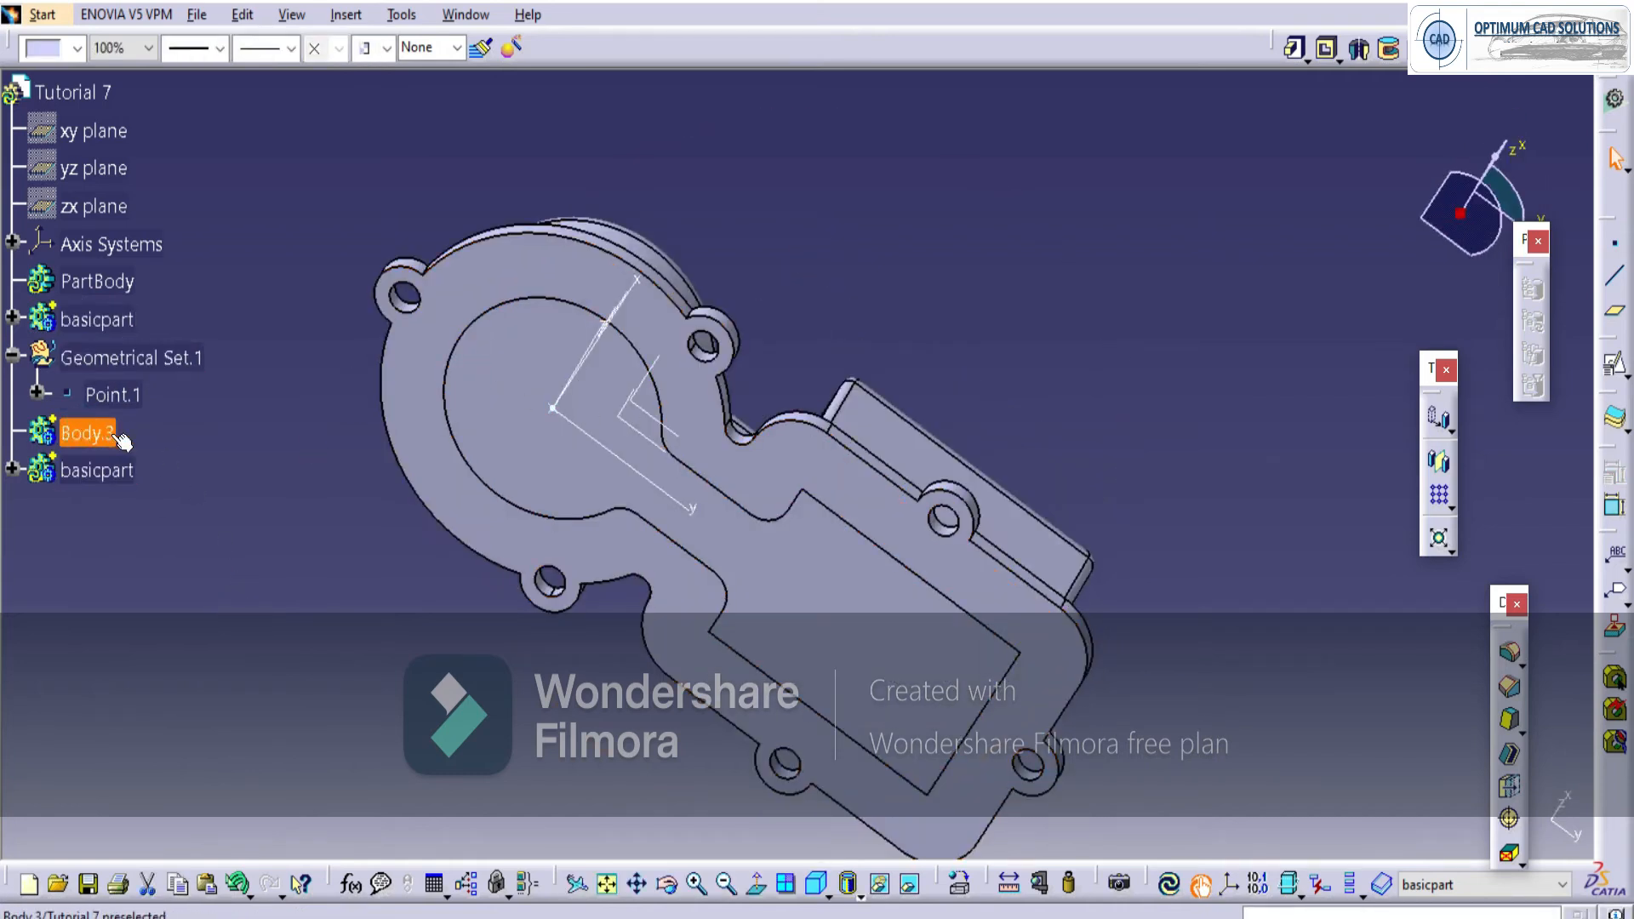
pyautogui.hotkey('alt', 'Return')
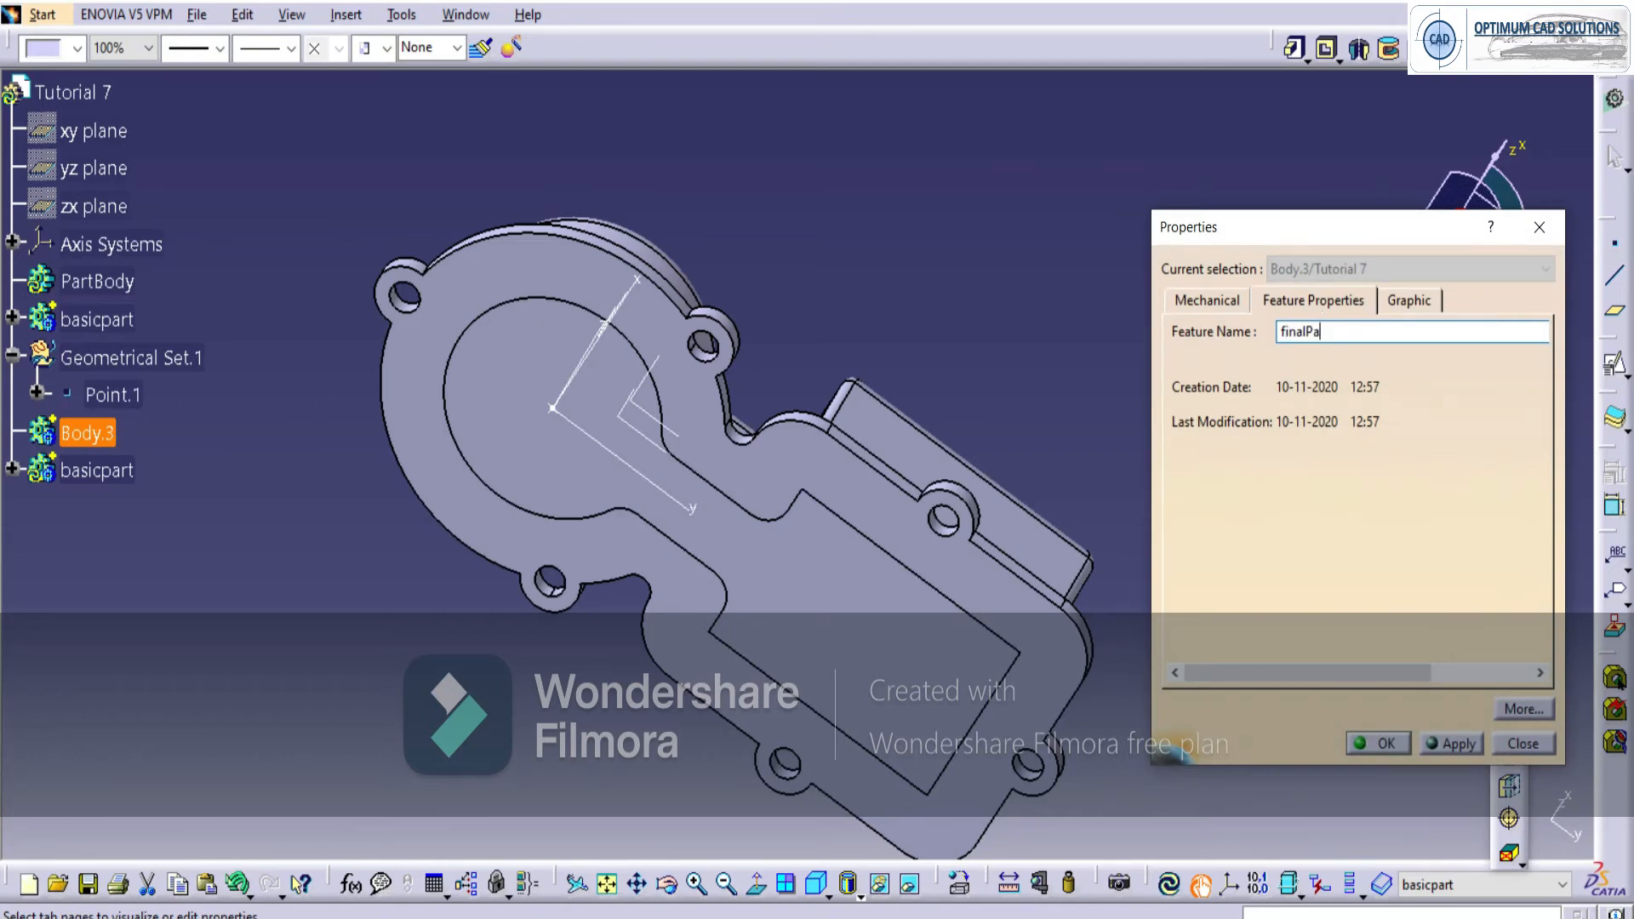
pyautogui.write('finalPart')
pyautogui.press('Return')
# Add the original basicpart body to finalPart with a Boolean Add.
pyautogui.click(111, 321)
pyautogui.rightClick(111, 320)
pyautogui.moveTo(196, 777)
pyautogui.click(374, 521)
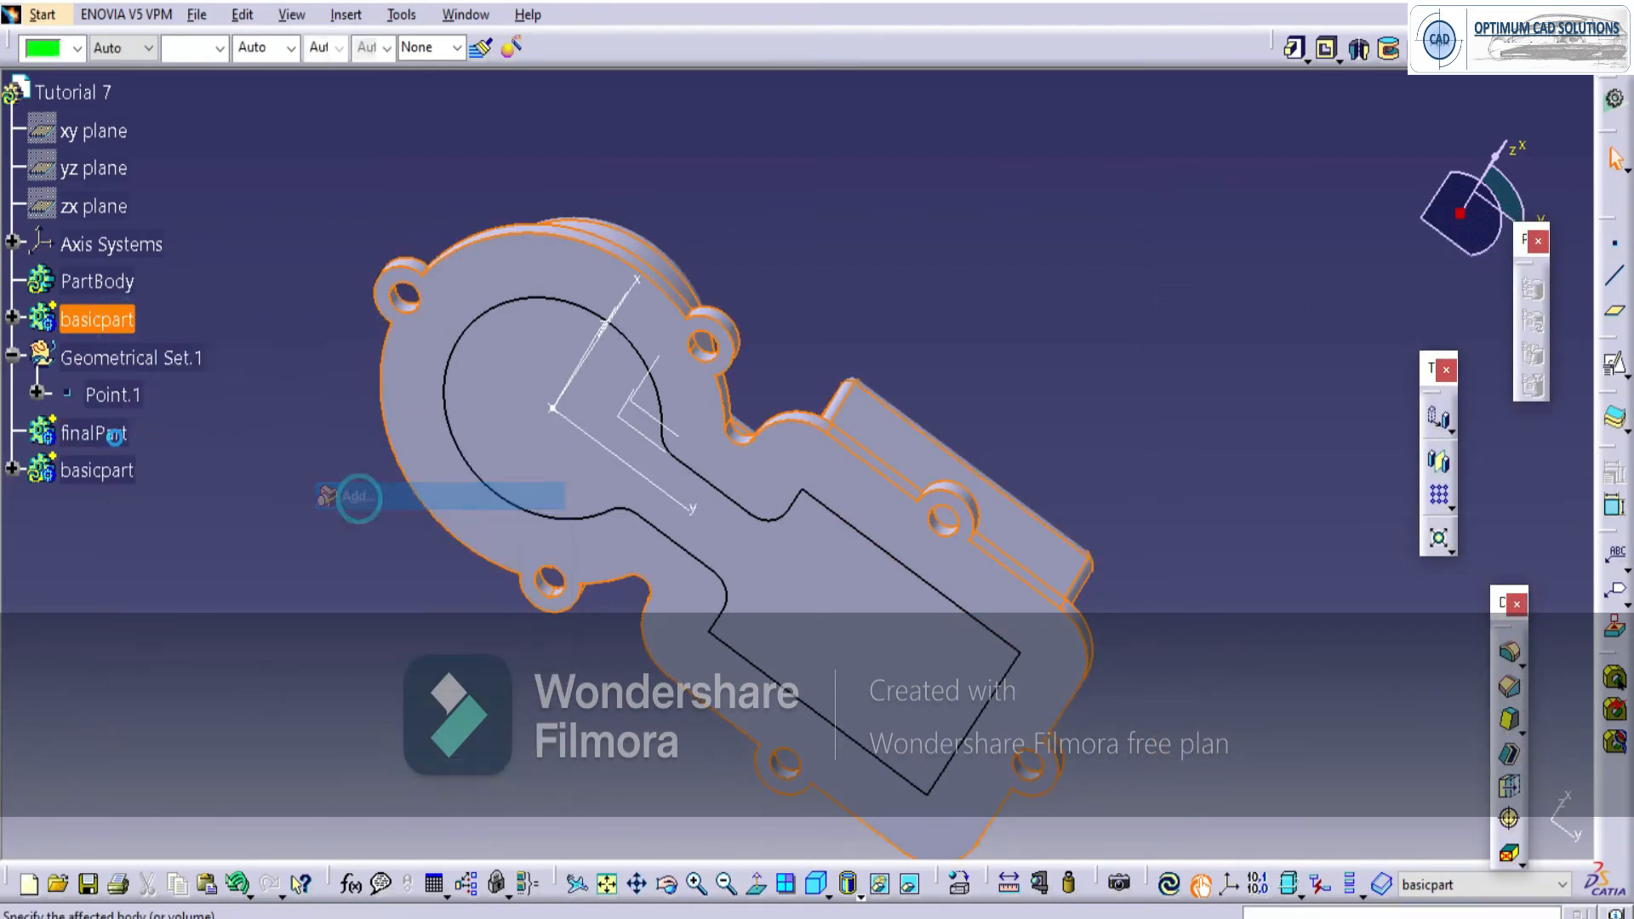
pyautogui.click(97, 440)
pyautogui.press('Return')
# Subtract the thinned basicpart copy from finalPart with a Boolean Remove to hollow out the cover.
pyautogui.rightClick(99, 440)
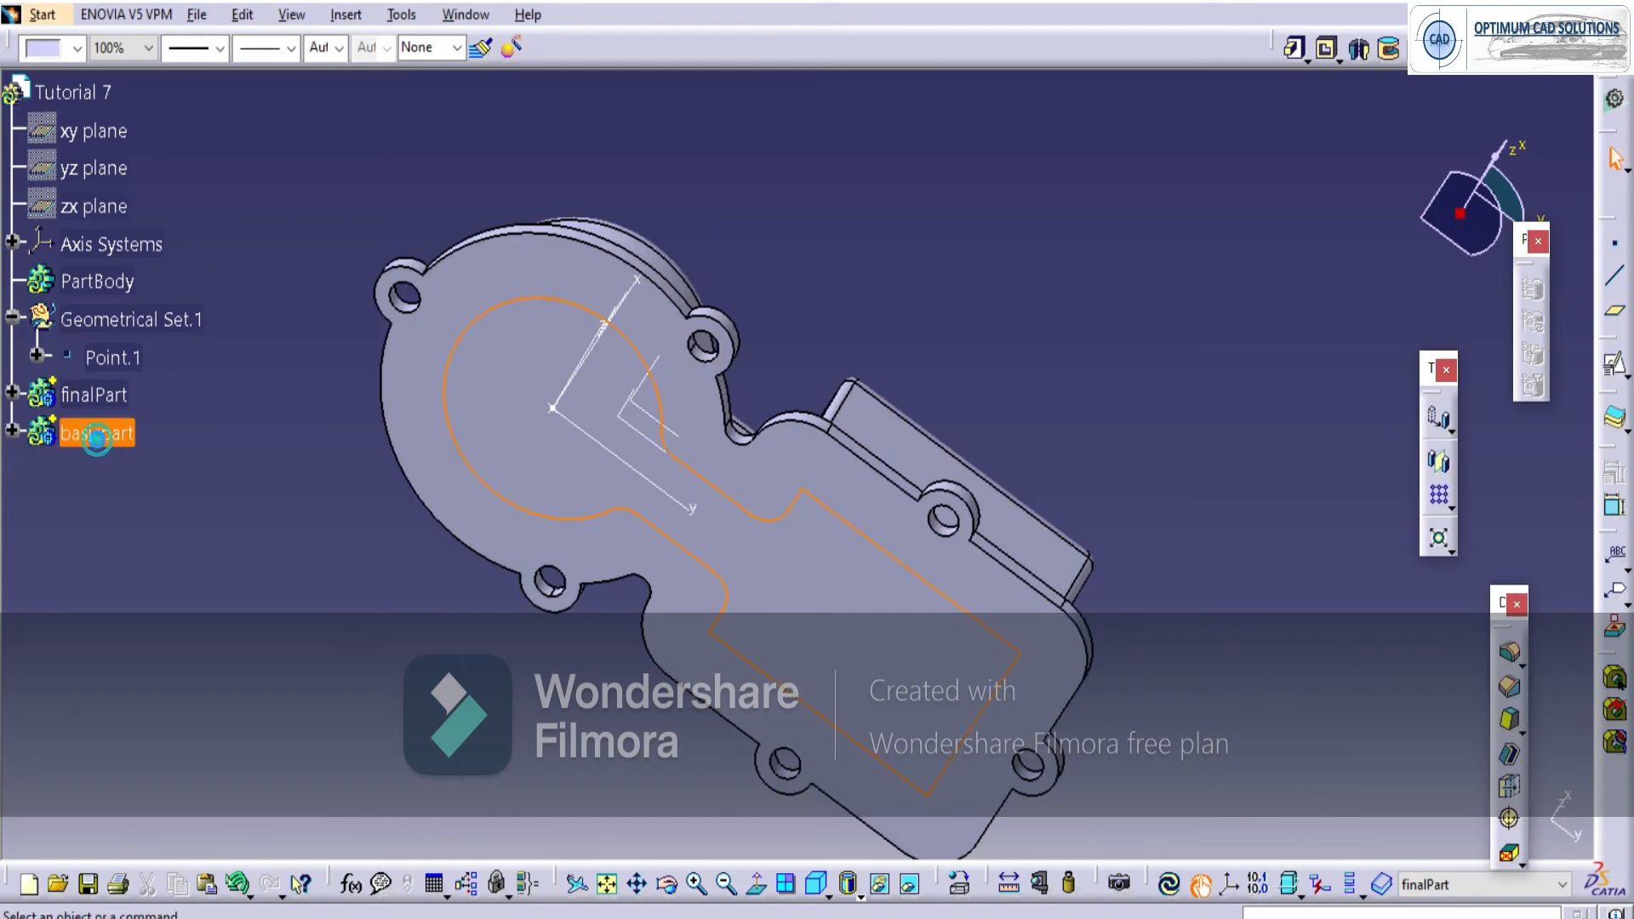
pyautogui.moveTo(187, 897)
pyautogui.click(400, 643)
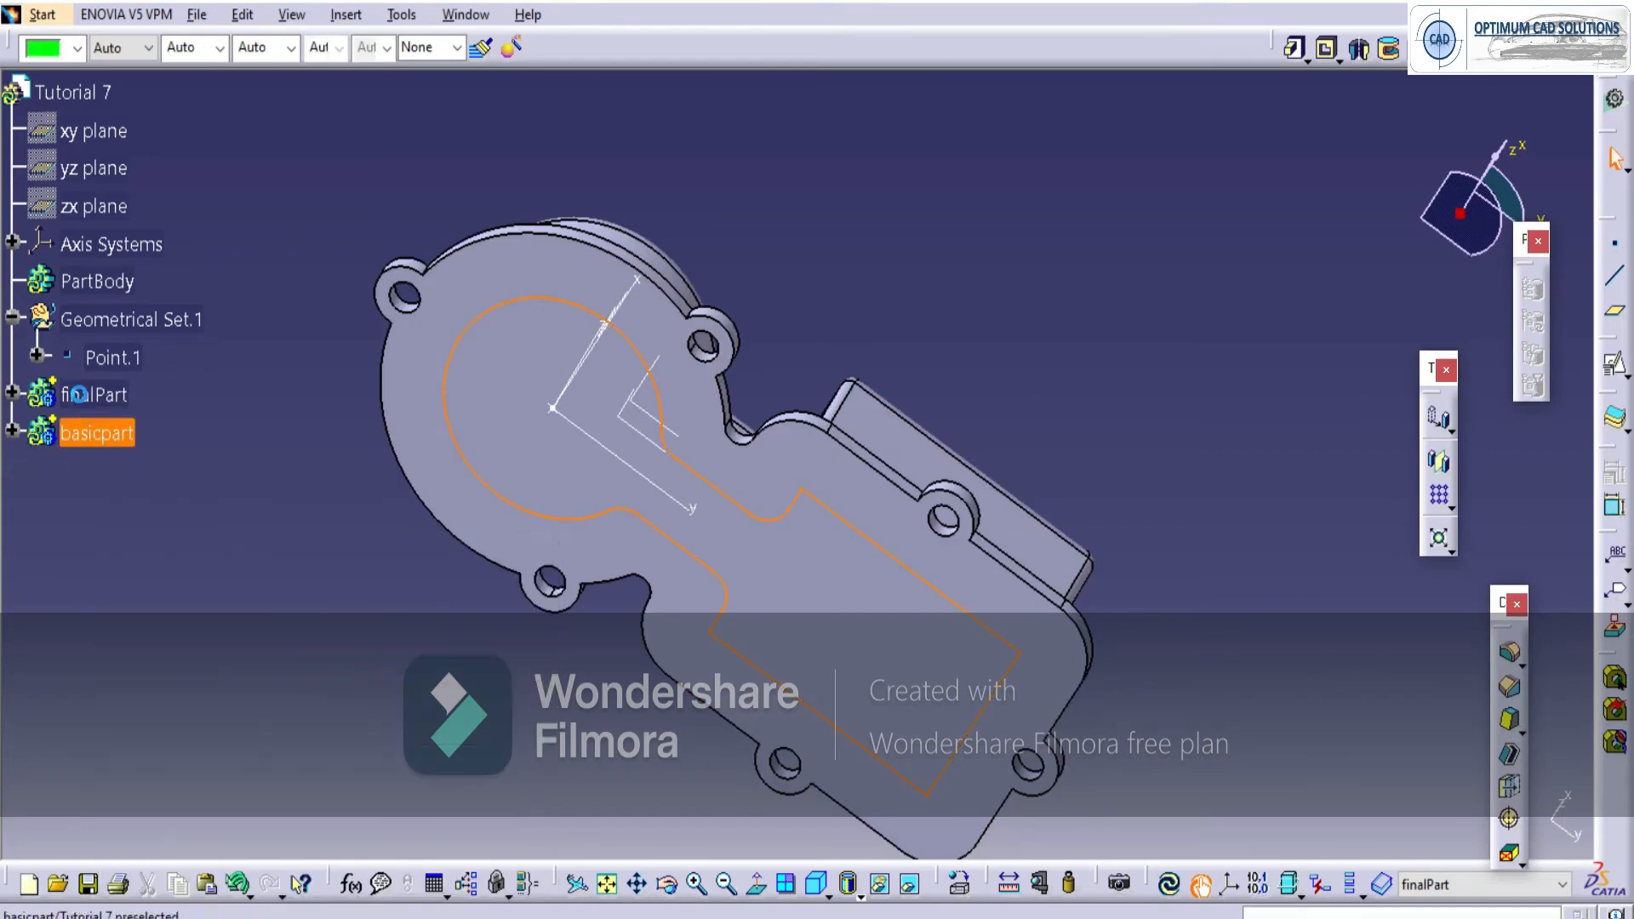
pyautogui.click(1364, 814)
pyautogui.moveTo(638, 587); pyautogui.dragTo(751, 434, button='middle')
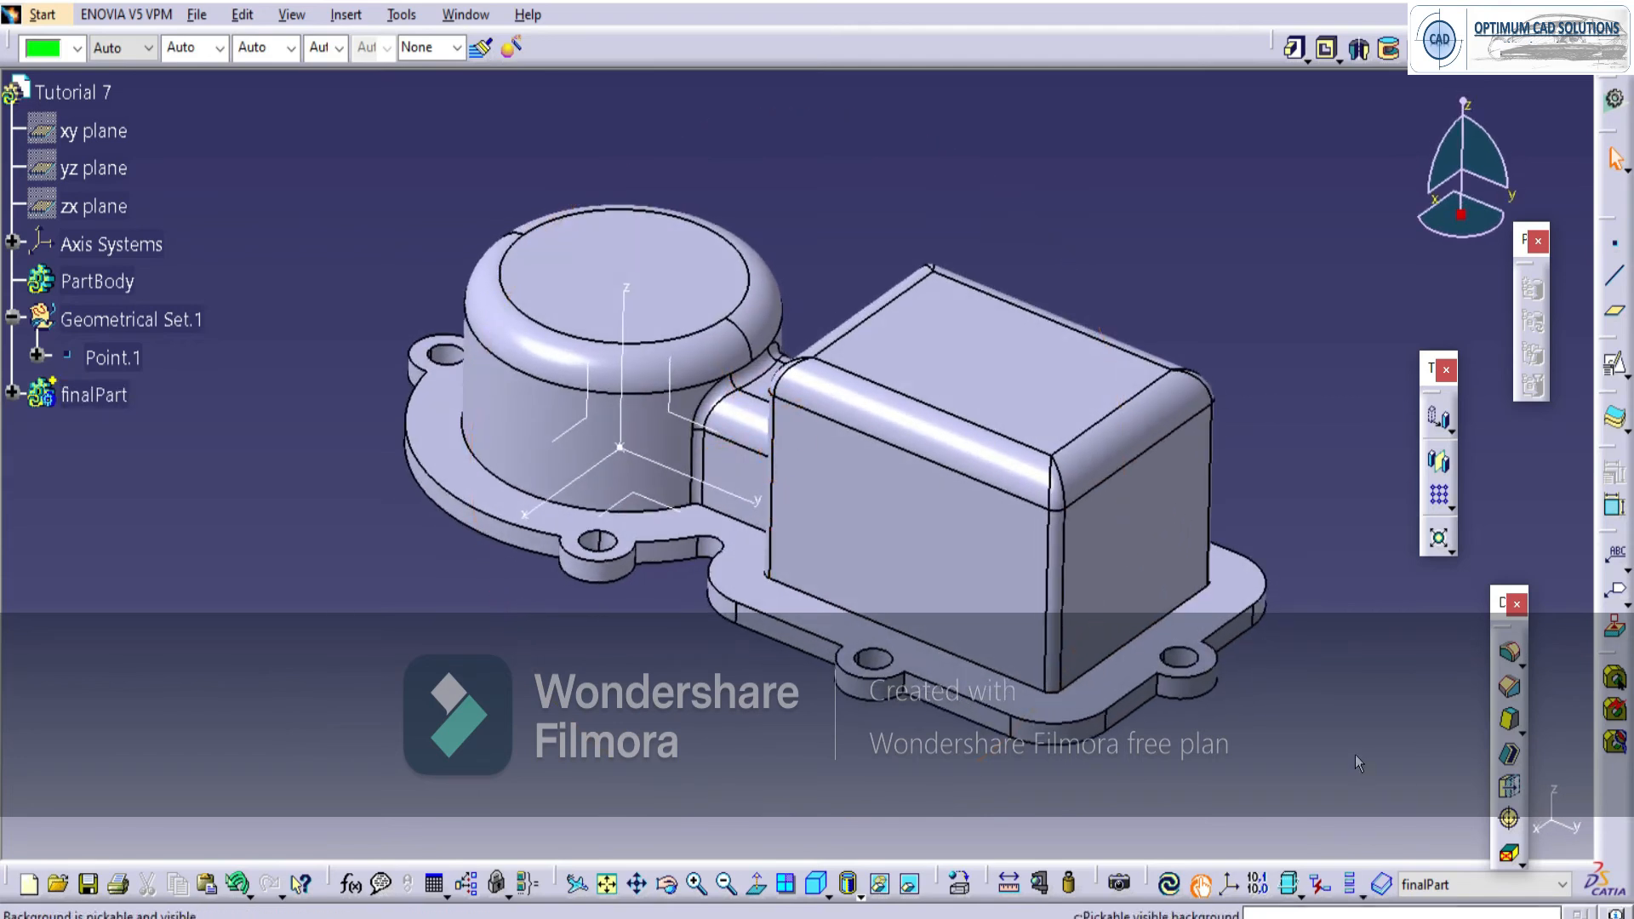
# Rearrange the docked toolbars and close the Standard toolbar to free up space.
pyautogui.moveTo(1101, 860); pyautogui.dragTo(950, 869)
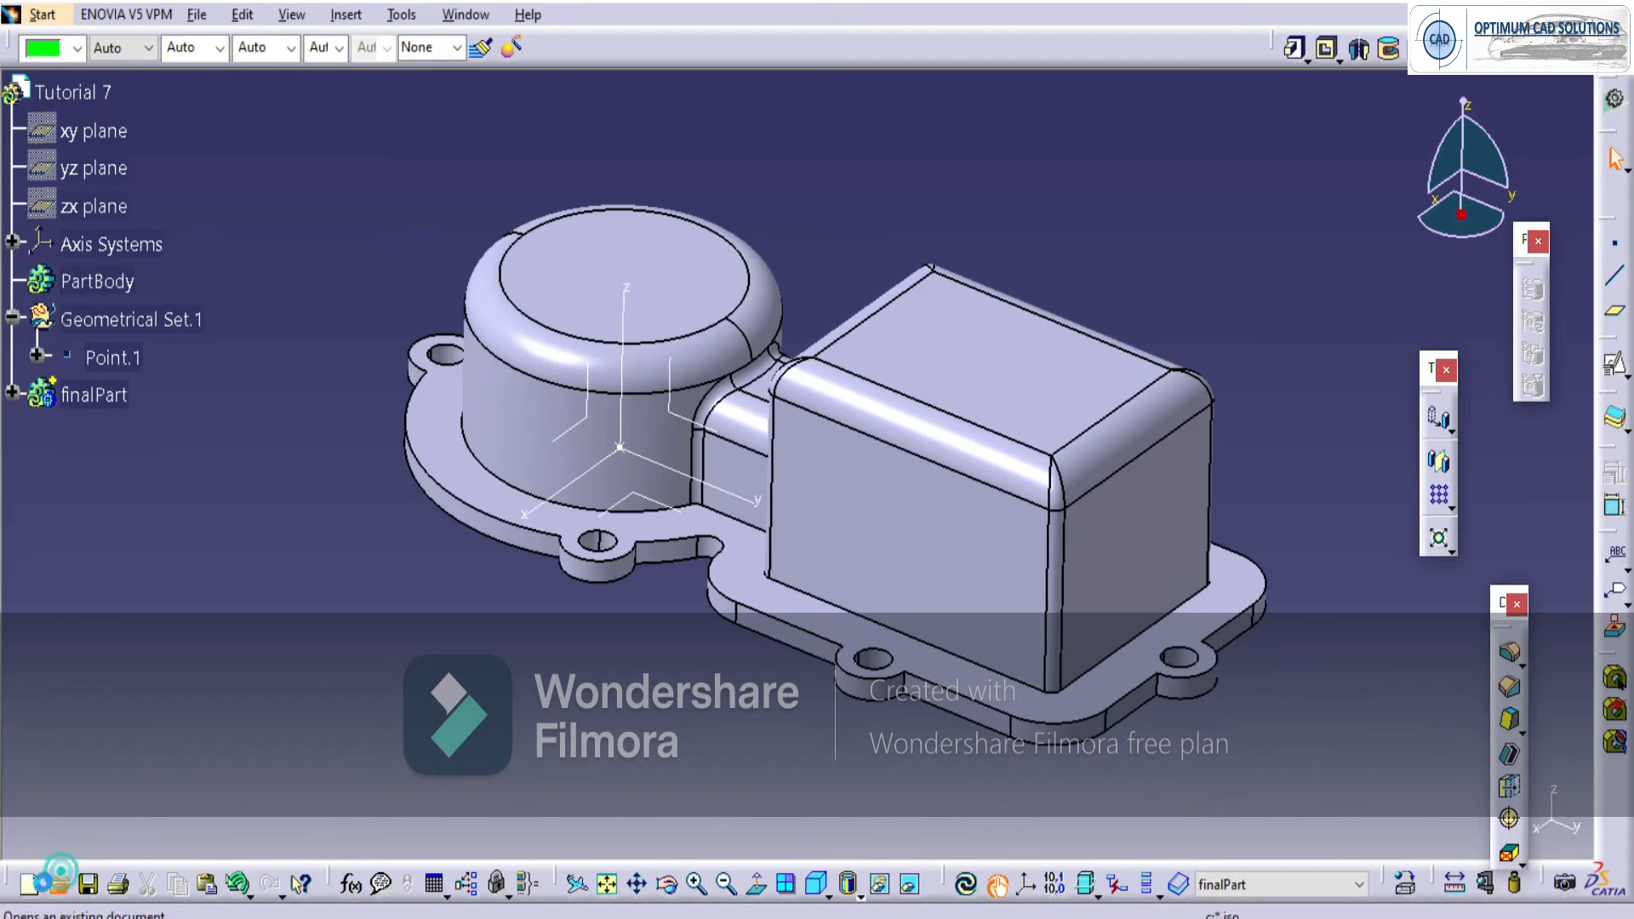
pyautogui.moveTo(11, 887); pyautogui.dragTo(32, 812)
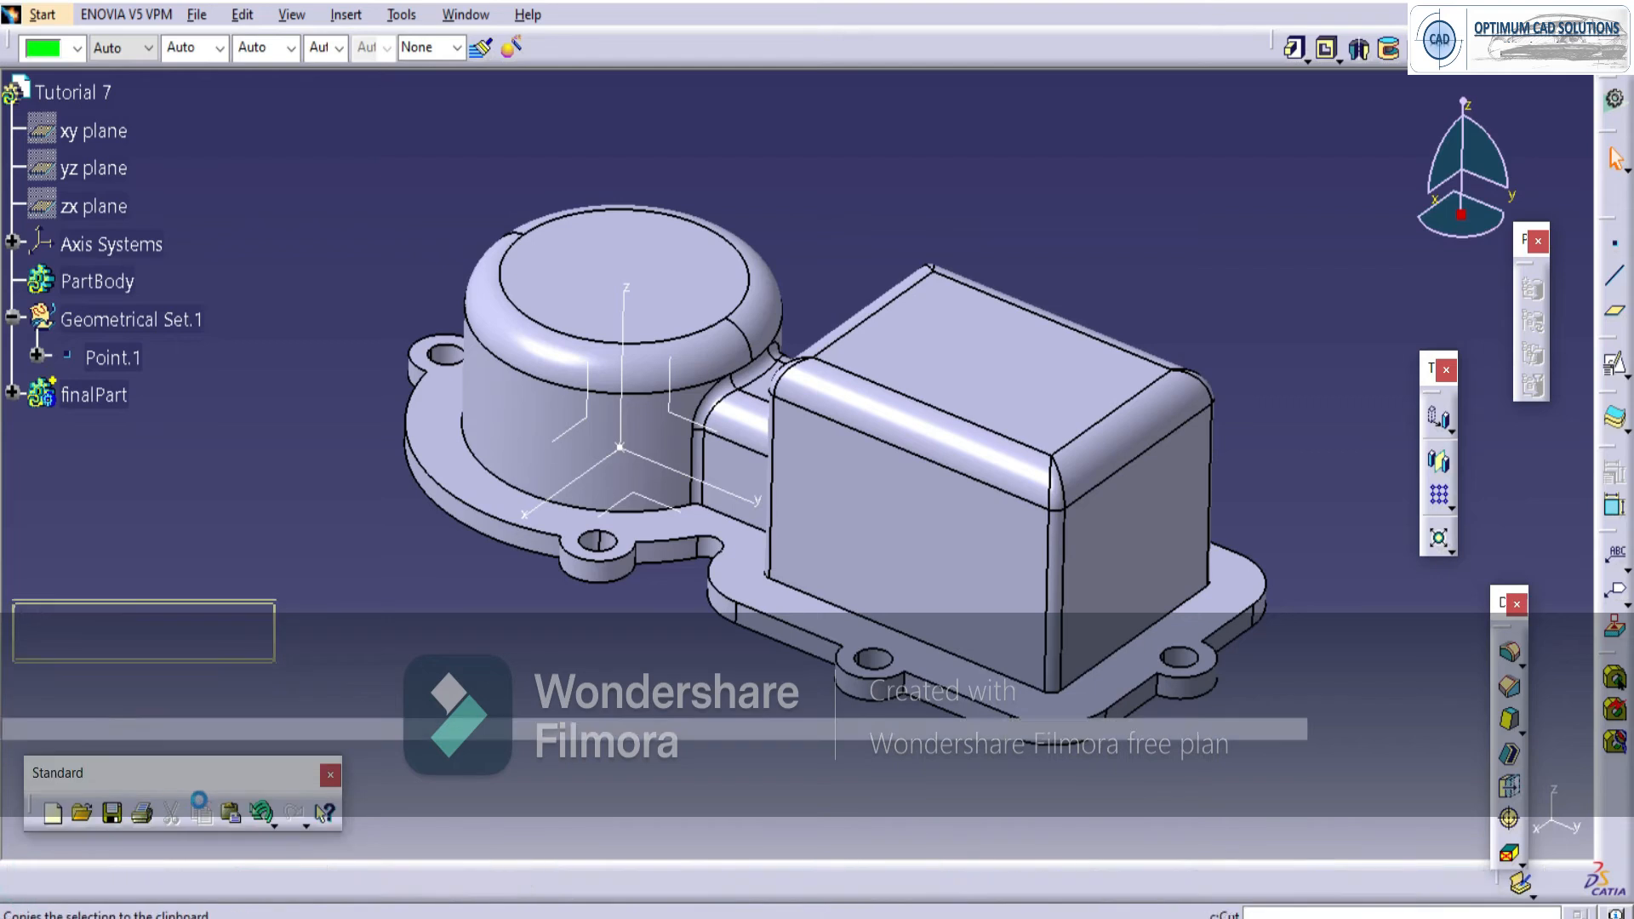
pyautogui.click(330, 774)
# Cut the cover lengthwise with a dynamic section plane to inspect its hollow interior and walls, then end the sectioning.
pyautogui.click(1469, 885)
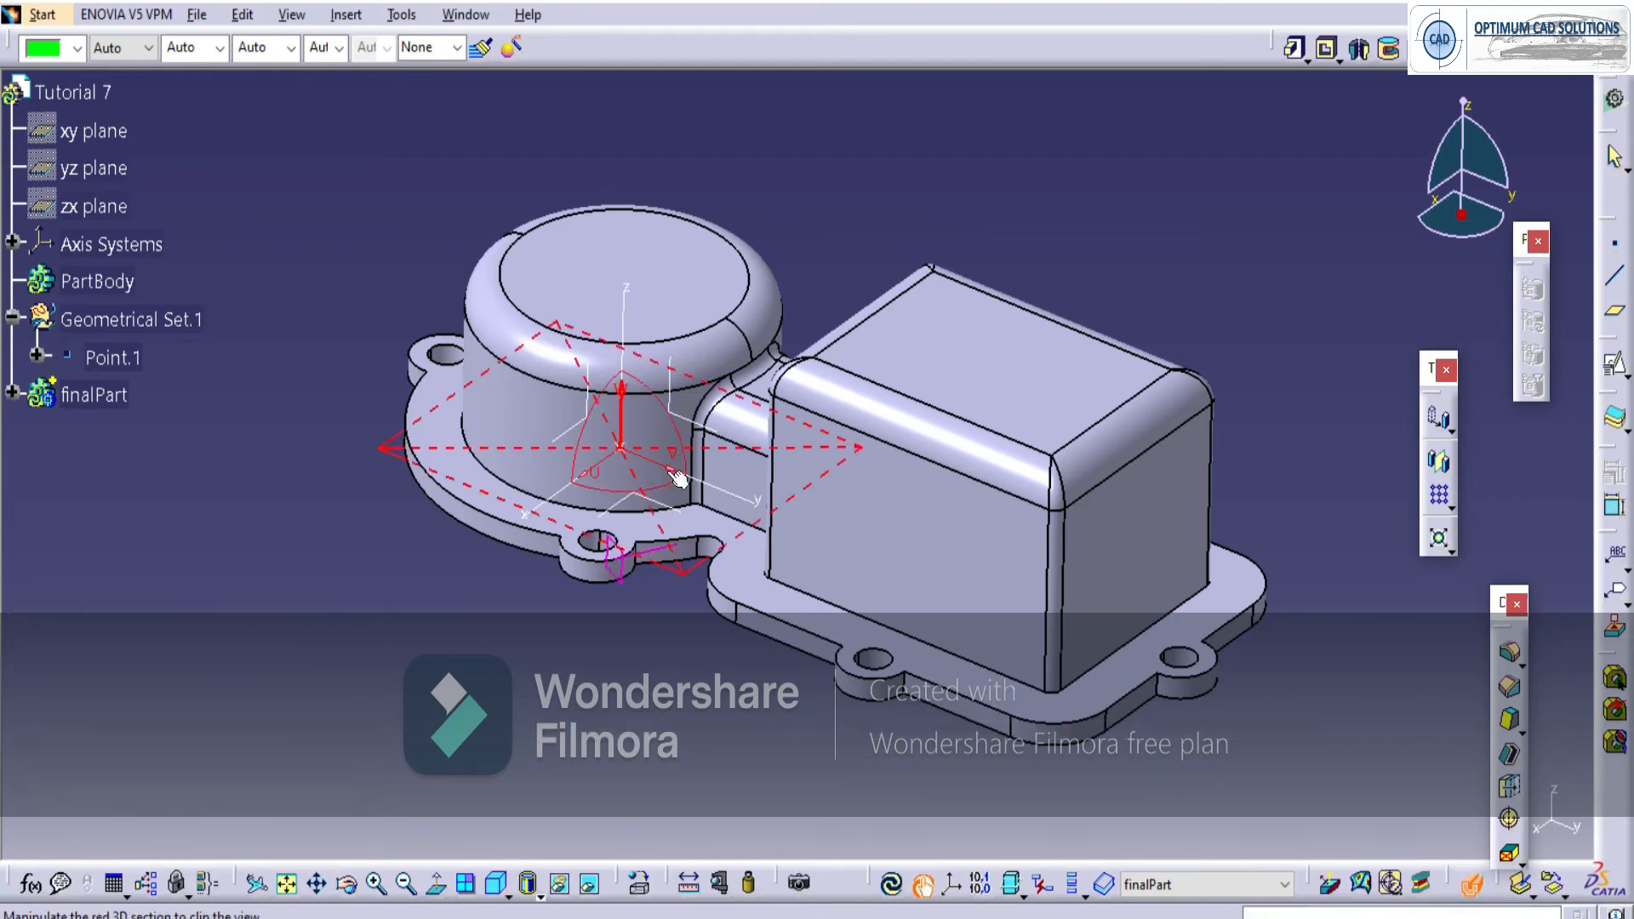
pyautogui.click(691, 419)
pyautogui.moveTo(878, 608); pyautogui.dragTo(1315, 551, button='middle')
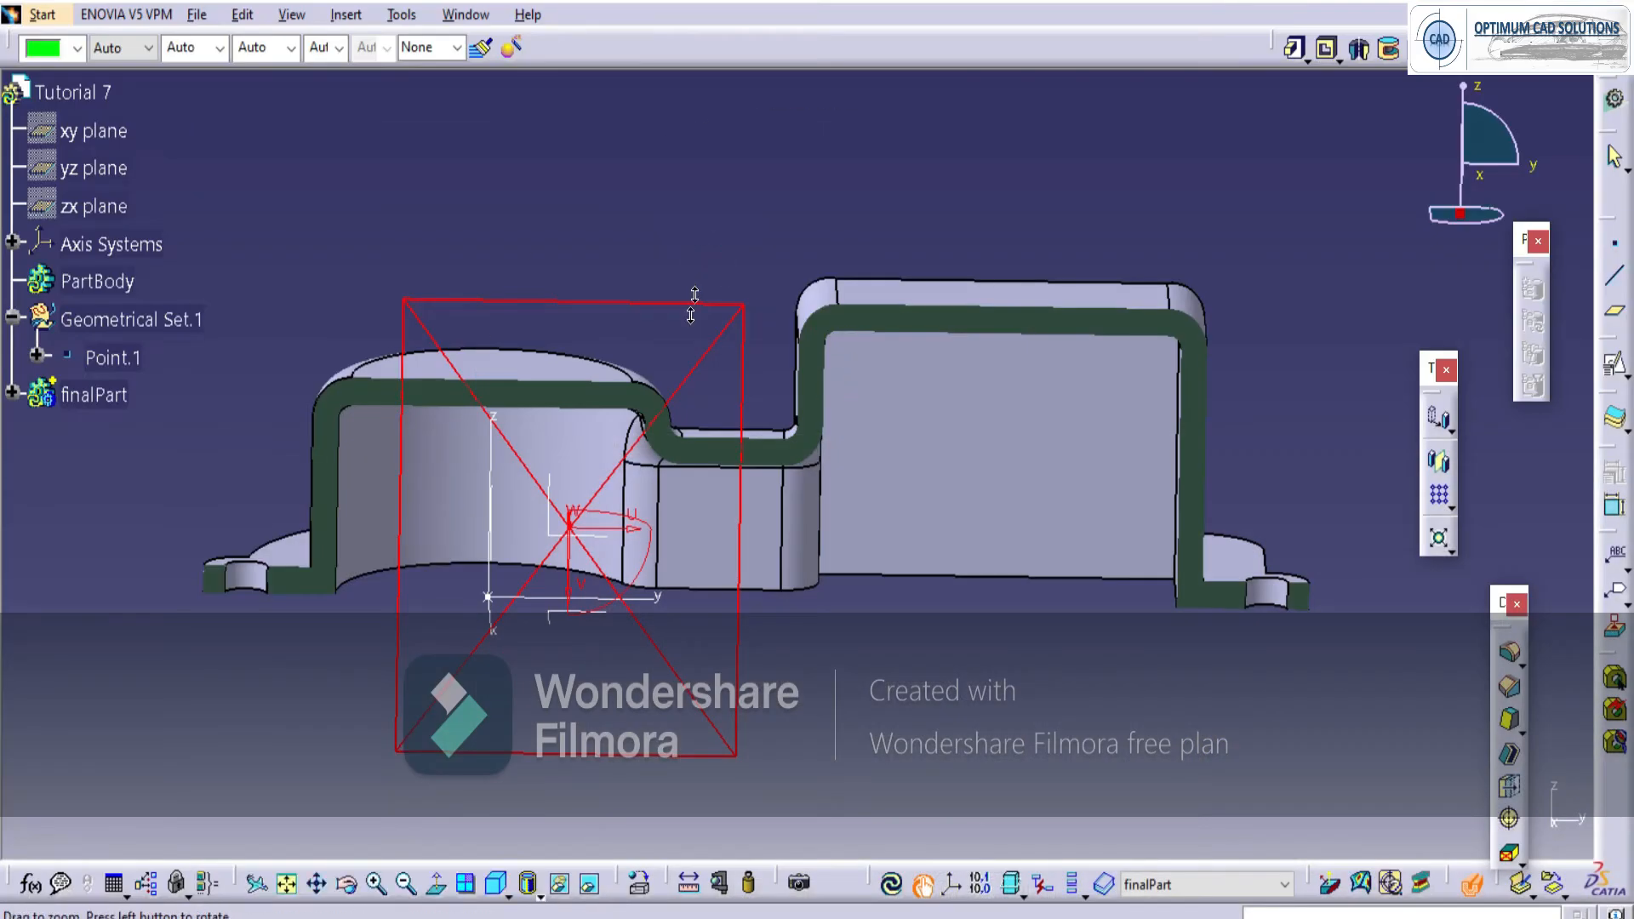
pyautogui.moveTo(694, 305); pyautogui.dragTo(446, 280, button='middle')
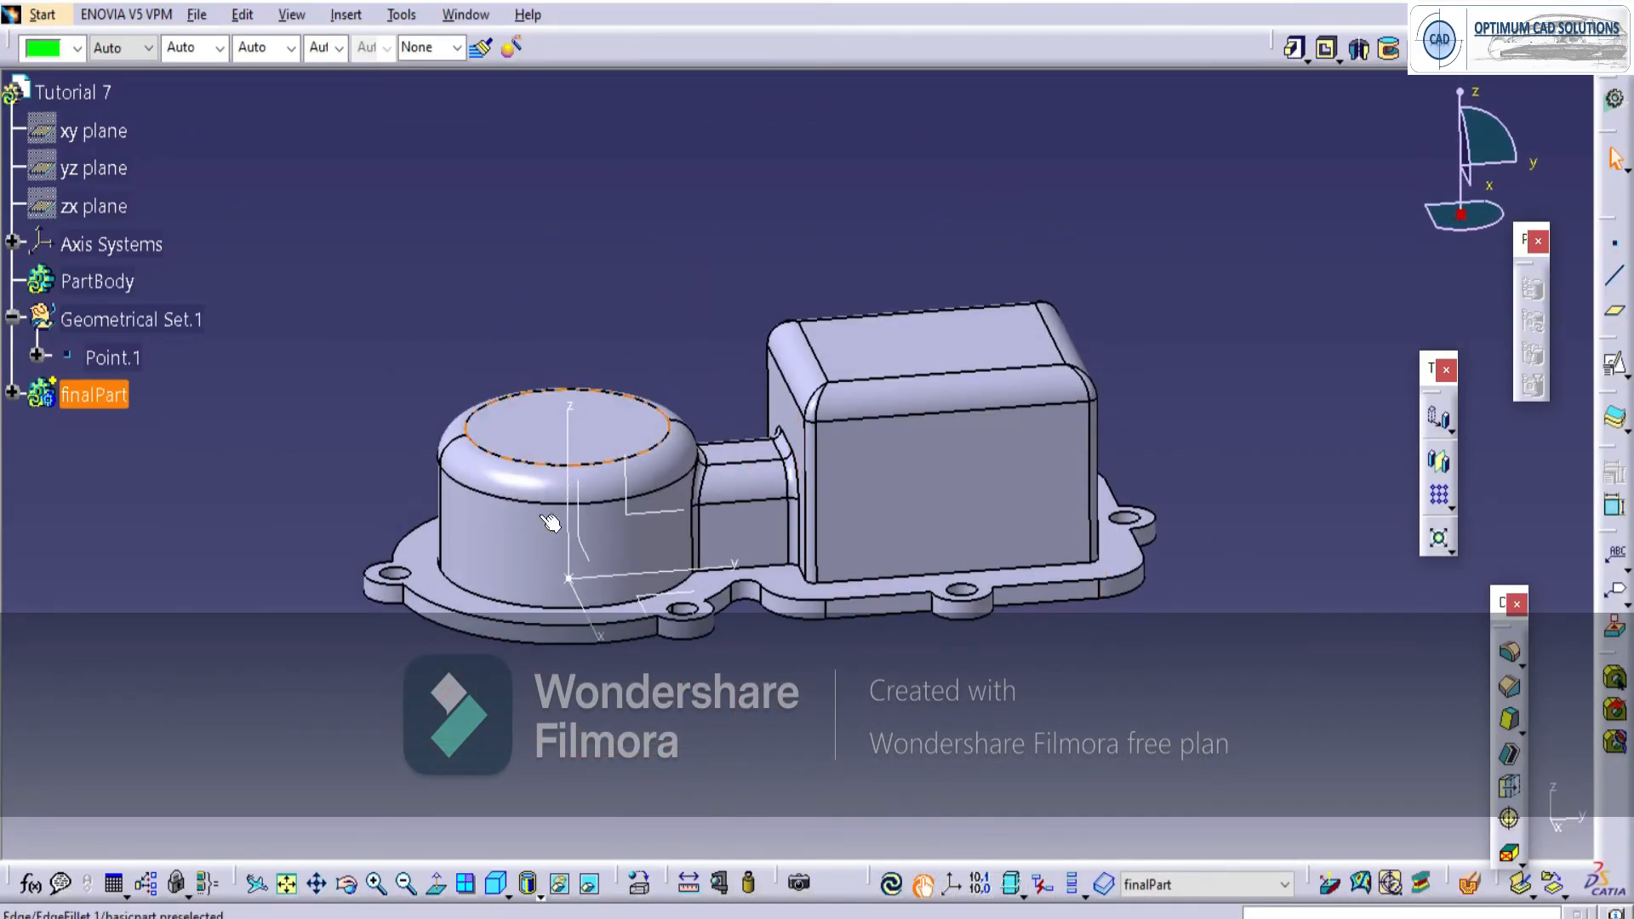
pyautogui.moveTo(766, 477); pyautogui.dragTo(989, 877, button='middle')
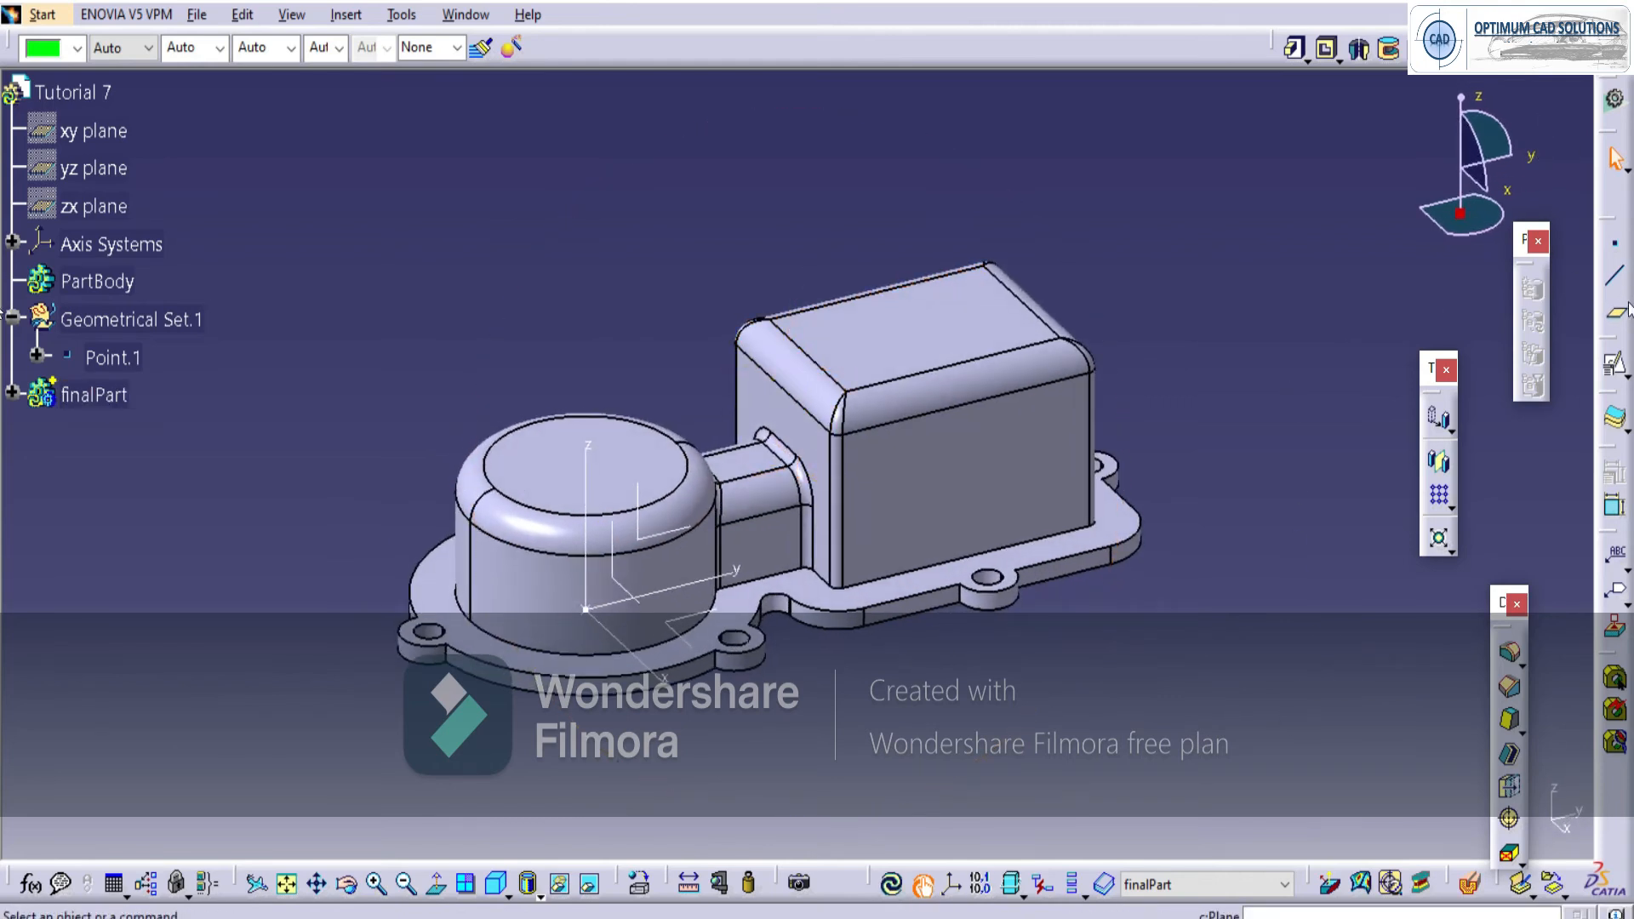
# Insert another new body and start a positioned sketch in it on the axis system's XY plane.
pyautogui.click(843, 372)
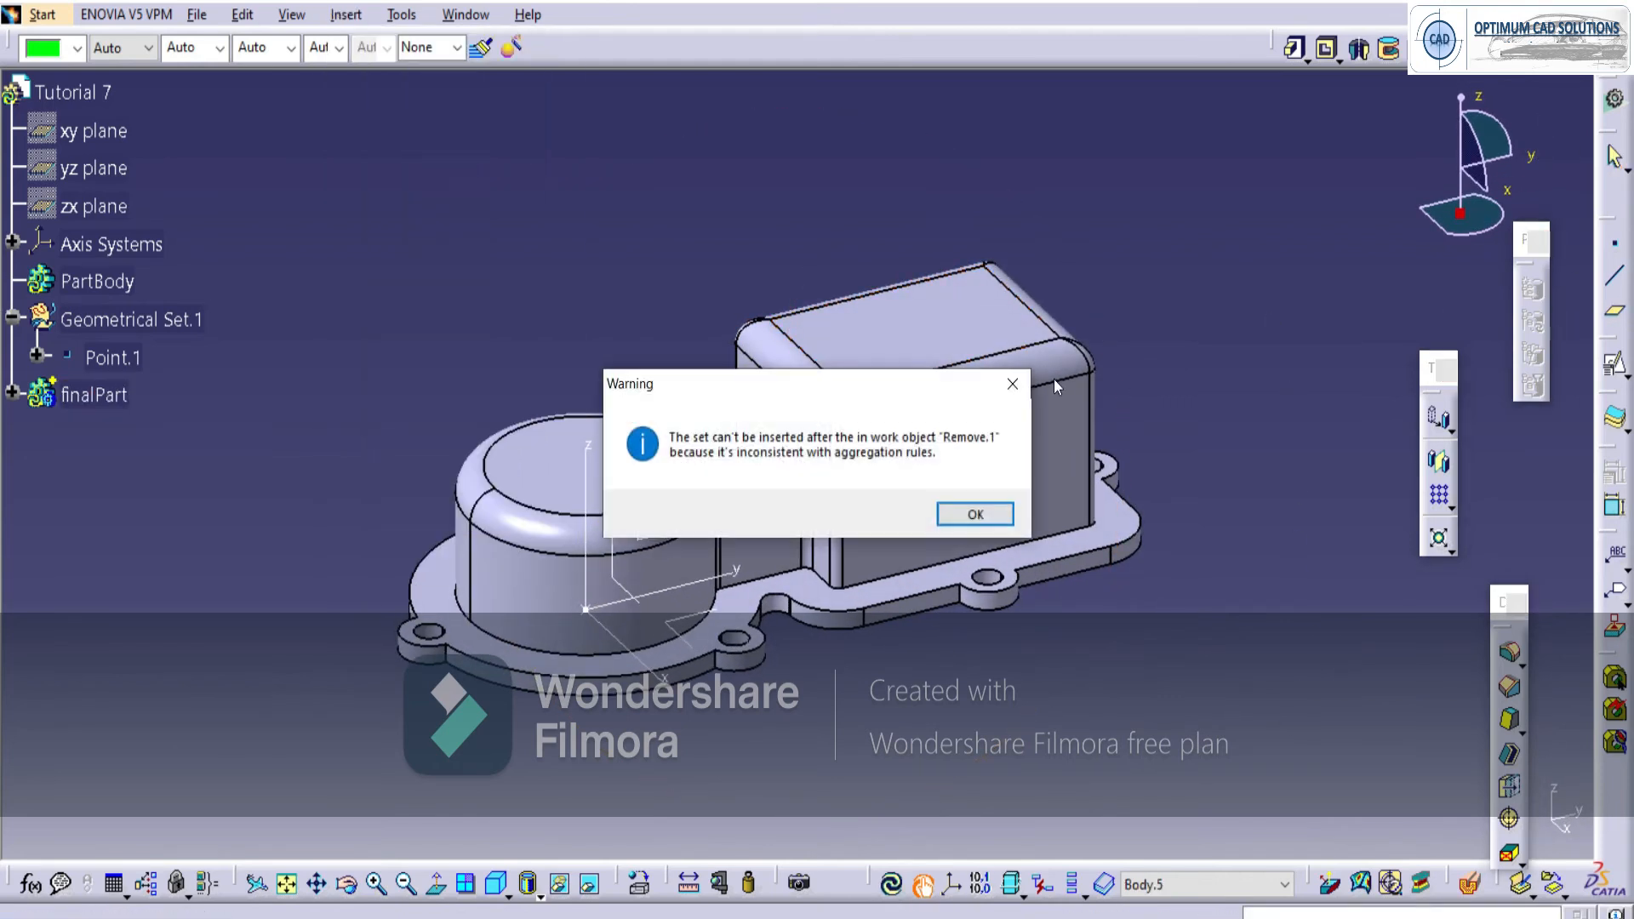
pyautogui.click(975, 513)
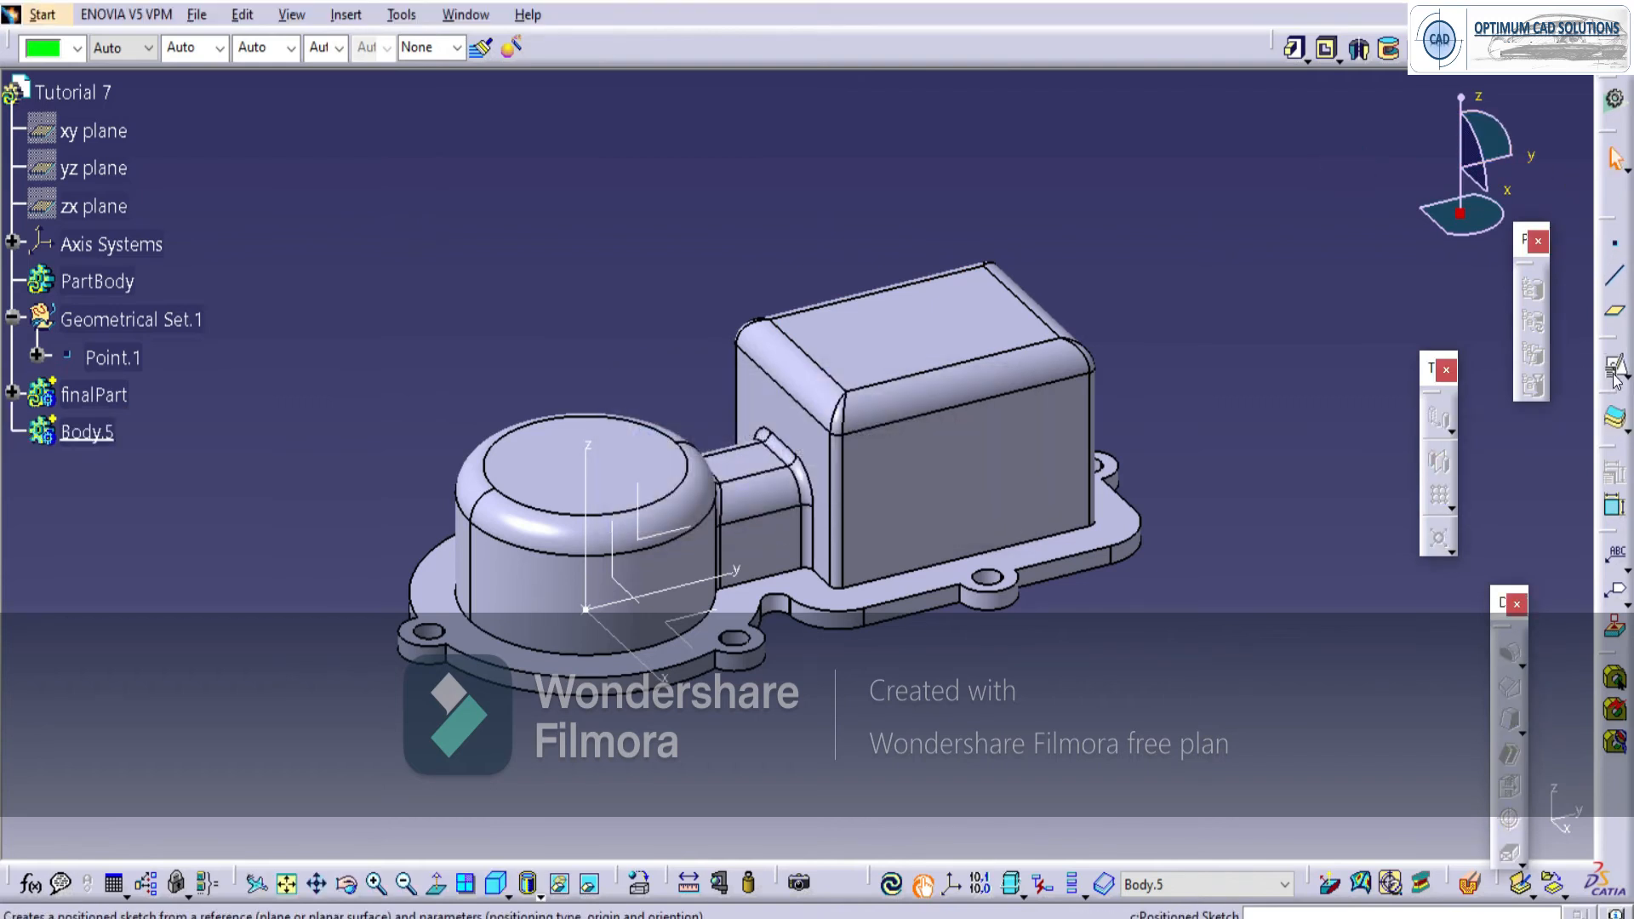
pyautogui.click(679, 623)
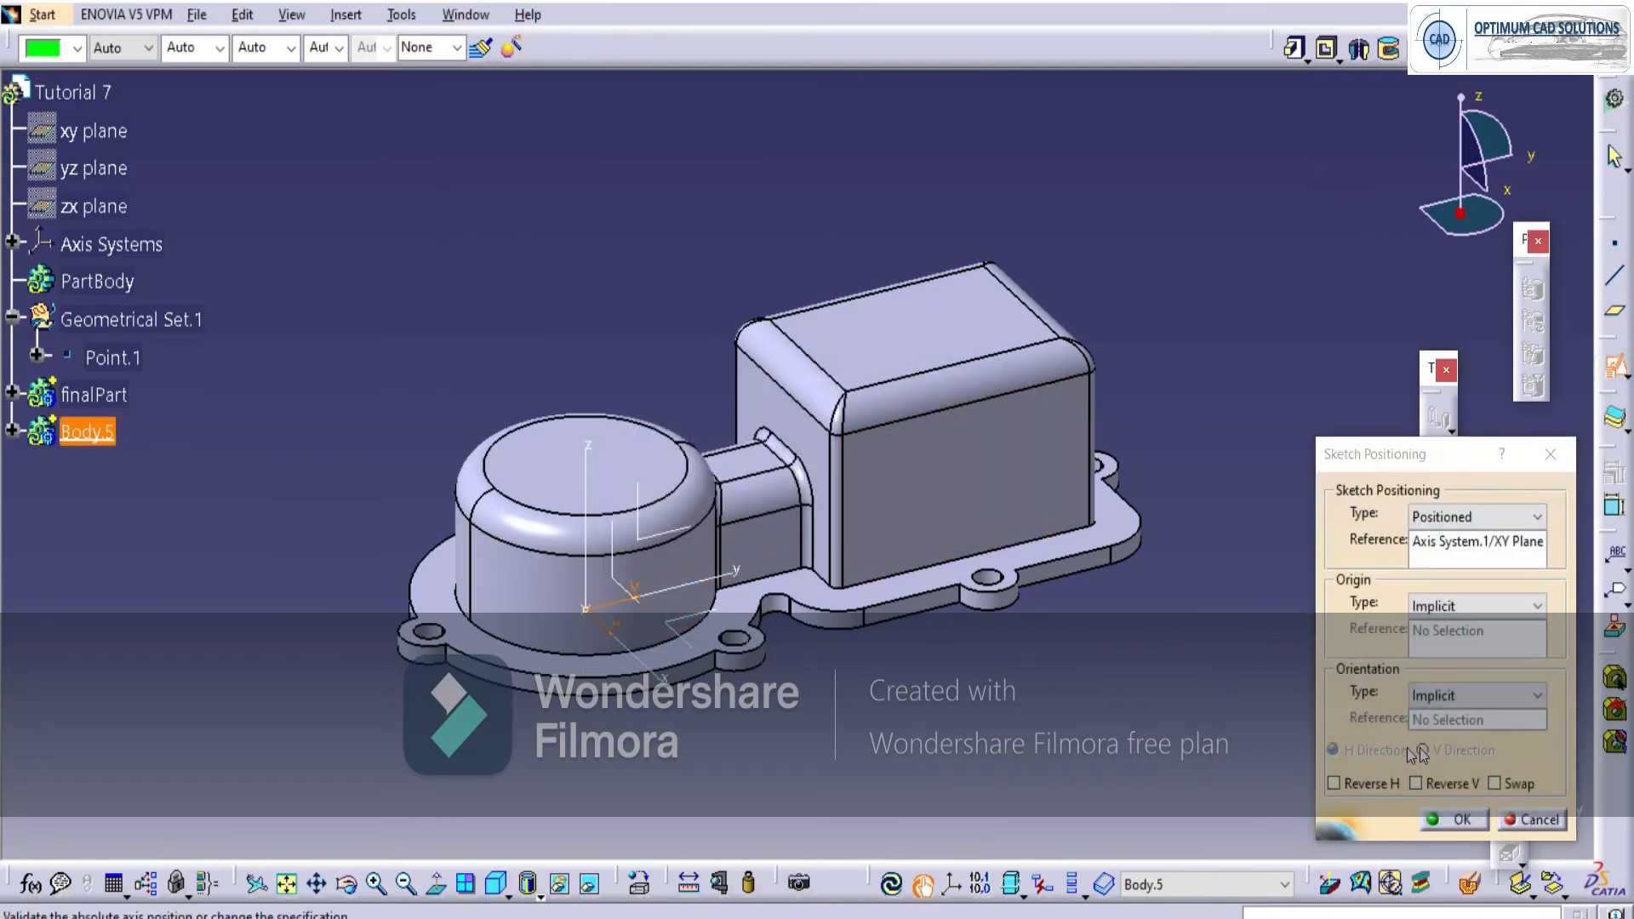
pyautogui.click(1452, 819)
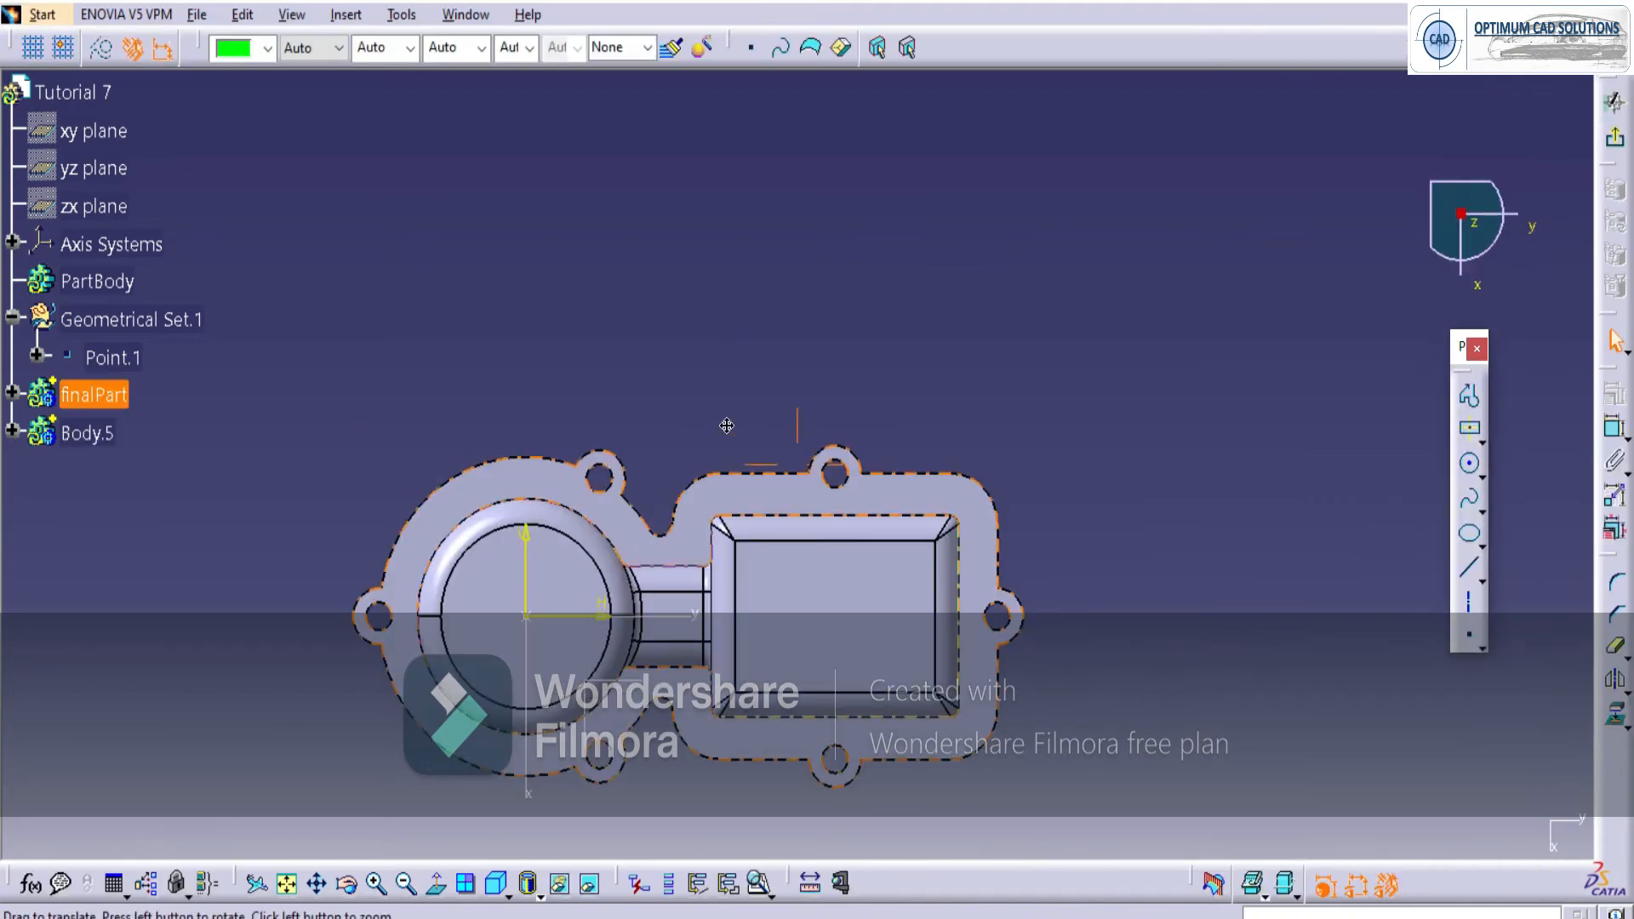
pyautogui.moveTo(727, 425); pyautogui.dragTo(836, 290, button='middle')
pyautogui.moveTo(682, 414); pyautogui.dragTo(762, 357, button='middle')
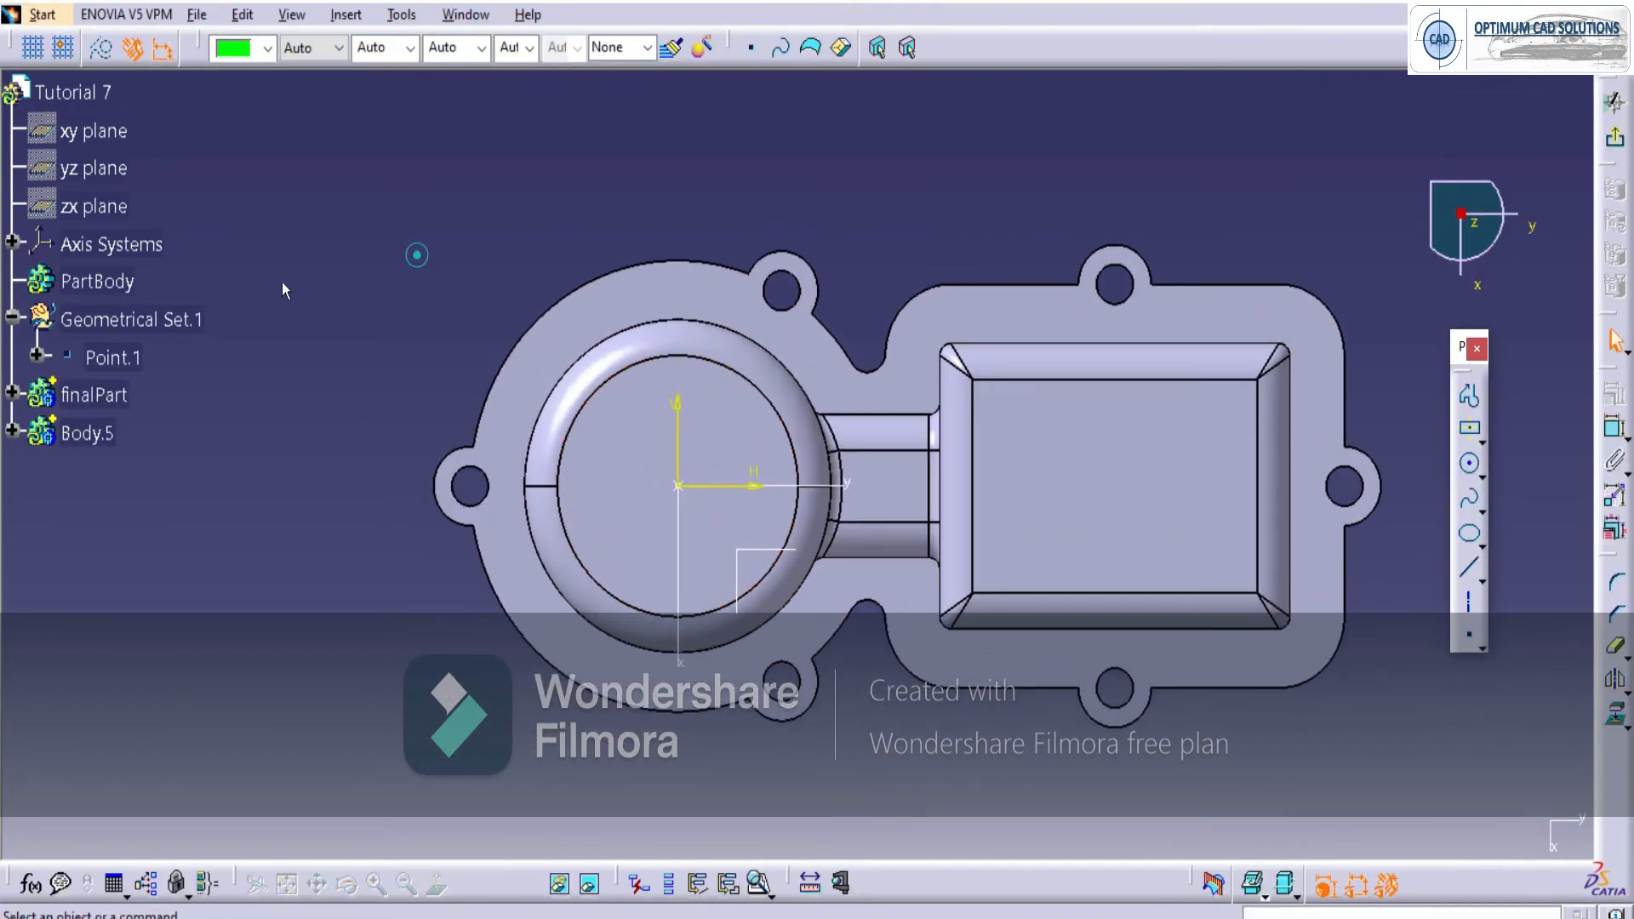
# Expand finalPart's feature structure and show Sketch.1, Profile.1 and Profile.2 of the basicpart pads for reference in the sketch.
pyautogui.click(13, 391)
pyautogui.click(65, 467)
pyautogui.rightClick(199, 396)
pyautogui.click(254, 463)
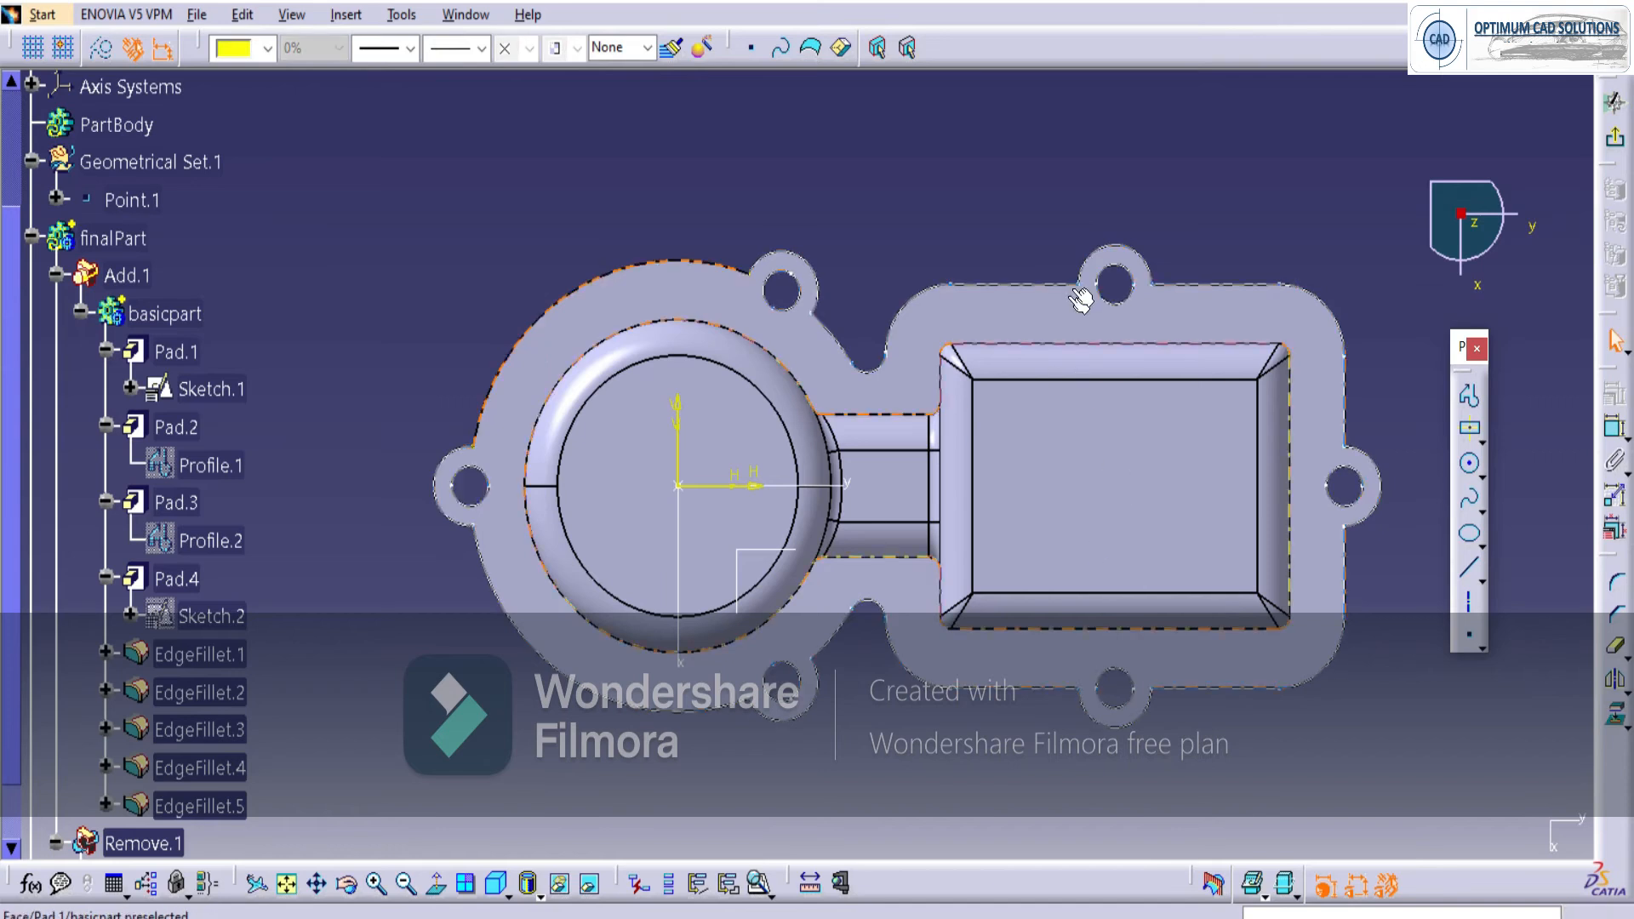
pyautogui.click(1047, 227)
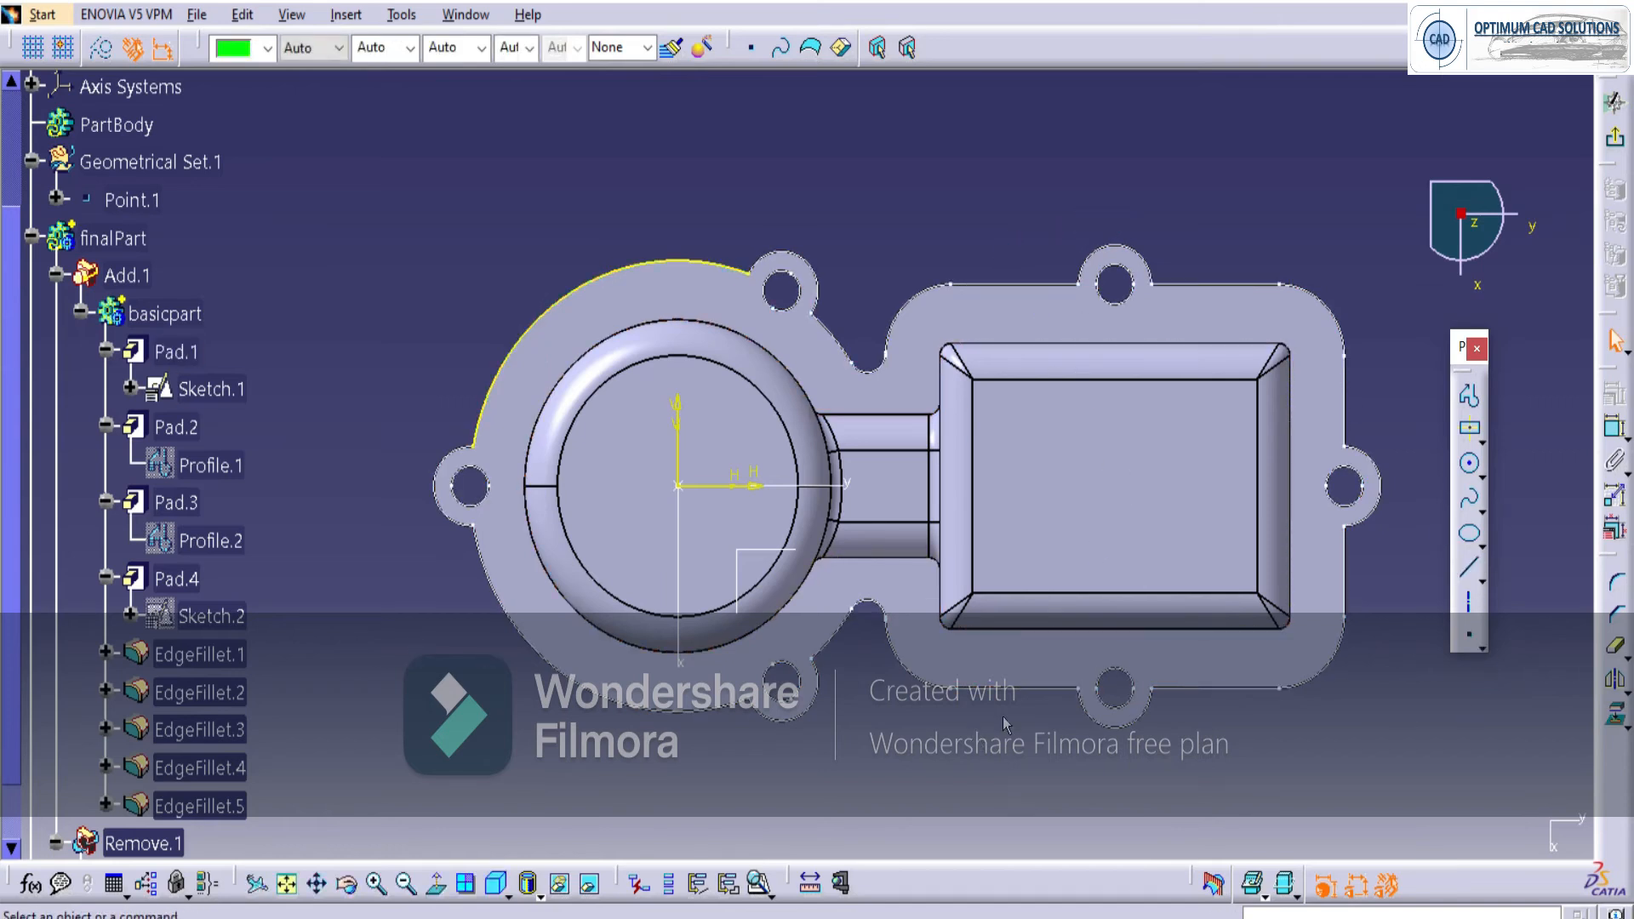
pyautogui.click(1616, 719)
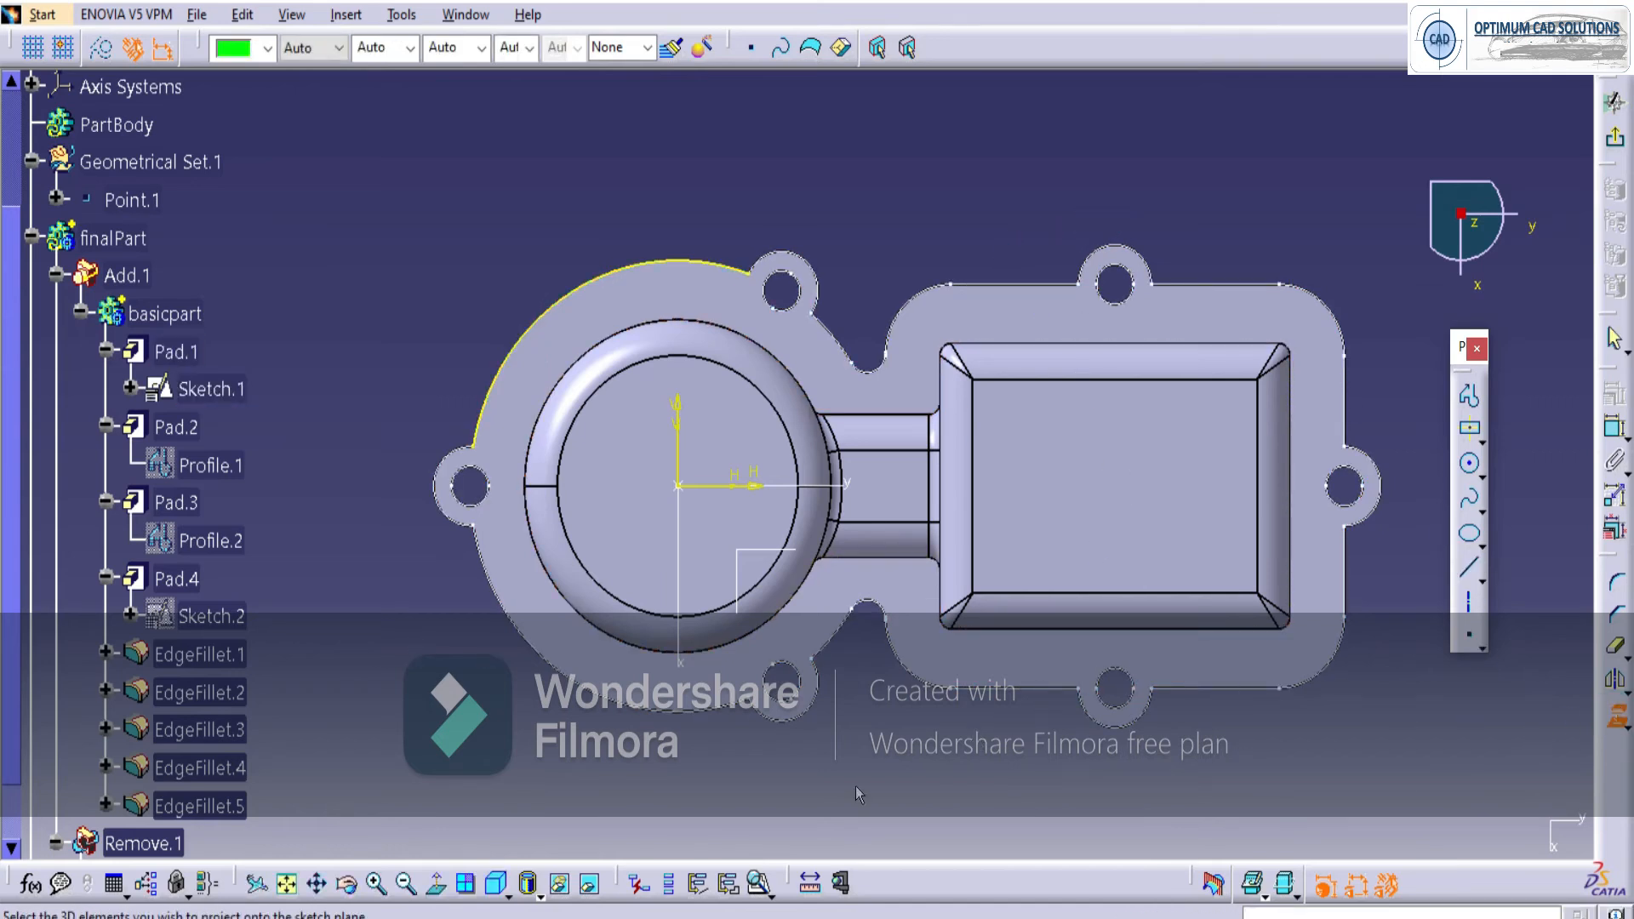
pyautogui.rightClick(185, 464)
pyautogui.press('h')
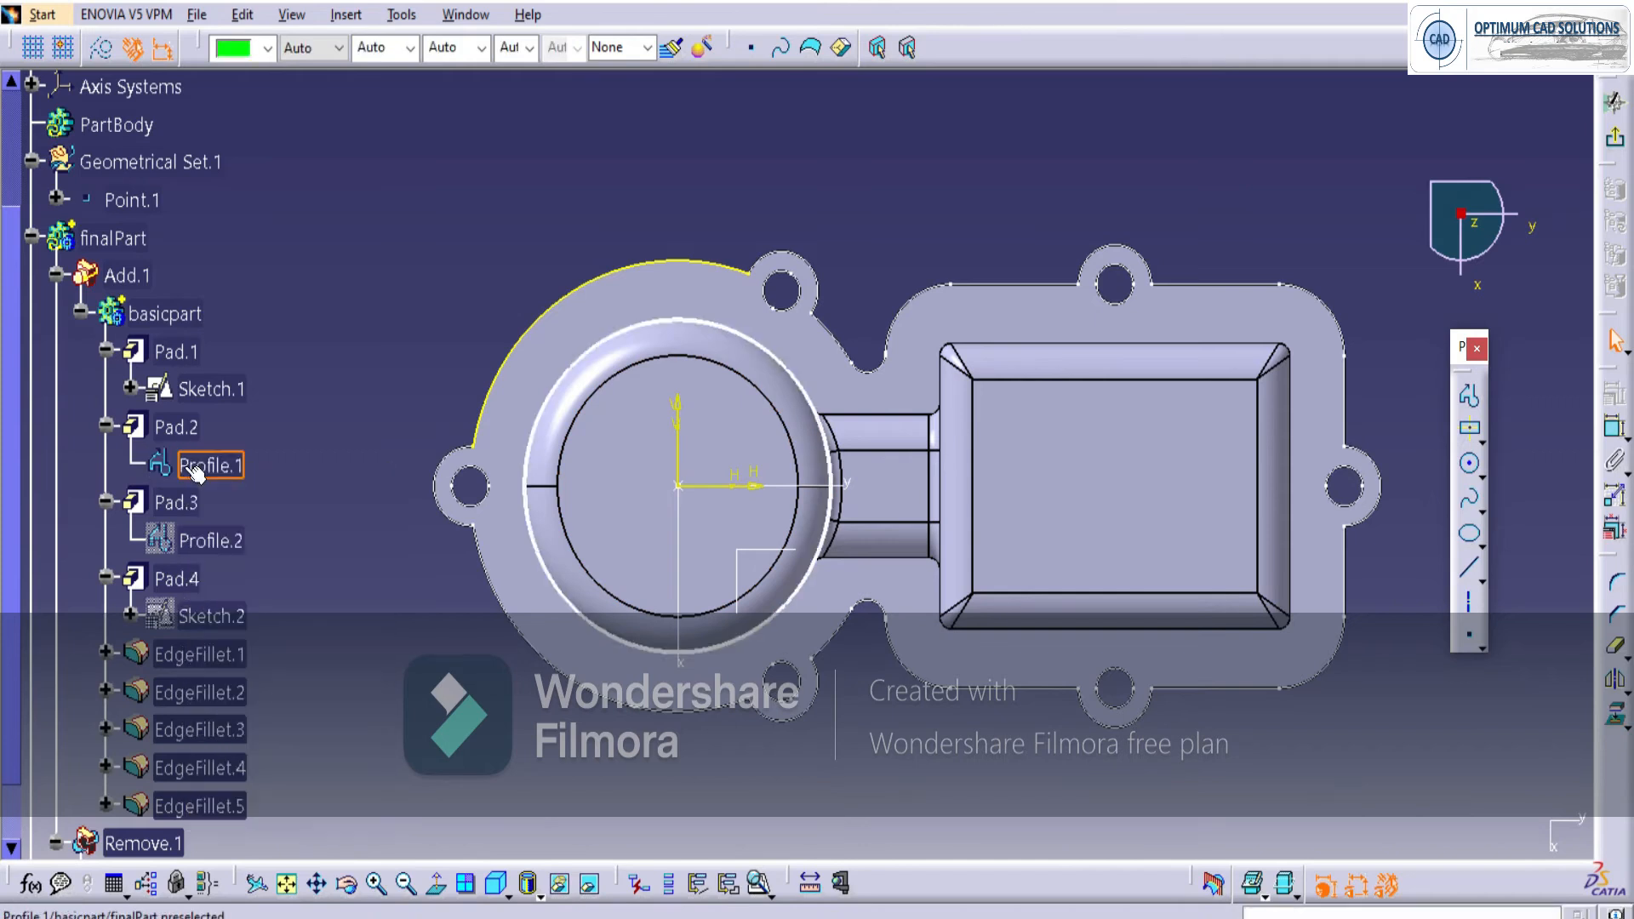
pyautogui.rightClick(214, 539)
pyautogui.press('h')
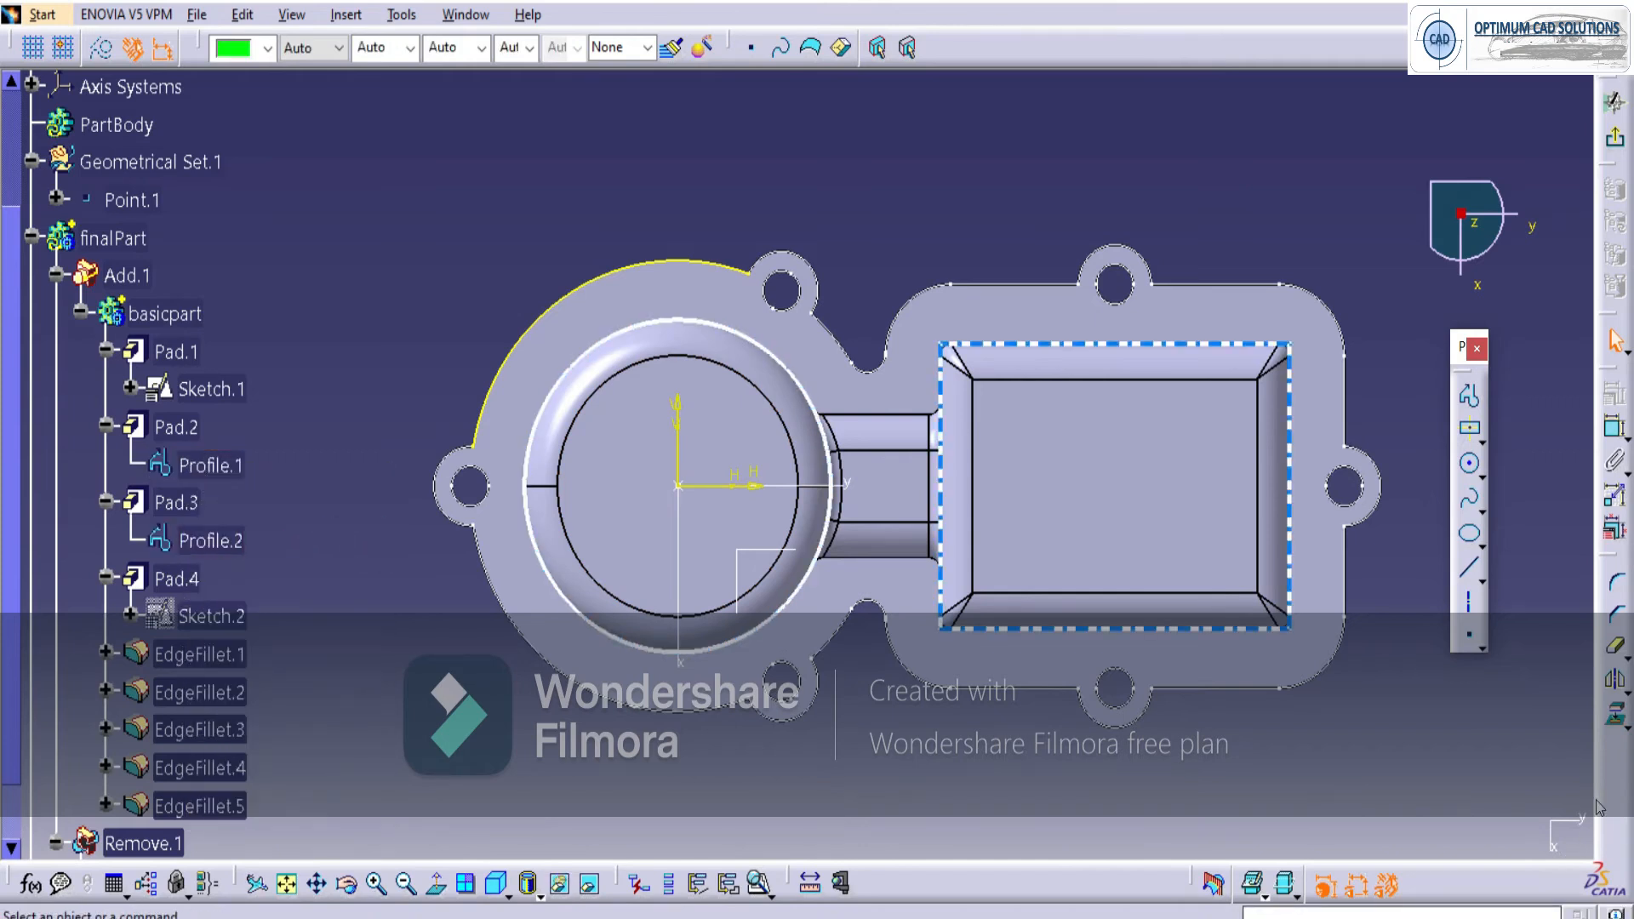
# Project the four base edges of the rectangular housing onto the sketch plane.
pyautogui.doubleClick(1624, 729)
pyautogui.click(1069, 631)
pyautogui.click(1063, 346)
pyautogui.click(942, 492)
pyautogui.click(1289, 479)
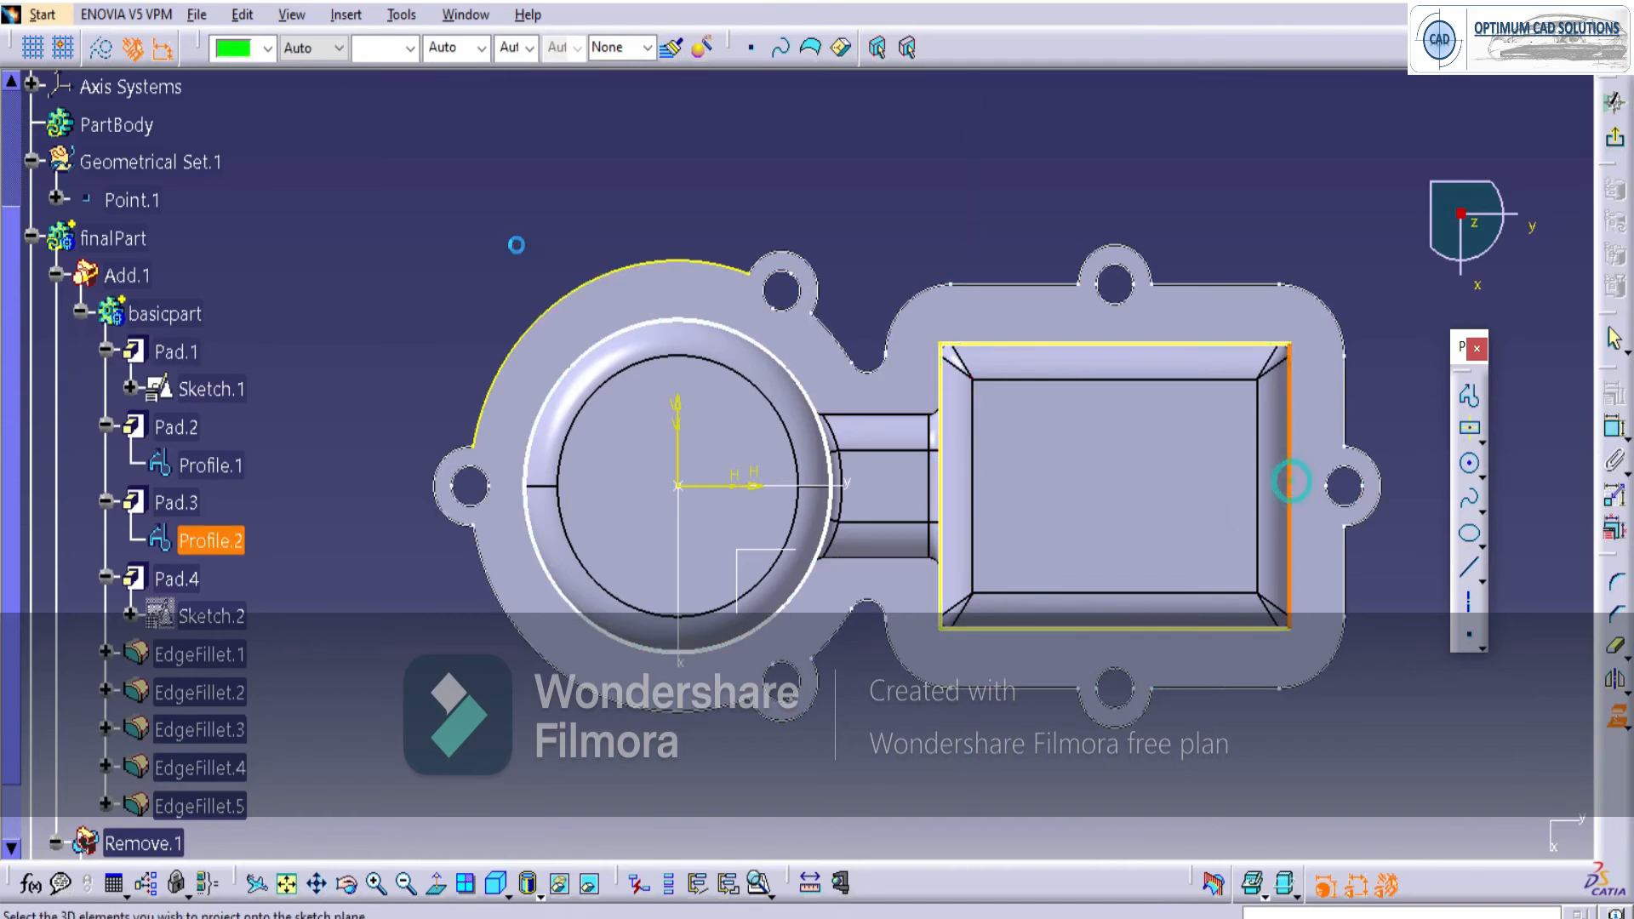
# Hide Profile.1, Sketch.1 and Profile.2 of the basicpart pads and collapse finalPart's Add.1 feature.
pyautogui.rightClick(209, 462)
pyautogui.press('h')
pyautogui.rightClick(208, 389)
pyautogui.press('h')
pyautogui.rightClick(202, 545)
pyautogui.press('h')
pyautogui.click(56, 275)
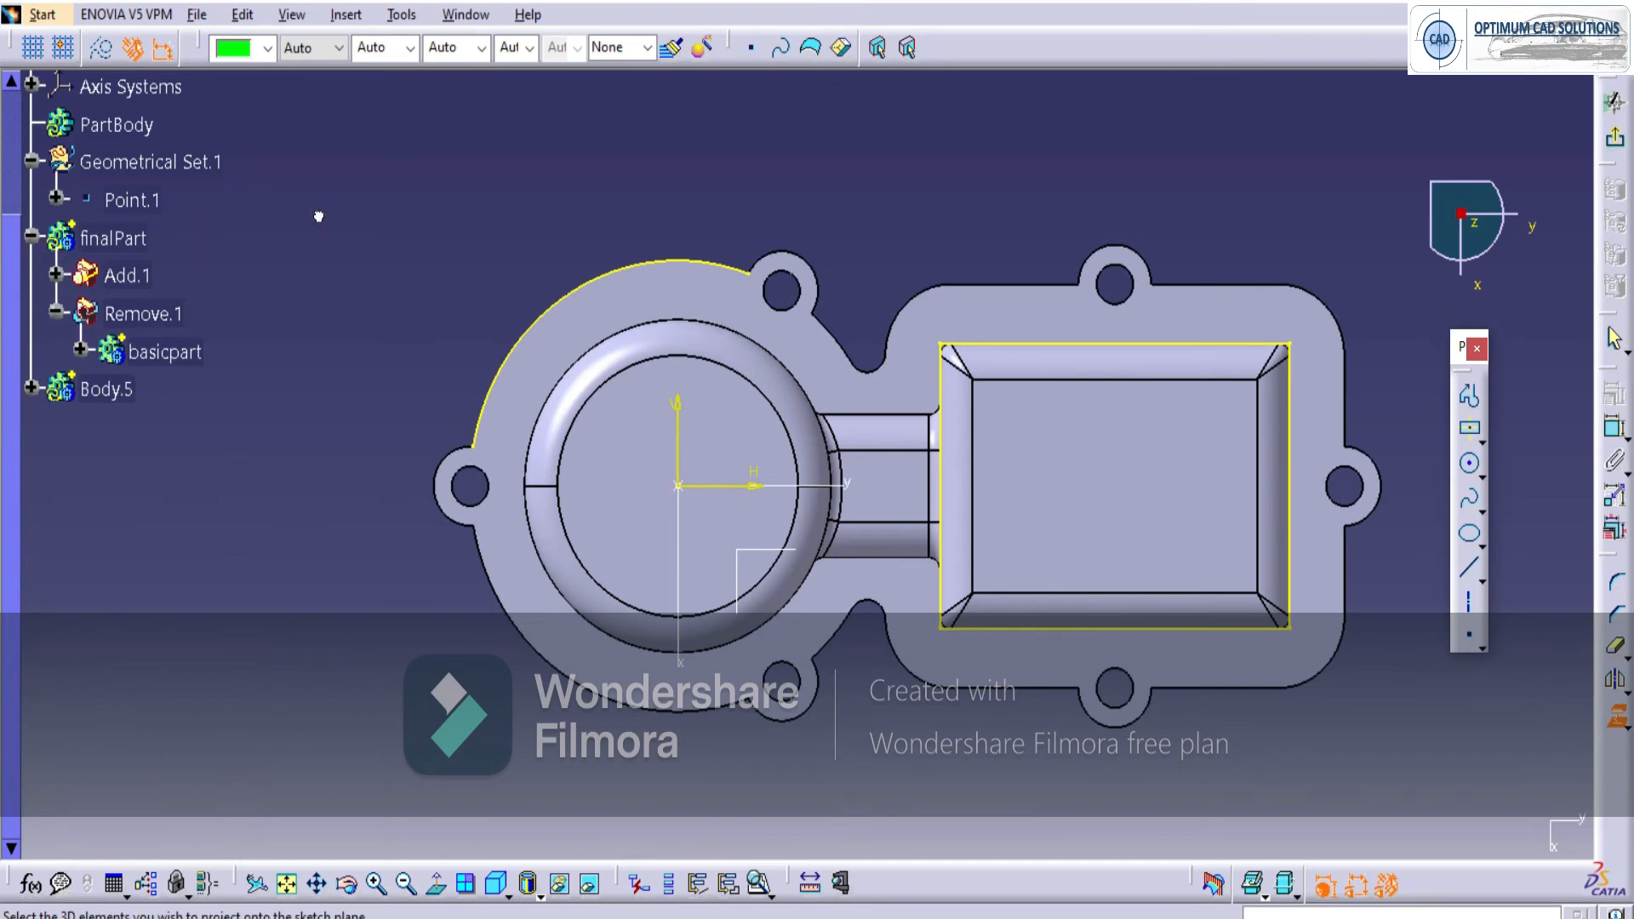
pyautogui.click(510, 346)
pyautogui.press('Return')
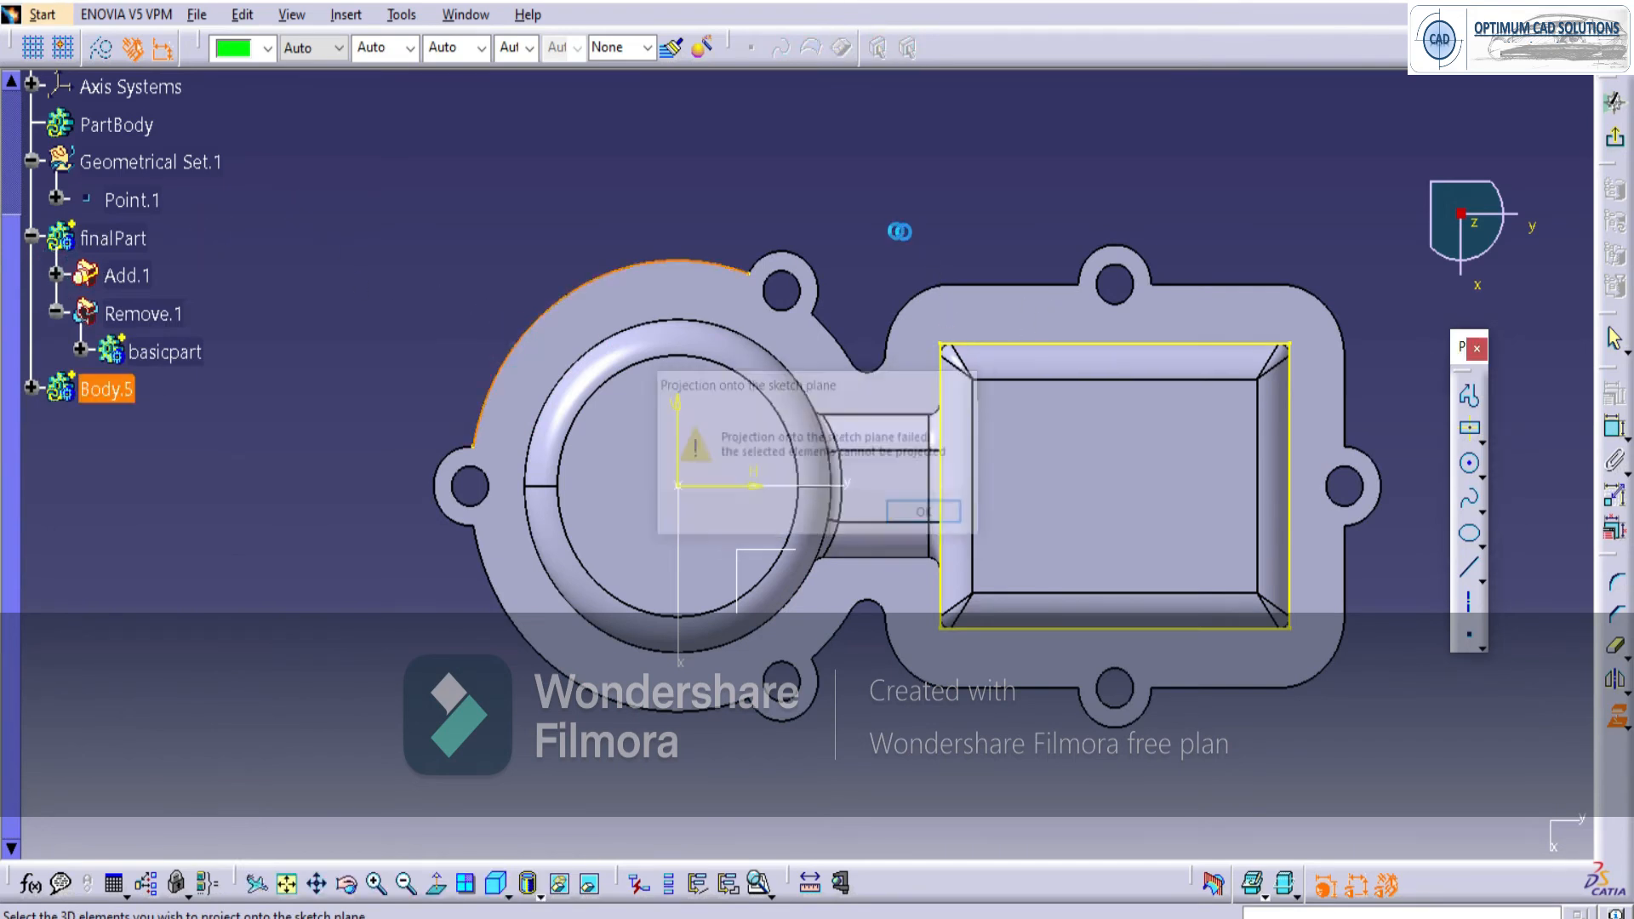
# Convert the projected flange arc and rectangular outline into construction elements.
pyautogui.click(666, 259)
pyautogui.click(605, 182)
pyautogui.moveTo(418, 209)
pyautogui.mouseDown()
pyautogui.moveTo(1386, 627)
pyautogui.moveTo(1452, 689)
pyautogui.mouseUp()
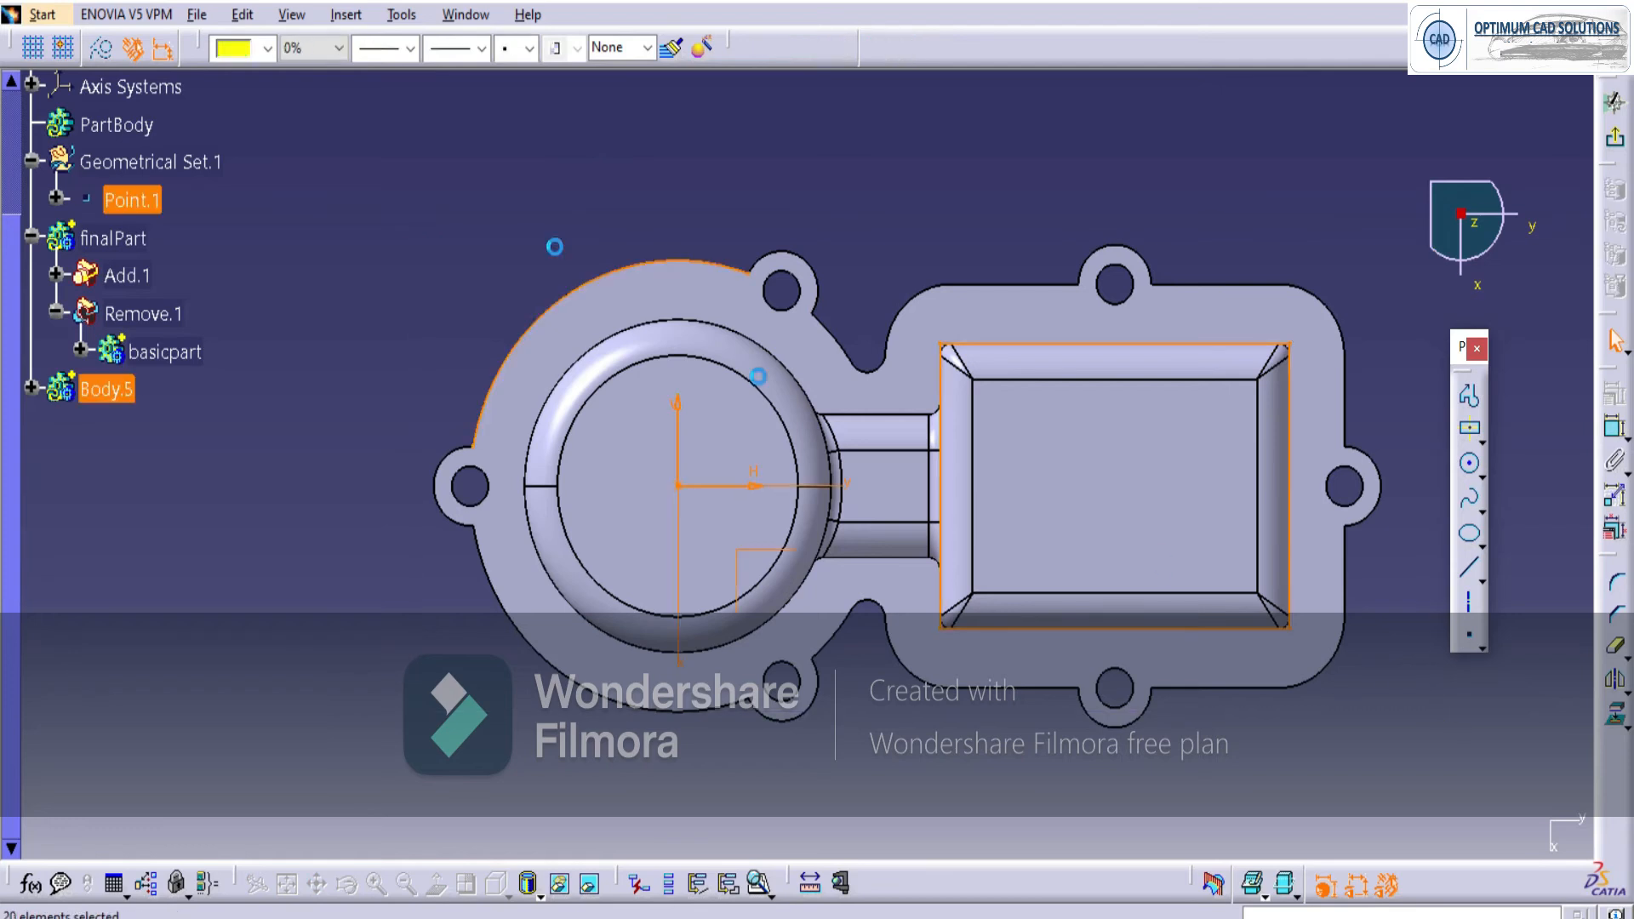
pyautogui.click(103, 48)
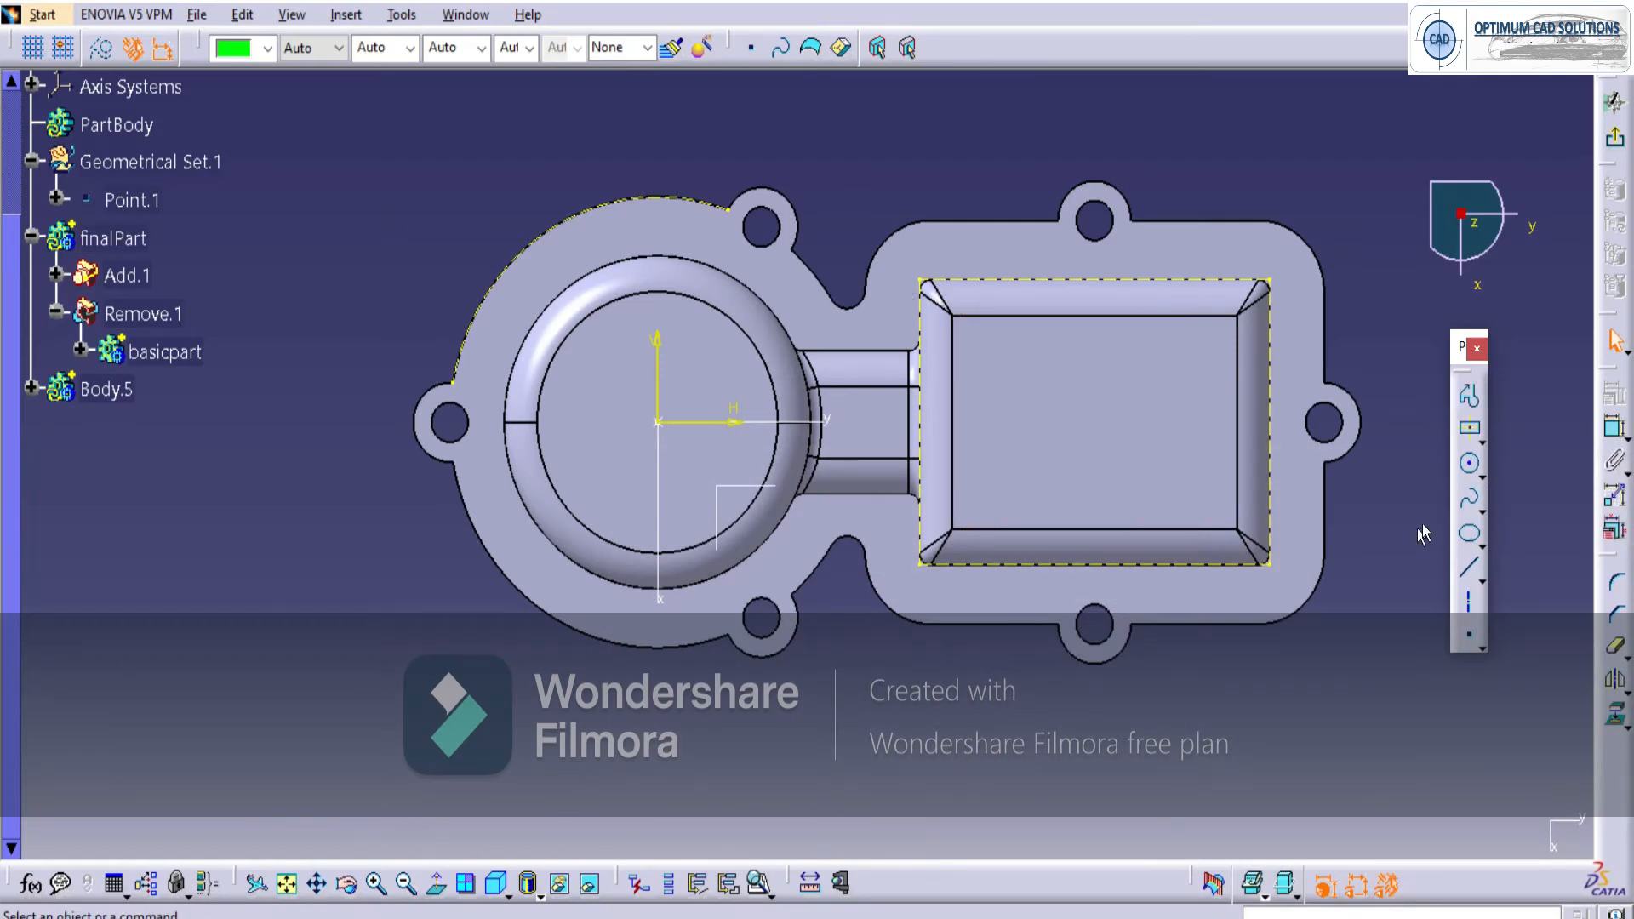
# Sketch a circle centred on the sketch origin in the round housing and set its diameter to 36 mm.
pyautogui.click(1470, 466)
pyautogui.click(657, 422)
pyautogui.click(691, 366)
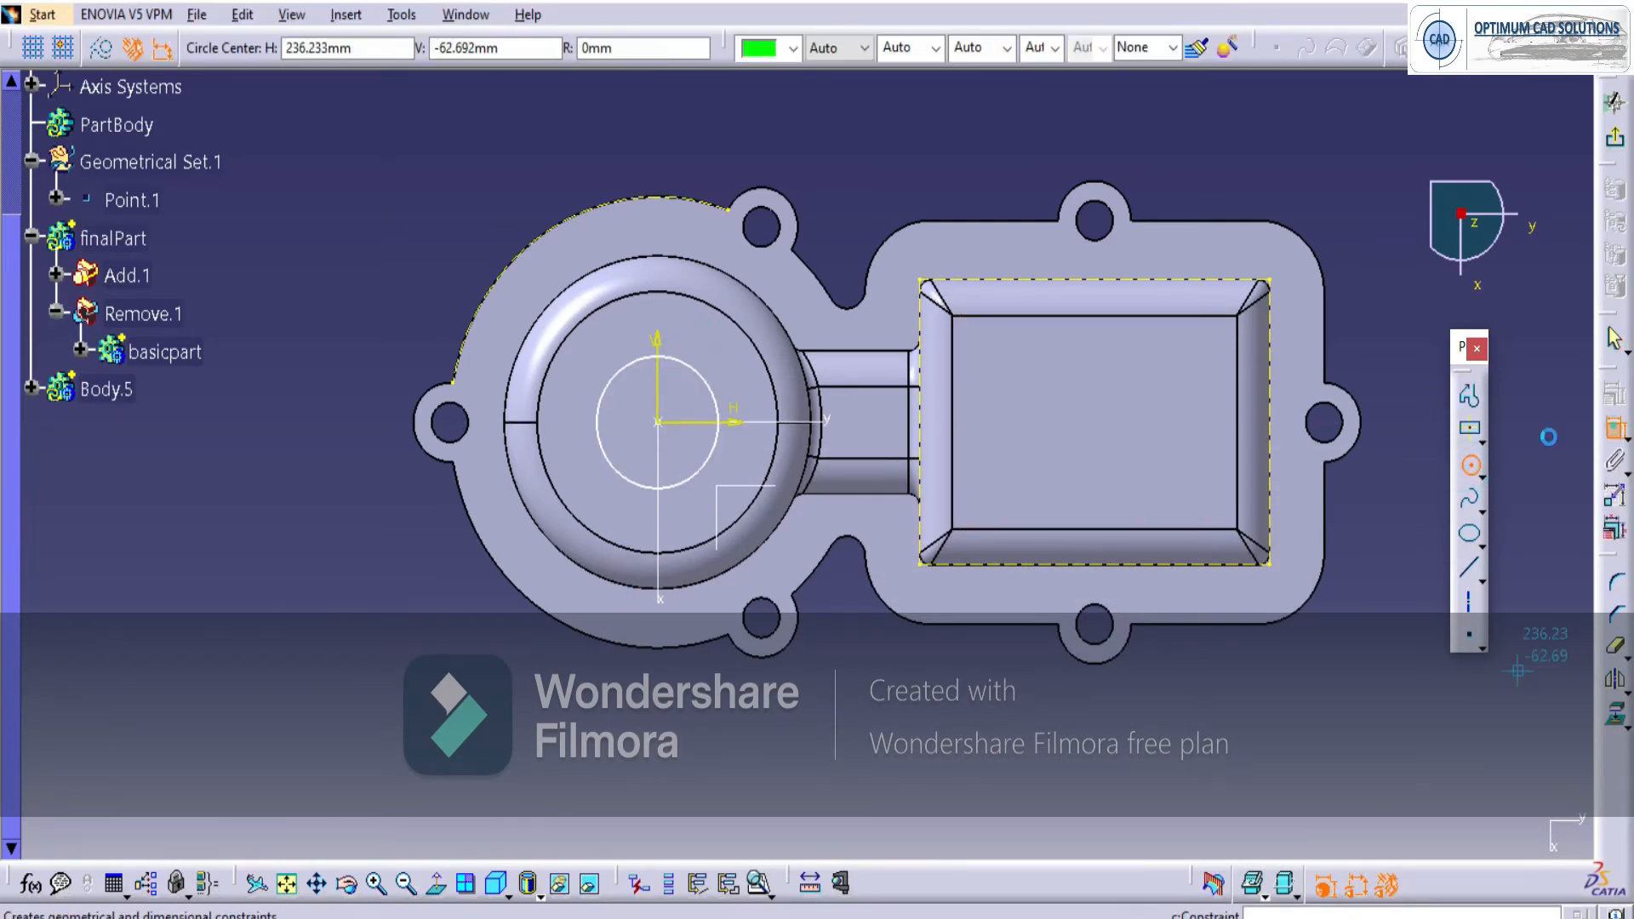
pyautogui.press('Escape')
pyautogui.click(635, 476)
pyautogui.click(372, 635)
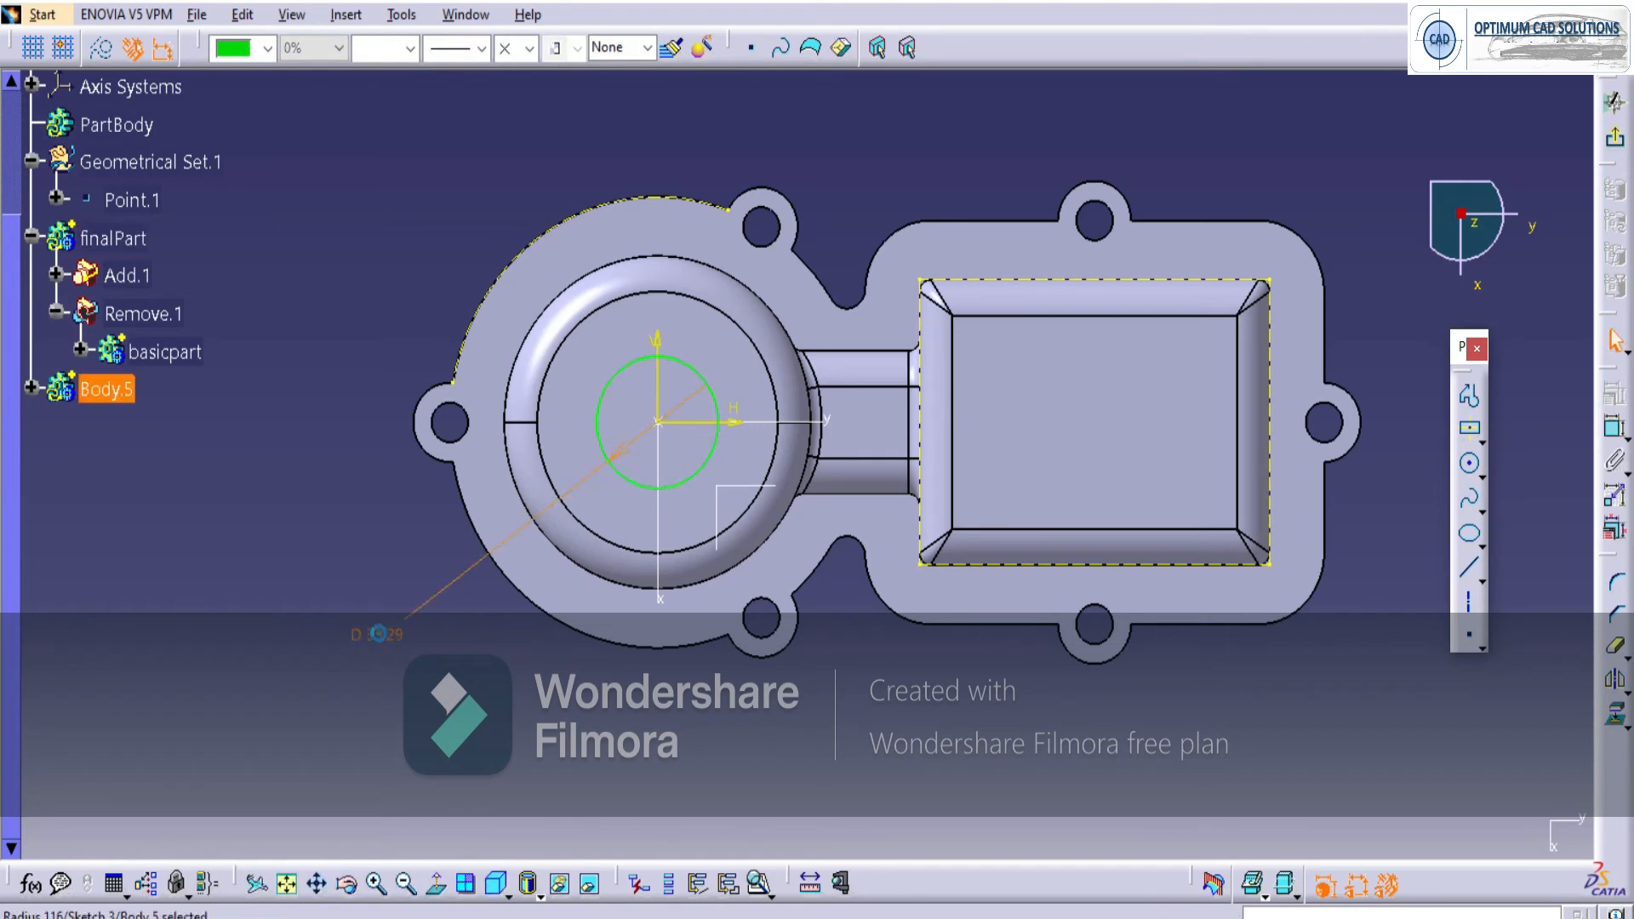
pyautogui.doubleClick(373, 634)
pyautogui.write('36')
pyautogui.press('Return')
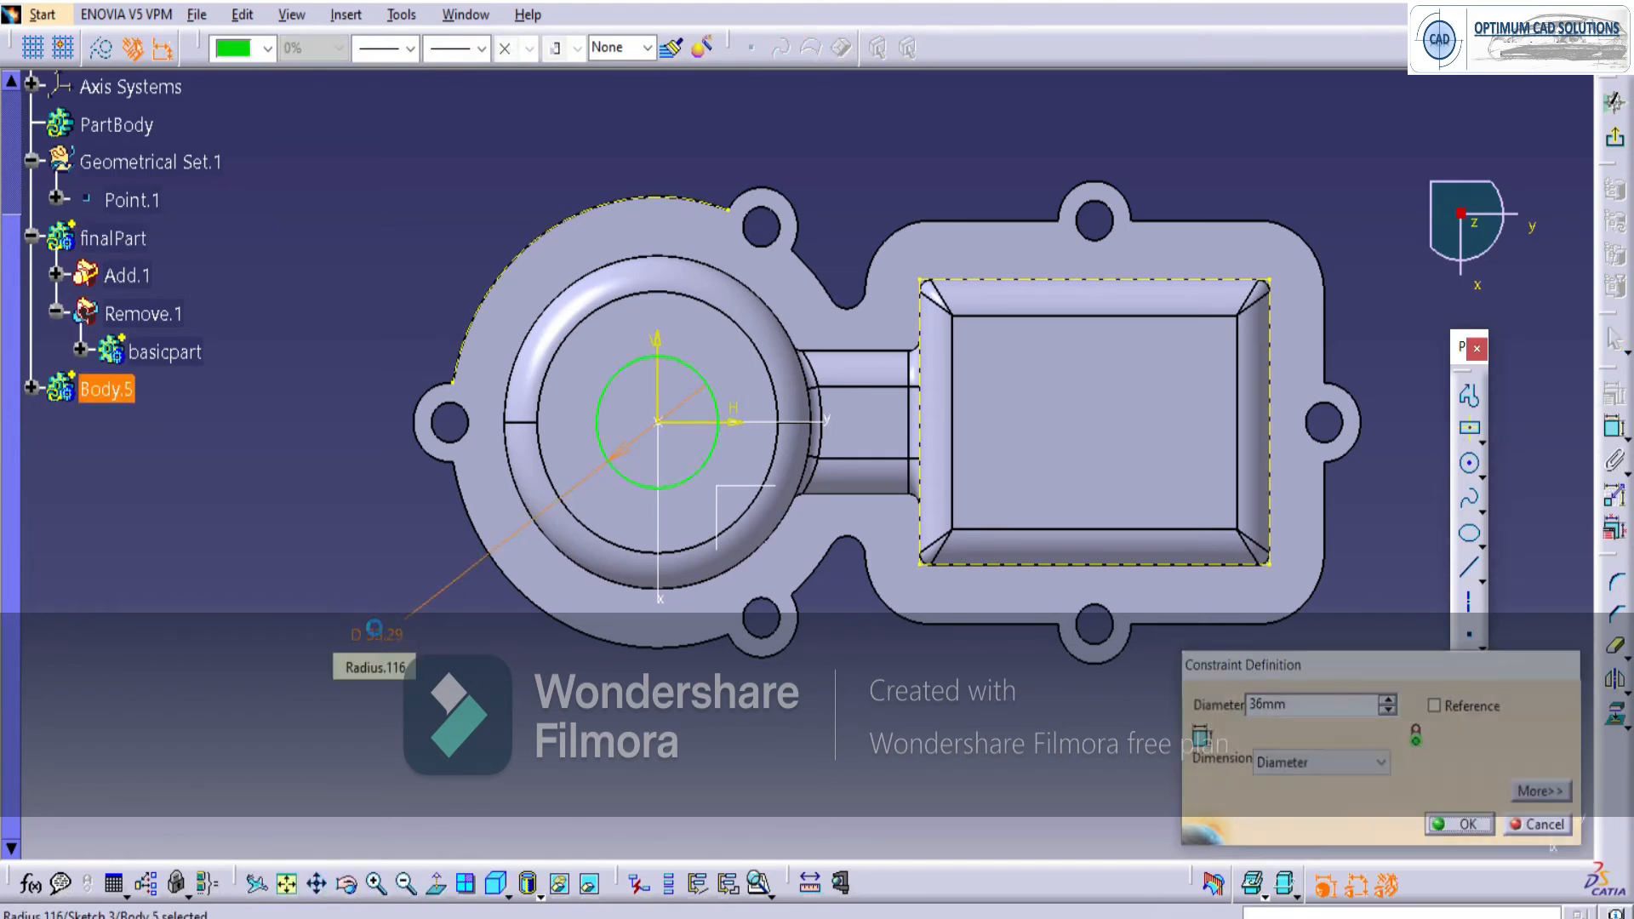
pyautogui.click(615, 713)
# Sketch two small circles inside the rectangular housing, one near the neck and one toward the opposite upper corner.
pyautogui.hotkey('alt', 'Tab')
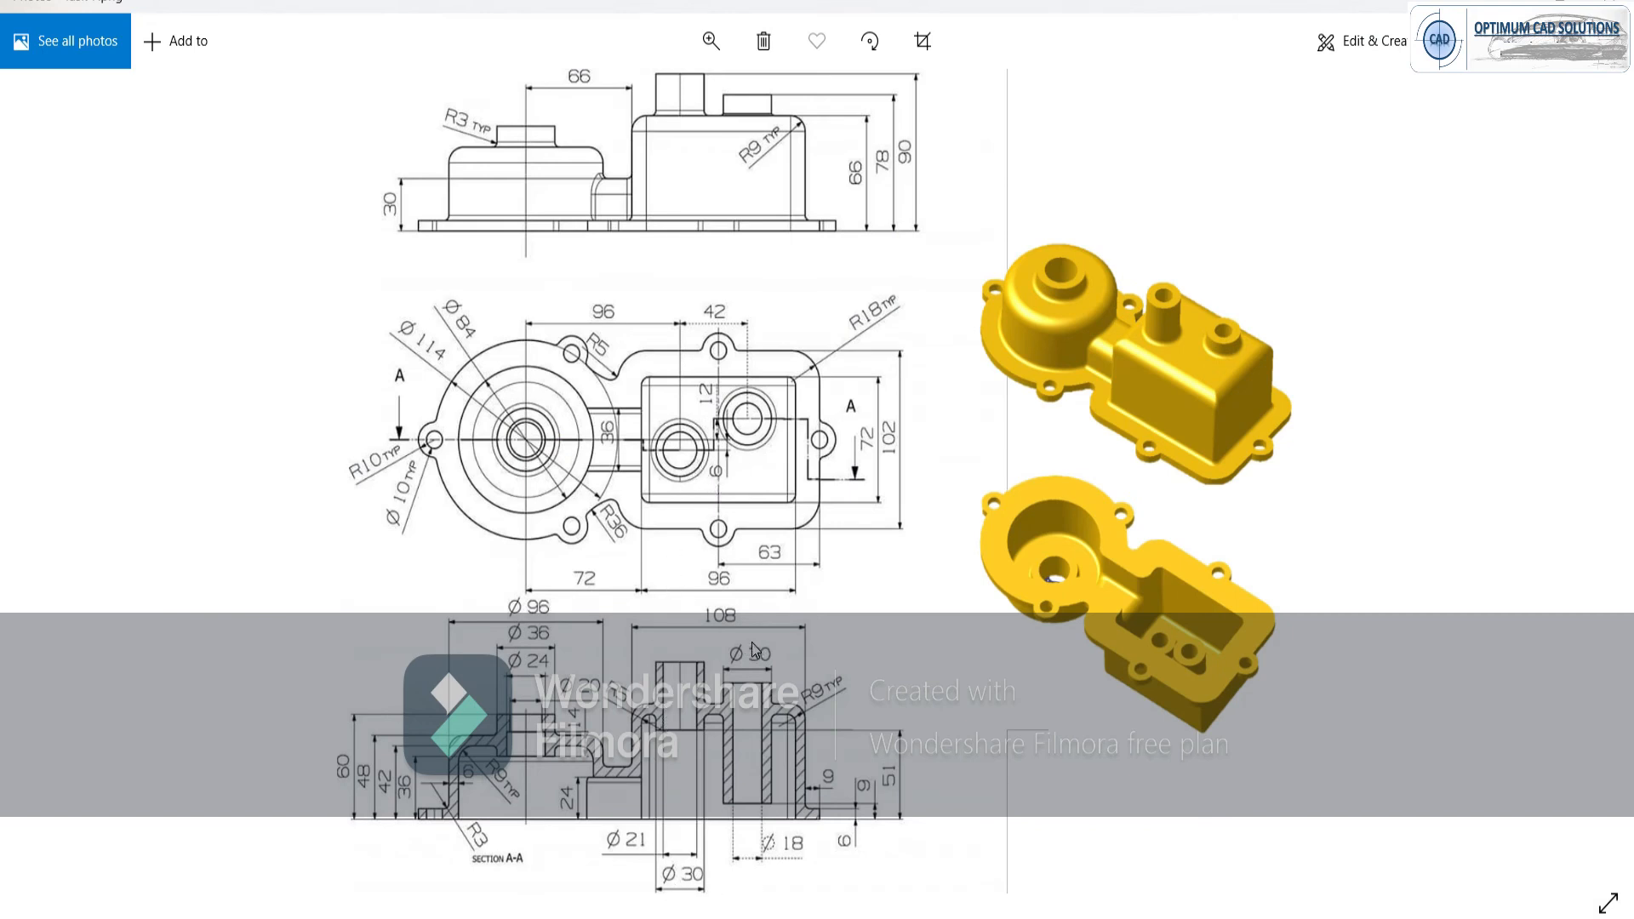
pyautogui.hotkey('alt', 'Tab')
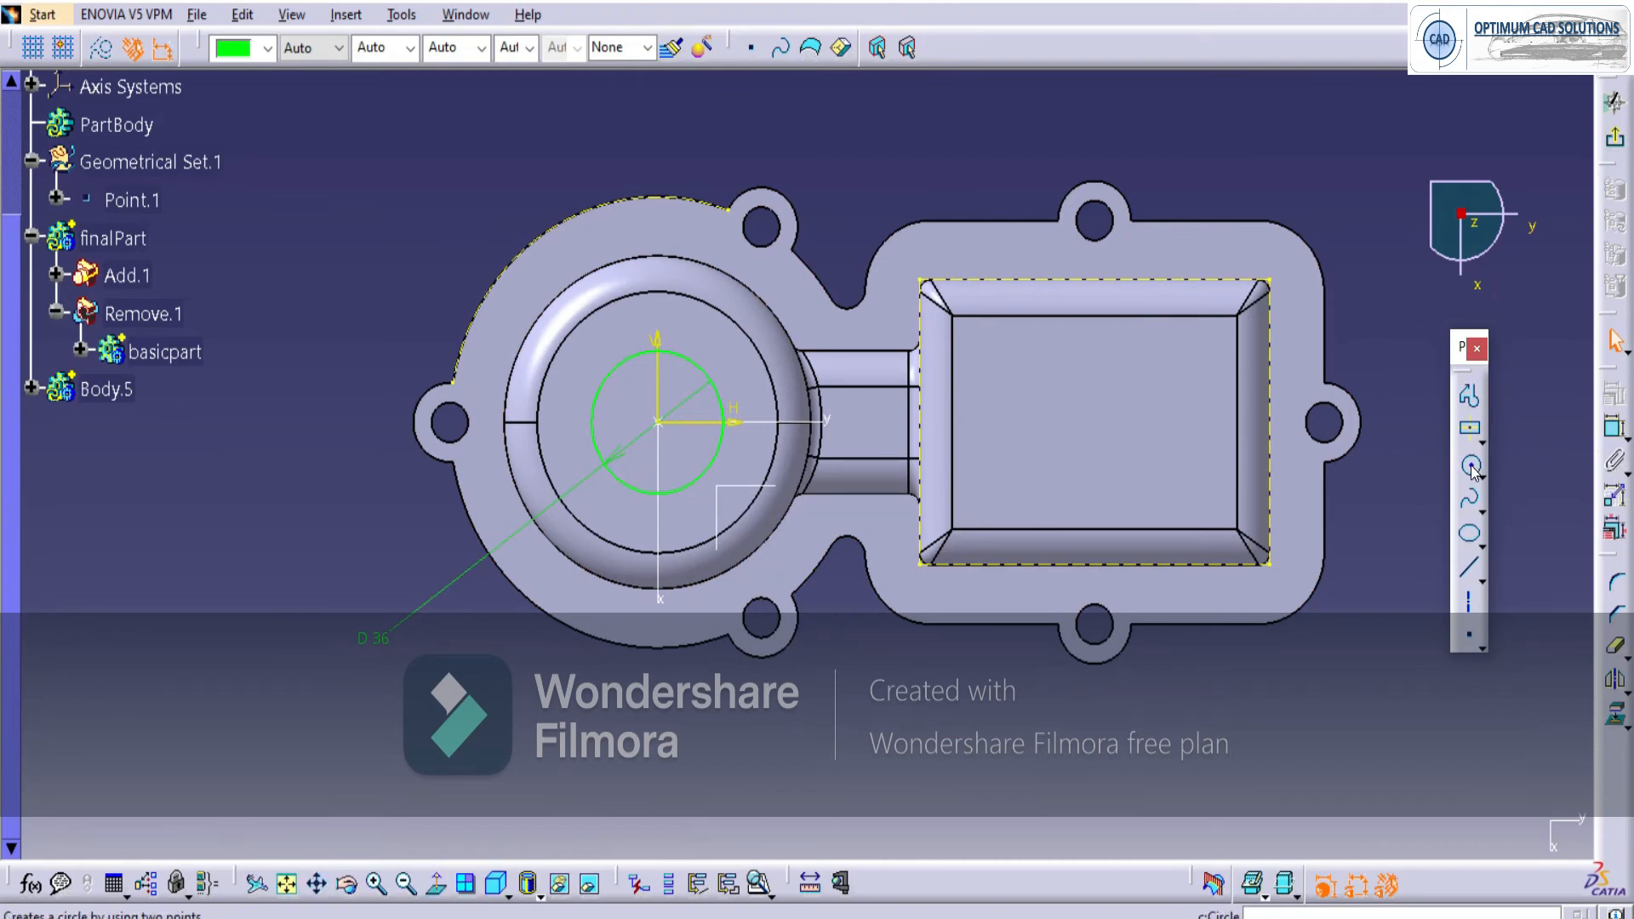
pyautogui.click(1473, 468)
pyautogui.click(980, 460)
pyautogui.click(1002, 481)
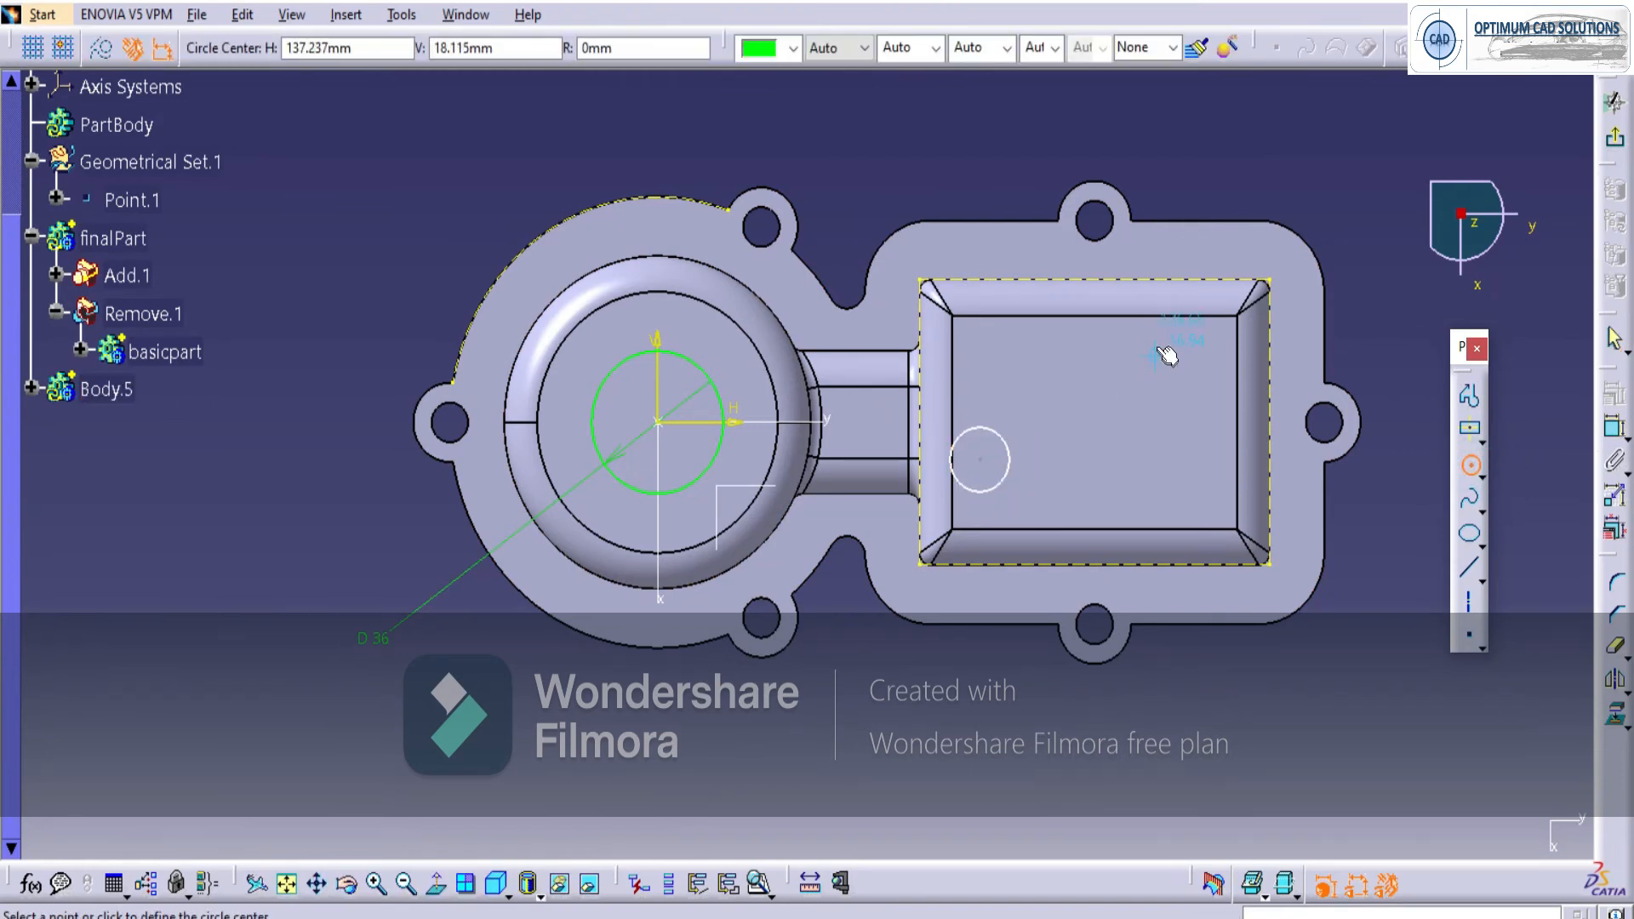
pyautogui.press('Escape')
pyautogui.click(1336, 139)
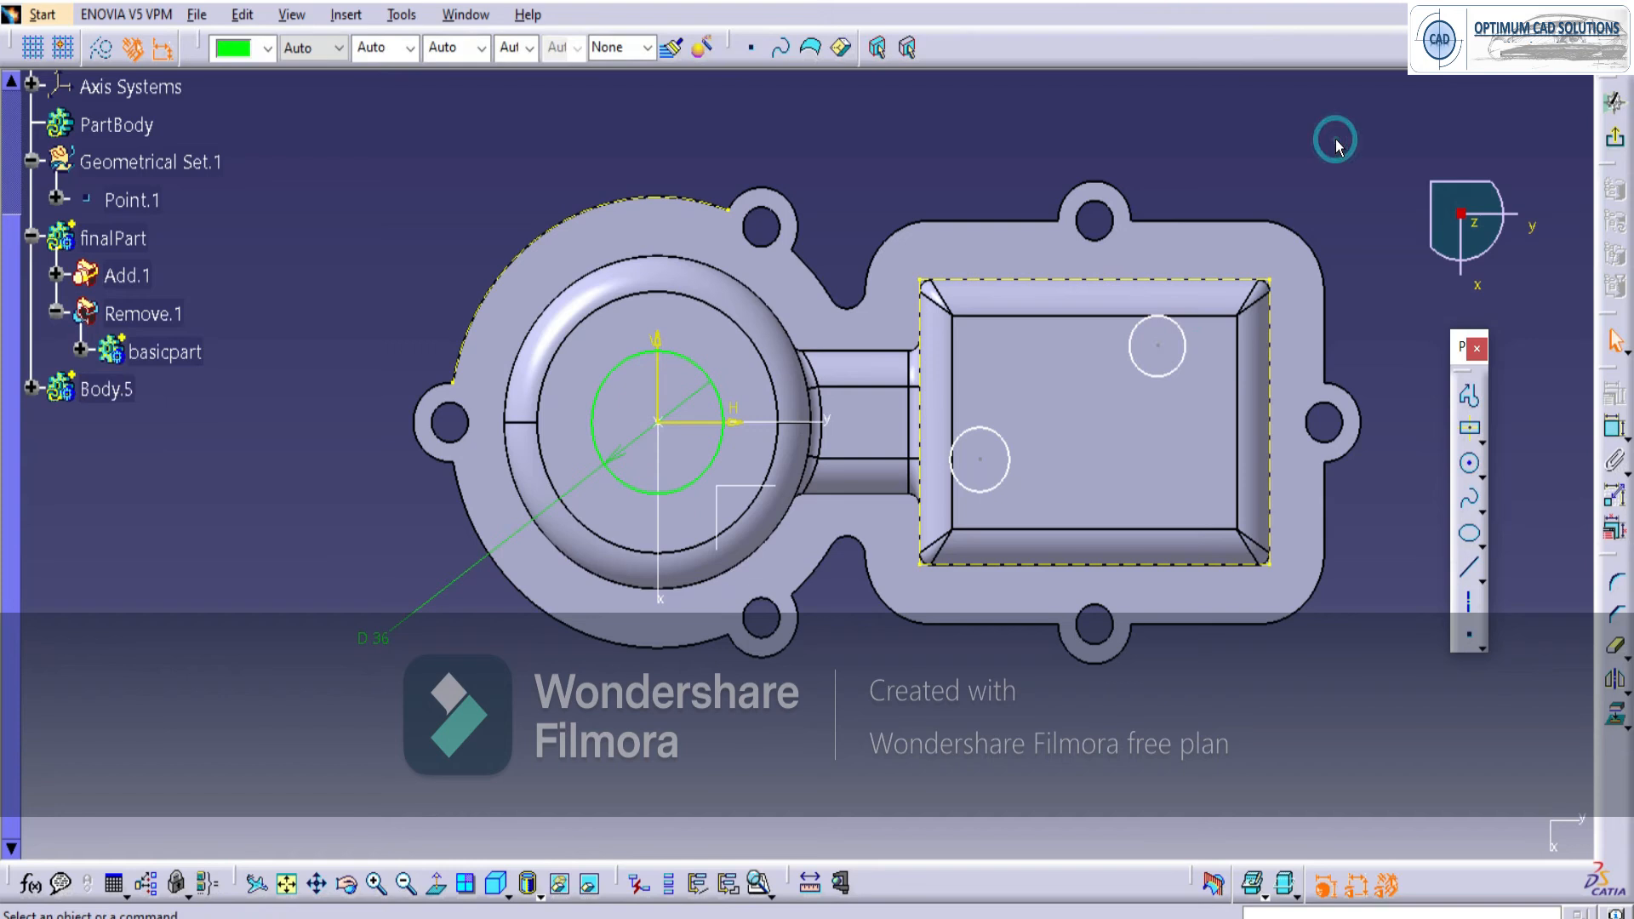
# Dimension both circles in the rectangular housing and set each diameter to 30 mm.
pyautogui.click(998, 486)
pyautogui.click(968, 692)
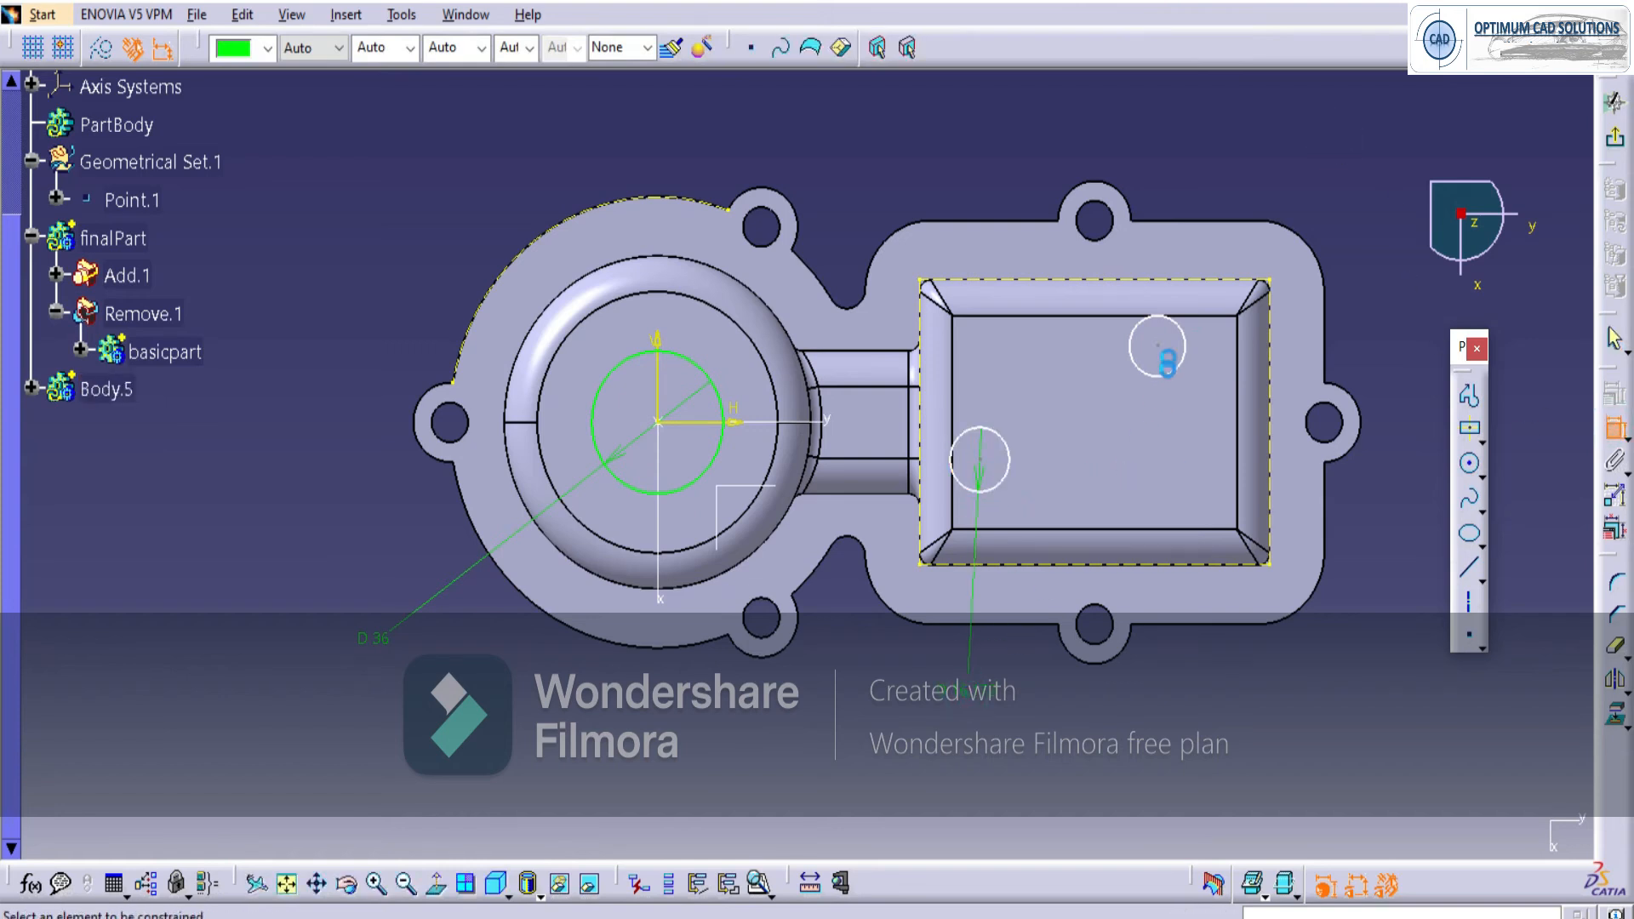
pyautogui.click(1296, 153)
pyautogui.doubleClick(1295, 154)
pyautogui.write('30')
pyautogui.press('Return')
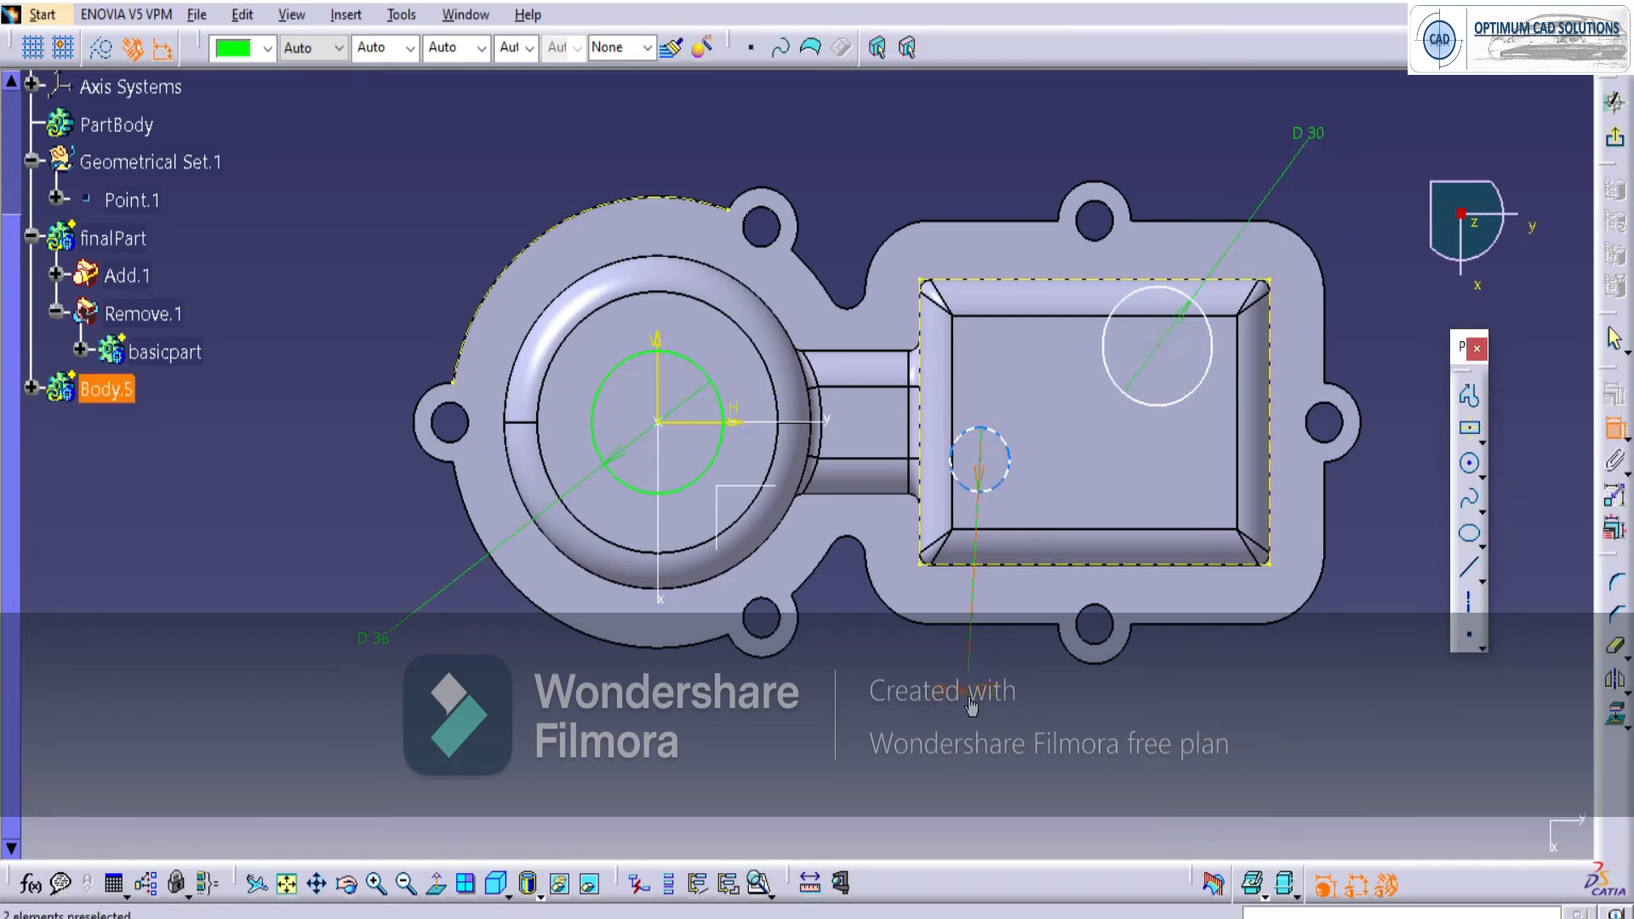
pyautogui.doubleClick(969, 691)
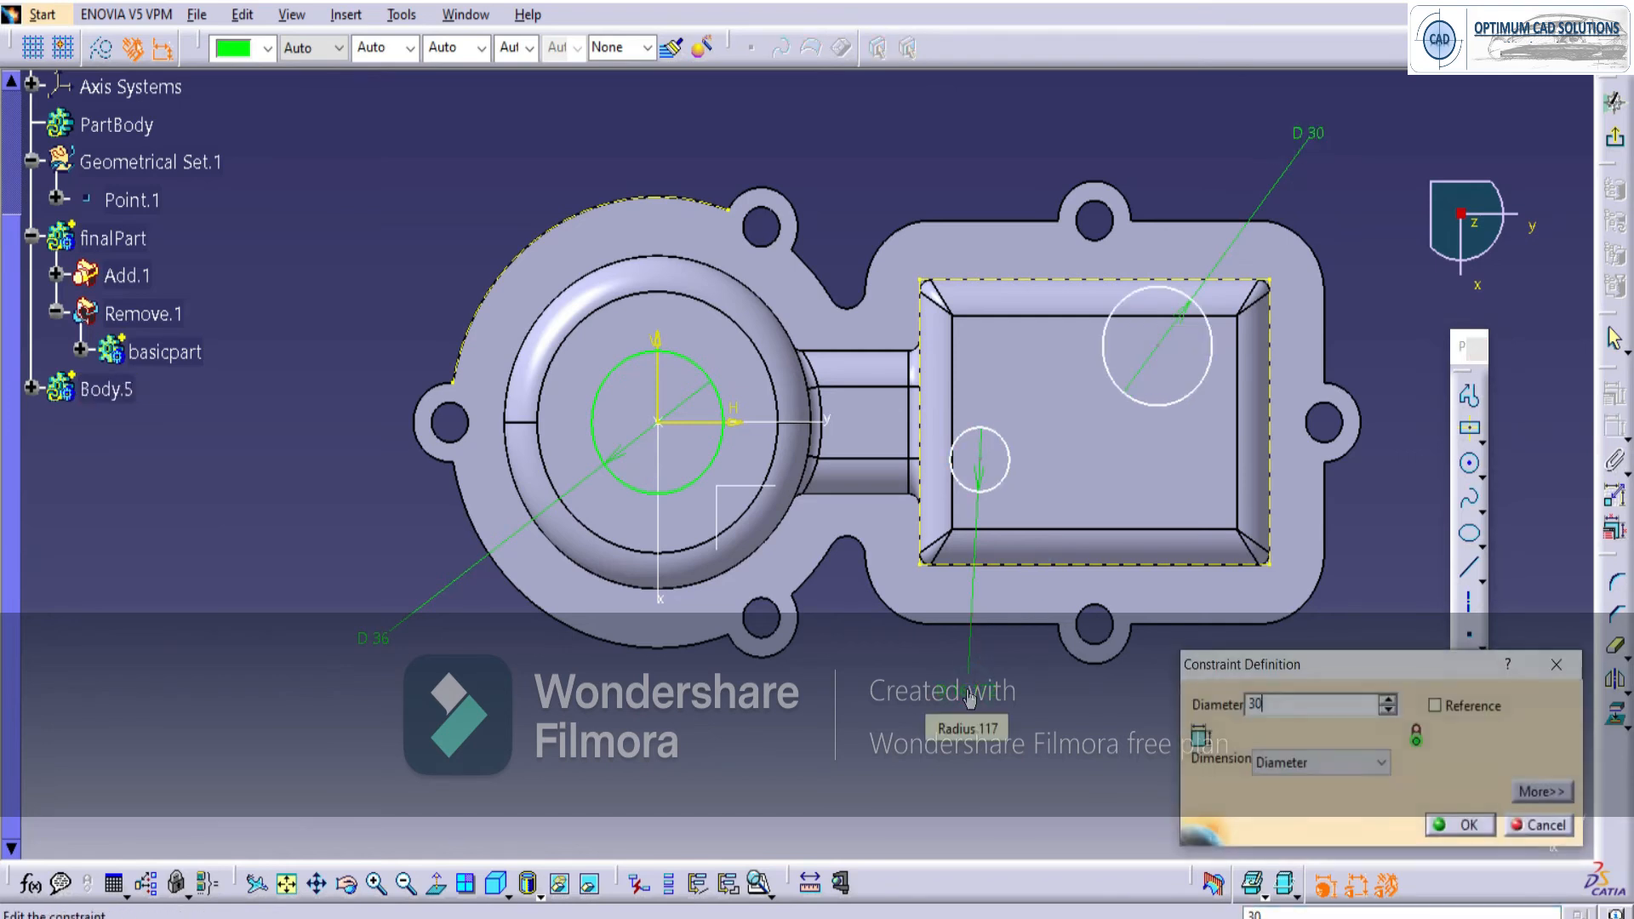
pyautogui.write('30')
pyautogui.press('Return')
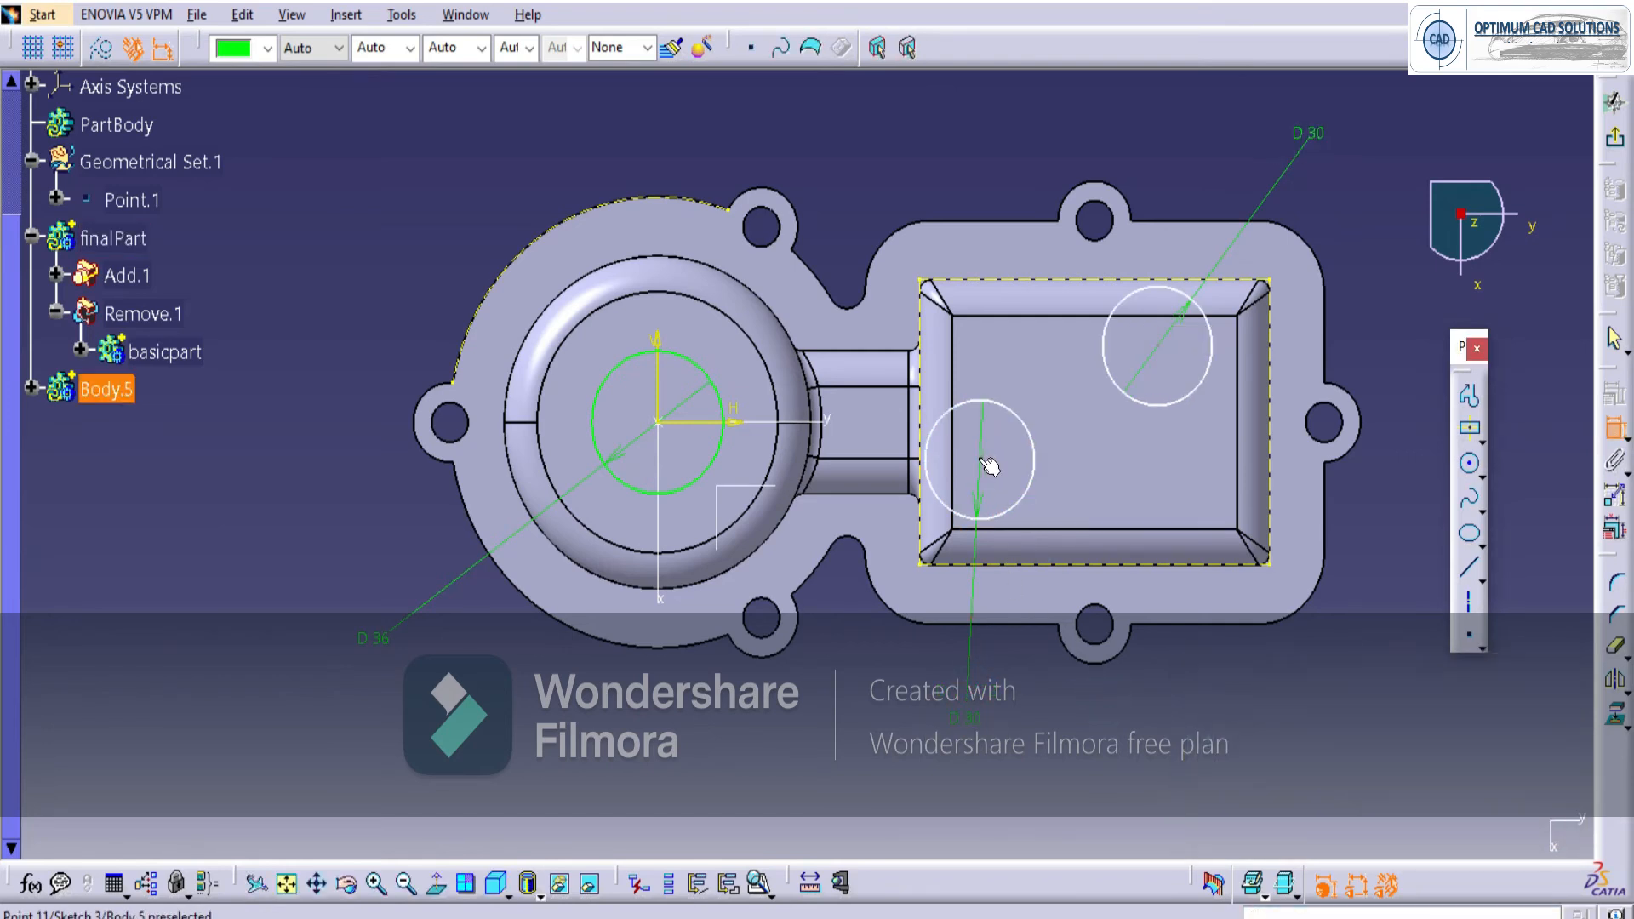
# Position the 30 mm circle nearer the neck 6 mm below the horizontal axis and 96 mm from the vertical axis.
pyautogui.click(856, 587)
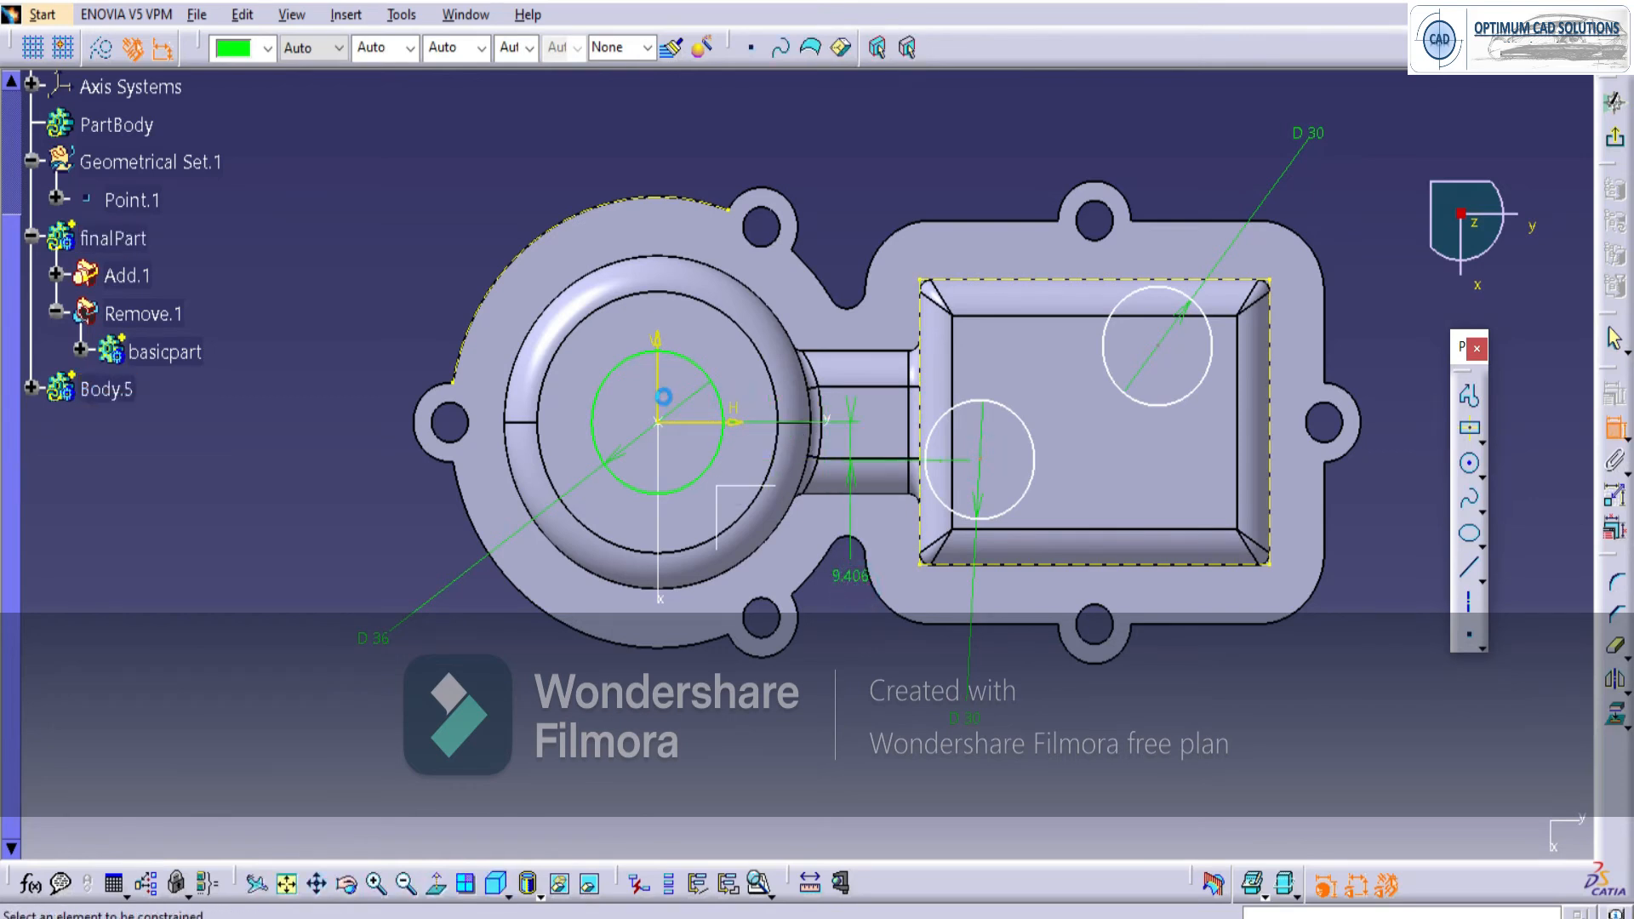
pyautogui.click(656, 341)
pyautogui.click(984, 461)
pyautogui.click(813, 136)
pyautogui.hotkey('alt', 'Tab')
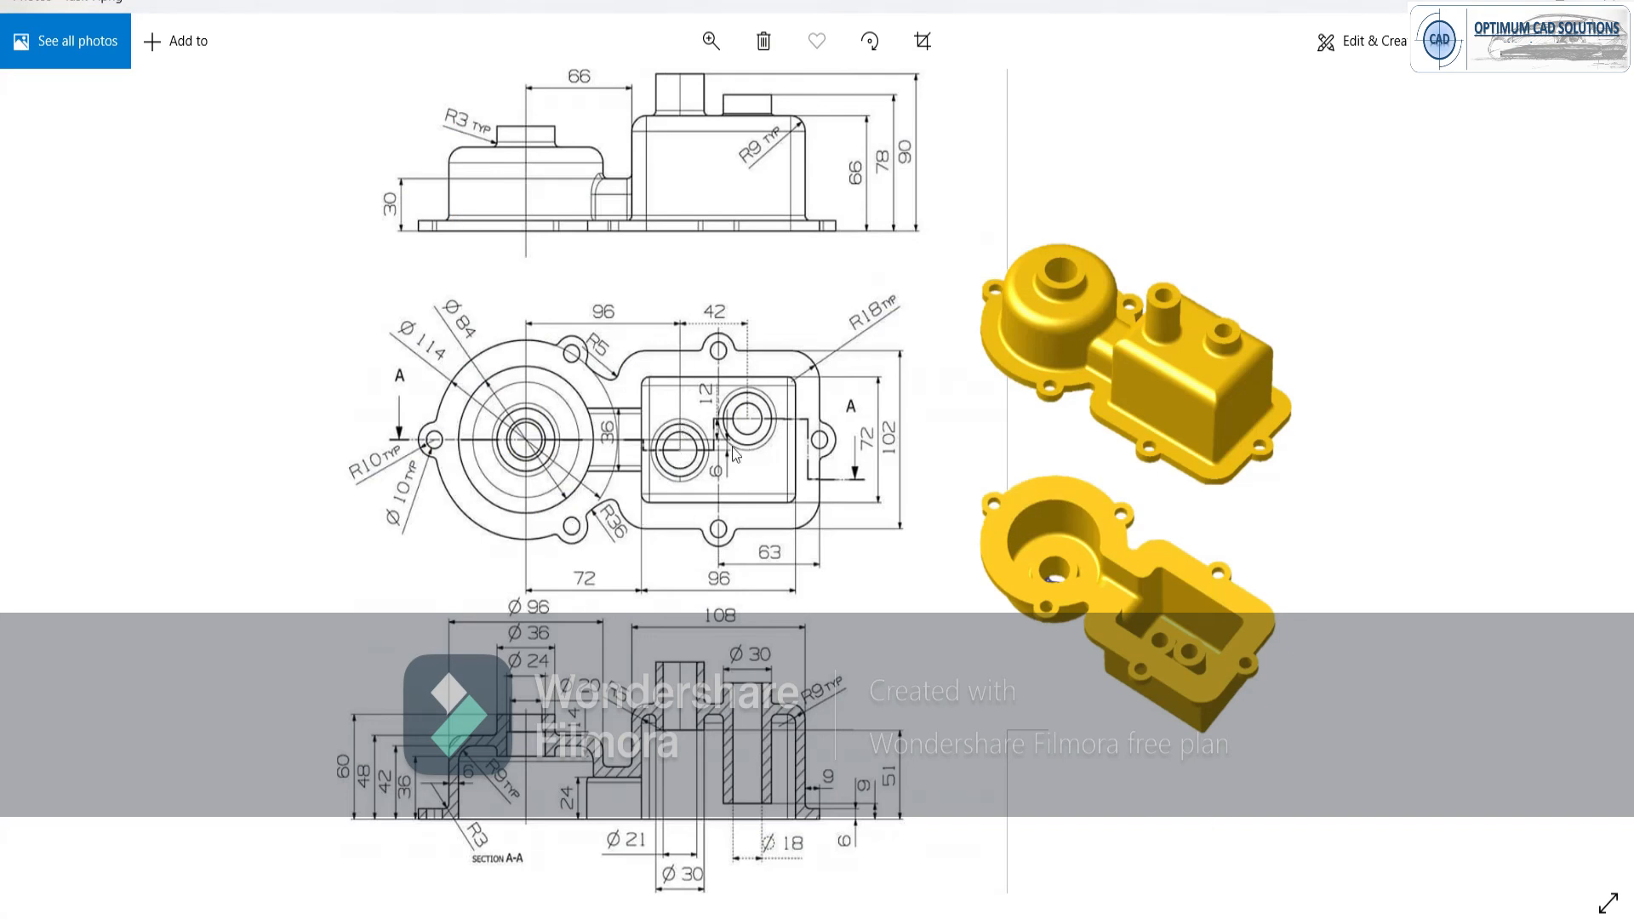
pyautogui.hotkey('alt', 'Tab')
pyautogui.doubleClick(851, 586)
pyautogui.write('6')
pyautogui.press('Return')
pyautogui.doubleClick(804, 126)
pyautogui.write('96')
pyautogui.press('Return')
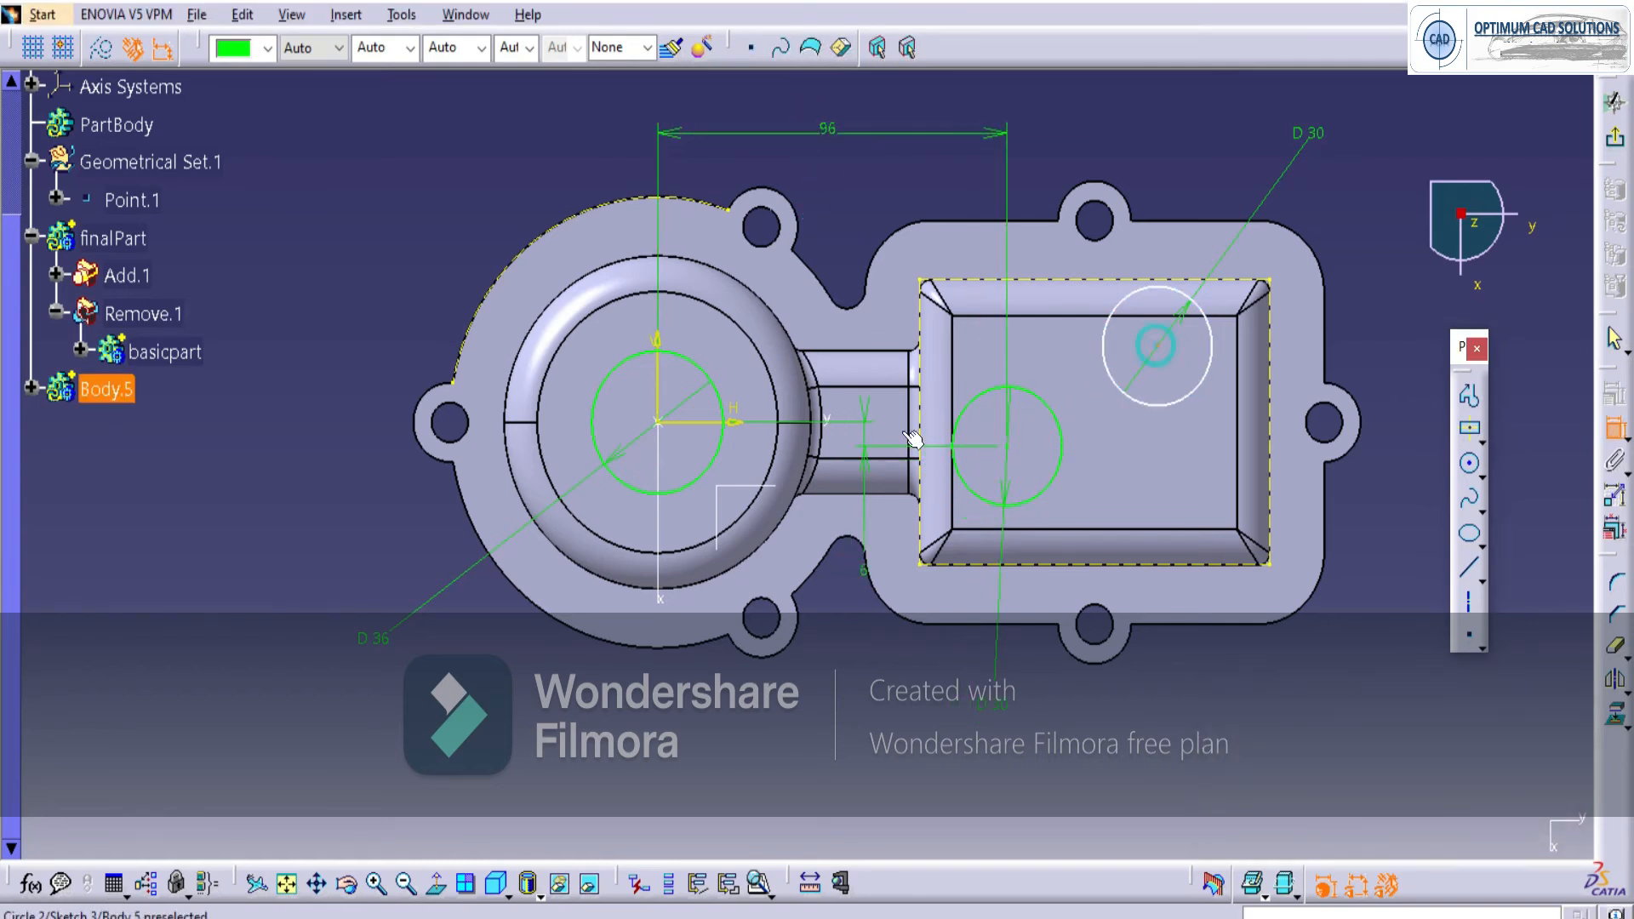
# Position the upper 30 mm circle 12 mm above the horizontal axis and 42 mm horizontally from the other circle's centre.
pyautogui.click(1350, 318)
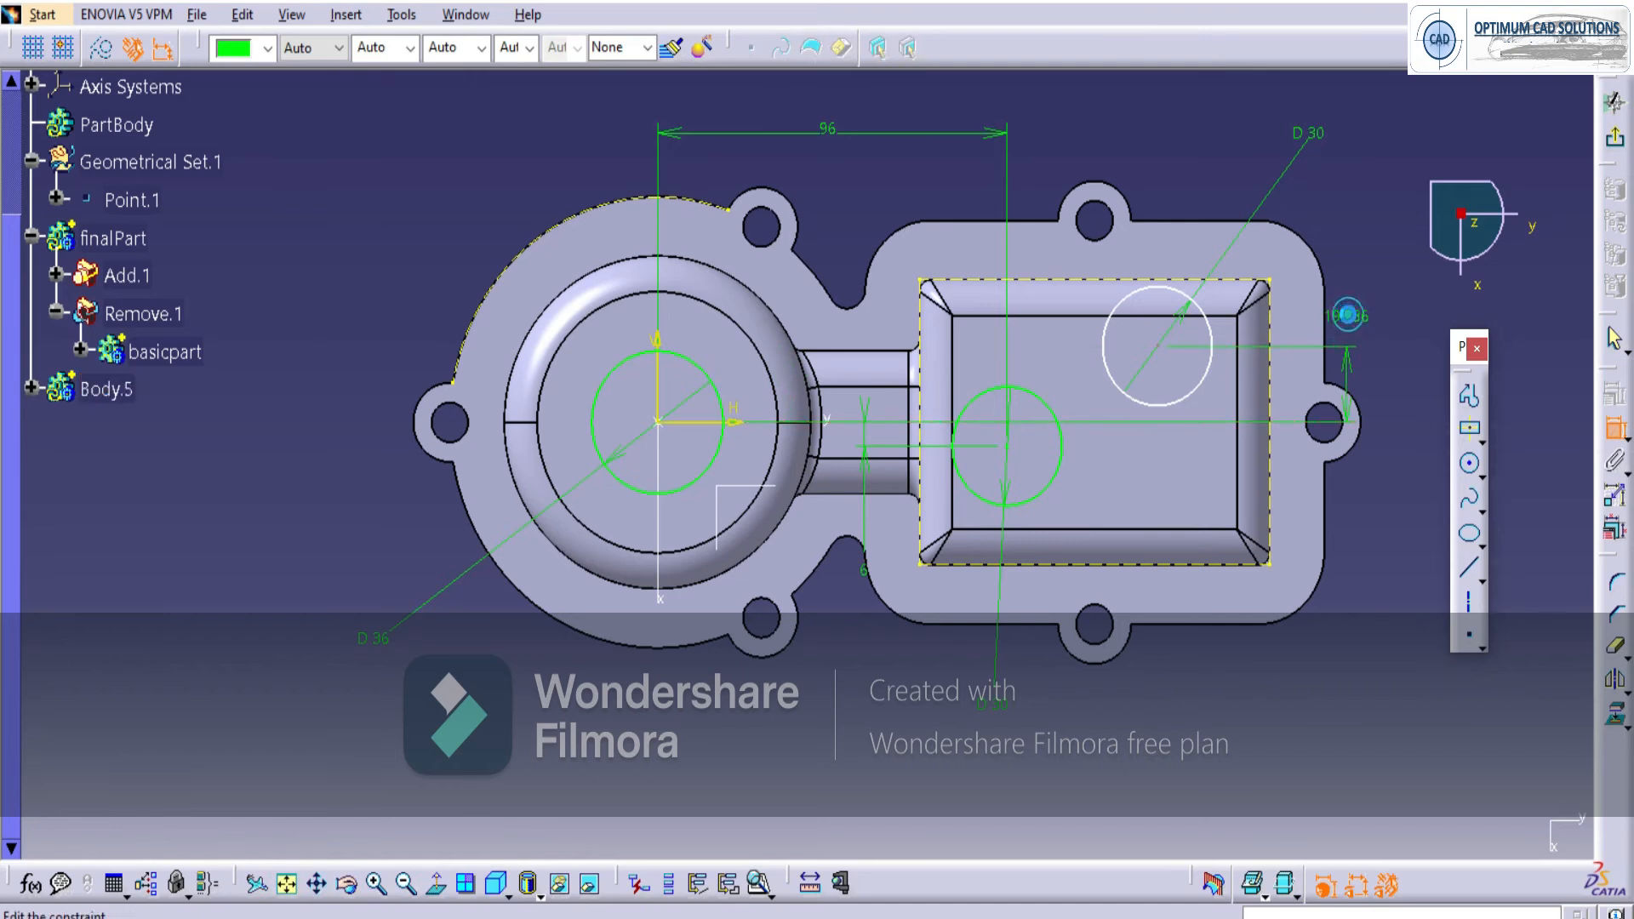
pyautogui.doubleClick(1352, 321)
pyautogui.write('12')
pyautogui.press('Return')
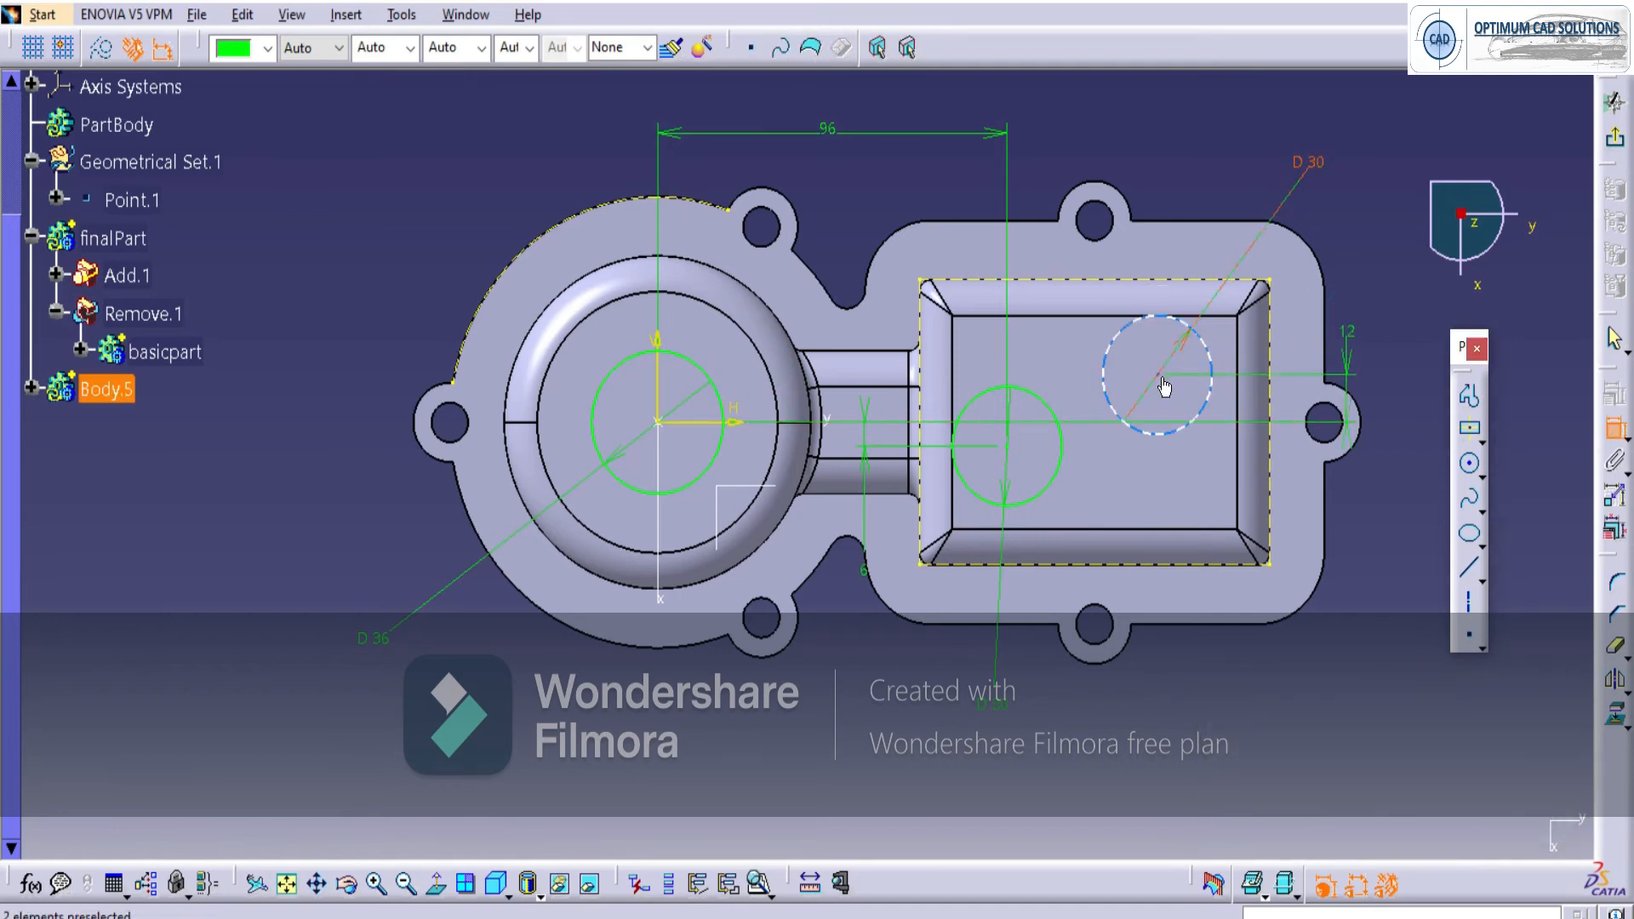
pyautogui.rightClick(1100, 174)
pyautogui.click(1191, 252)
pyautogui.click(1117, 143)
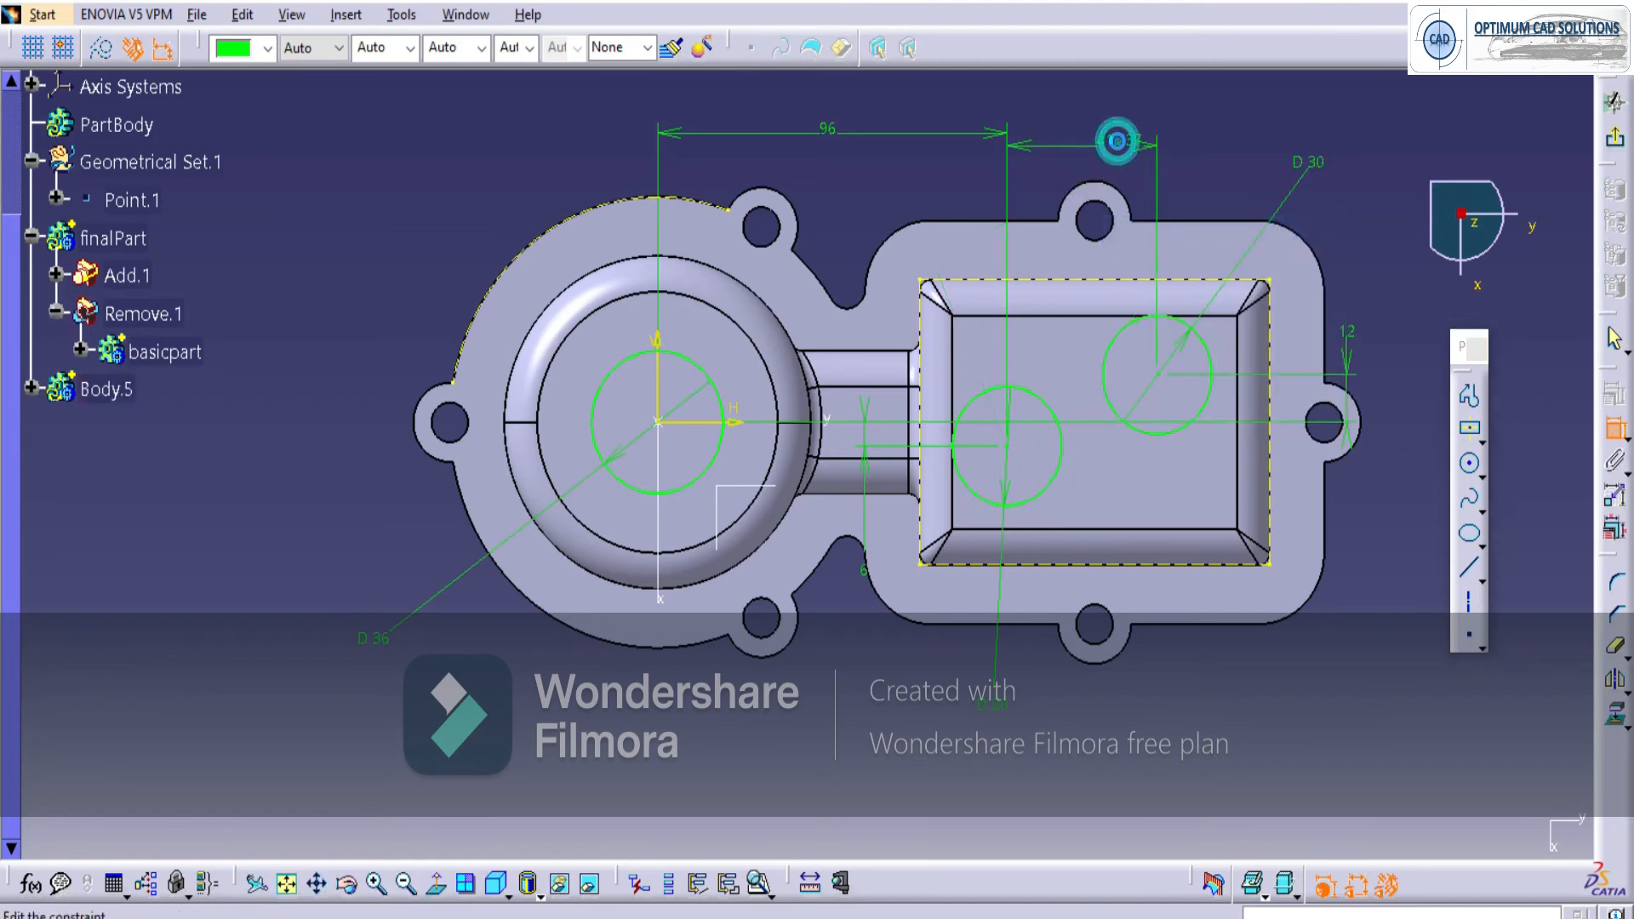
pyautogui.doubleClick(1117, 140)
pyautogui.write('42')
pyautogui.press('Return')
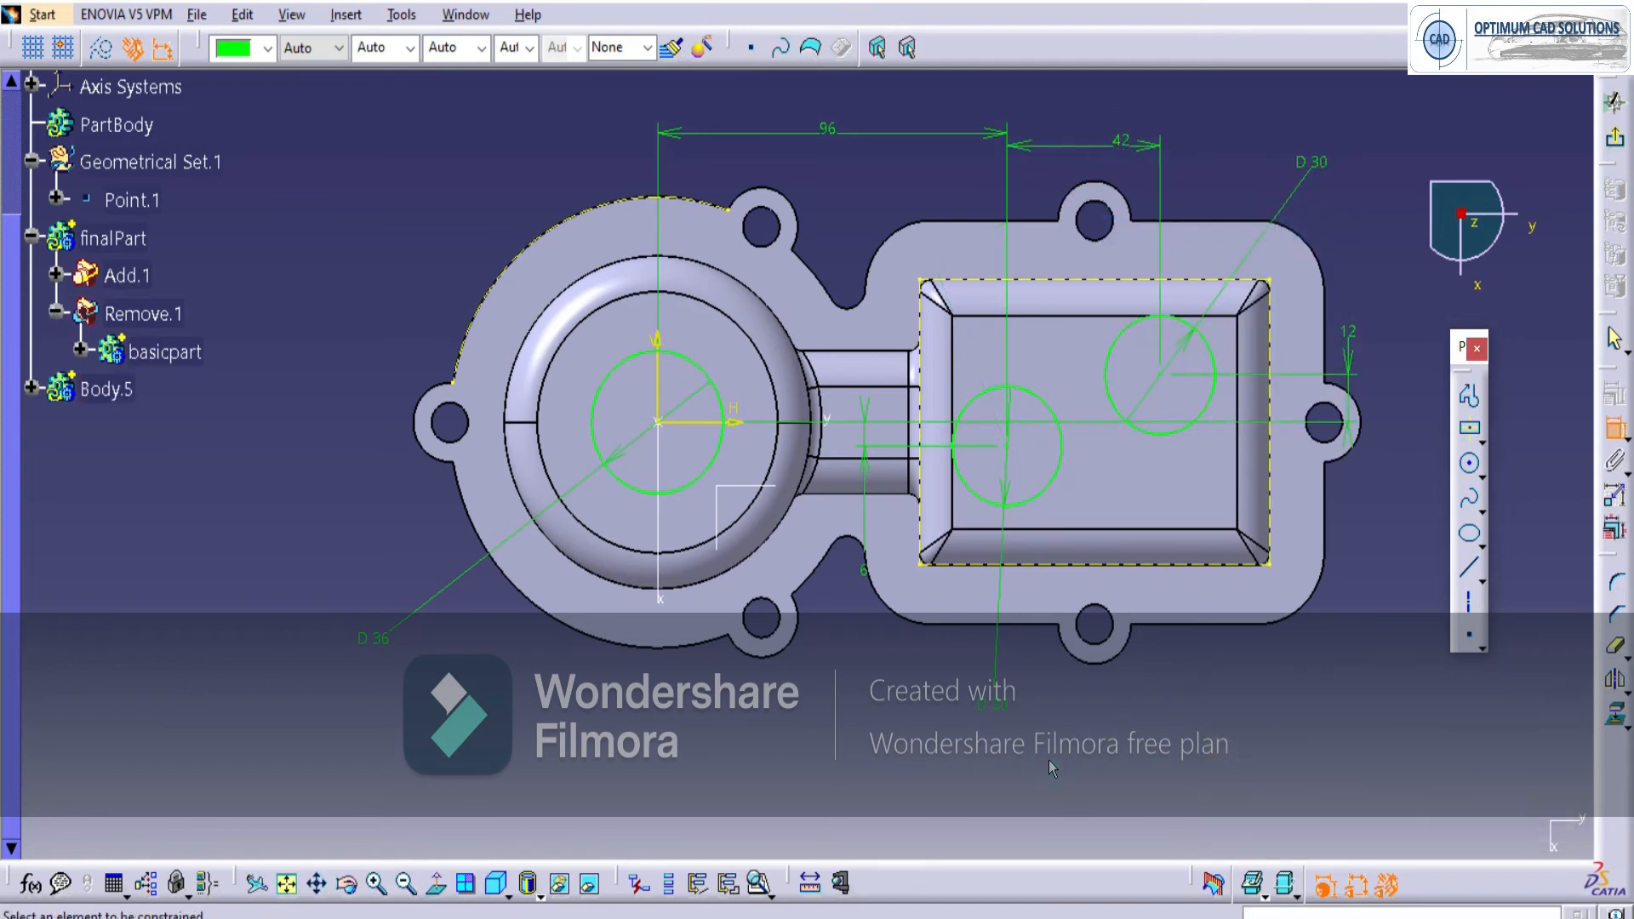
# Create separate output profiles from the two 30 mm circles and exit the sketch.
pyautogui.hotkey('alt', 'Tab')
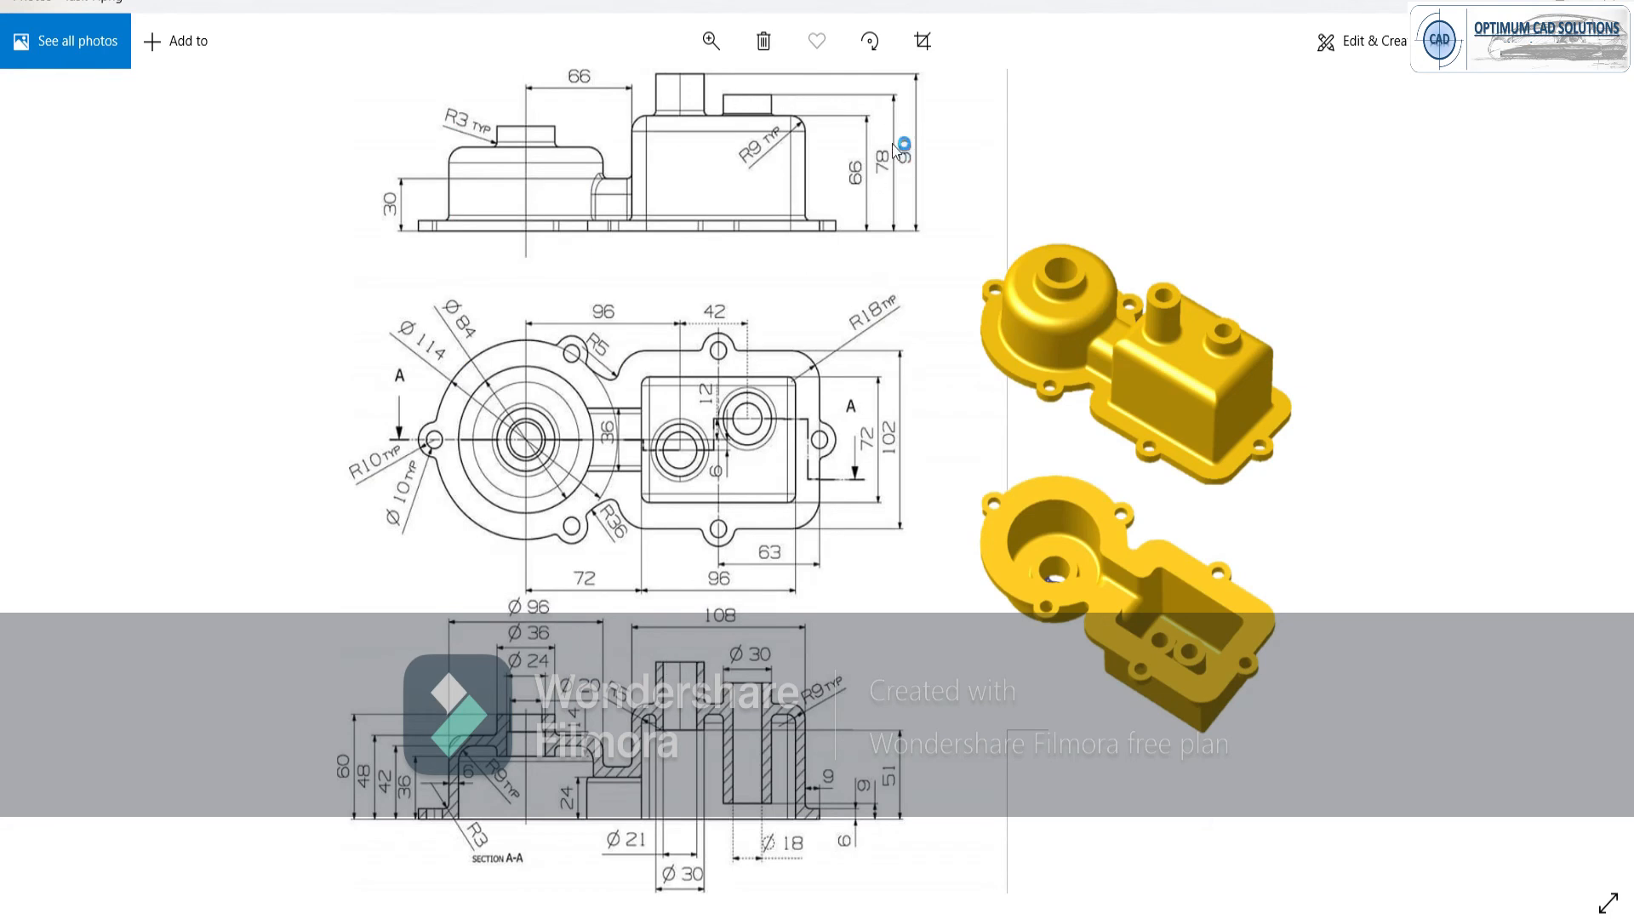
pyautogui.hotkey('alt', 'Tab')
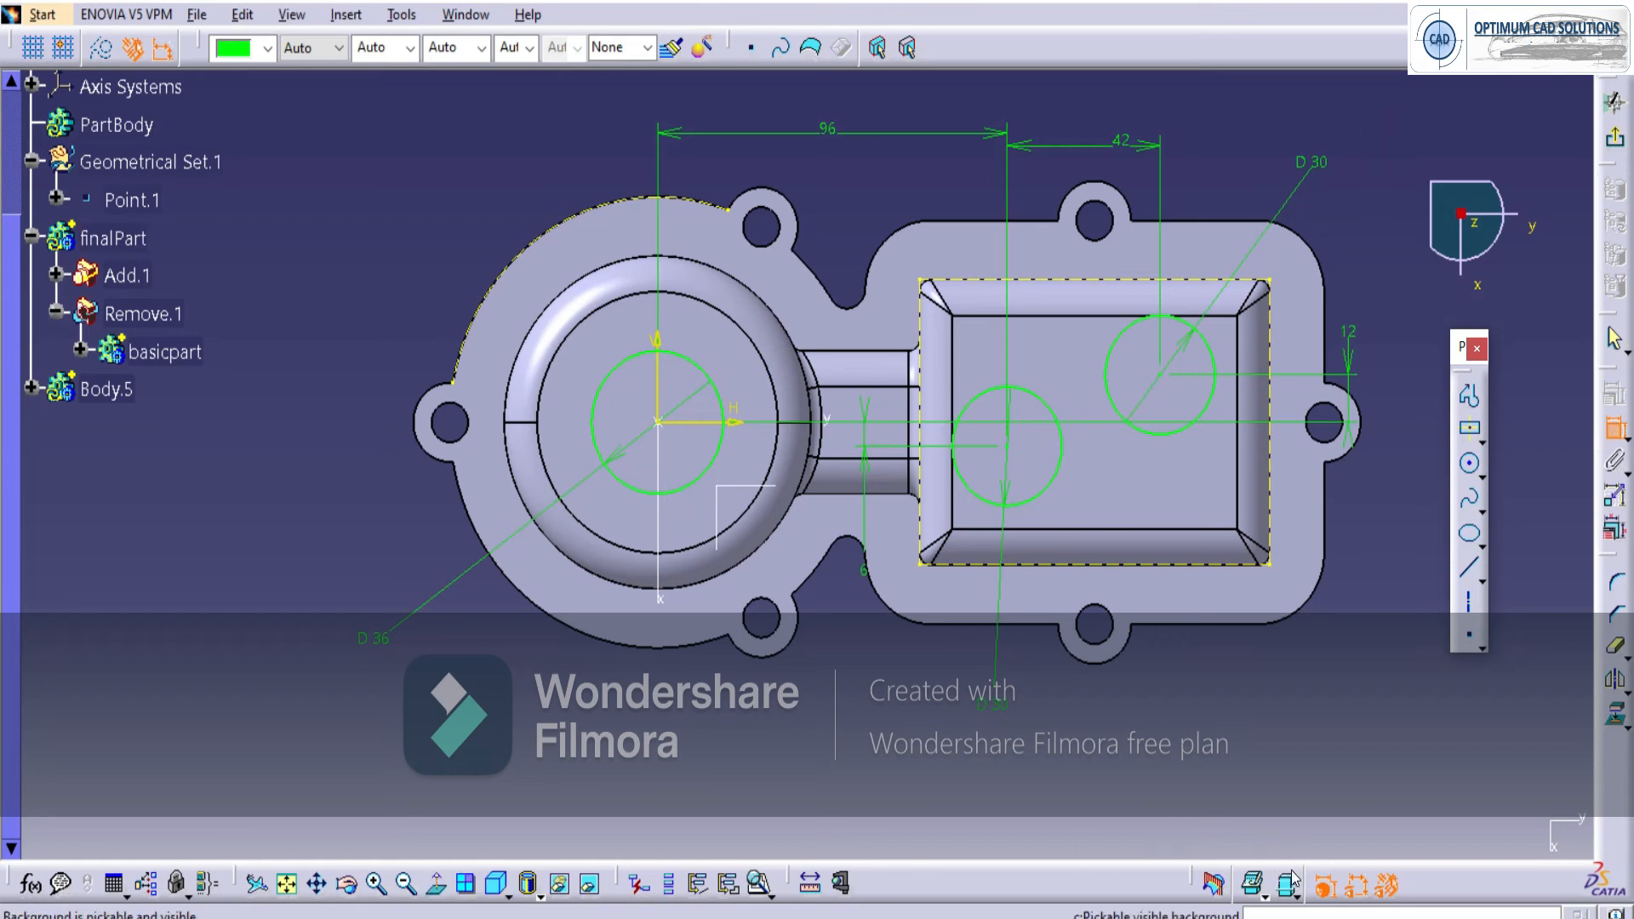
pyautogui.click(730, 880)
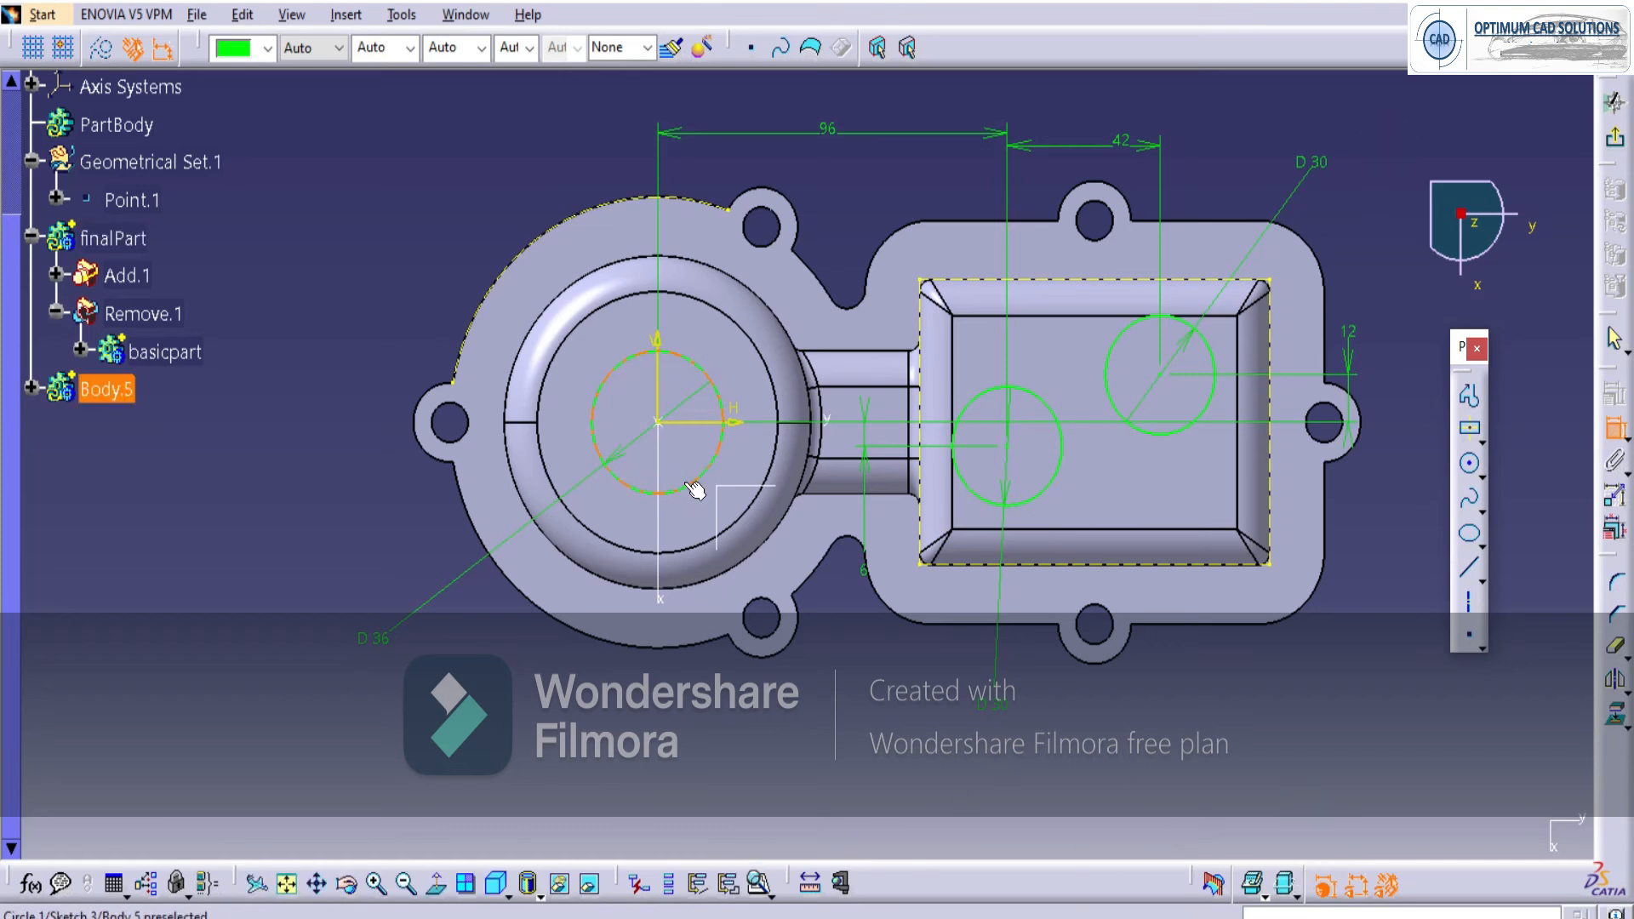
pyautogui.click(739, 716)
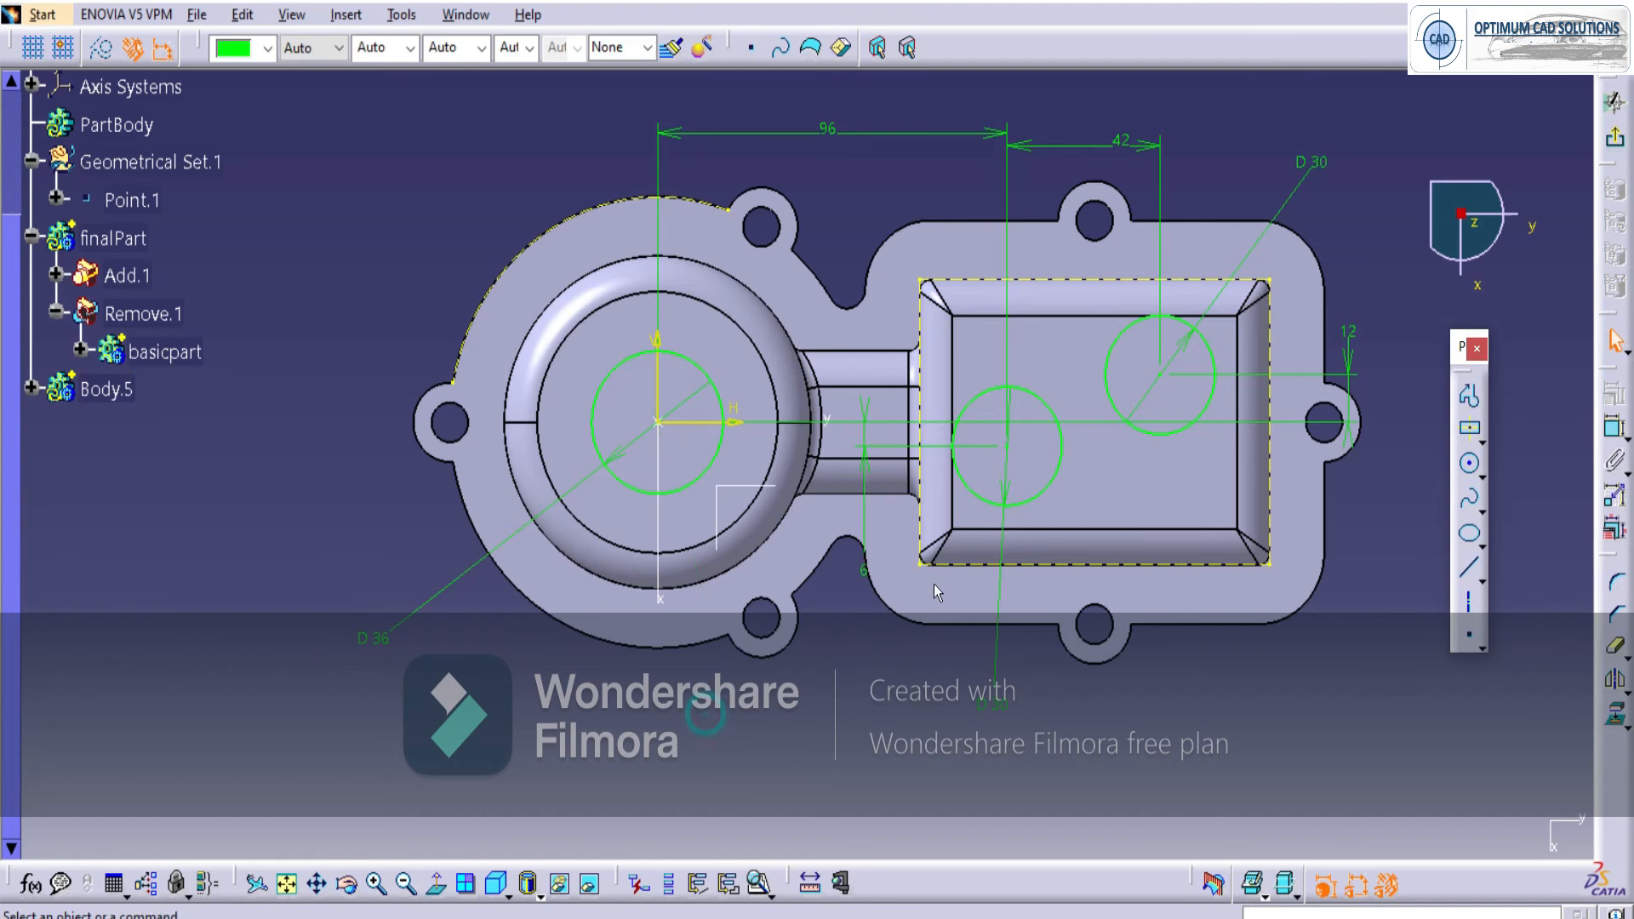
pyautogui.click(735, 887)
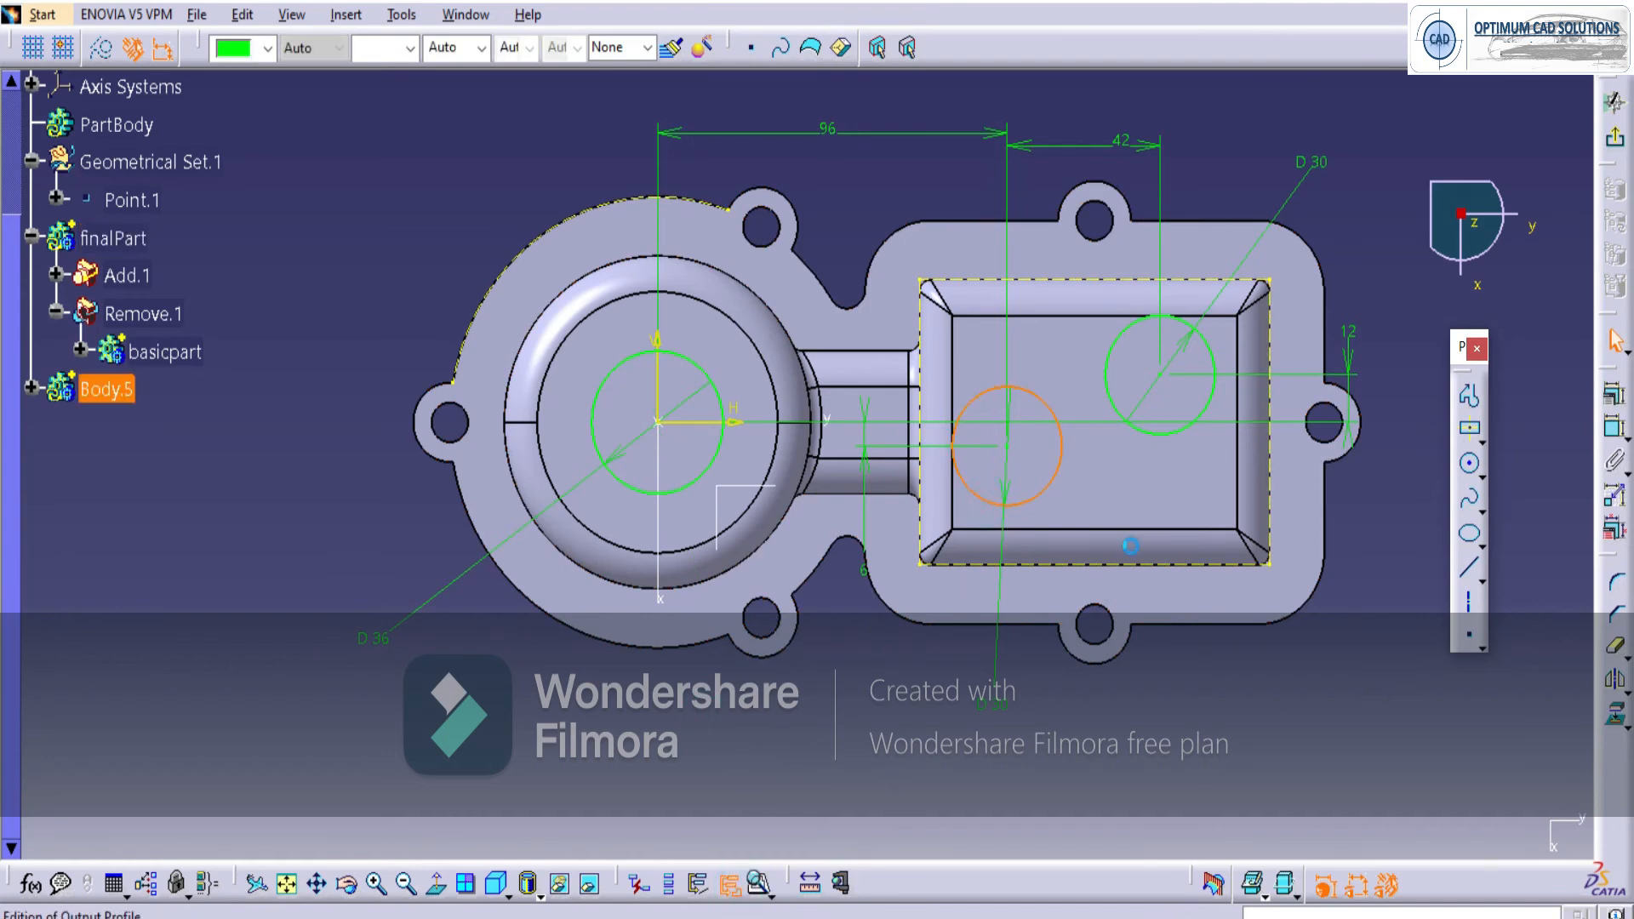
pyautogui.click(1297, 700)
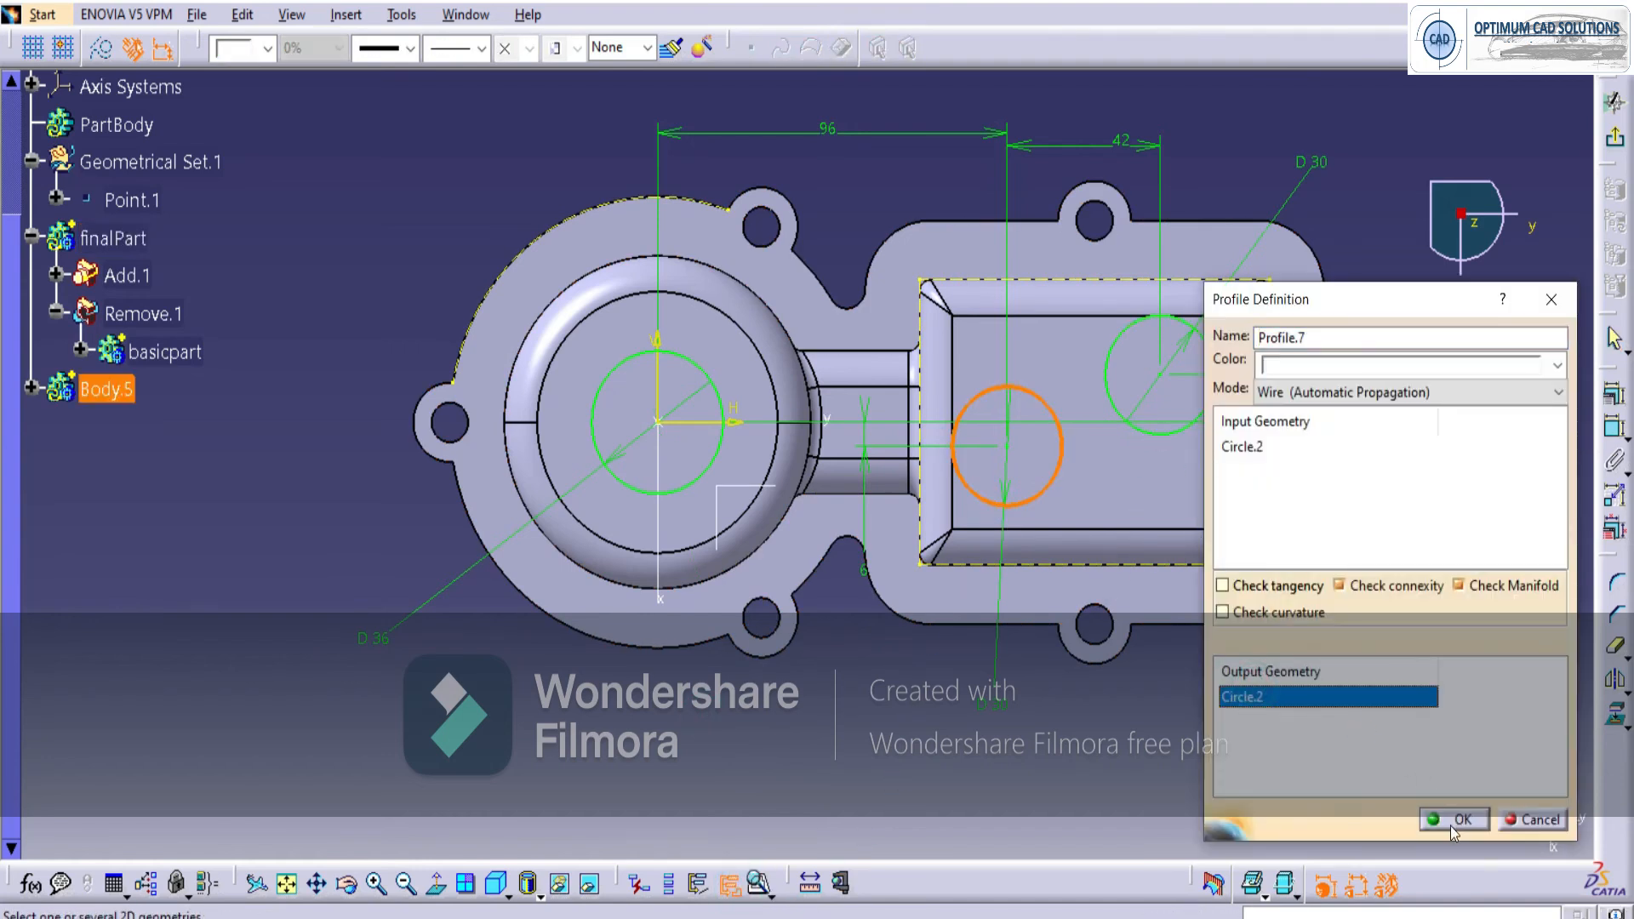
pyautogui.click(1457, 819)
pyautogui.click(1136, 429)
pyautogui.click(731, 887)
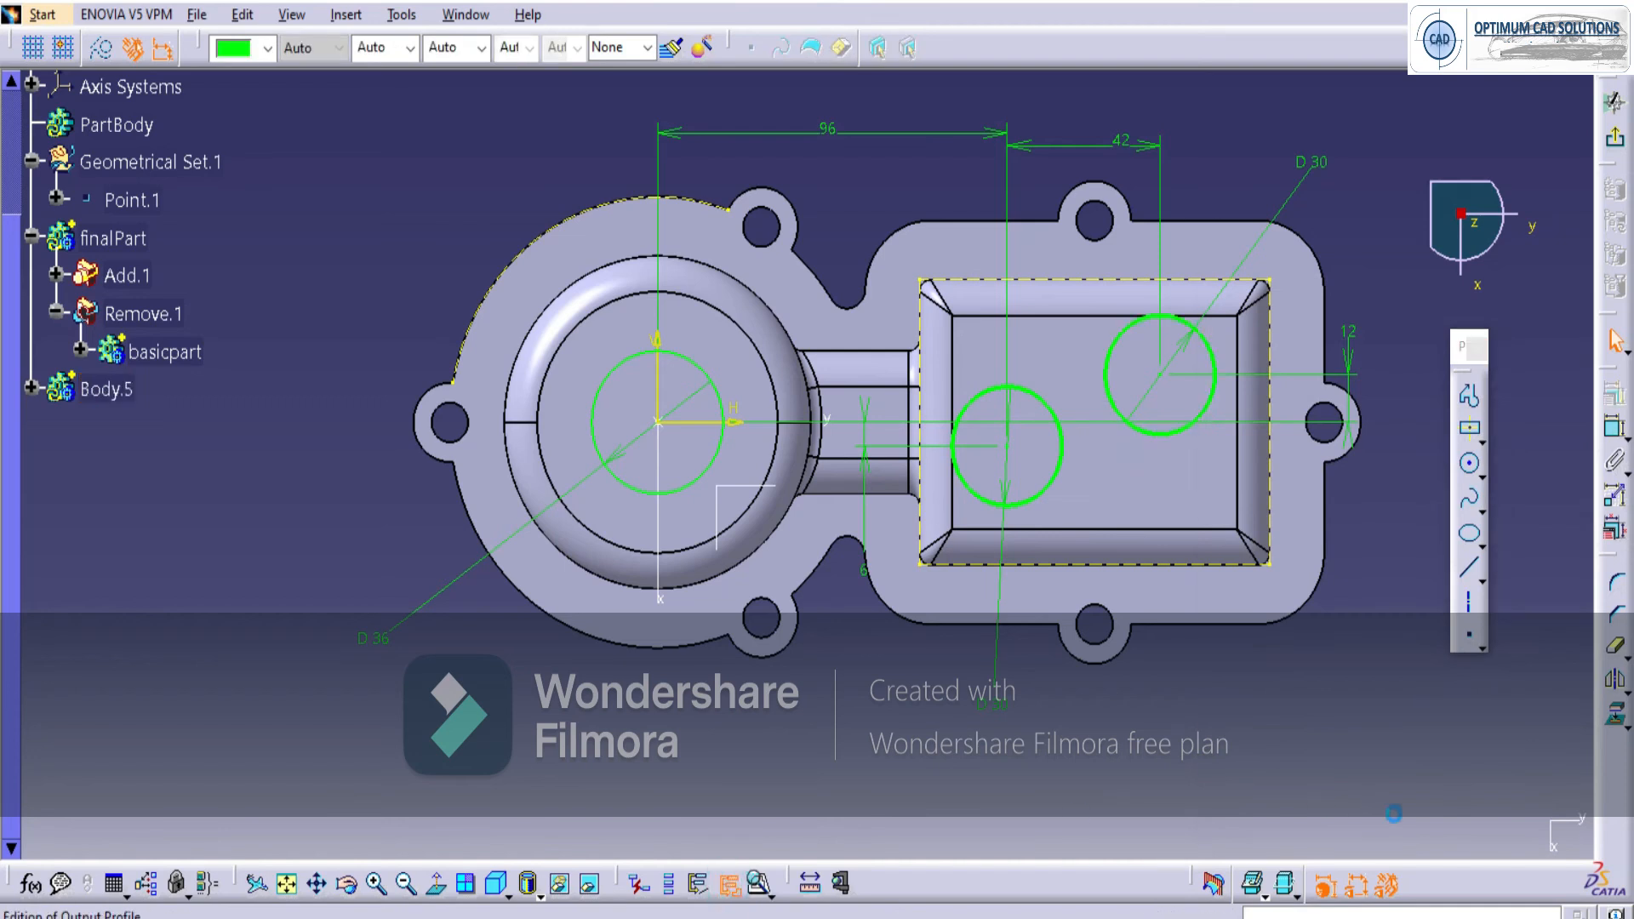
pyautogui.click(1458, 818)
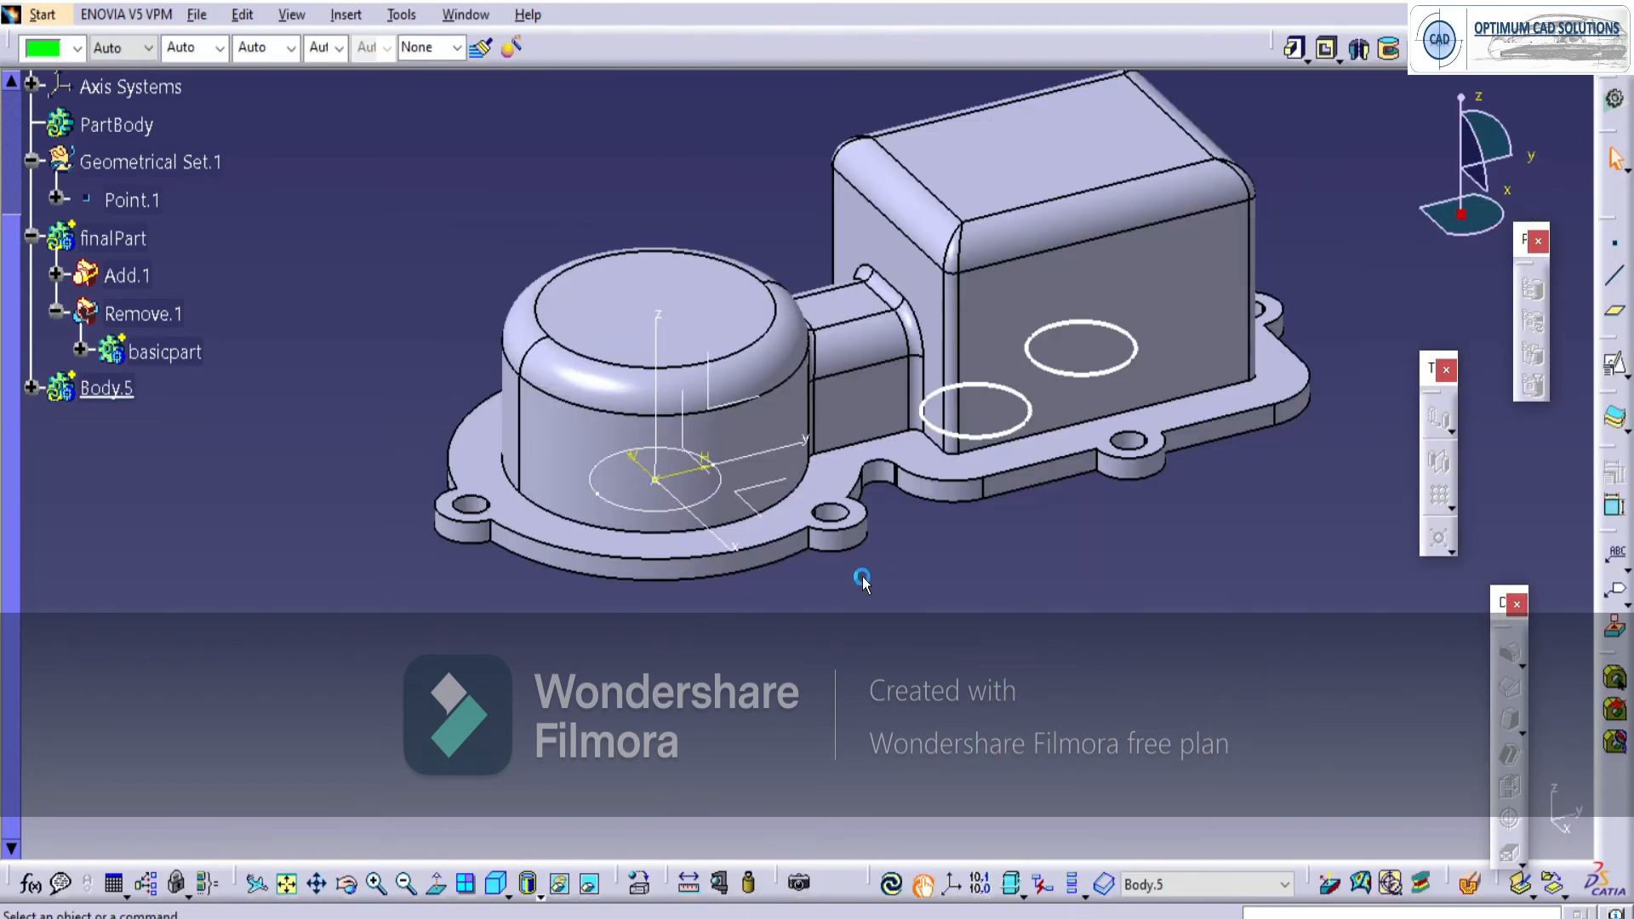
# Check the boss heights in the drawing and pad the round housing's 36 mm circle with limits of 66 mm and -36 mm.
pyautogui.moveTo(1092, 593); pyautogui.dragTo(1075, 570, button='middle')
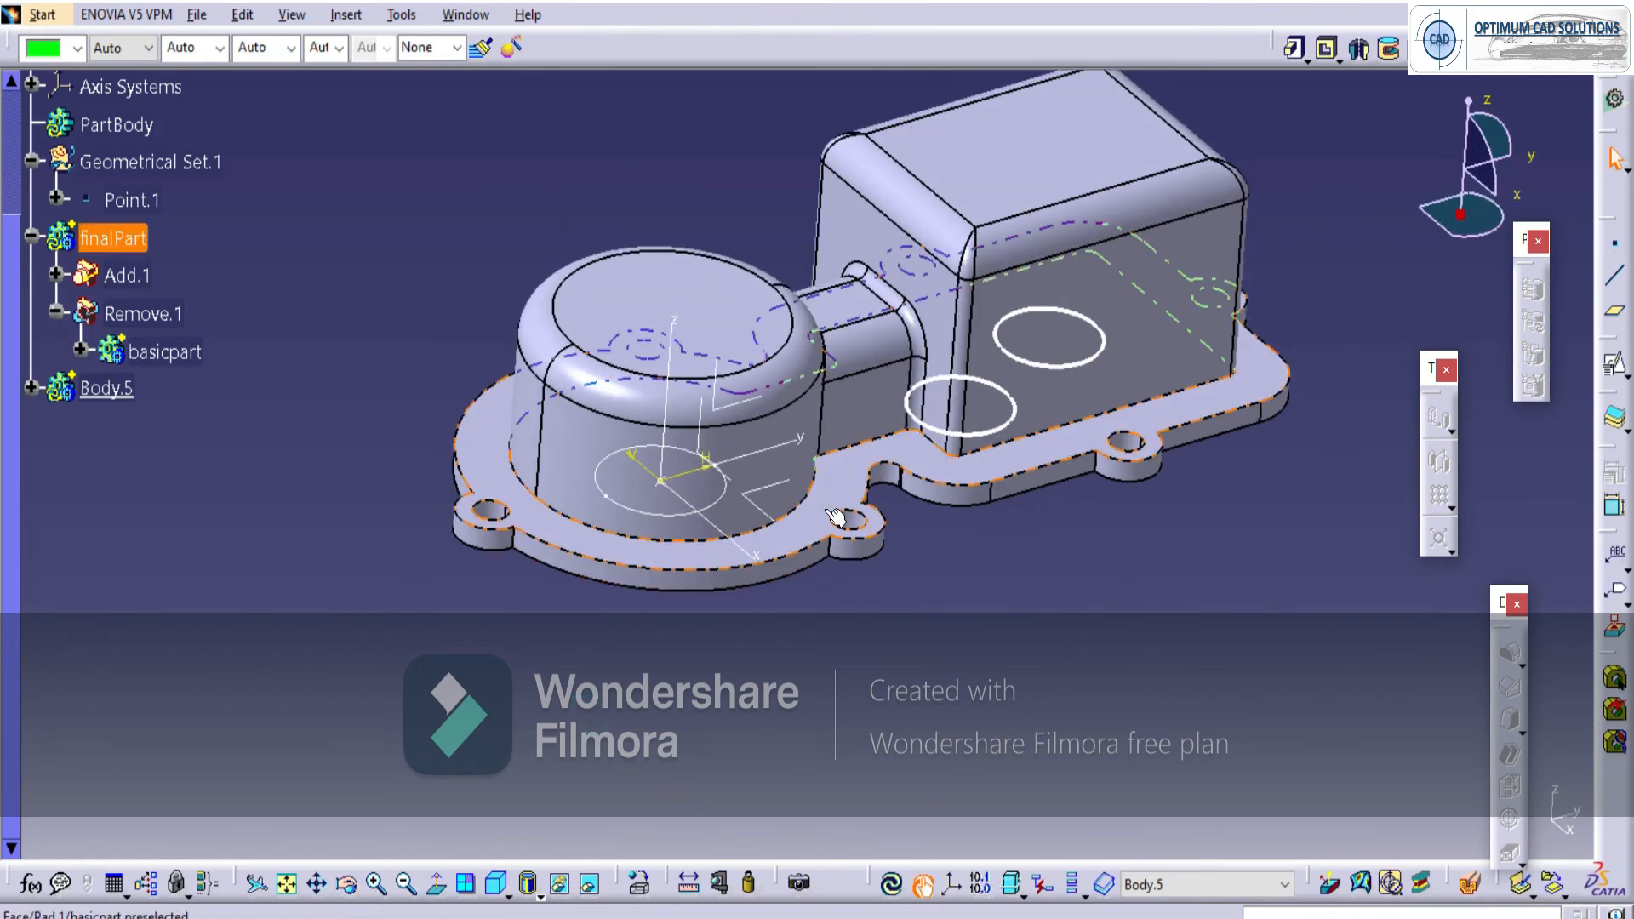
pyautogui.press('super')
pyautogui.press('super')
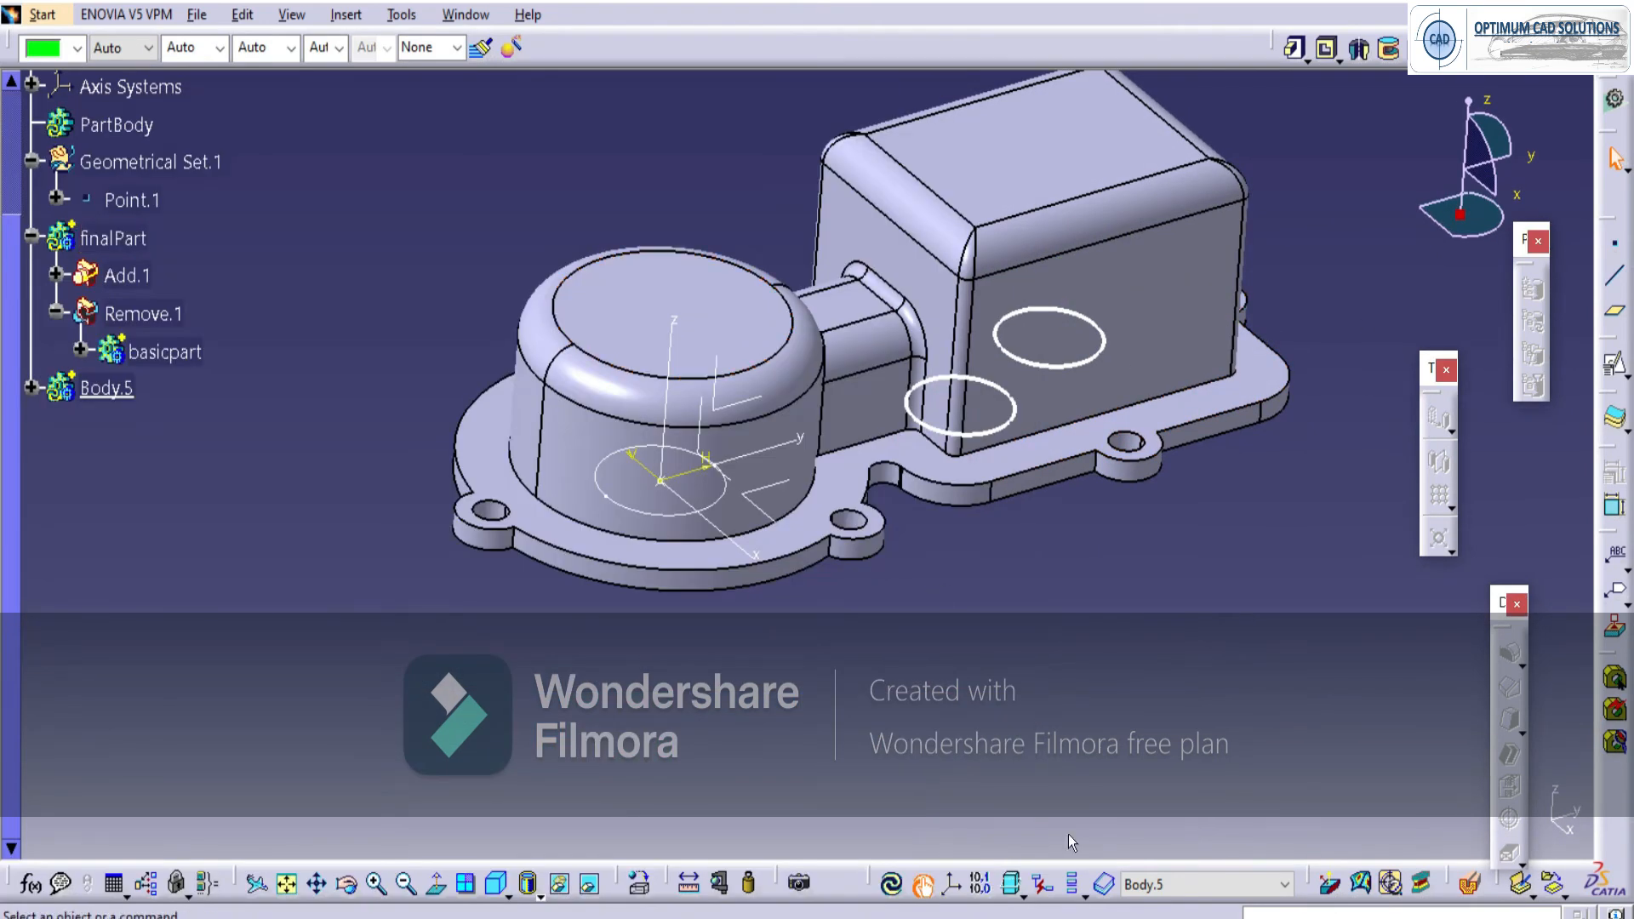
pyautogui.hotkey('alt', 'Tab')
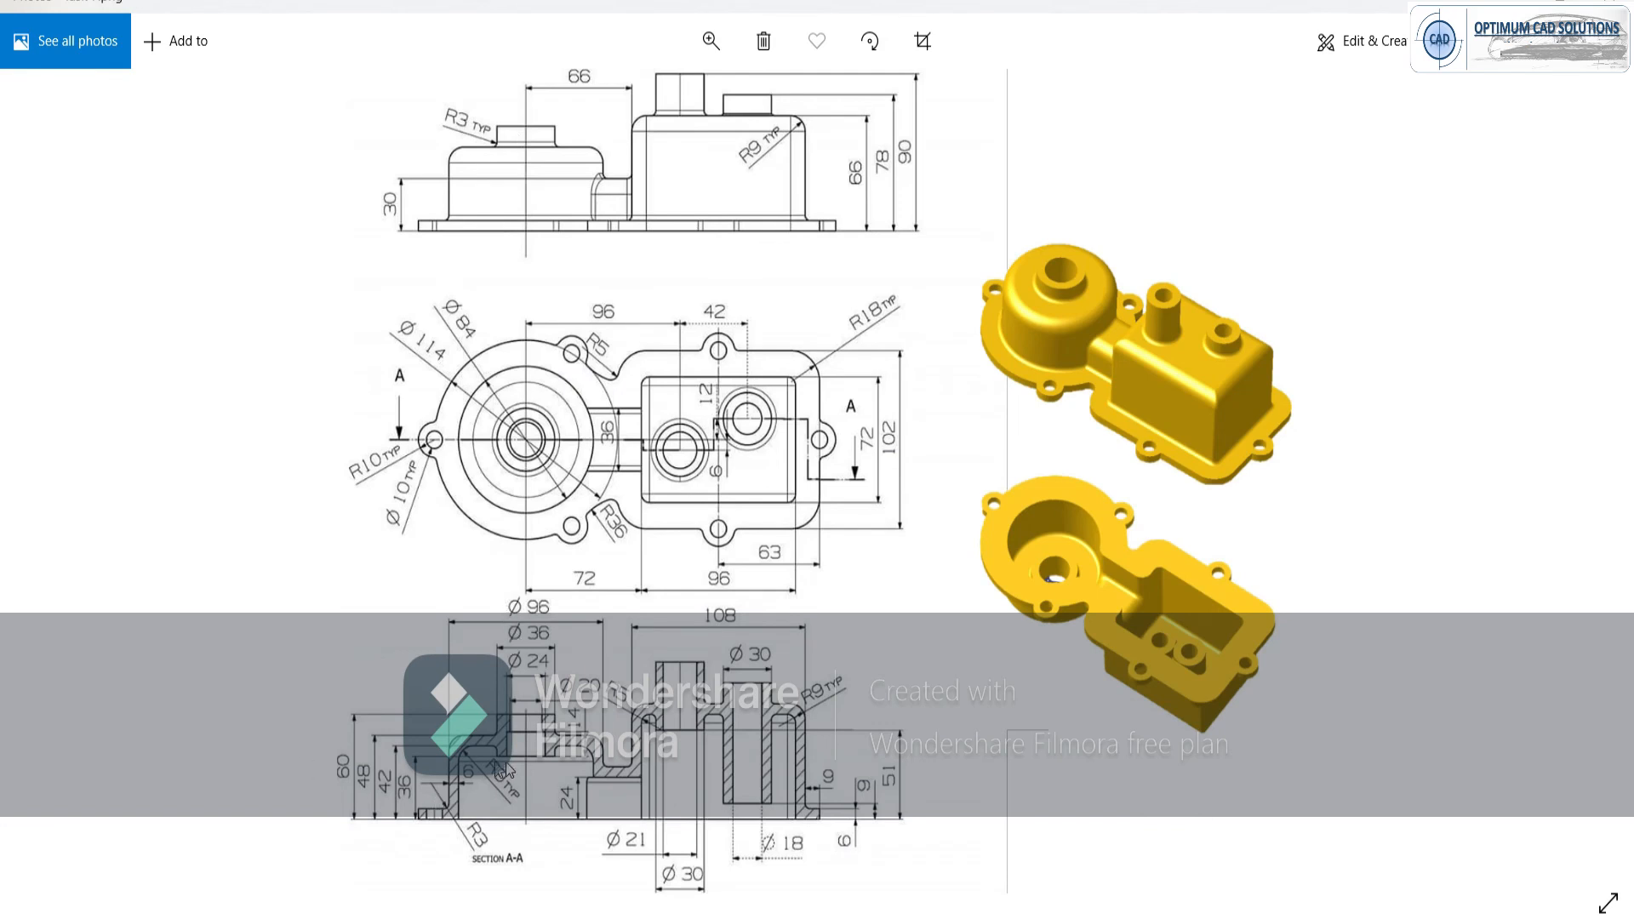
pyautogui.hotkey('alt', 'Tab')
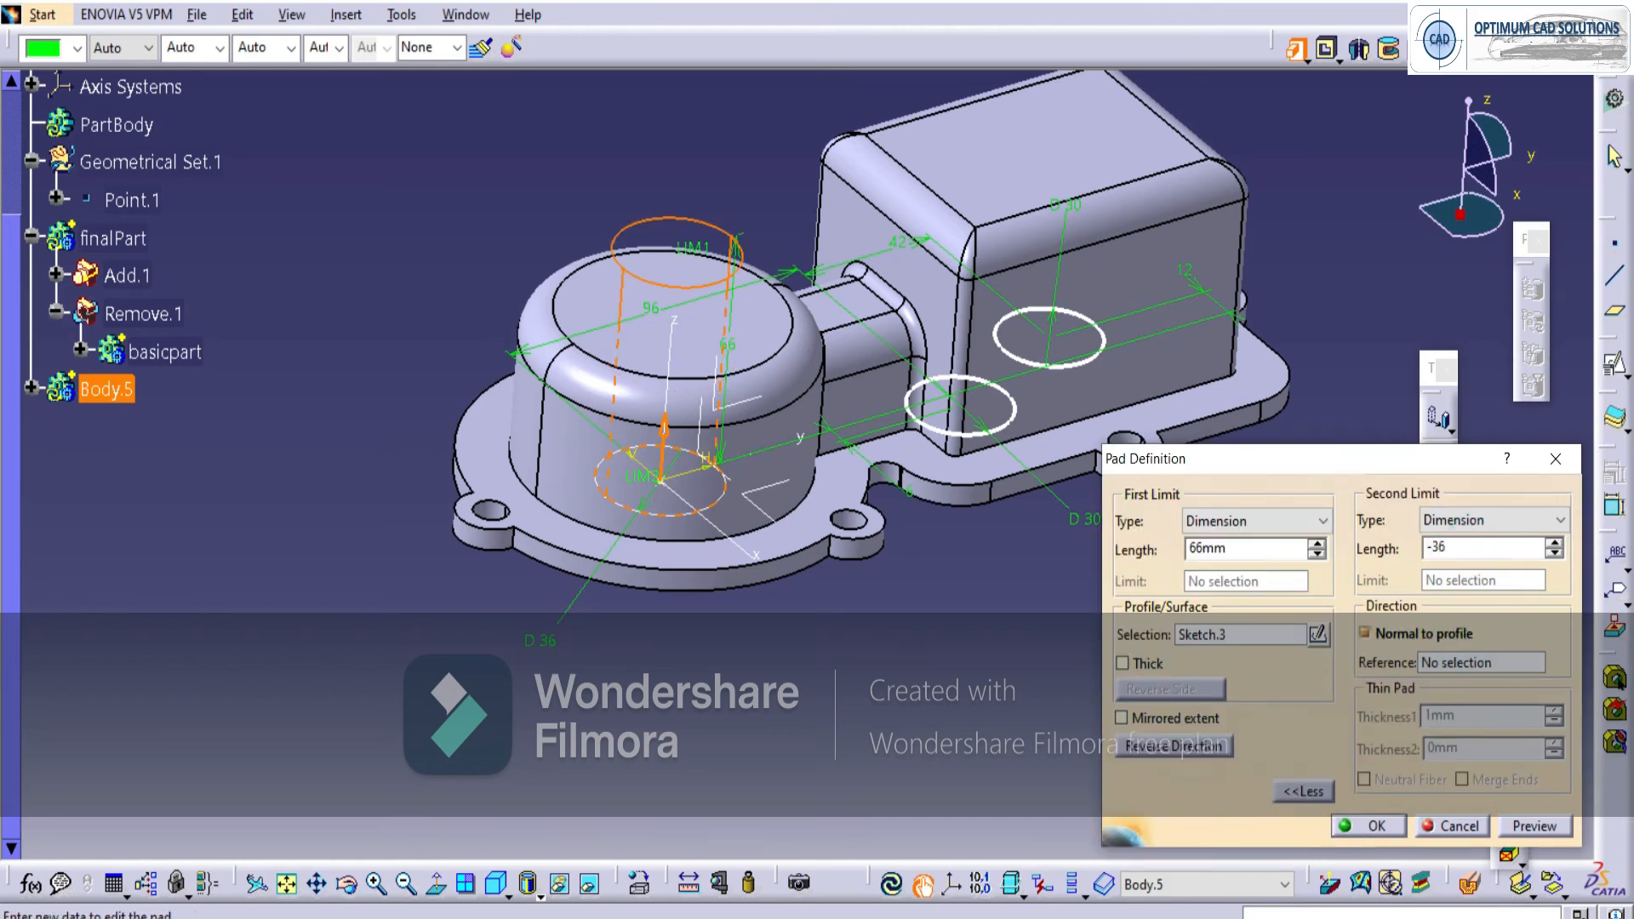
pyautogui.press('Return')
pyautogui.click(1018, 587)
pyautogui.moveTo(1018, 587); pyautogui.dragTo(995, 514, button='middle')
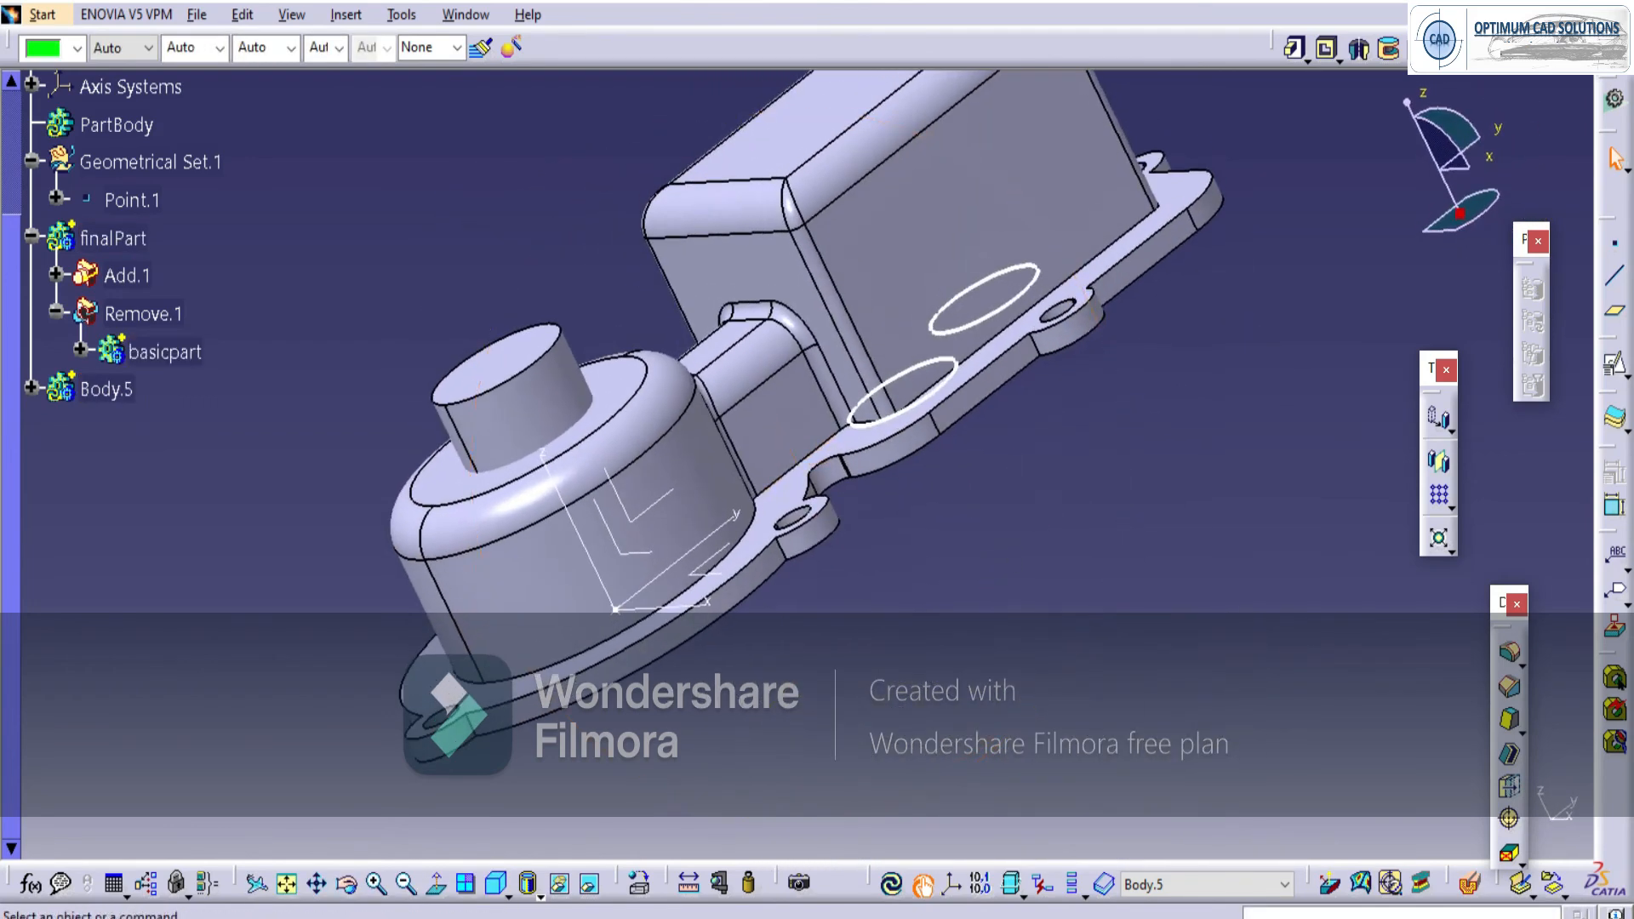
# Pad the 30 mm circle nearer the neck with a first limit of 90 mm and a negative second limit based on the drawing.
pyautogui.hotkey('alt', 'Tab')
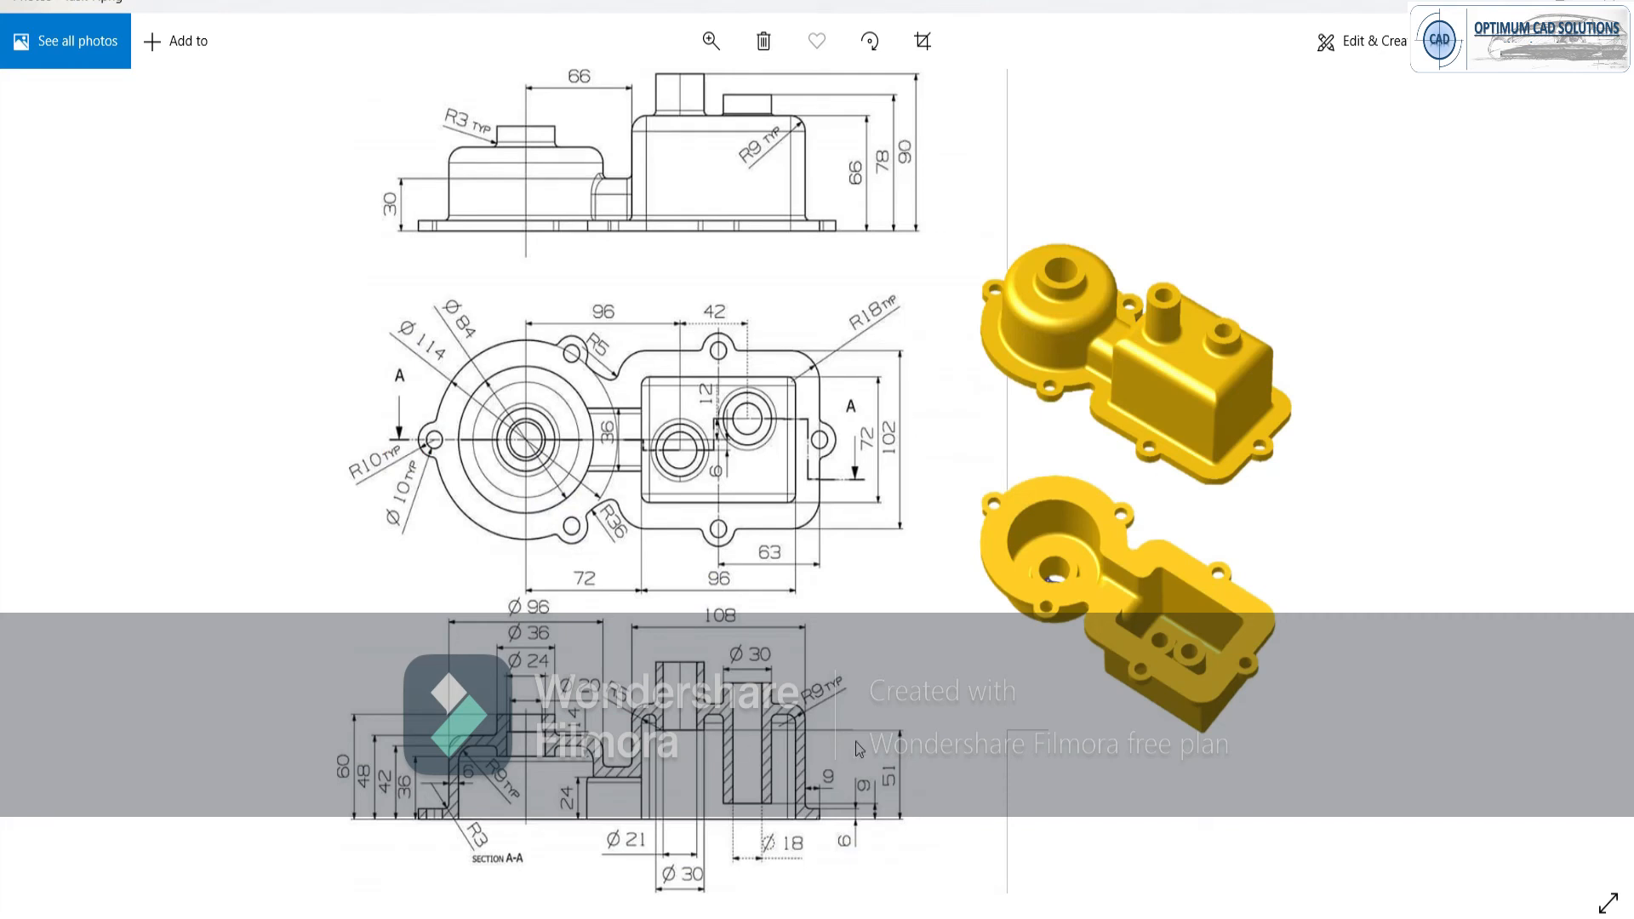
pyautogui.hotkey('alt', 'Tab')
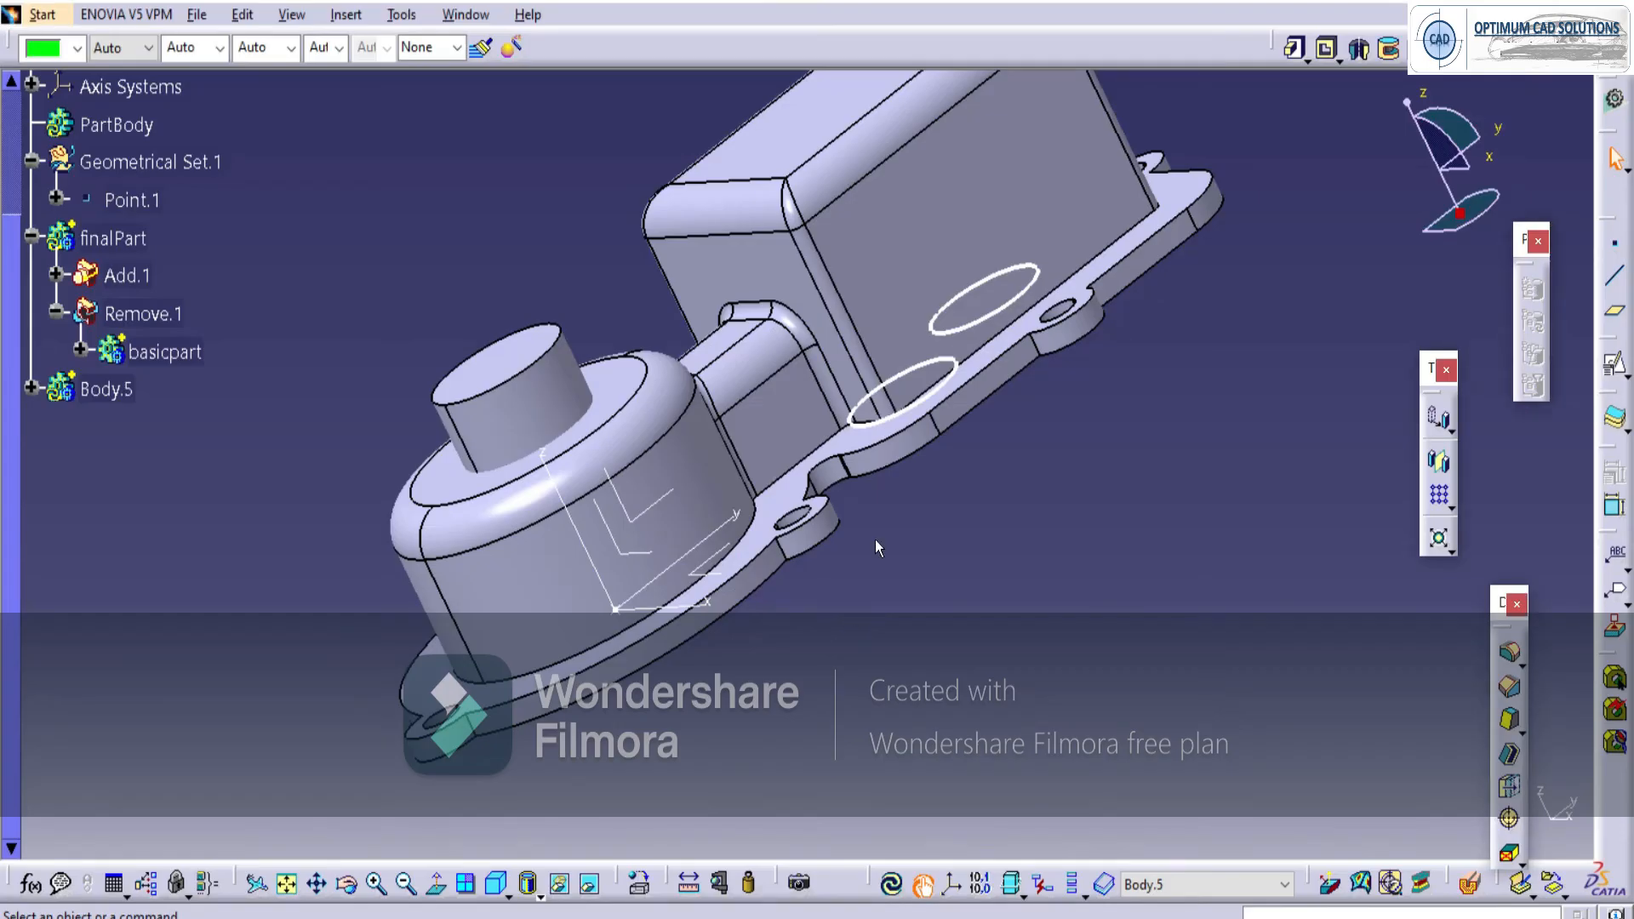
pyautogui.moveTo(1108, 432); pyautogui.dragTo(1077, 502, button='middle')
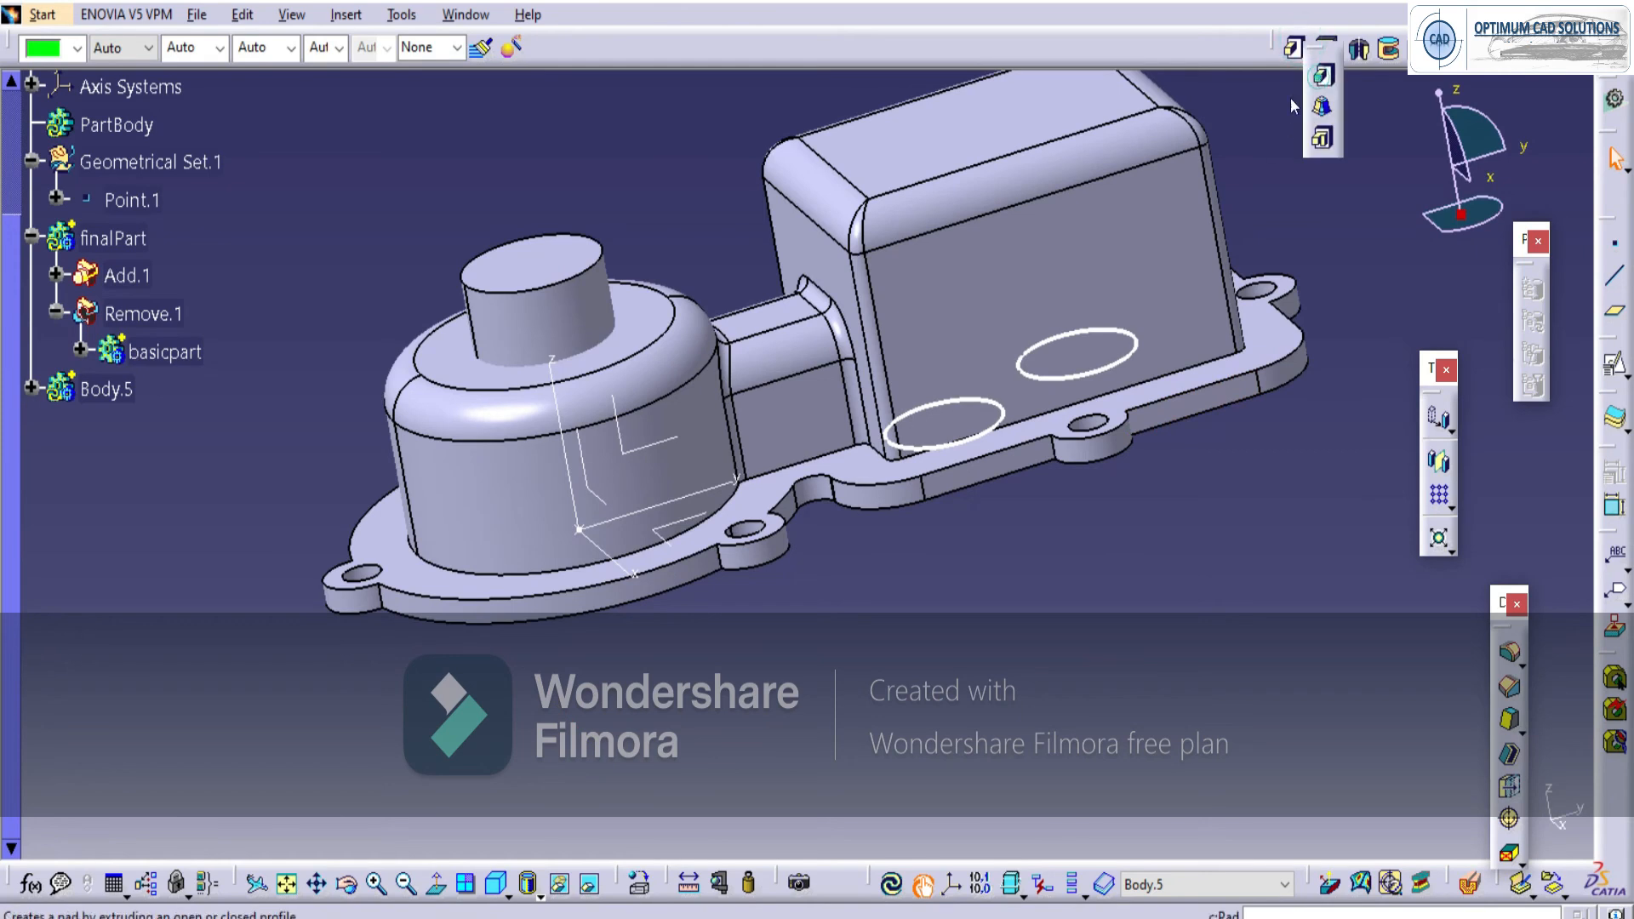
pyautogui.click(994, 406)
pyautogui.moveTo(1017, 477); pyautogui.dragTo(970, 548, button='middle')
pyautogui.doubleClick(1470, 554)
pyautogui.click(1528, 793)
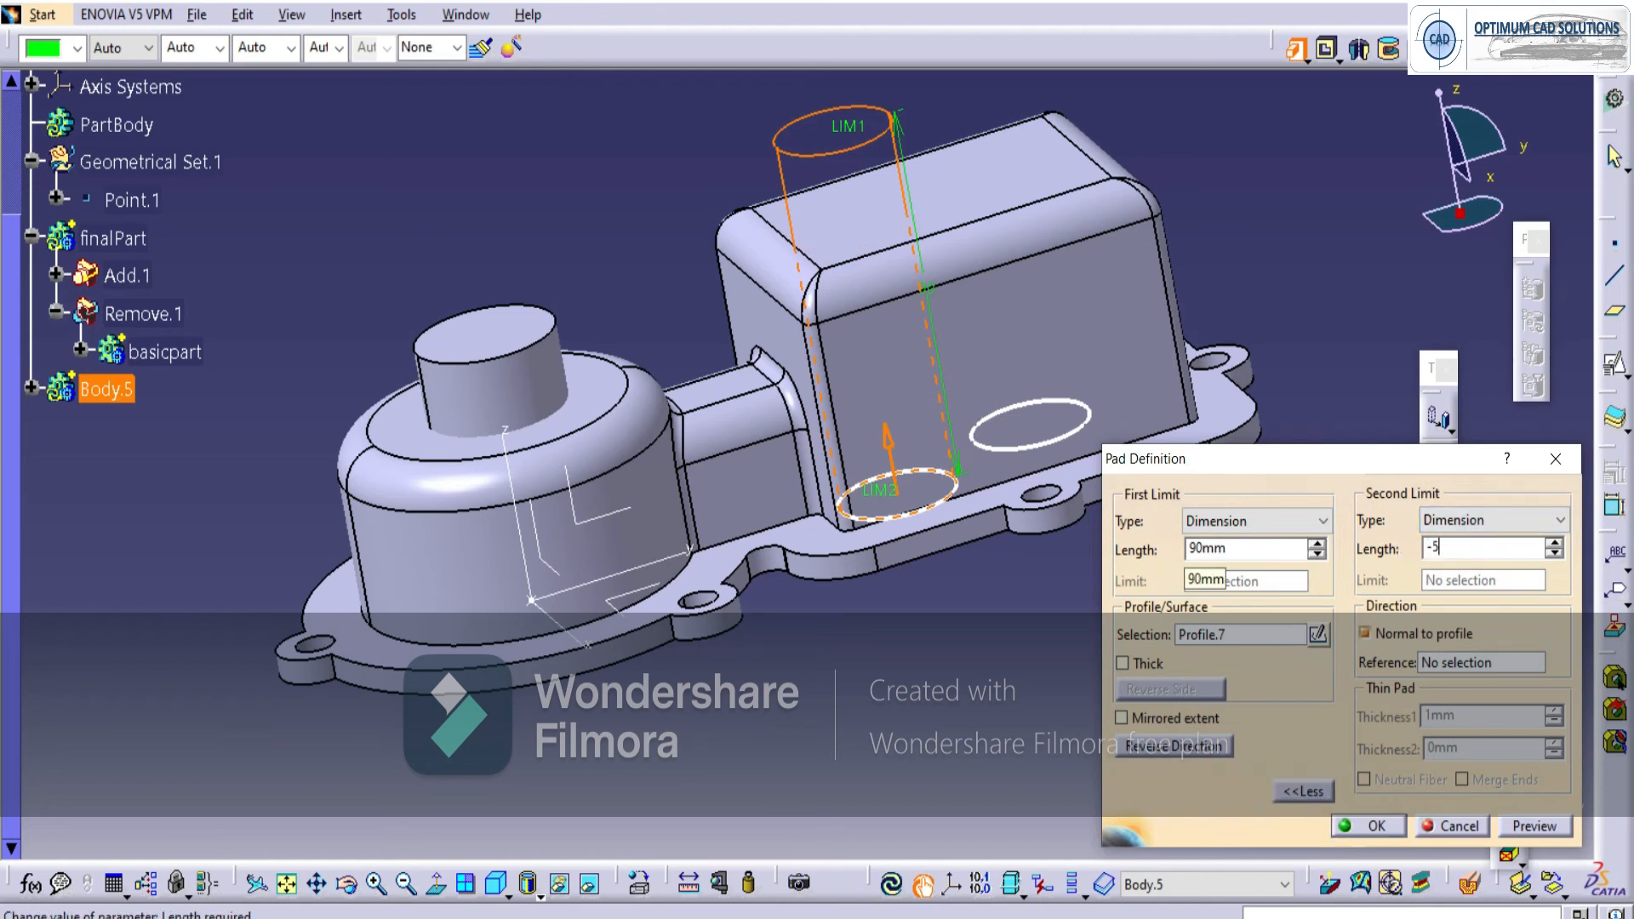
pyautogui.press('Return')
pyautogui.click(1055, 637)
pyautogui.moveTo(1041, 589); pyautogui.dragTo(986, 615, button='middle')
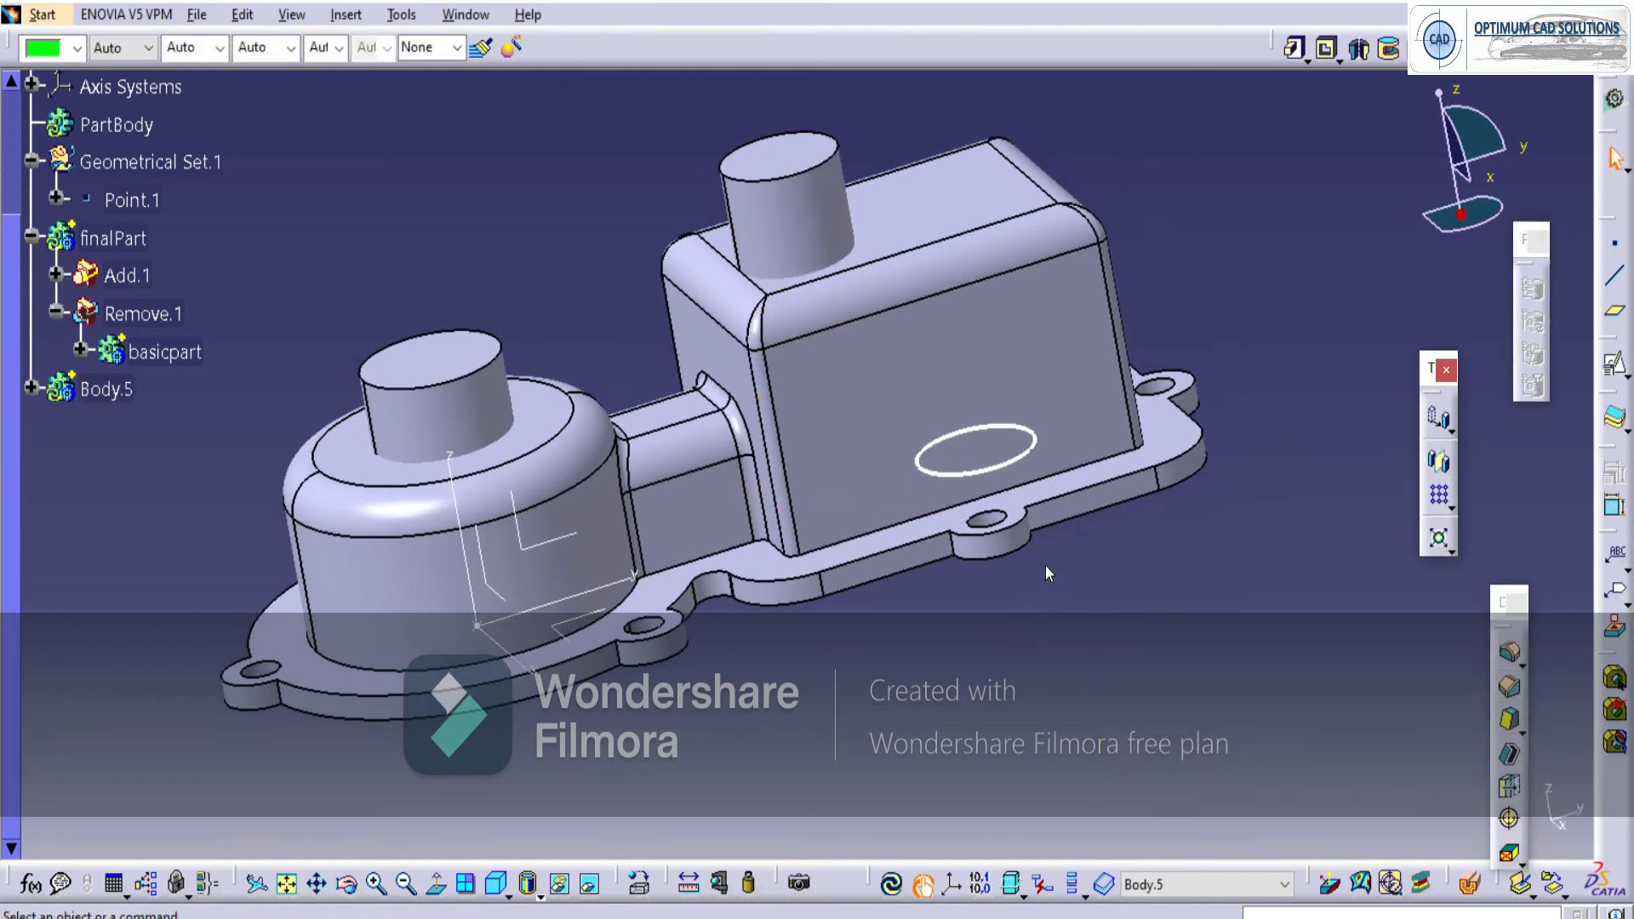
# Pad the remaining 30 mm circle to the drawing's 78 mm boss height, with a second limit of -10 mm.
pyautogui.hotkey('alt', 'Tab')
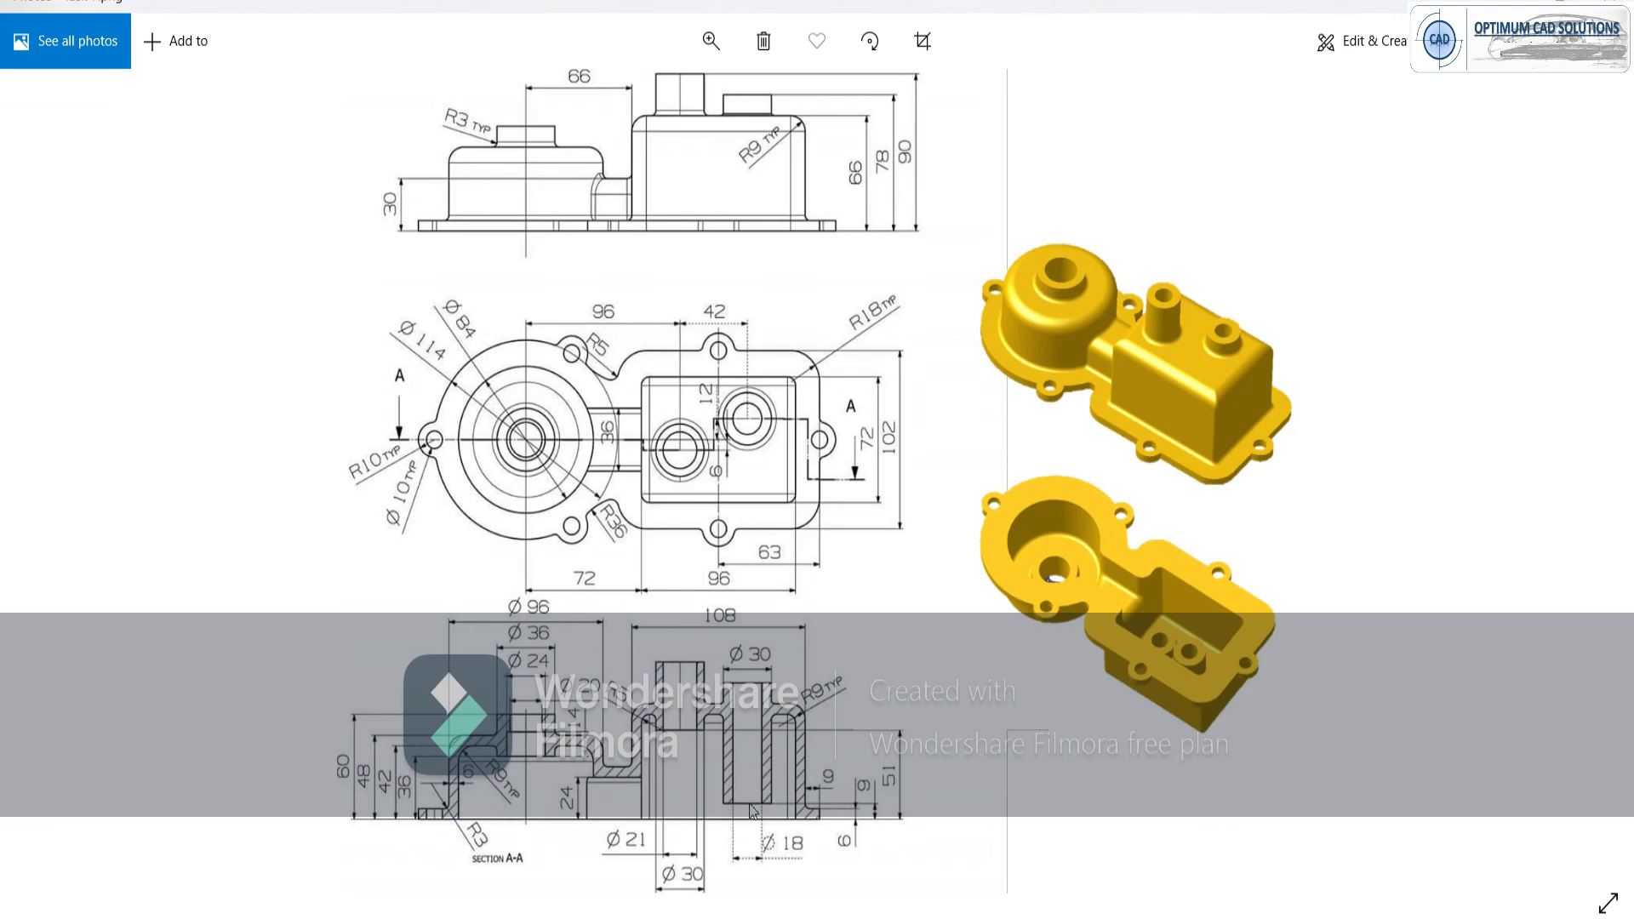
pyautogui.hotkey('alt', 'Tab')
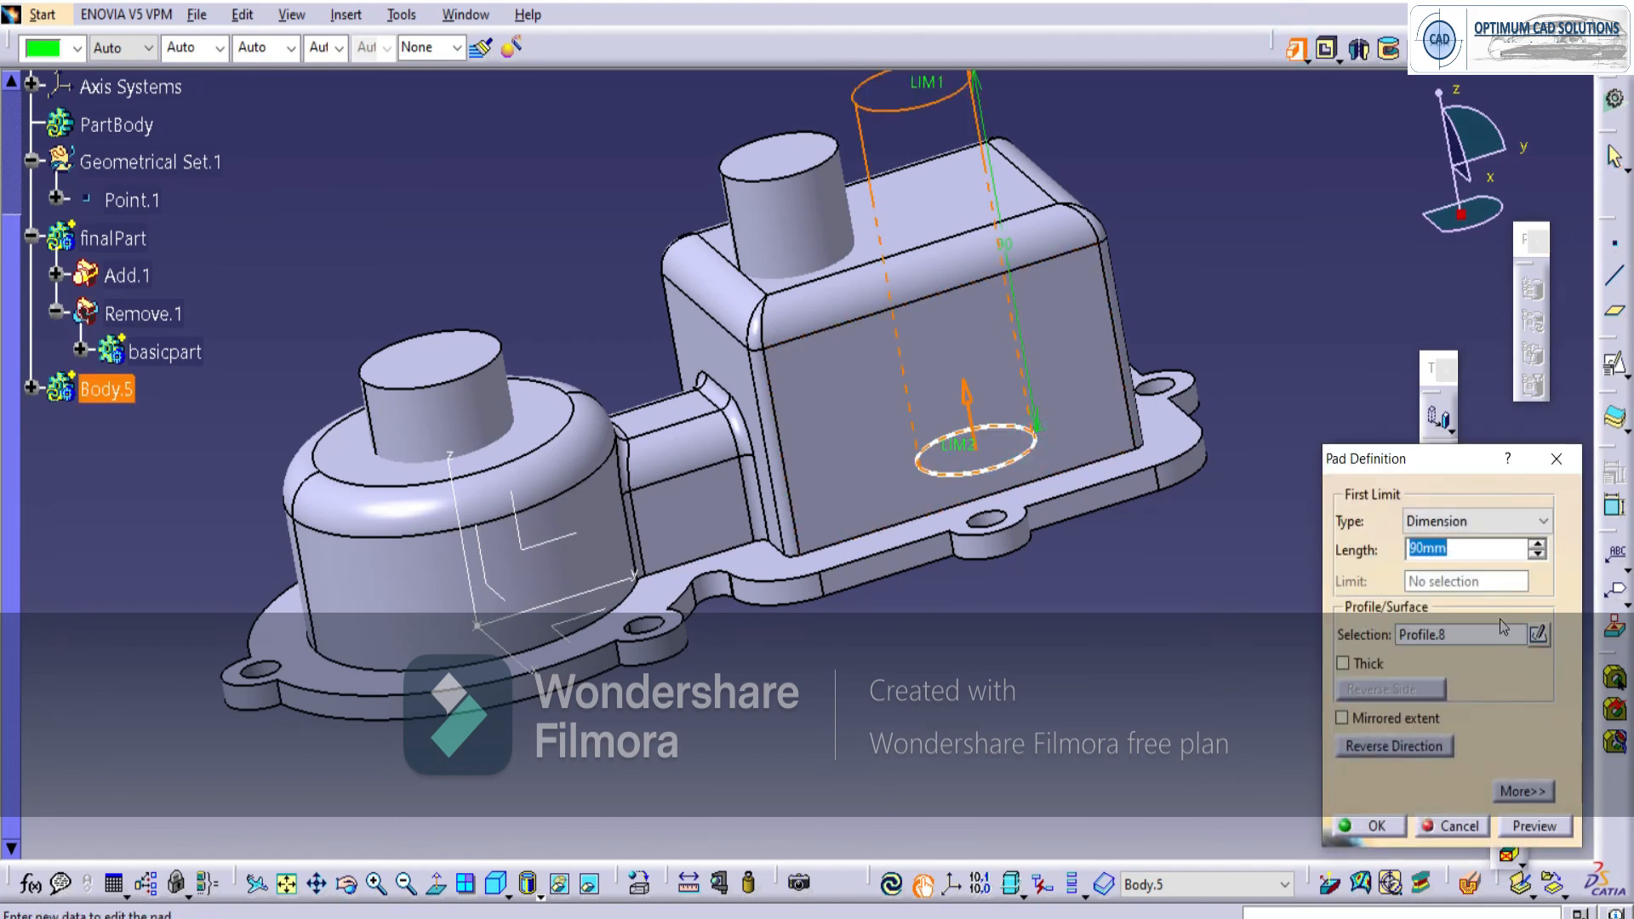
pyautogui.click(1519, 791)
pyautogui.write('-10')
pyautogui.press('Return')
pyautogui.moveTo(839, 562); pyautogui.dragTo(821, 230, button='middle')
pyautogui.moveTo(886, 478); pyautogui.dragTo(771, 482, button='middle')
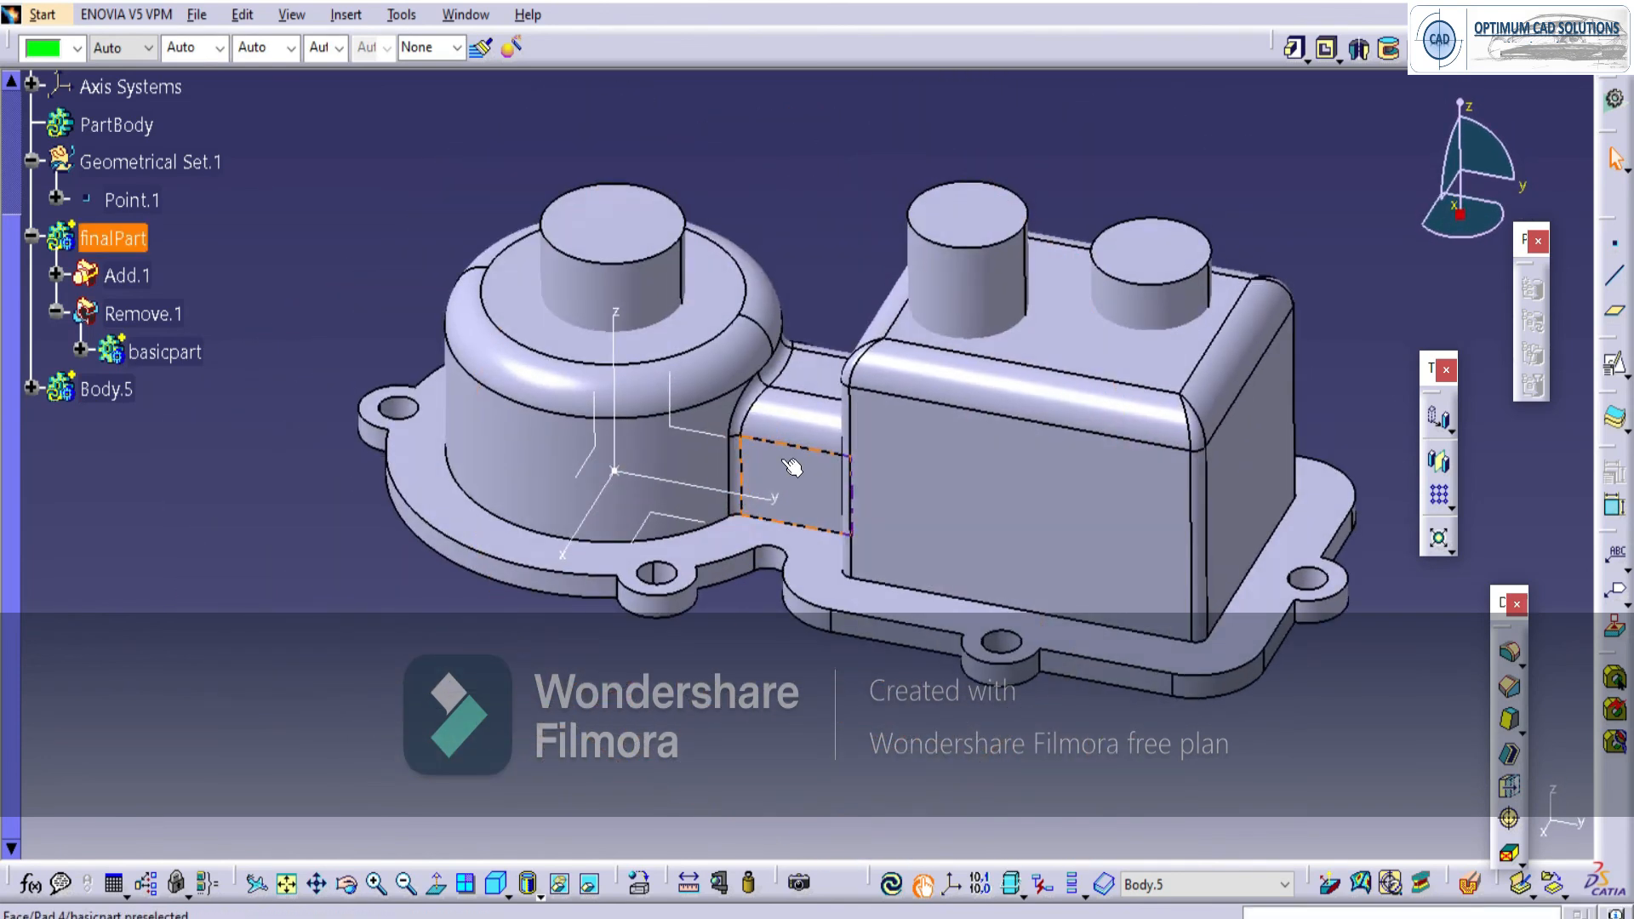
# Copy the boss body Body.5 and paste it as a result to create a separate solid body.
pyautogui.click(108, 391)
pyautogui.rightClick(103, 390)
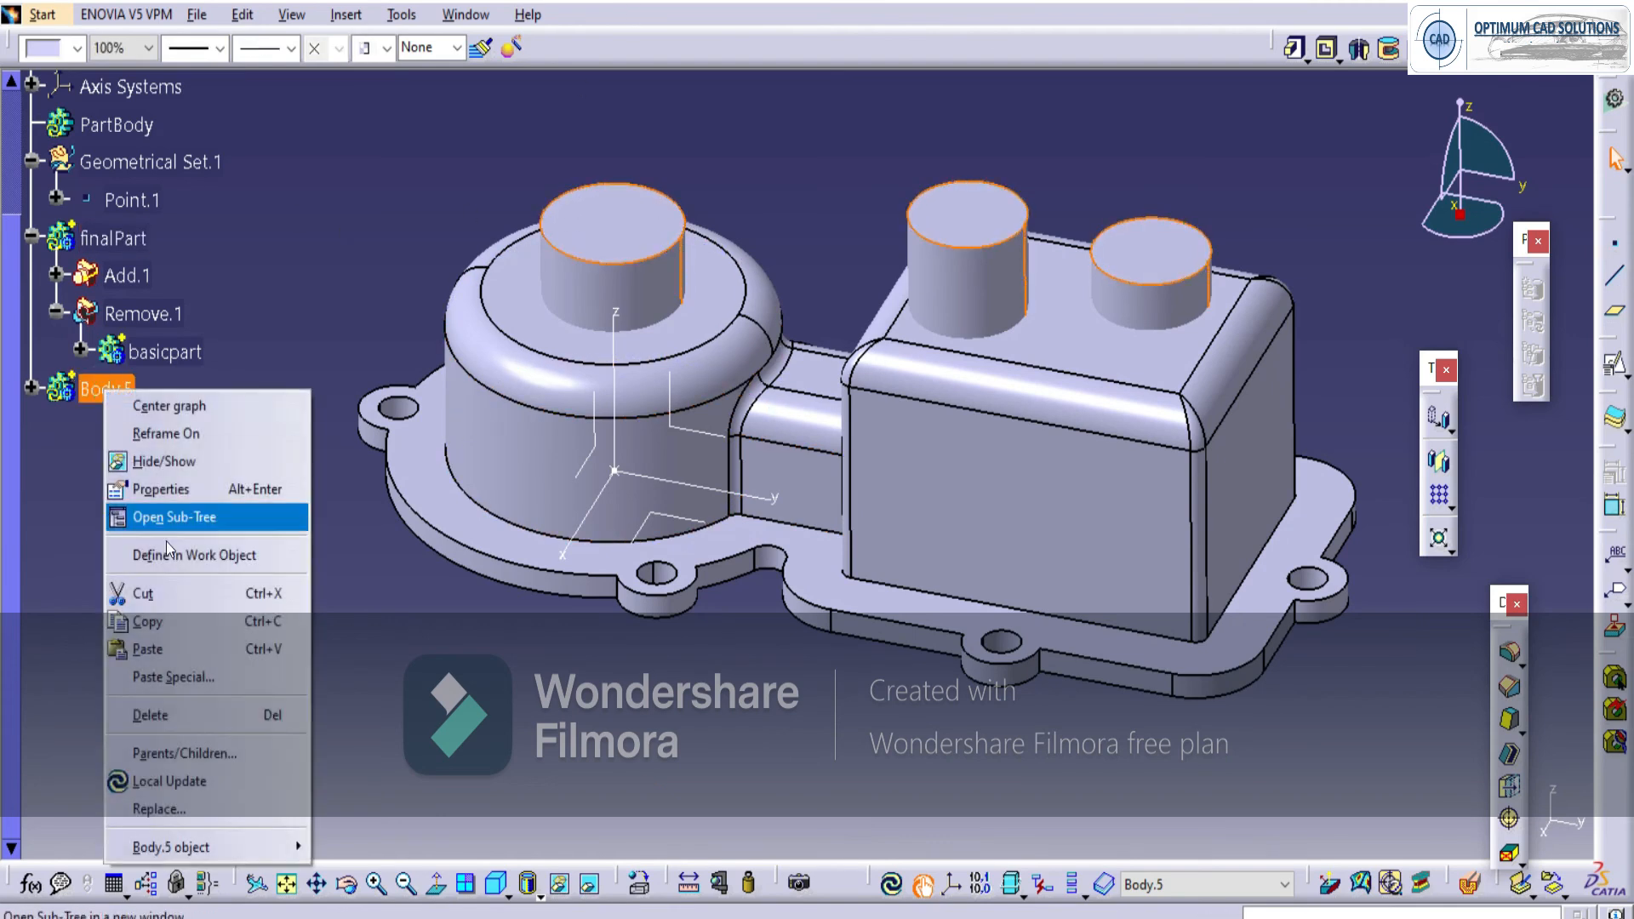
pyautogui.click(170, 672)
pyautogui.click(1449, 824)
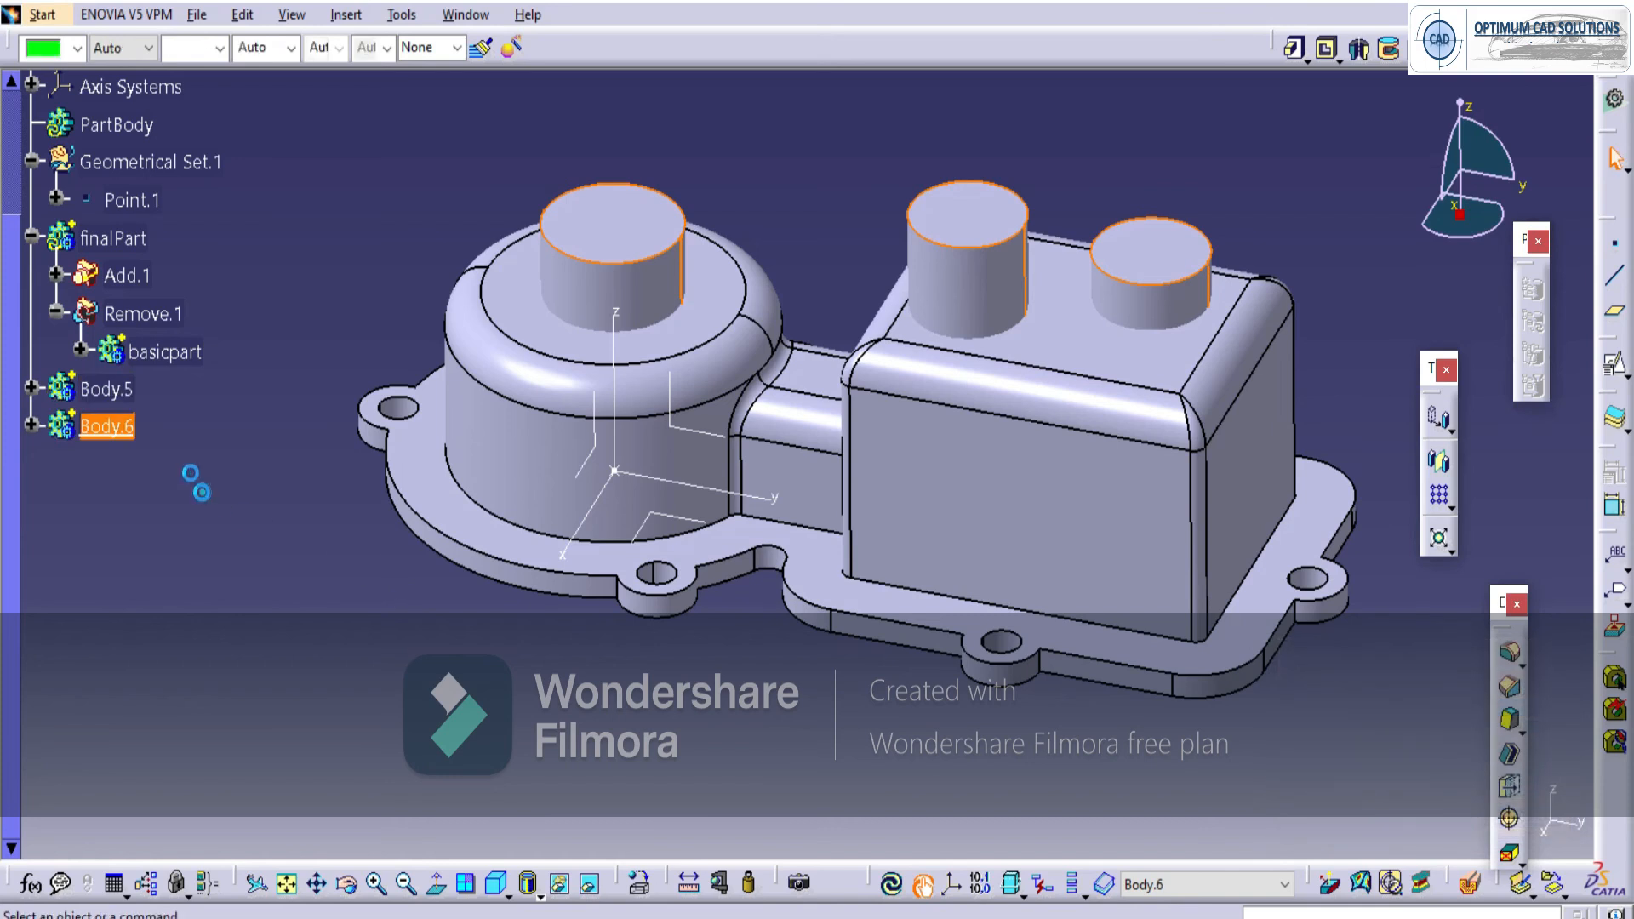
# Add the boss body Body.5 to finalPart with a Boolean Add.
pyautogui.rightClick(120, 390)
pyautogui.moveTo(311, 848)
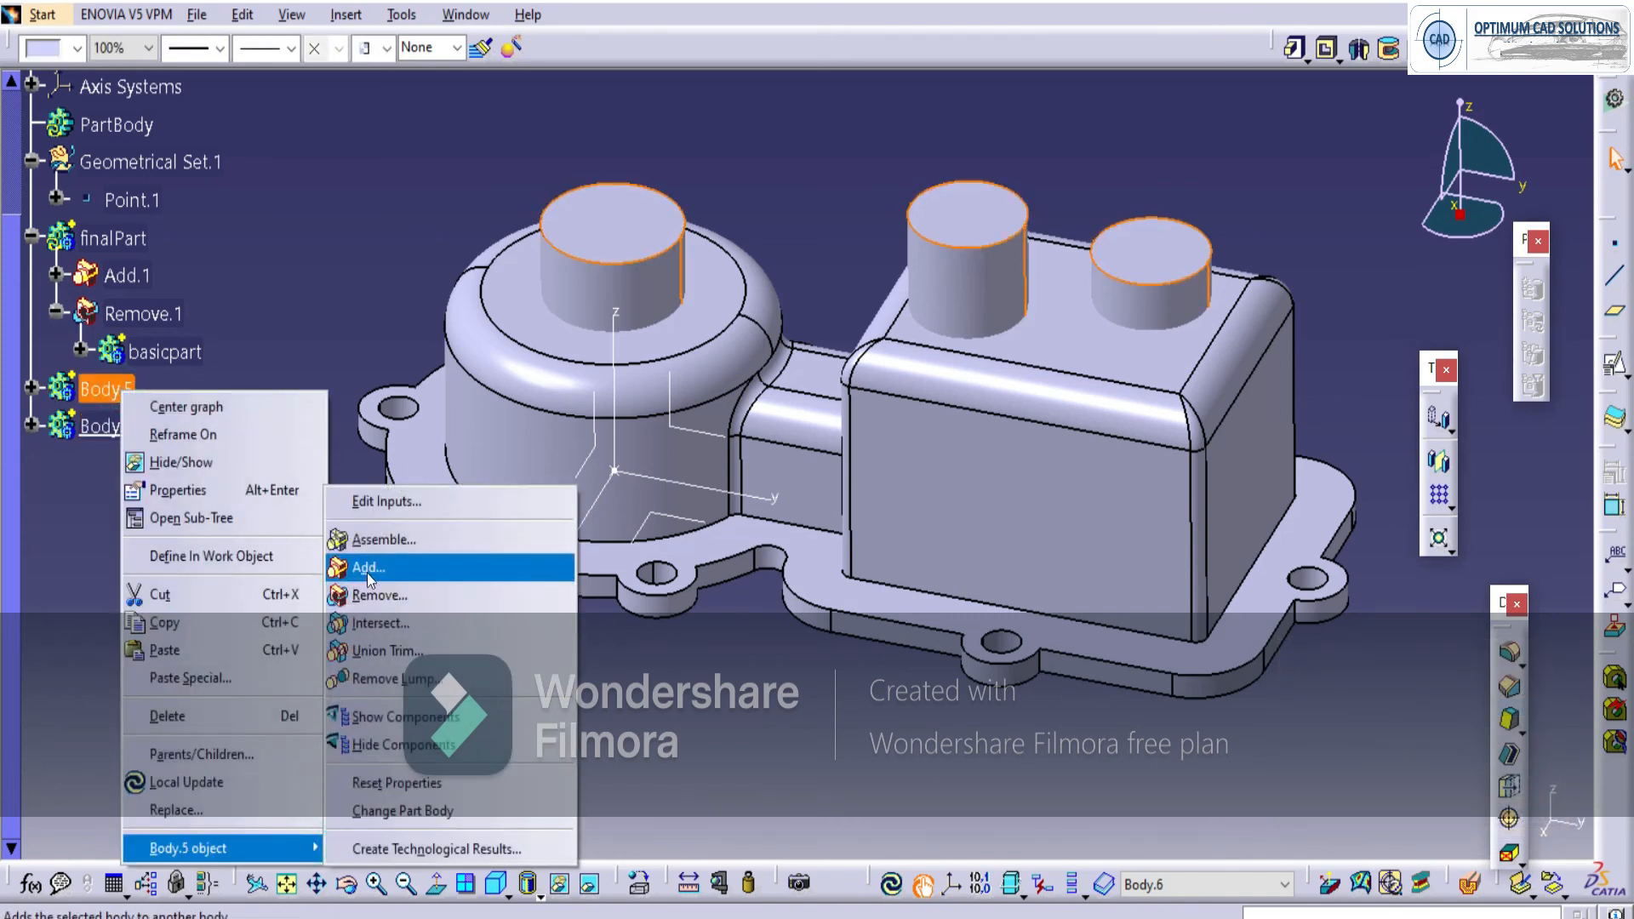
pyautogui.click(370, 567)
pyautogui.click(1362, 820)
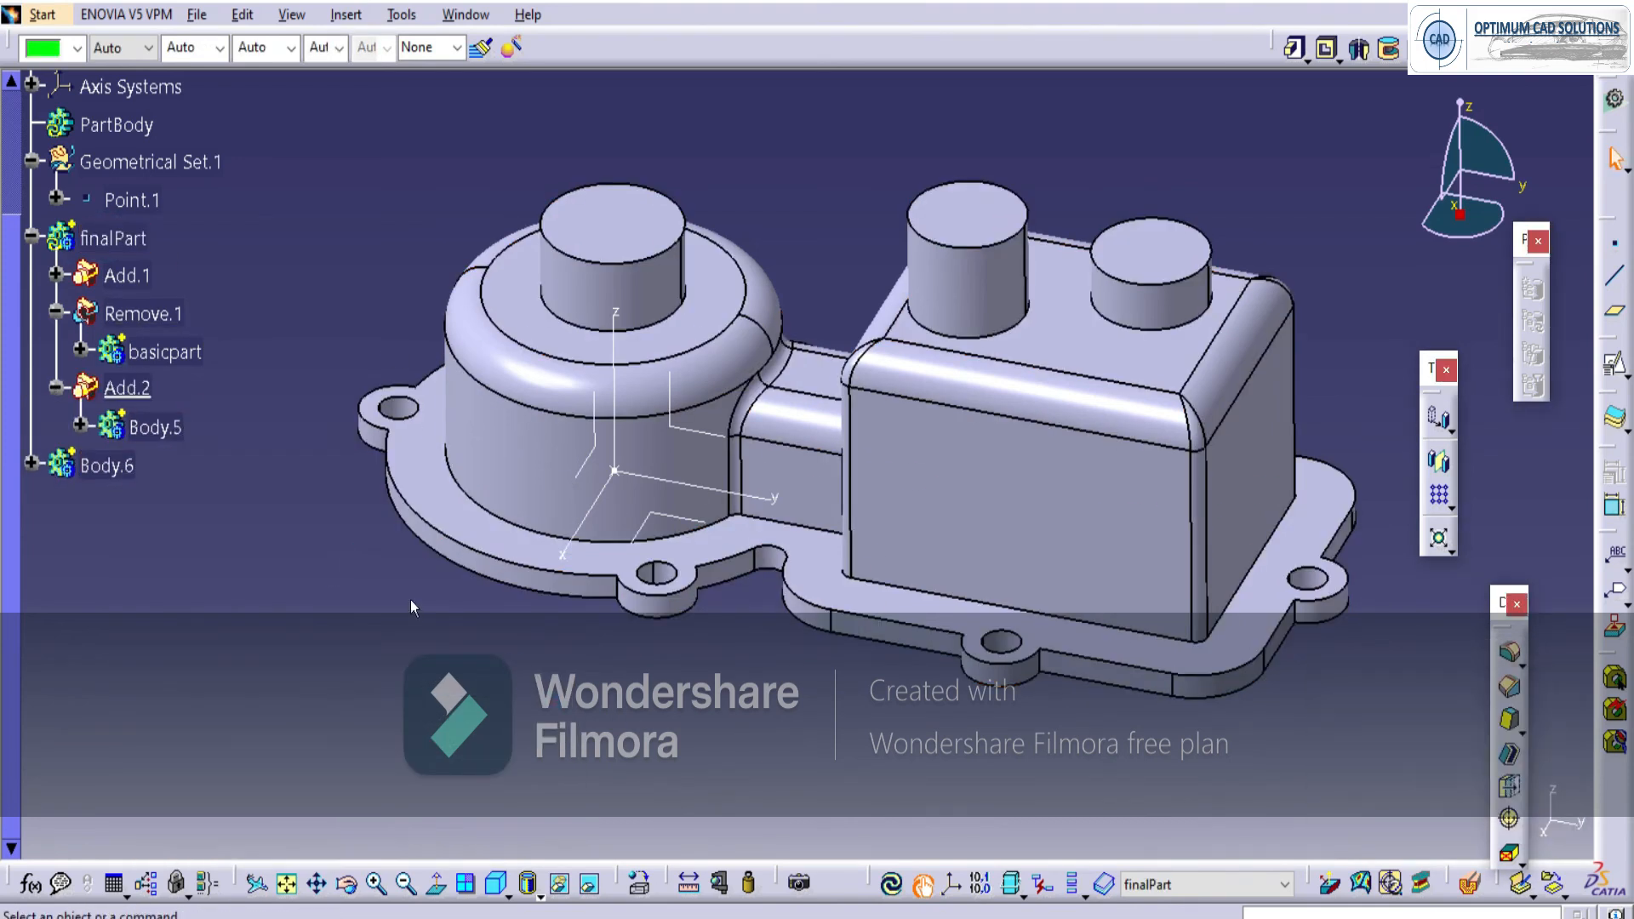
# Define Body.6 as the work object and hide finalPart to expose the copied boss cylinders.
pyautogui.rightClick(132, 479)
pyautogui.click(183, 159)
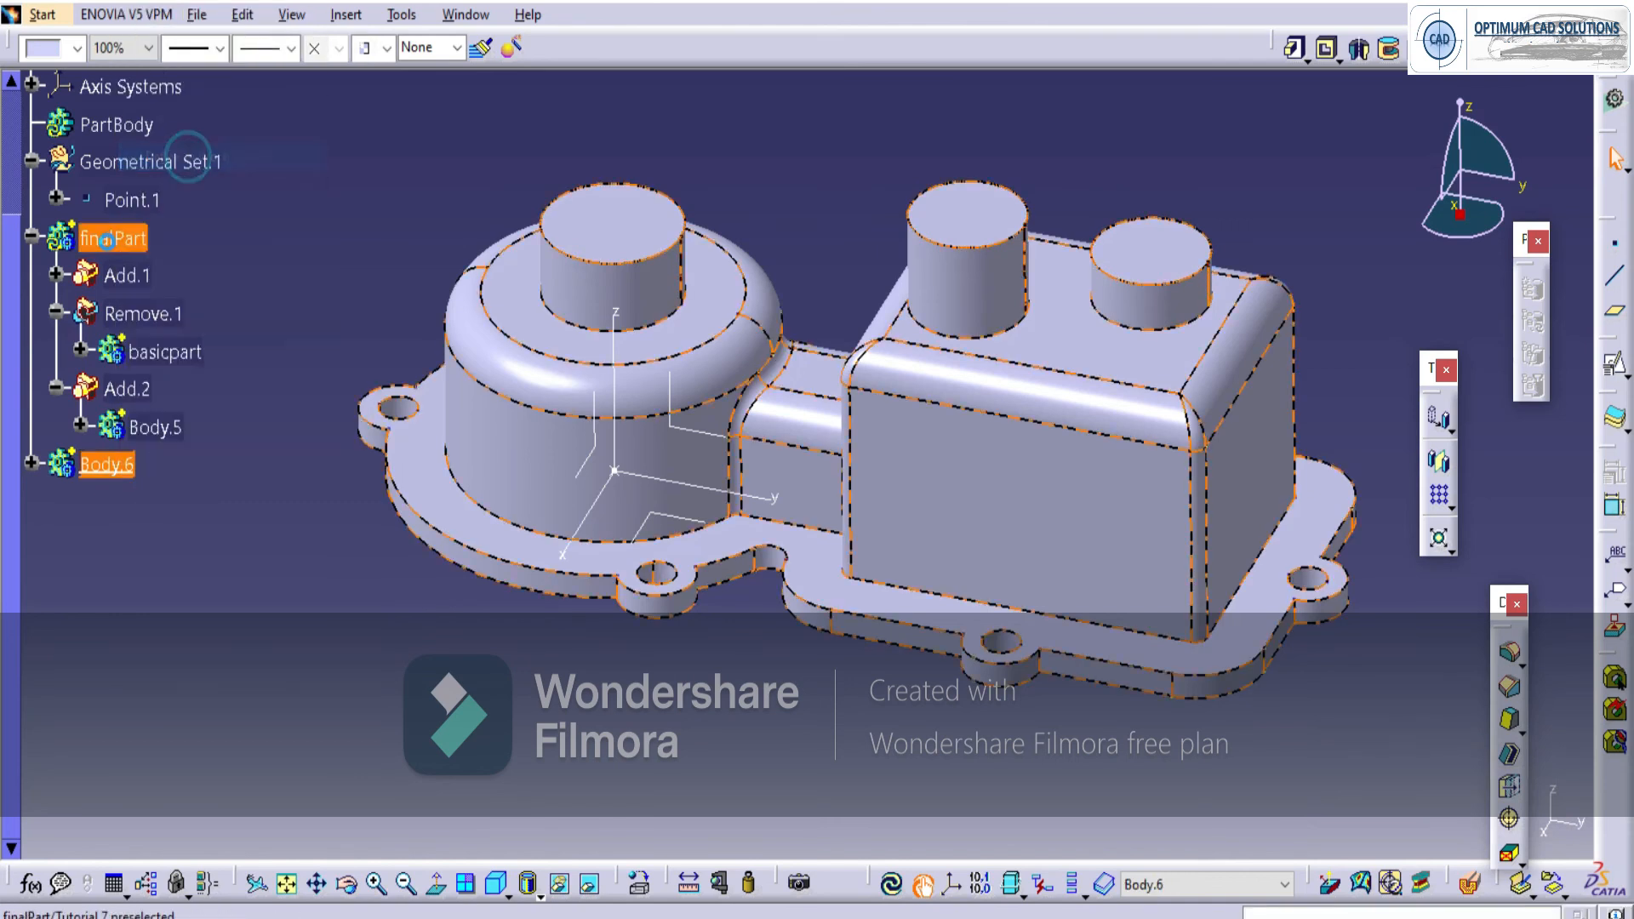
pyautogui.rightClick(129, 248)
pyautogui.click(181, 312)
# Apply a -6 mm thickness to the cylindrical faces of all three copied bosses.
pyautogui.click(1511, 819)
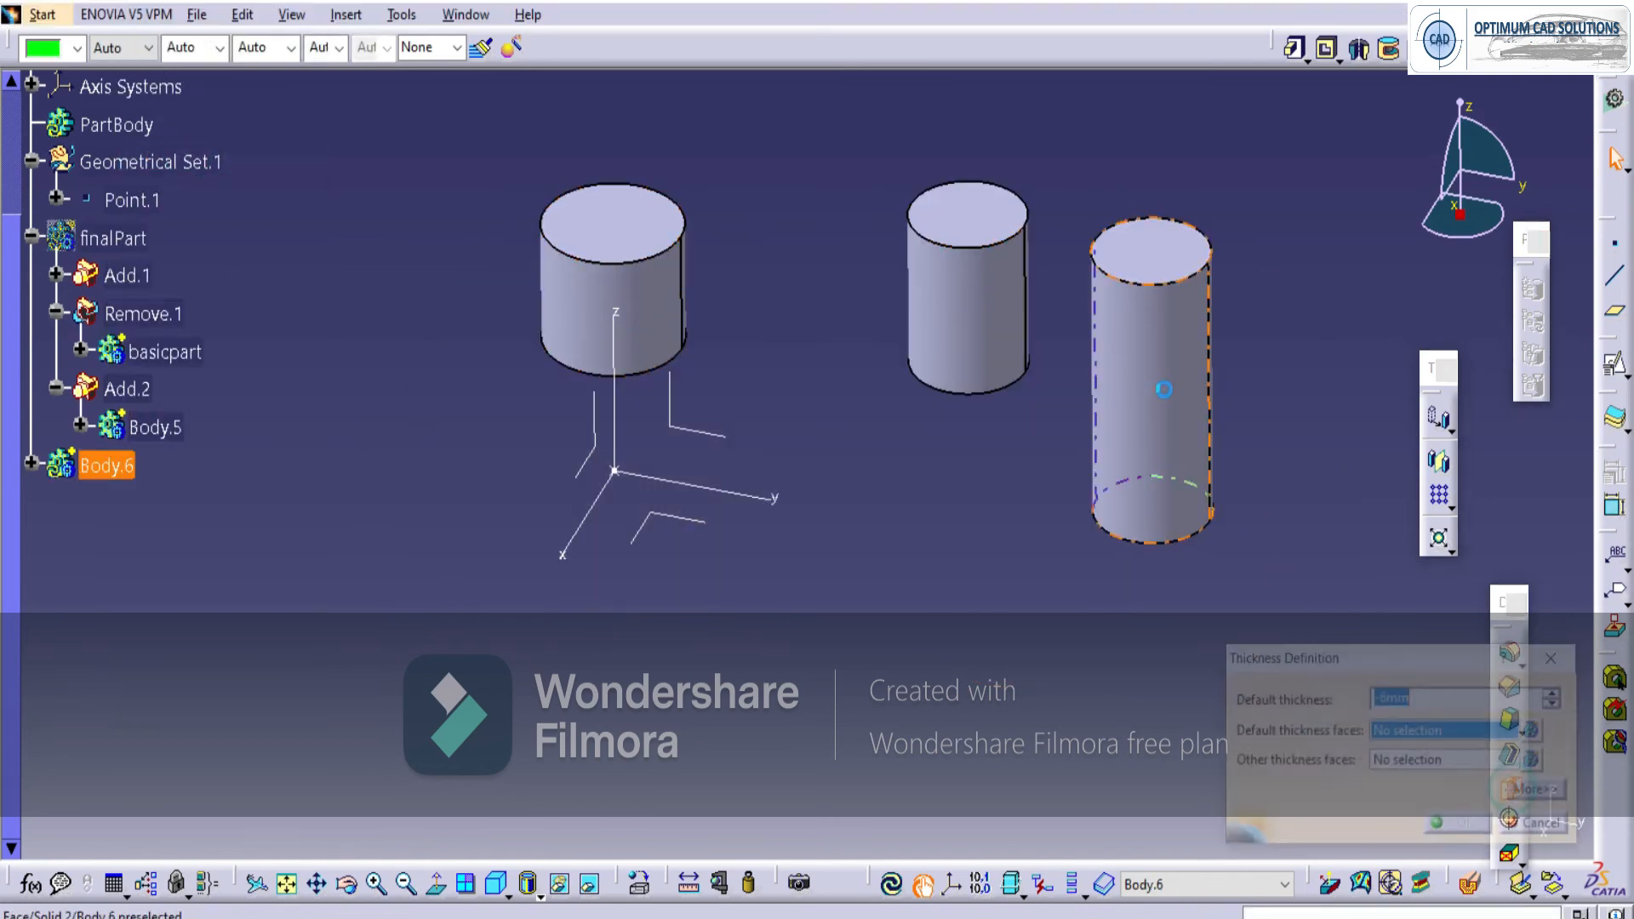
pyautogui.click(1151, 391)
pyautogui.click(983, 303)
pyautogui.click(637, 274)
pyautogui.click(1444, 827)
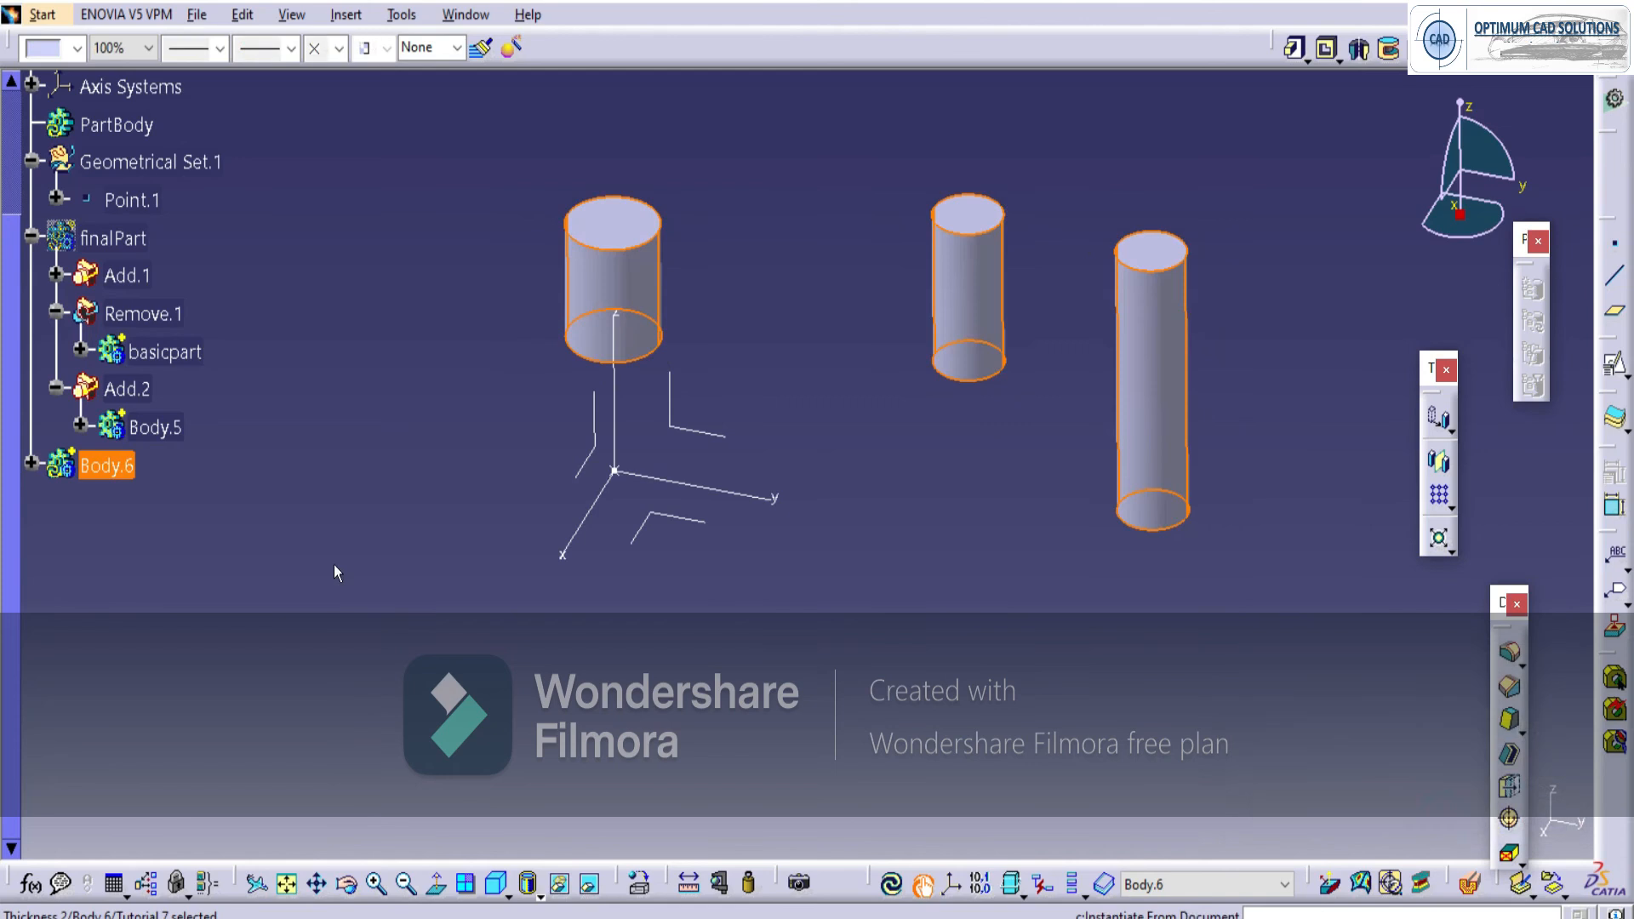
# Subtract Body.6 from finalPart with a Boolean Remove and show finalPart again.
pyautogui.rightClick(122, 467)
pyautogui.moveTo(219, 445)
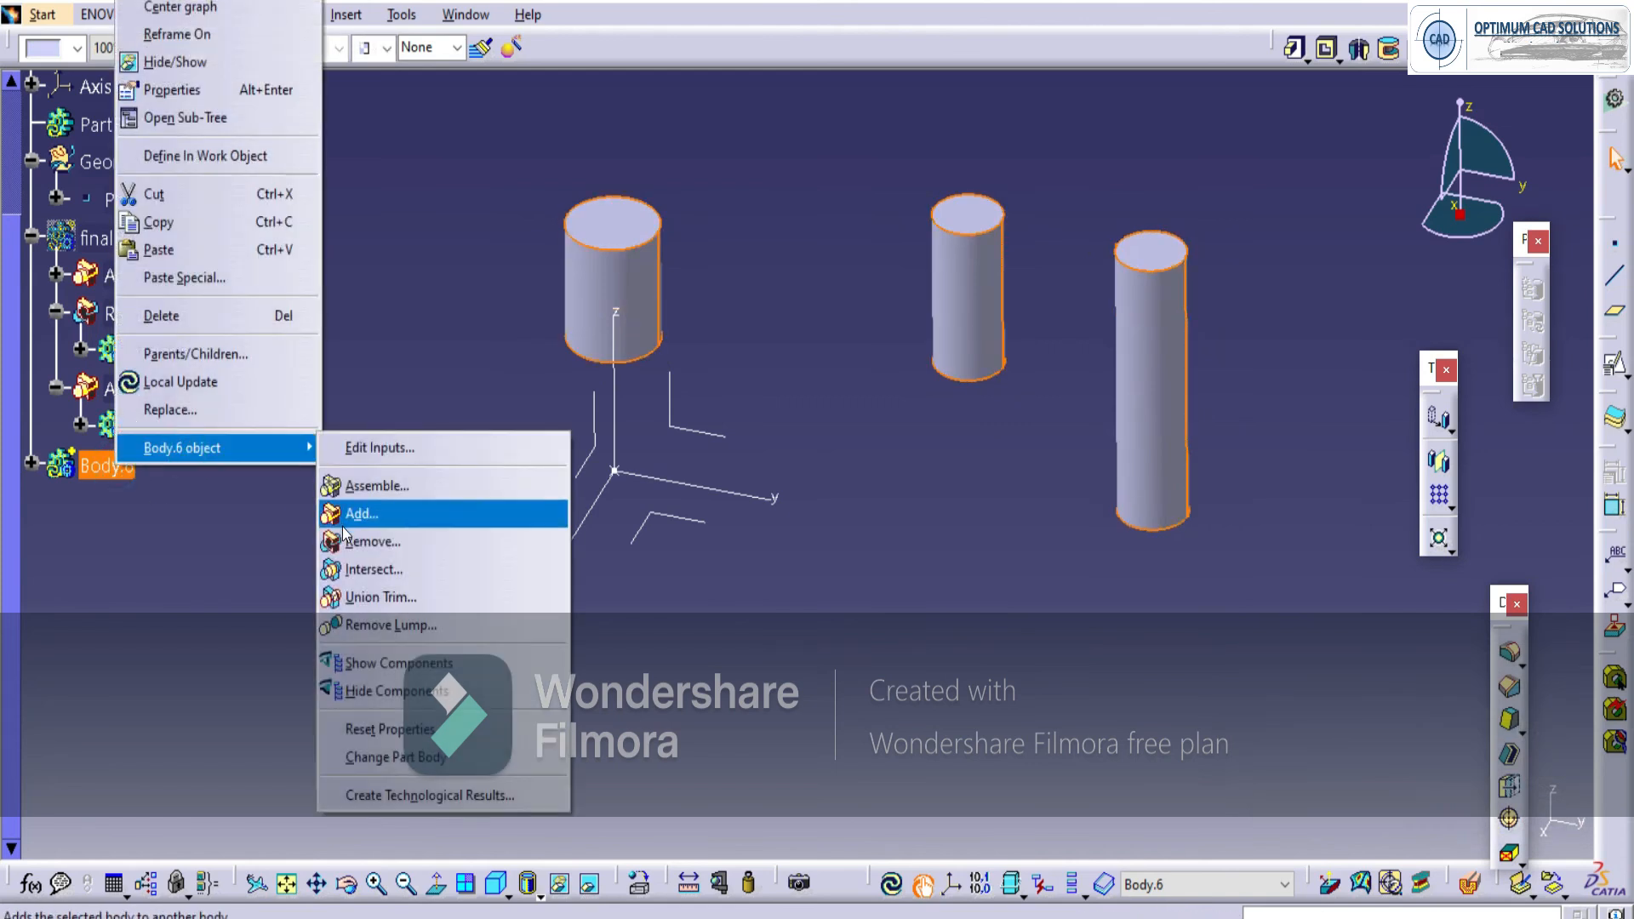
pyautogui.click(341, 538)
pyautogui.click(110, 242)
pyautogui.click(1363, 820)
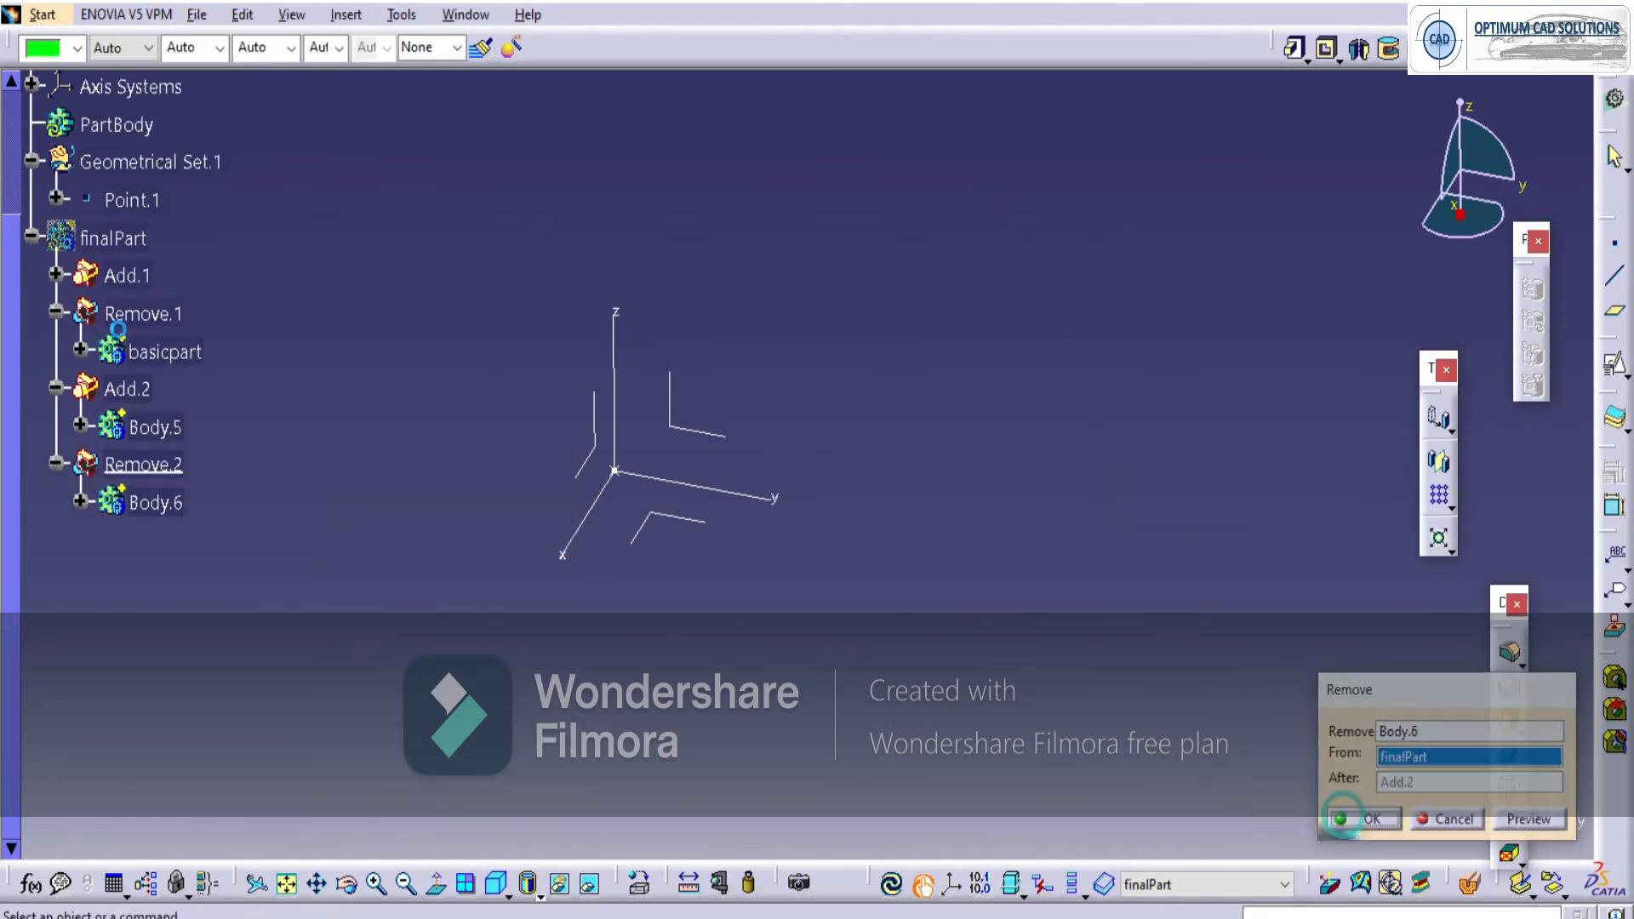
pyautogui.rightClick(96, 239)
pyautogui.click(143, 321)
# Examine the part's underside and compare it with the finished-part slides in PowerPoint.
pyautogui.moveTo(787, 234); pyautogui.dragTo(720, 579, button='middle')
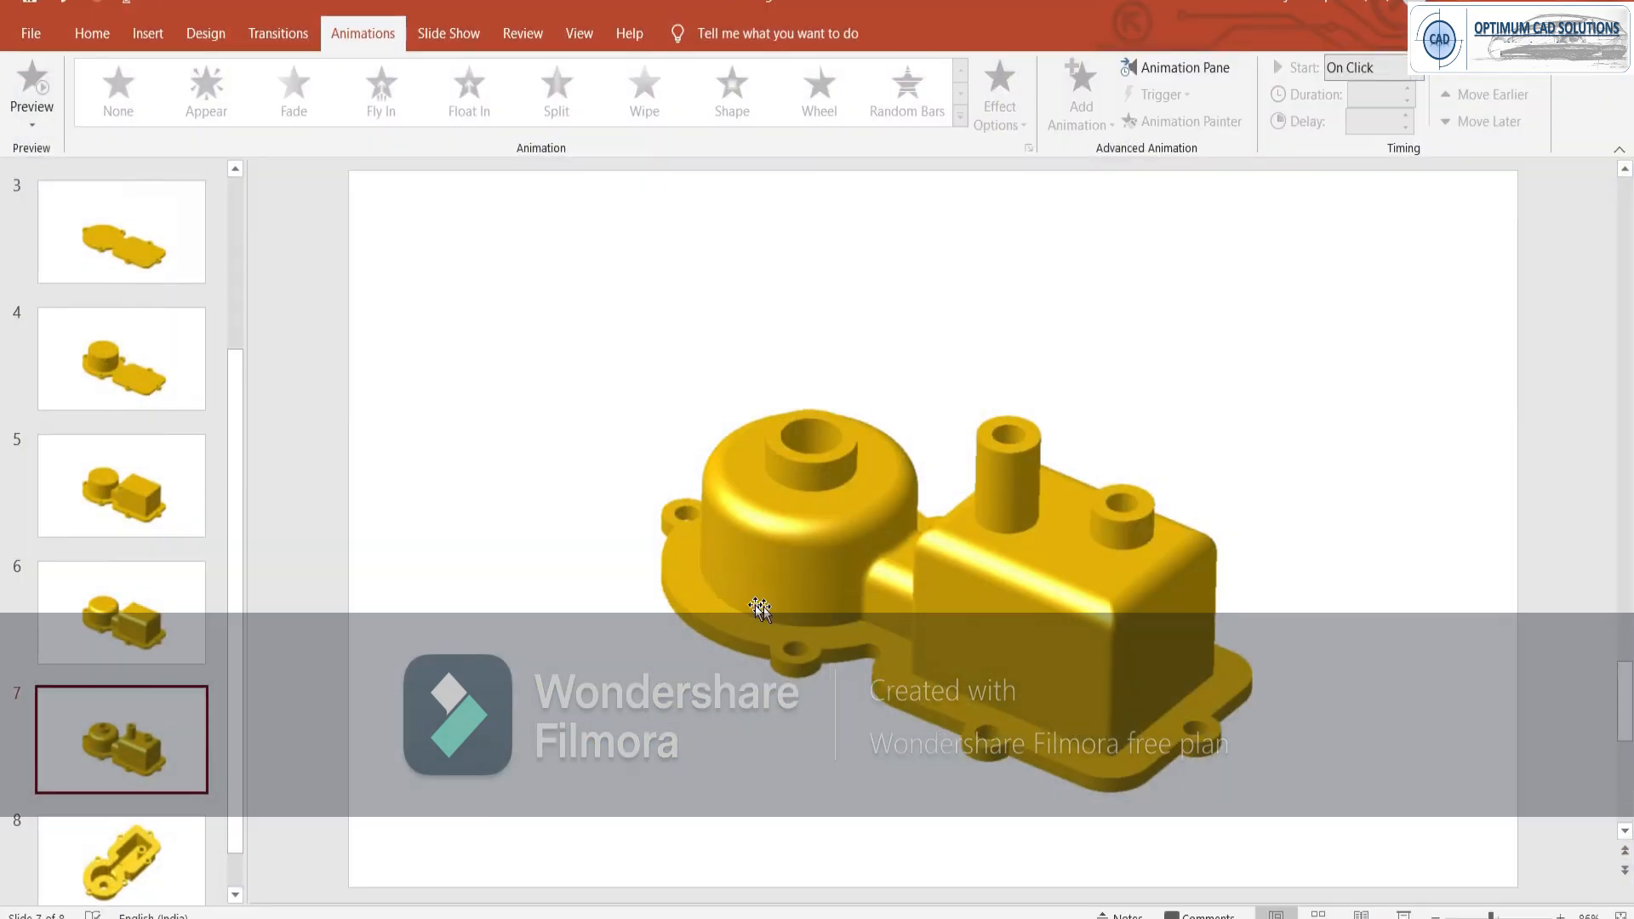
pyautogui.scroll(-1, 723, 605)
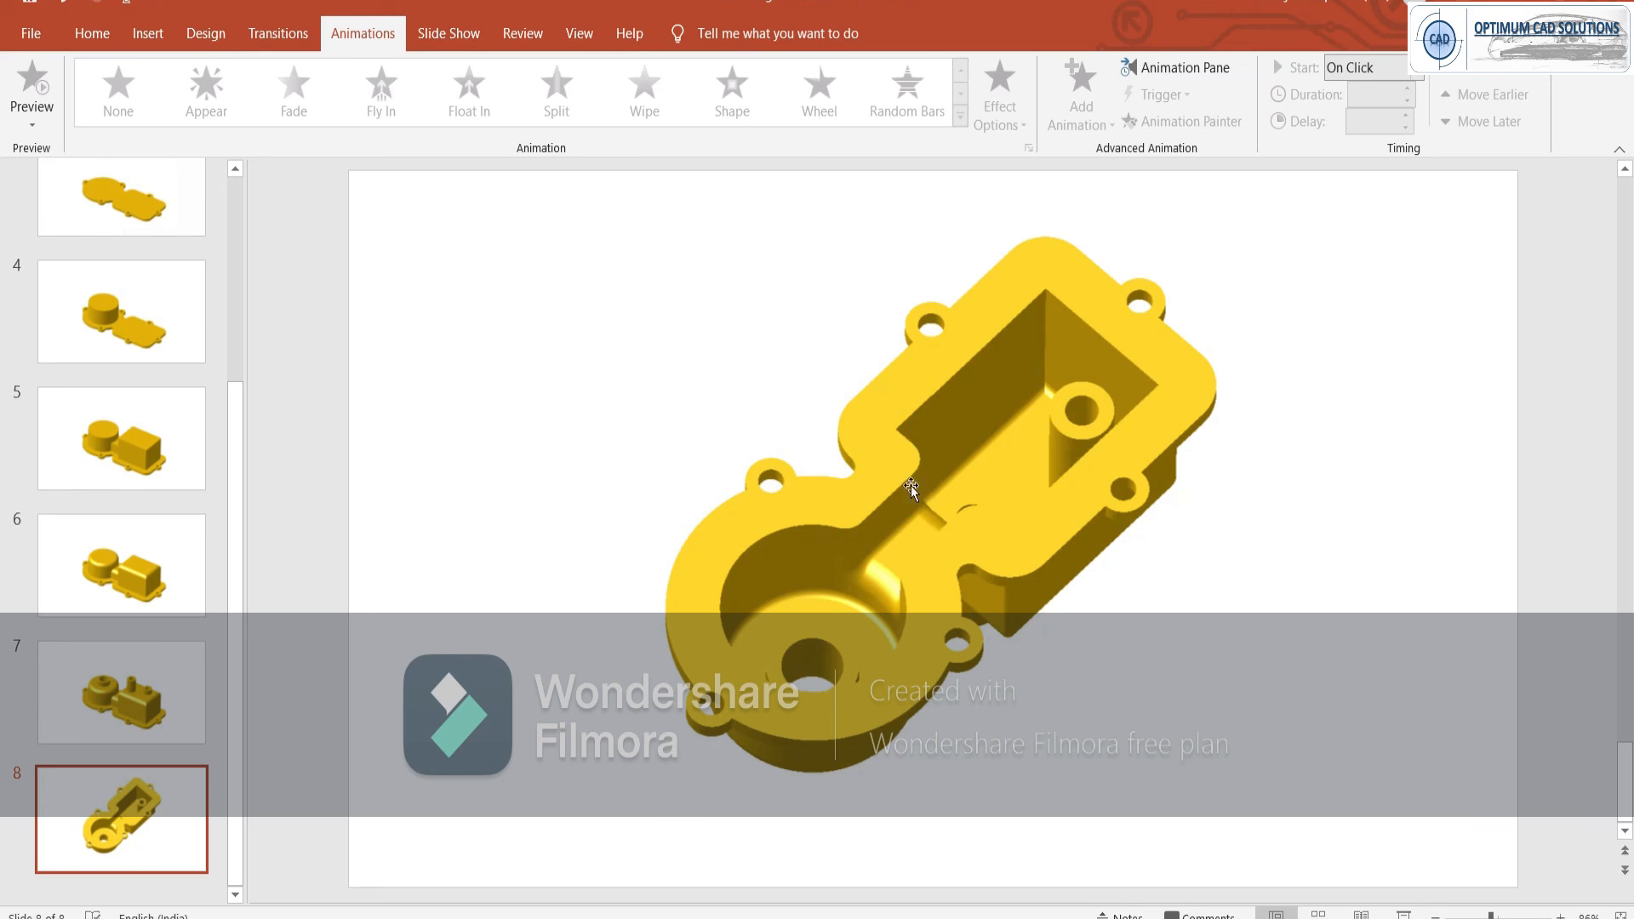
pyautogui.scroll(3, 120, 248)
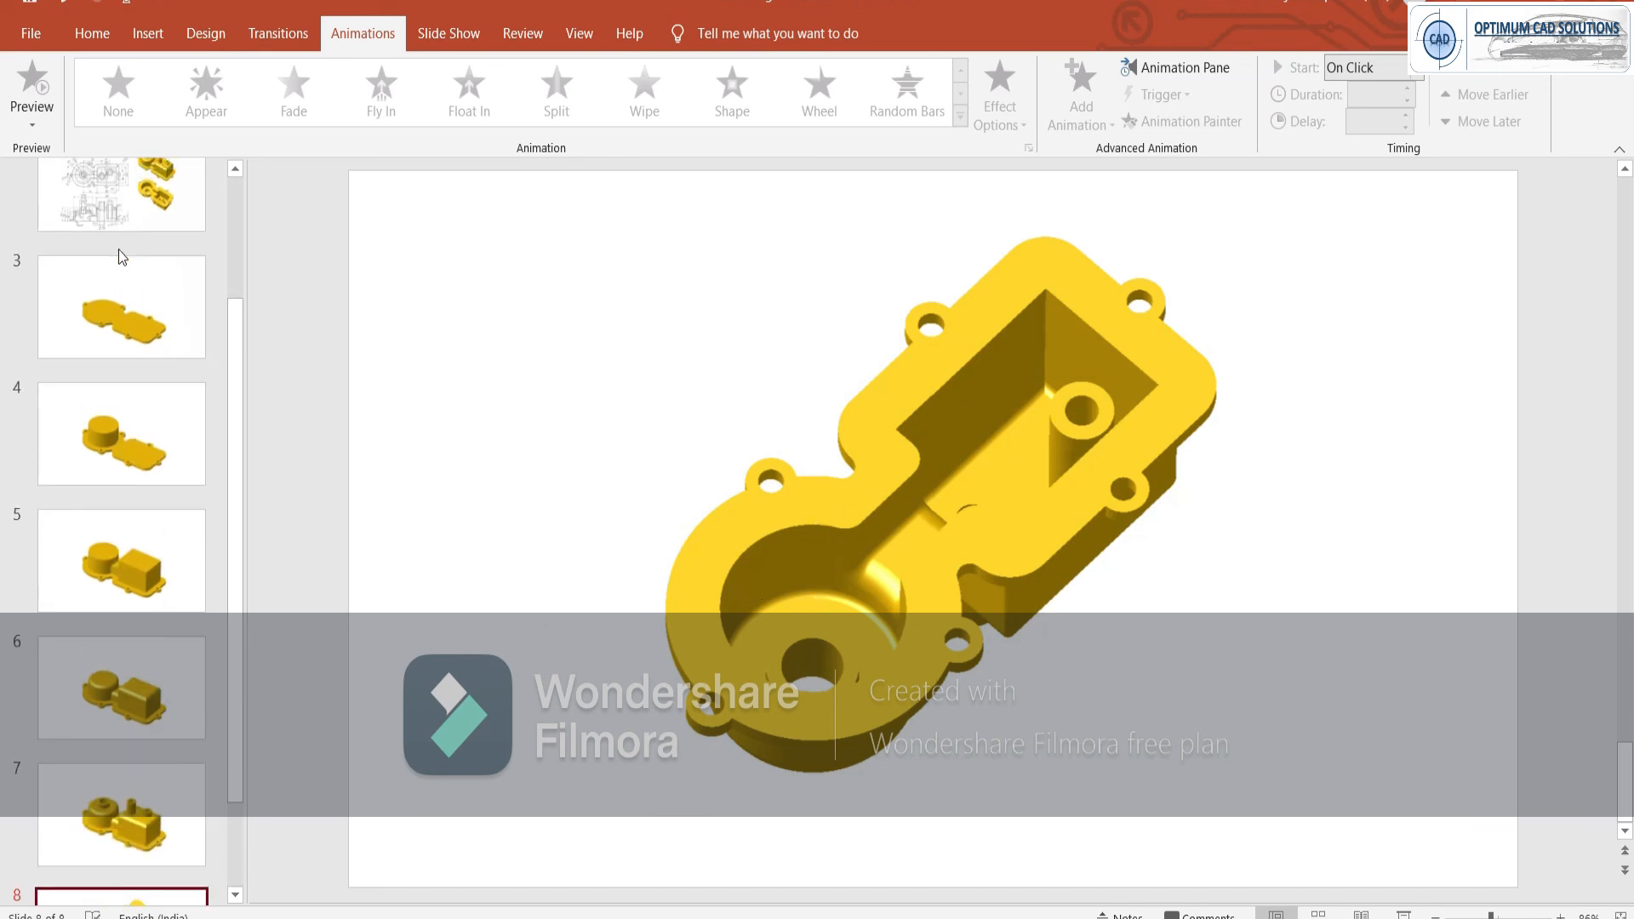
pyautogui.click(119, 239)
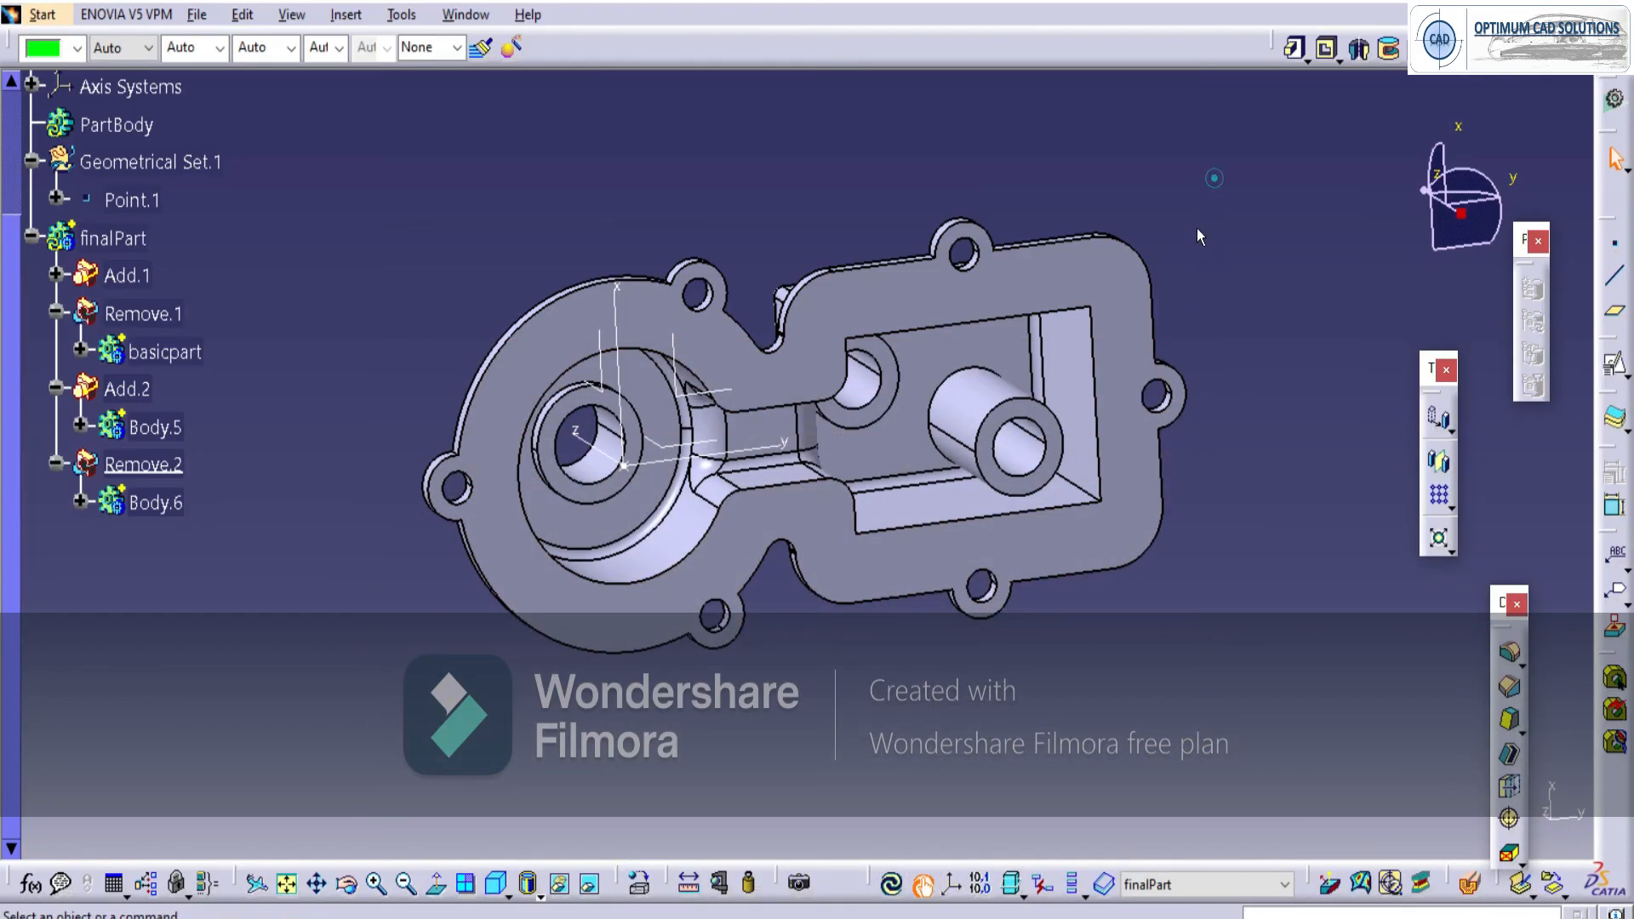
# Fillet the four inner corner edges of the rectangular cavity with a 5 mm radius.
pyautogui.moveTo(936, 527); pyautogui.dragTo(979, 557, button='middle')
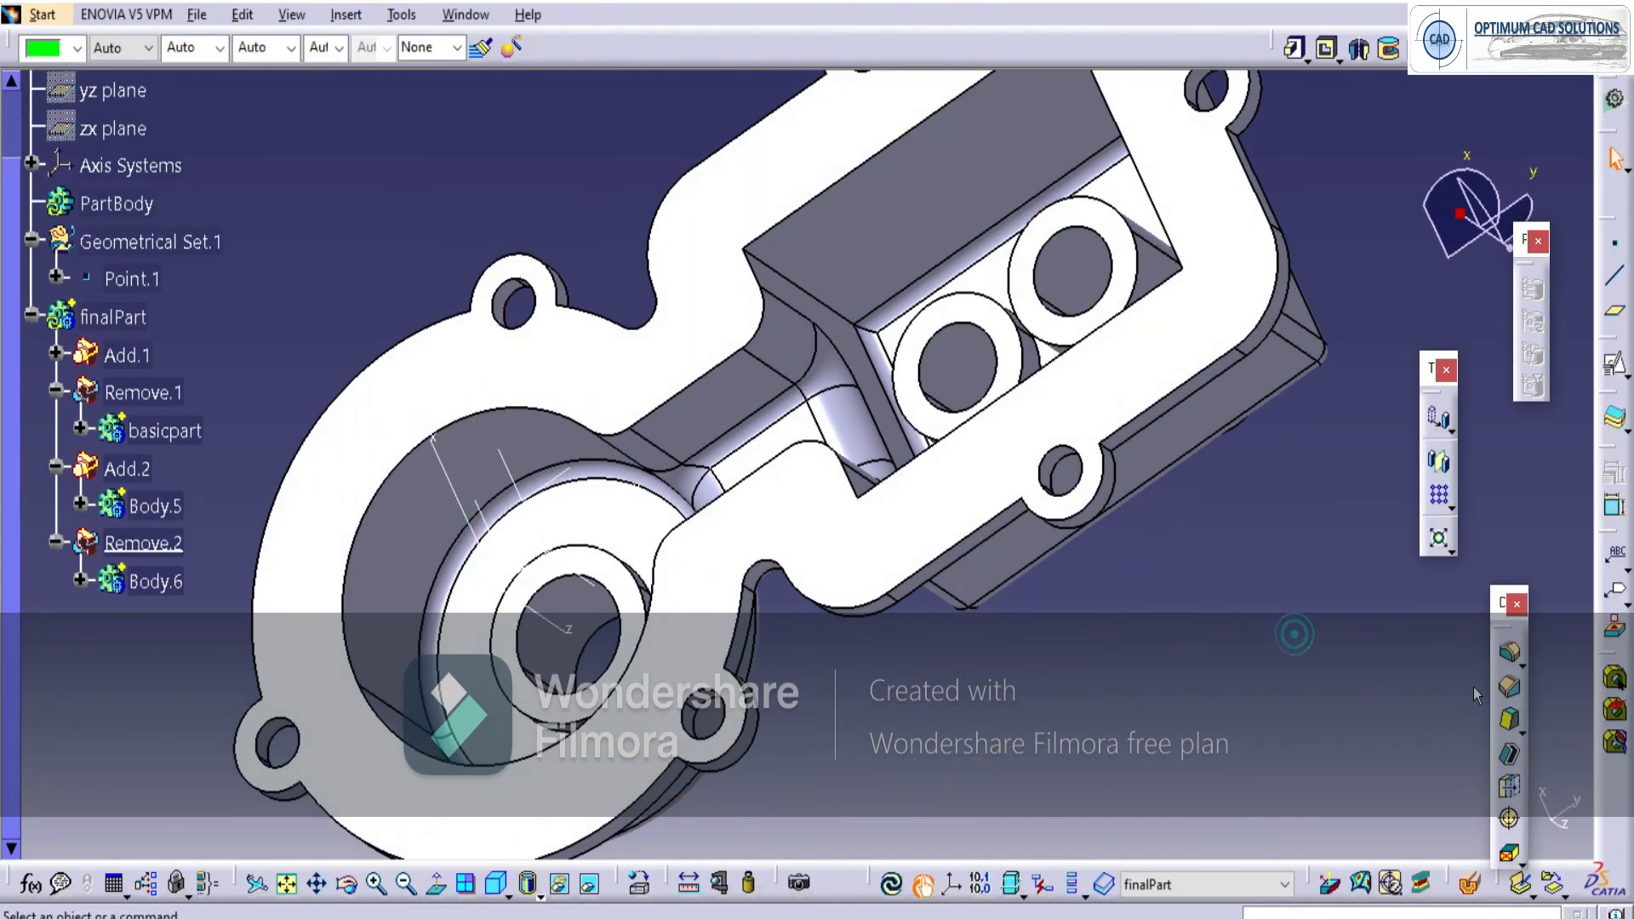
pyautogui.click(1510, 656)
pyautogui.click(796, 288)
pyautogui.moveTo(796, 287); pyautogui.dragTo(1085, 223, button='middle')
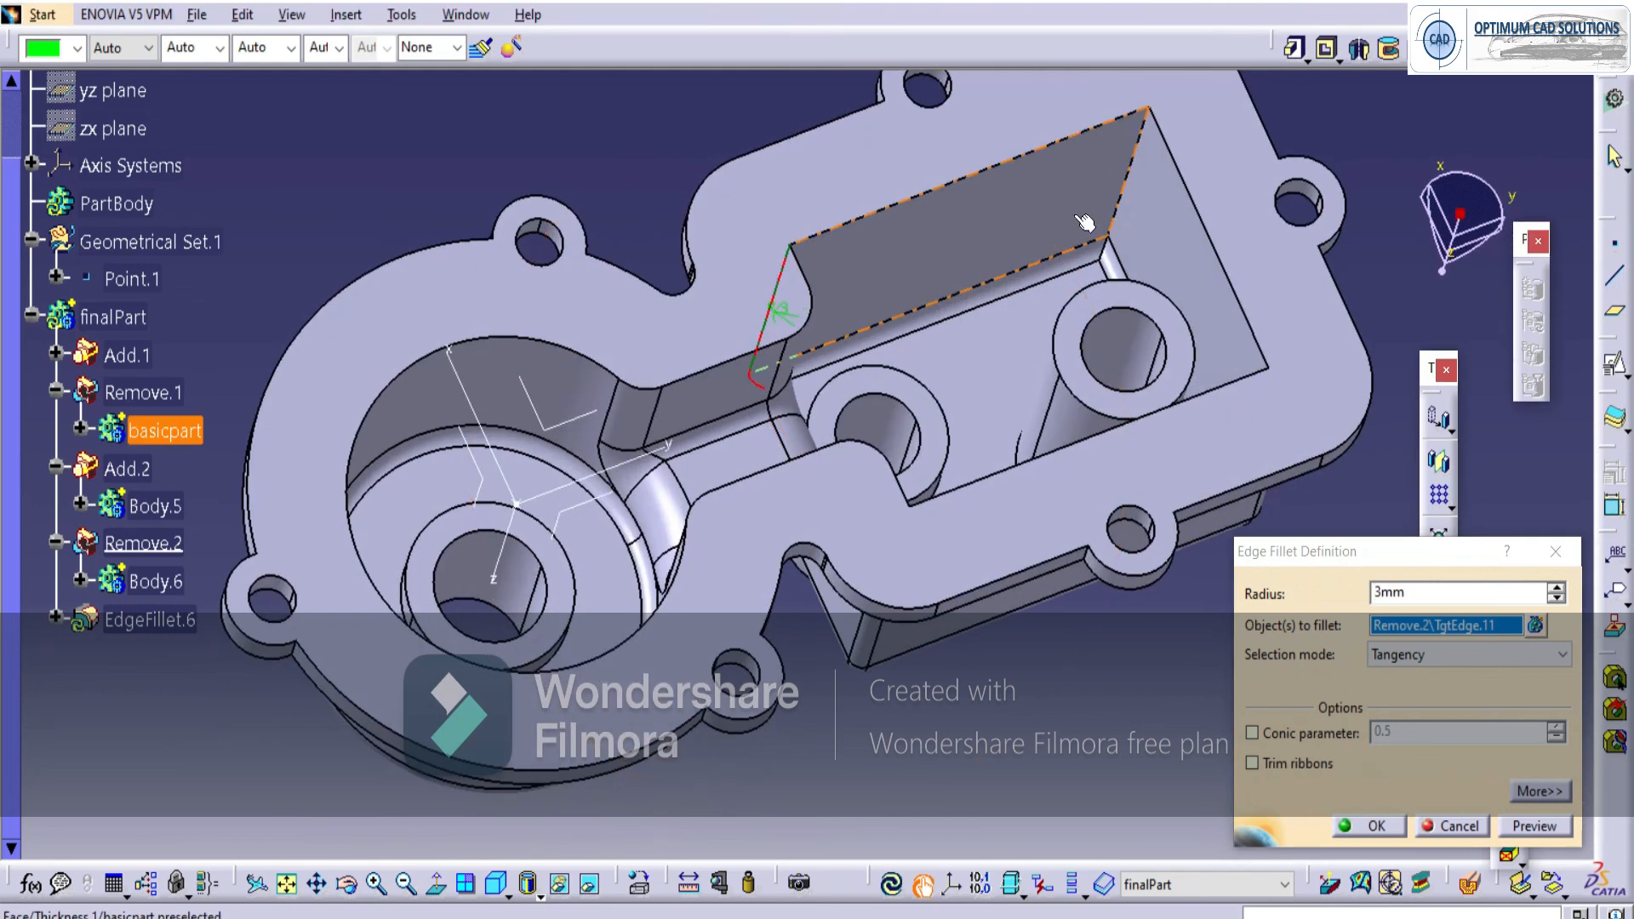
pyautogui.click(1129, 179)
pyautogui.moveTo(978, 477); pyautogui.dragTo(979, 647, button='middle')
pyautogui.click(1228, 542)
pyautogui.moveTo(993, 573); pyautogui.dragTo(926, 476, button='middle')
pyautogui.click(915, 470)
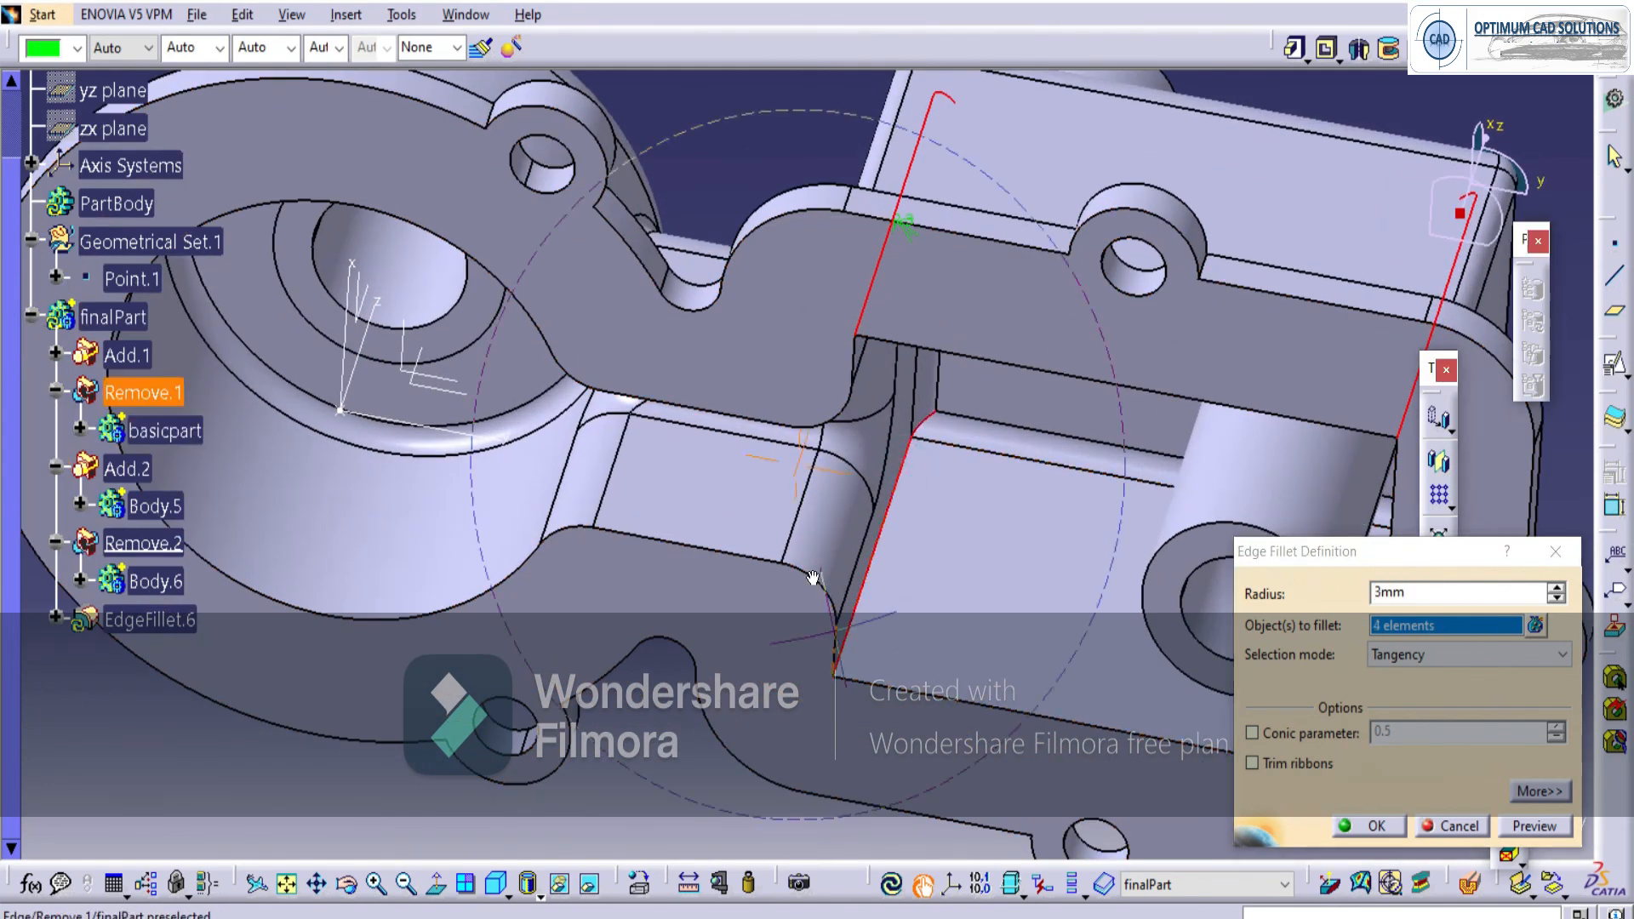
pyautogui.moveTo(809, 573); pyautogui.dragTo(846, 511, button='middle')
pyautogui.click(1429, 600)
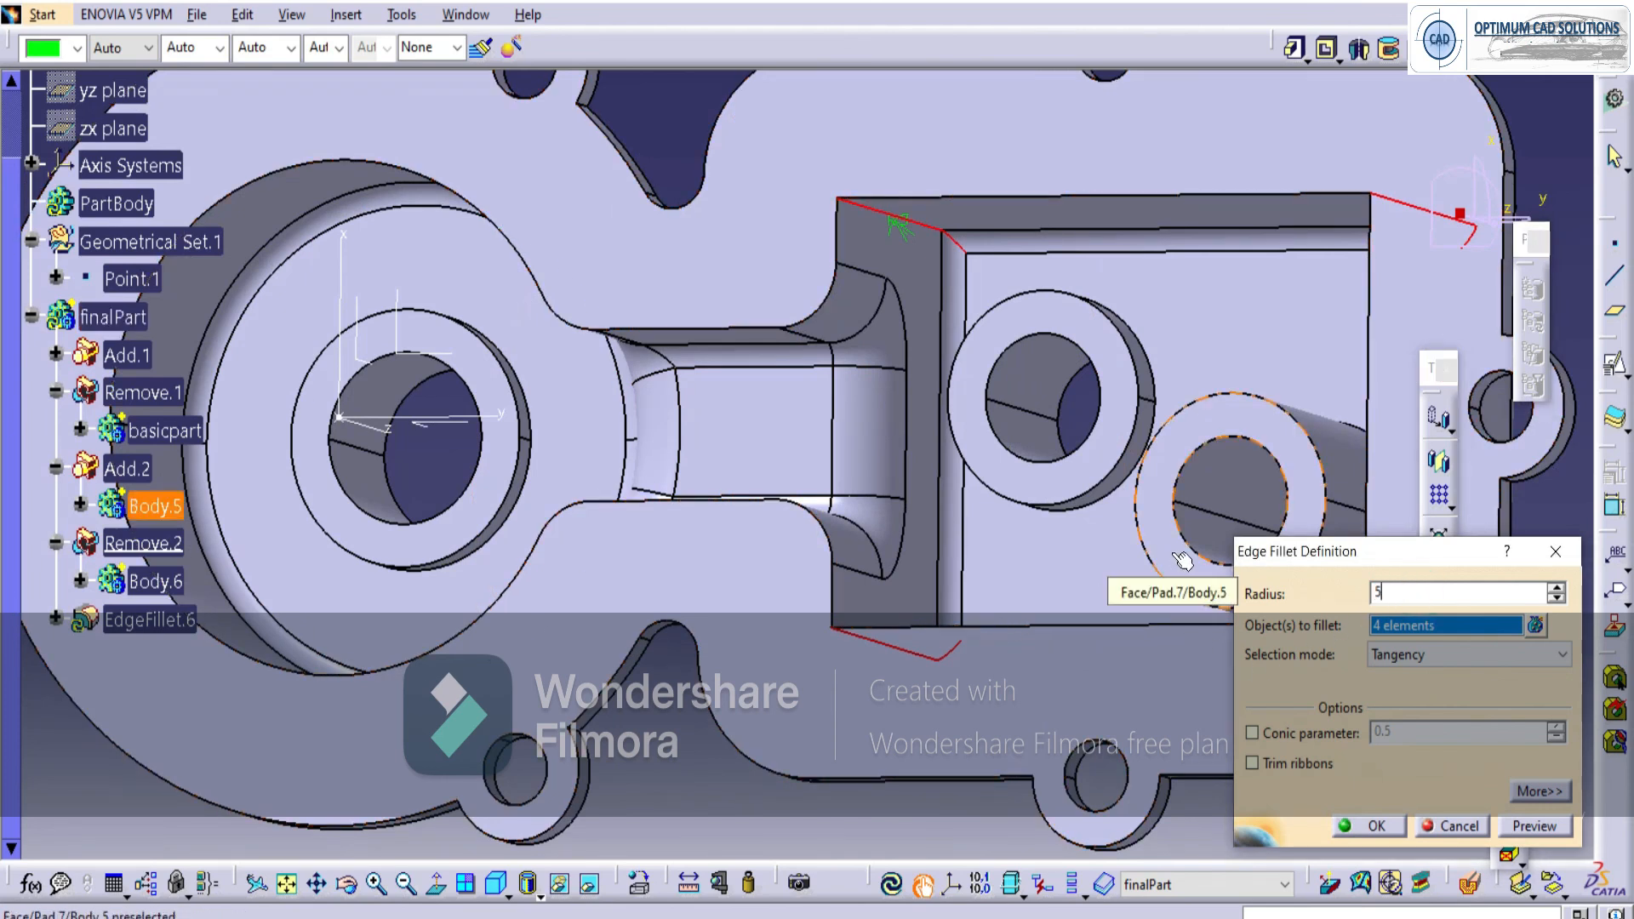
pyautogui.press('Return')
# Fillet the outer edges where the housing walls meet the flange with a 3 mm radius.
pyautogui.moveTo(579, 465); pyautogui.dragTo(728, 464, button='middle')
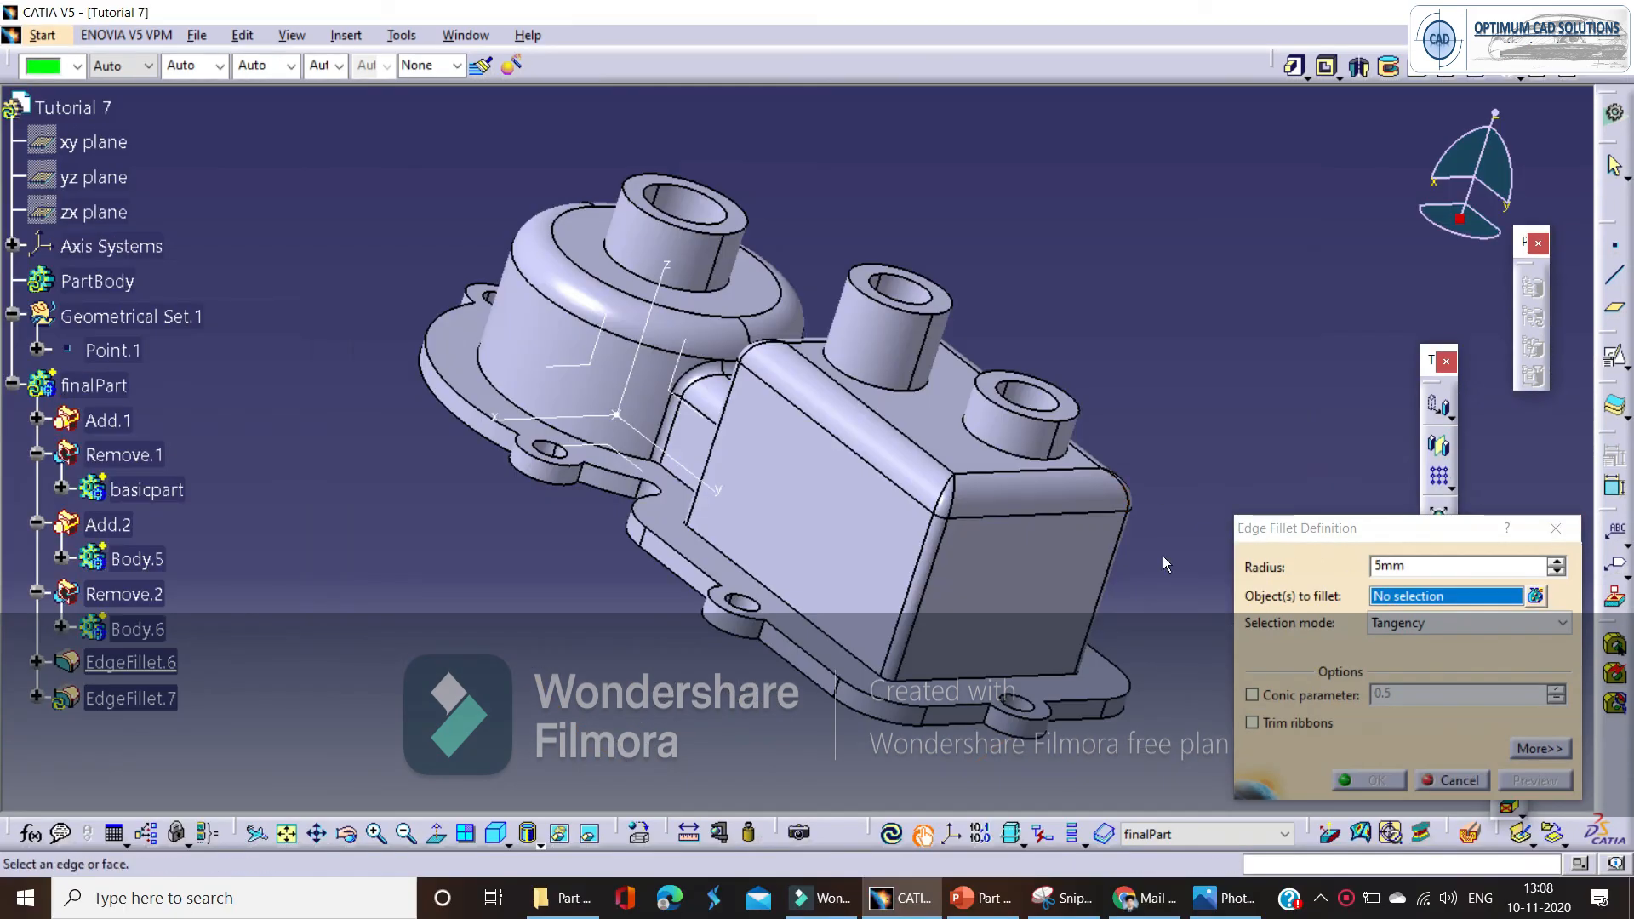
pyautogui.moveTo(804, 553); pyautogui.dragTo(938, 440, button='middle')
pyautogui.scroll(1, 741, 513)
pyautogui.click(745, 518)
pyautogui.click(874, 342)
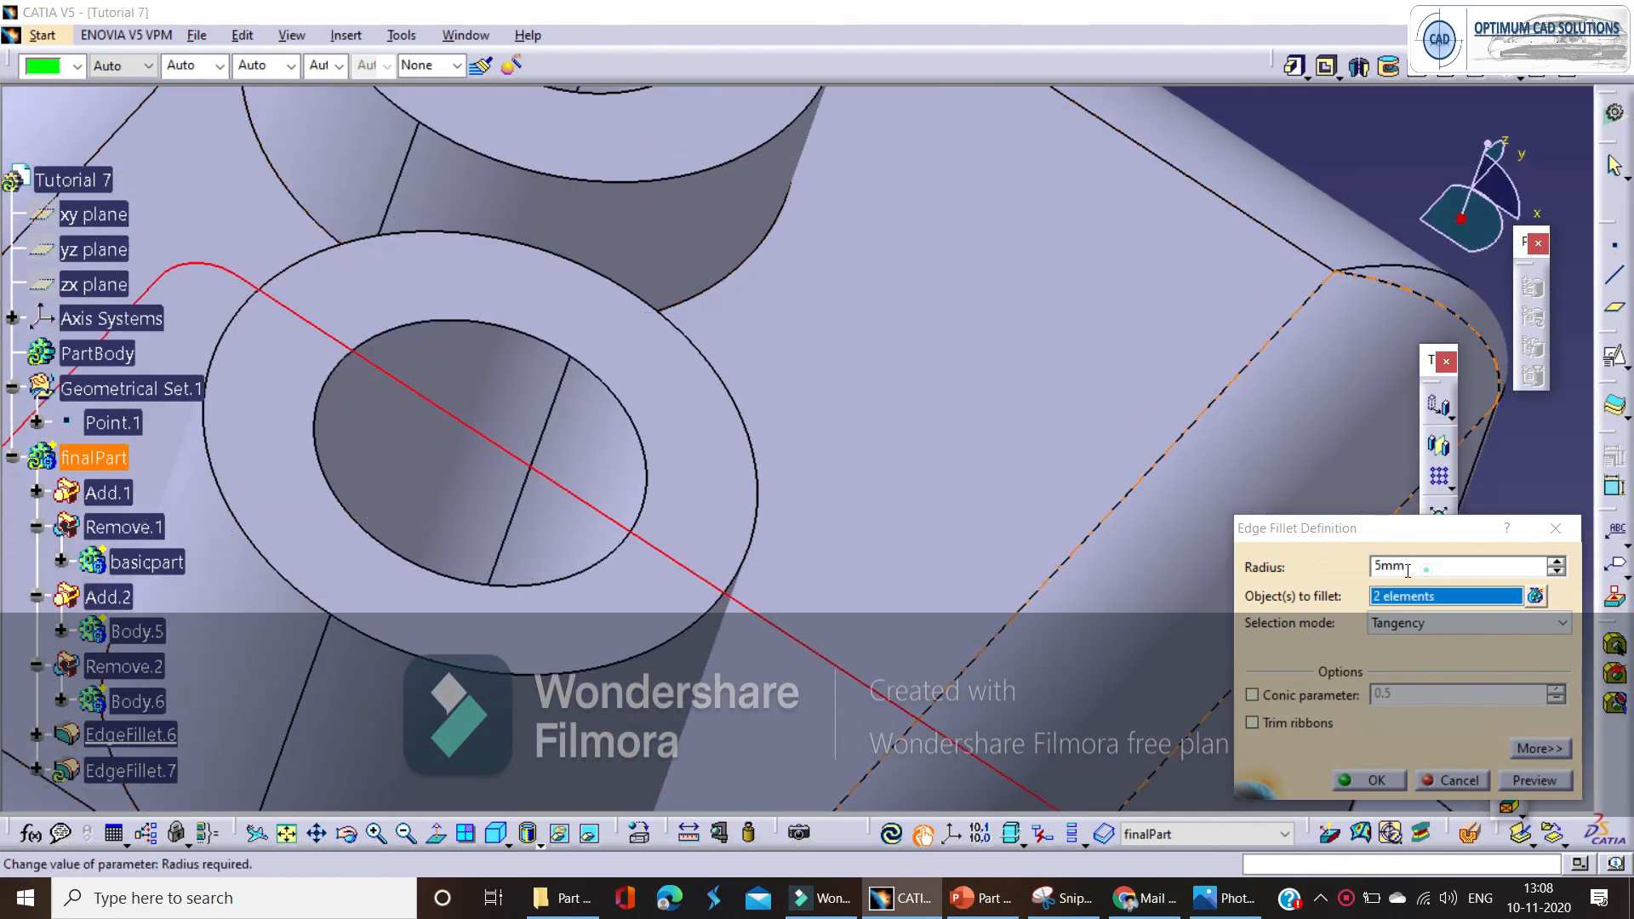
pyautogui.click(1370, 781)
pyautogui.moveTo(937, 339); pyautogui.dragTo(902, 511, button='middle')
pyautogui.click(1164, 329)
pyautogui.click(869, 311)
pyautogui.click(1370, 780)
# Fillet the outer base edges of the three bosses with a 3 mm radius.
pyautogui.moveTo(1228, 452); pyautogui.dragTo(765, 562, button='middle')
pyautogui.doubleClick(760, 515)
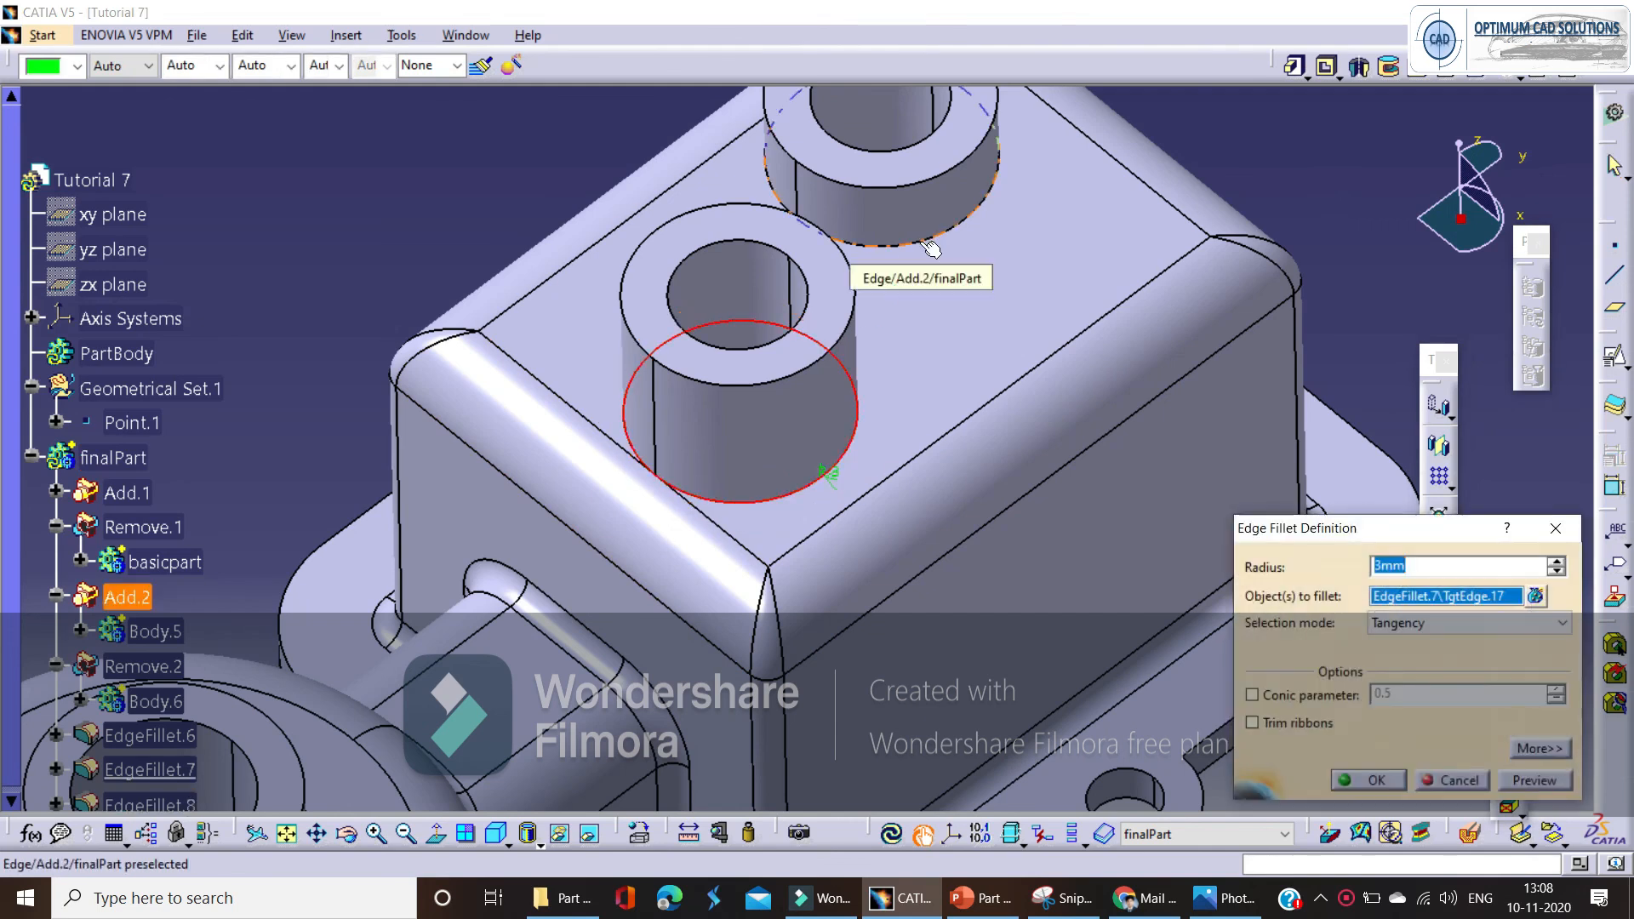
pyautogui.click(1376, 778)
# Cut the view lengthwise with a dynamic section through the housings to examine the walls and hollow bosses.
pyautogui.moveTo(1032, 335); pyautogui.dragTo(1347, 624, button='middle')
pyautogui.click(1470, 836)
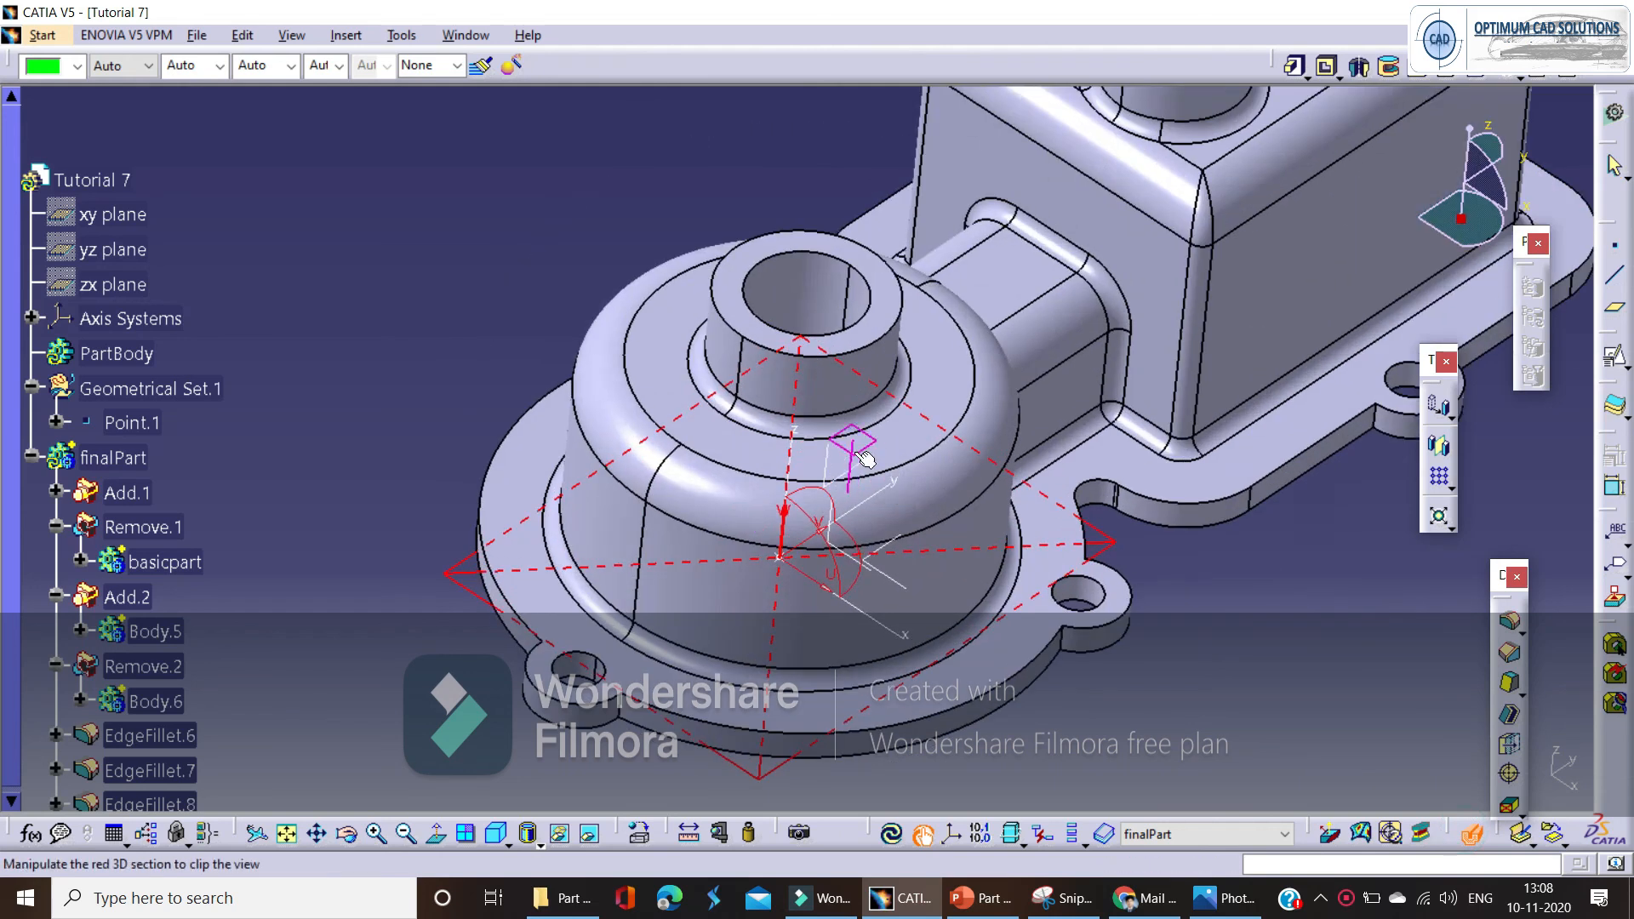
pyautogui.click(841, 482)
pyautogui.moveTo(842, 484); pyautogui.dragTo(905, 442, button='middle')
pyautogui.moveTo(1025, 372); pyautogui.dragTo(1020, 449, button='middle')
pyautogui.moveTo(669, 436); pyautogui.dragTo(792, 500, button='middle')
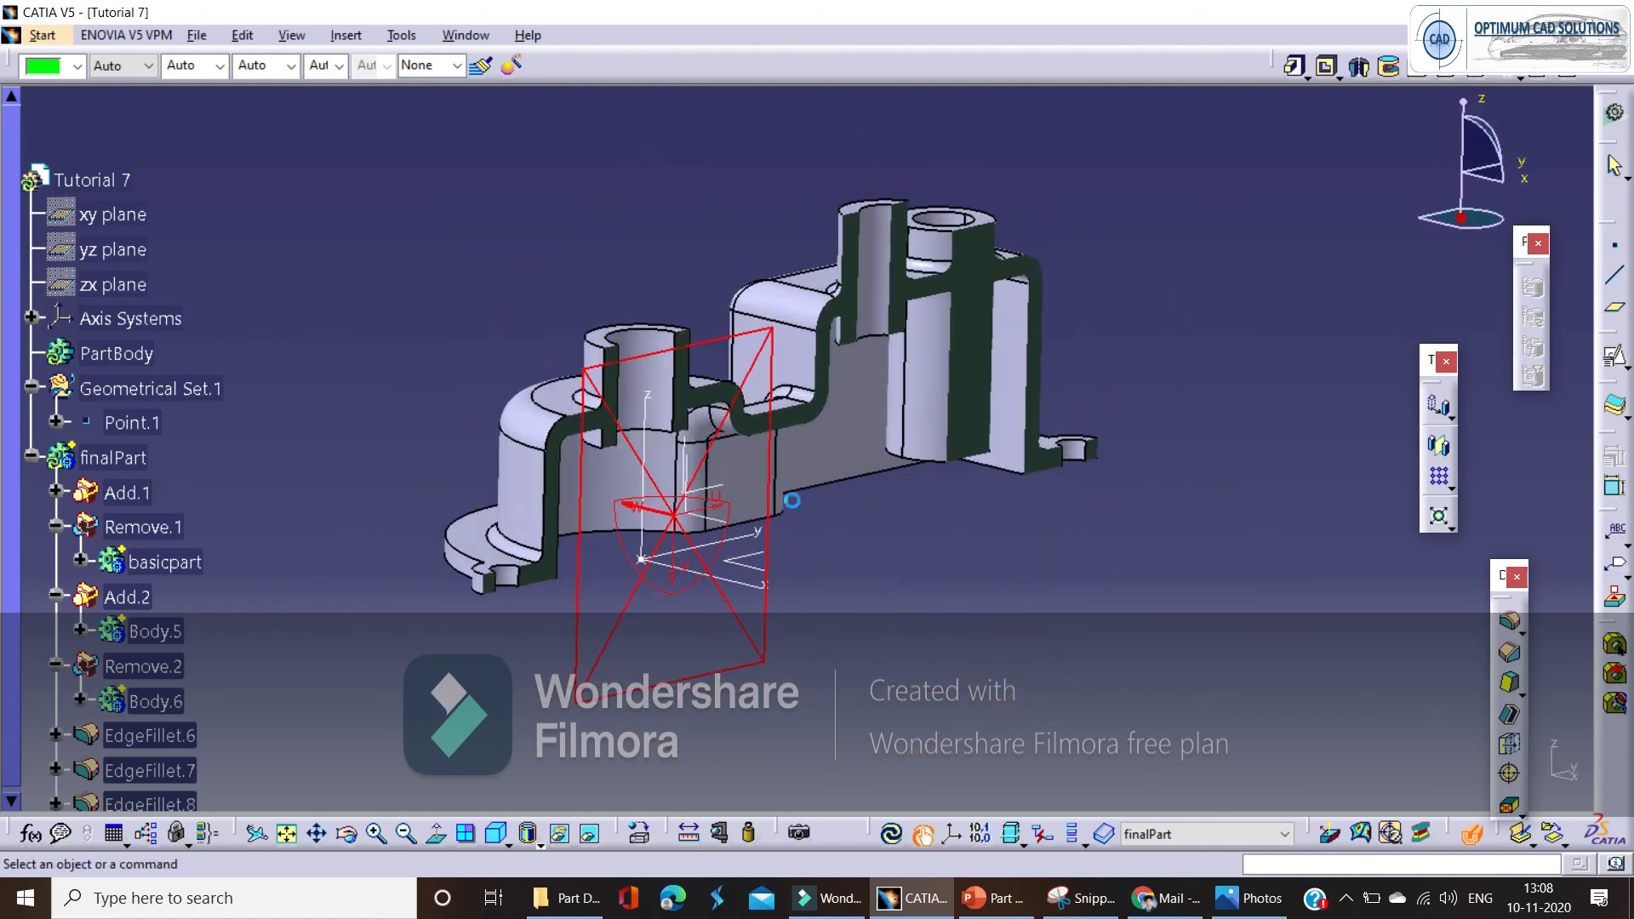
# Run a local update on finalPart and collapse its branch in the specification tree.
pyautogui.rightClick(133, 465)
pyautogui.click(195, 381)
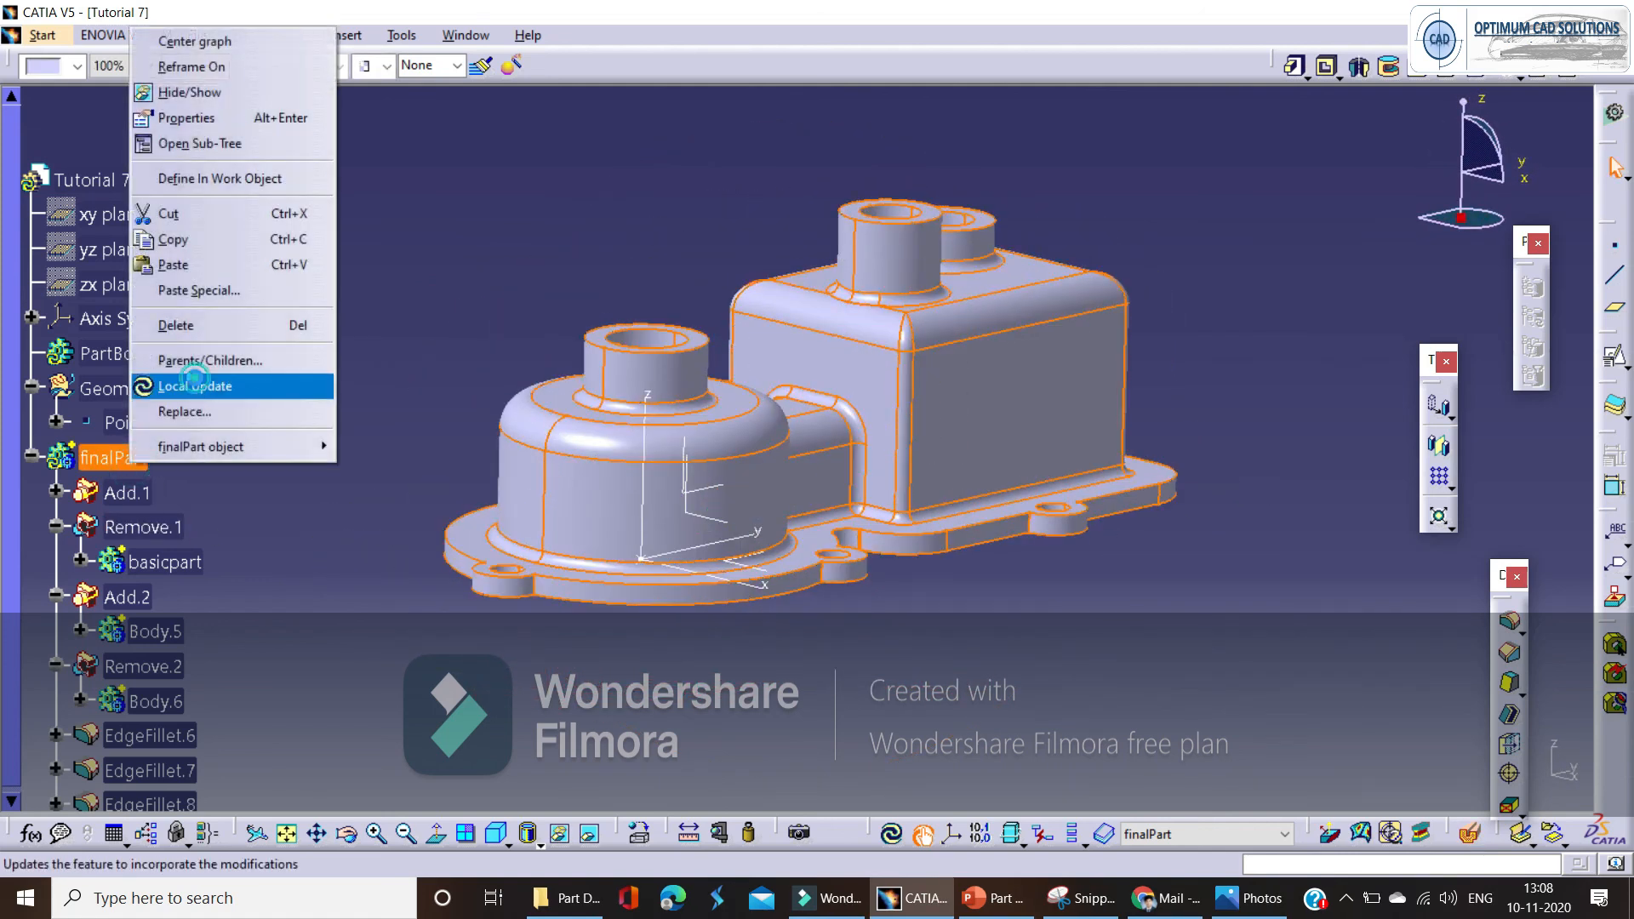
pyautogui.click(31, 456)
# Review the finished housing cover and switch to the reference drawing slide in PowerPoint for comparison.
pyautogui.moveTo(954, 588); pyautogui.dragTo(983, 634, button='middle')
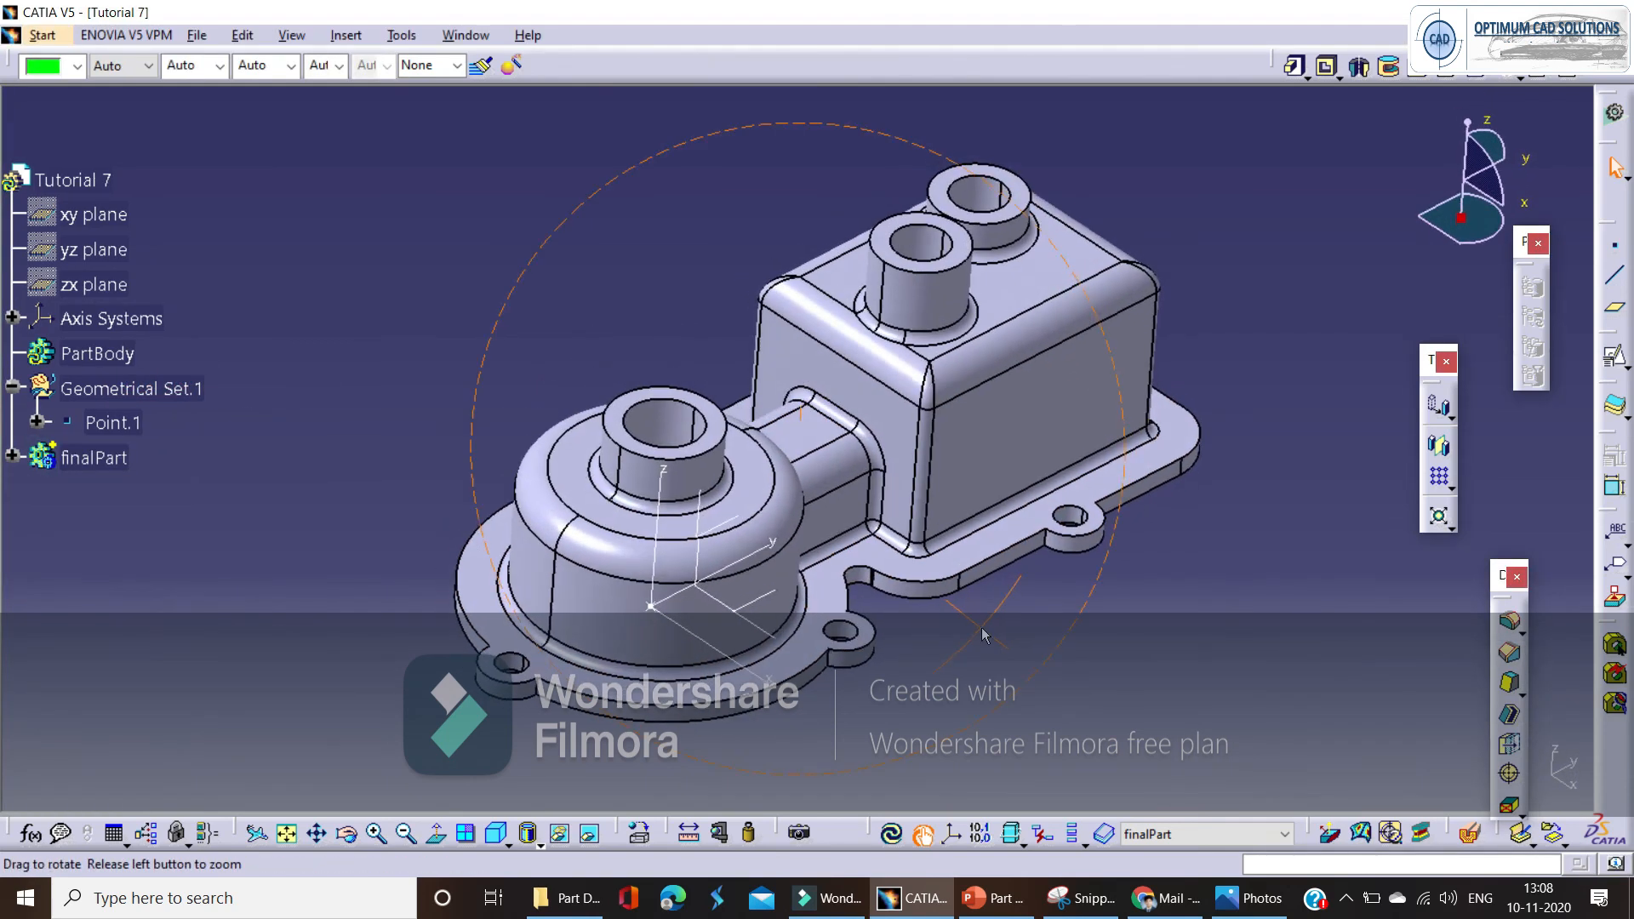
pyautogui.click(990, 898)
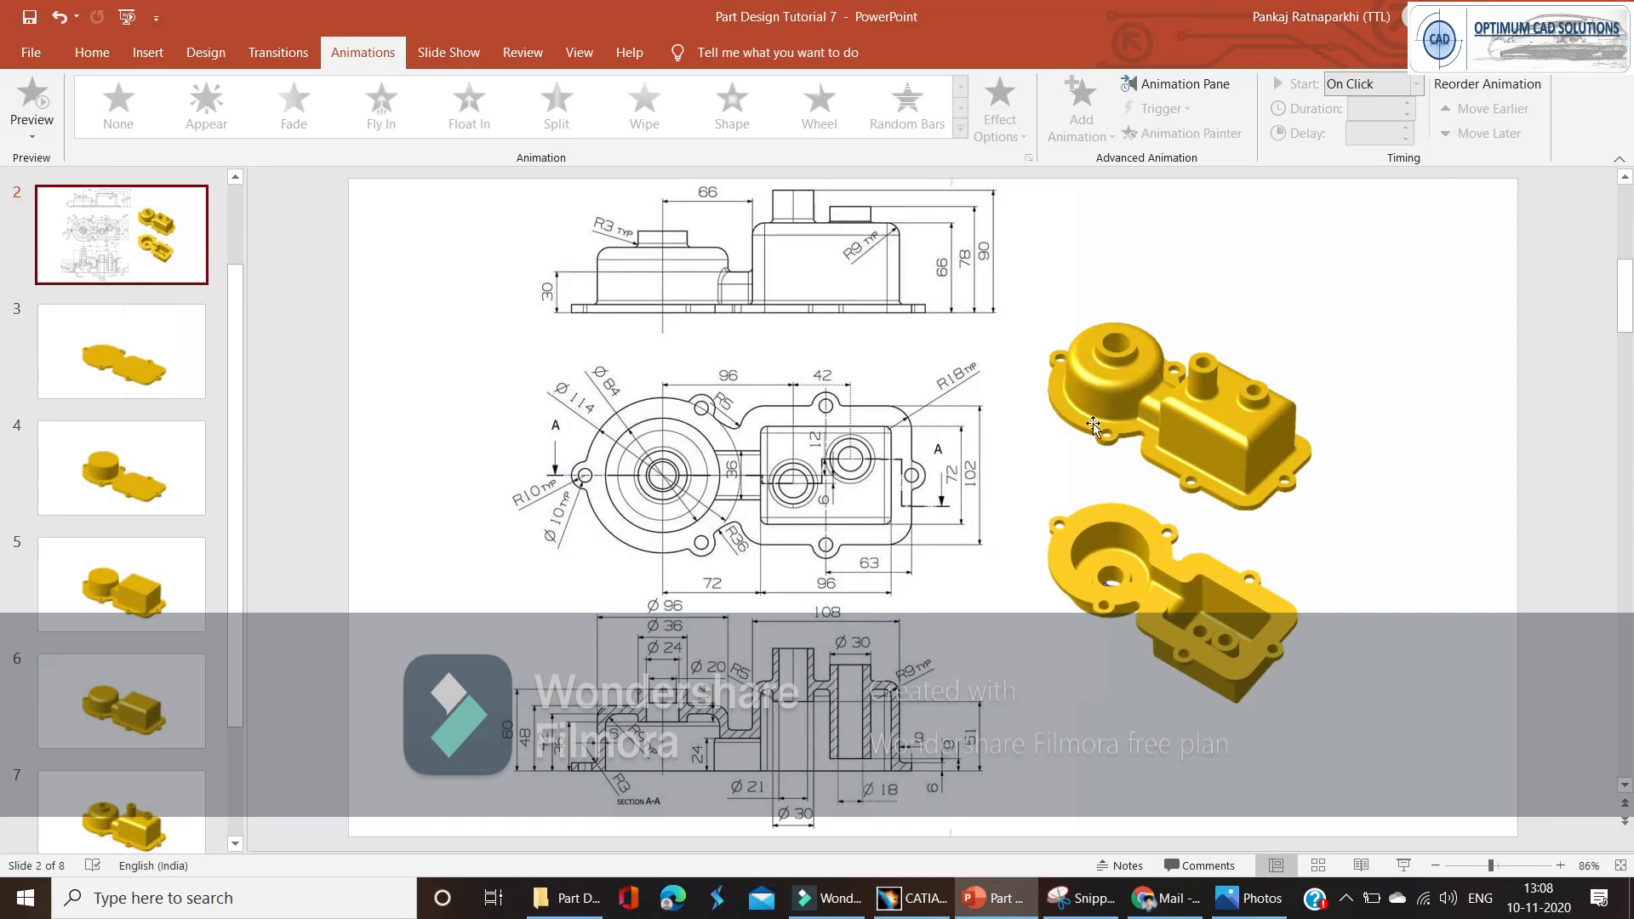
pyautogui.scroll(2, 167, 292)
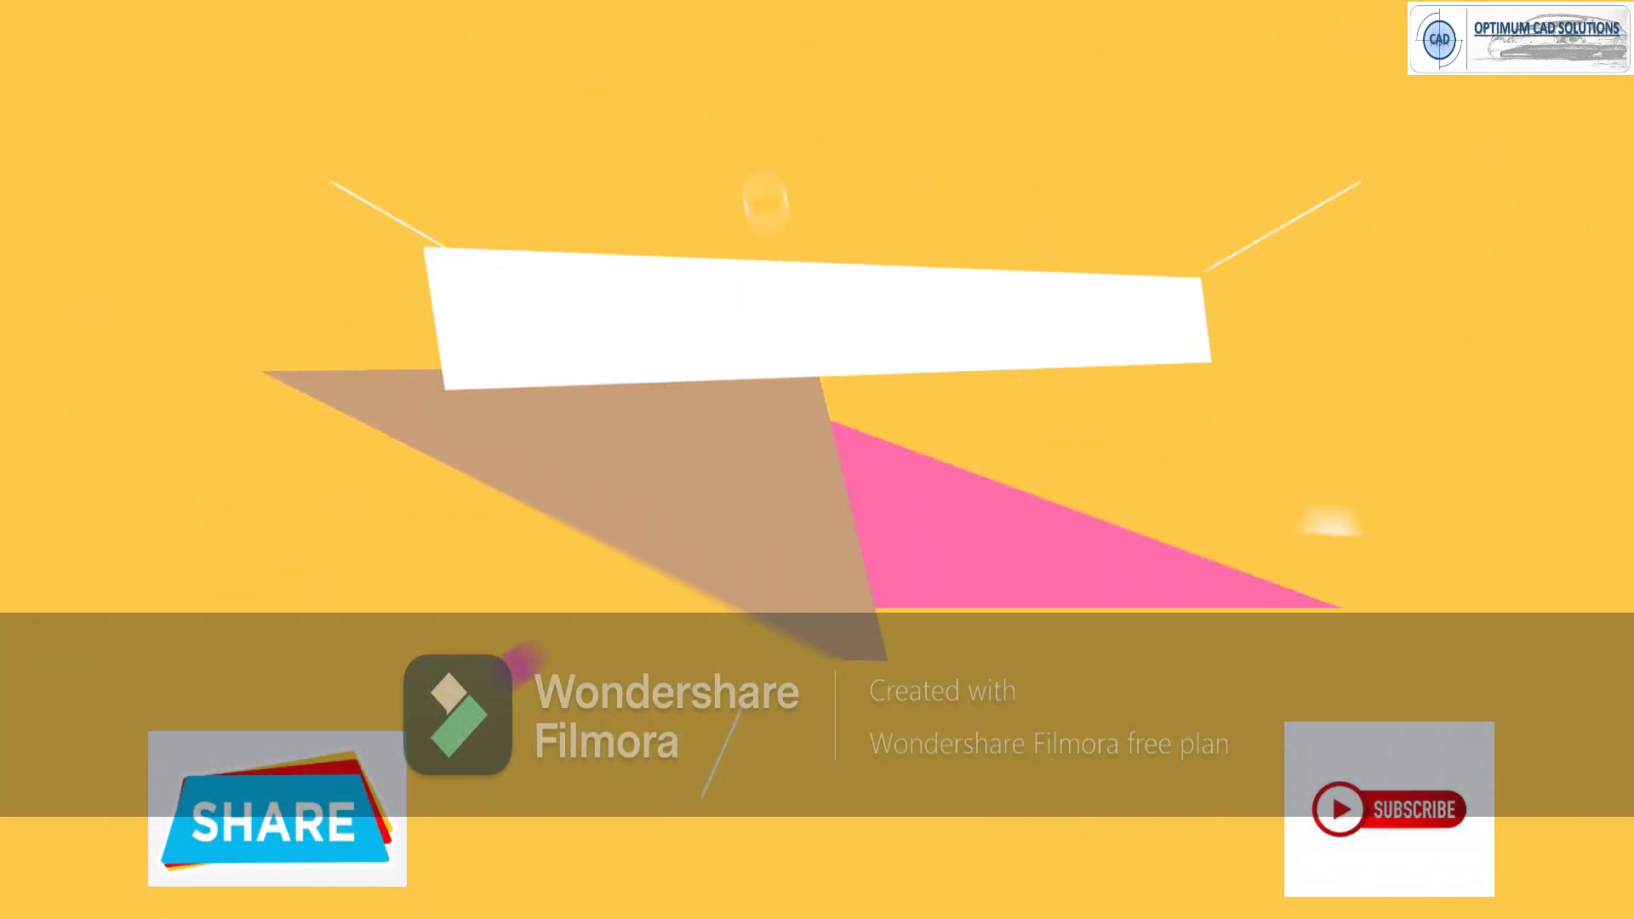